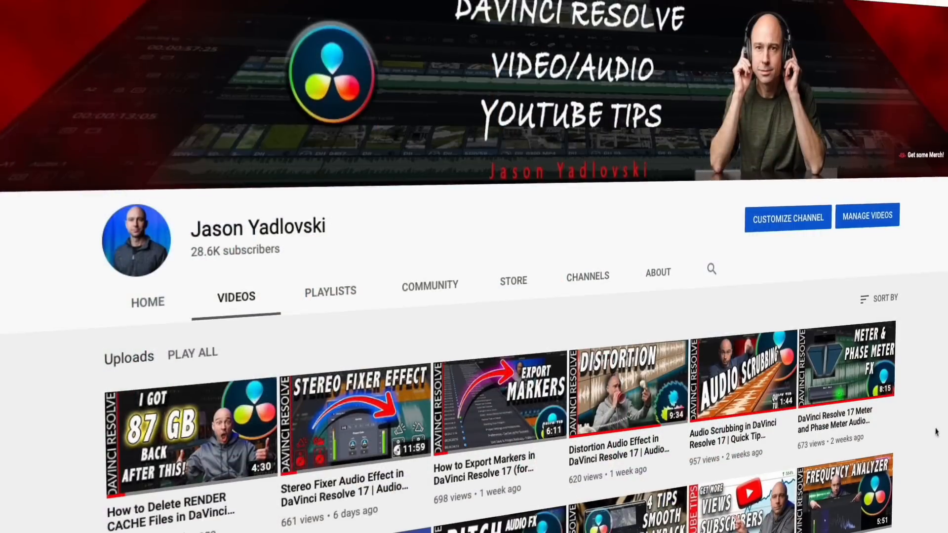
scroll(935, 474, "down", 15)
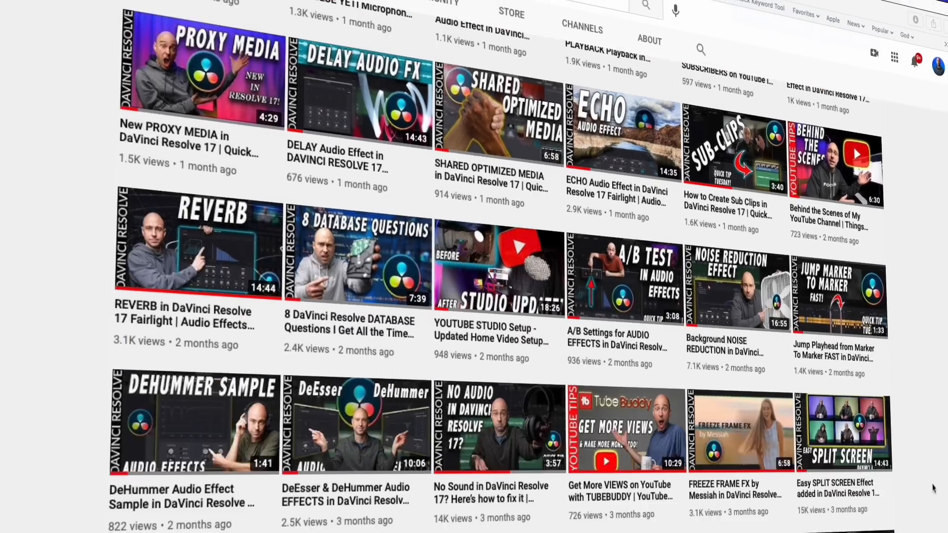
scroll(931, 497, "down", 10)
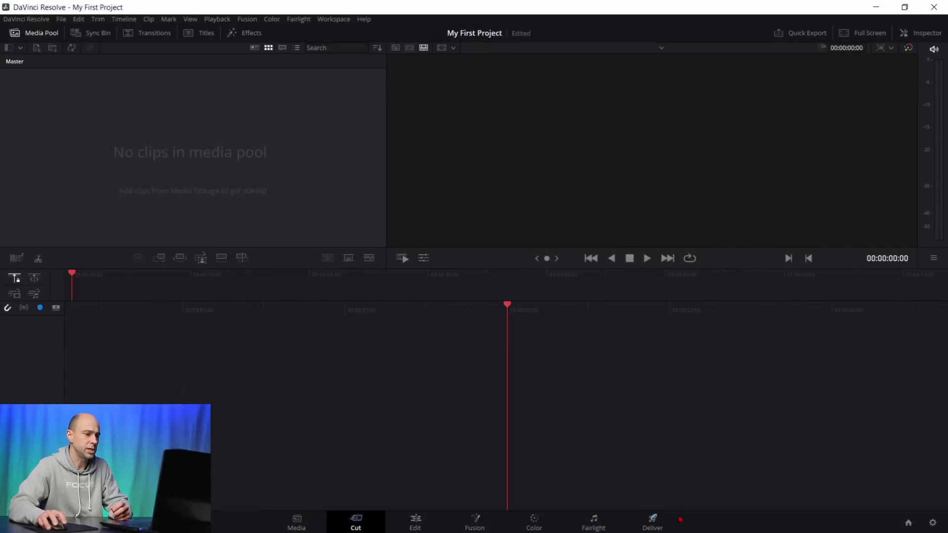
Step: Look over the Media, Cut, Edit, Fusion, Color, Fairlight and Deliver pages one after another
left_click(311, 521)
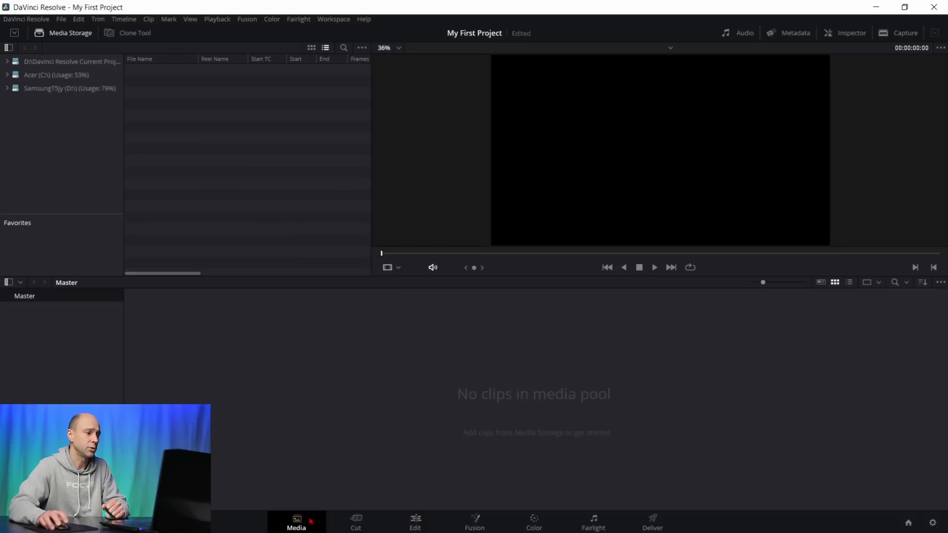
left_click(359, 521)
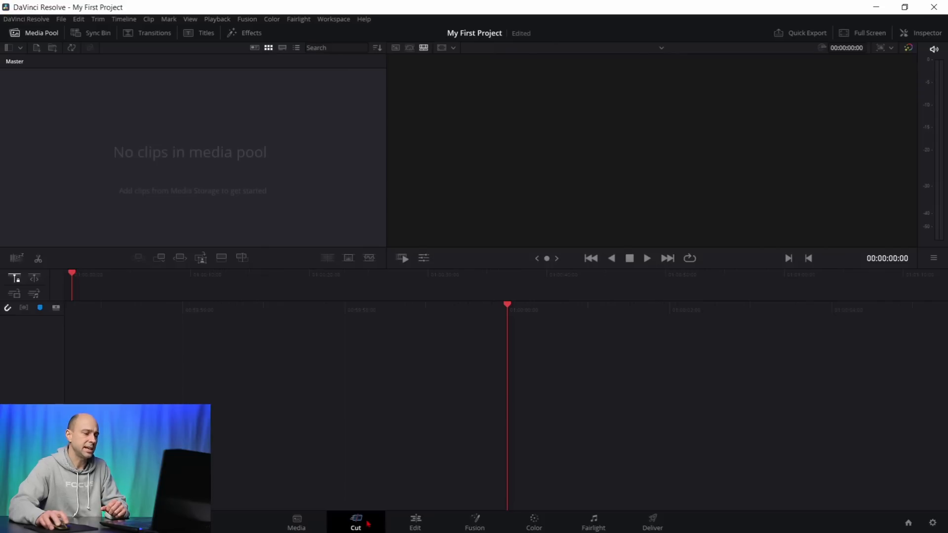
left_click(426, 519)
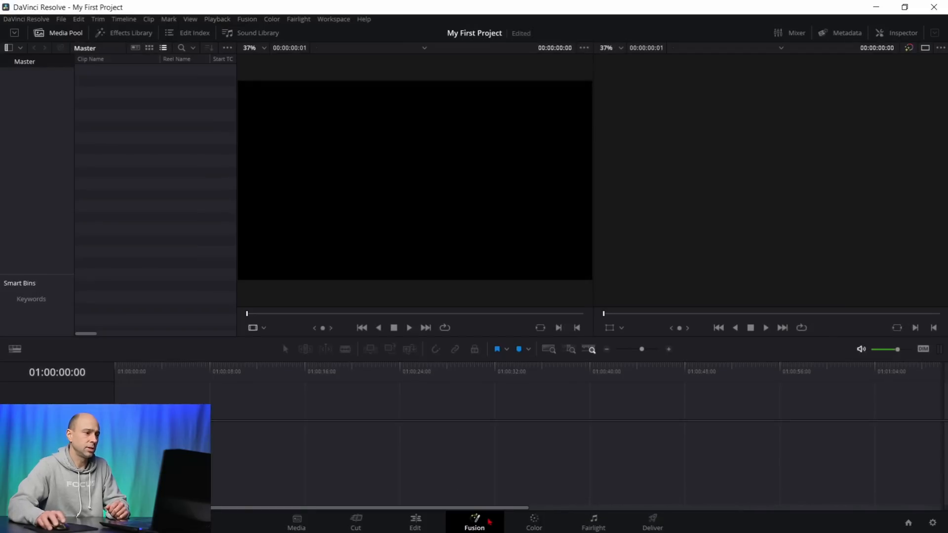
left_click(489, 521)
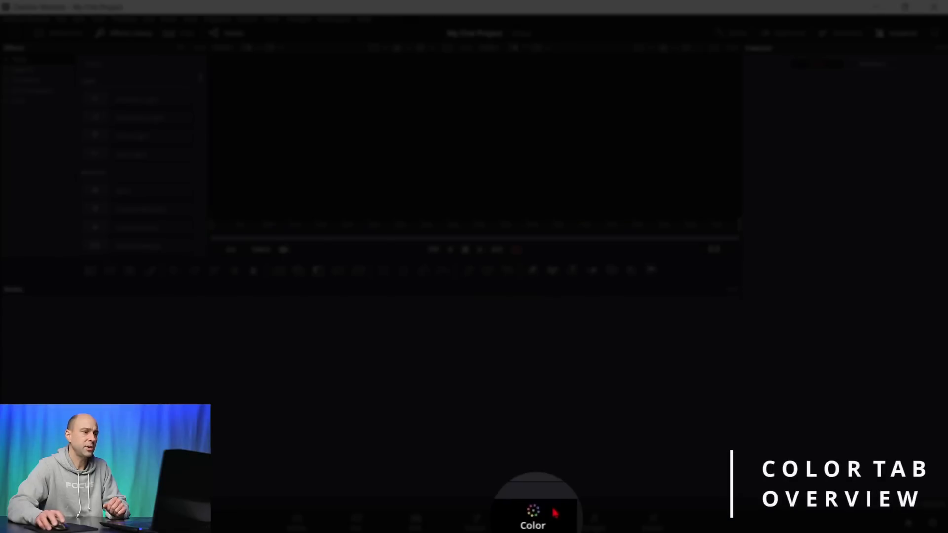
left_click(555, 514)
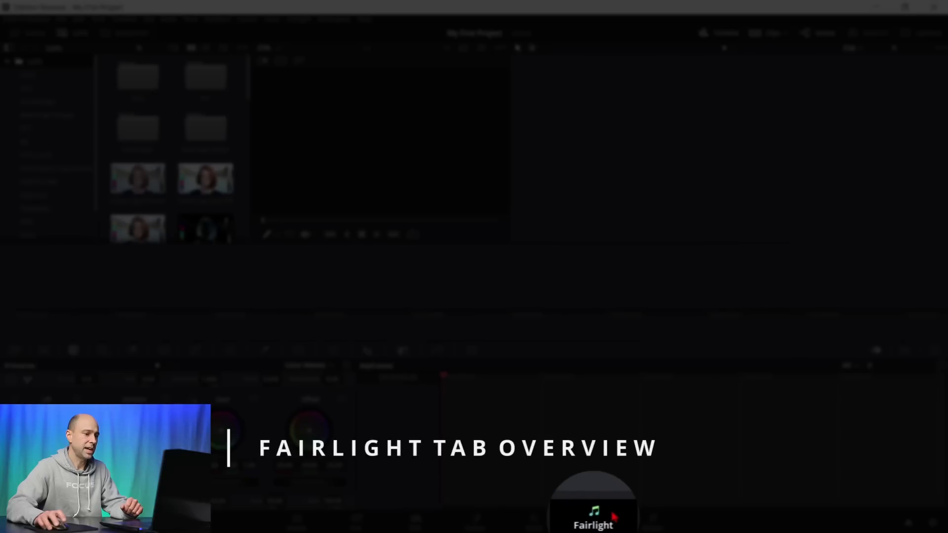
left_click(612, 520)
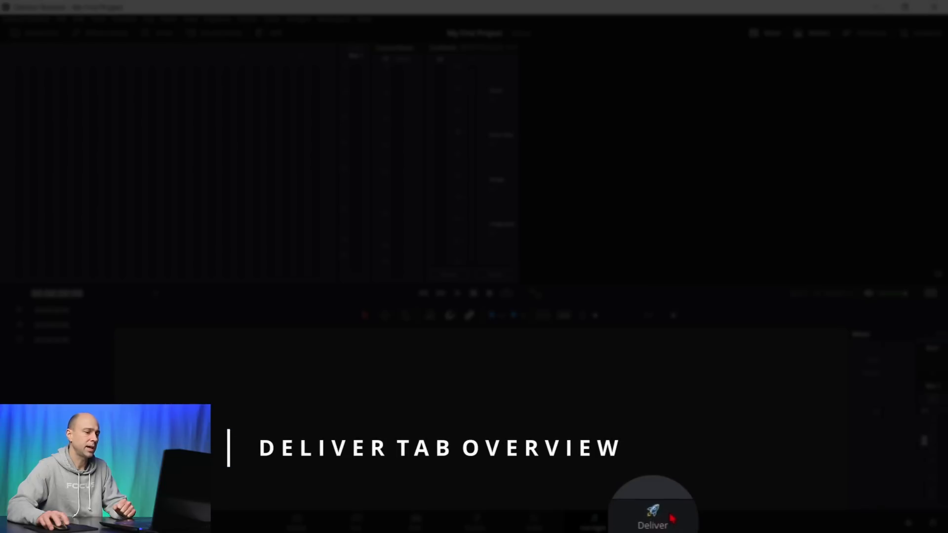
left_click(672, 519)
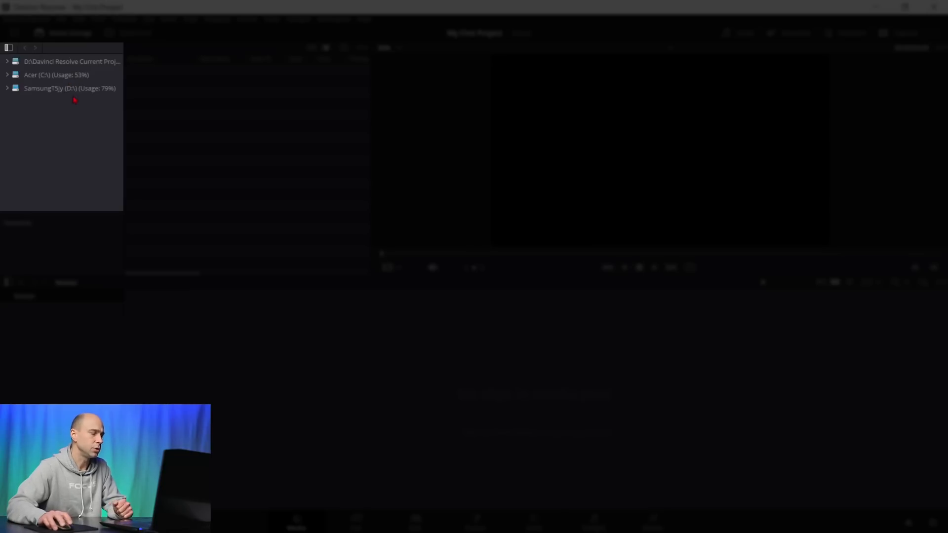
Step: On the Media page, browse the SamsungT5jy drive to the DR17 Tutorial folder inside the 20200915 DR Crashcourse project's 5DIV footage
left_click(7, 89)
left_click(13, 142)
scroll(24, 185, "down", 5)
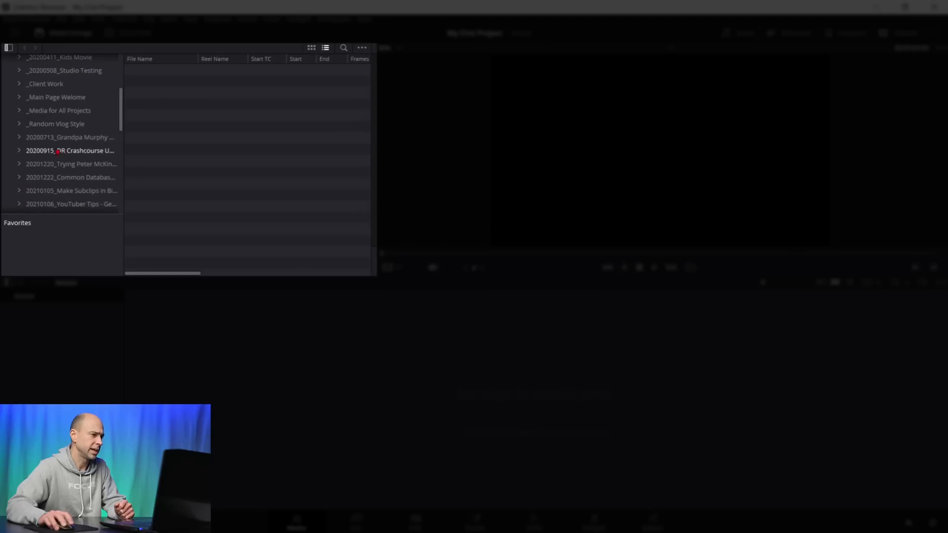
left_click(82, 177)
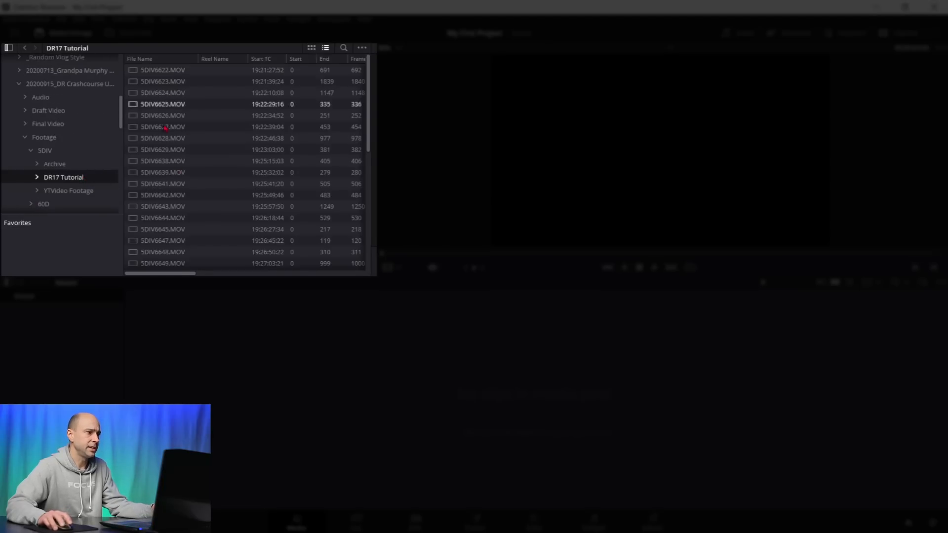
Step: Look through the folder's clips and preview 5DIV6622.MOV, scrubbing to a point just before its middle
scroll(169, 178, "down", 3)
scroll(169, 179, "down", 3)
scroll(169, 182, "up", 5)
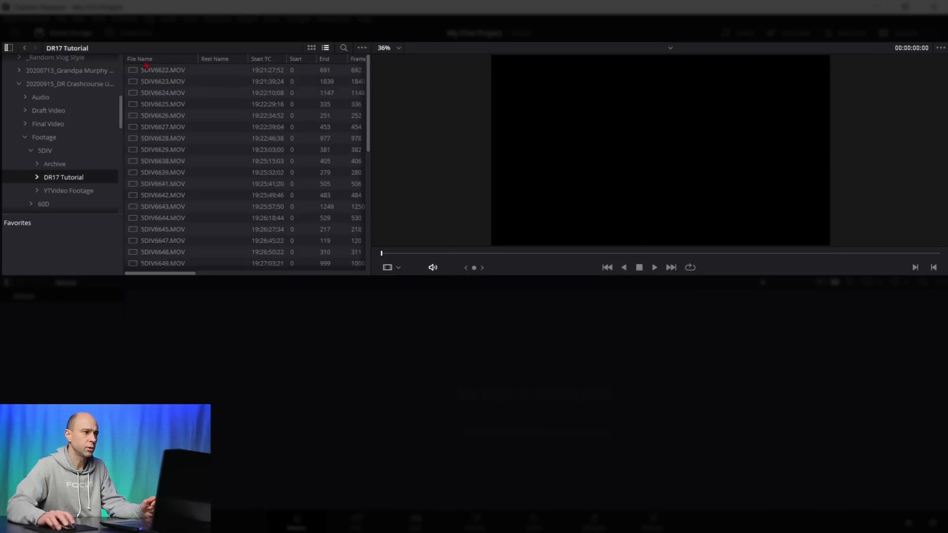
left_click(133, 70)
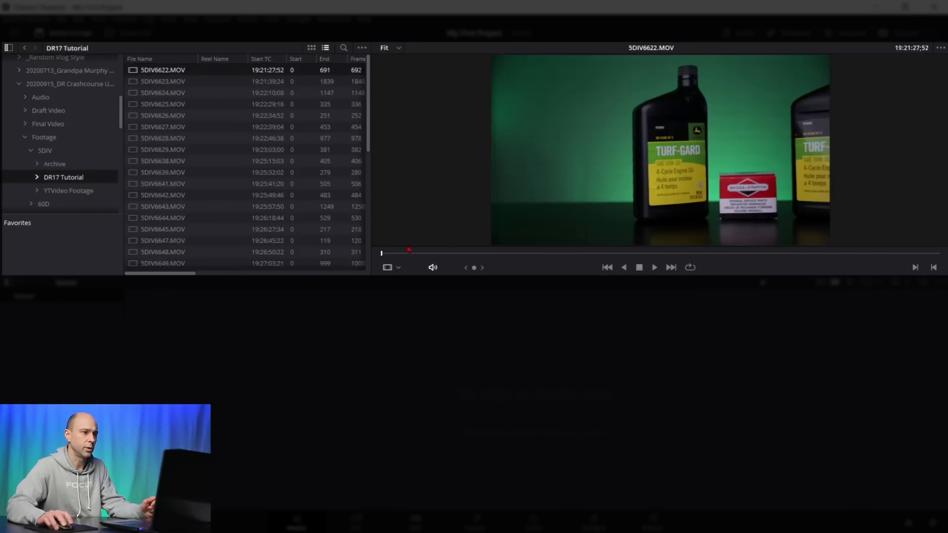
left_click_drag(384, 254, 628, 253)
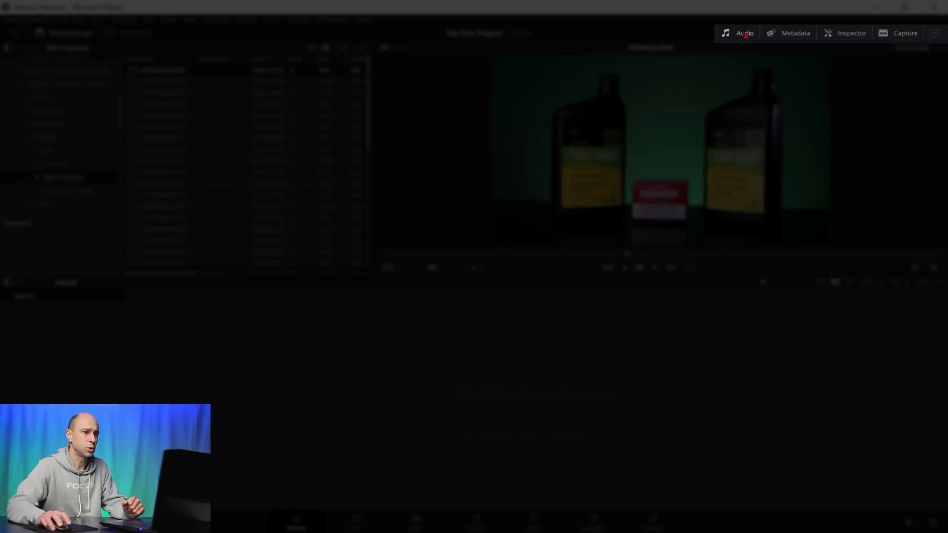
Step: Show and hide the Audio, Metadata and Inspector views on the Media page in turn
left_click(746, 33)
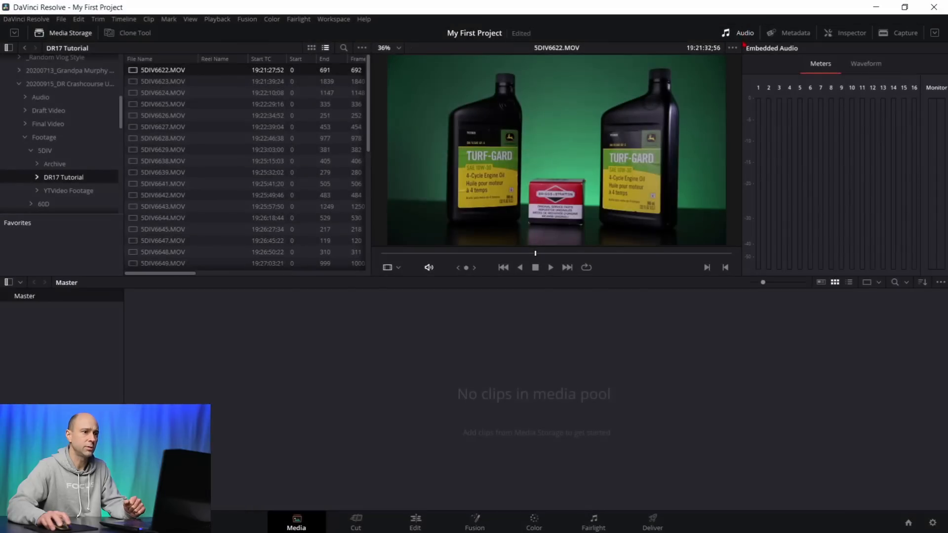
left_click(740, 33)
left_click(793, 33)
left_click(792, 33)
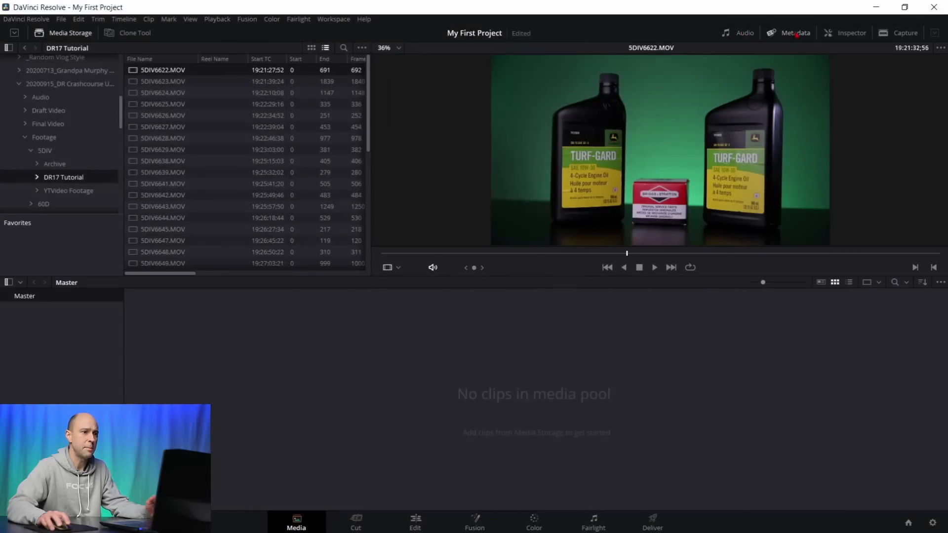
left_click(843, 34)
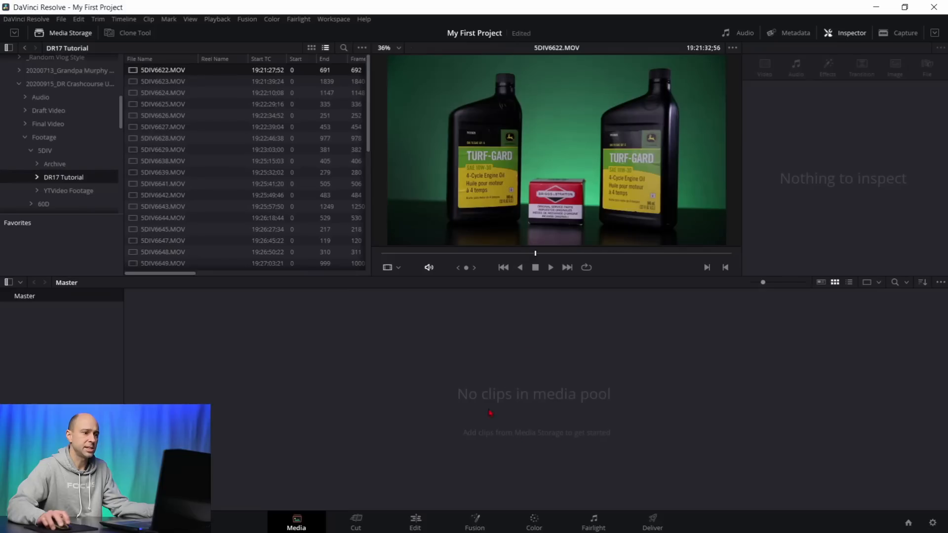
left_click(845, 34)
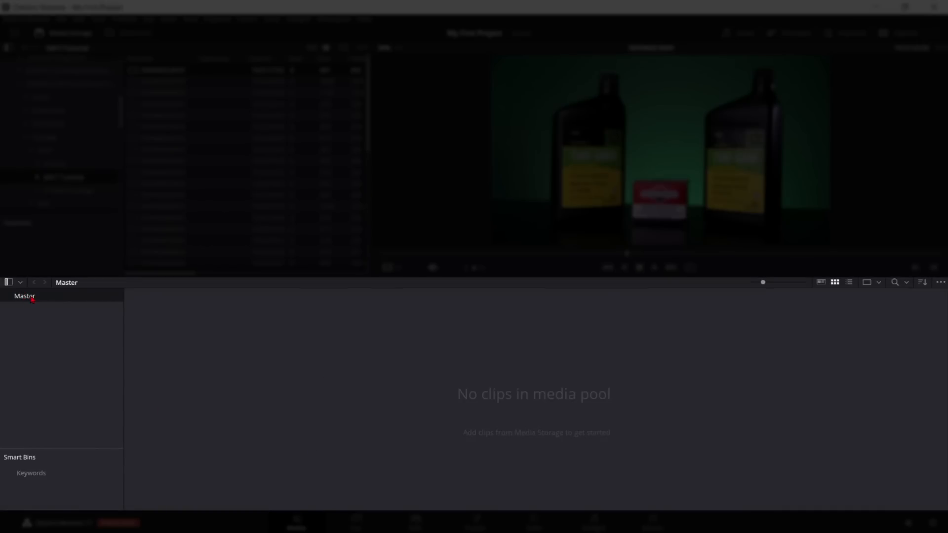
Step: Add a bin named All Footage under the Master bin, check its contents and return to Master
right_click(32, 300)
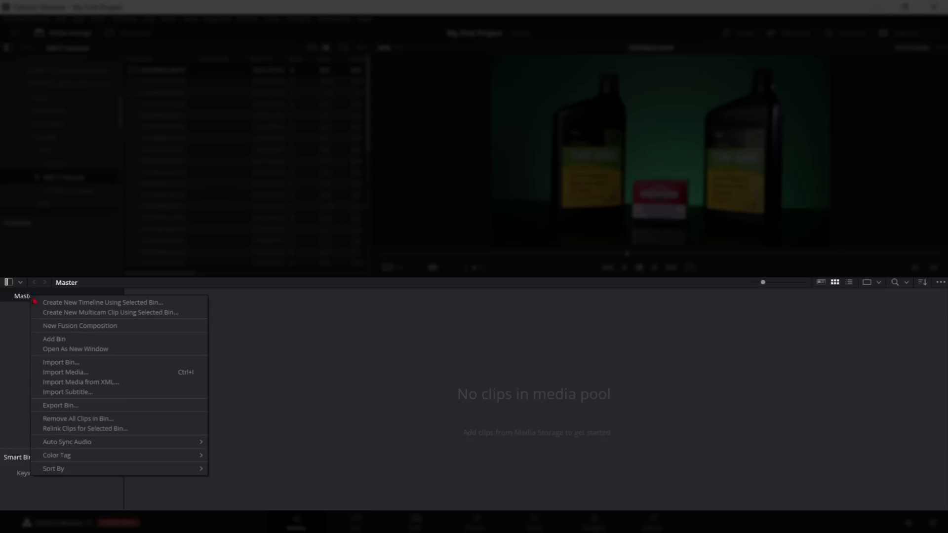
left_click(63, 340)
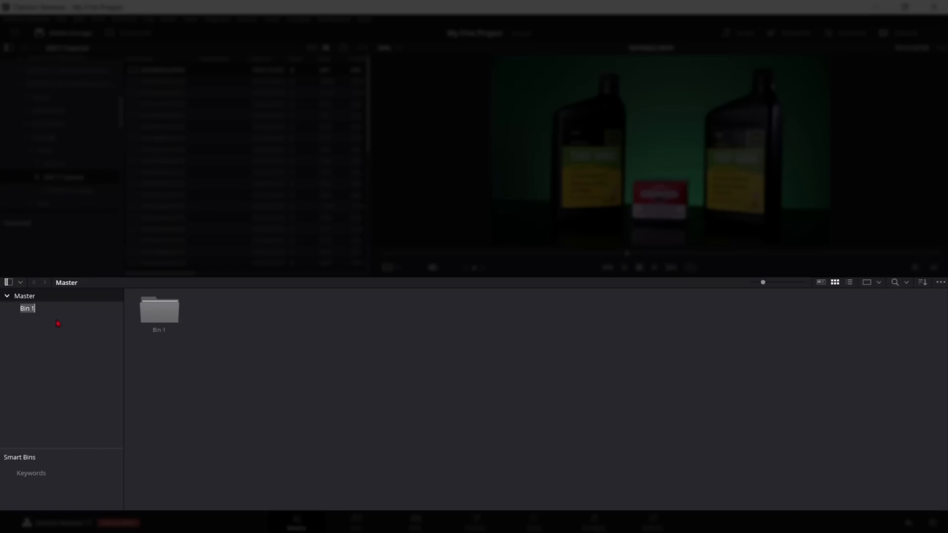
type("All Footage")
key("Return")
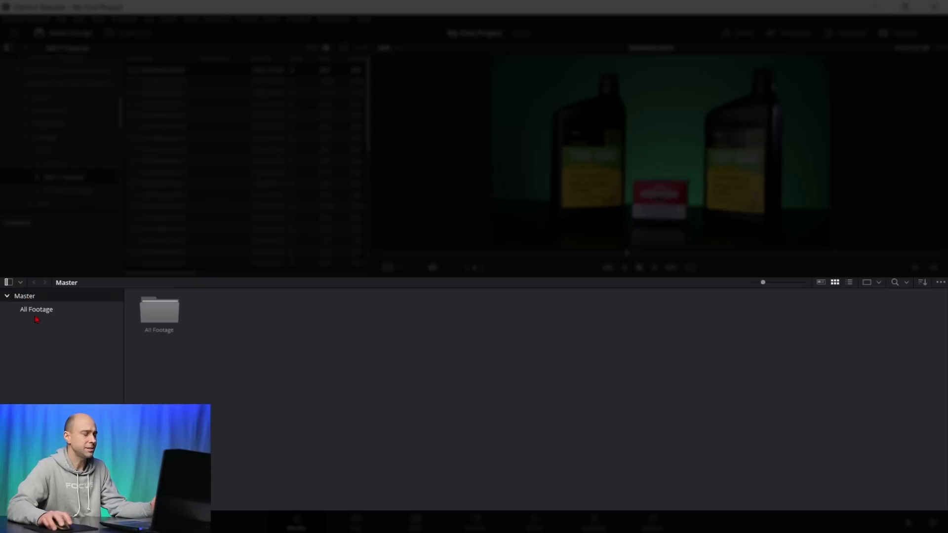
left_click(33, 311)
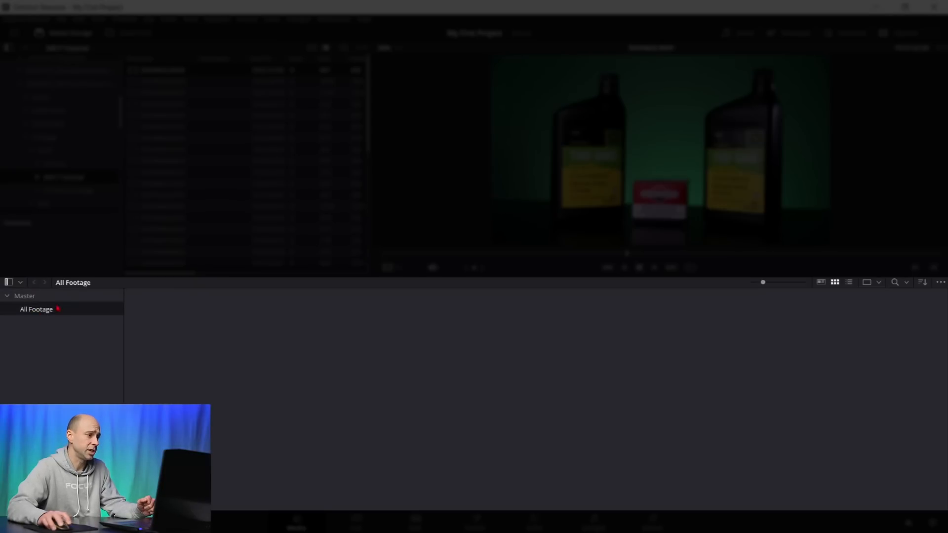
left_click(24, 296)
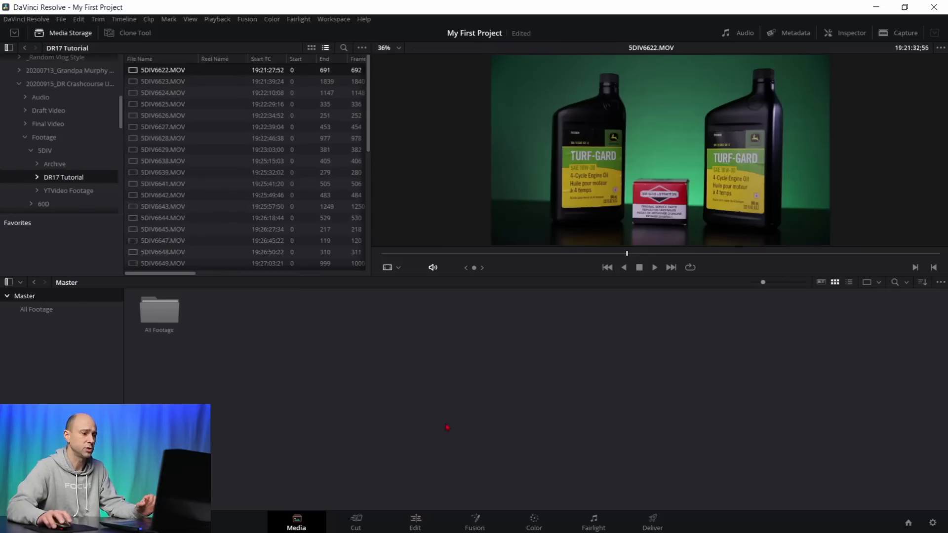
Step: On the Cut page, look at the Sync Bin and the available transitions and titles
key("shift+3")
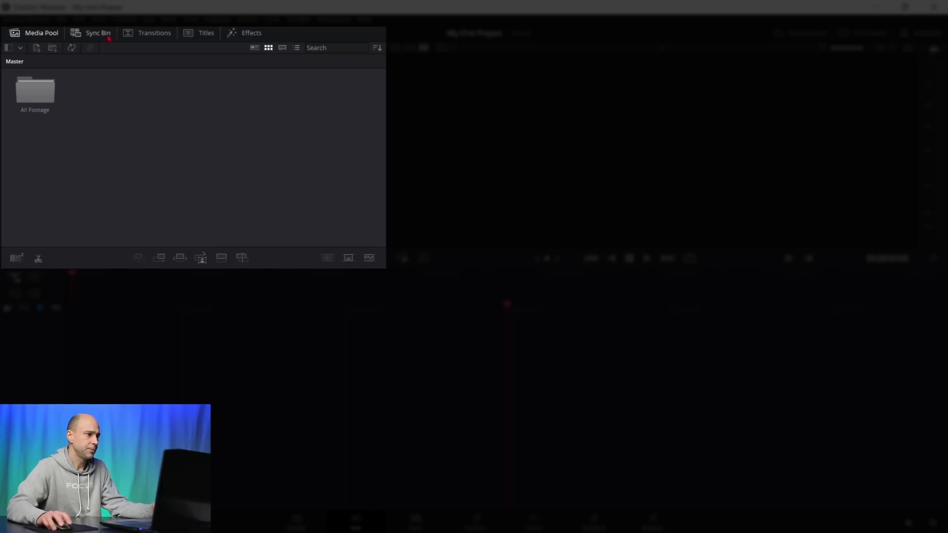
left_click(96, 35)
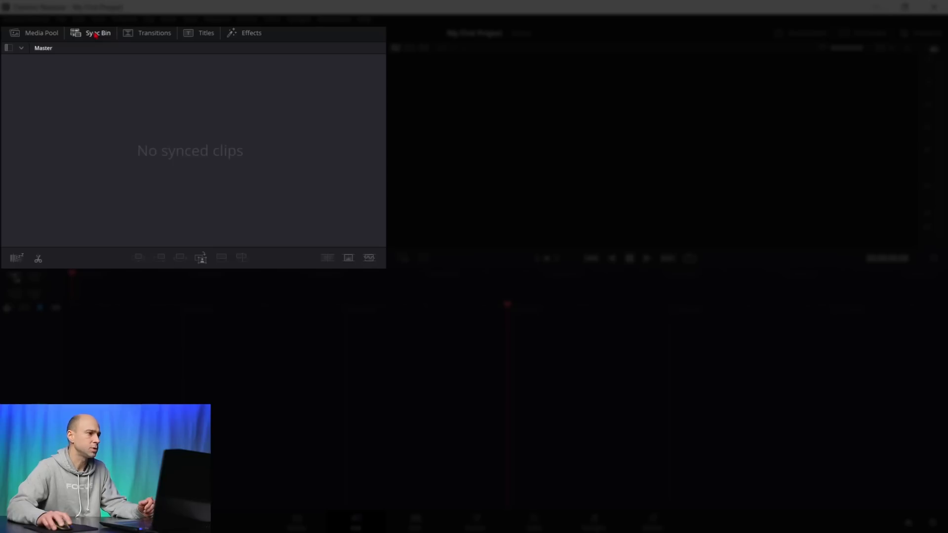
left_click(155, 38)
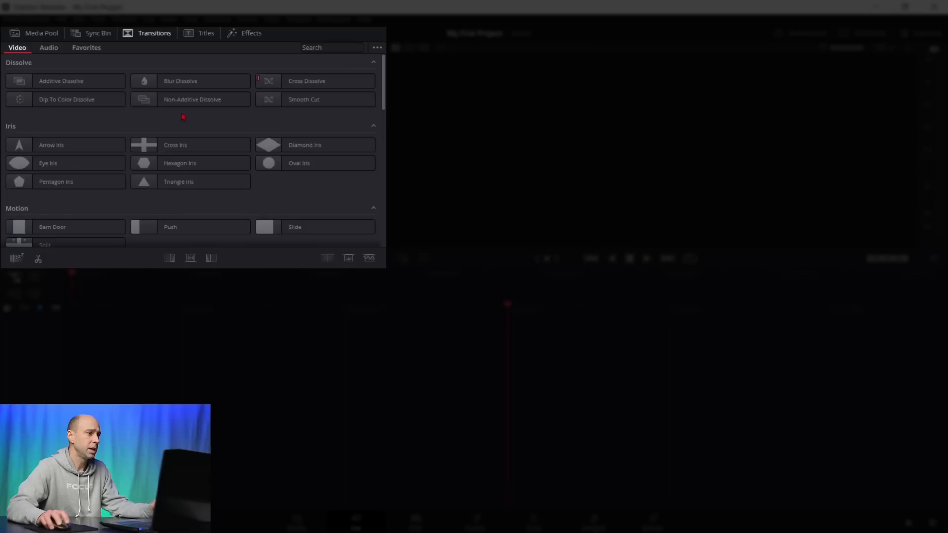
left_click(185, 33)
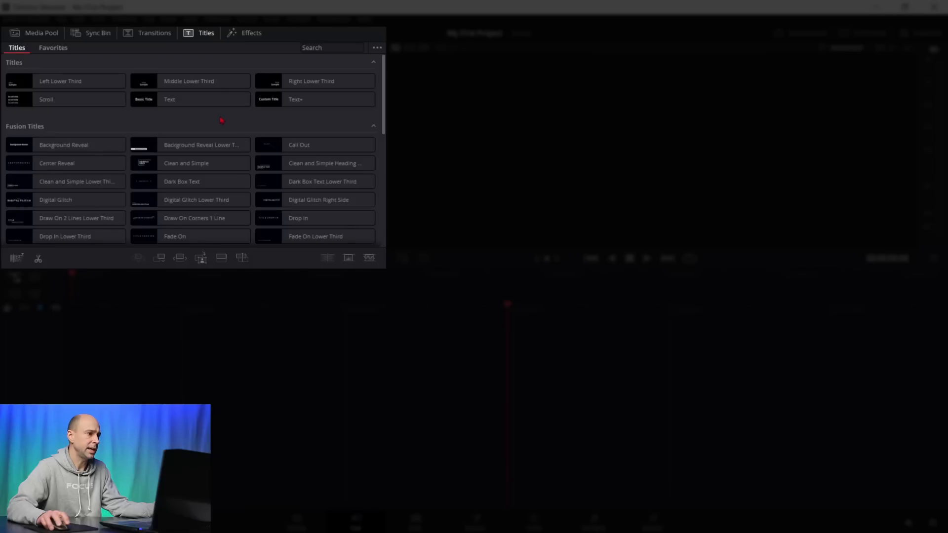
left_click(195, 100)
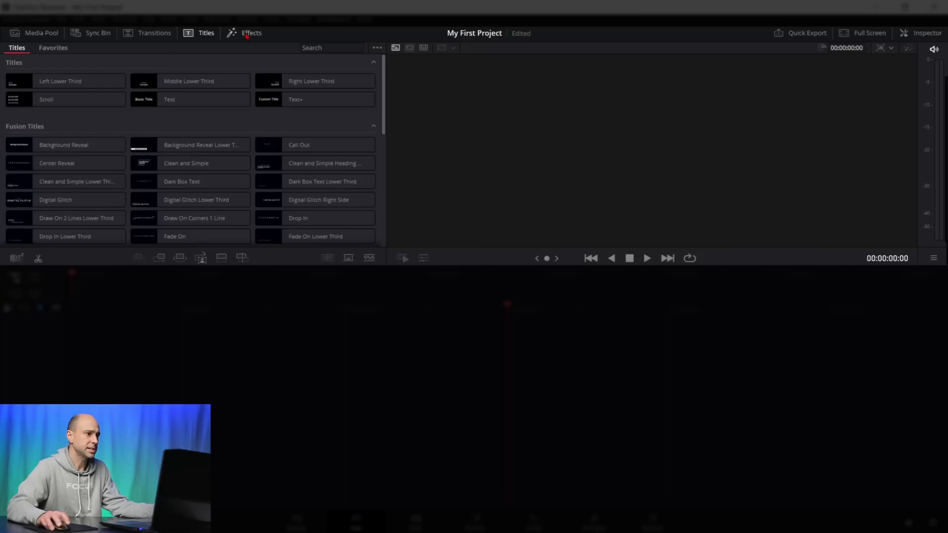
Step: Browse the video effects library on the Cut page and preview the Digital Glitch effect
left_click(247, 34)
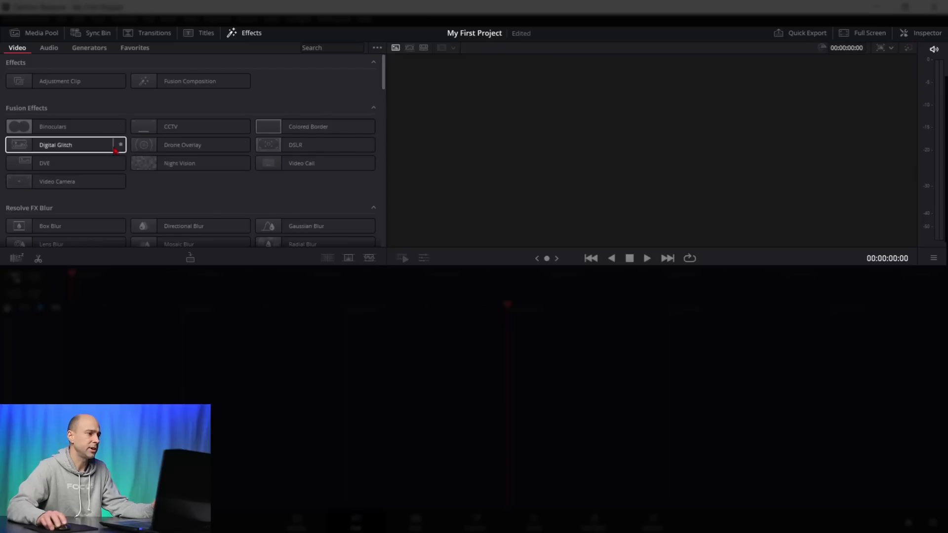
scroll(115, 151, "down", 2)
scroll(115, 151, "down", 4)
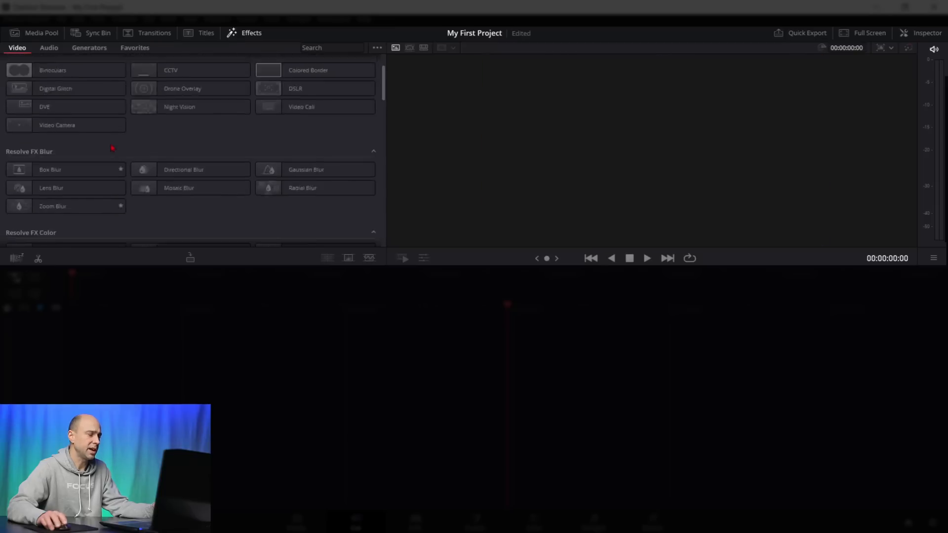
scroll(112, 148, "up", 2)
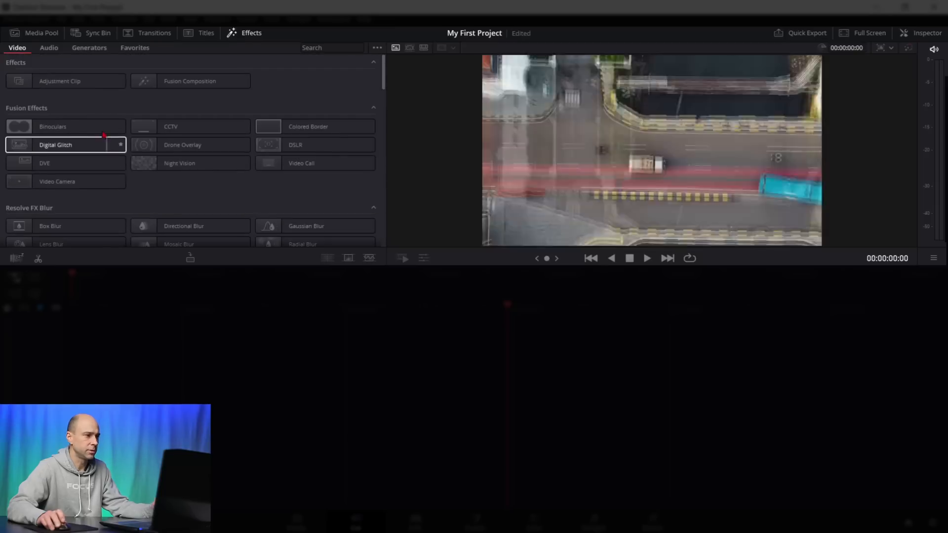
mouse_move(80, 130)
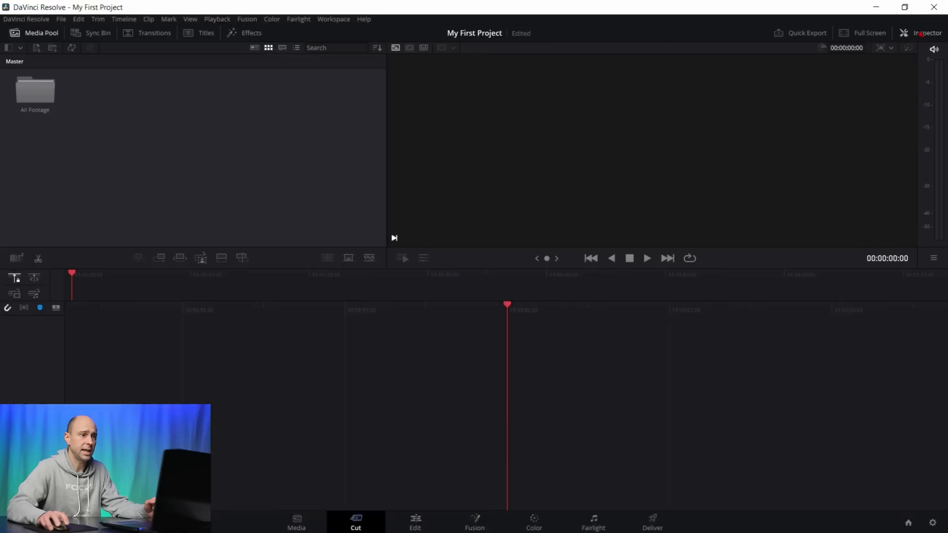
Step: Show and hide the Inspector on the Cut page, and switch to the Edit page
left_click(921, 33)
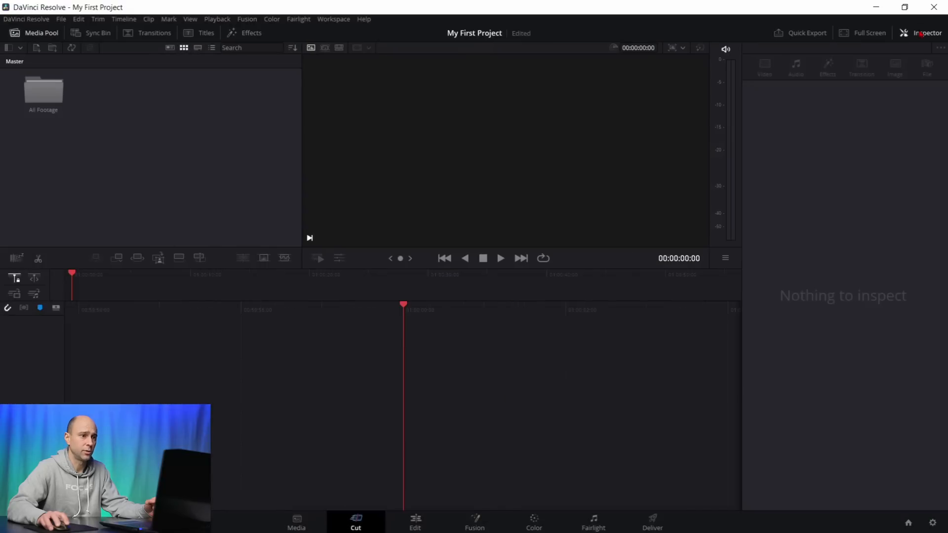
left_click(922, 34)
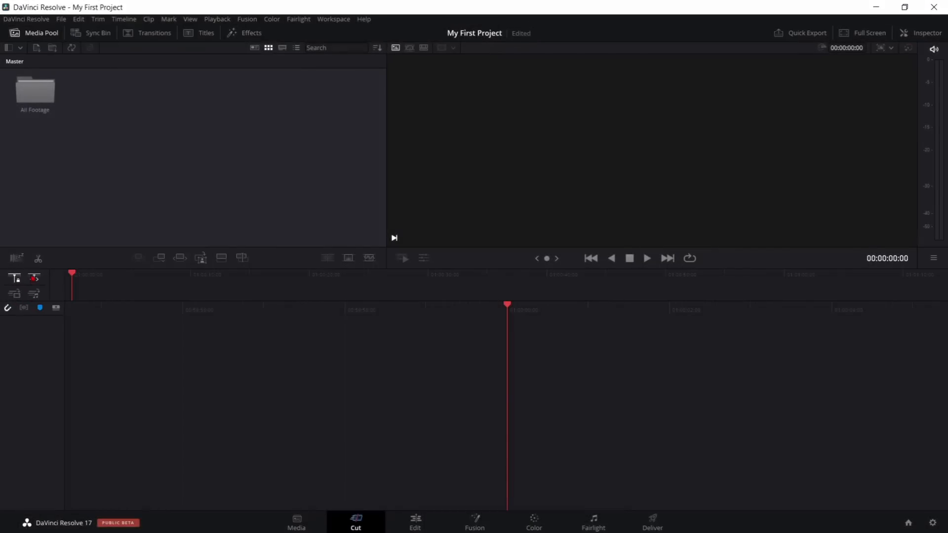
left_click(415, 522)
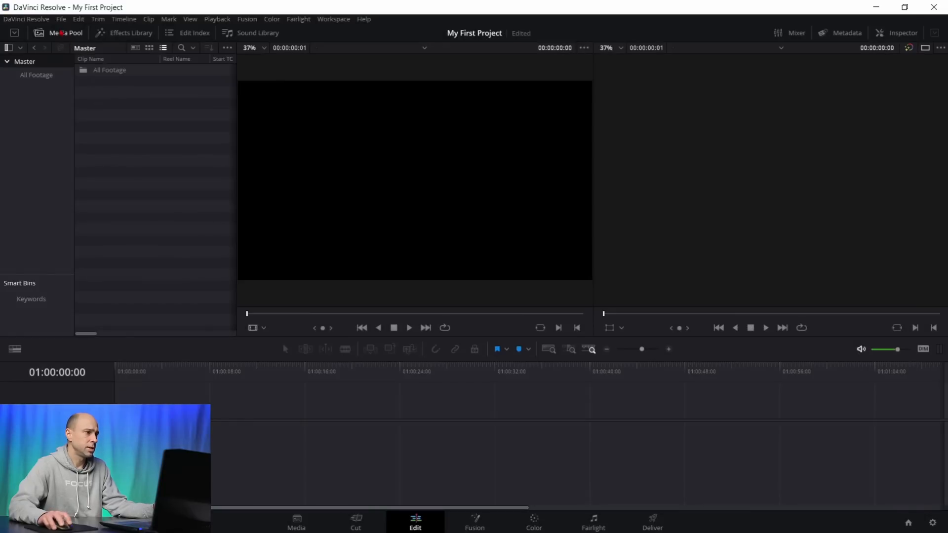
Step: Toggle the Media Pool on the Edit page and look through the Toolbox categories of the Effects Library
left_click(63, 32)
left_click(62, 33)
left_click(132, 34)
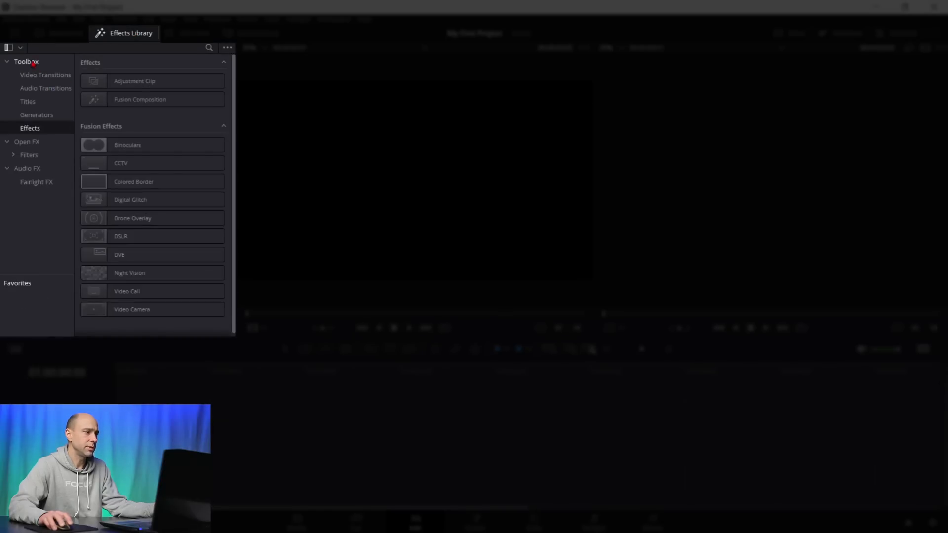
left_click(58, 77)
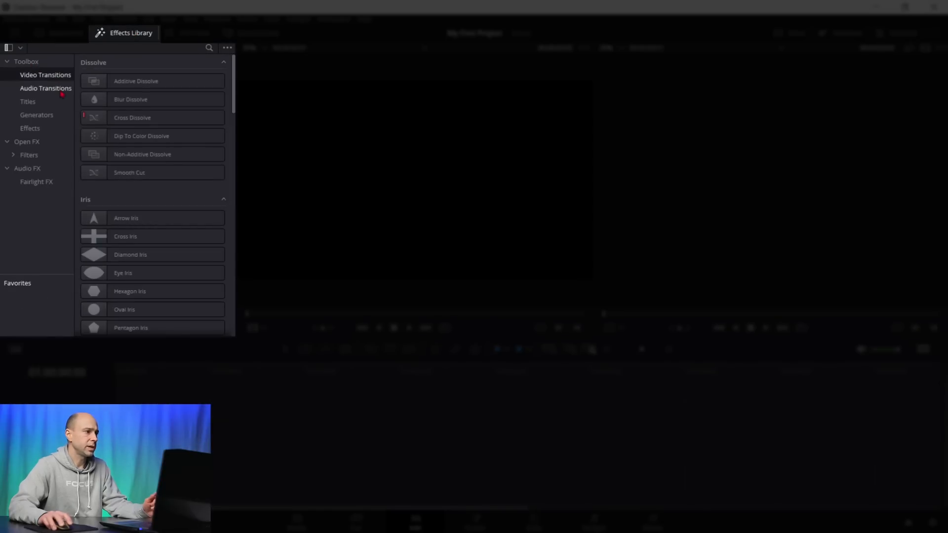
left_click(62, 89)
left_click(30, 101)
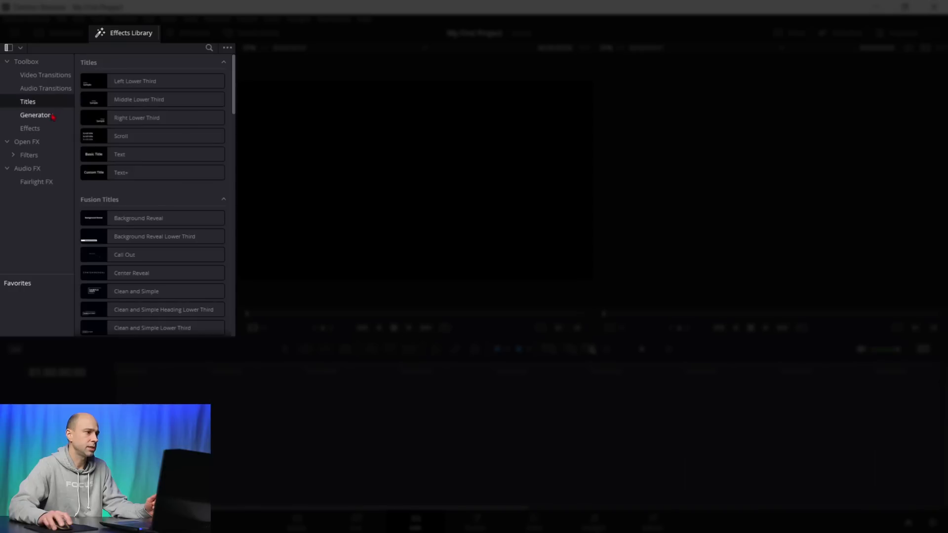
left_click(38, 115)
left_click(44, 129)
Step: Browse the Open FX video effects and the Fairlight FX audio effects in the Effects Library
left_click(39, 142)
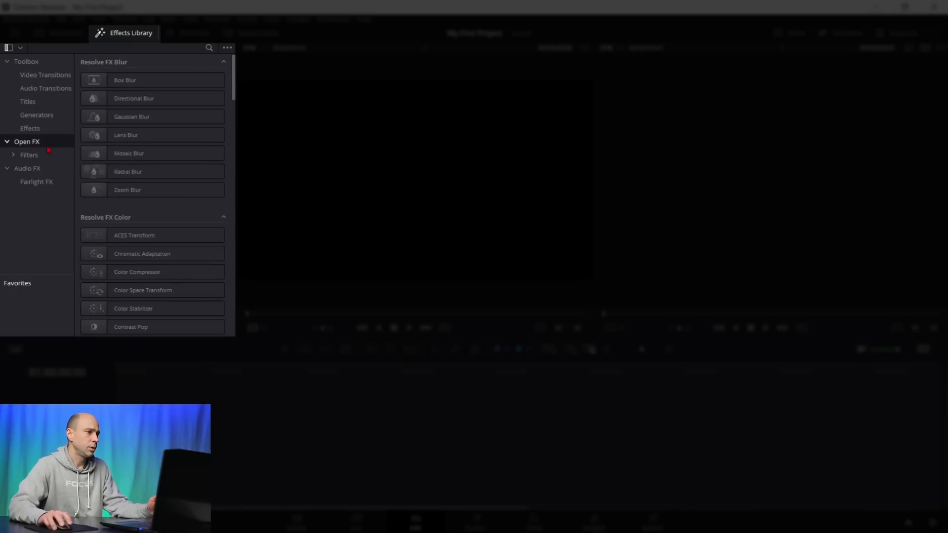
scroll(129, 148, "down", 3)
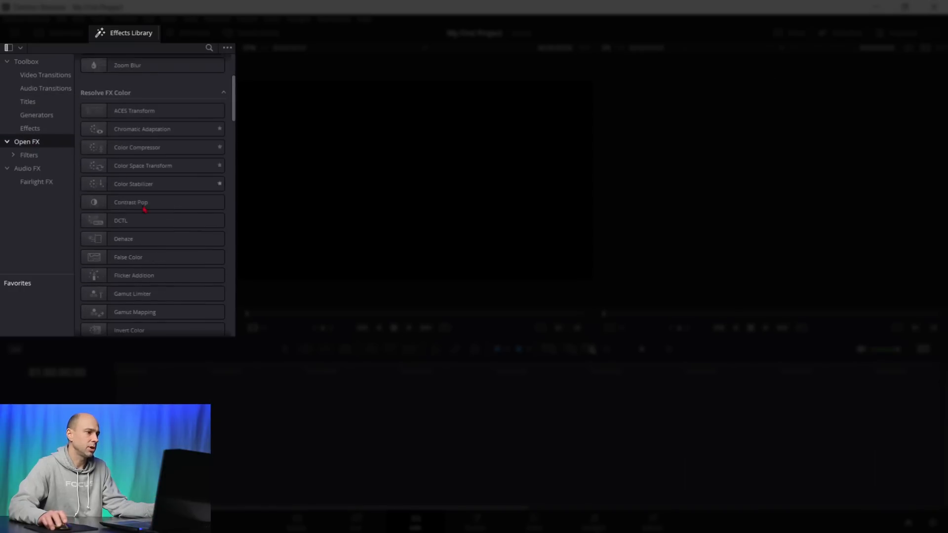
scroll(163, 238, "down", 4)
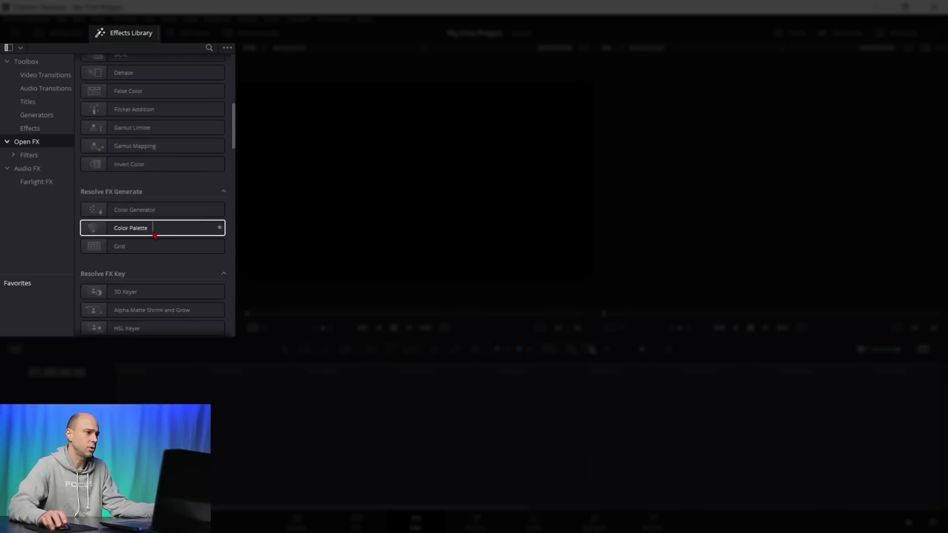
scroll(154, 236, "up", 5)
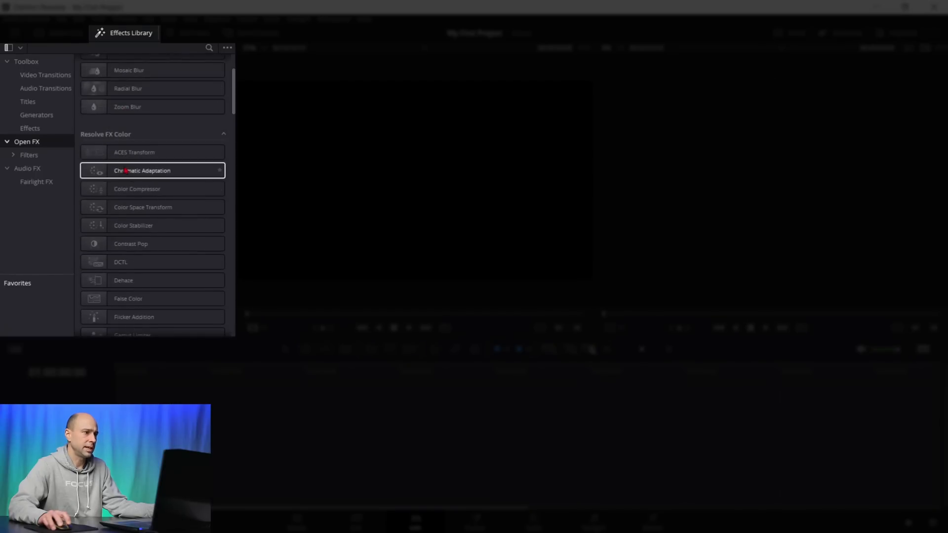
scroll(132, 330, "up", 2)
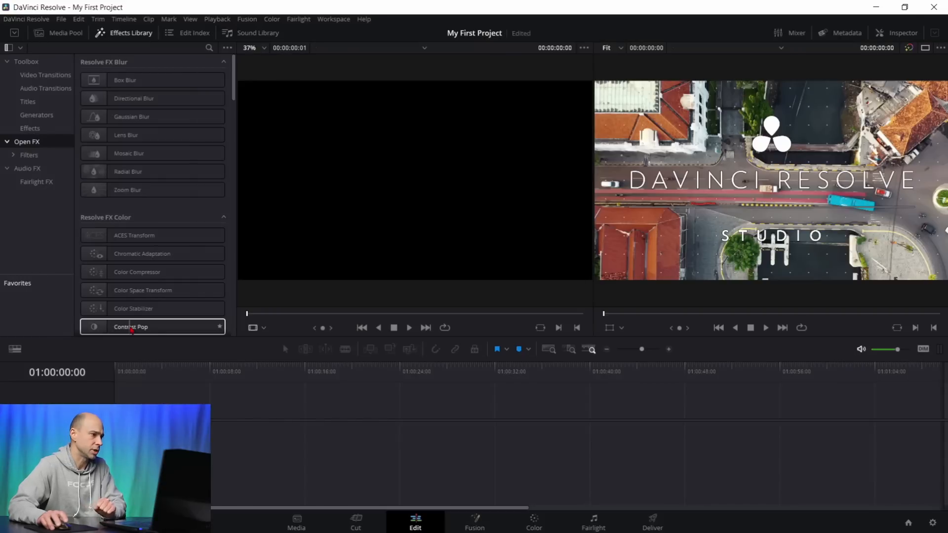
left_click(37, 182)
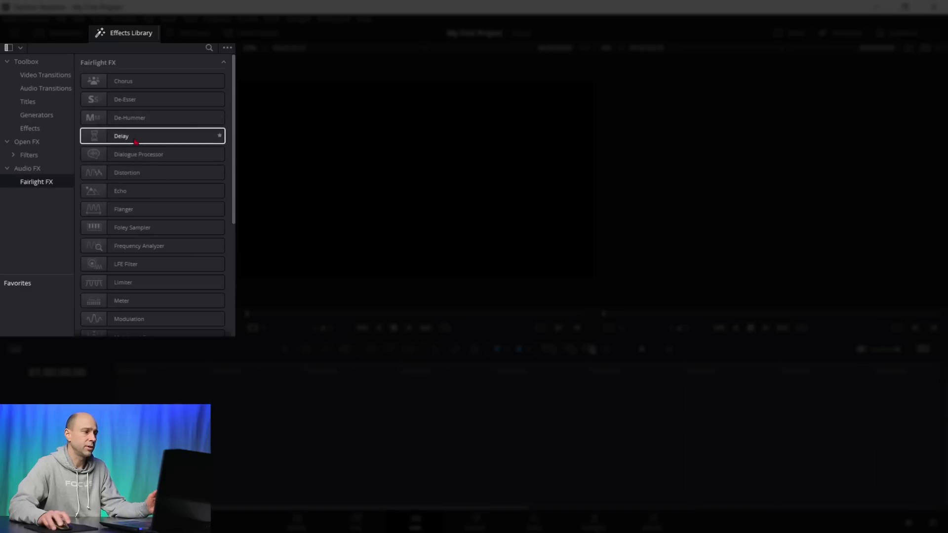
Step: Close the Effects Library and look at the Edit Index and the Sound Library
left_click(123, 32)
left_click(187, 33)
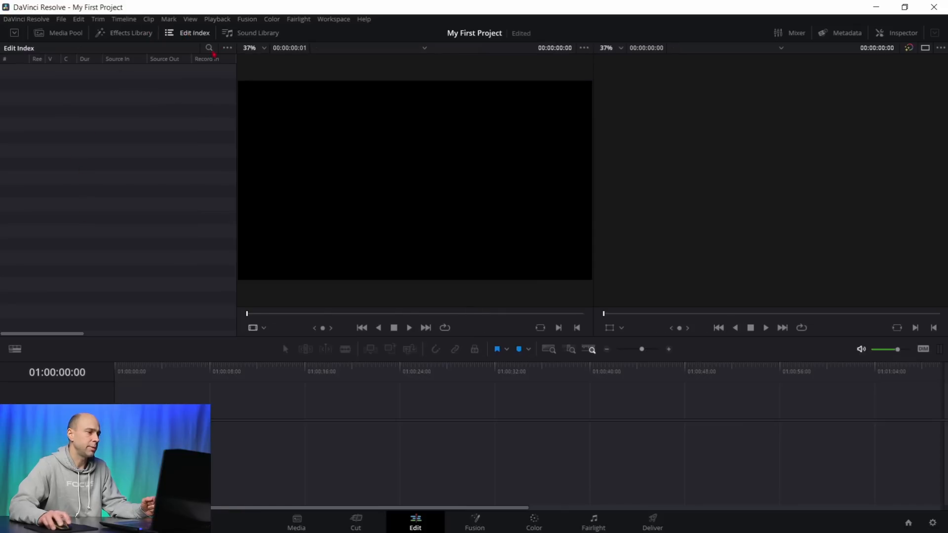
left_click(181, 34)
left_click(234, 34)
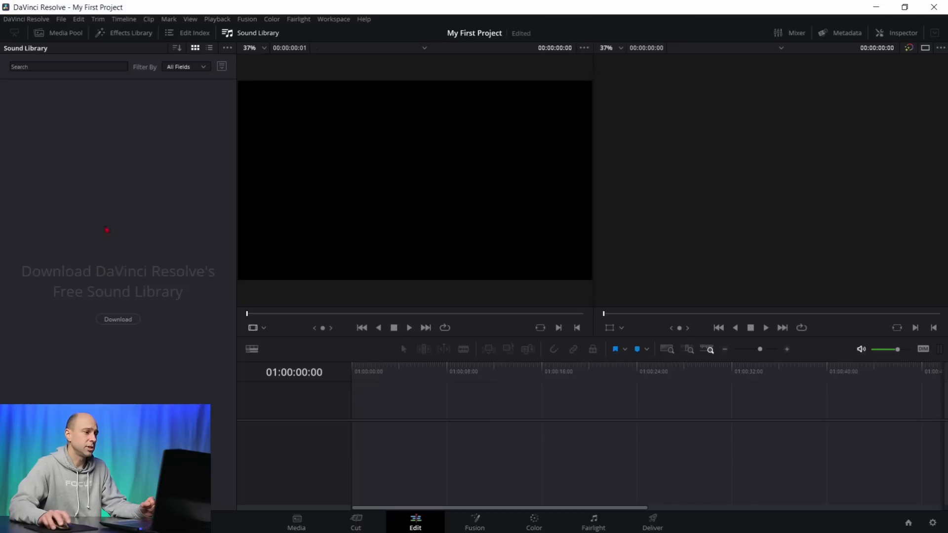
left_click(124, 326)
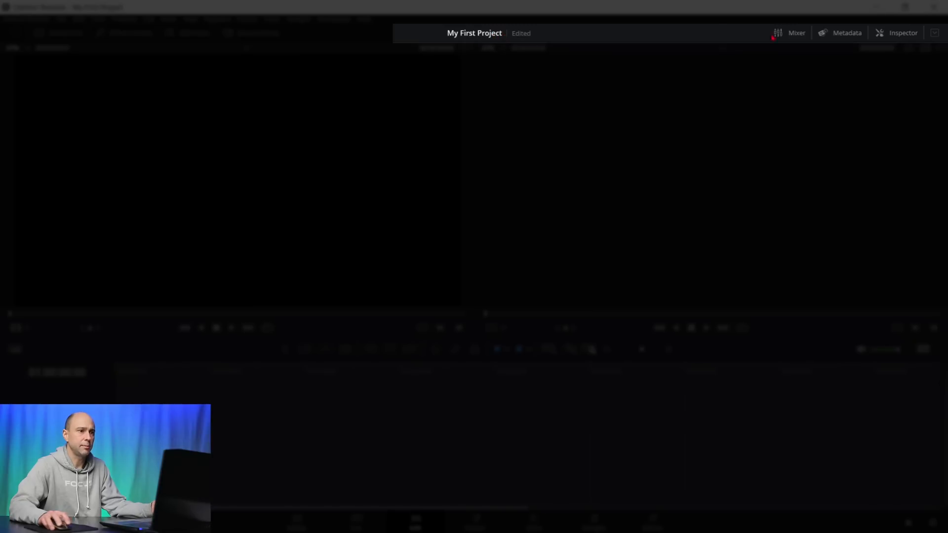
Step: Show and hide the Mixer and the Metadata panel on the Edit page
left_click(792, 36)
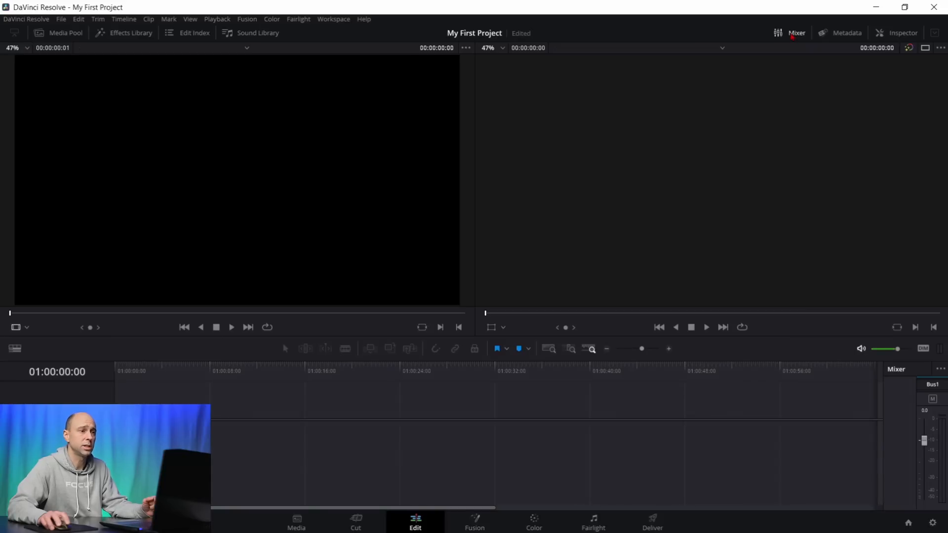
left_click(794, 35)
left_click(841, 34)
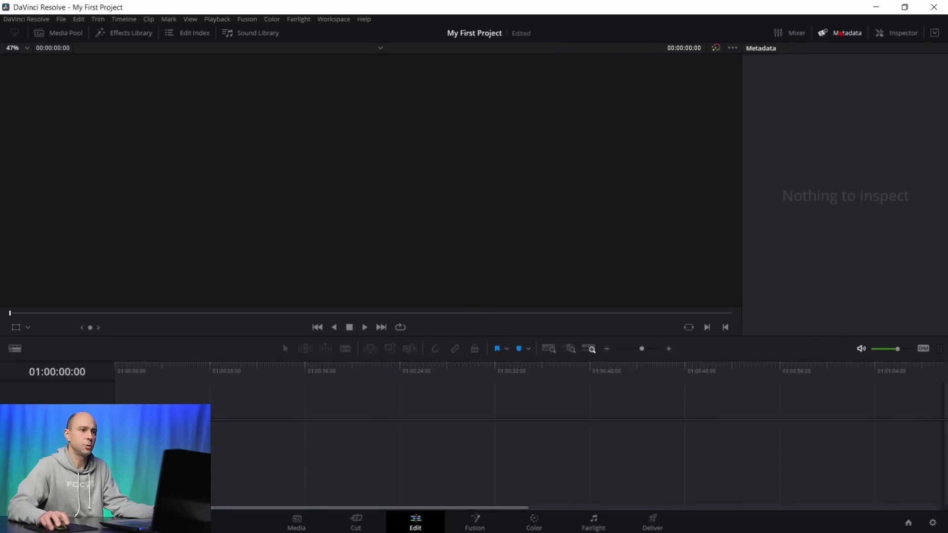
left_click(841, 33)
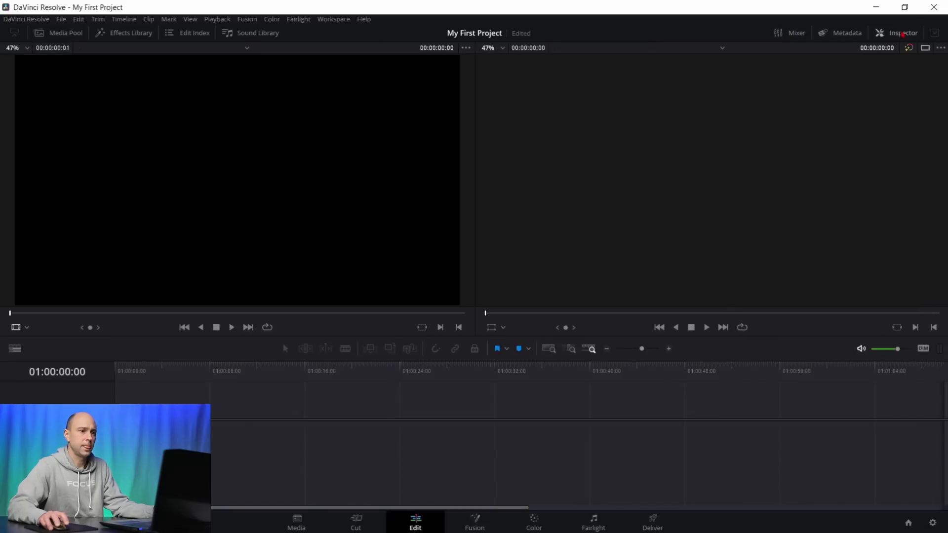
Step: Open the Inspector on the Edit page, expand it to full height and collapse it again
left_click(902, 33)
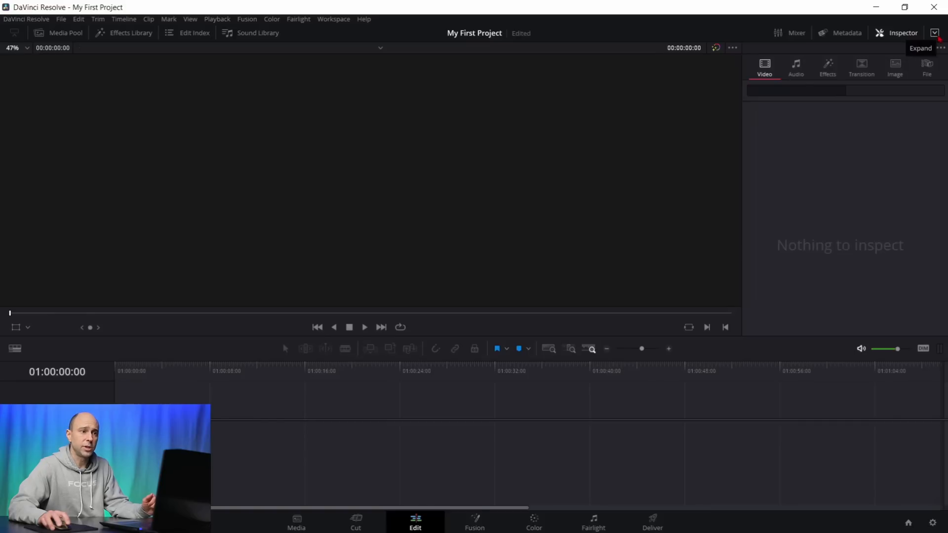
left_click(936, 35)
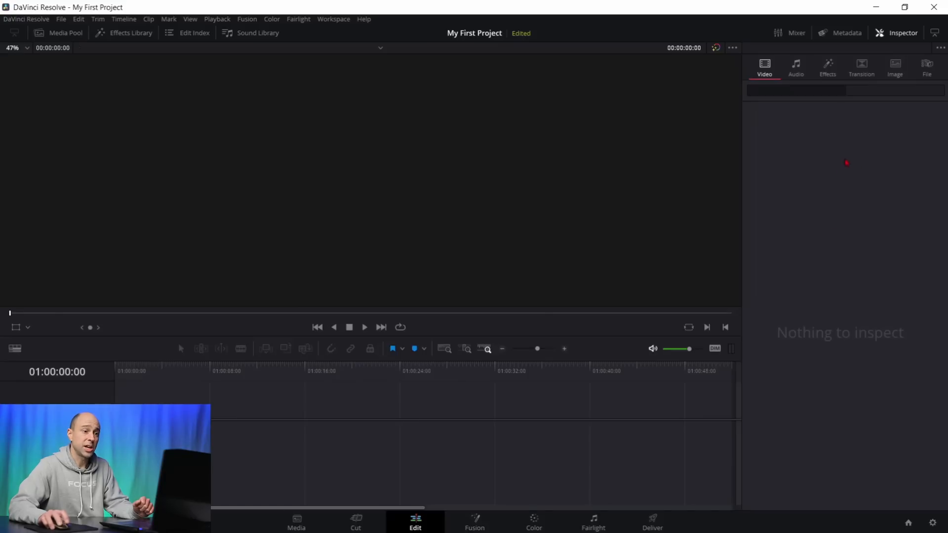
left_click(937, 35)
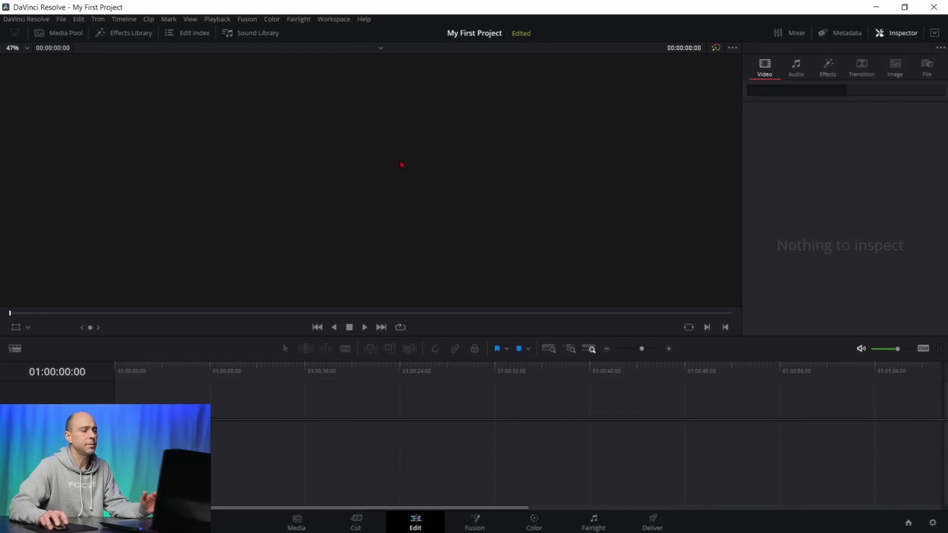
Step: Look at the viewer's on-screen control modes and the Timeline View Options
left_click(28, 328)
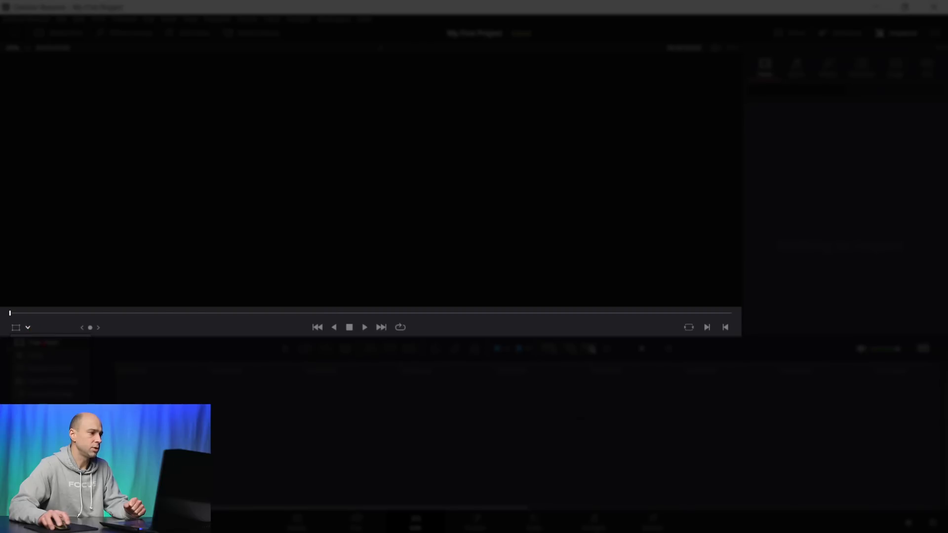
left_click(131, 313)
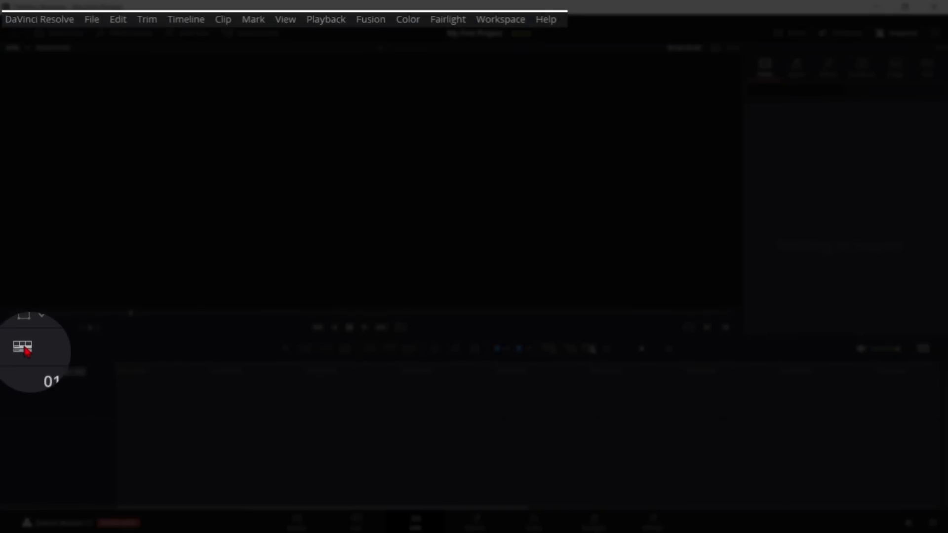
left_click(16, 349)
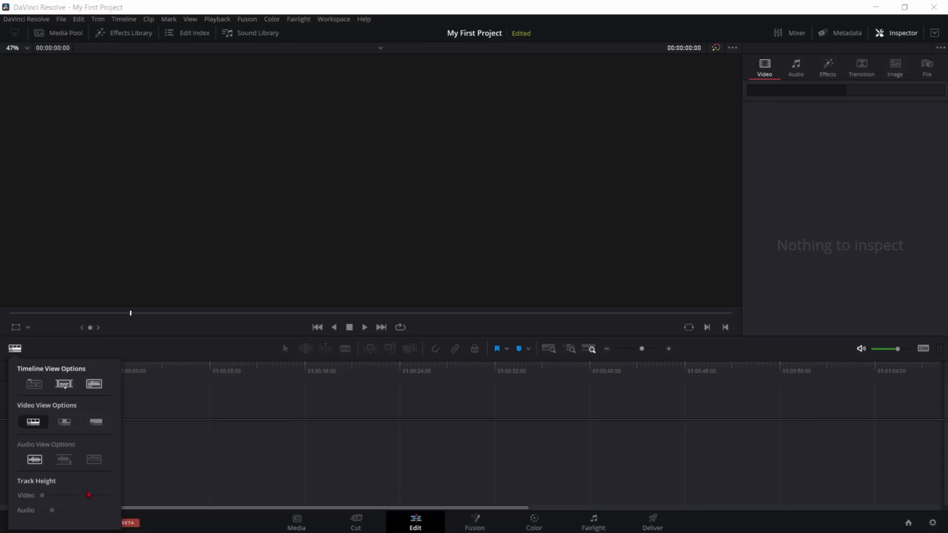
left_click(116, 352)
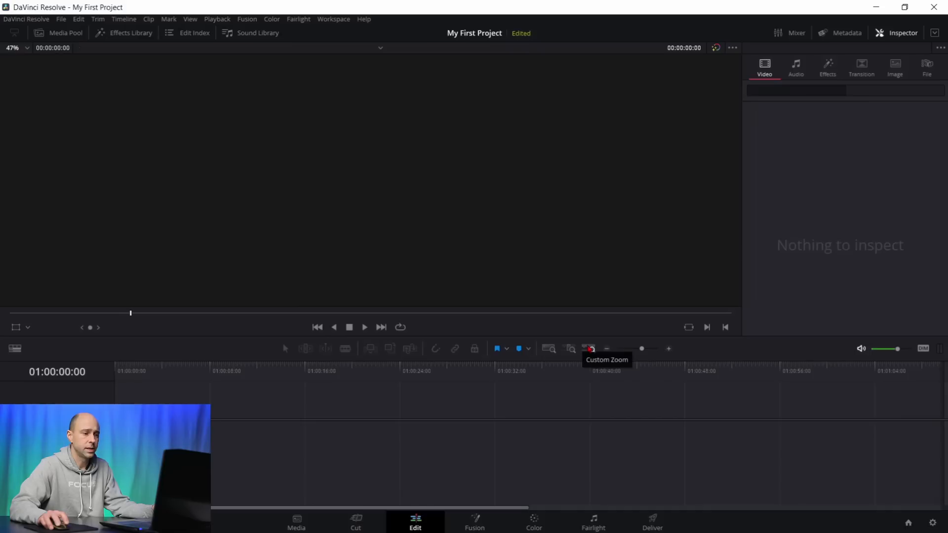
Step: Zoom the timeline out and set the monitoring volume to -7.2 dB, trying the mute and DIM toggles
left_click_drag(642, 349, 643, 349)
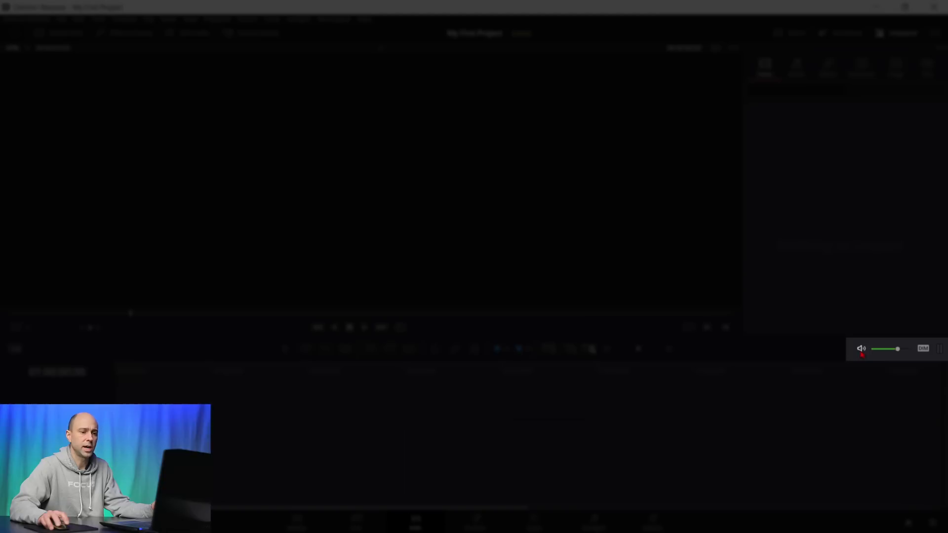
left_click(861, 350)
left_click(861, 350)
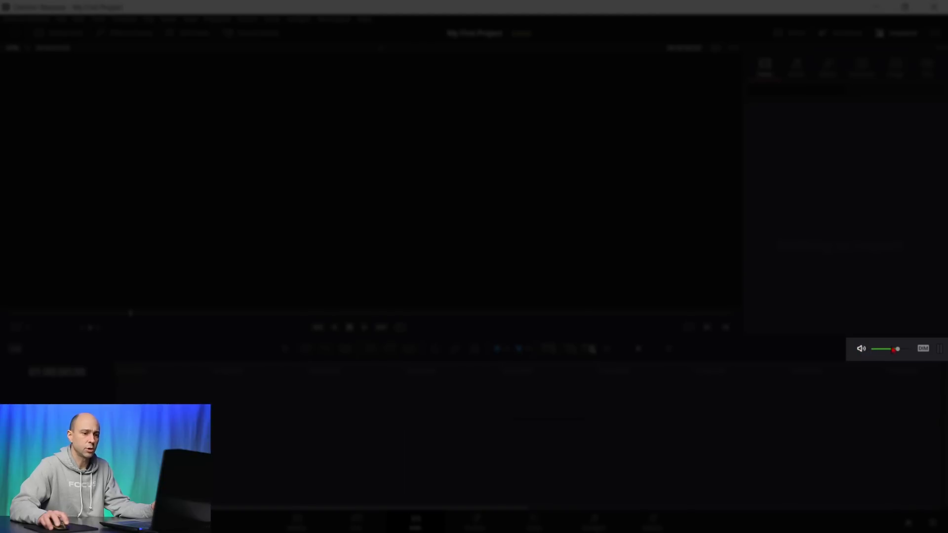
left_click_drag(893, 351, 902, 350)
left_click(924, 350)
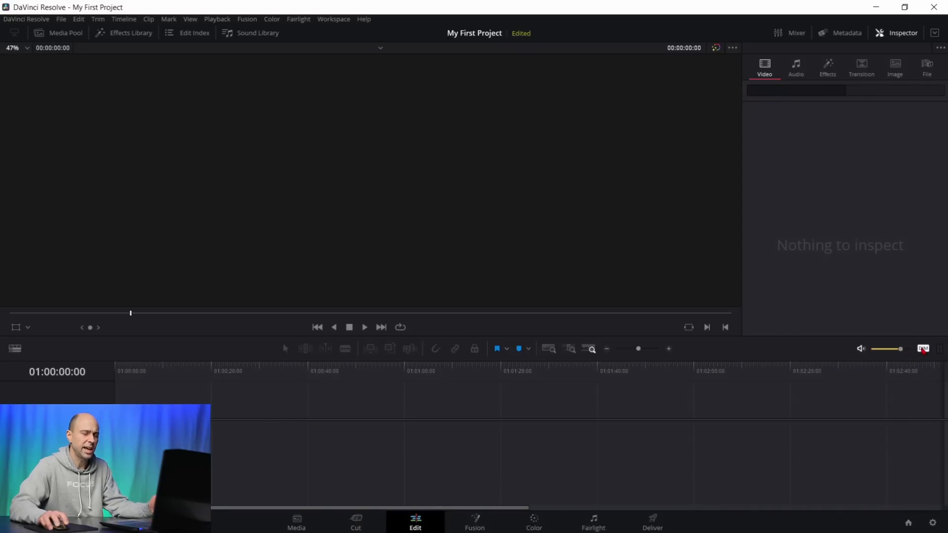
mouse_move(902, 350)
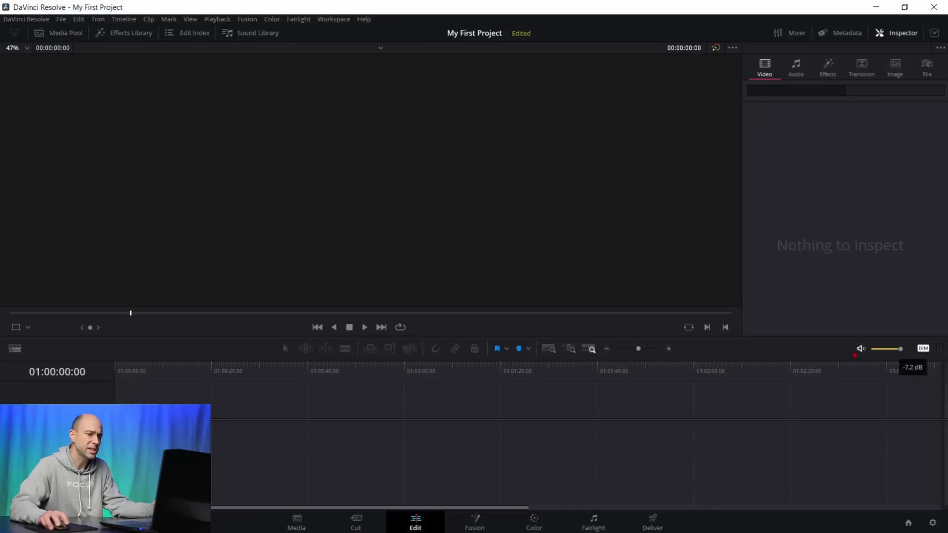
left_click(928, 352)
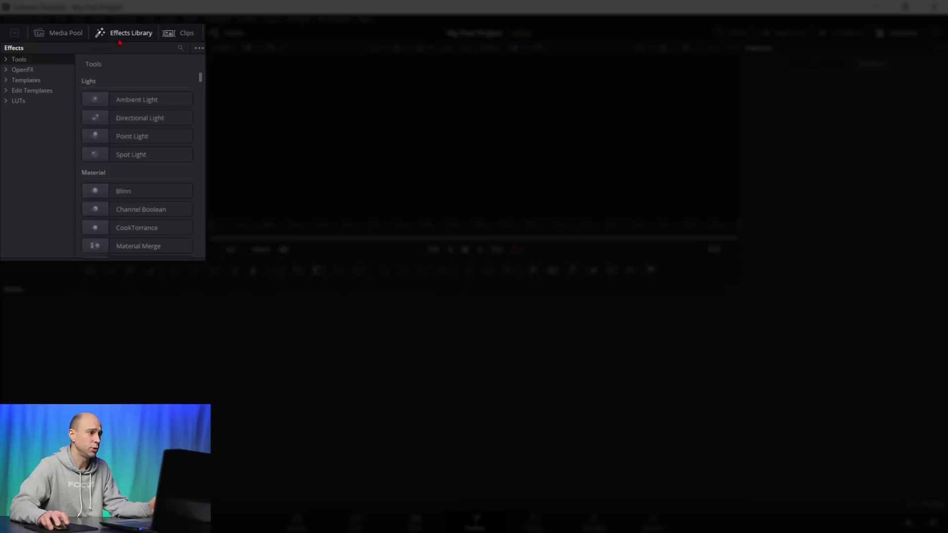
Step: Browse the Tools in the Fusion page's Effects Library, and hide and show the node editor
scroll(133, 162, "down", 10)
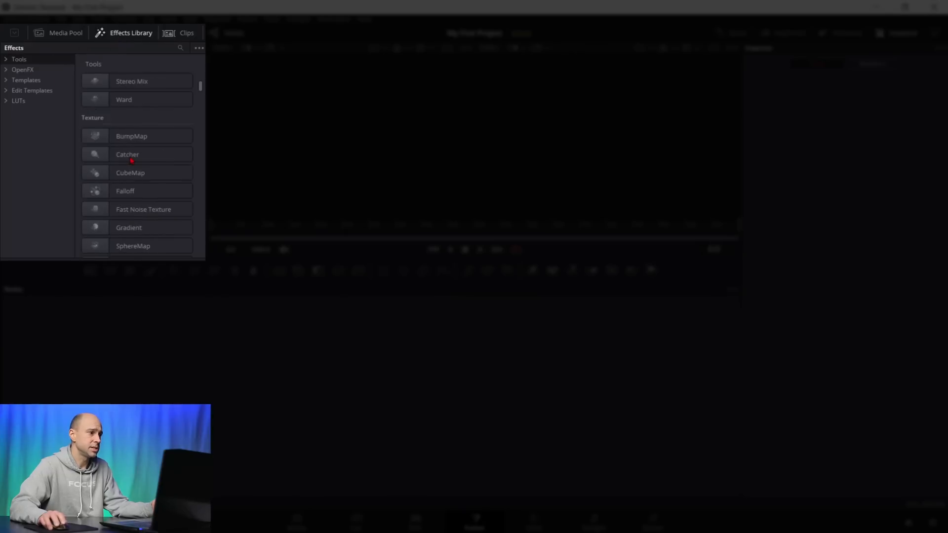
scroll(133, 161, "down", 15)
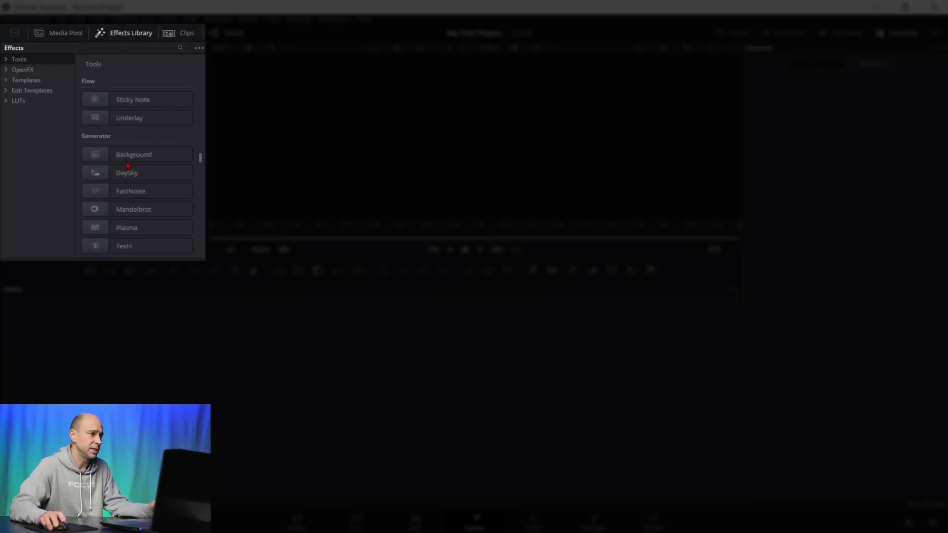
scroll(127, 166, "down", 5)
scroll(120, 169, "down", 5)
scroll(142, 149, "up", 10)
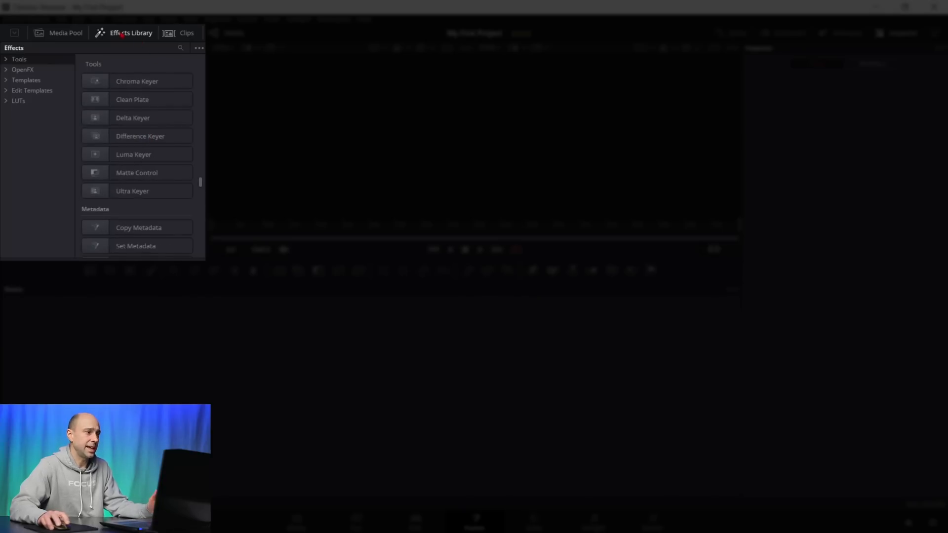
scroll(169, 143, "up", 10)
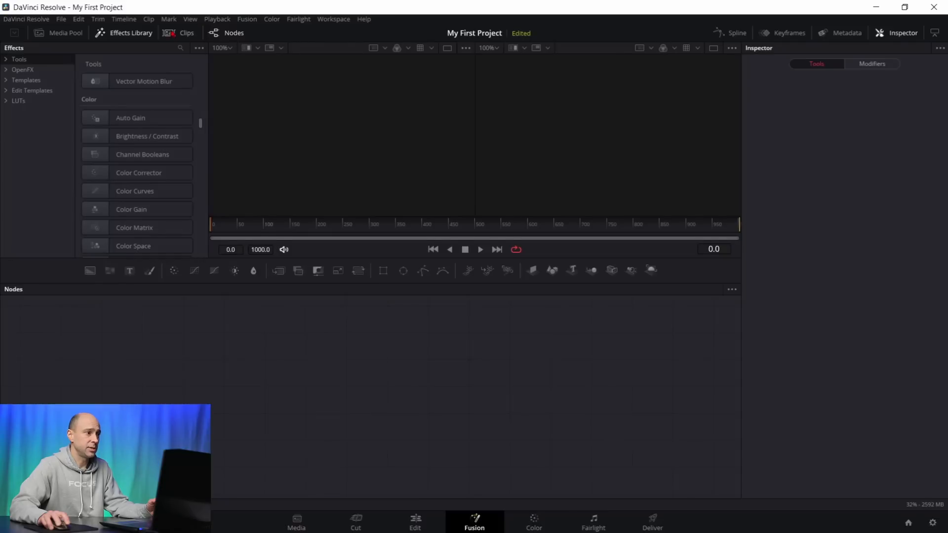
left_click(227, 33)
left_click(227, 33)
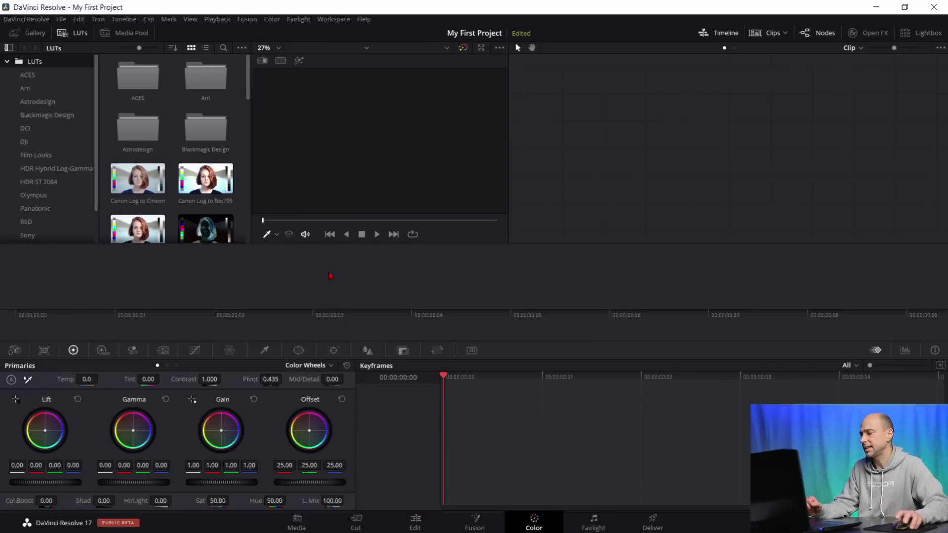
Step: On the Color page, close the LUTs browser and look at the Gallery and the Media Pool
left_click(73, 32)
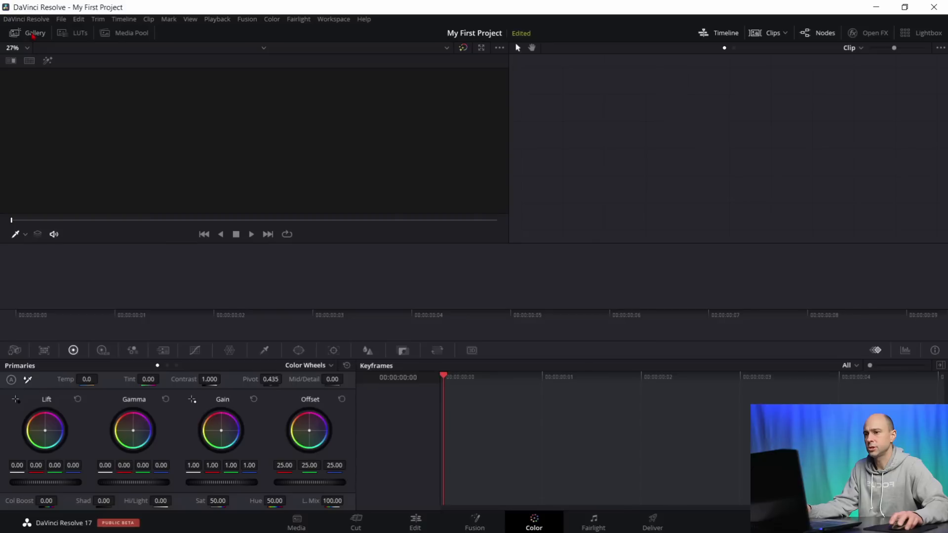
left_click(34, 35)
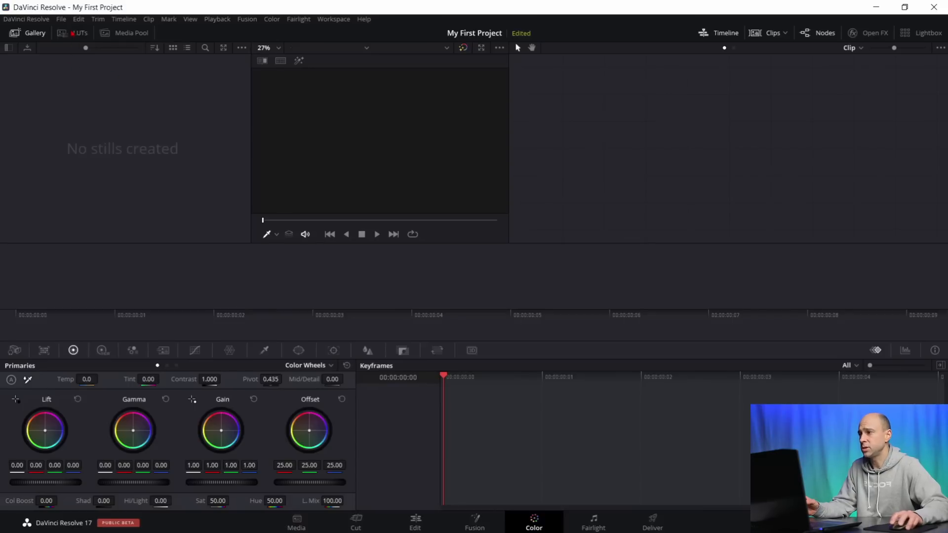
left_click(74, 33)
left_click(118, 33)
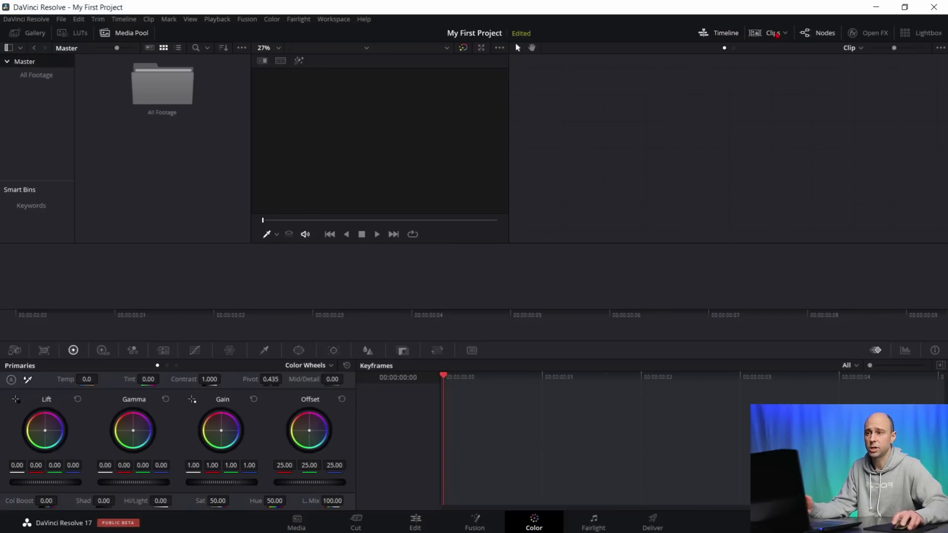
Step: On the Color page, look at the clip filter options, hide the clip thumbnails, and show and close the Open FX library
left_click(778, 36)
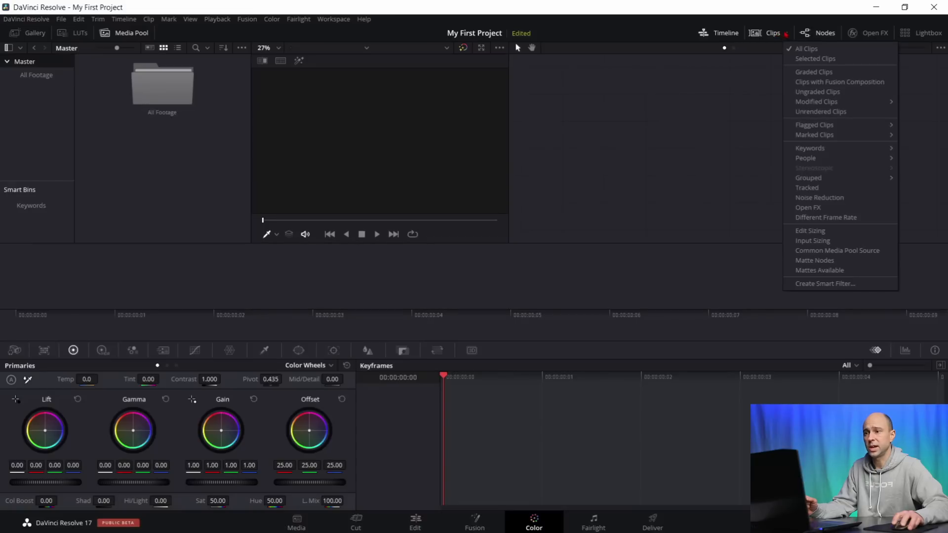
left_click(770, 32)
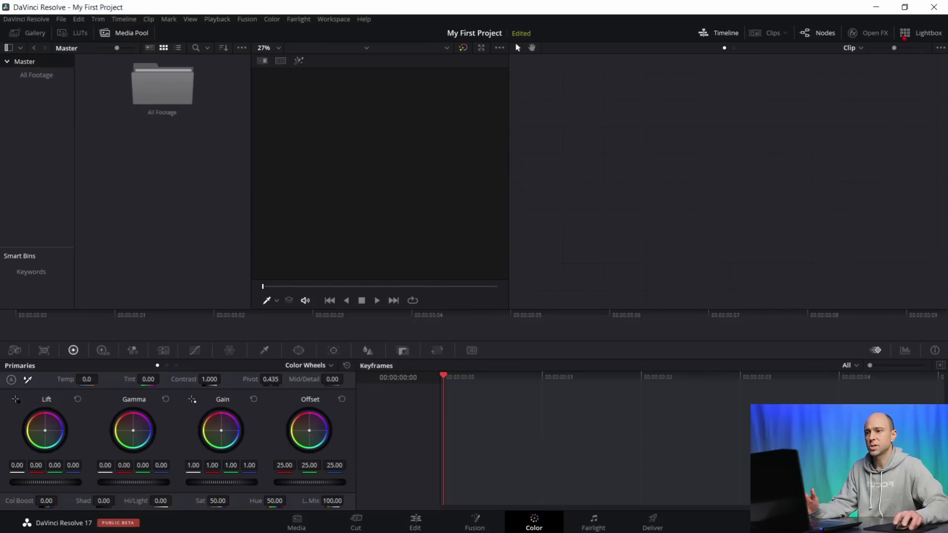
left_click(875, 35)
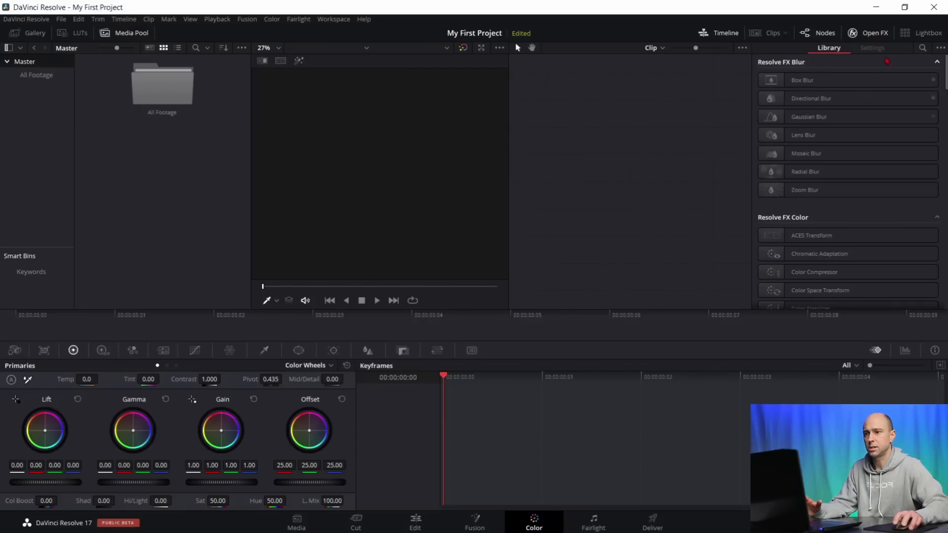
left_click(872, 32)
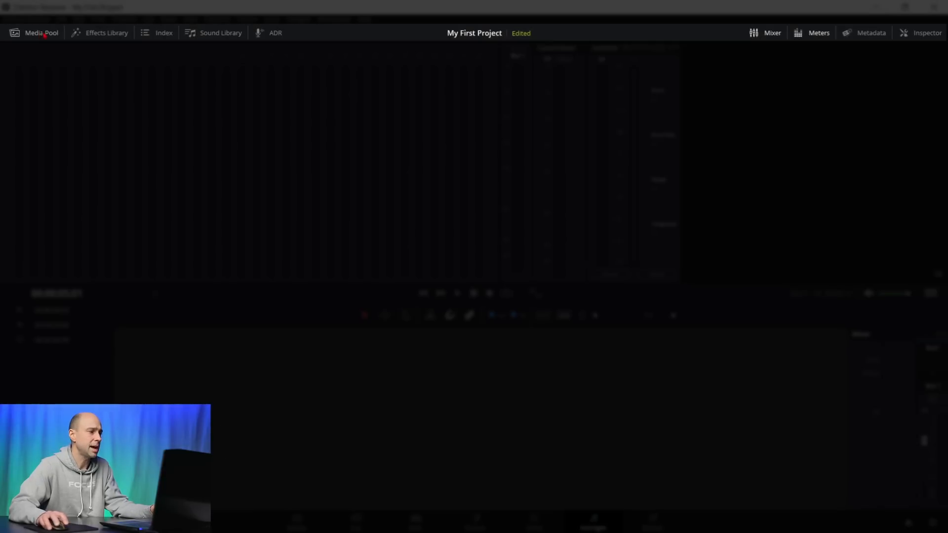
Step: On the Fairlight page, look at the audio effects in the Effects Library and at the Inspector, closing each one again
left_click(100, 33)
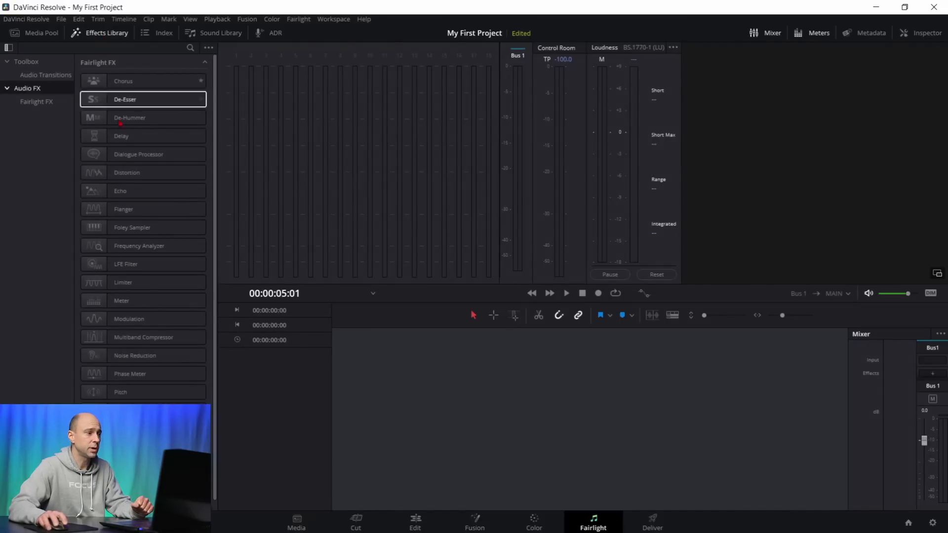
left_click(105, 35)
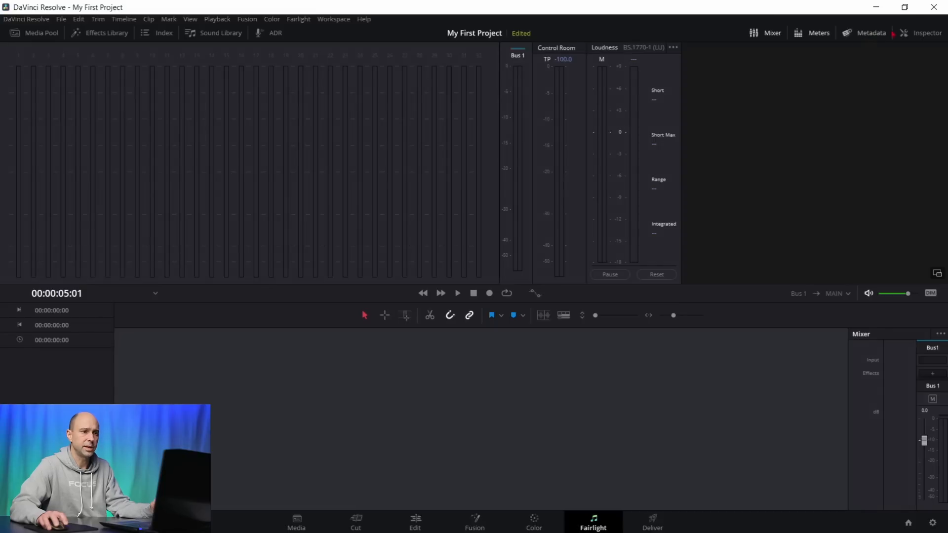
left_click(921, 33)
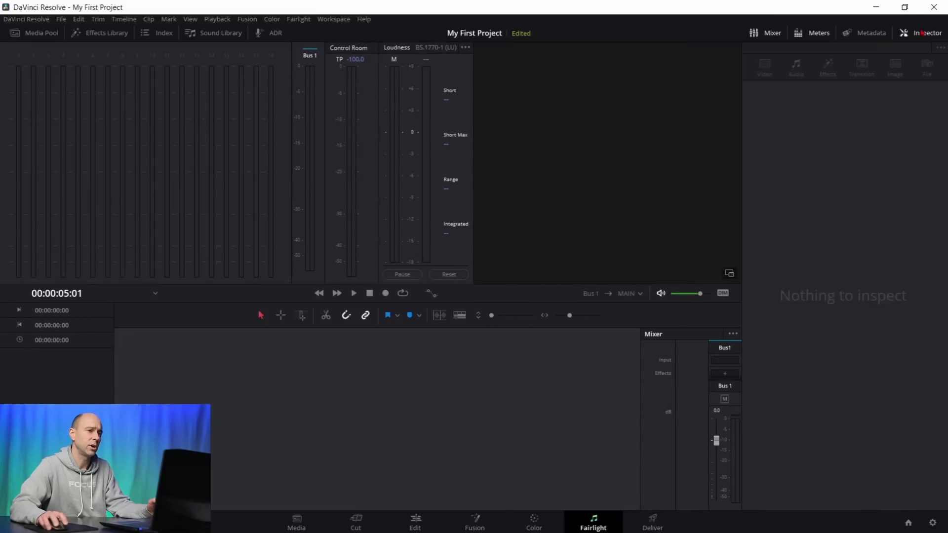
left_click(922, 33)
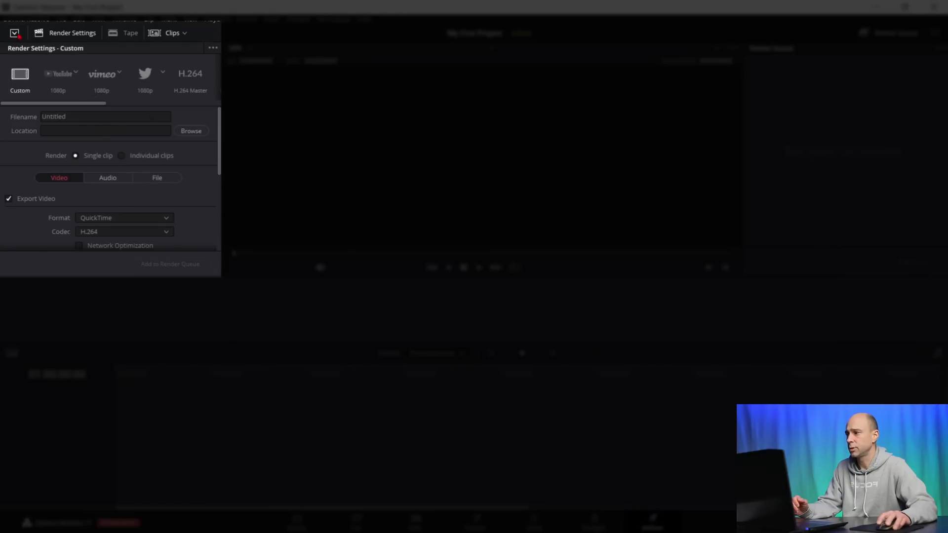
Step: On the Deliver page, expand the Render Settings to full height and look through the export presets
left_click(15, 33)
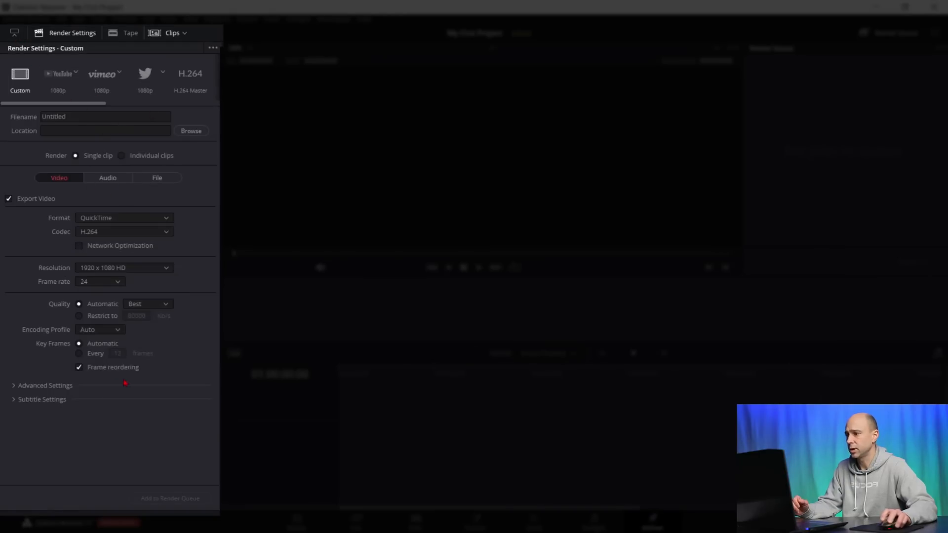
left_click_drag(98, 105, 33, 107)
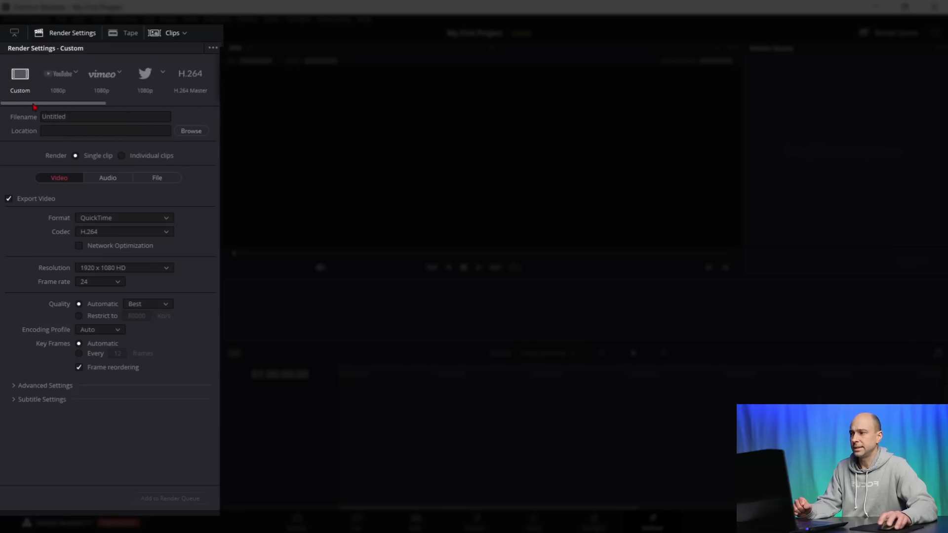
mouse_move(33, 105)
left_mouse_down()
mouse_move(190, 113)
mouse_move(17, 110)
left_mouse_up()
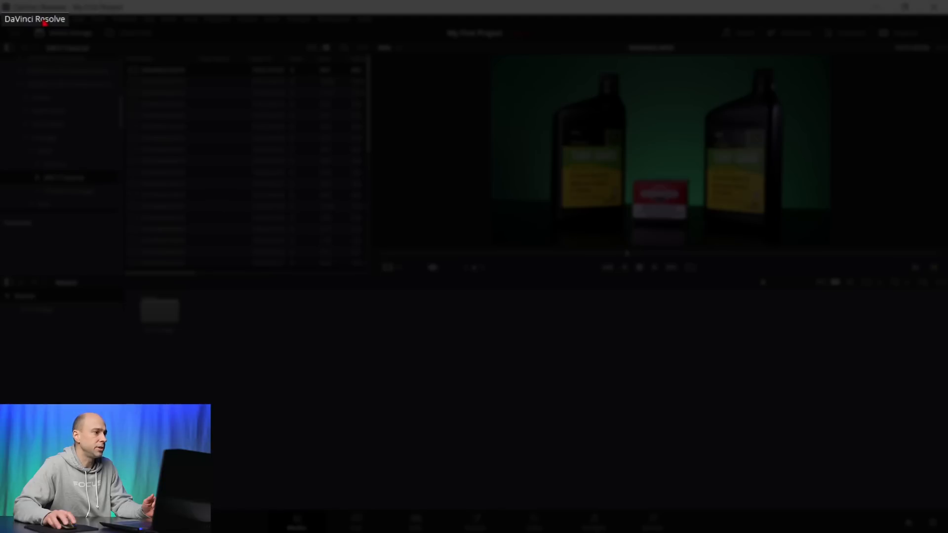
Step: In the user preferences for Project Save and Load, enable Live save and Project backups, and set daily backups to the past 30 days
left_click(44, 22)
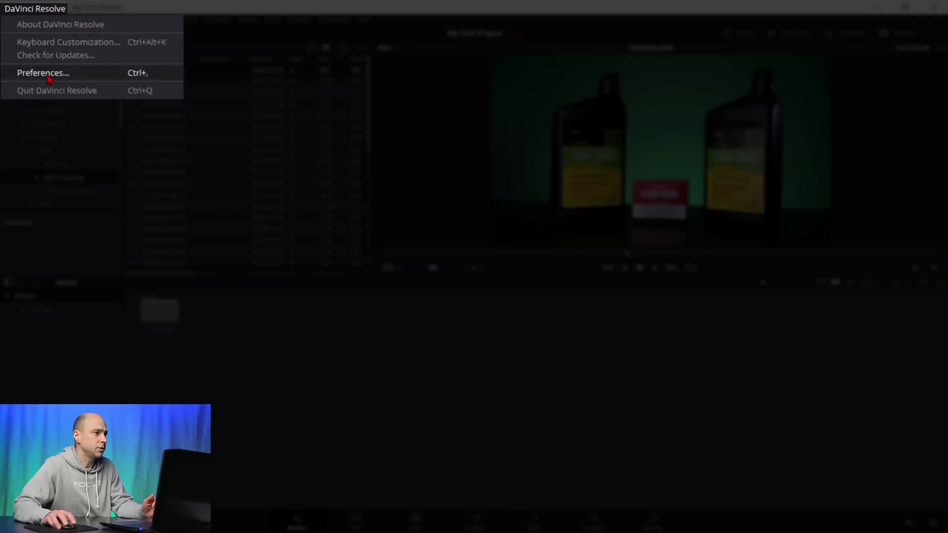
left_click(45, 73)
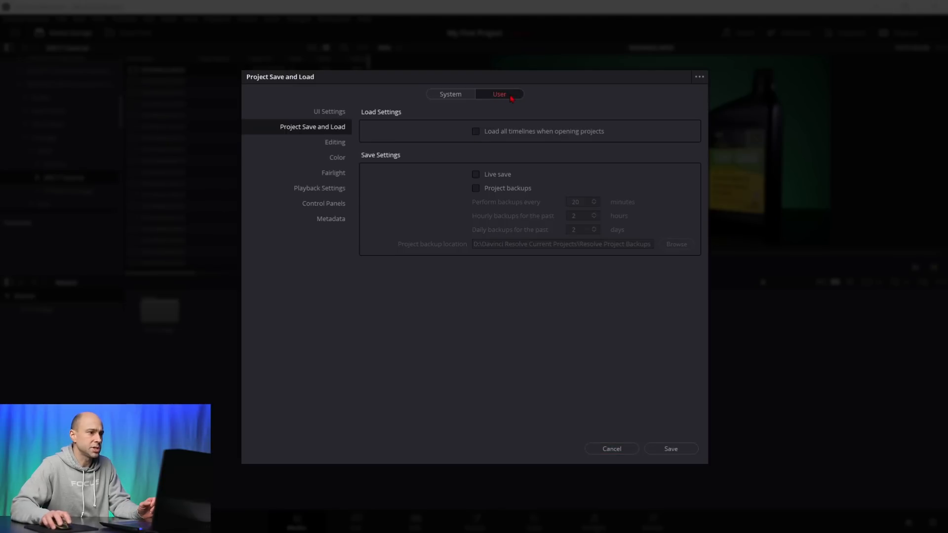
left_click(335, 113)
left_click(332, 129)
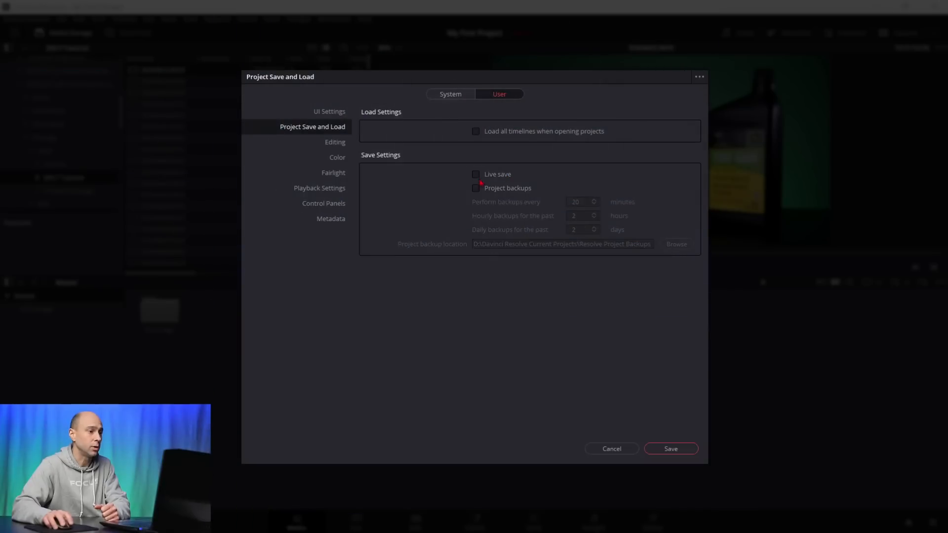
left_click(475, 175)
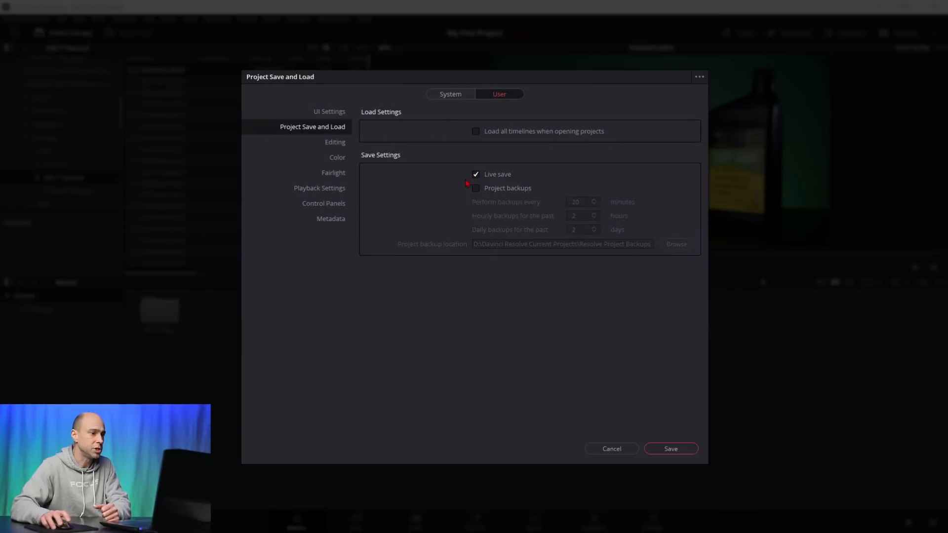
left_click(493, 192)
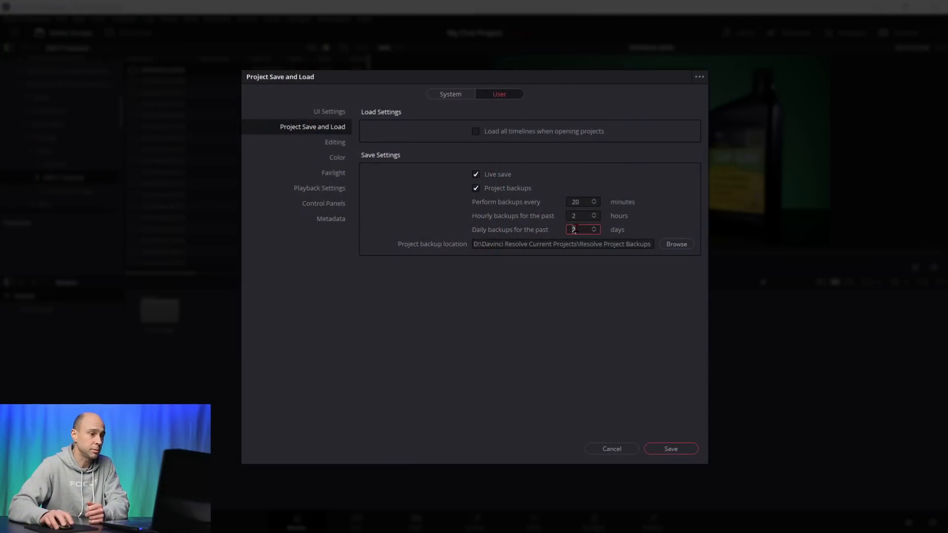
type("30")
key("Return")
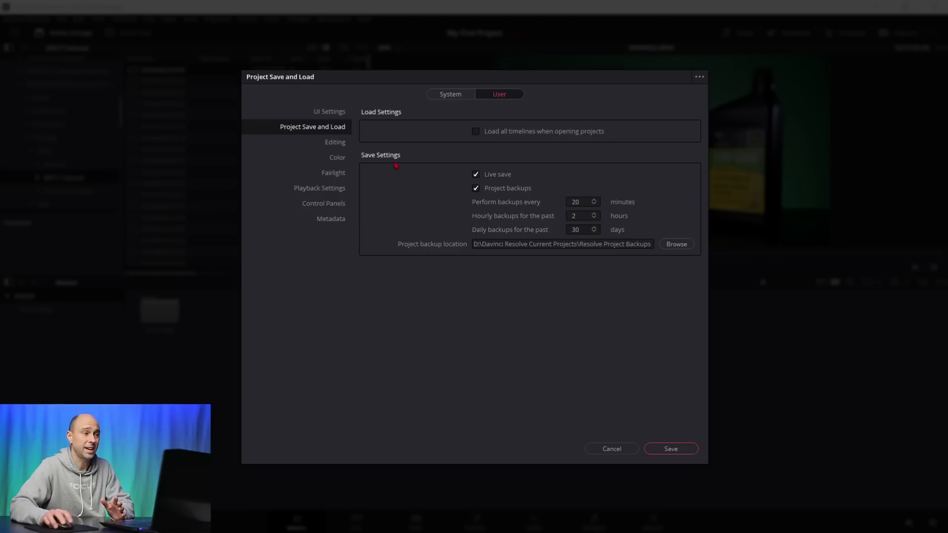
Step: View the UI Settings preferences, then browse to Davinci Resolve Working Files on drive D: as an additional media storage location
left_click(335, 114)
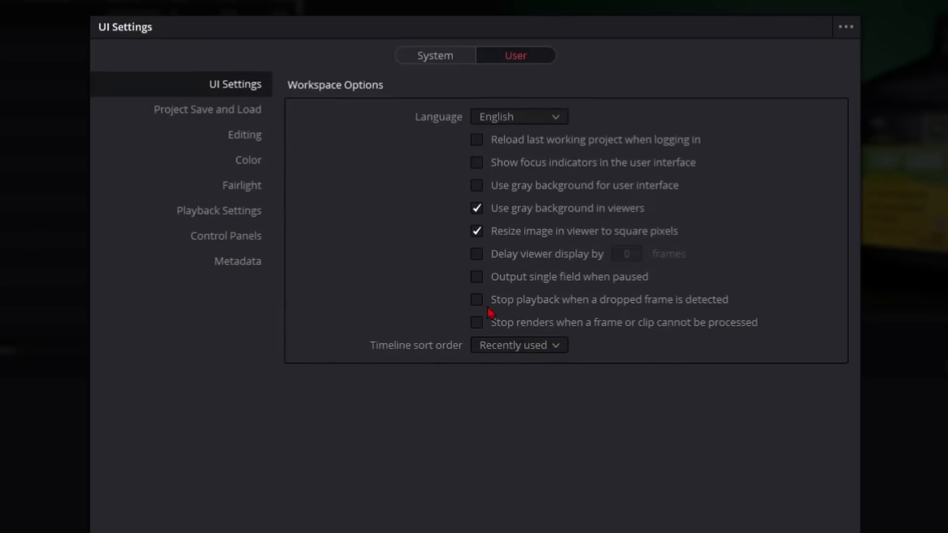
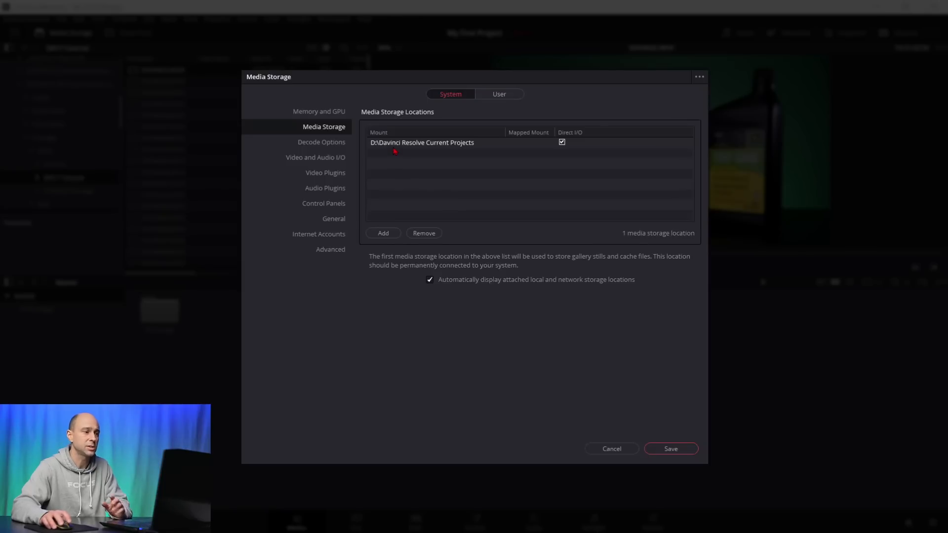
left_click(384, 234)
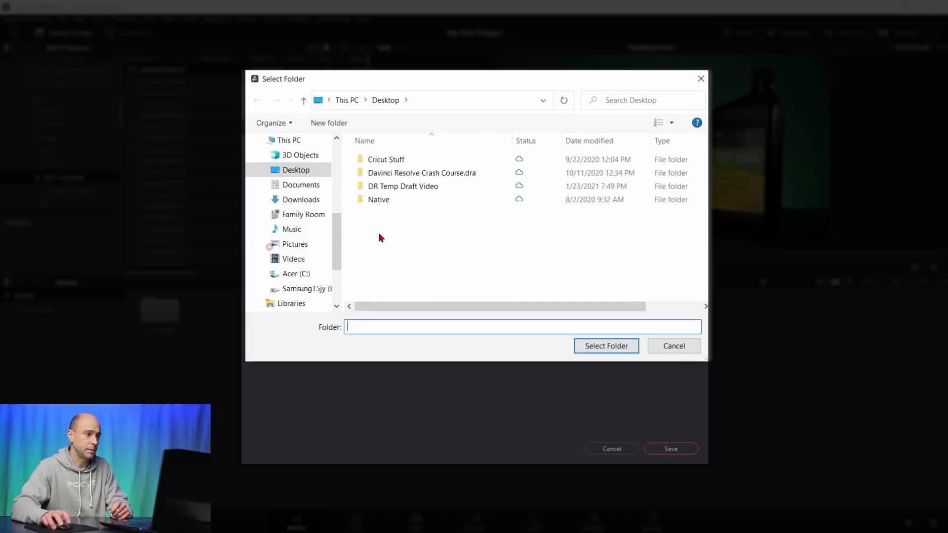
scroll(303, 247, "down", 2)
left_click(311, 260)
scroll(445, 218, "down", 1)
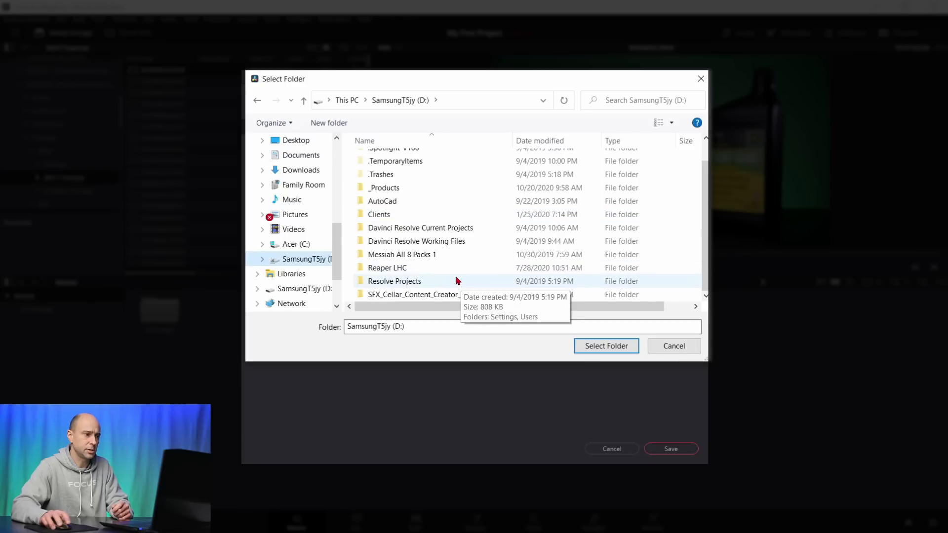
left_click(454, 242)
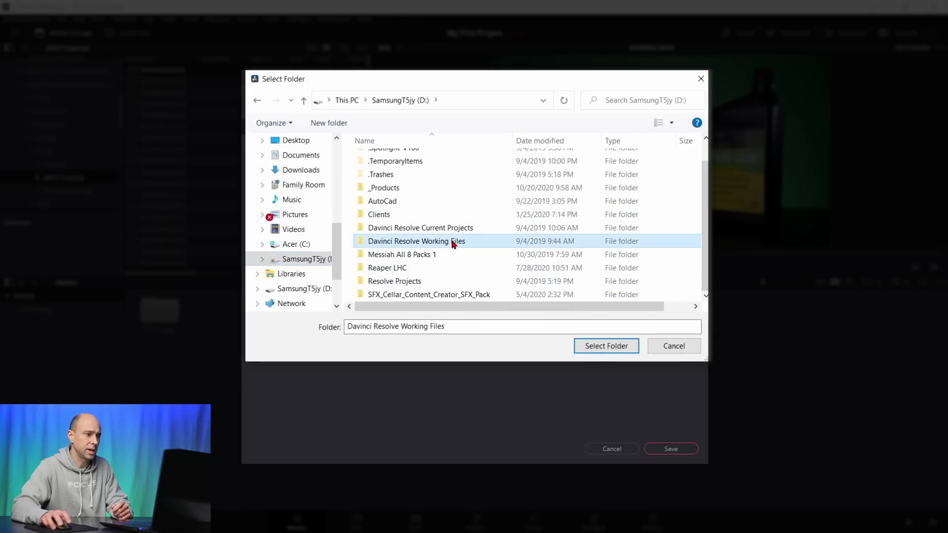
double_click(380, 243)
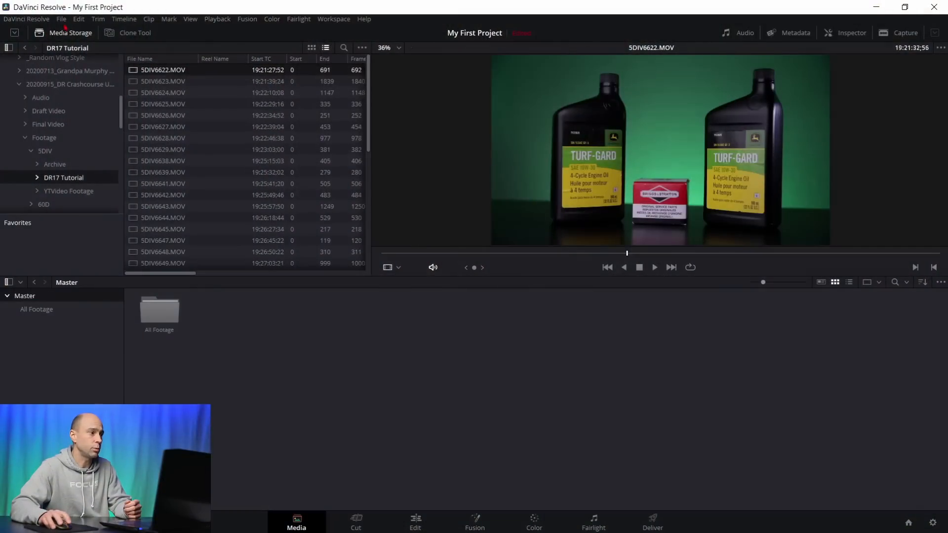
Step: Look over the project file commands and the project list in the Project Manager
left_click(63, 20)
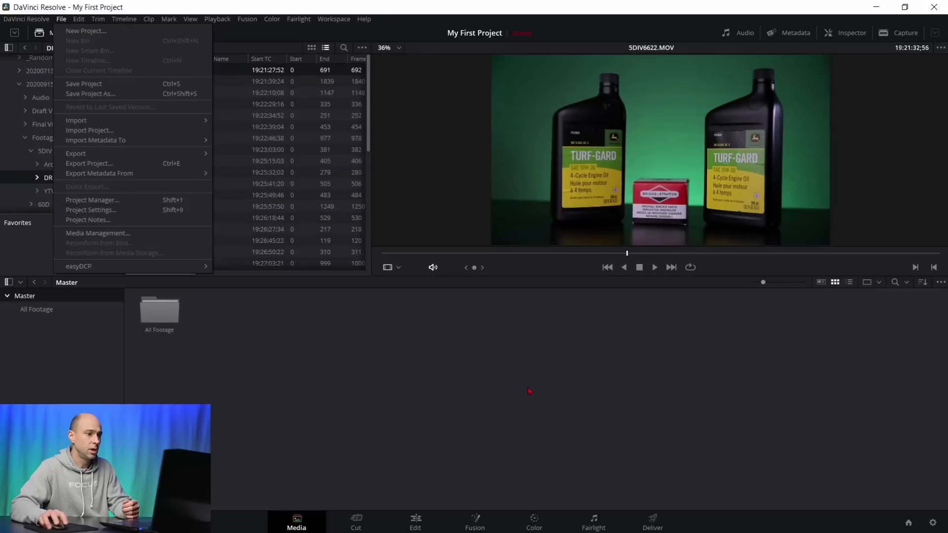
left_click(530, 391)
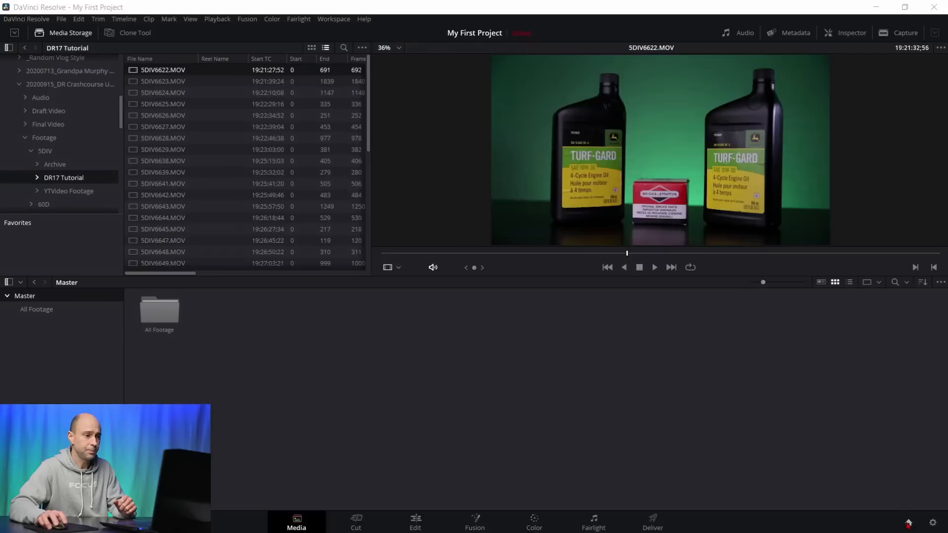
left_click(909, 523)
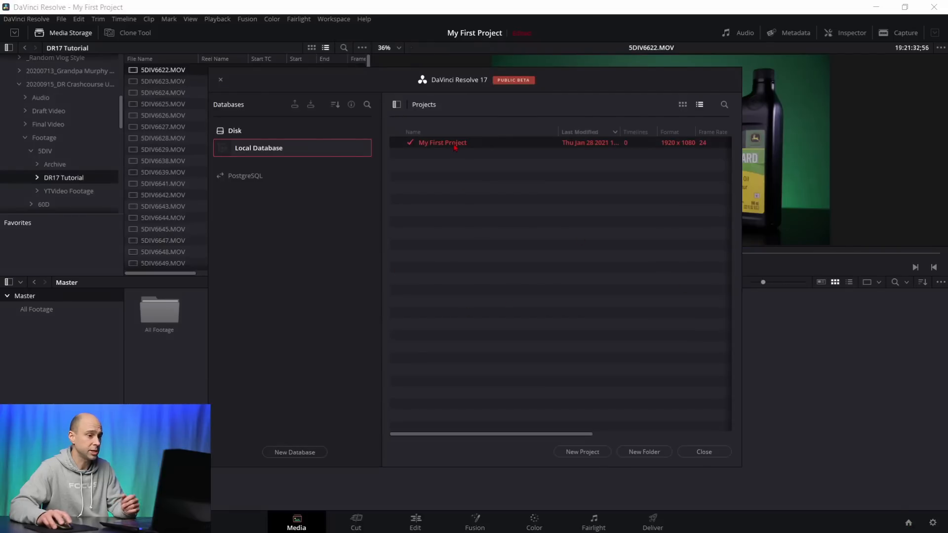
left_click(705, 451)
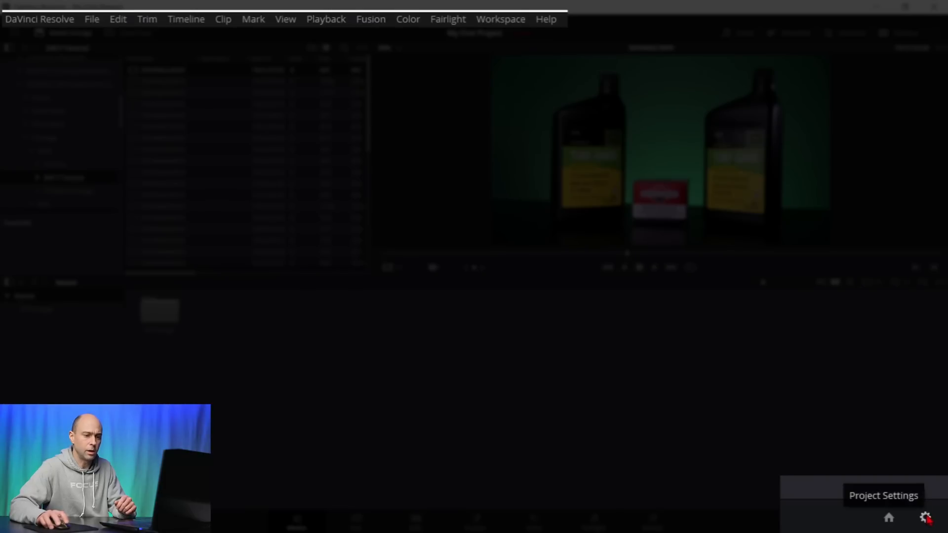
Step: In the Project Settings' Master Settings, look through the available timeline frame rates and timeline resolutions
left_click(926, 518)
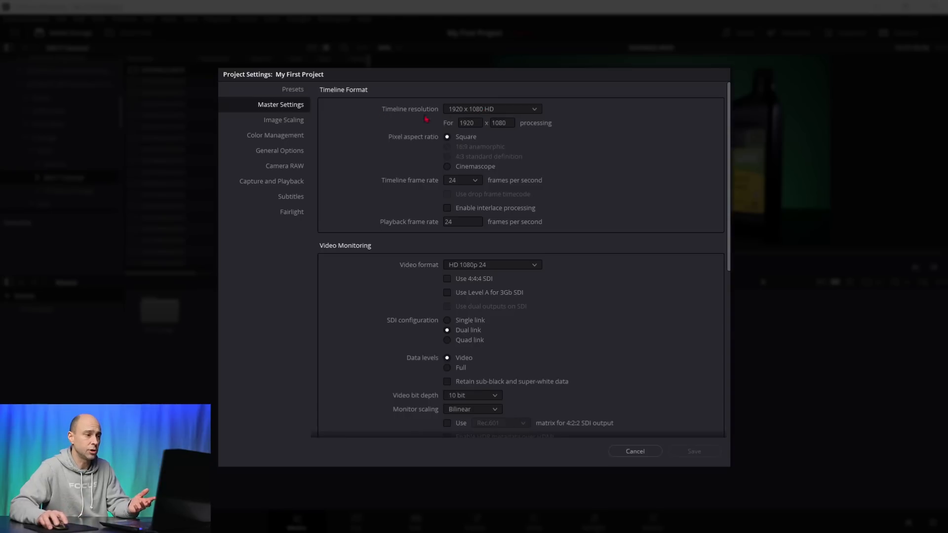
left_click(475, 182)
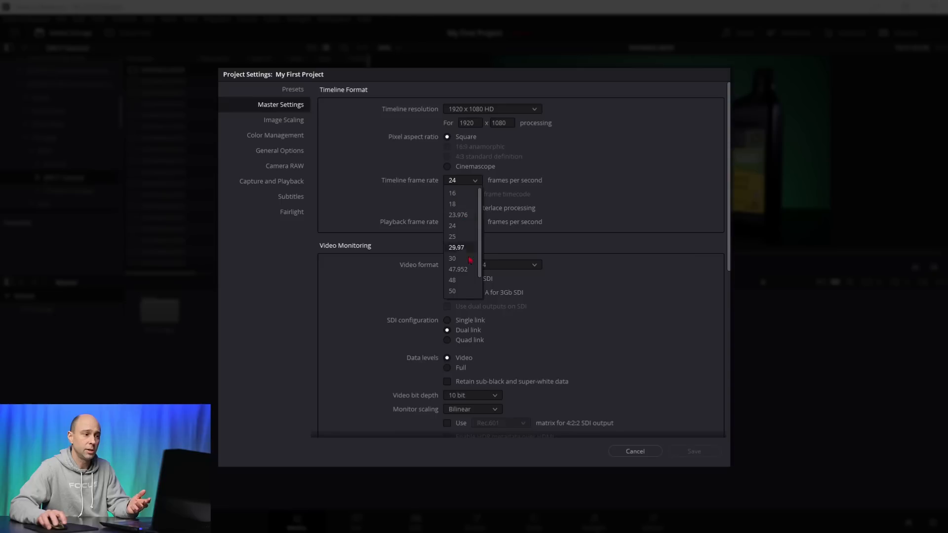
left_click(594, 187)
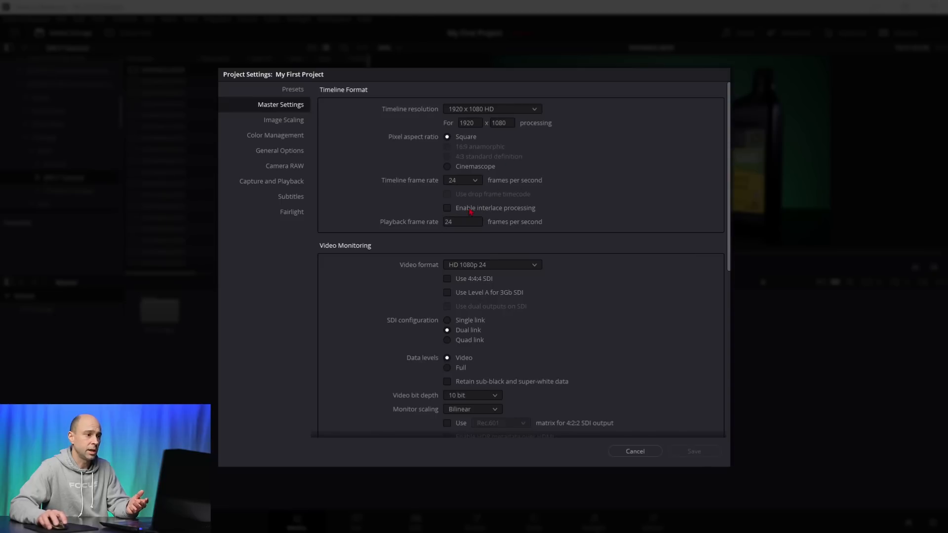
left_click(494, 108)
scroll(500, 187, "down", 5)
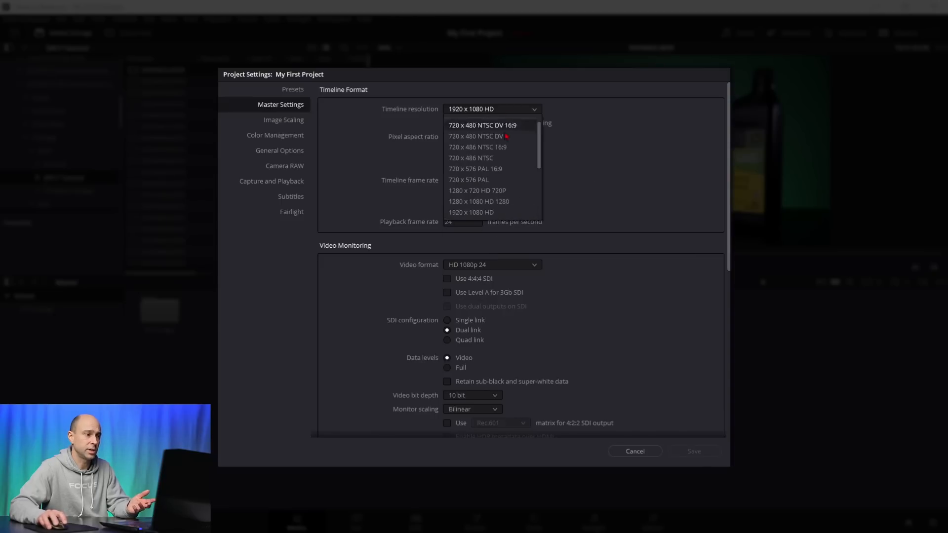
scroll(500, 187, "up", 5)
left_click(603, 179)
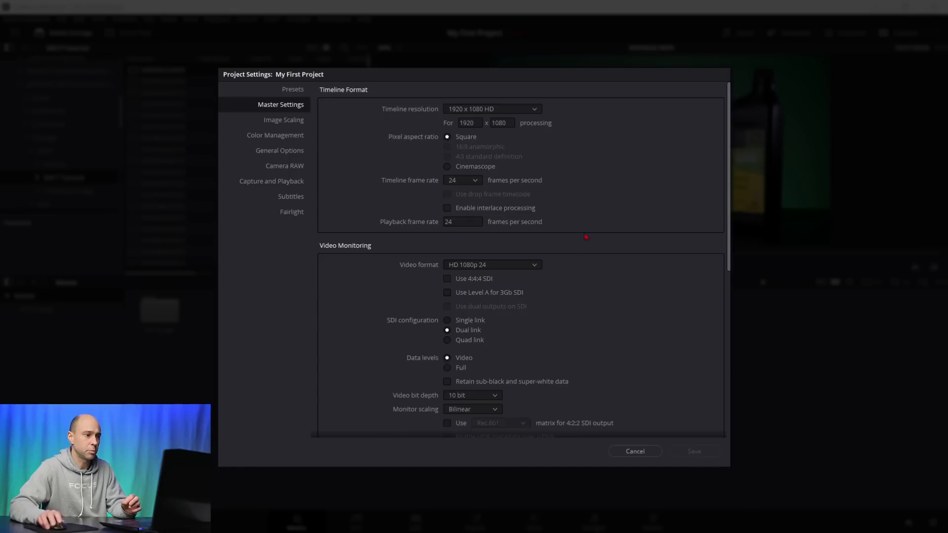
Step: Look through the Video Monitoring, Optimized Media and Render Cache, and Working Folders settings in the Master Settings
scroll(389, 187, "down", 3)
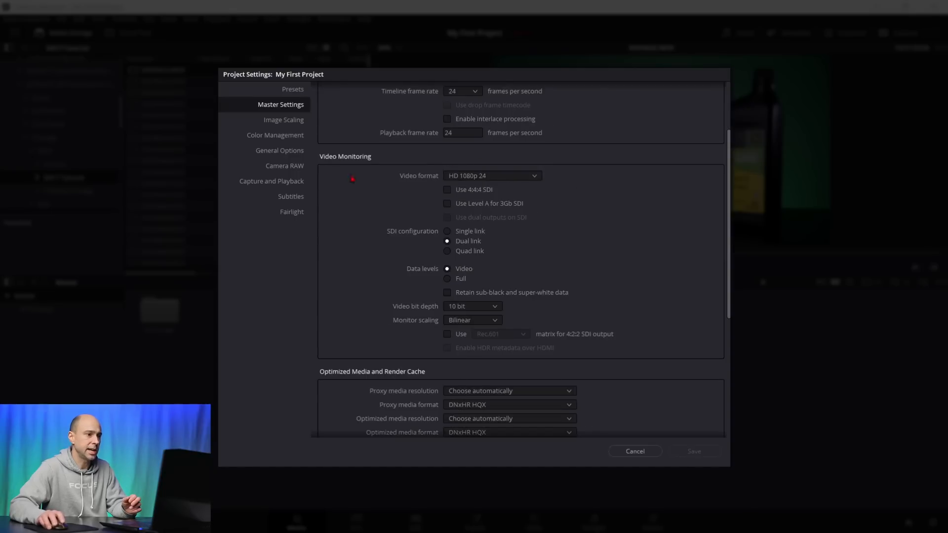
scroll(605, 259, "down", 7)
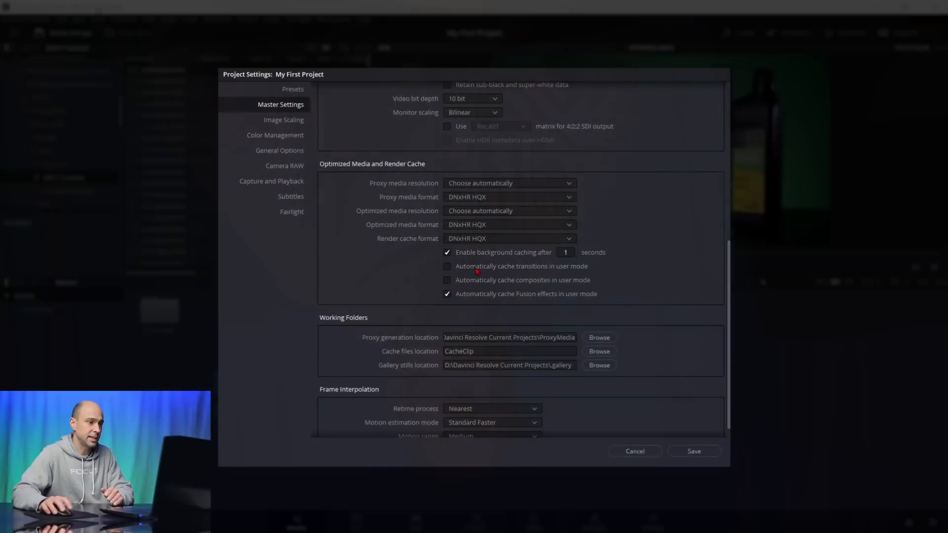
left_click(476, 268)
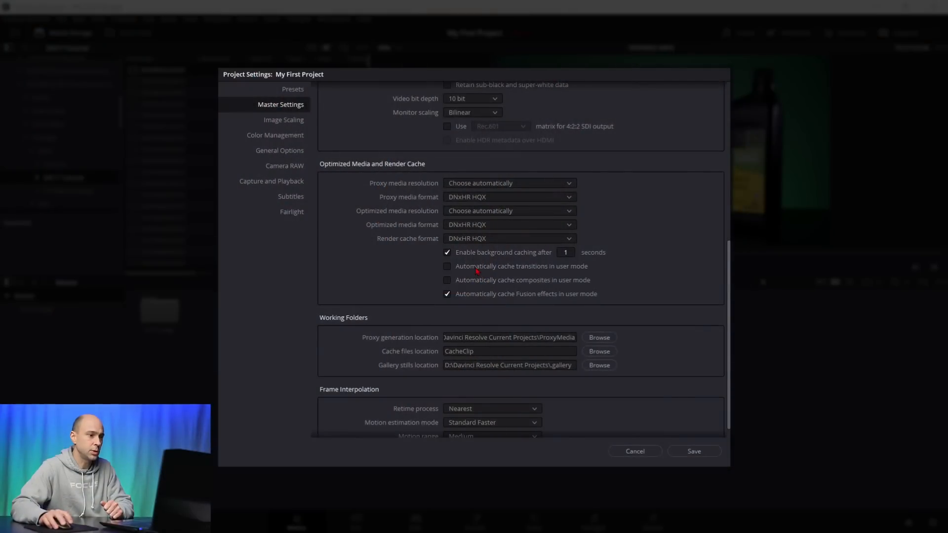
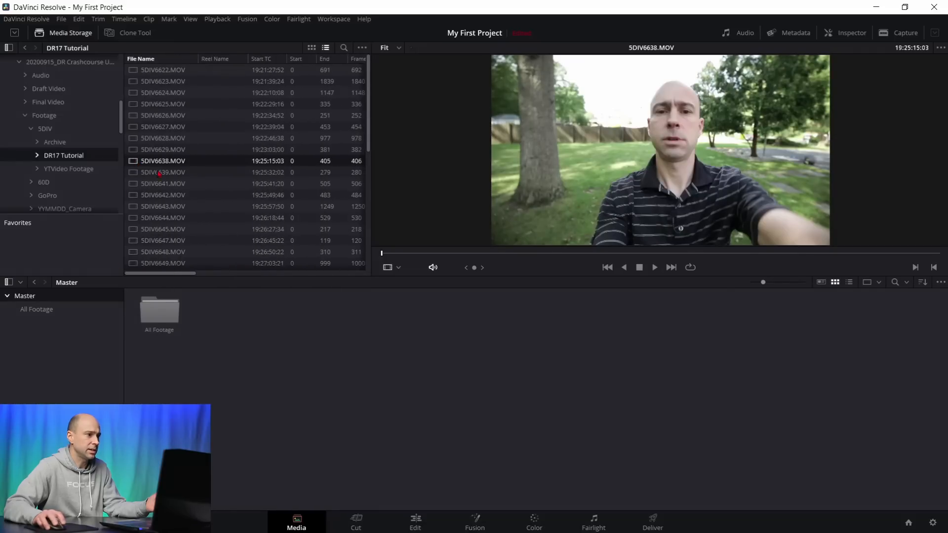
Step: Add the clip 5DIV6638.MOV to the Master bin and change the project frame rate to match it
left_click_drag(222, 341, 222, 341)
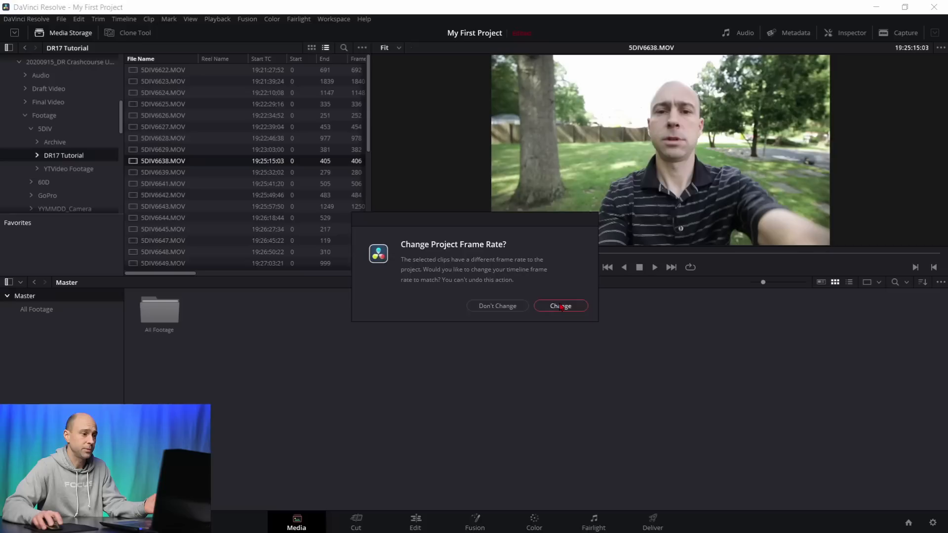
left_click(562, 307)
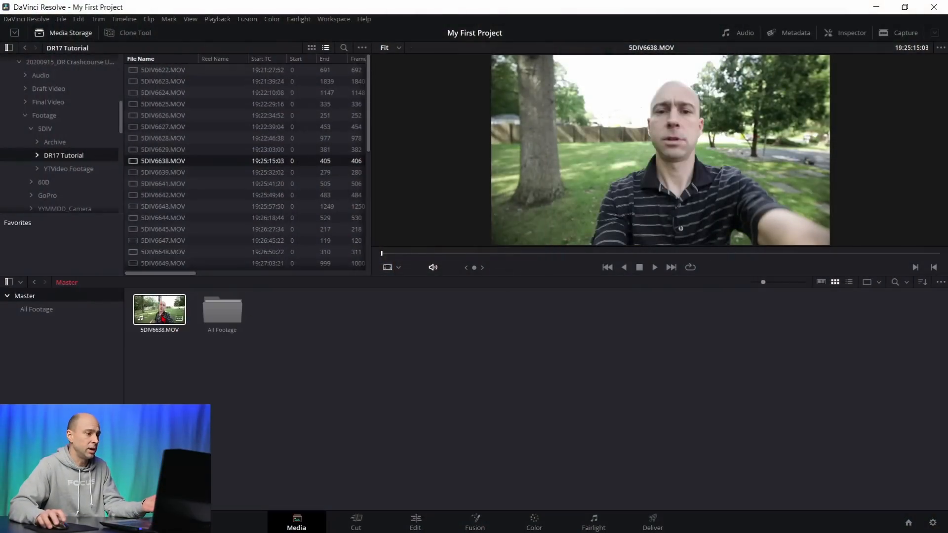
left_click(214, 371)
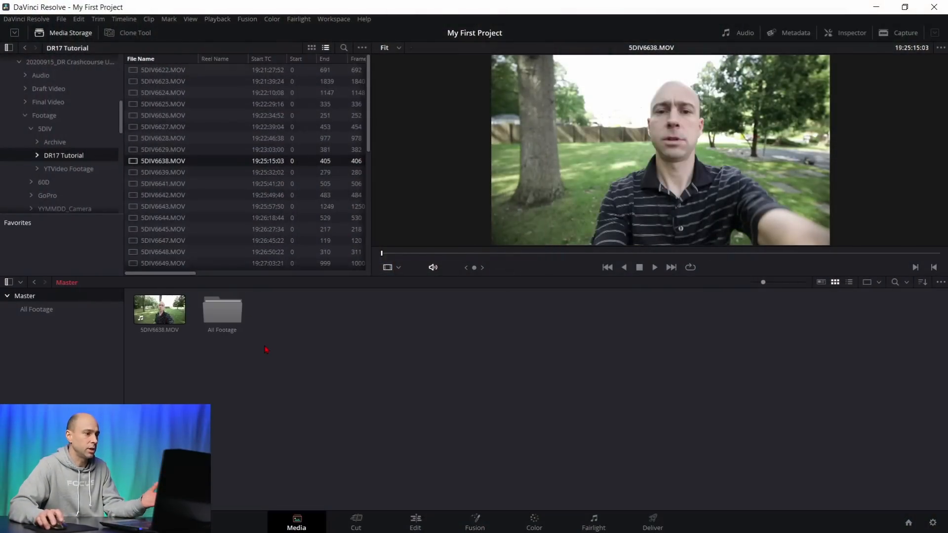
Step: Import all clips from the DR17 Tutorial folder into the Master bin
left_click(153, 172)
key("ctrl+a")
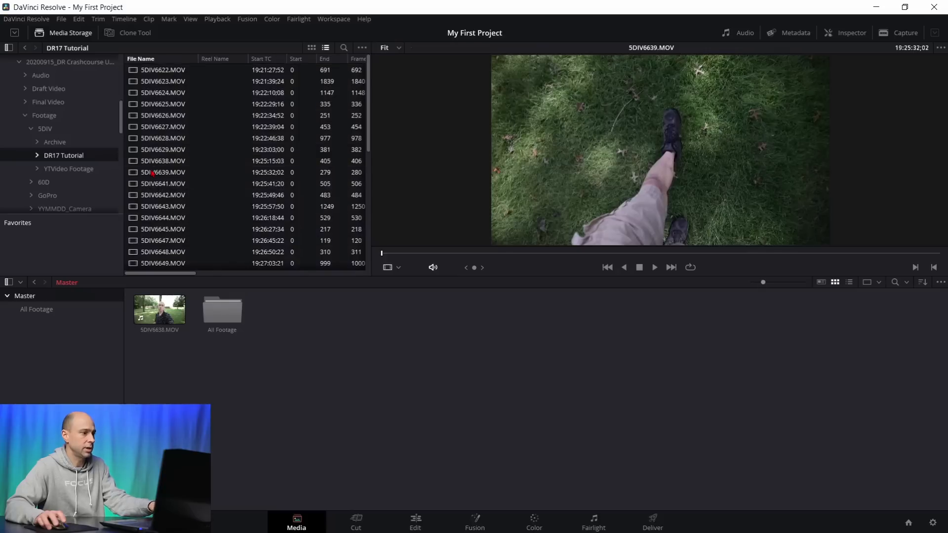
left_click_drag(152, 172, 343, 449)
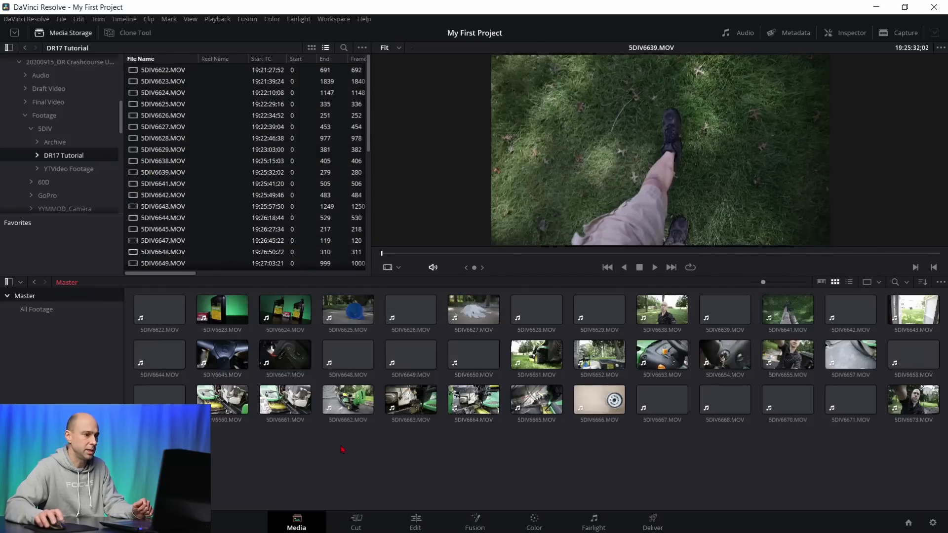
Step: Preview the stored clips 5DIV6648.MOV, 5DIV6641.MOV and 5DIV6638.MOV, scrubbing through the last one
left_click(243, 252)
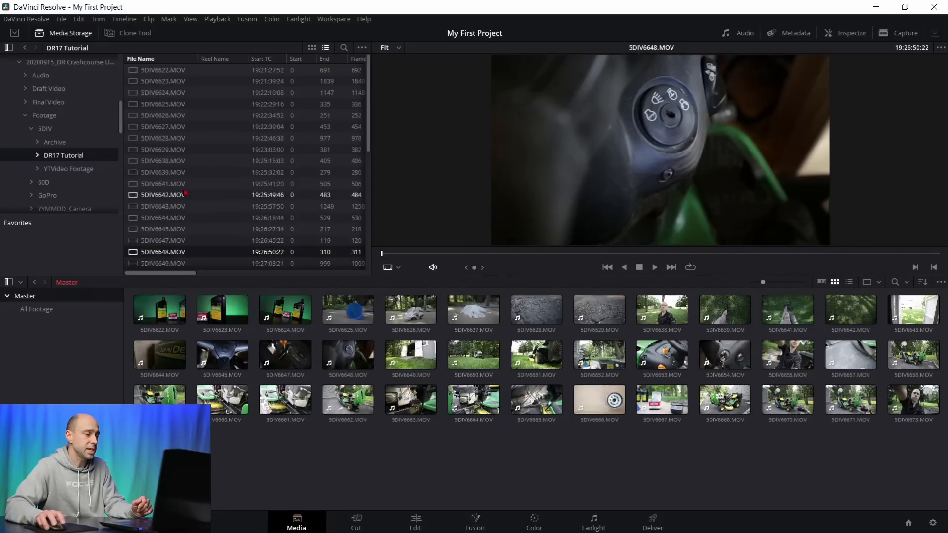
left_click(138, 183)
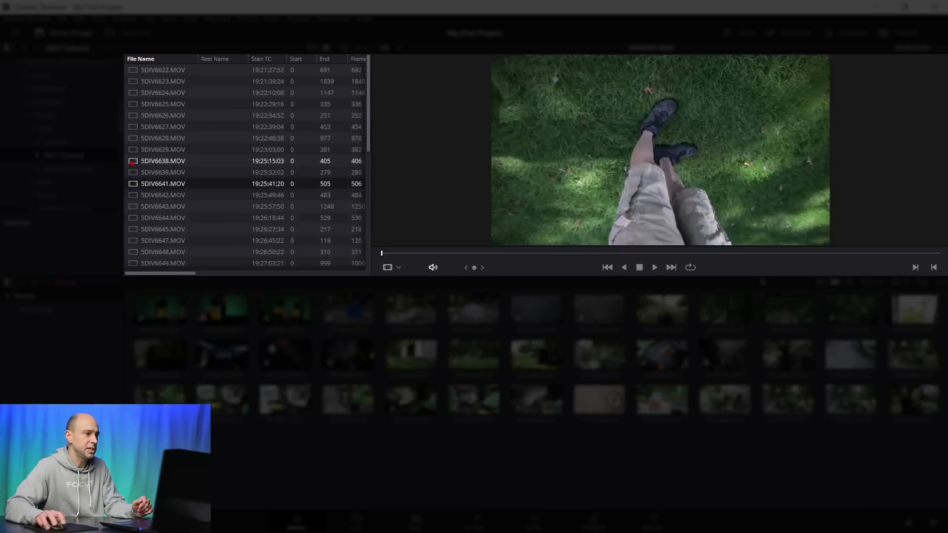
left_click(132, 162)
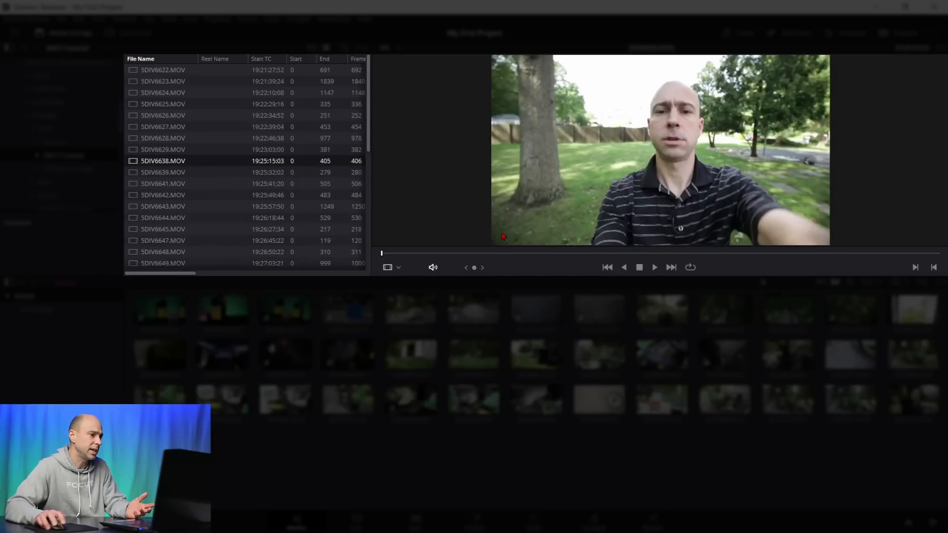
left_click_drag(381, 254, 519, 252)
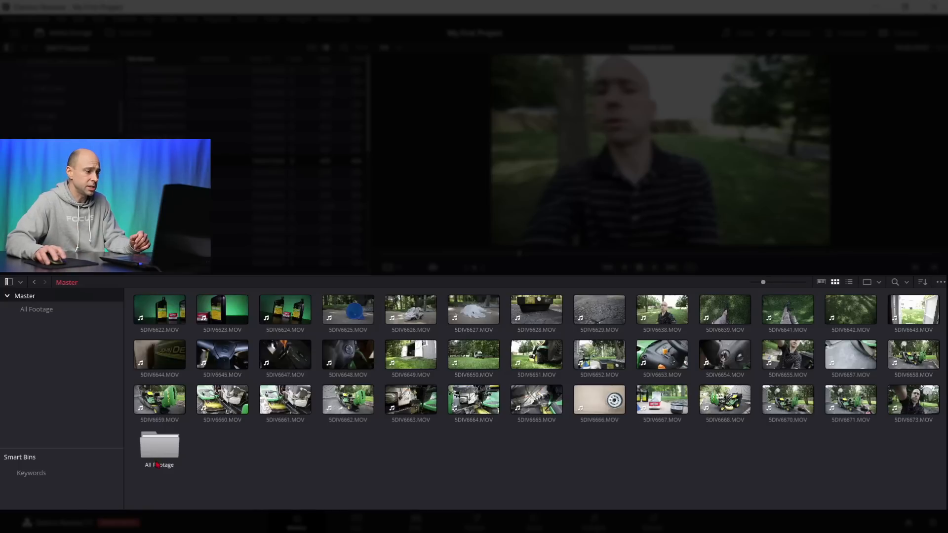
Step: Rename the All Footage bin as B-roll
right_click(157, 465)
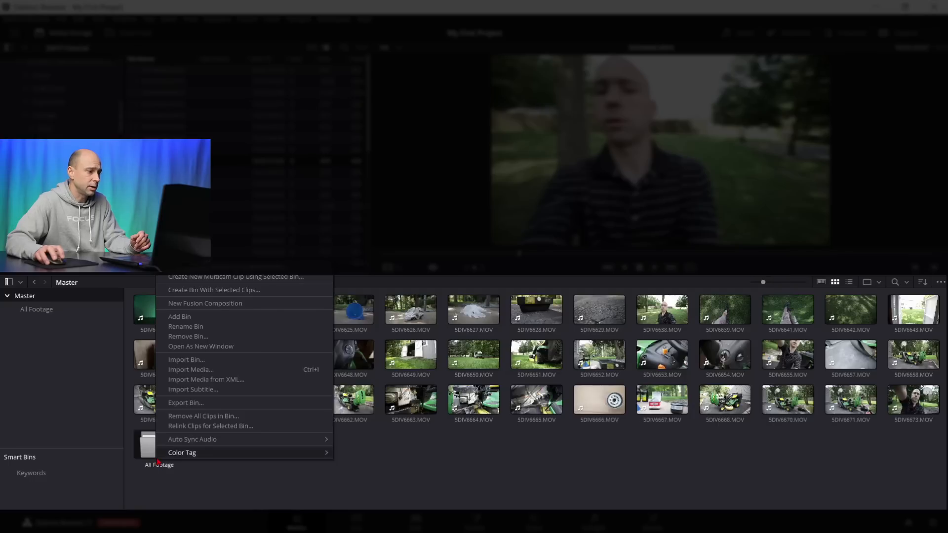
left_click(184, 329)
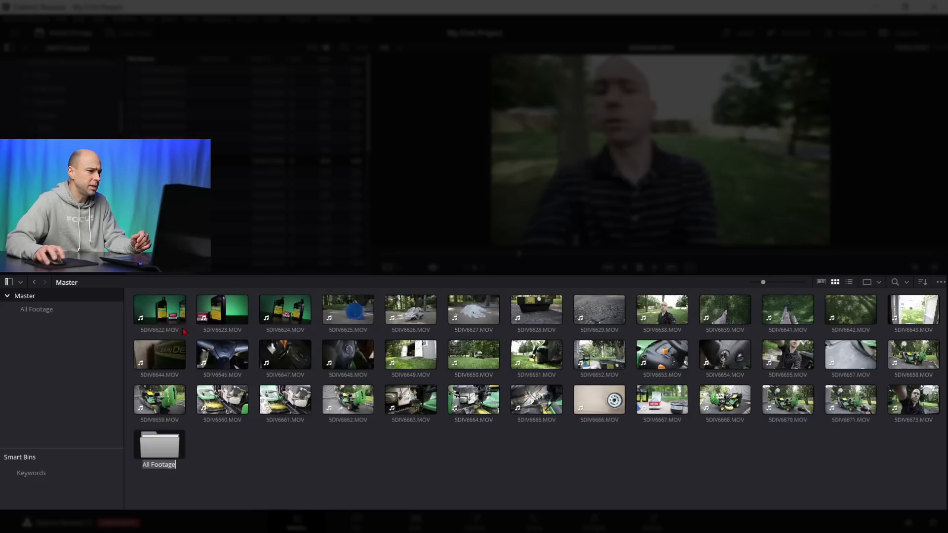
type("B-roll")
key("Return")
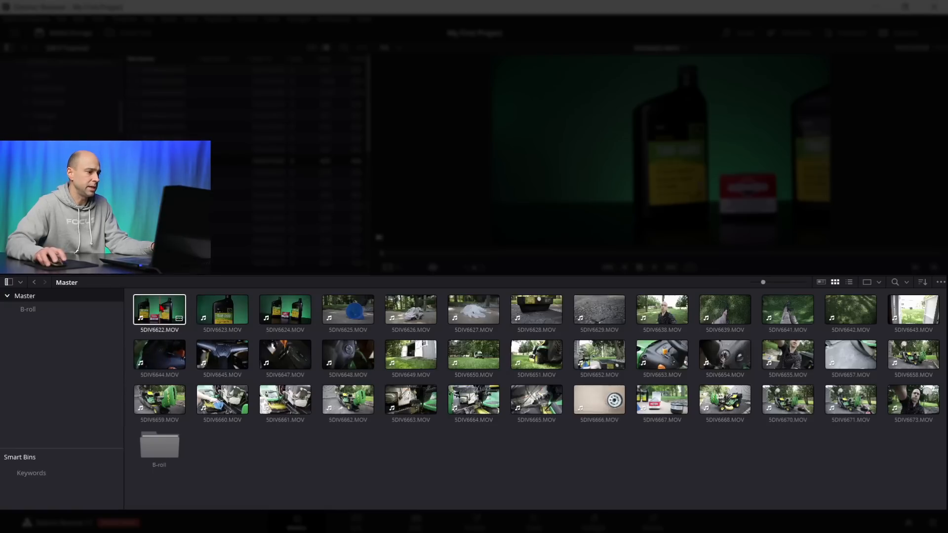
Step: Move the clips 5DIV6622.MOV through 5DIV6629.MOV from the Master bin into the B-roll bin
left_click(161, 308)
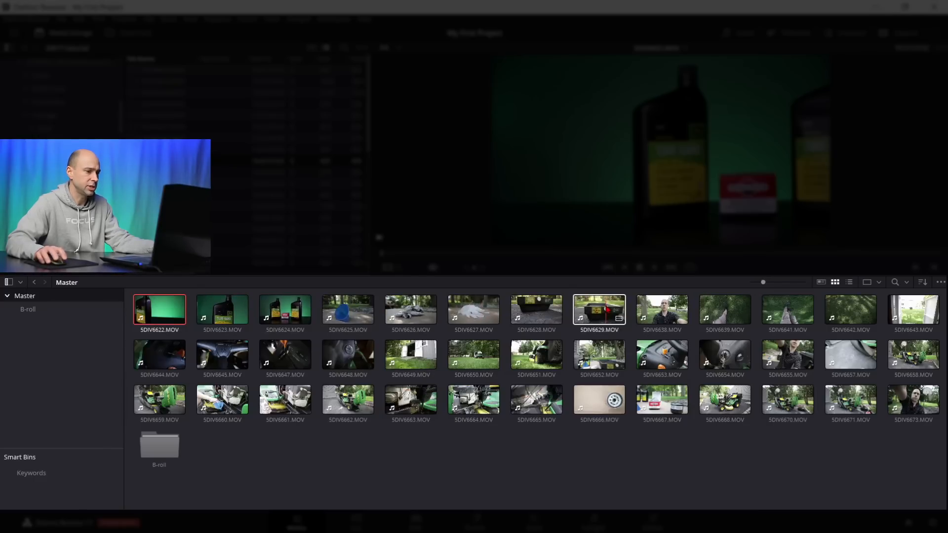
left_click(607, 309, "shift")
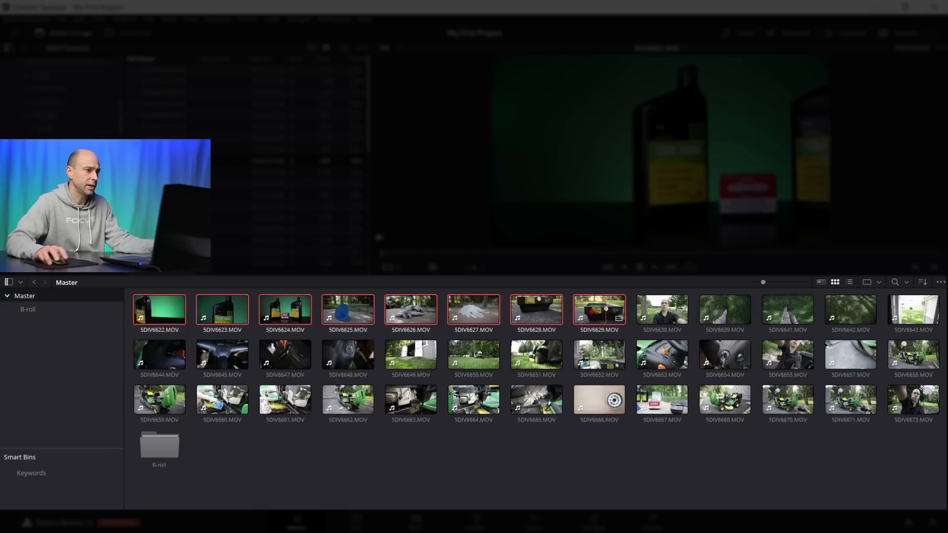
left_click_drag(222, 309, 162, 457)
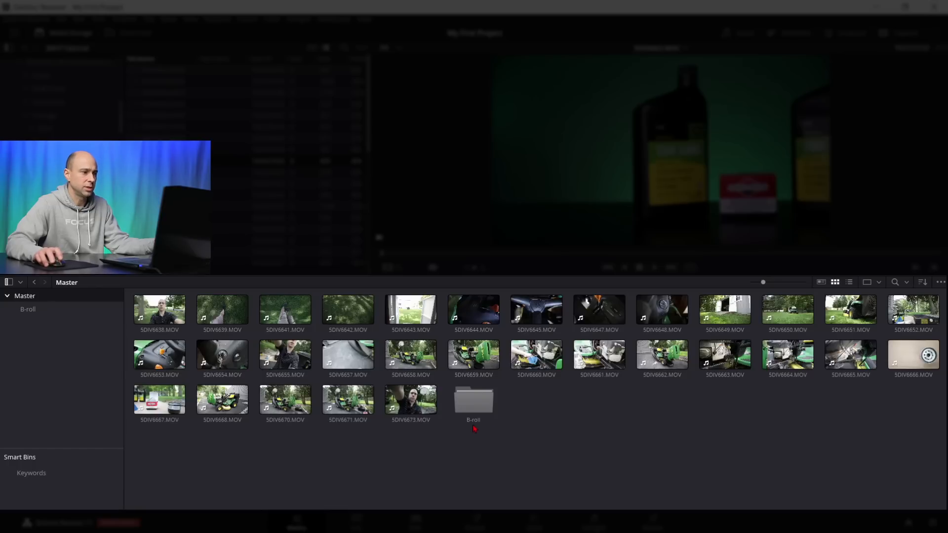
left_click(388, 370)
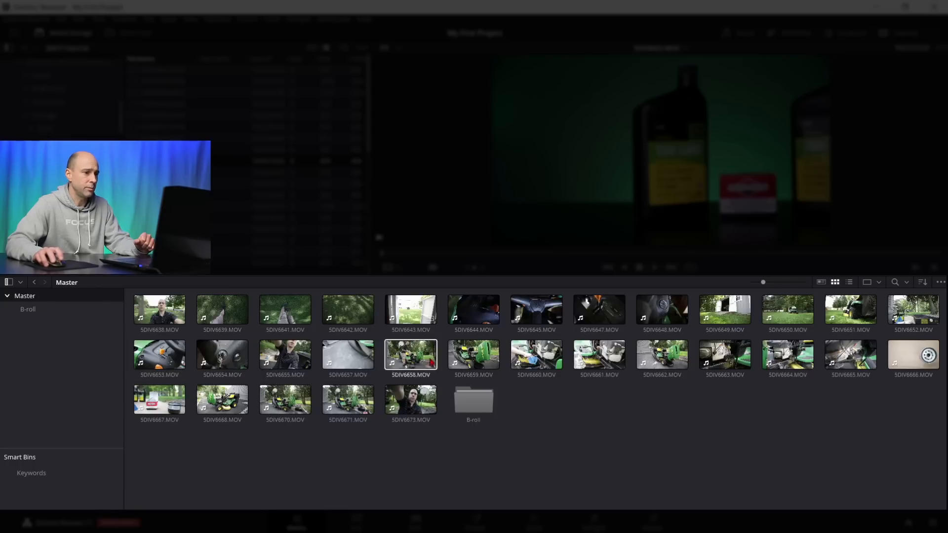
left_click(563, 437)
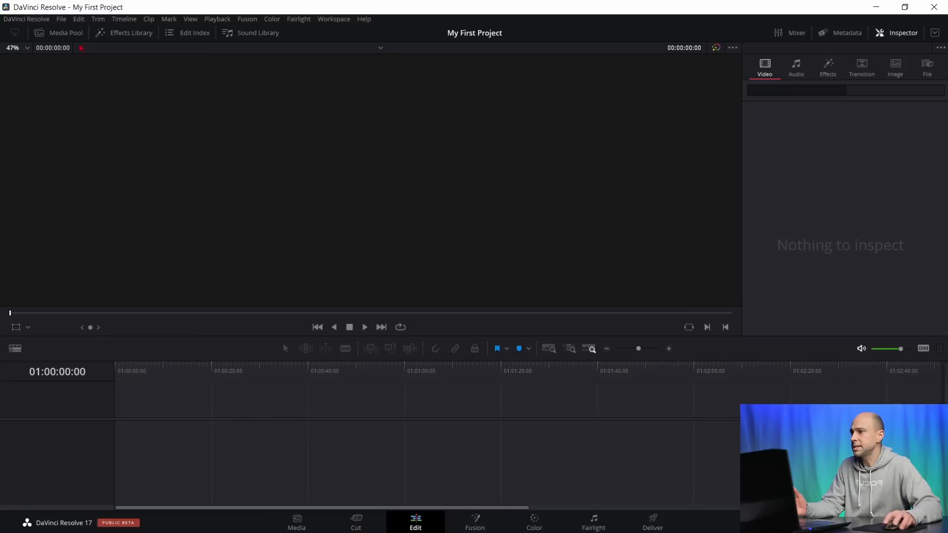
Step: Show the Media Pool on the Edit page and load 5DIV6638.MOV into the viewer
left_click(64, 33)
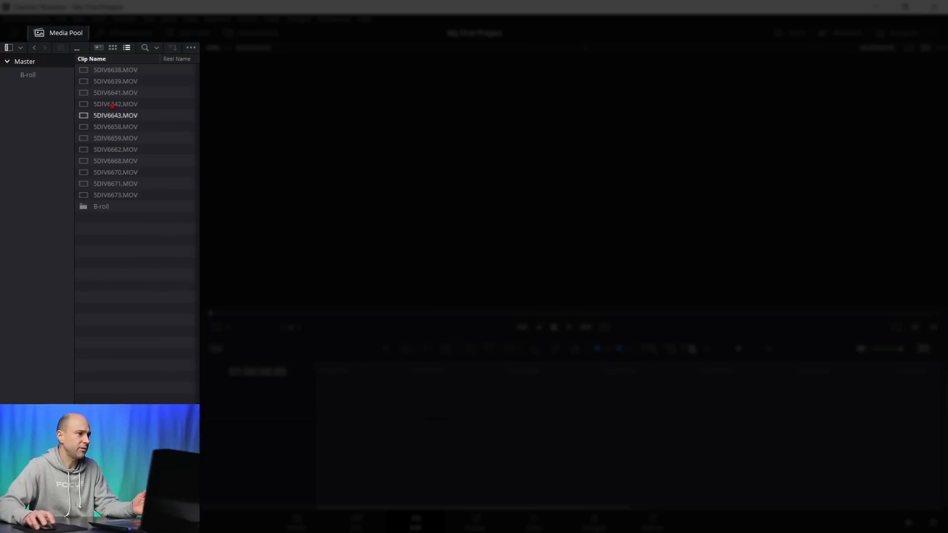
left_click(85, 70)
left_click(85, 81)
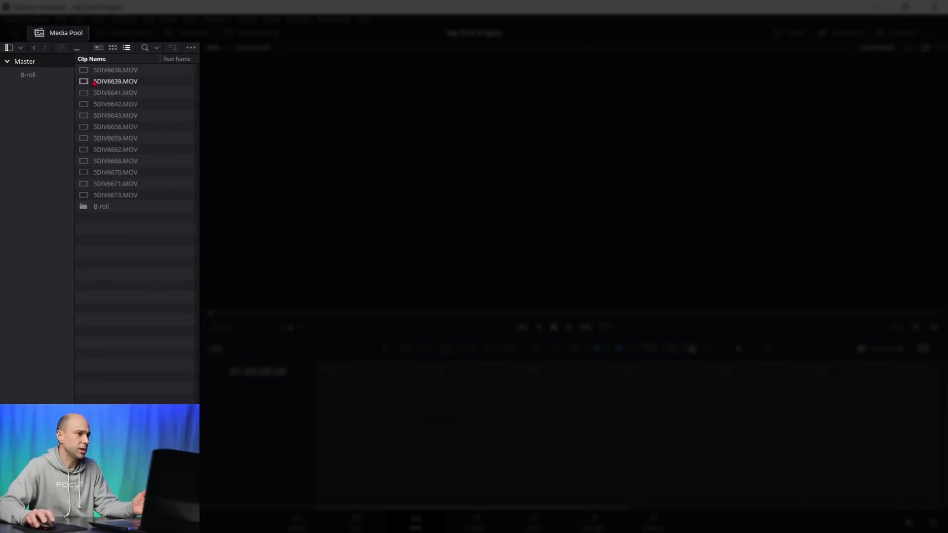
left_click(85, 71)
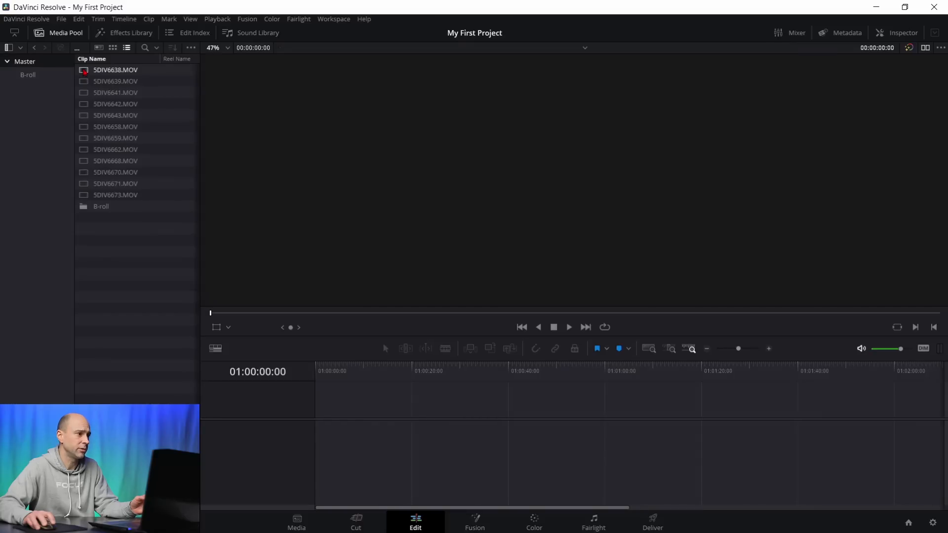
double_click(85, 72)
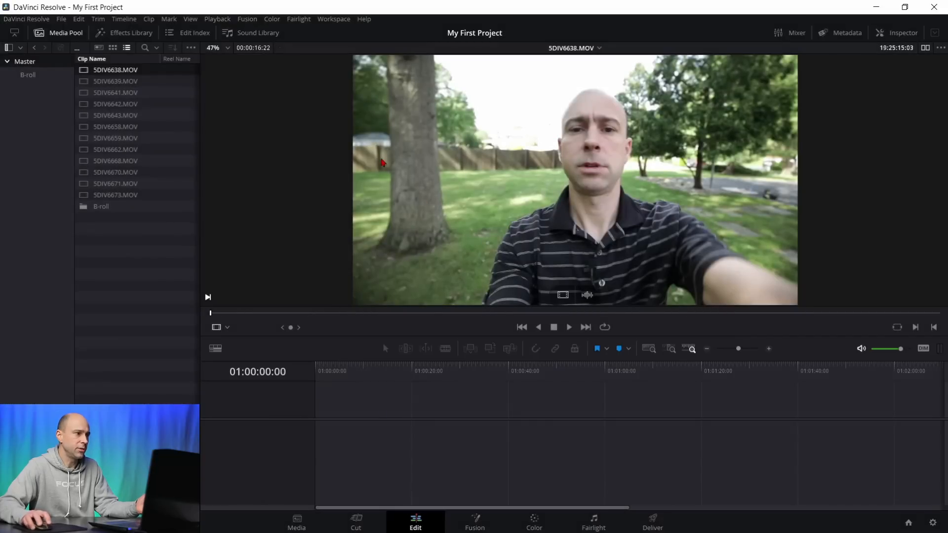
Step: Scrub into 5DIV6638.MOV and play a short portion of it in the viewer
left_click_drag(211, 316, 262, 312)
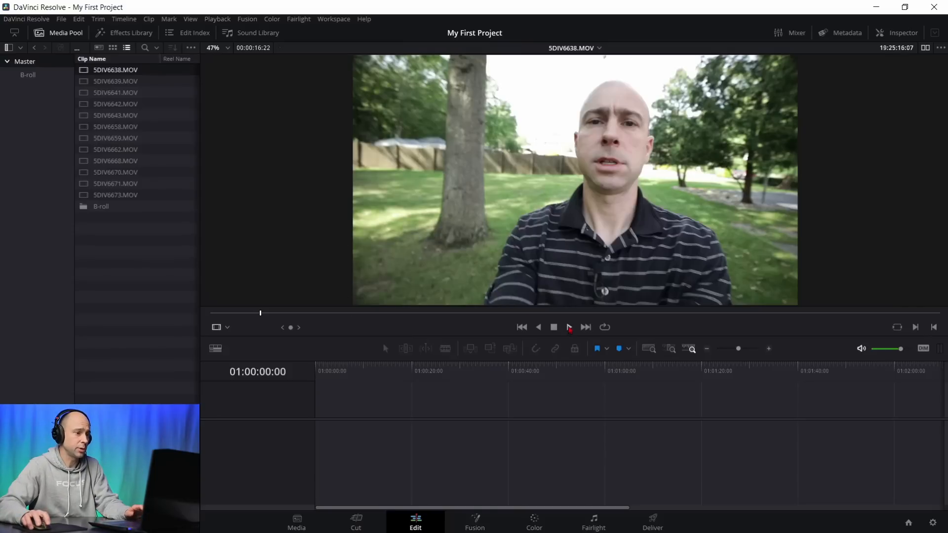
left_click(569, 327)
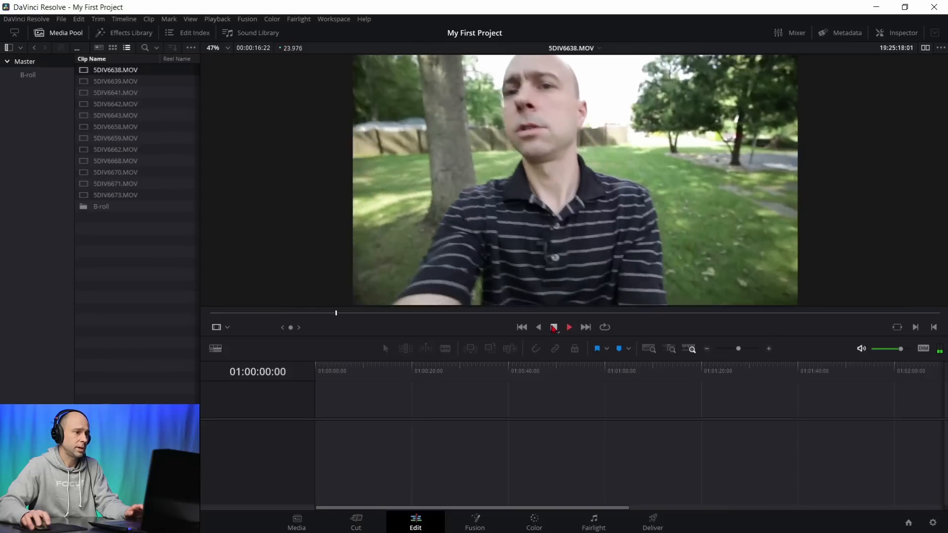
left_click(555, 328)
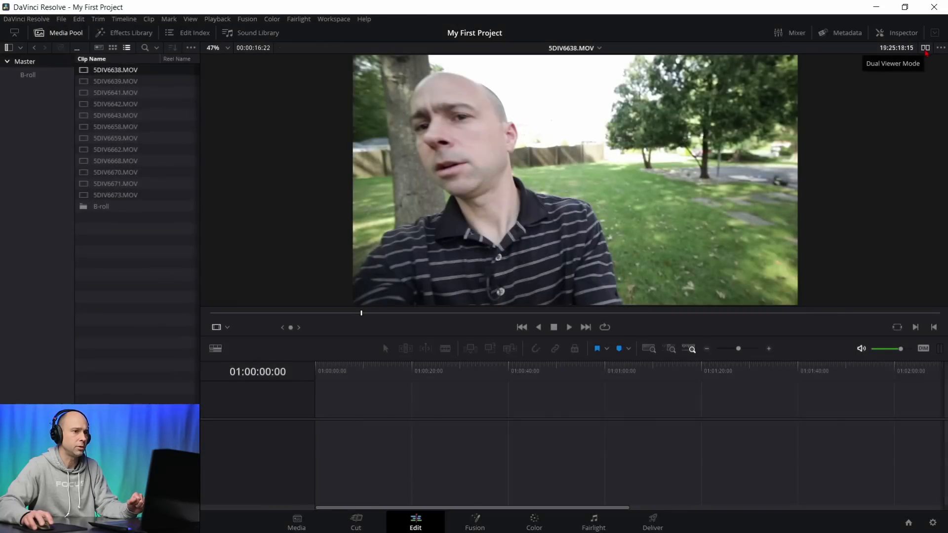
Step: Switch to Dual Viewer Mode and preview other Media Pool clips, including 5DIV6659.MOV, in the source viewer
left_click(926, 49)
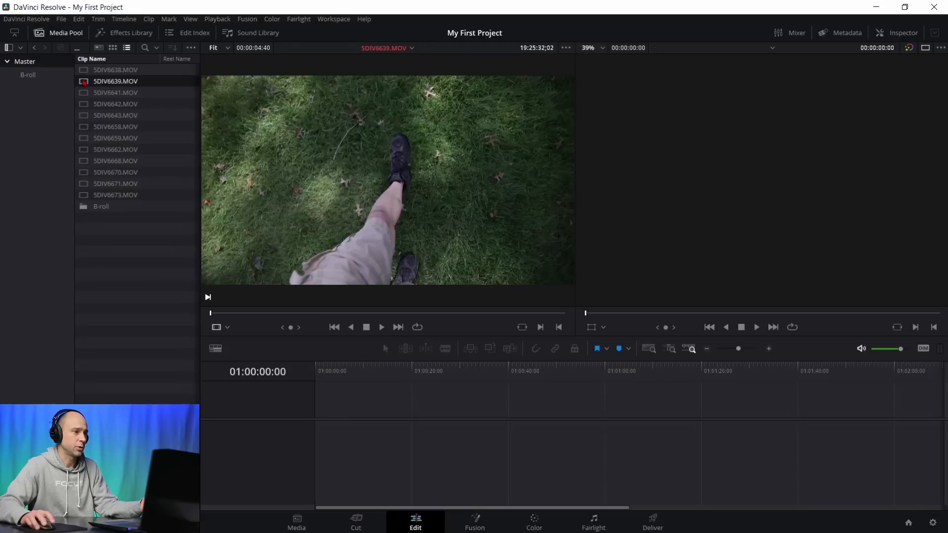
left_click(116, 104)
left_click(94, 138)
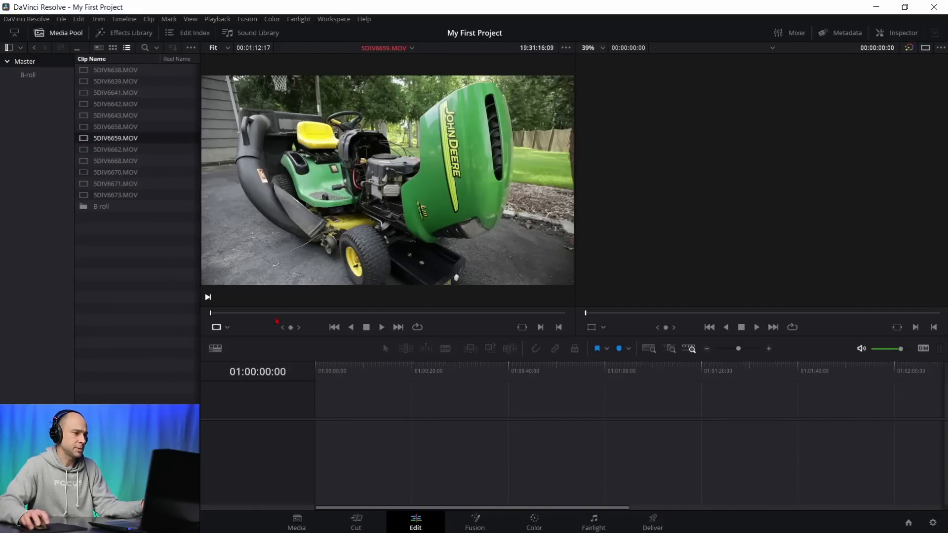
mouse_move(243, 301)
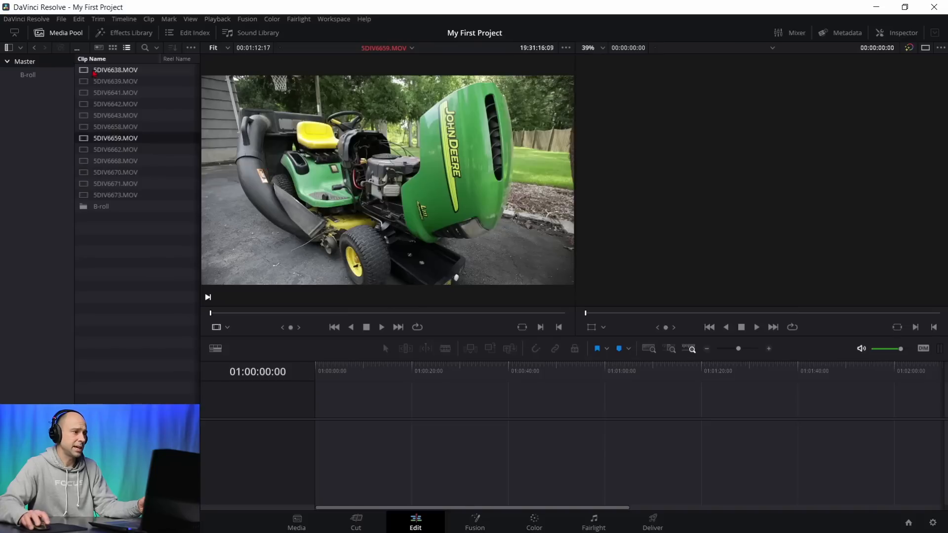
Step: Place the whole clip 5DIV6638.MOV from the source viewer at the start of the empty timeline and widen the Media Pool
left_click(88, 72)
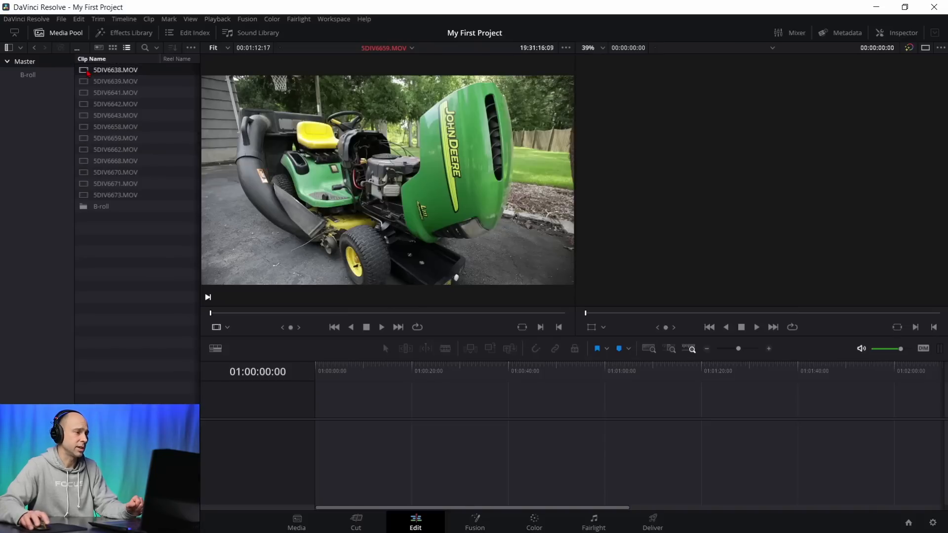
double_click(85, 73)
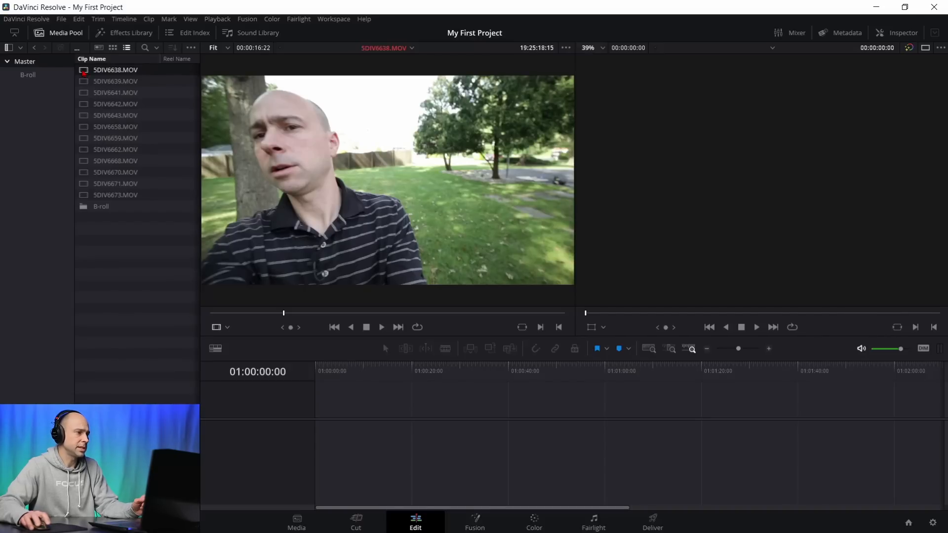
left_click_drag(232, 215, 317, 422)
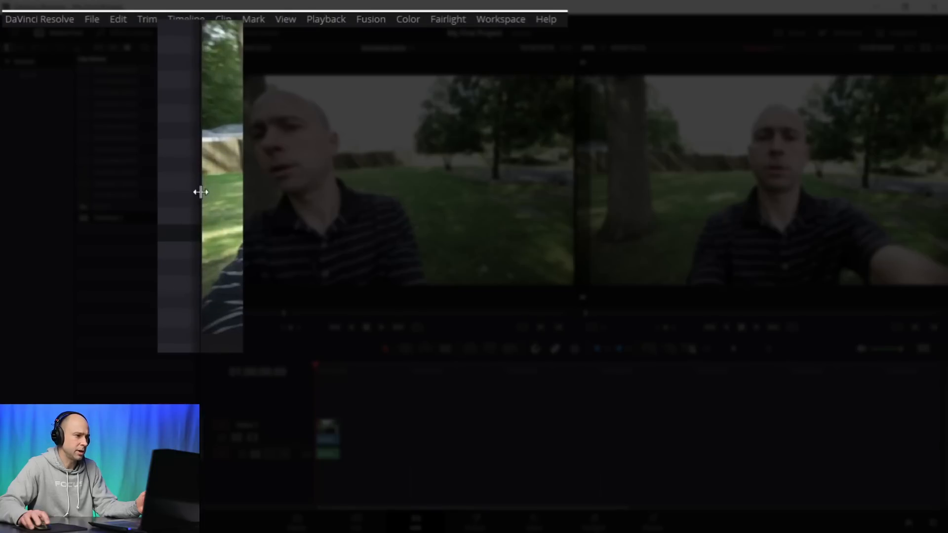
left_click_drag(200, 192, 270, 193)
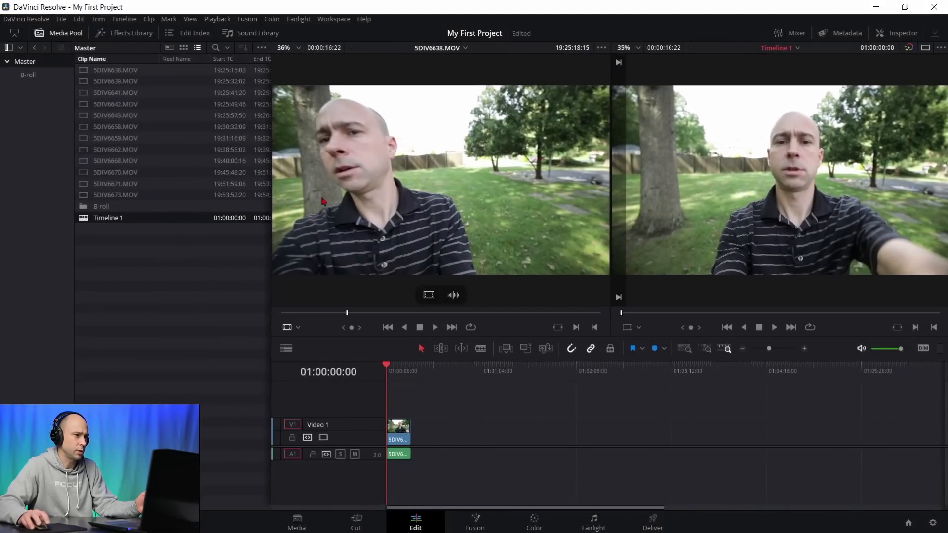
Step: Narrow the Media Pool and fit the whole of Timeline 1 into view with Full Extent Zoom
left_click(269, 211)
left_click_drag(271, 216, 112, 206)
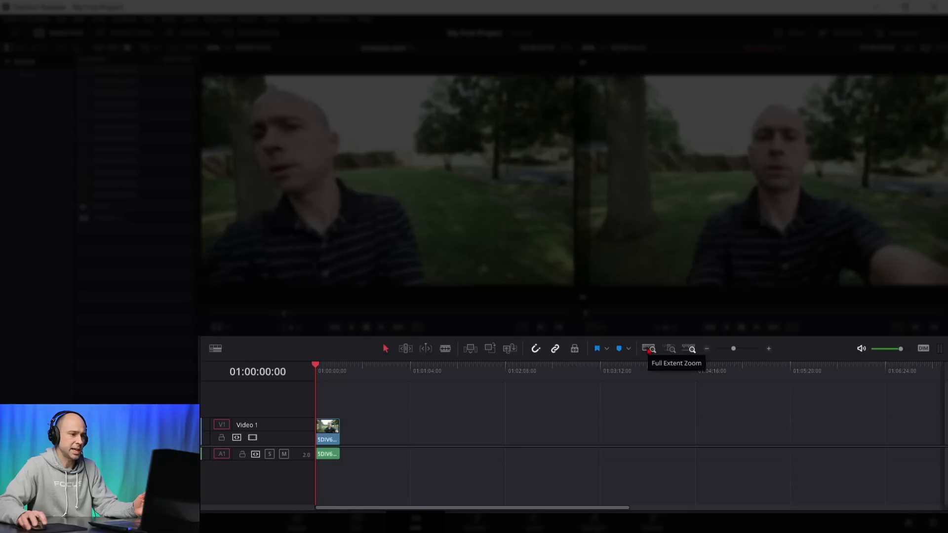
left_click(648, 349)
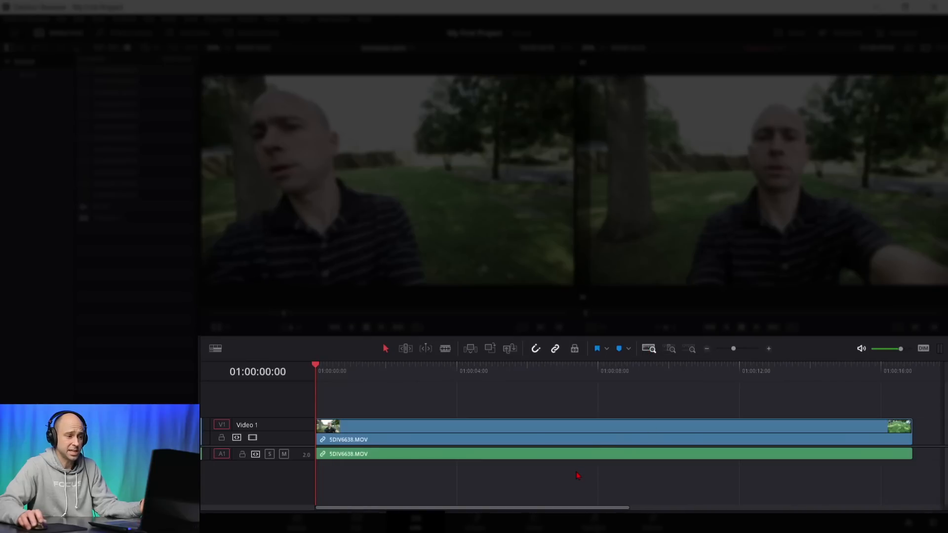
Step: Select the 5DIV6638.MOV clip on the timeline and play its first few seconds, stopping at 01:00:02:23
left_click(364, 433)
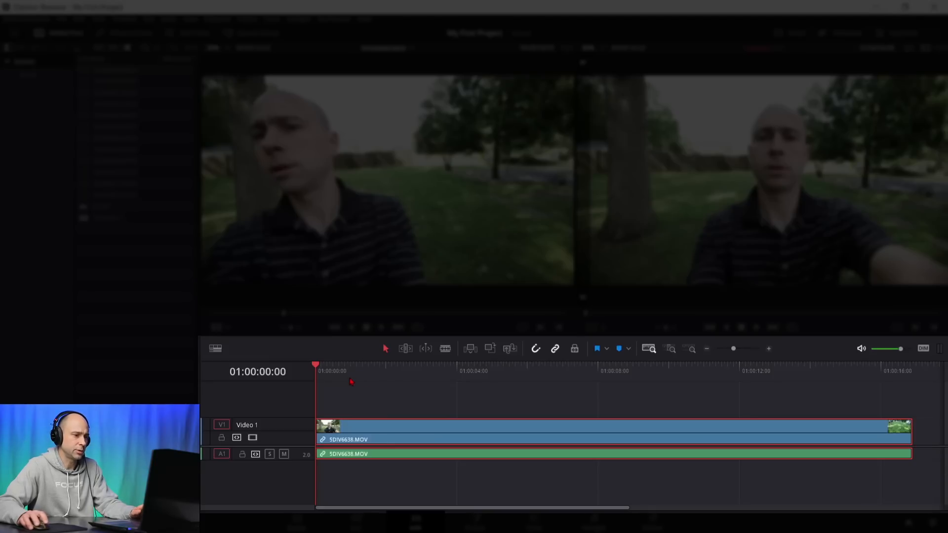
key("space")
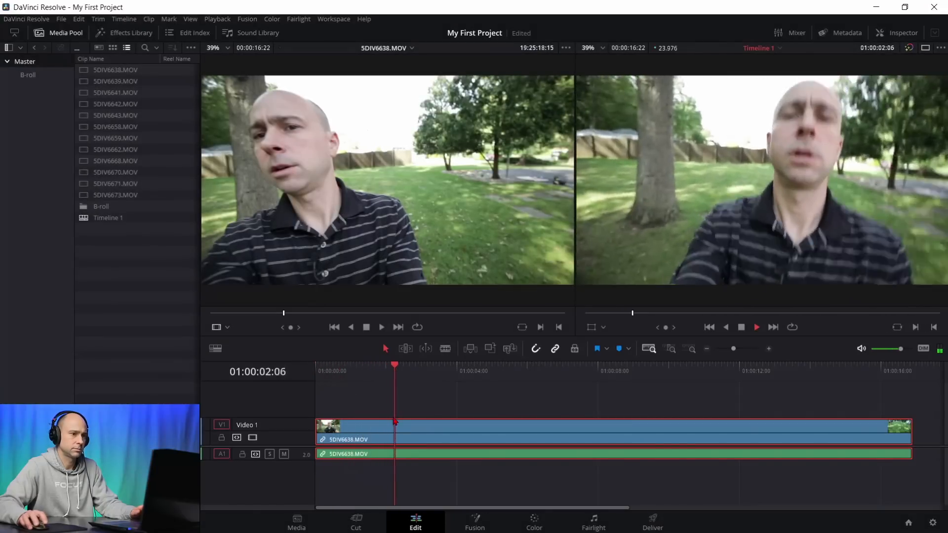
key("space")
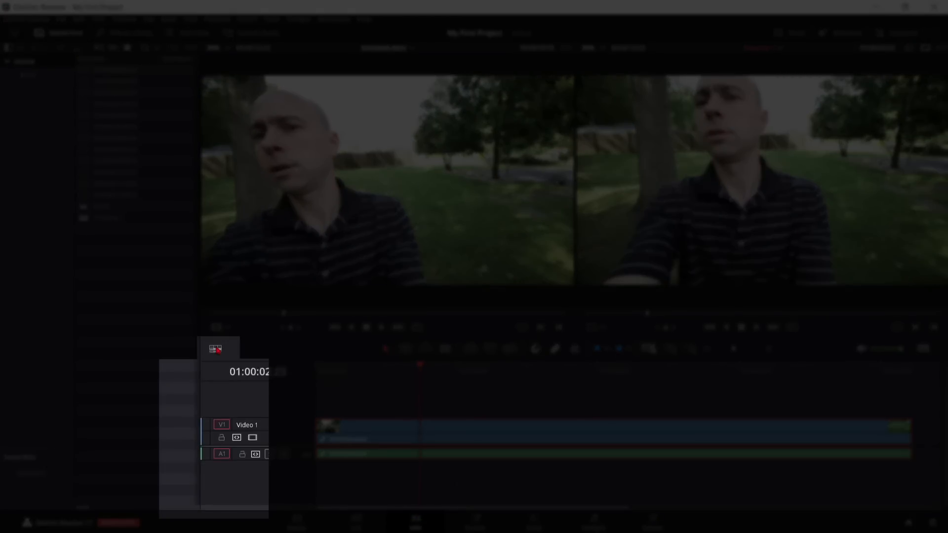
Step: Compare the simple, thumbnail and filmstrip video views in the timeline view options, ending on the thumbnail view
left_click(216, 349)
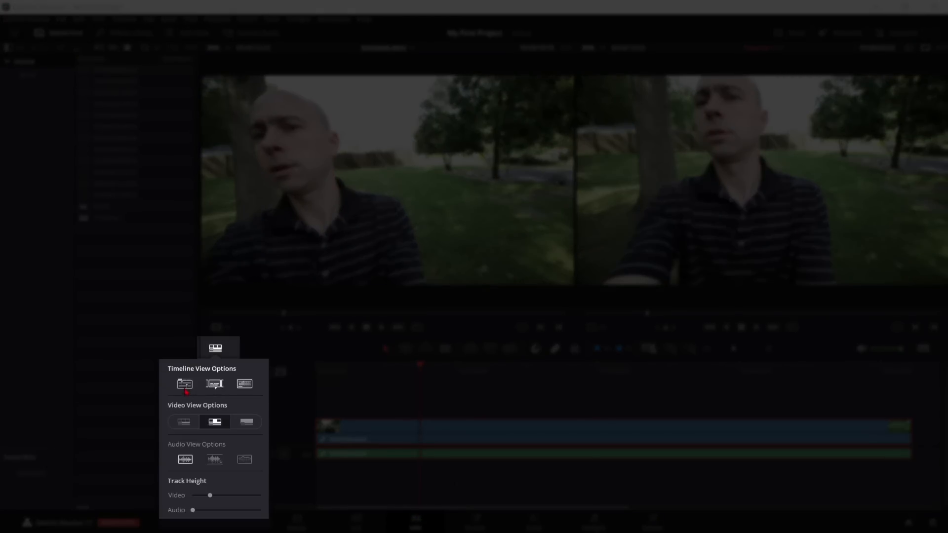
left_click(243, 385)
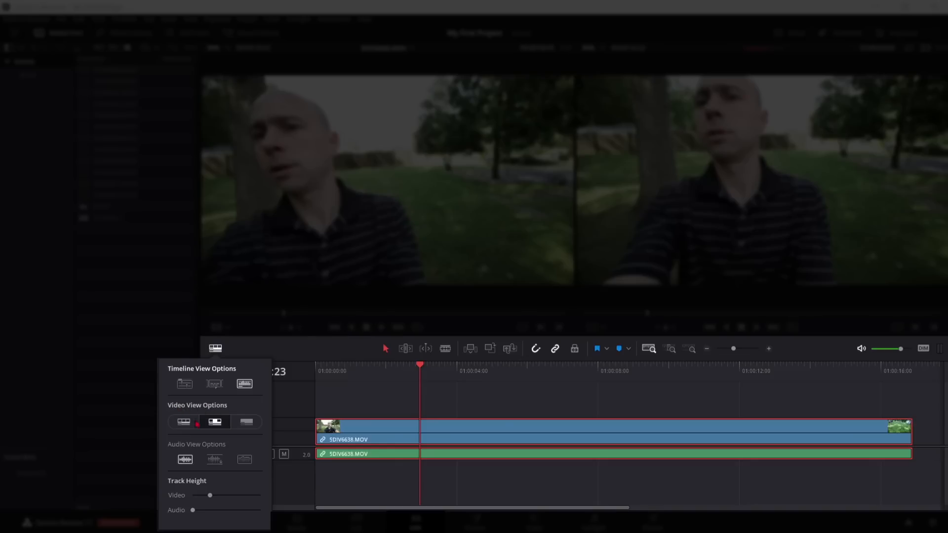
left_click(249, 426)
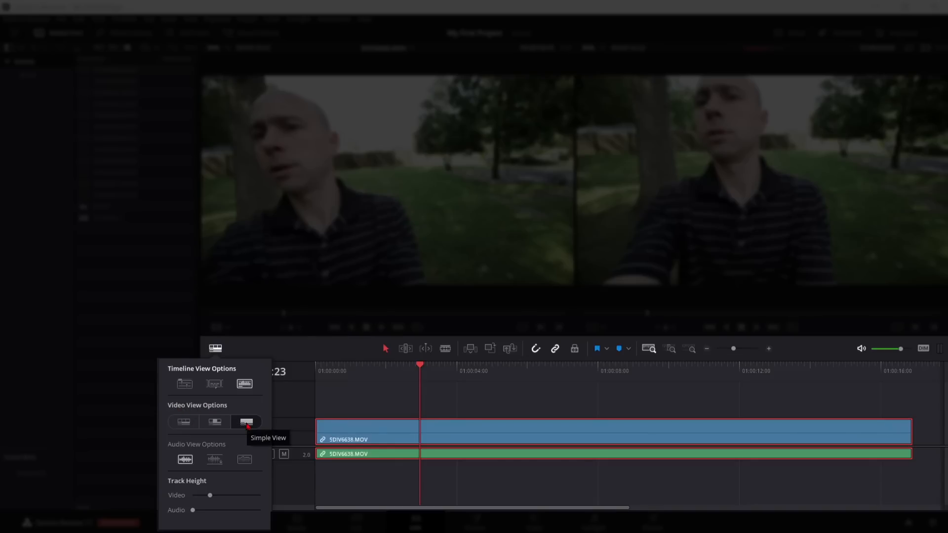
left_click(211, 424)
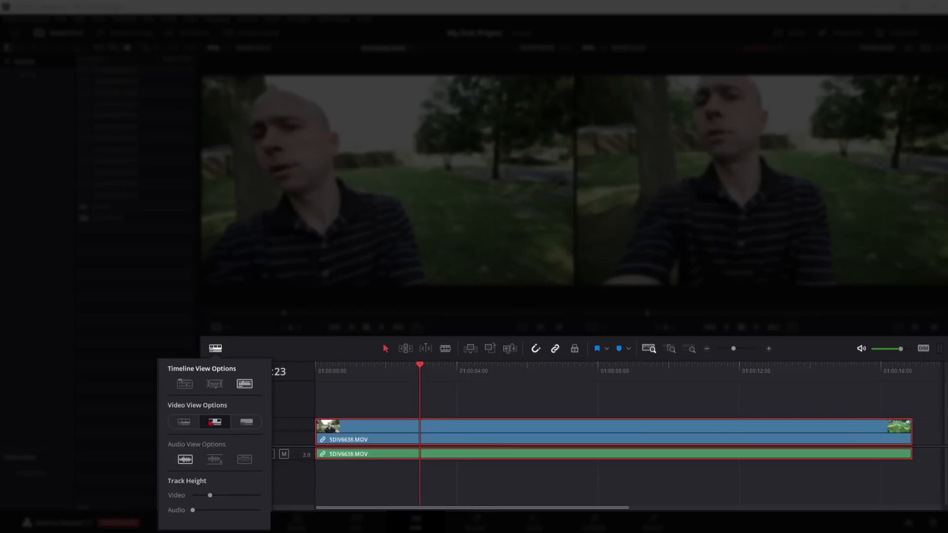
left_click(181, 423)
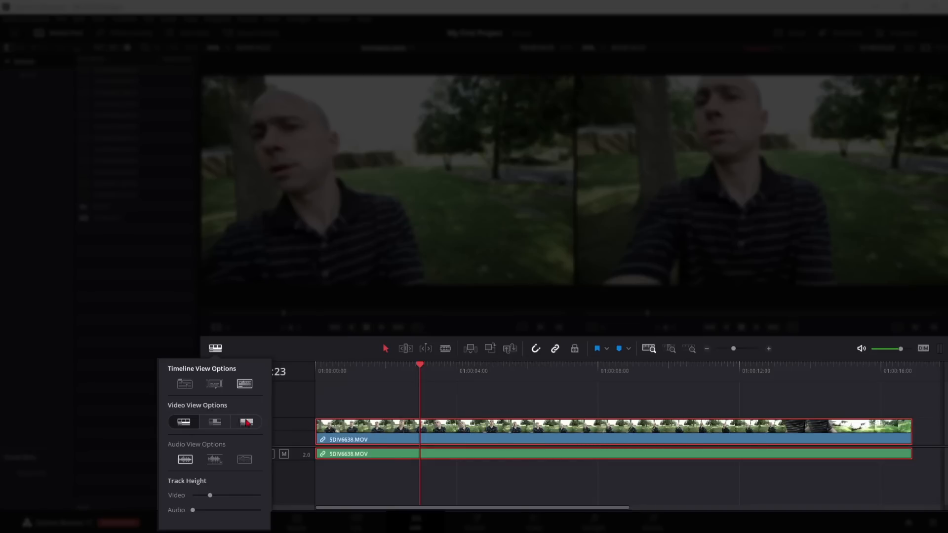
left_click(215, 423)
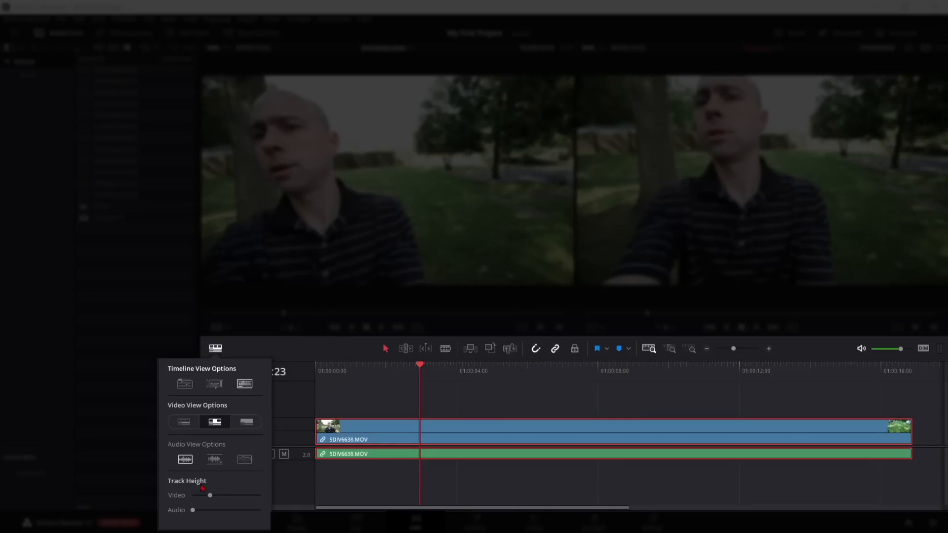
Step: Increase the video and audio track heights in the timeline view options and close the options
mouse_move(211, 497)
left_mouse_down()
mouse_move(202, 499)
mouse_move(252, 500)
mouse_move(223, 504)
mouse_move(216, 495)
mouse_move(193, 511)
mouse_move(209, 511)
left_mouse_up()
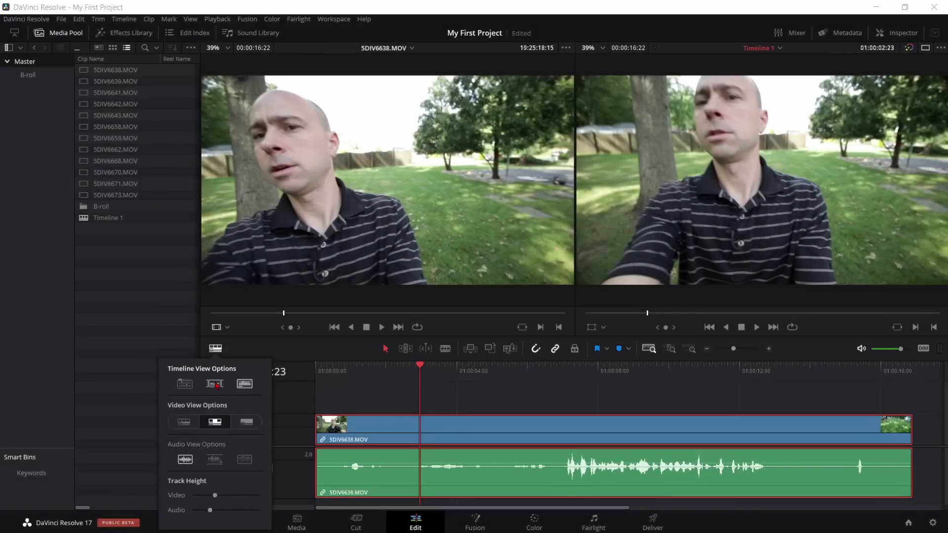
left_click(215, 348)
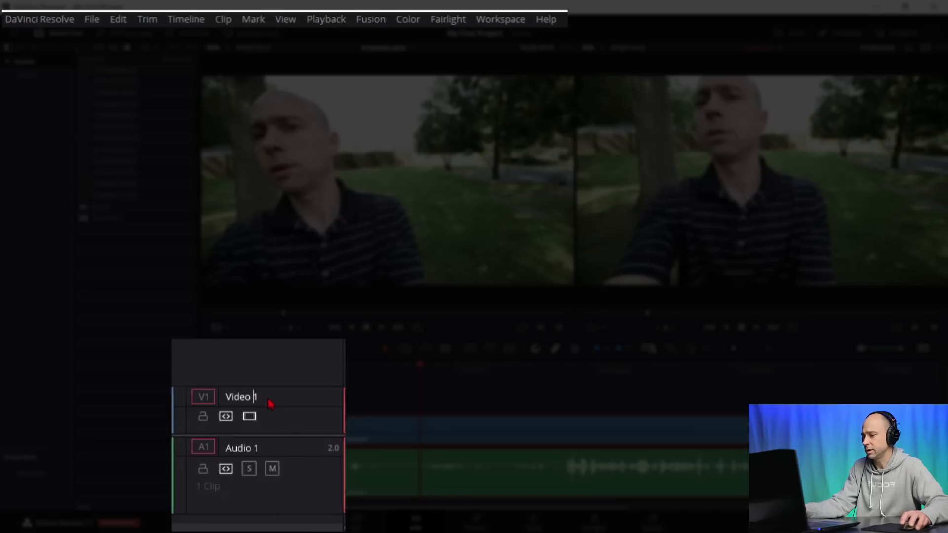
Step: Rename the Video 1 track as 5DIV and the Audio 1 track as Audio 5DIV
double_click(254, 397)
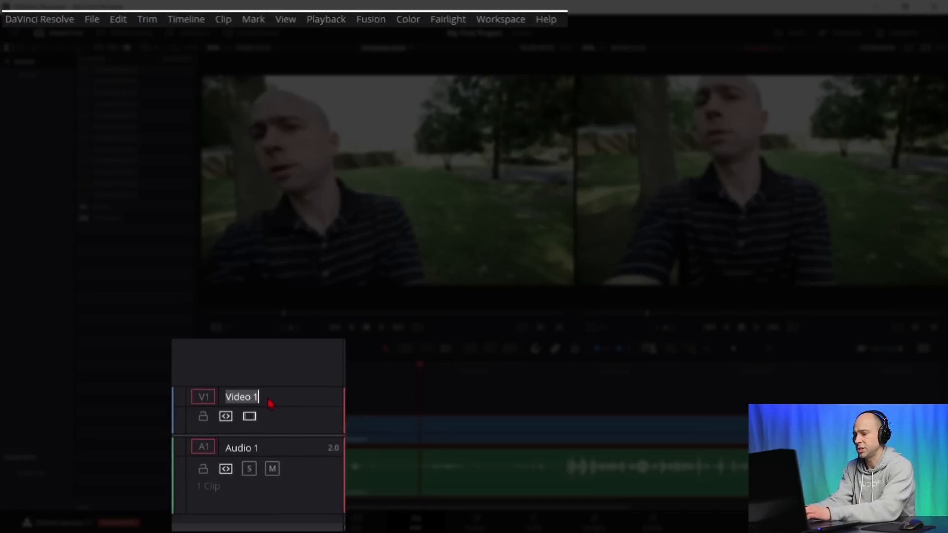
type("5DIV")
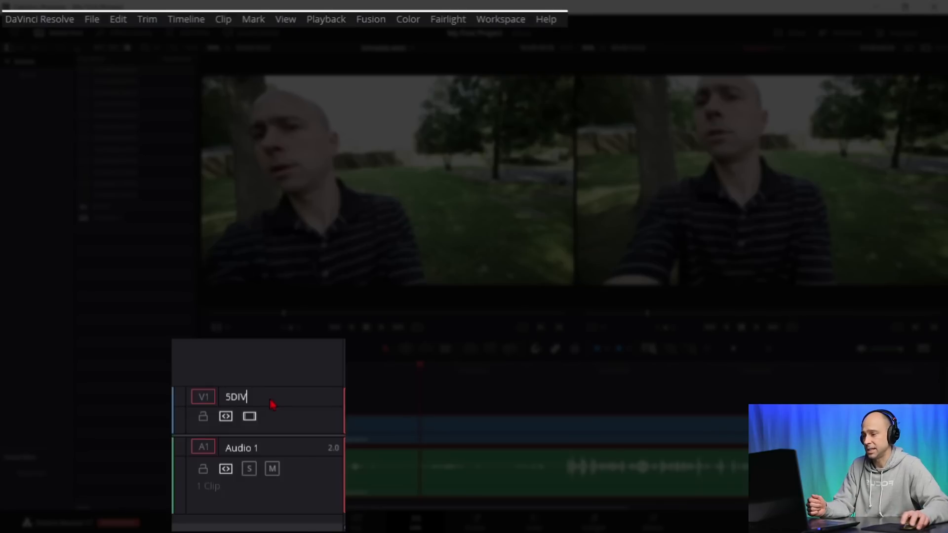
double_click(257, 448)
key("ctrl+a")
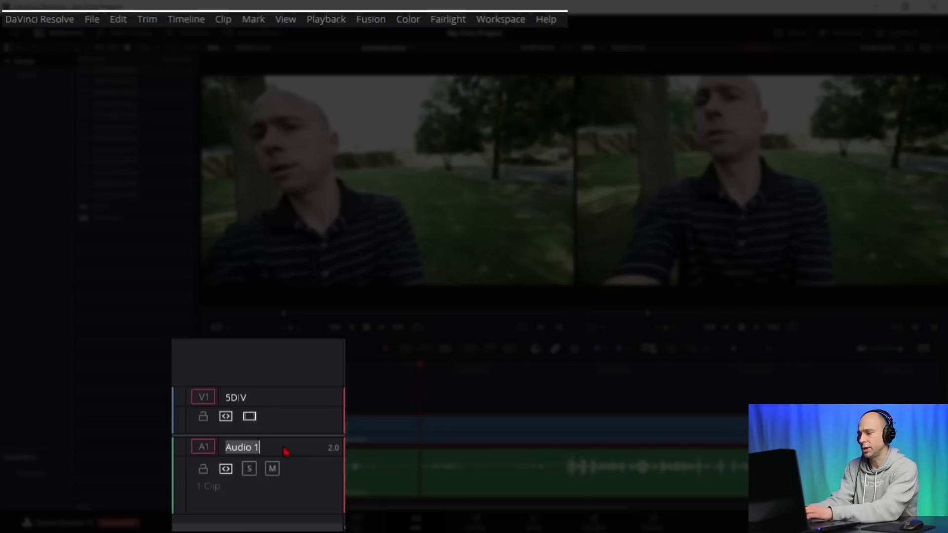
type("5DIV")
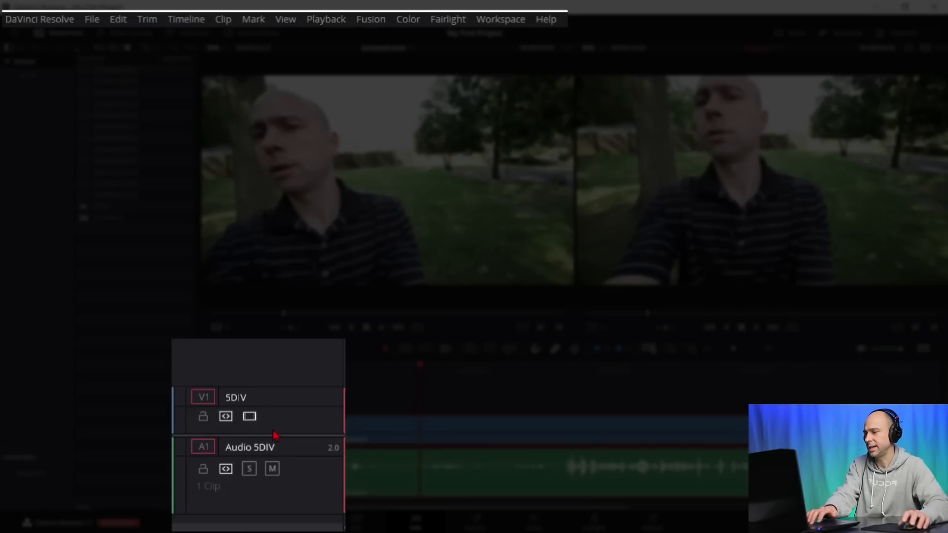
key("Return")
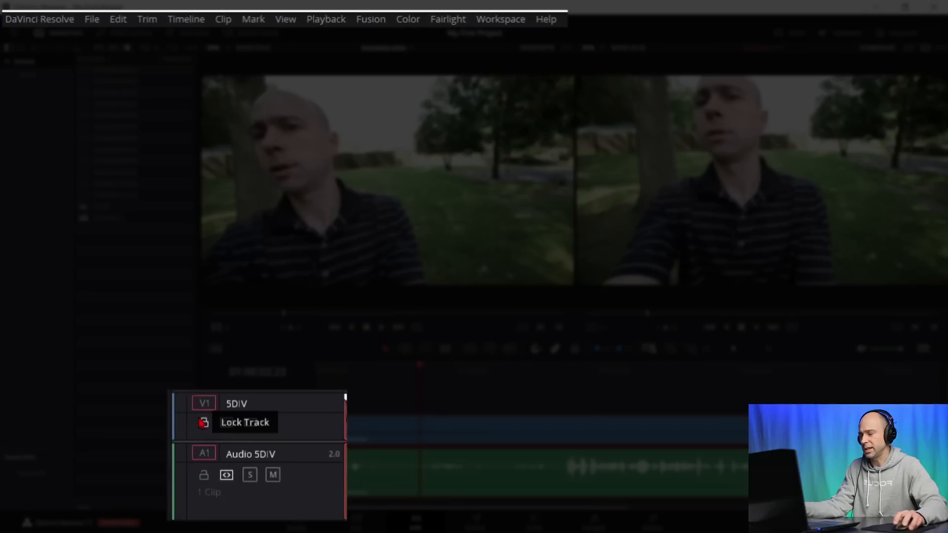
Step: Try out the 5DIV video track's controls by locking and unlocking it, and disabling and re-enabling its picture
left_click(203, 422)
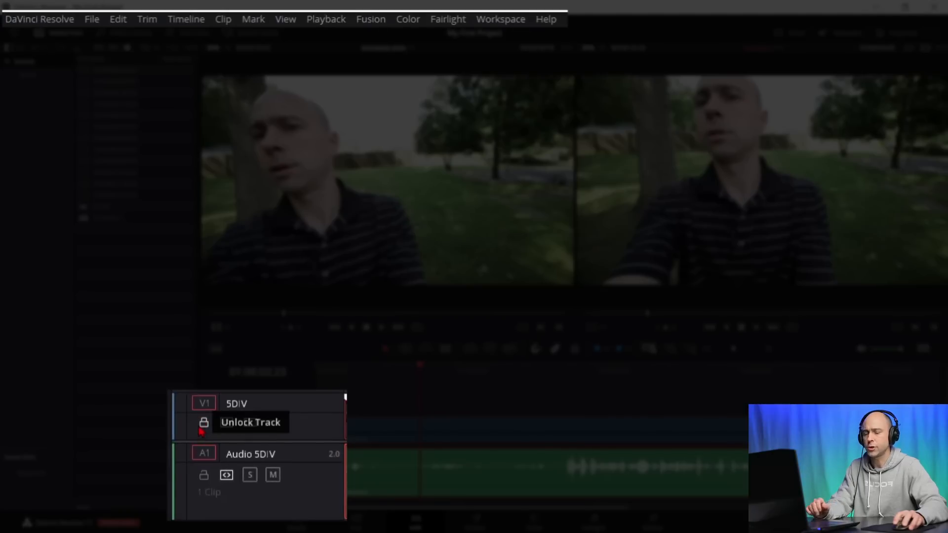
left_click(203, 425)
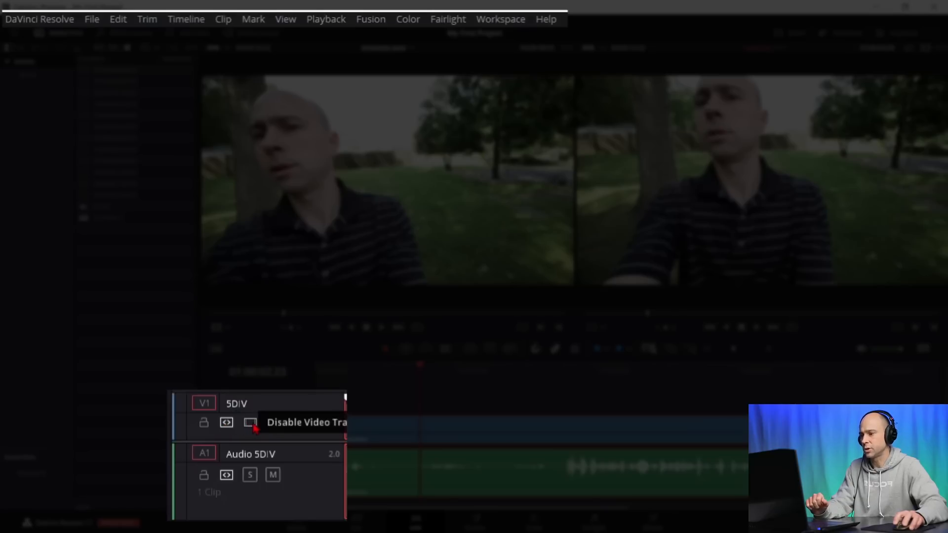
left_click(250, 424)
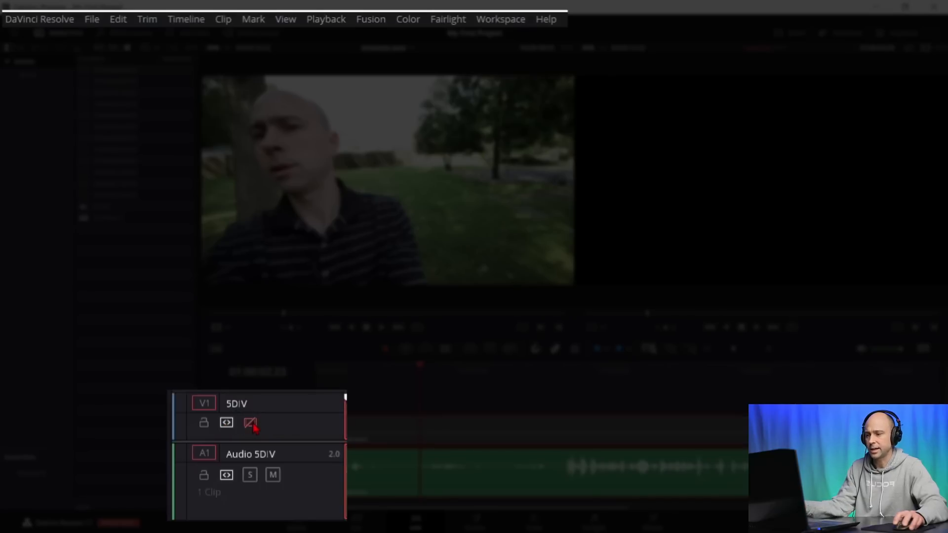
left_click(251, 423)
left_click(251, 424)
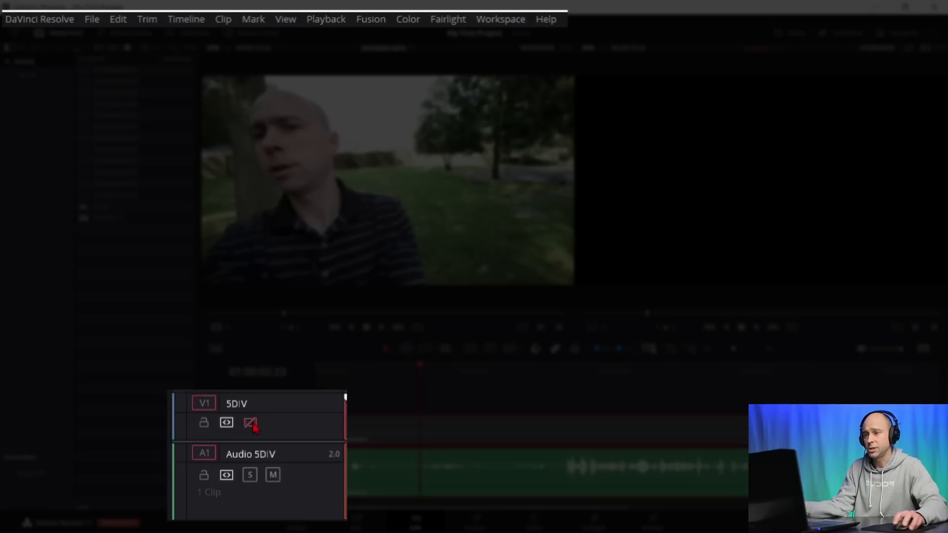
left_click(251, 424)
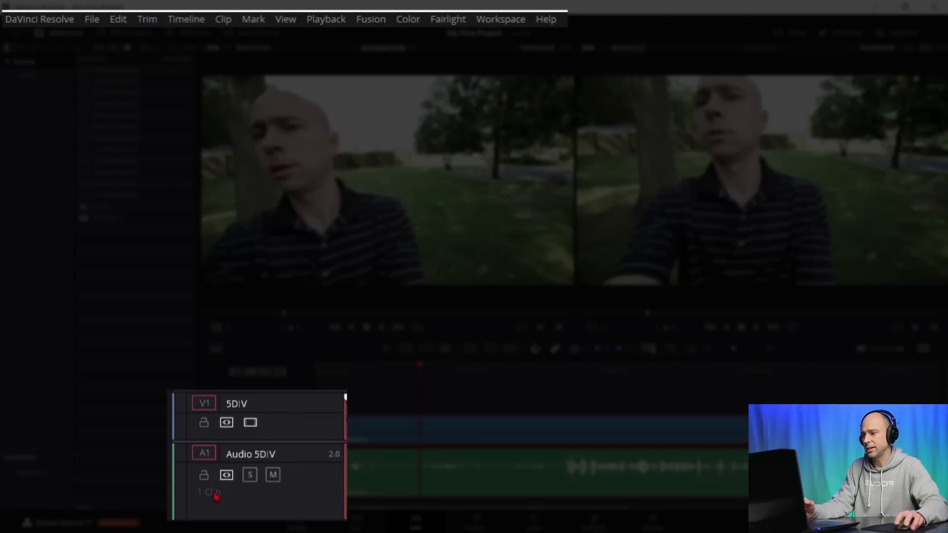
Step: Try the lock, solo and mute controls of the Audio 5DIV track, switching each one back off
left_click(204, 482)
left_click(204, 483)
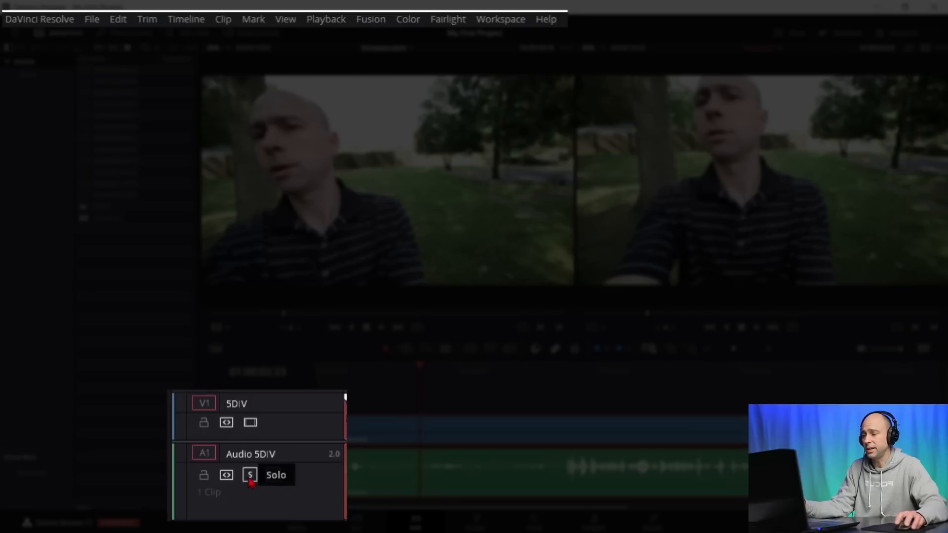
left_click(250, 476)
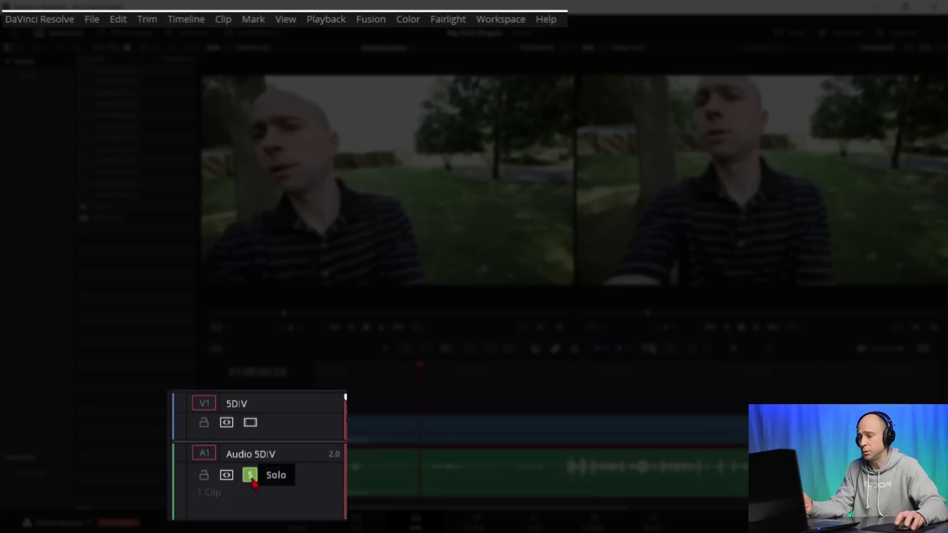
left_click(251, 478)
left_click(274, 477)
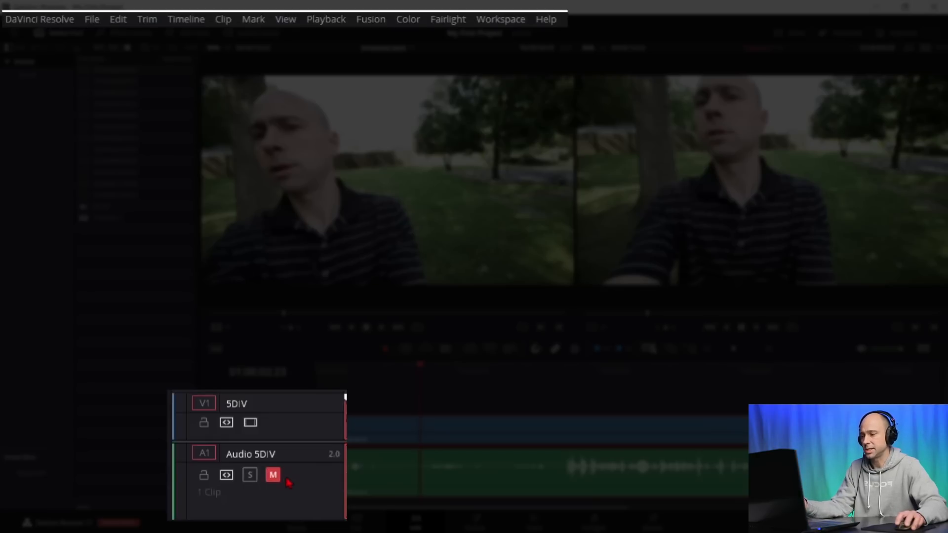
left_click(273, 475)
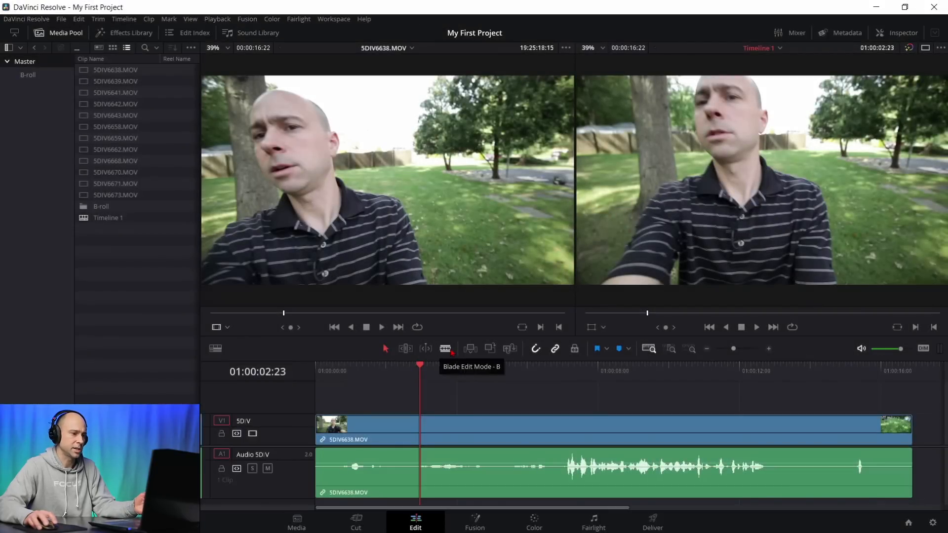
Step: Cut the timeline clip at three points around 01:00:04:00 in Blade Edit Mode and undo the cuts
left_click(446, 350)
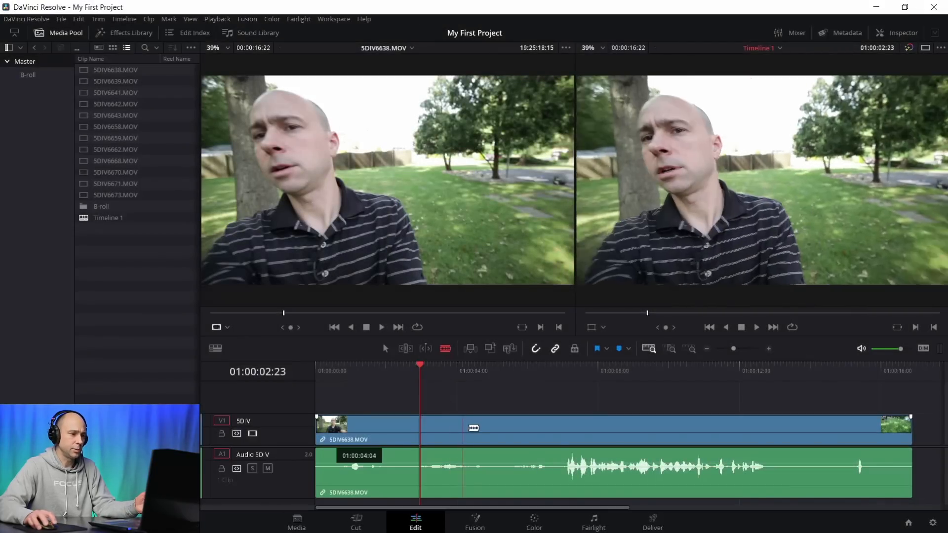
left_click(473, 429)
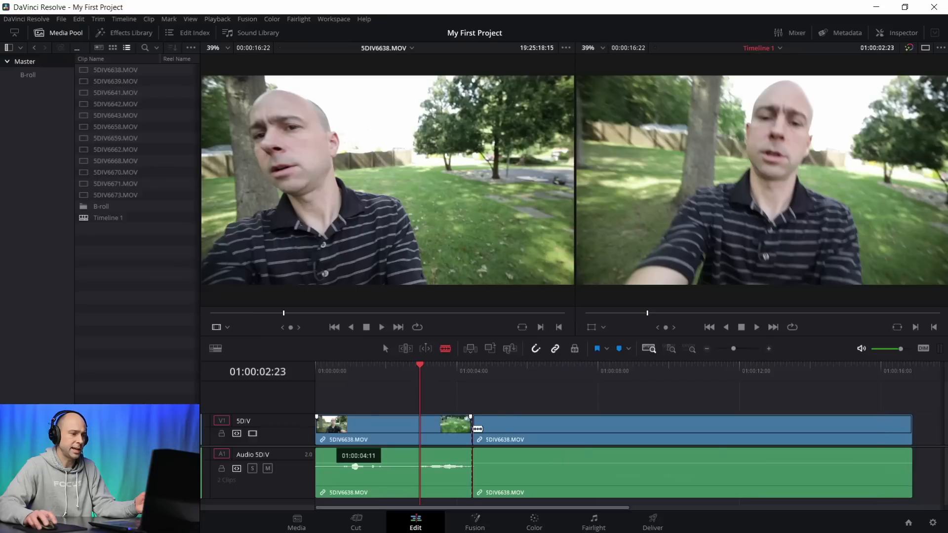
left_click(454, 428)
left_click(434, 424)
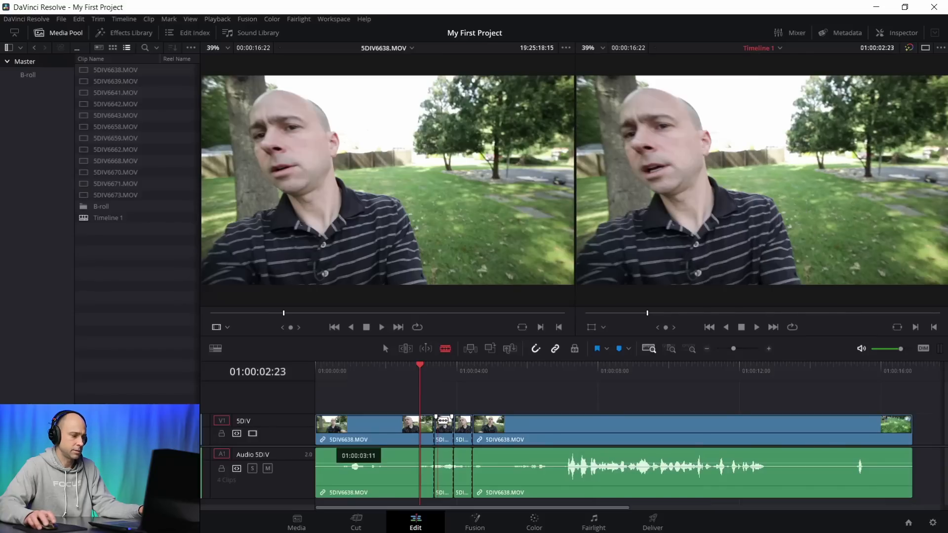
key("ctrl+z")
key("ctrl+z")
key("ctrl+z")
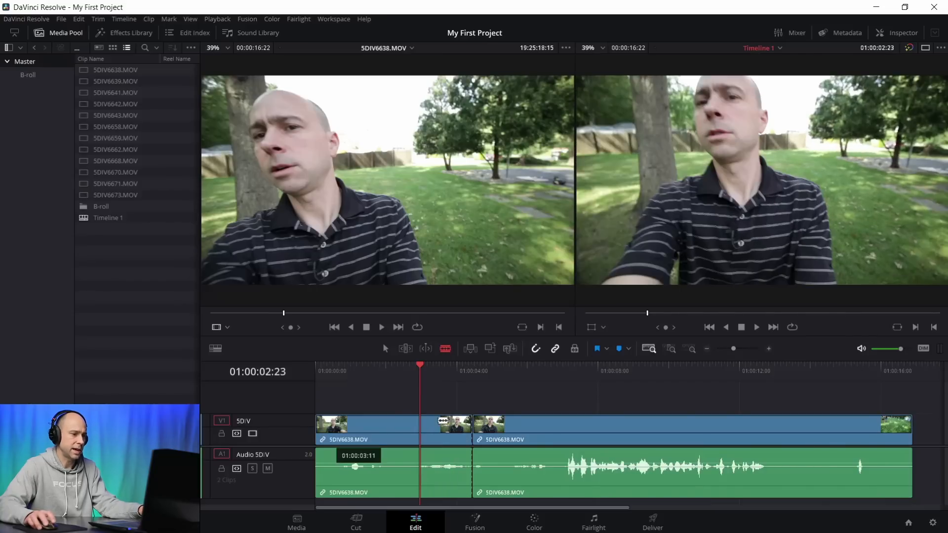
Step: Split the timeline clip with the playhead at 01:00:07:02, then return to Selection mode and move the playhead to 01:00:03:11
left_click(452, 365)
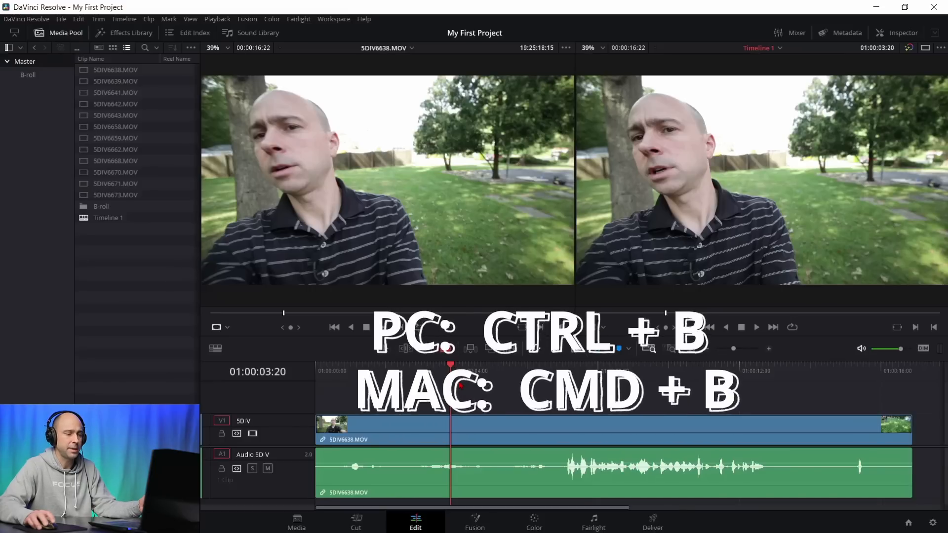
left_click_drag(506, 374, 565, 379)
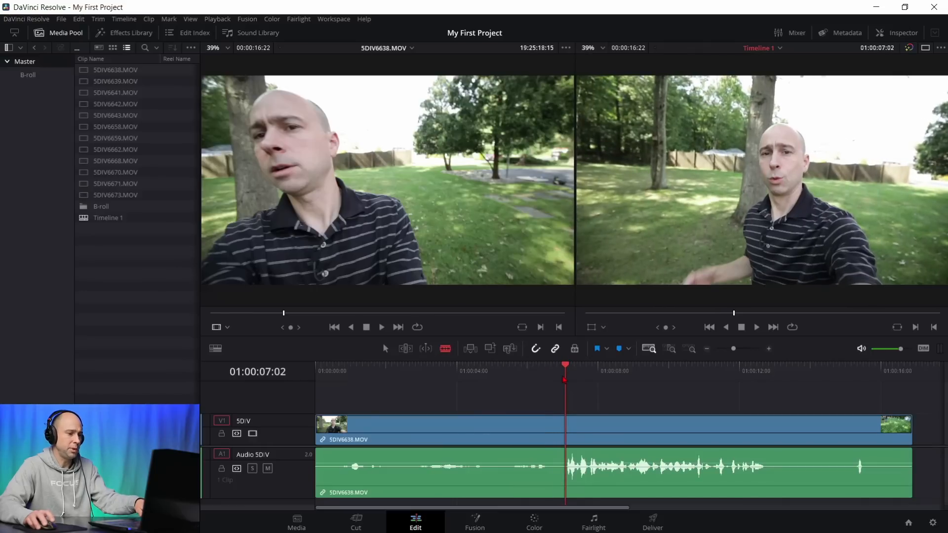
key("ctrl+b")
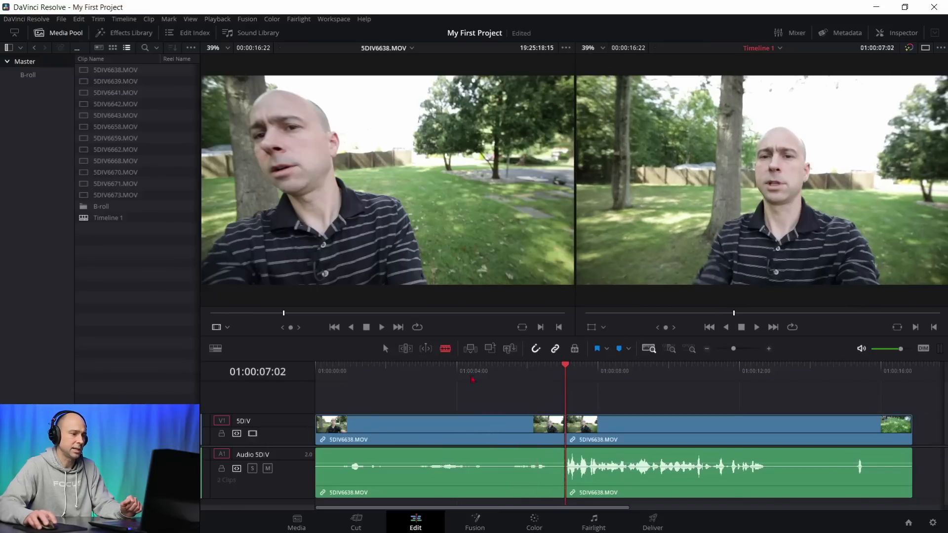
key("a")
left_click(436, 374)
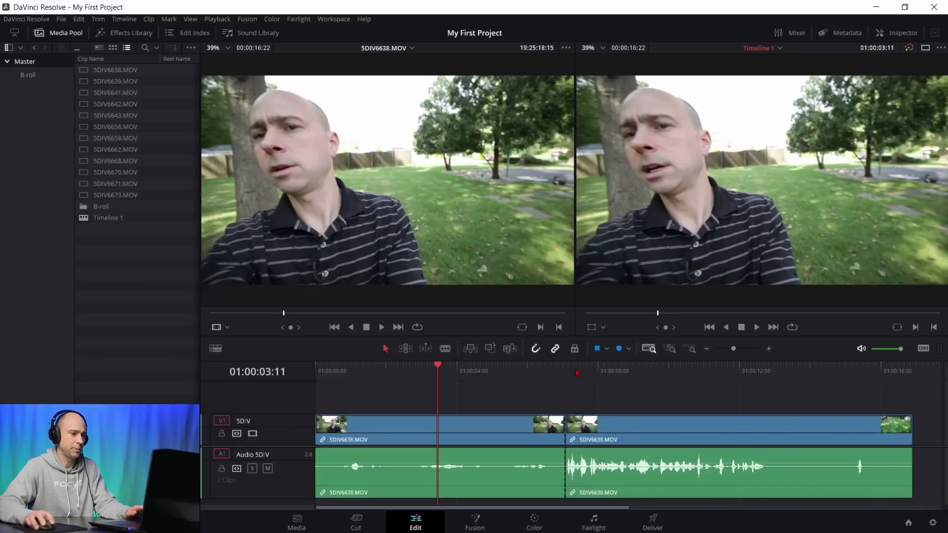
Step: Try deleting the first segment of the split timeline clip, once leaving a gap and once closing it, undoing each deletion
key("space")
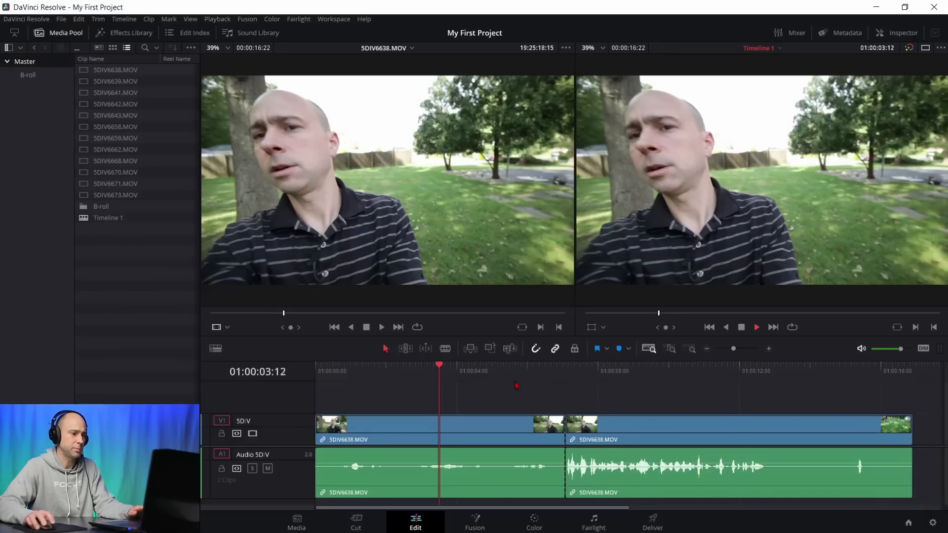
key("space")
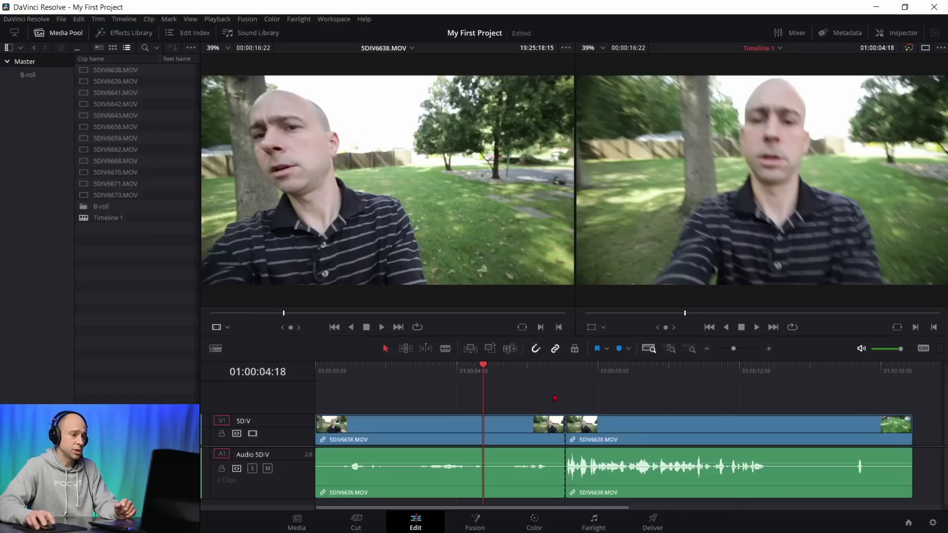
left_click(507, 423)
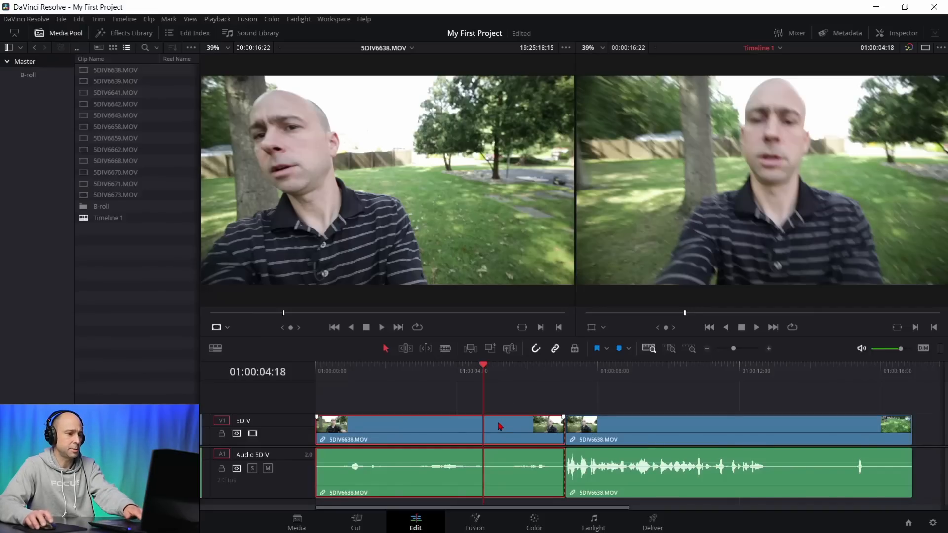
key("BackSpace")
key("ctrl+z")
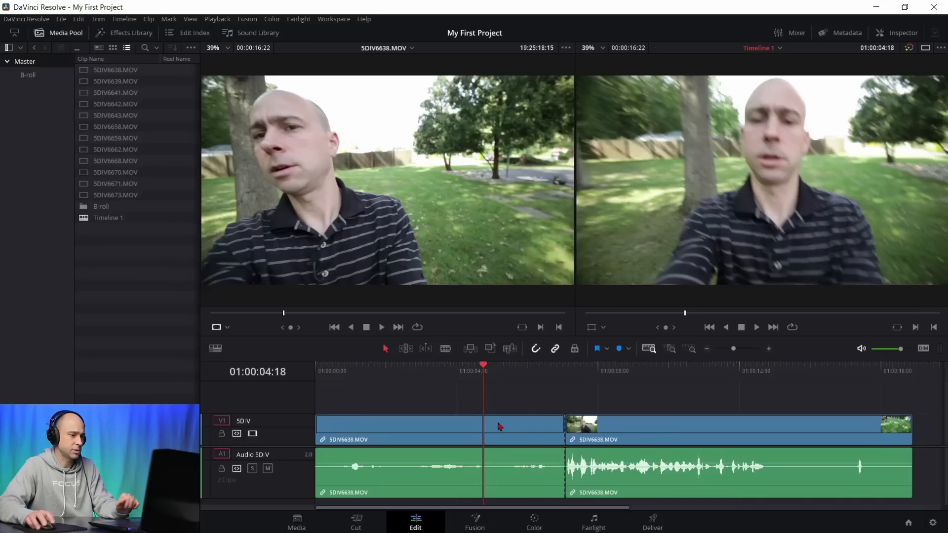
left_click(511, 431)
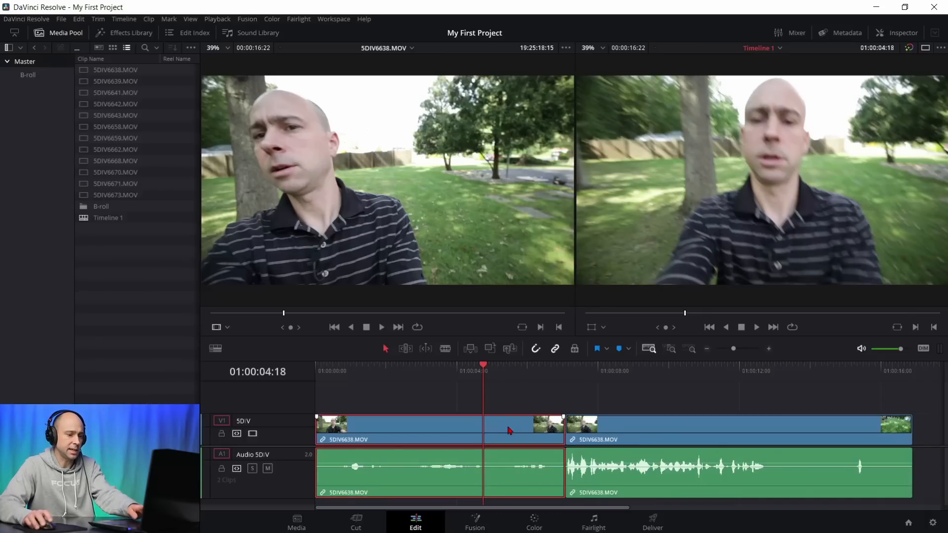
key("Delete")
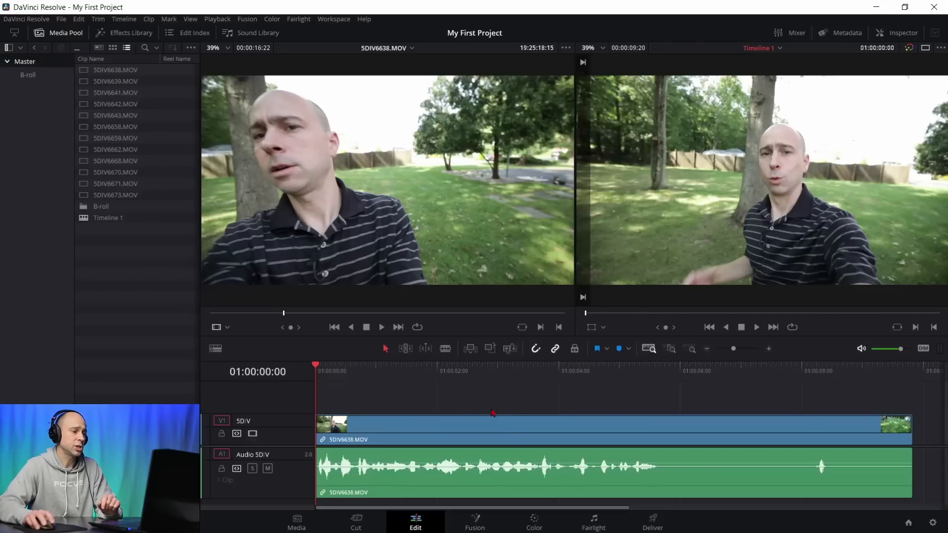
key("ctrl+z")
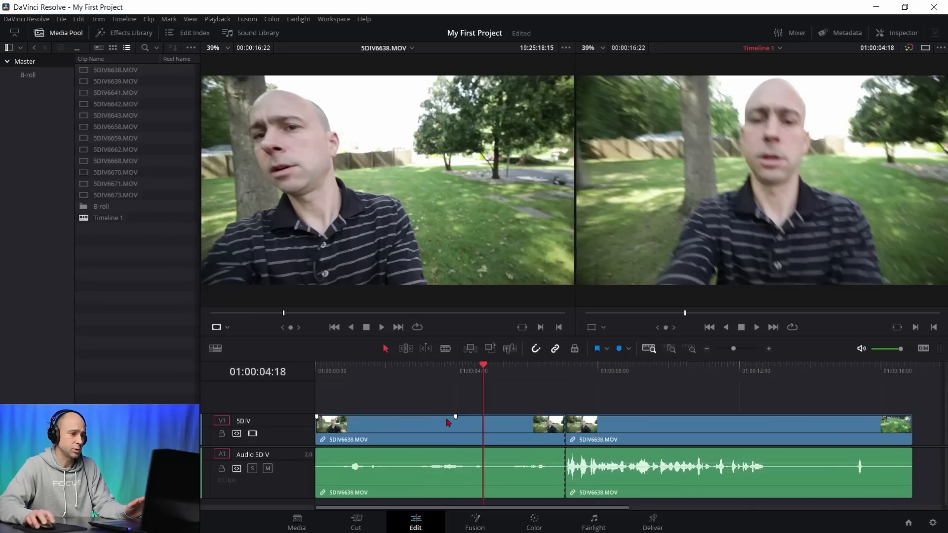
Step: Ripple delete the first segment of the split timeline clip and play back the remaining clip
left_click(403, 428)
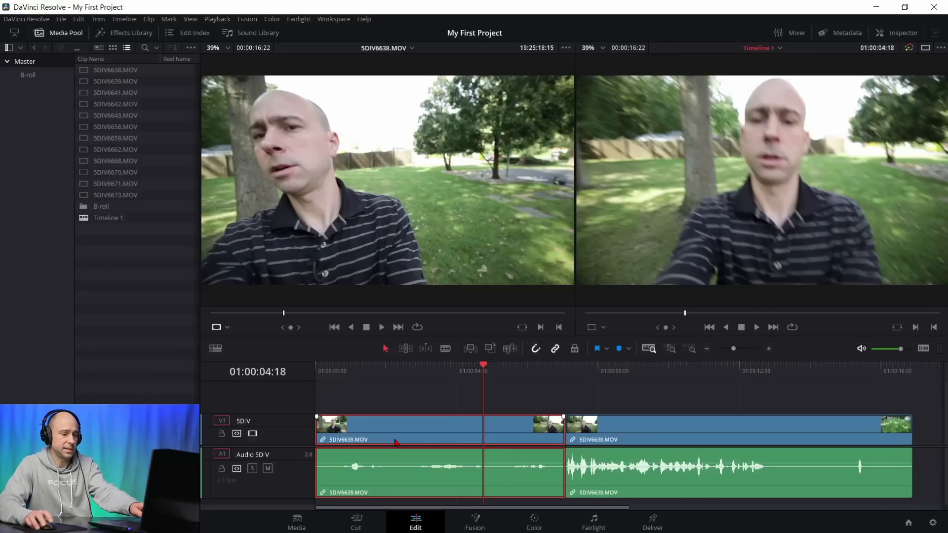
key("Delete")
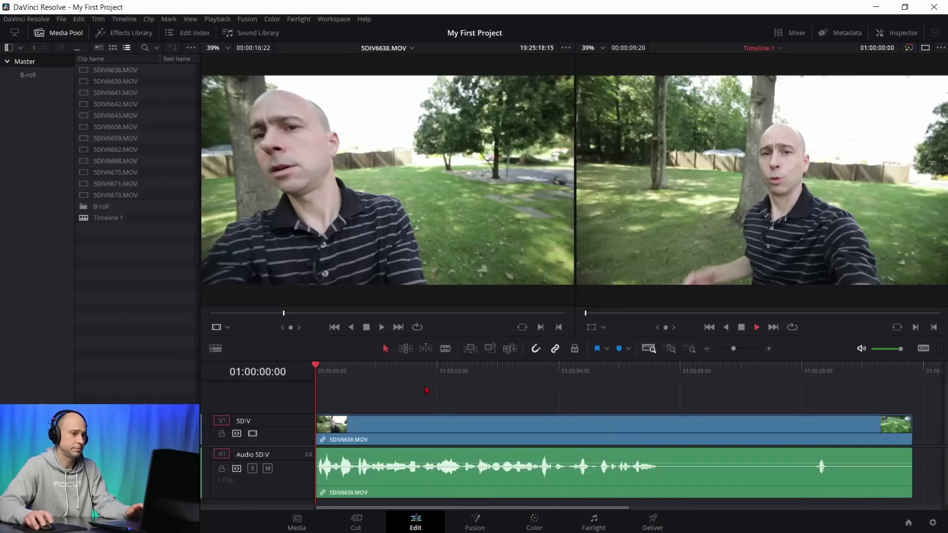
key("space")
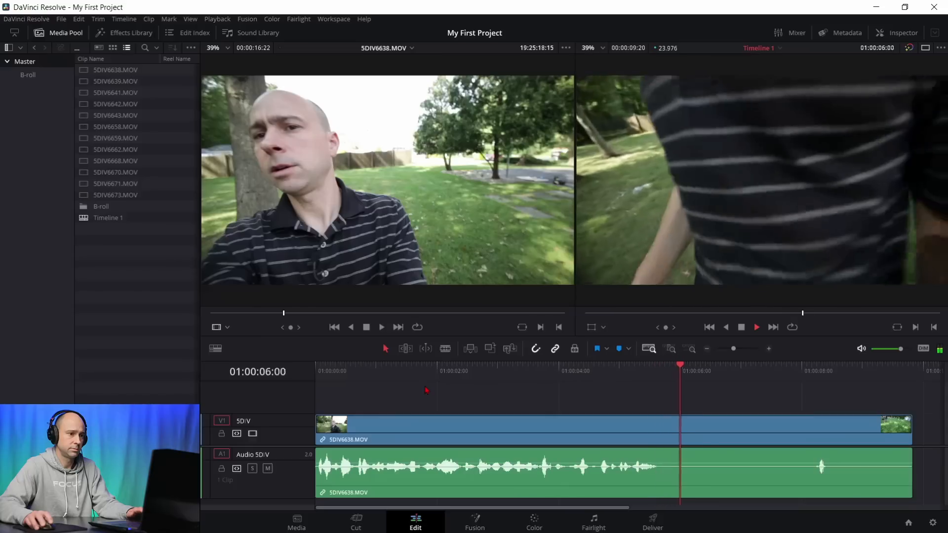
key("space")
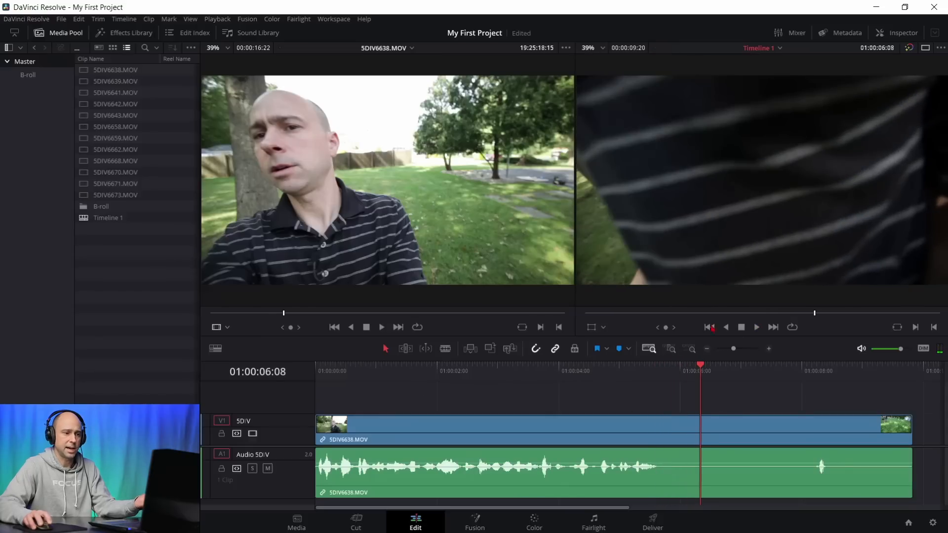
Step: Split the timeline clip at 01:00:06:01 and delete the part after the cut
left_click_drag(673, 374, 683, 374)
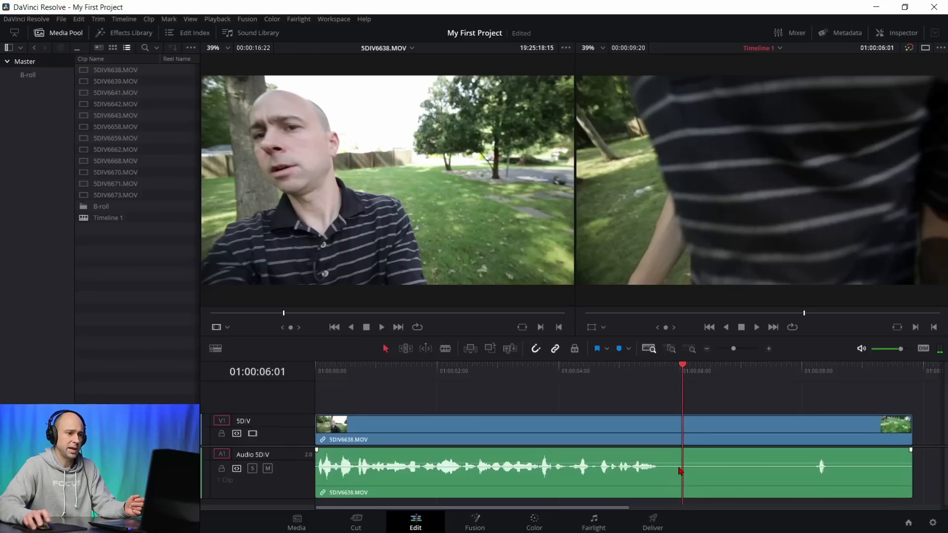
key("ctrl+backslash")
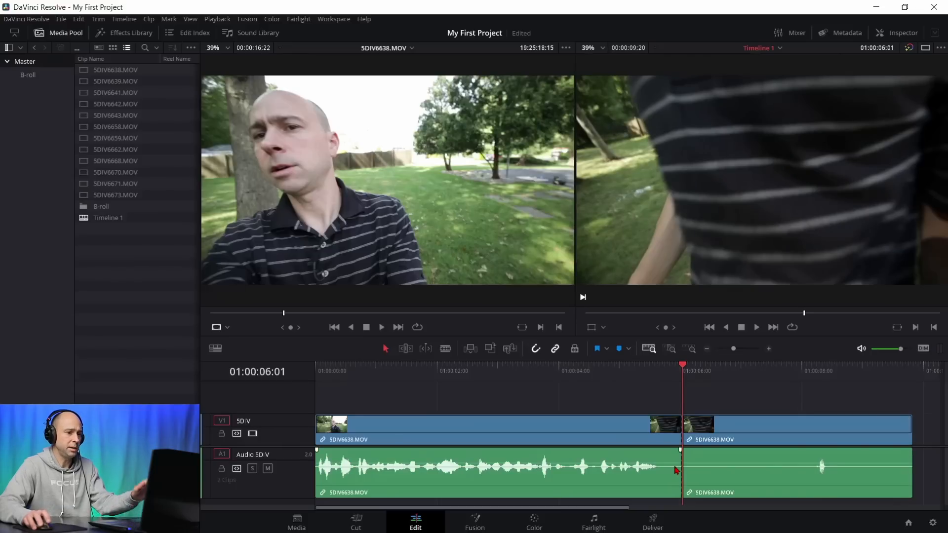
left_click(746, 424)
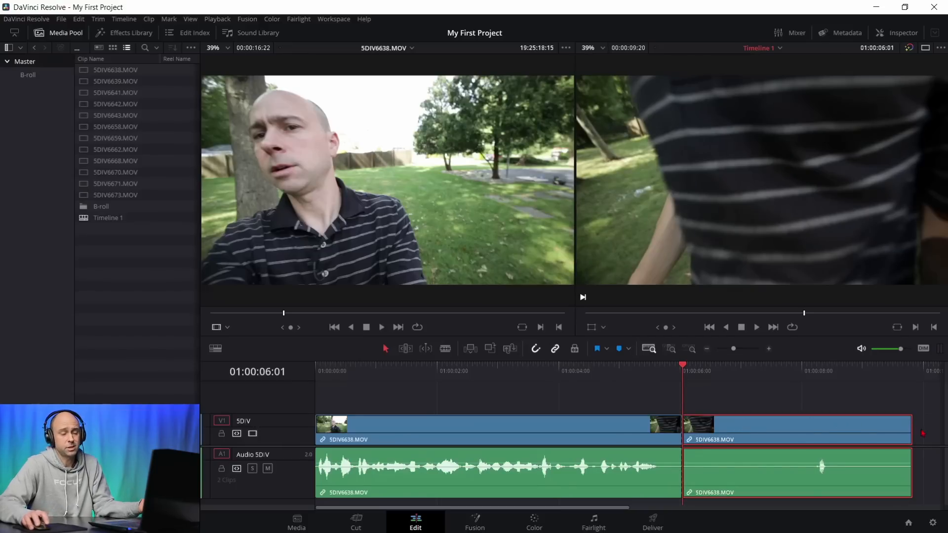
key("Delete")
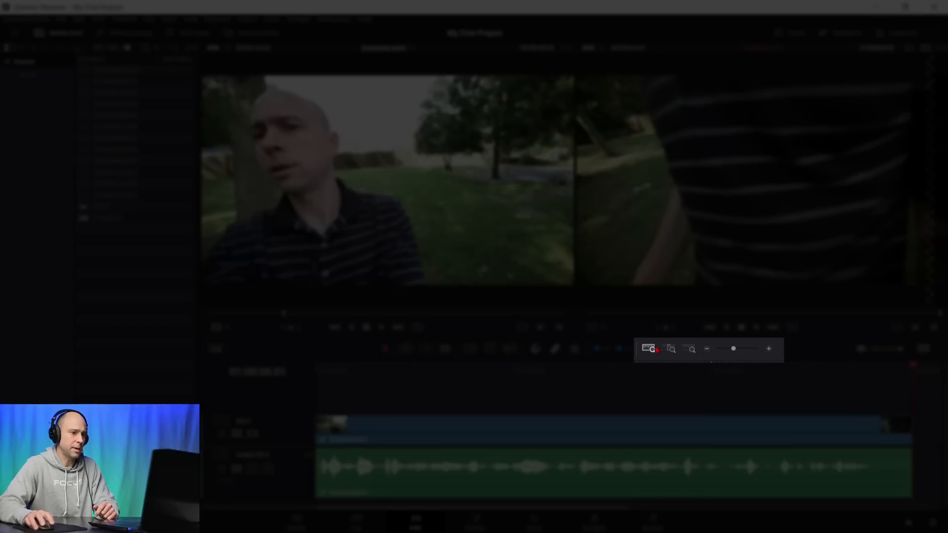
Step: Open the clips 5DIV6639.MOV, 5DIV6641.MOV and 5DIV6642.MOV as sources and skim through their footage
left_click(708, 349)
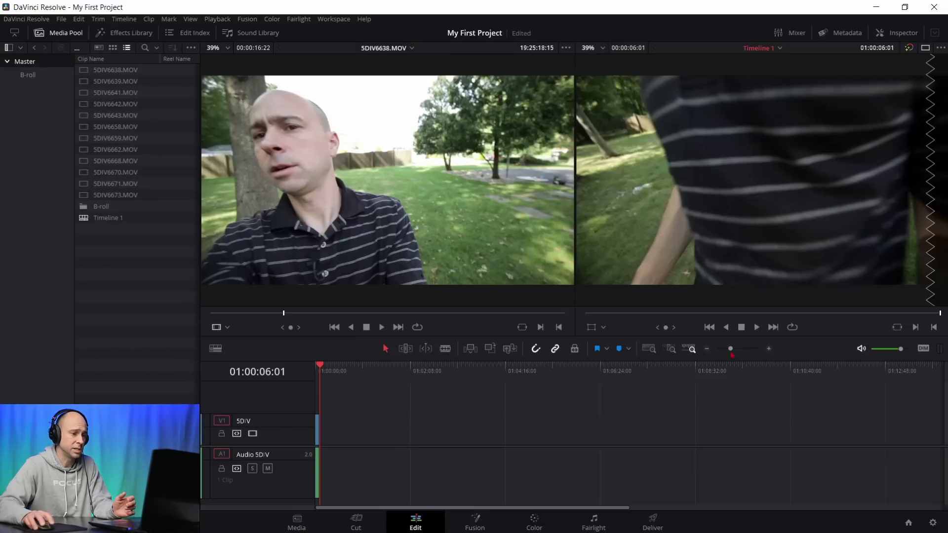
left_click_drag(731, 351, 751, 358)
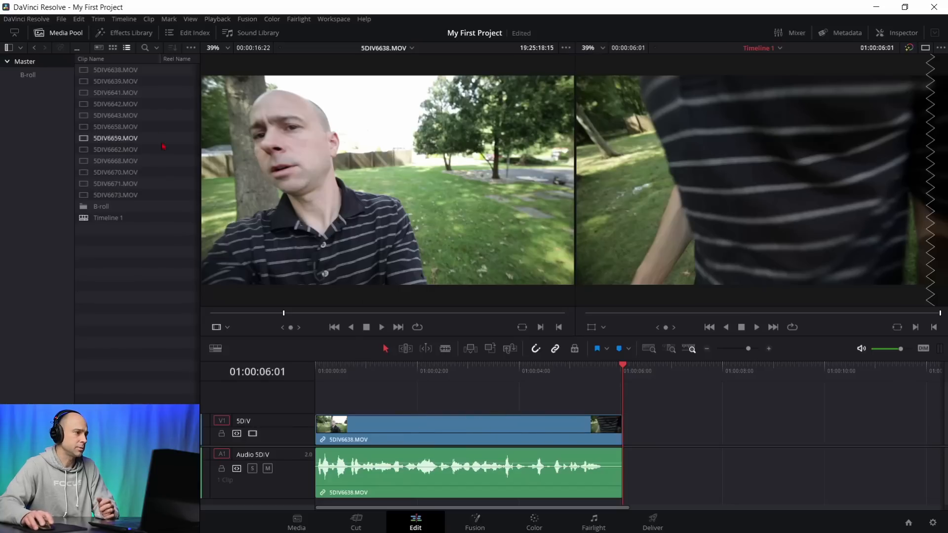
double_click(82, 83)
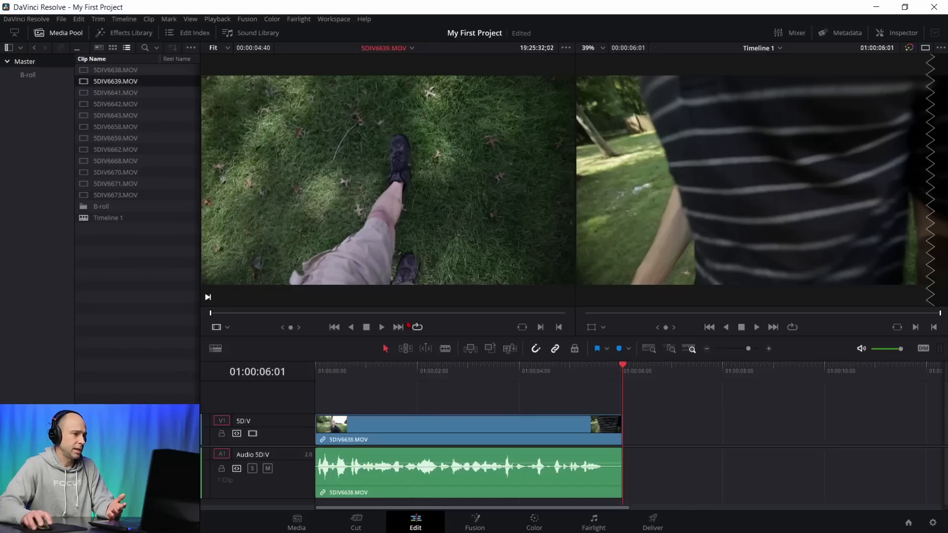
left_click_drag(212, 314, 424, 314)
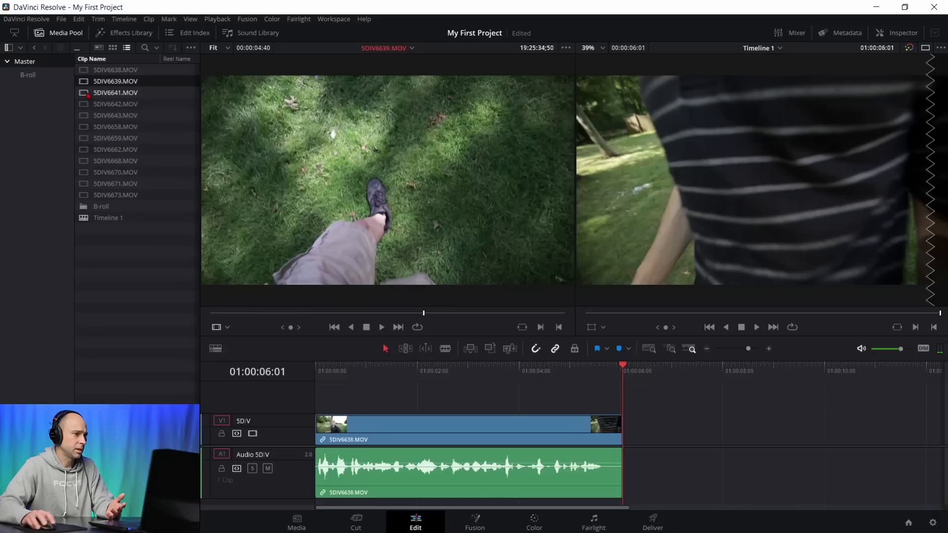
double_click(88, 94)
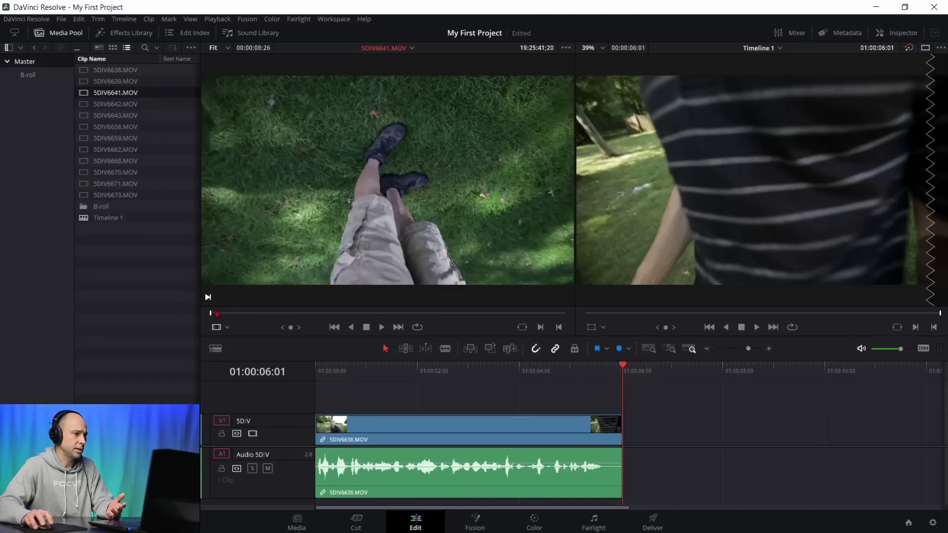
key("Down")
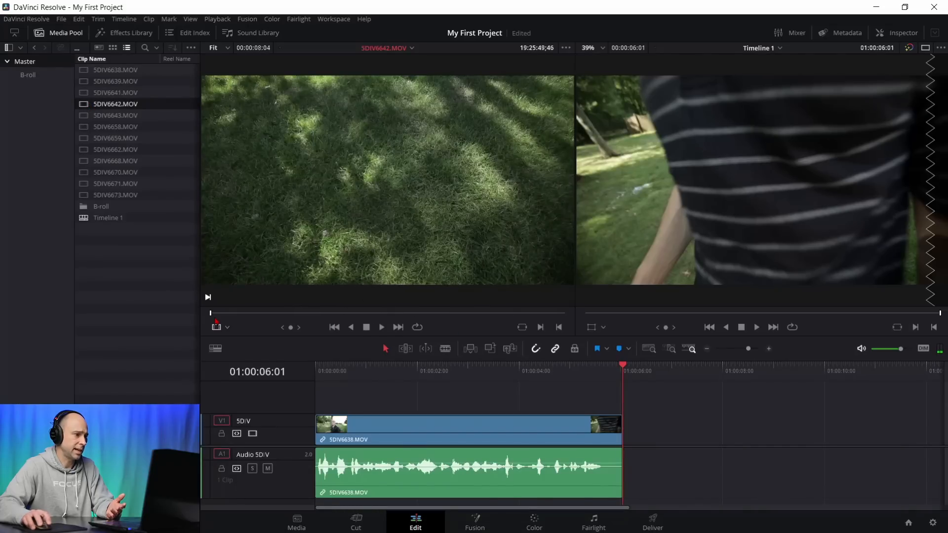
left_click_drag(211, 314, 259, 314)
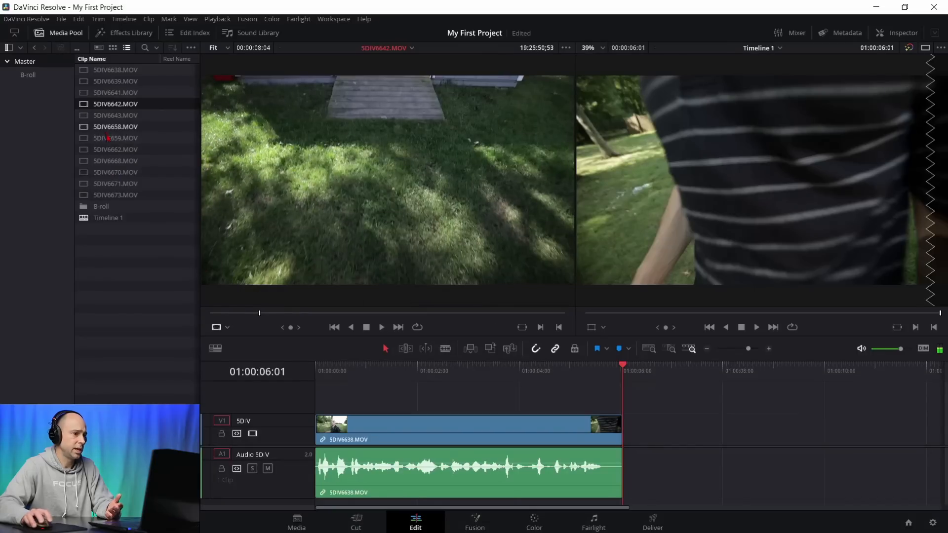
Step: Mark an in point at 19:25:32;50 and an out point at 19:25:35;18 on the source clip 5DIV6639.MOV
left_click(84, 85)
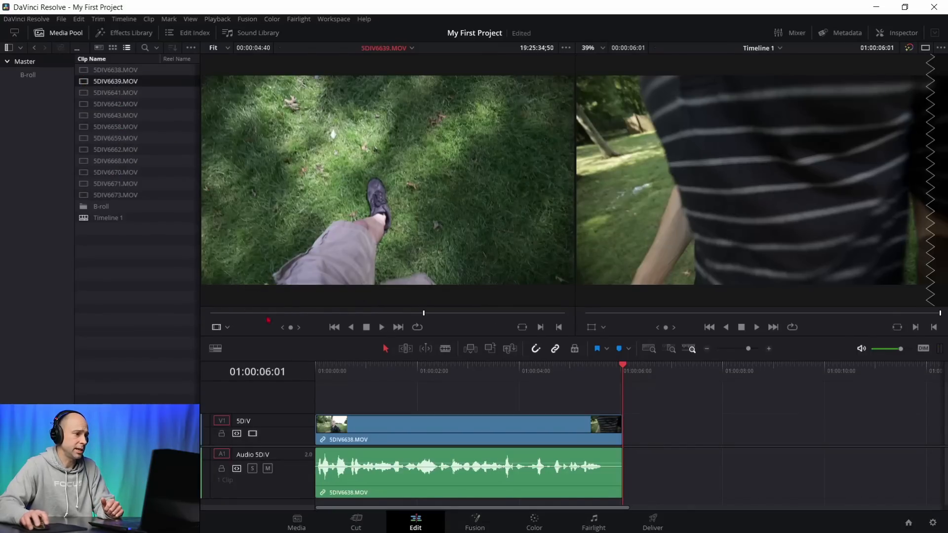
left_click_drag(248, 314, 213, 313)
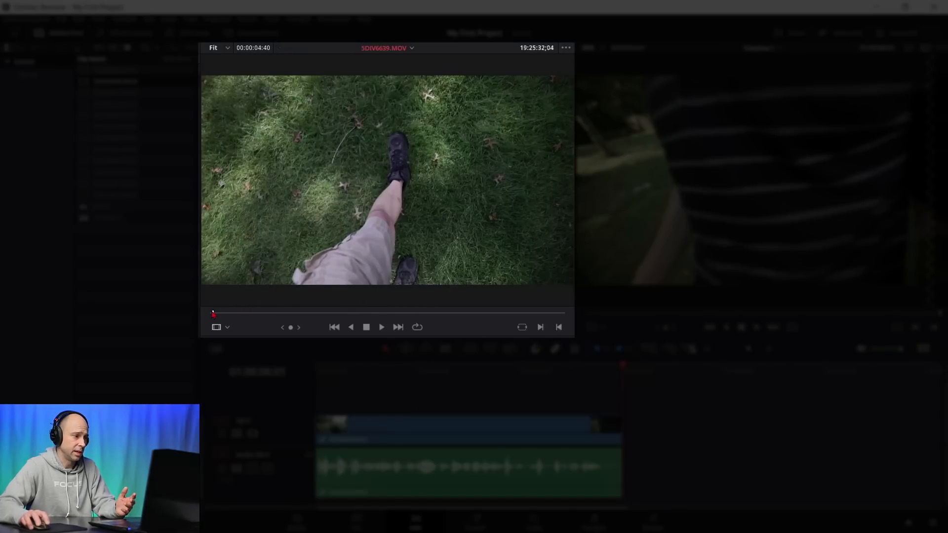
left_click_drag(213, 314, 272, 315)
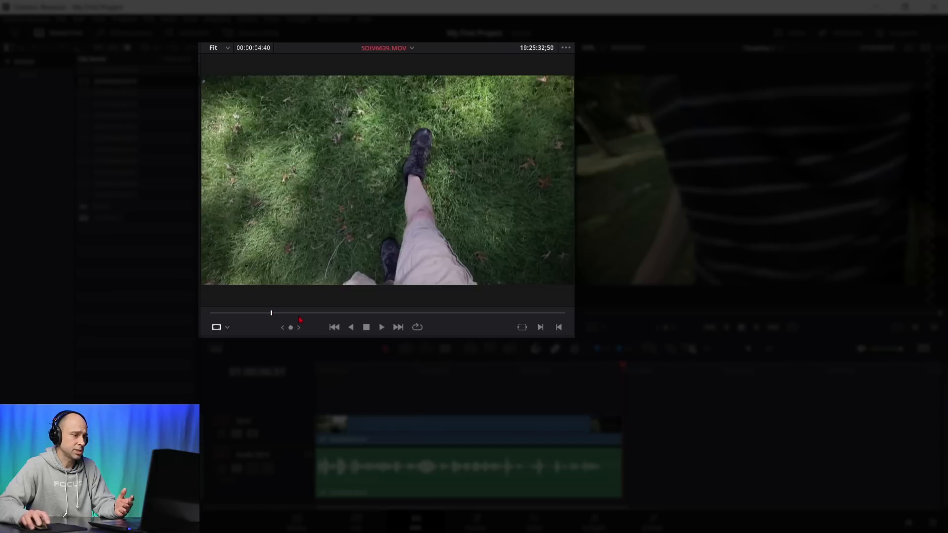
mouse_move(439, 310)
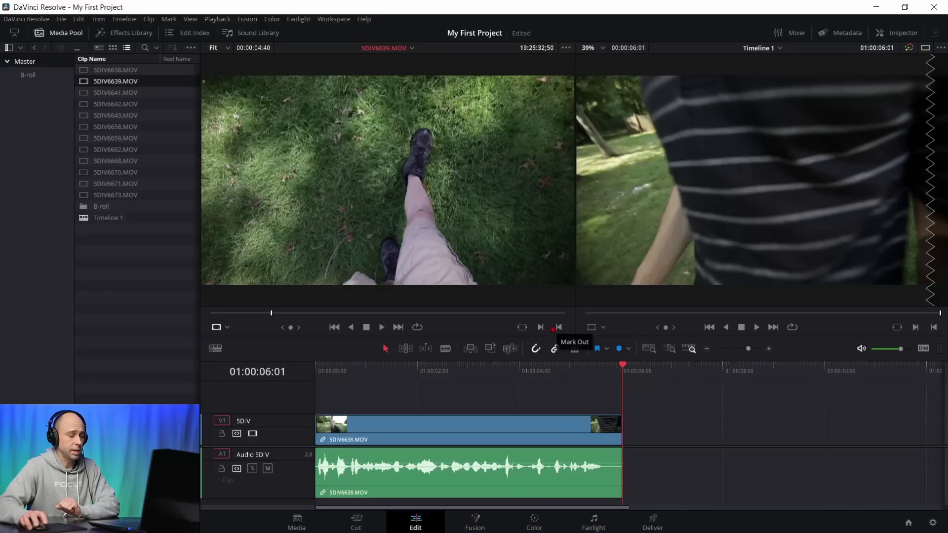
mouse_move(405, 296)
key("i")
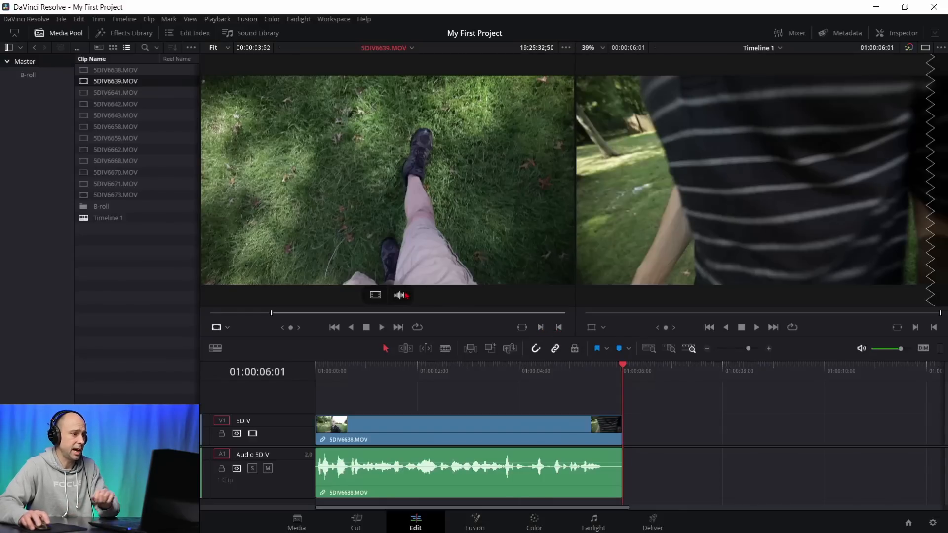
left_click_drag(329, 316, 462, 326)
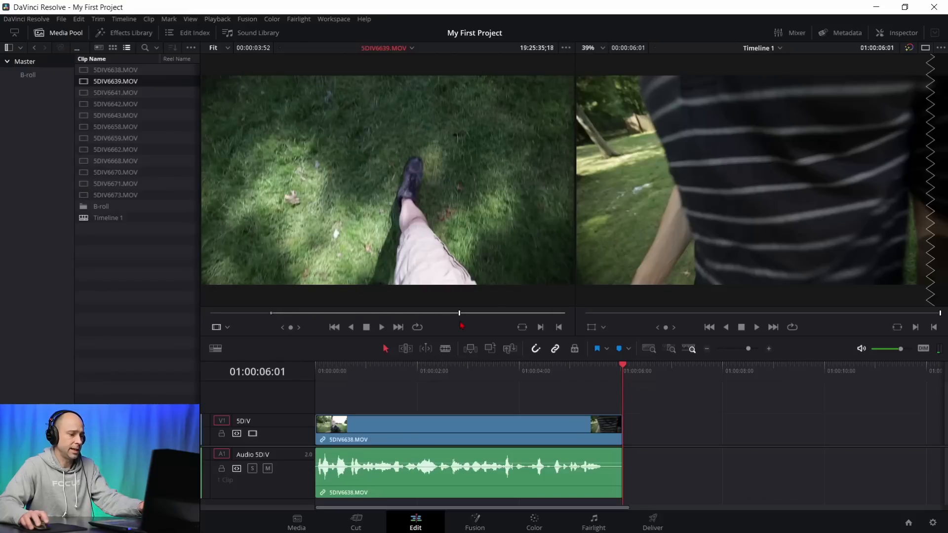
key("o")
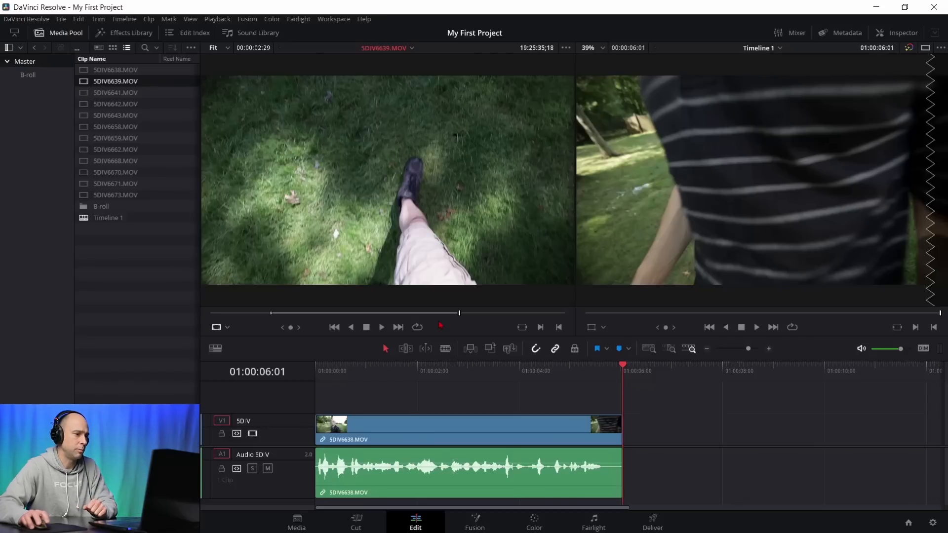
Step: Try placing the marked range of 5DIV6639.MOV after the timeline clip, once with video and audio and once as video only, removing it each time
mouse_move(404, 299)
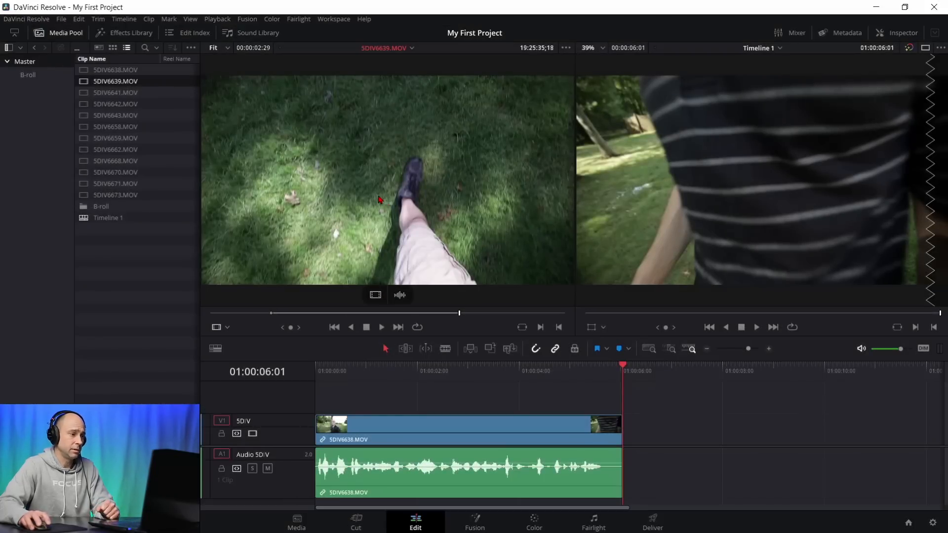
left_click_drag(387, 177, 686, 431)
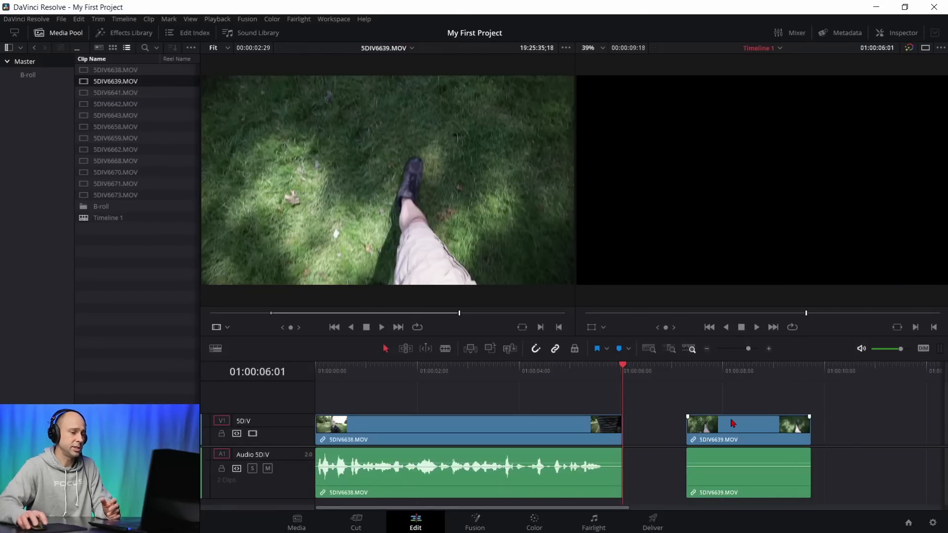
key("ctrl+z")
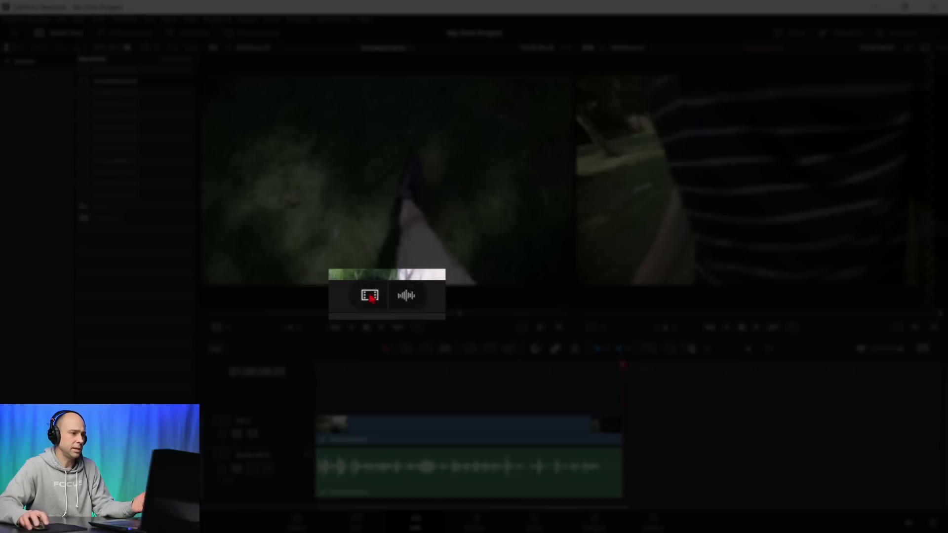
left_click_drag(374, 296, 668, 431)
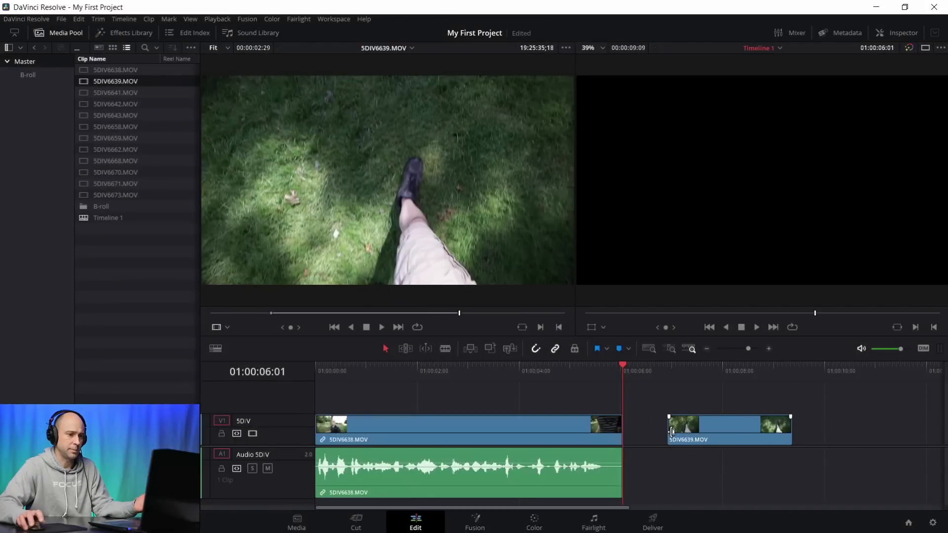
left_click(739, 429)
key("Delete")
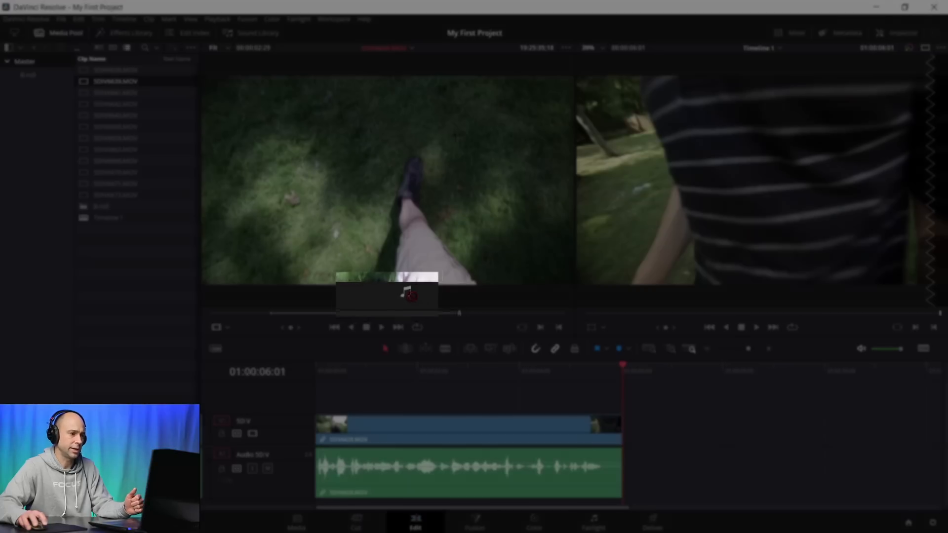
Step: Try placing only the audio of the marked 5DIV6639.MOV range after the timeline clip, and delete it again
left_click_drag(408, 291, 698, 455)
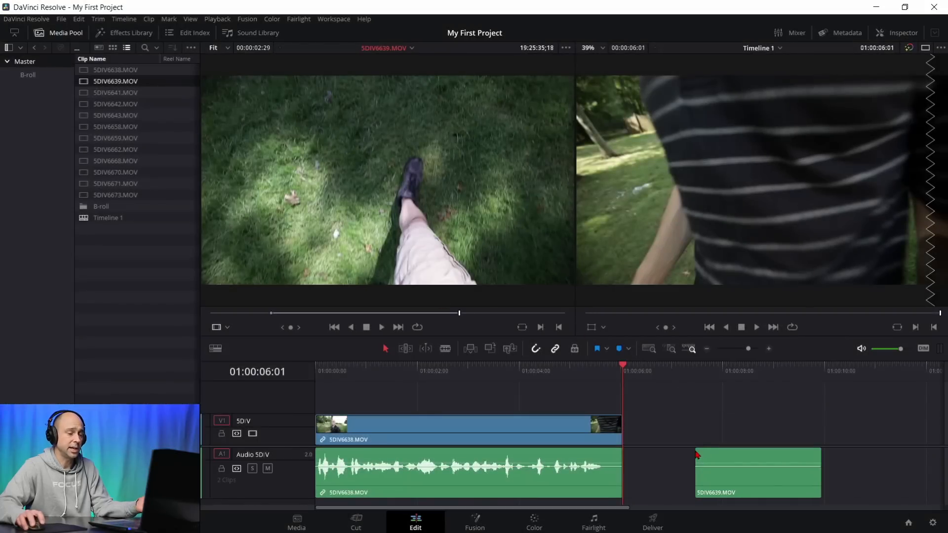
left_click(705, 479)
key("Delete")
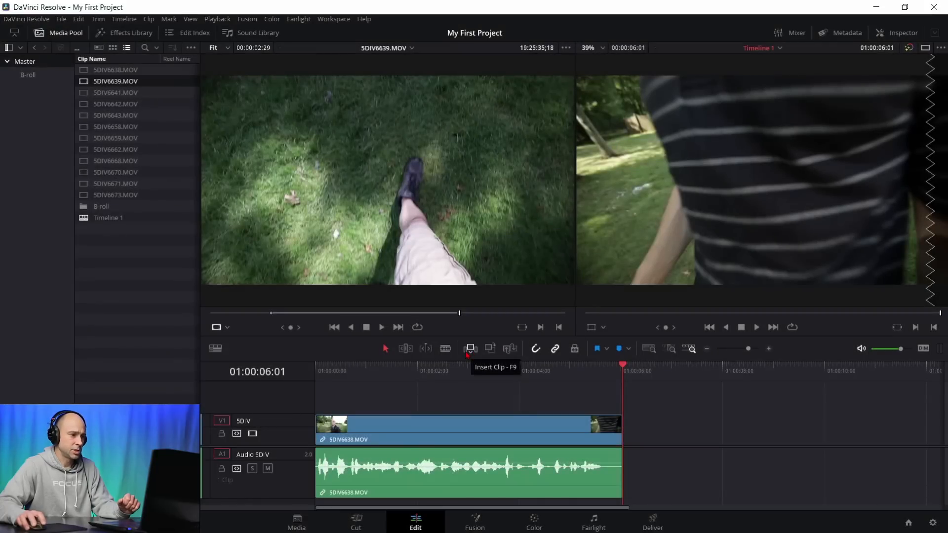
Step: Try inserting the marked range of 5DIV6639.MOV twice in a row at 01:00:06:01, and undo both insertions
left_click(469, 349)
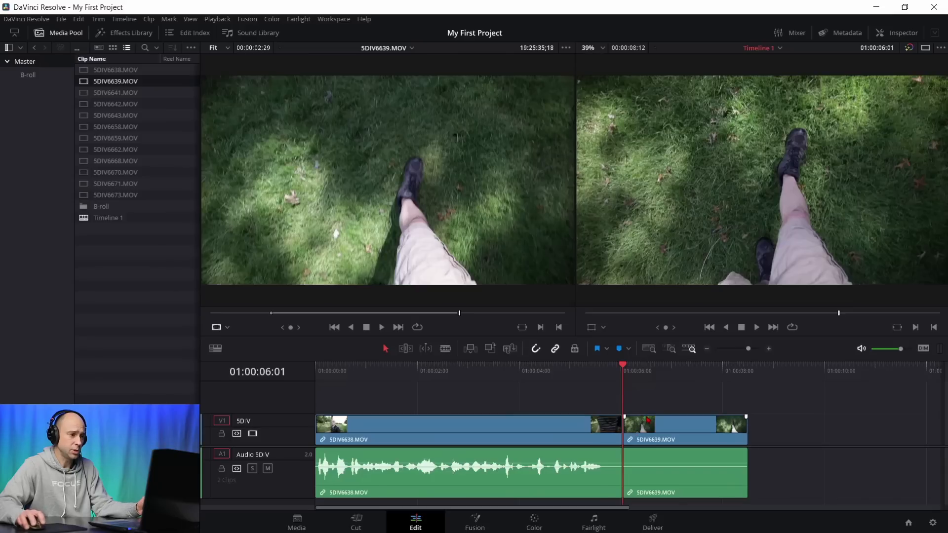
left_click(404, 217)
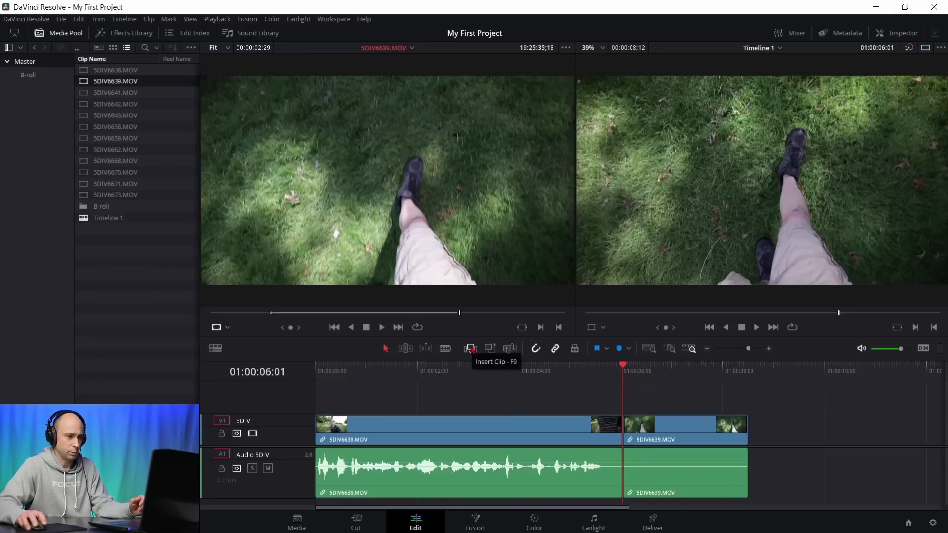
left_click(471, 349)
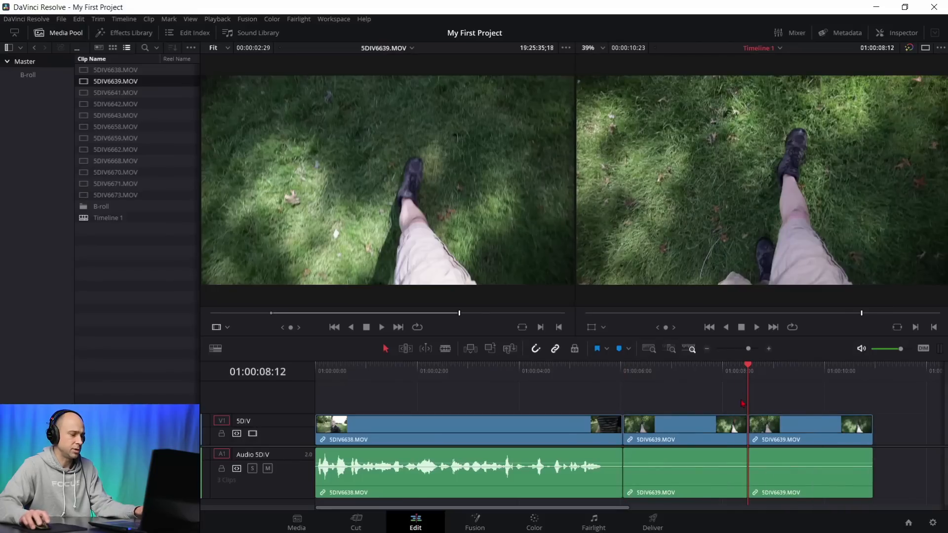
key("ctrl+z")
key("ctrl+z")
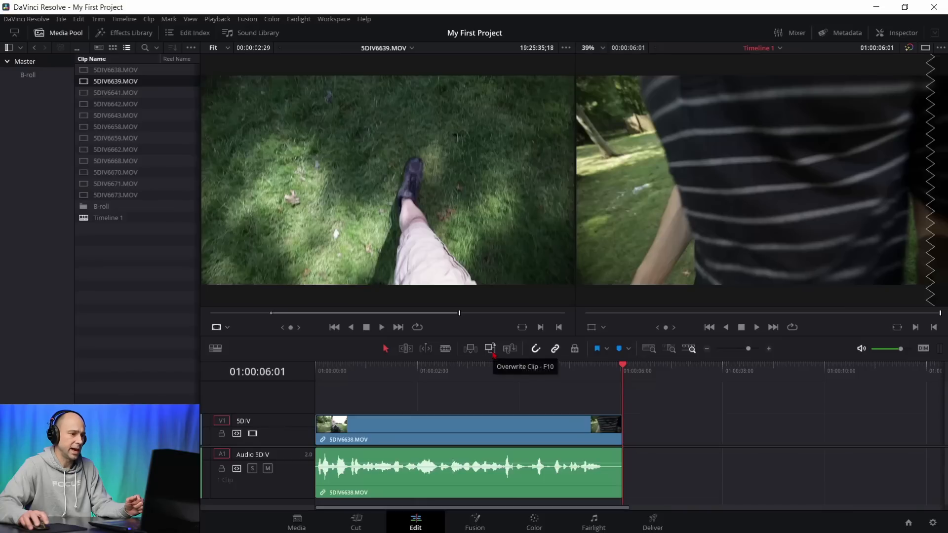
Step: Try overwriting part of the timeline clip with the marked 5DIV6639.MOV range at 01:00:02:08, and undo it
left_click(434, 370)
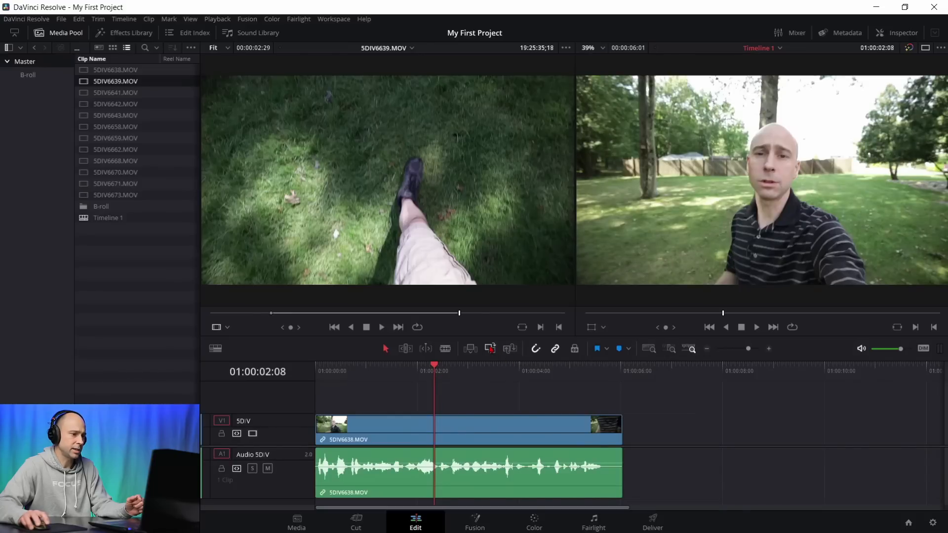
left_click(490, 348)
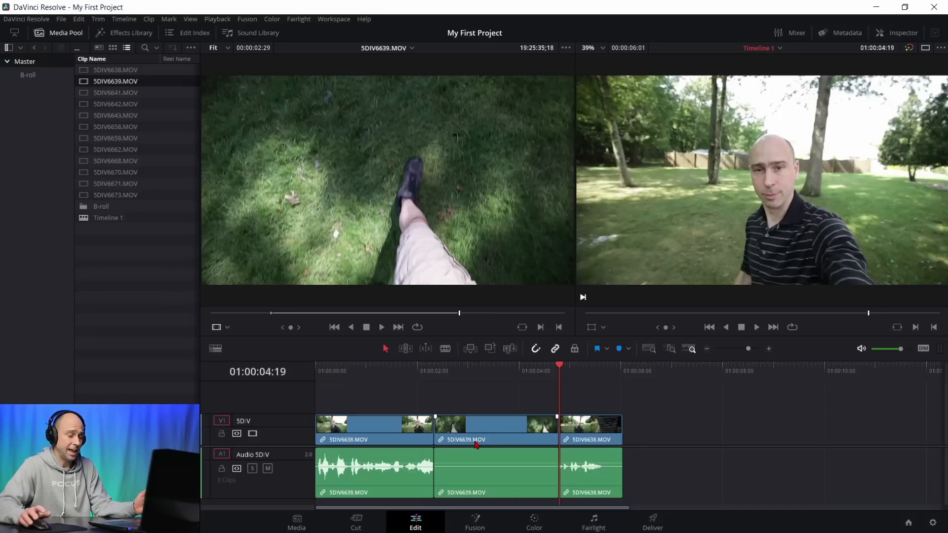
key("ctrl+z")
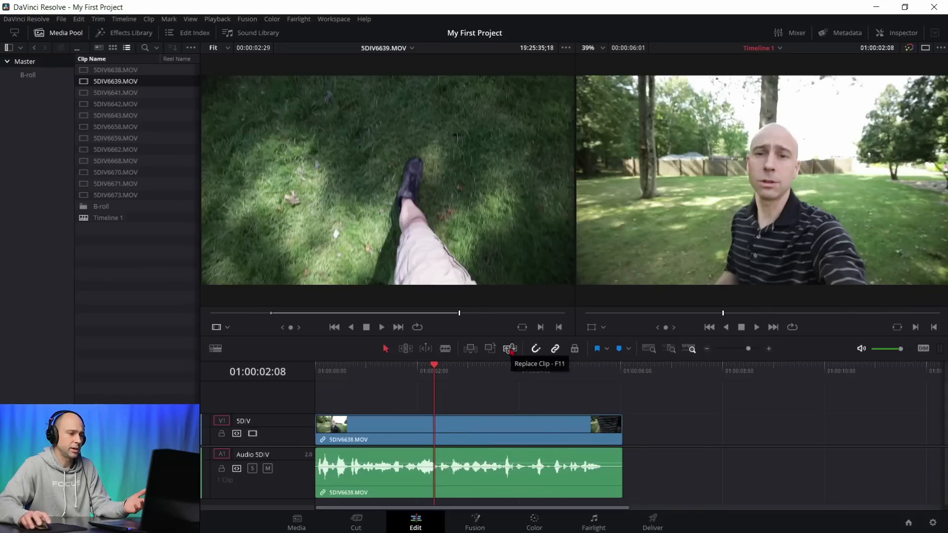
Step: Try replacing footage in the timeline clip with 5DIV6639.MOV at 01:00:02:08, undo it, and try placing only its video after the clip
left_click(482, 431)
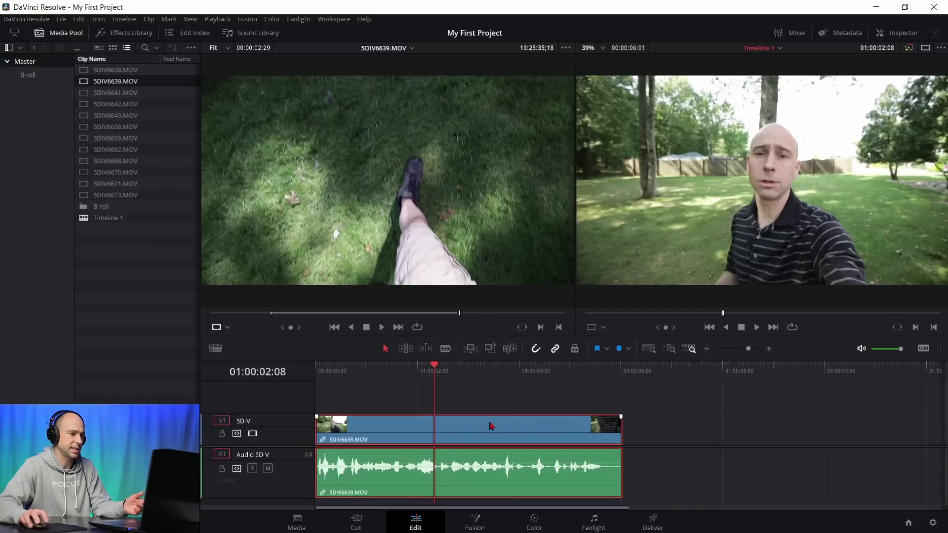
left_click(508, 349)
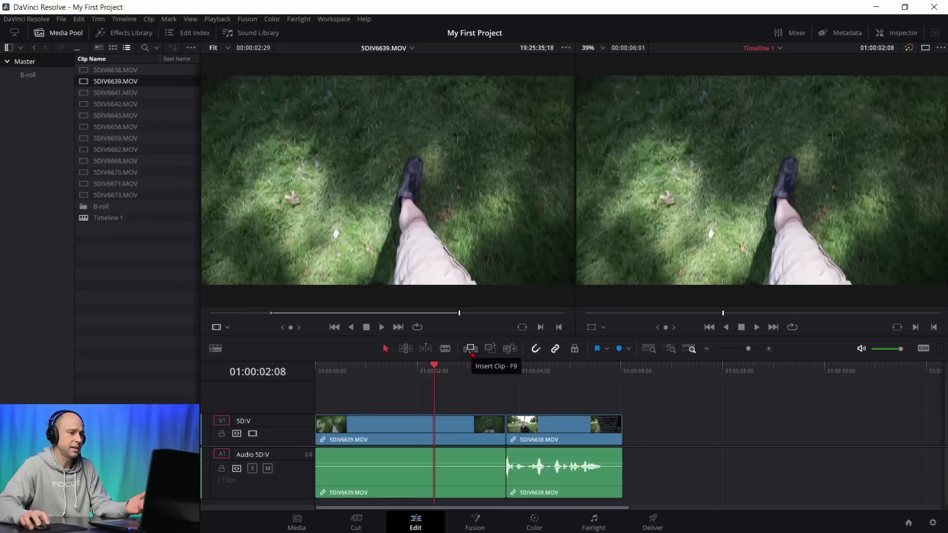
key("ctrl+z")
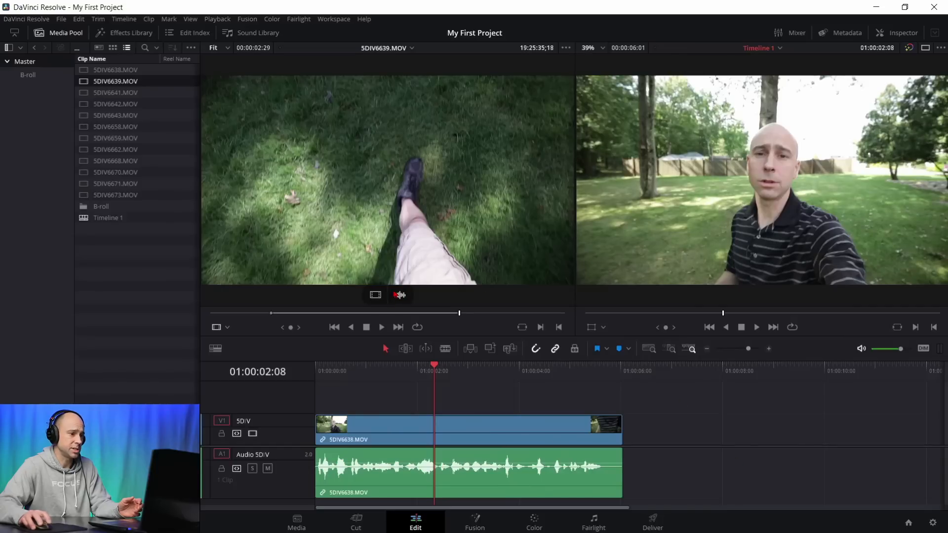
left_click_drag(376, 295, 654, 440)
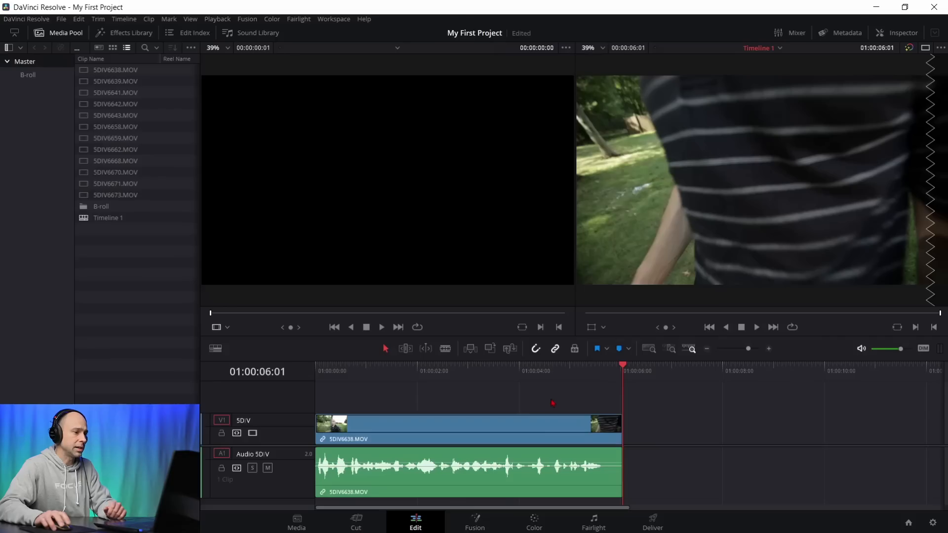
Step: Select the timeline clip 5DIV6638.MOV and show its Transform settings in the Inspector
left_click(464, 424)
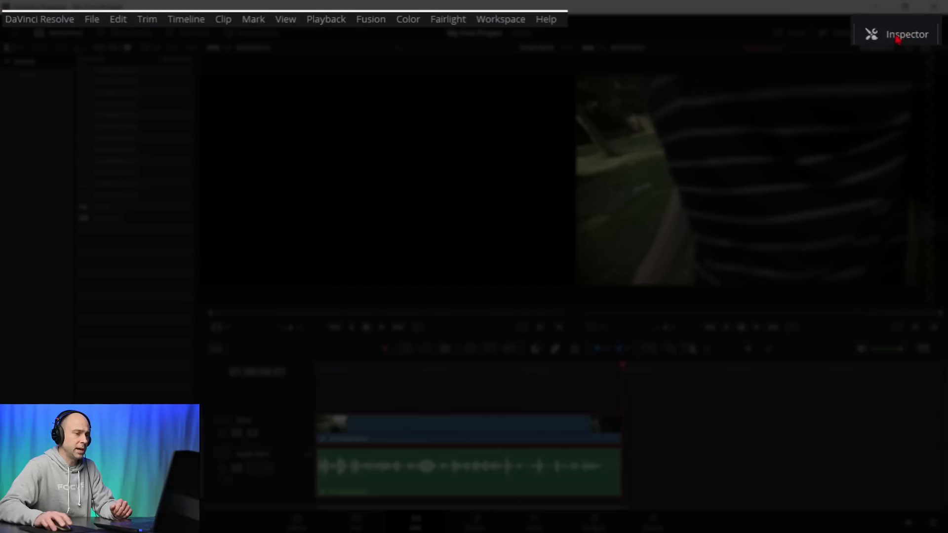
left_click(898, 40)
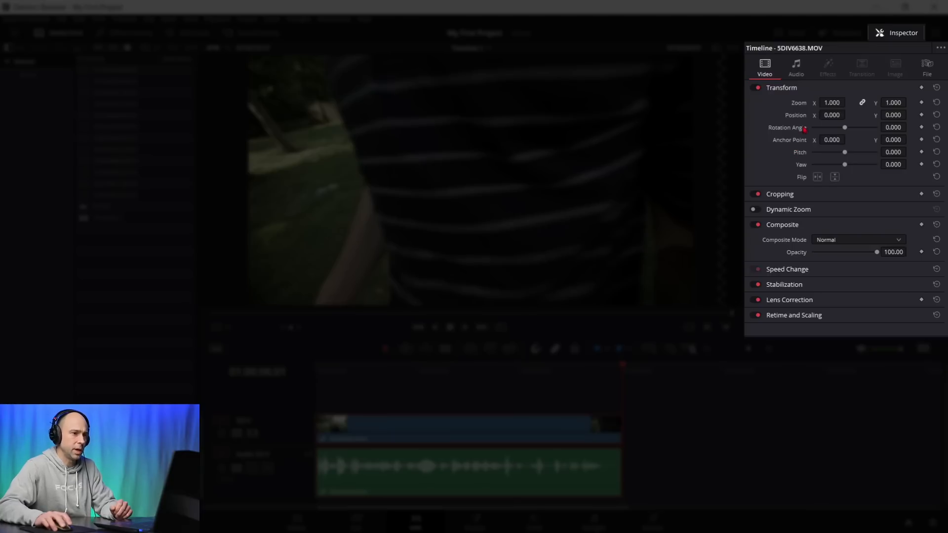
left_click(776, 89)
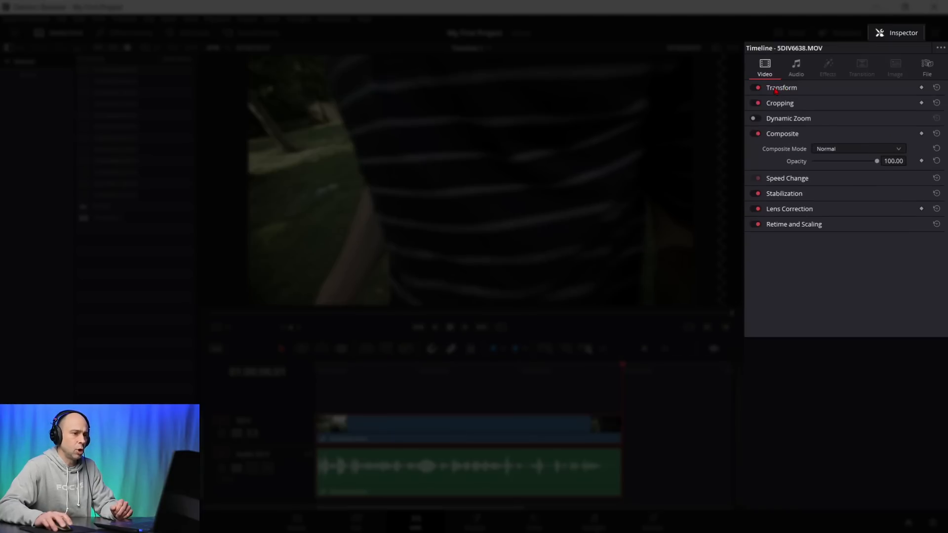
left_click(776, 89)
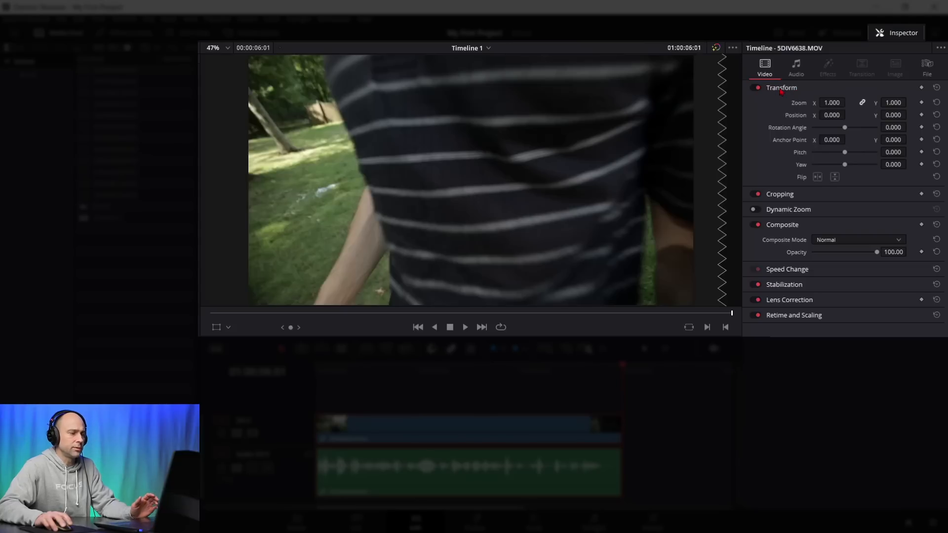
Step: Try zoom 1.280, position -16/-14, rotation 140.150, pitch -0.859, yaw -0.927 and both flips, change zoom to 0.910, and reset the clip's transform
left_click_drag(834, 103, 839, 136)
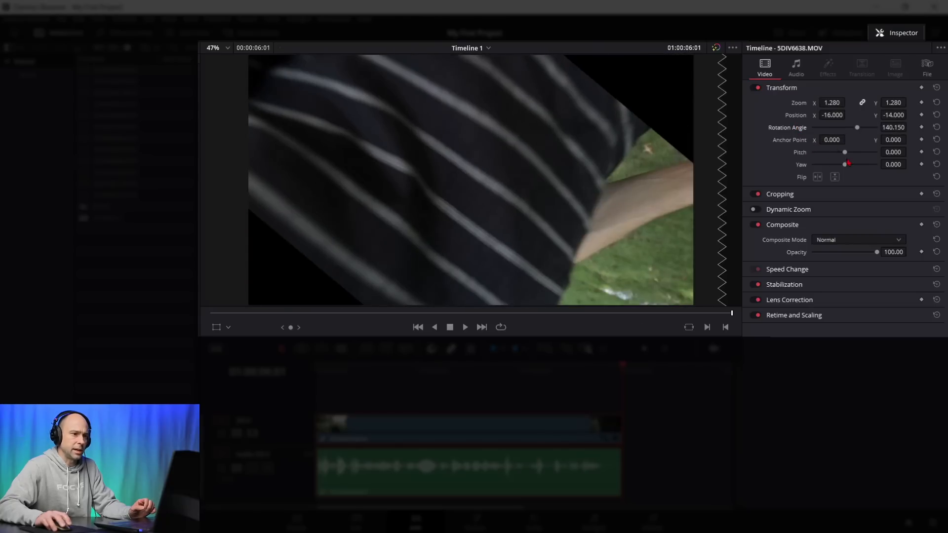
left_click_drag(847, 152, 829, 186)
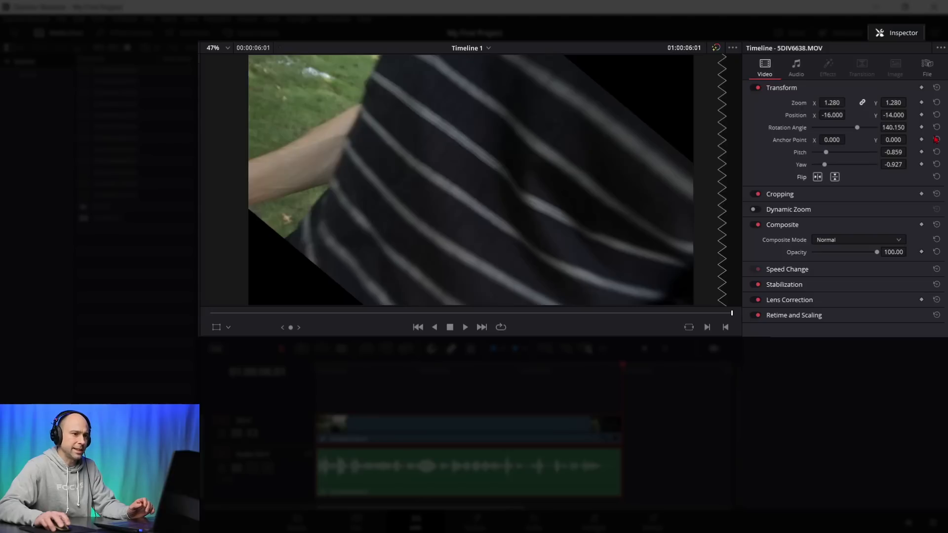
mouse_move(879, 105)
left_mouse_down()
mouse_move(869, 105)
mouse_move(889, 105)
left_mouse_up()
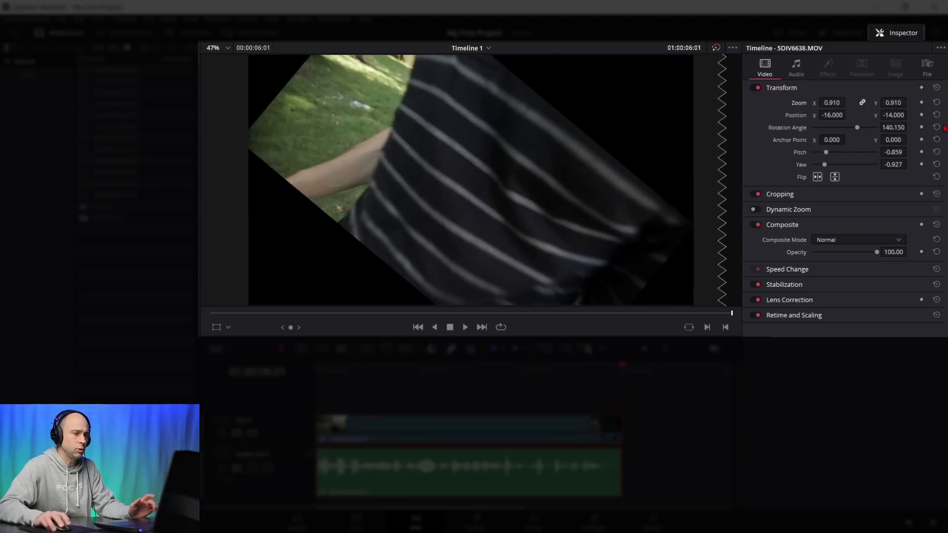
left_click(937, 102)
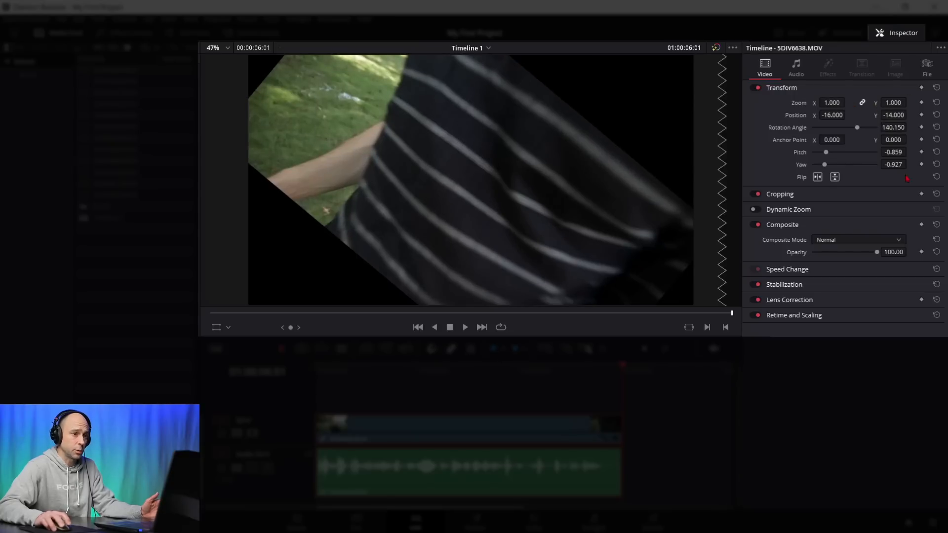
left_click(937, 88)
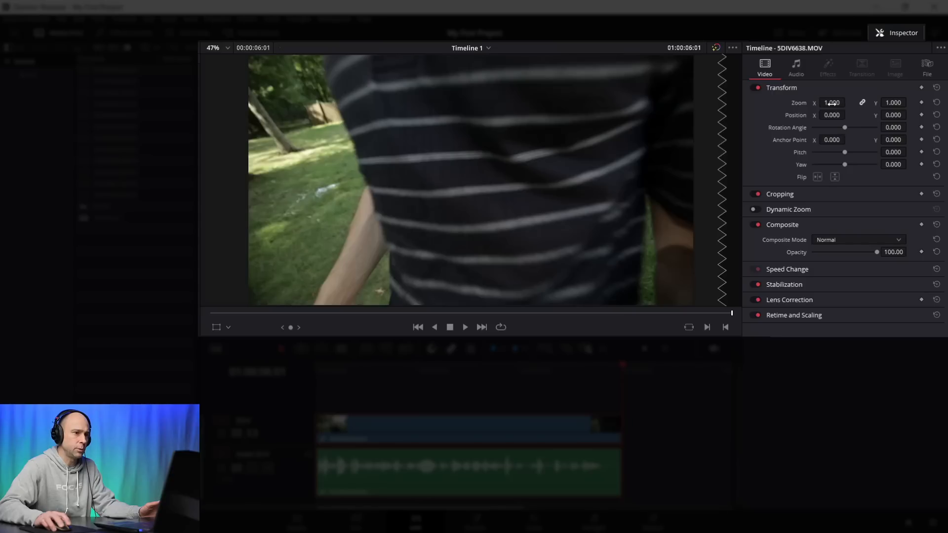
Step: Try a zoom of 0.940 and small pitch changes such as 0.029 on the clip, and reset all Transform values
left_click_drag(832, 103, 862, 103)
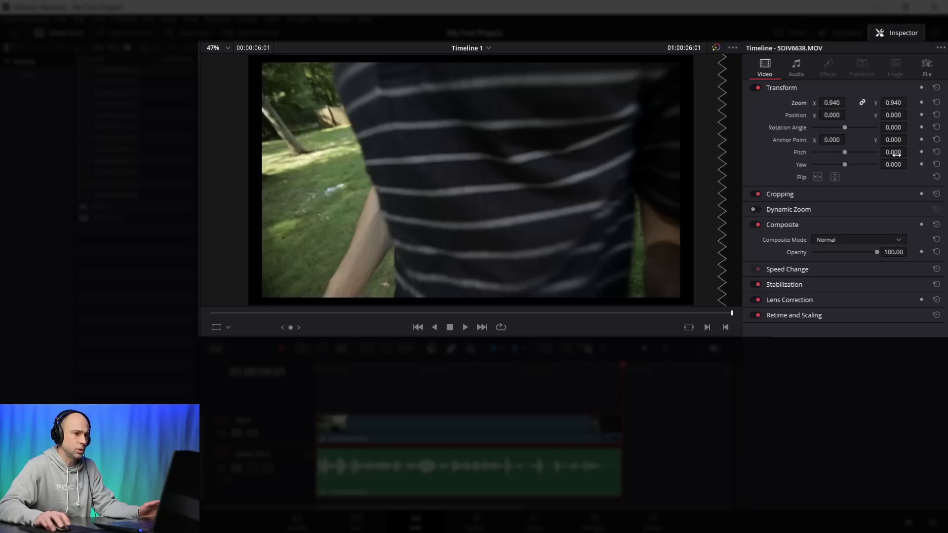
mouse_move(893, 153)
left_mouse_down()
mouse_move(910, 151)
mouse_move(896, 153)
left_mouse_up()
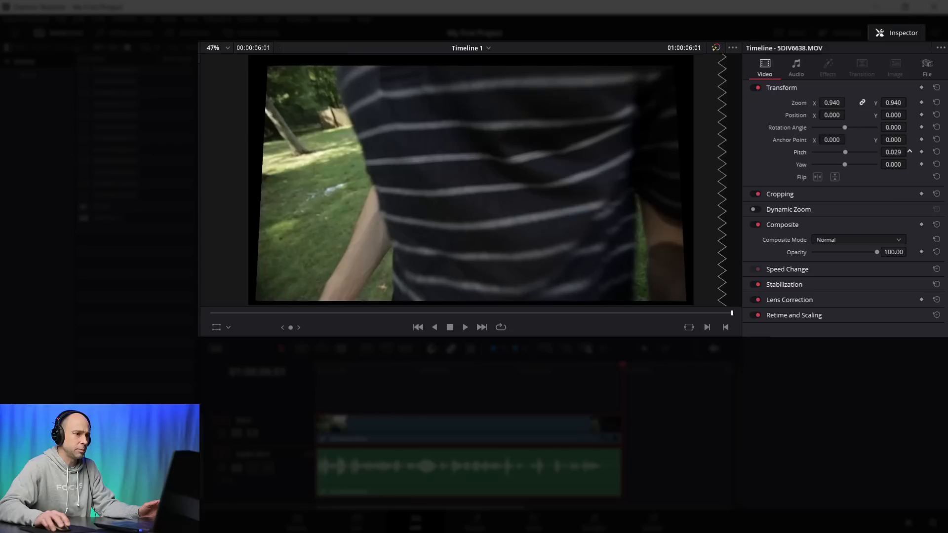
left_click_drag(895, 152, 895, 152)
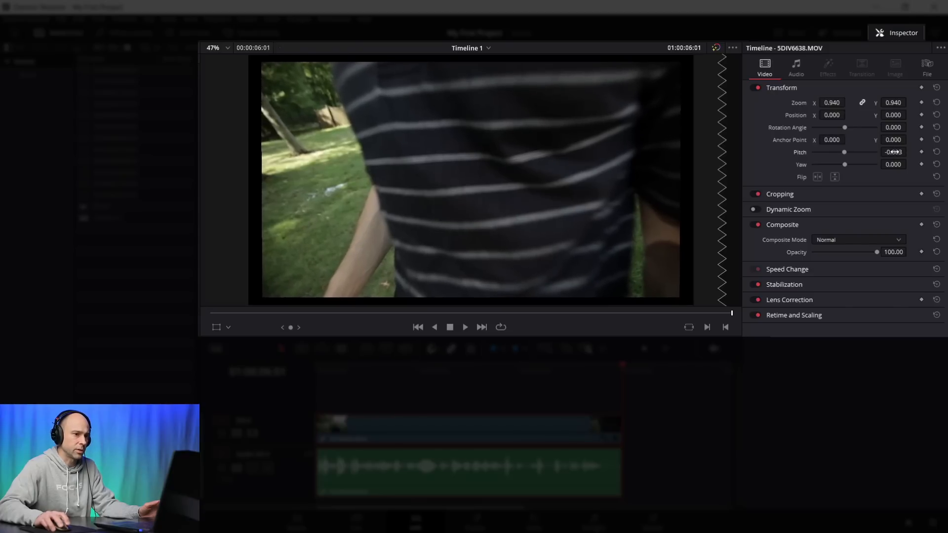
left_click(937, 88)
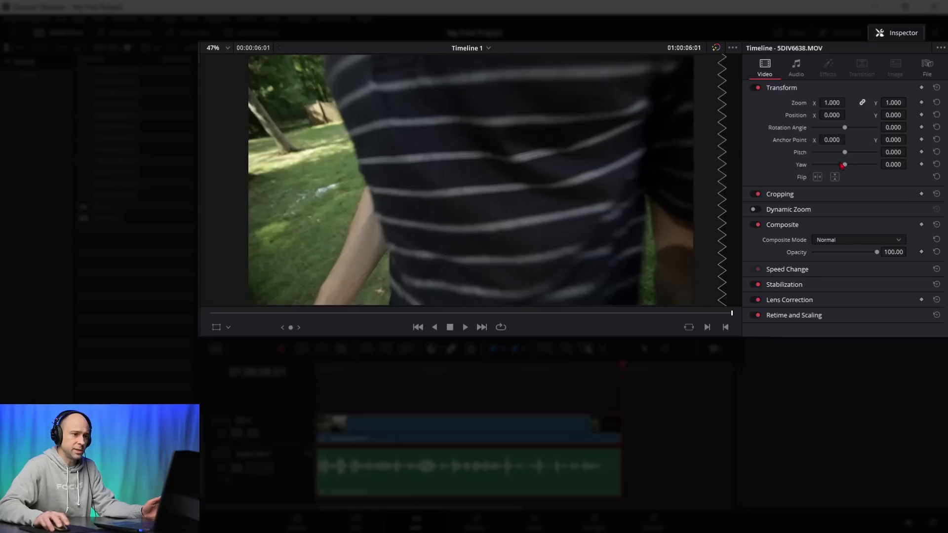
Step: Expand the clip's Cropping settings and enable Dynamic Zoom, keeping its ease on Linear
left_click(788, 195)
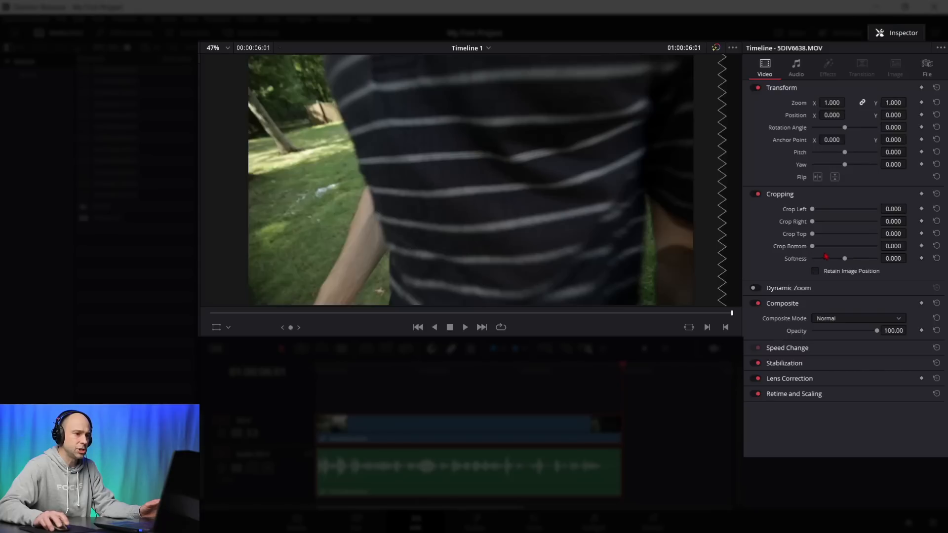
left_click(790, 290)
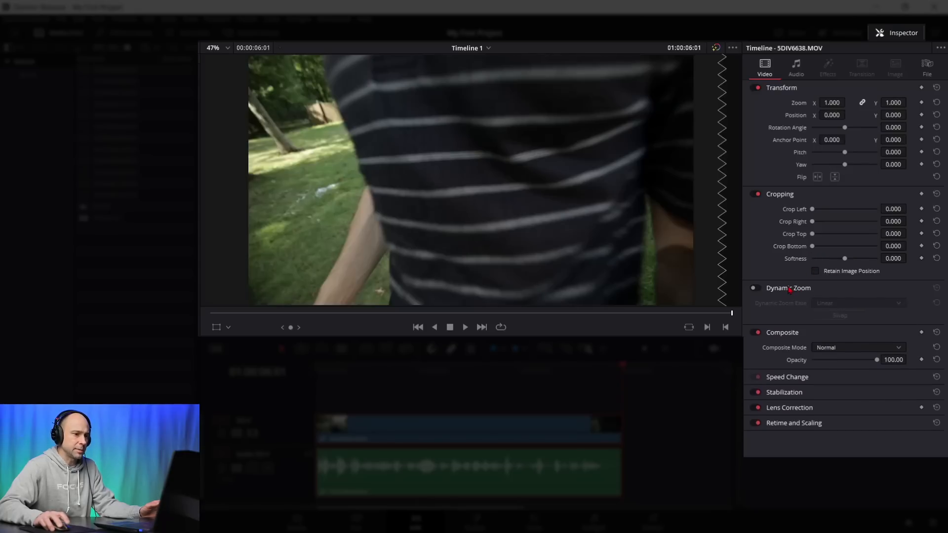
left_click(755, 290)
left_click(834, 304)
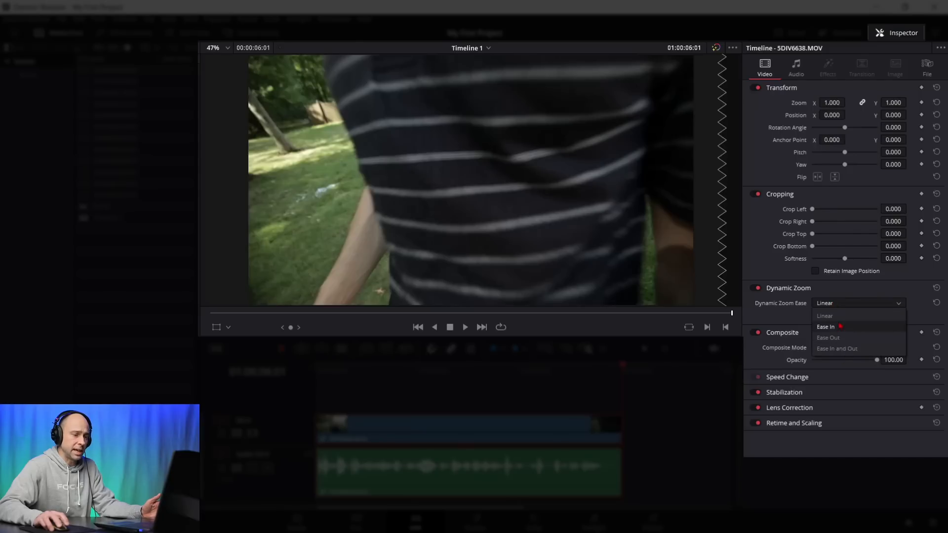
left_click(842, 303)
left_click(789, 288)
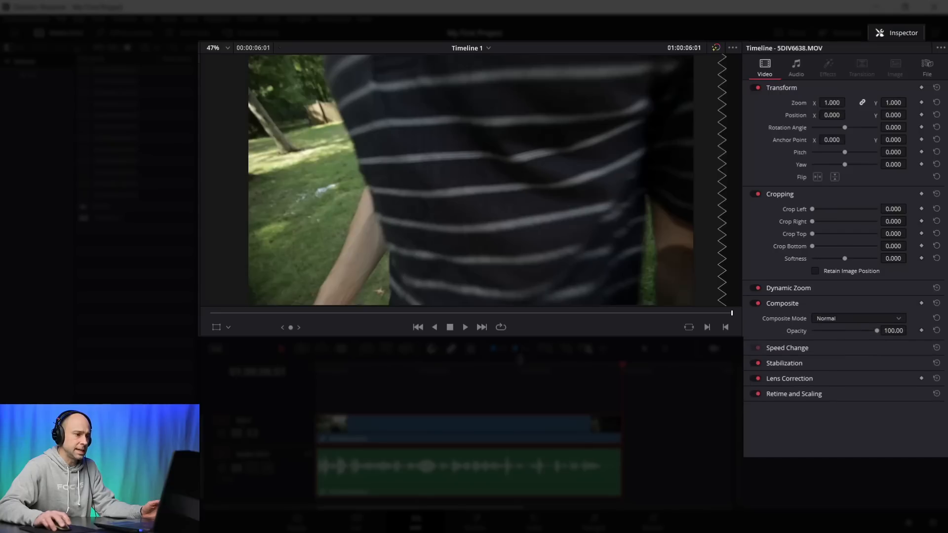
Step: Play the timeline clip from 01:00:00:18 to preview the Dynamic Zoom effect
left_click(354, 370)
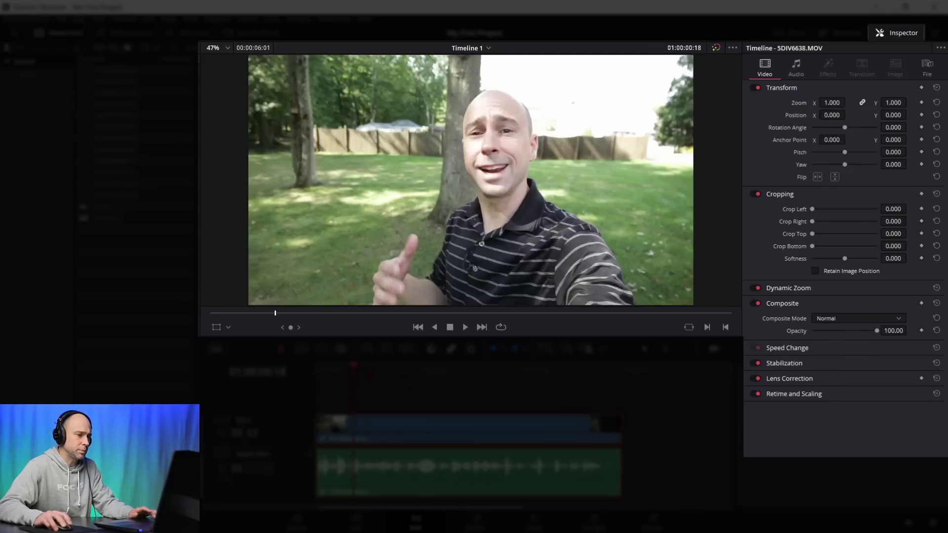
key("space")
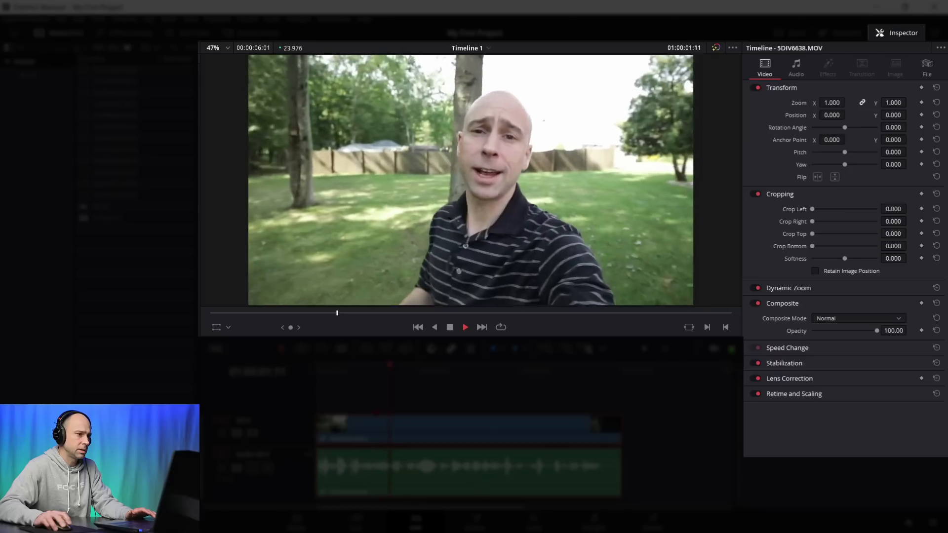
key("space")
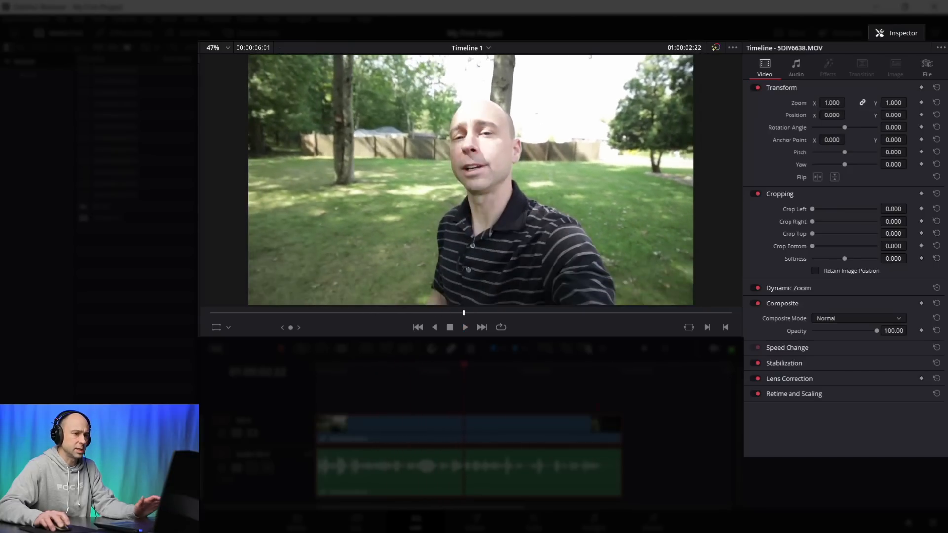
Step: Expand the Dynamic Zoom settings and look through the available composite modes, keeping the clip on Normal
left_click(804, 290)
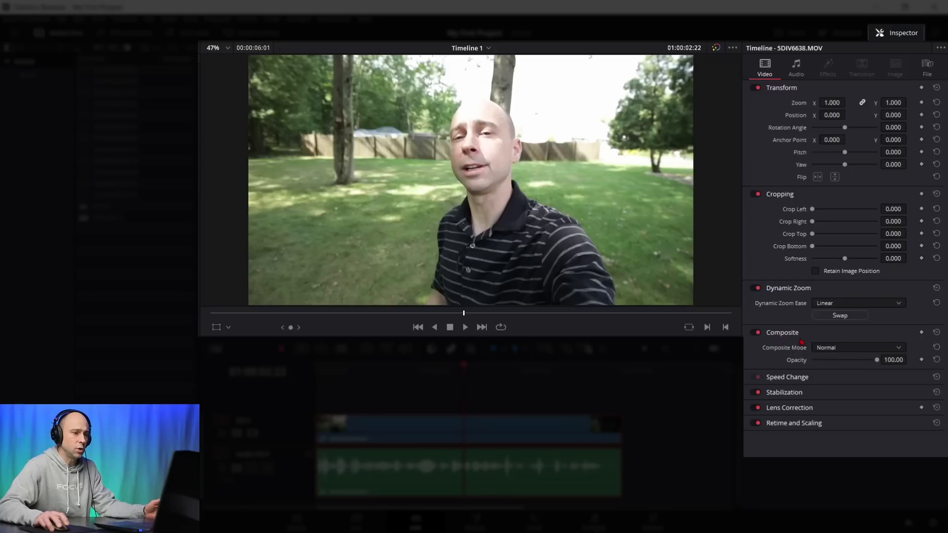
left_click(836, 348)
scroll(854, 424, "down", 3)
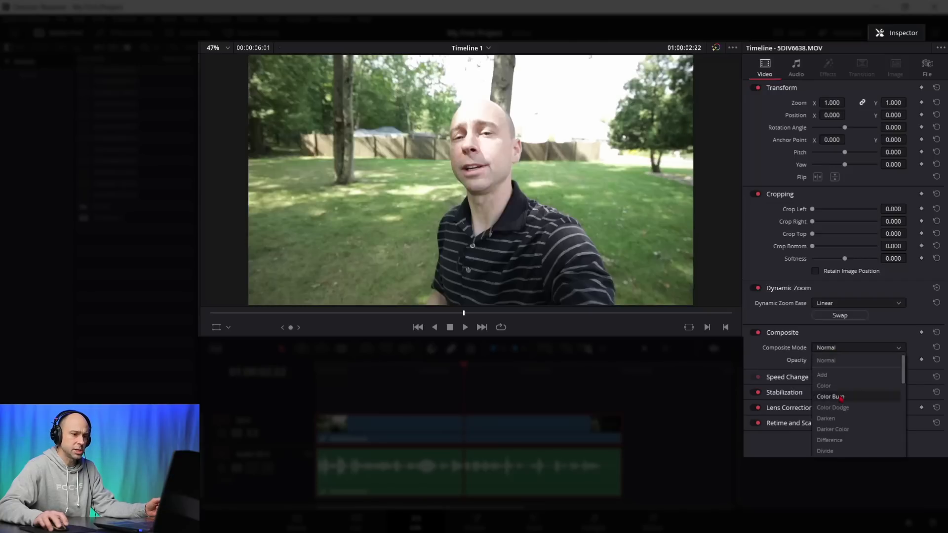
scroll(854, 431, "down", 5)
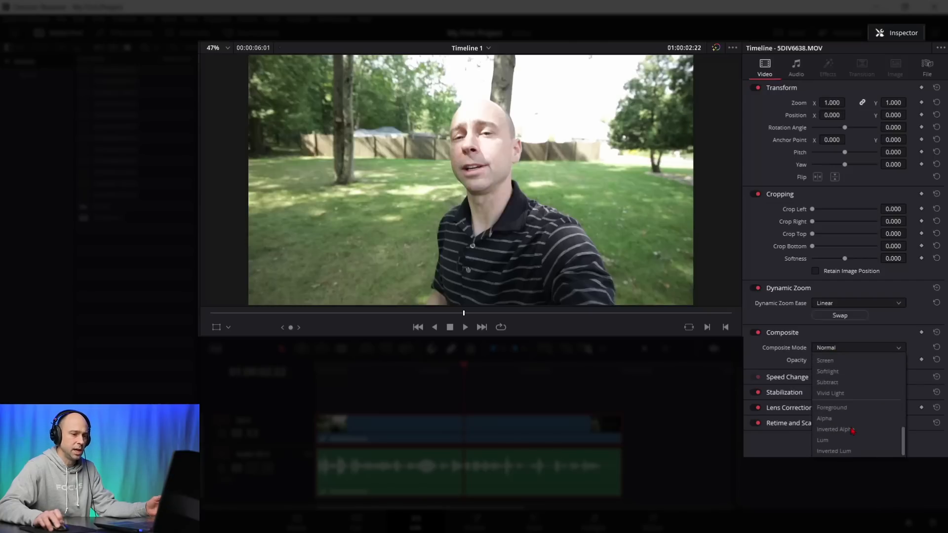
scroll(859, 405, "up", 8)
left_click(887, 359)
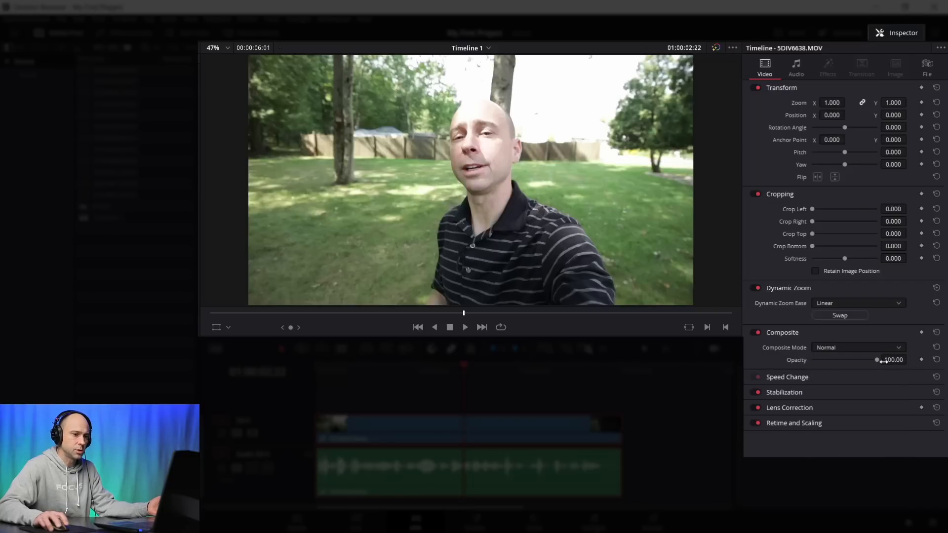
Step: Review the clip's Speed Change, Stabilization, Lens Correction, and Retime and Scaling settings, collapsing each section after viewing it
left_click(807, 378)
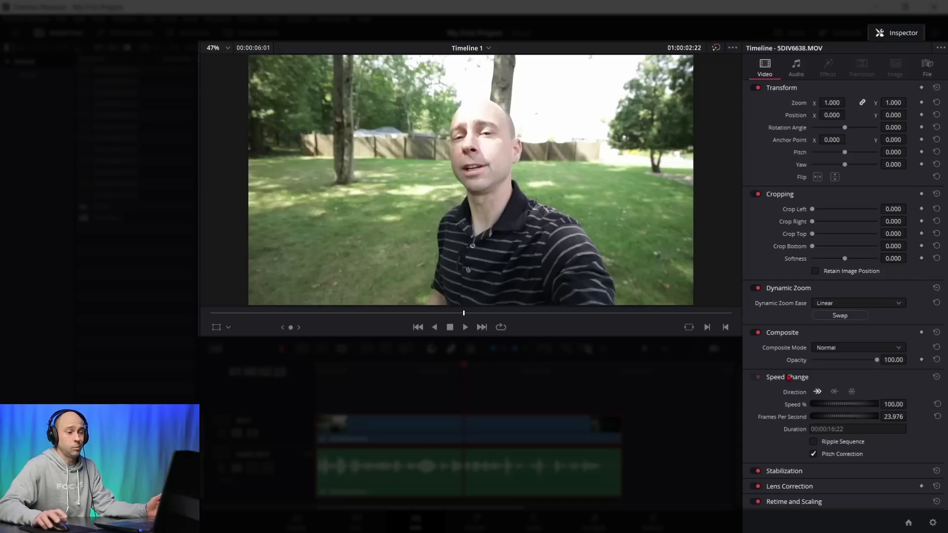
left_click(790, 378)
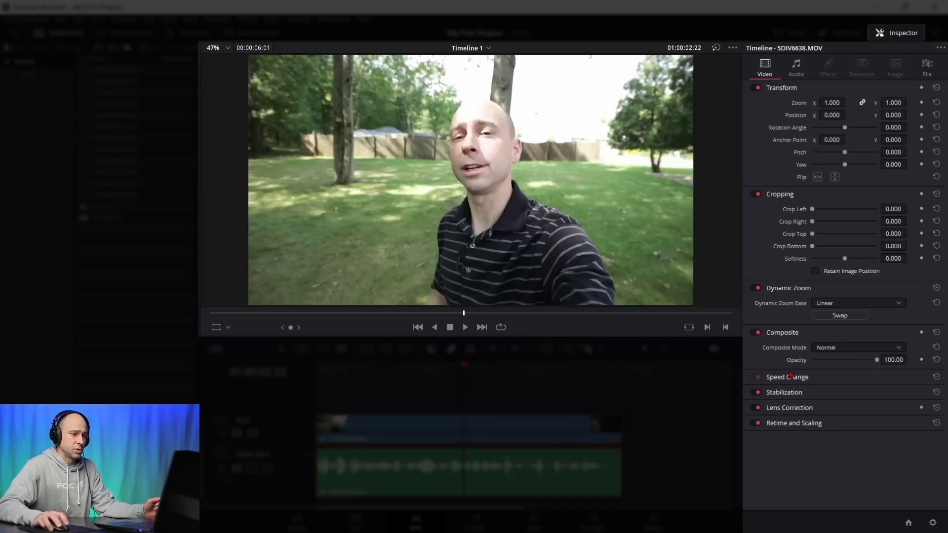
left_click(784, 393)
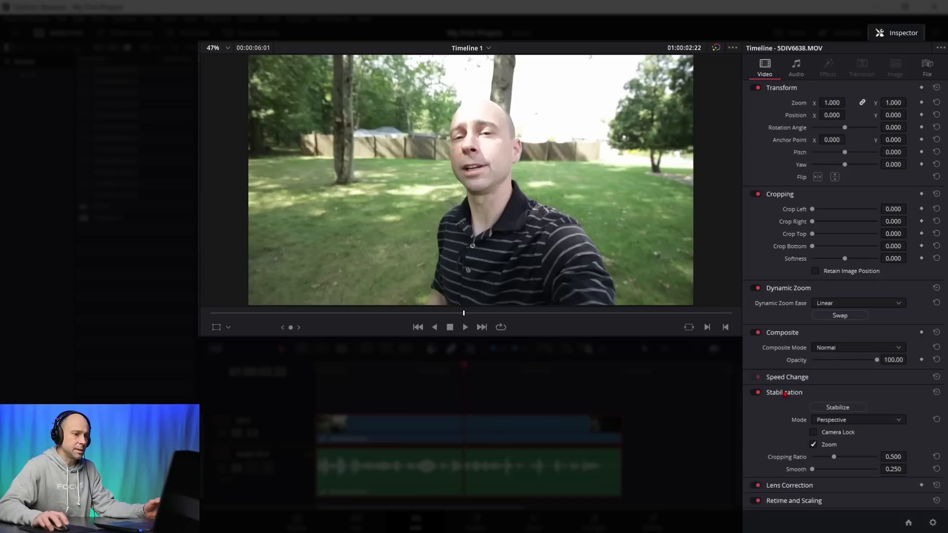
scroll(783, 395, "down", 1)
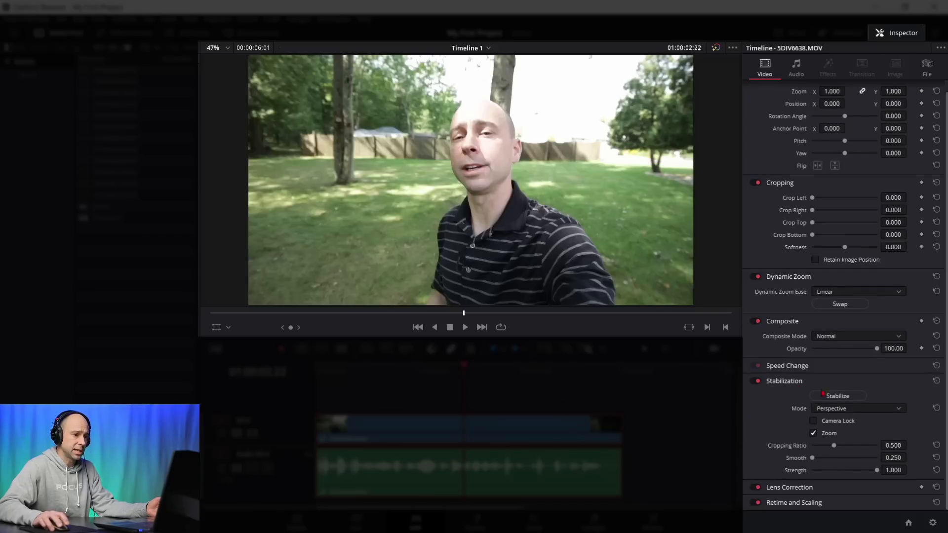
left_click(792, 382)
left_click(793, 408)
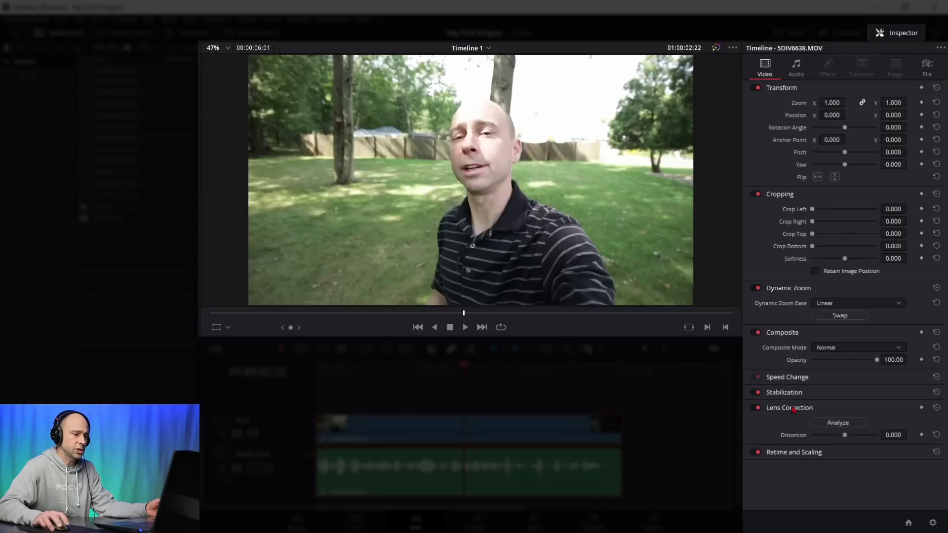
left_click(793, 409)
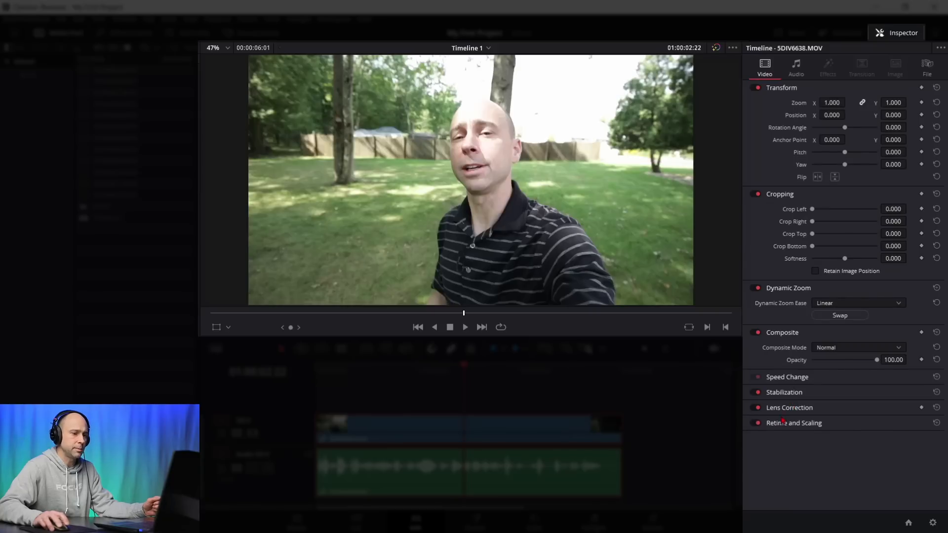
left_click(783, 422)
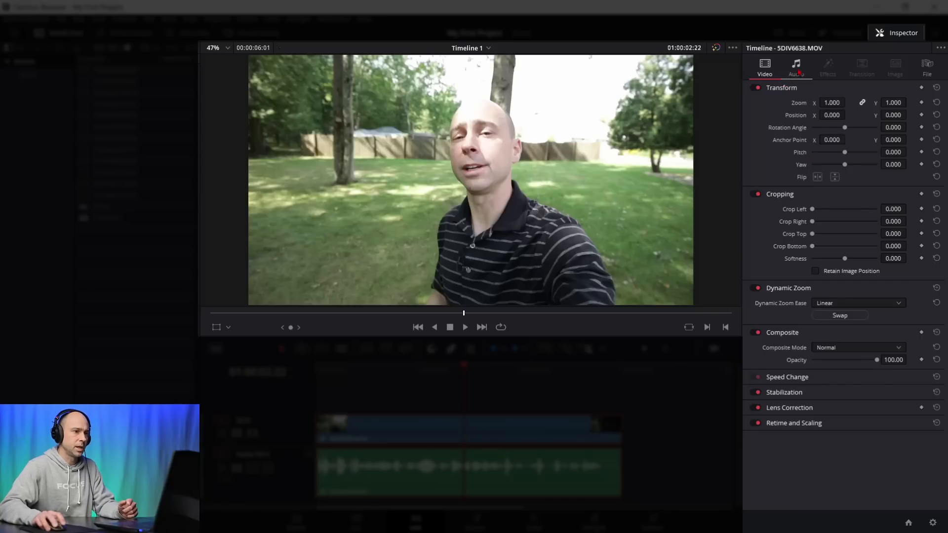
Step: Review the clip's audio and file properties, switching the Equalizer on and off again, and close the Inspector
left_click(796, 69)
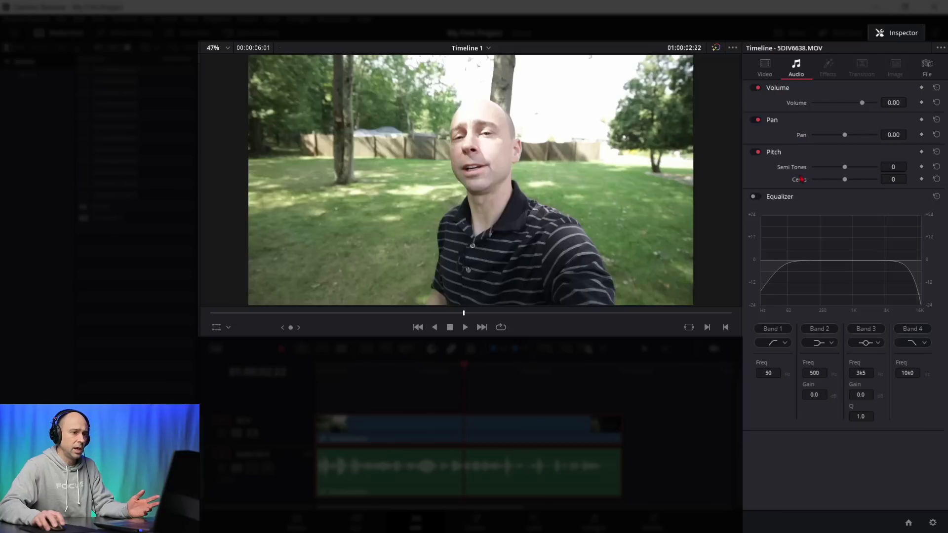
left_click(755, 197)
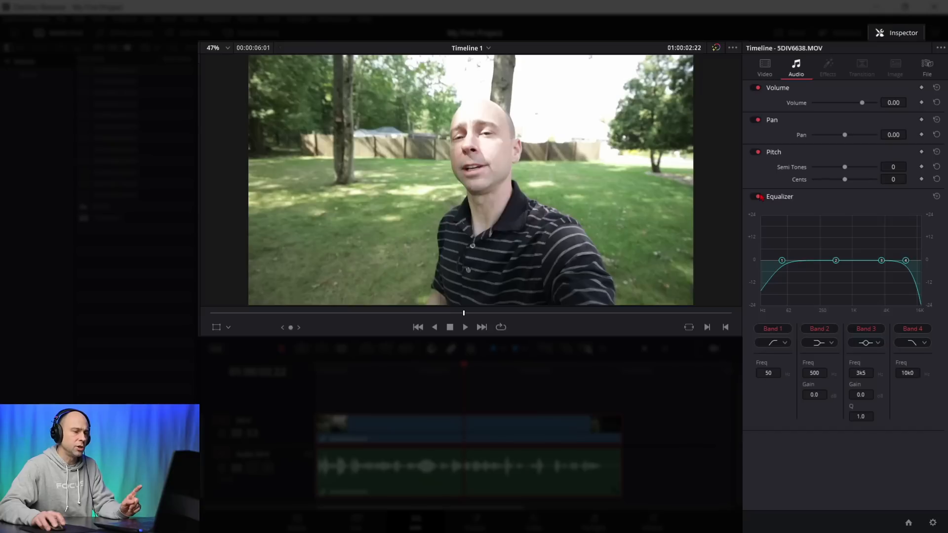
left_click(756, 197)
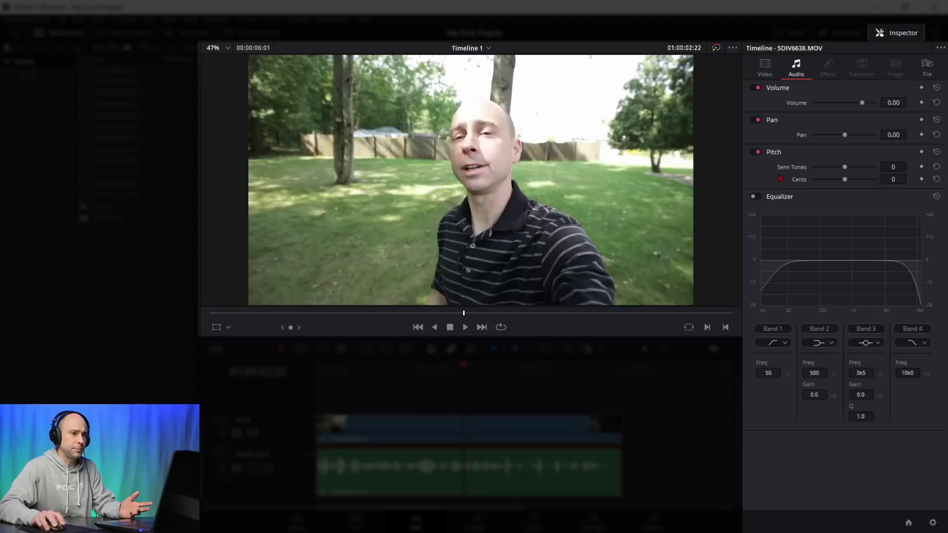
left_click(926, 66)
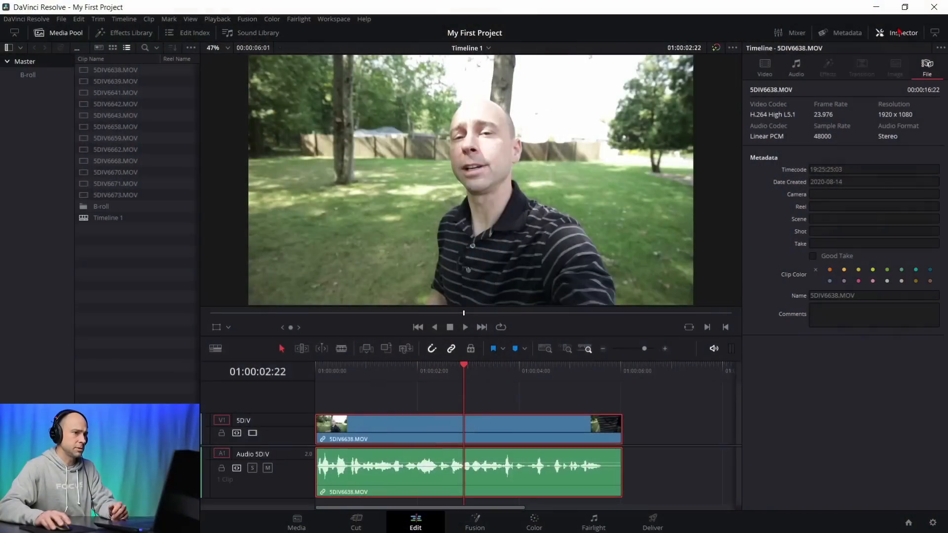
left_click(900, 33)
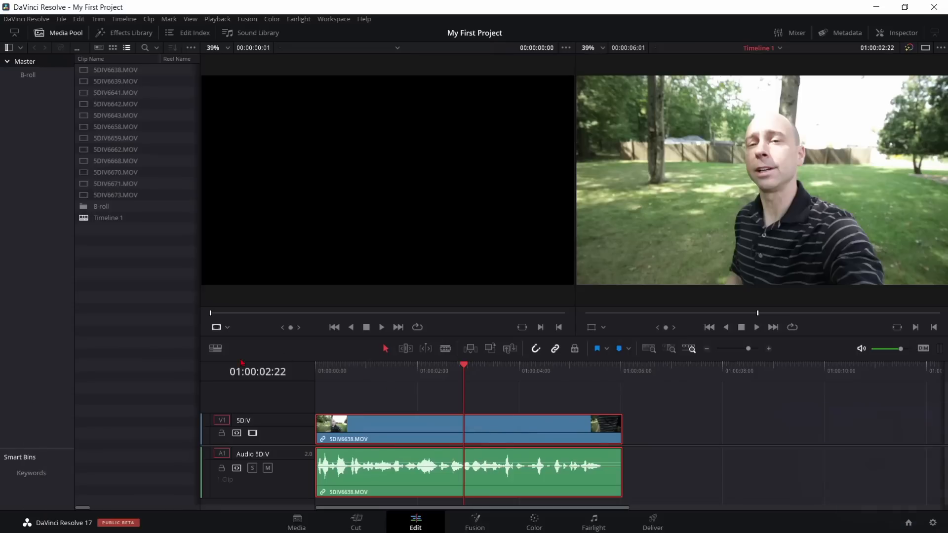
Step: Slightly reduce the video track height in the timeline view options and close the options
left_click(217, 350)
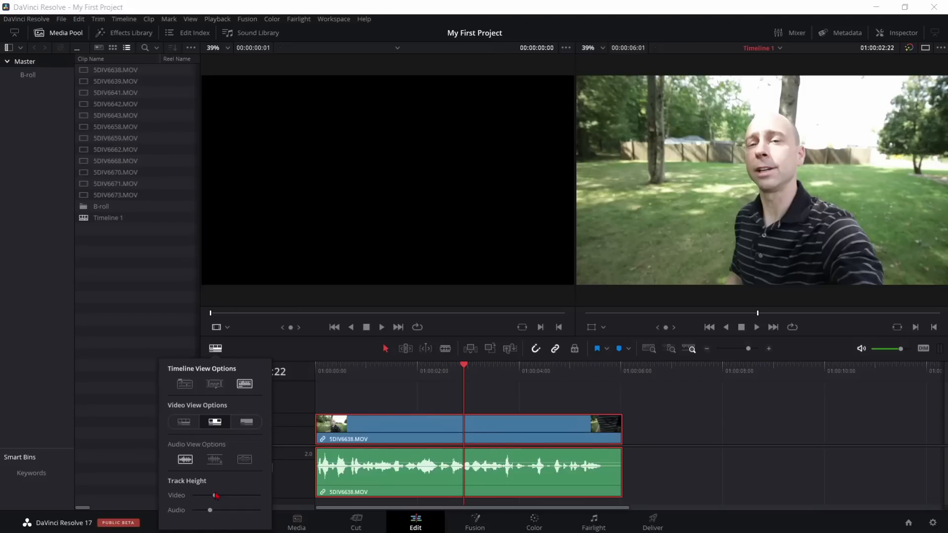
mouse_move(216, 496)
left_mouse_down()
mouse_move(179, 496)
mouse_move(213, 496)
left_mouse_up()
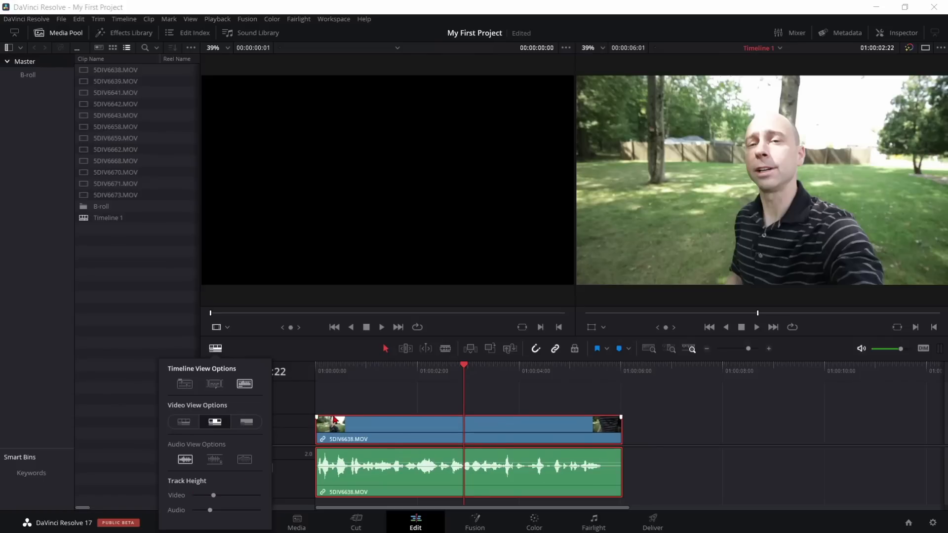
left_click(328, 424)
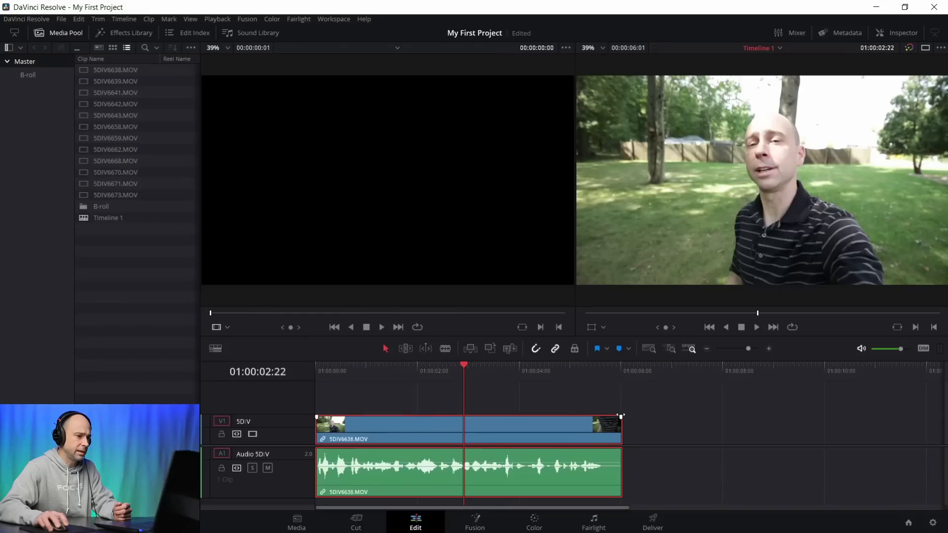
Step: Add a fade-out to the end of the timeline's video clip and preview it from 01:00:04:07
left_click_drag(621, 417, 554, 417)
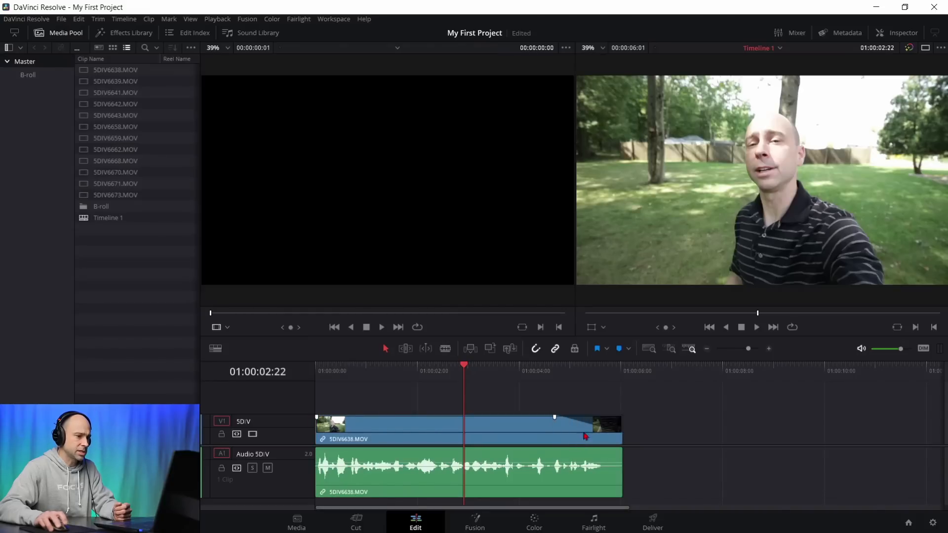
left_click(534, 369)
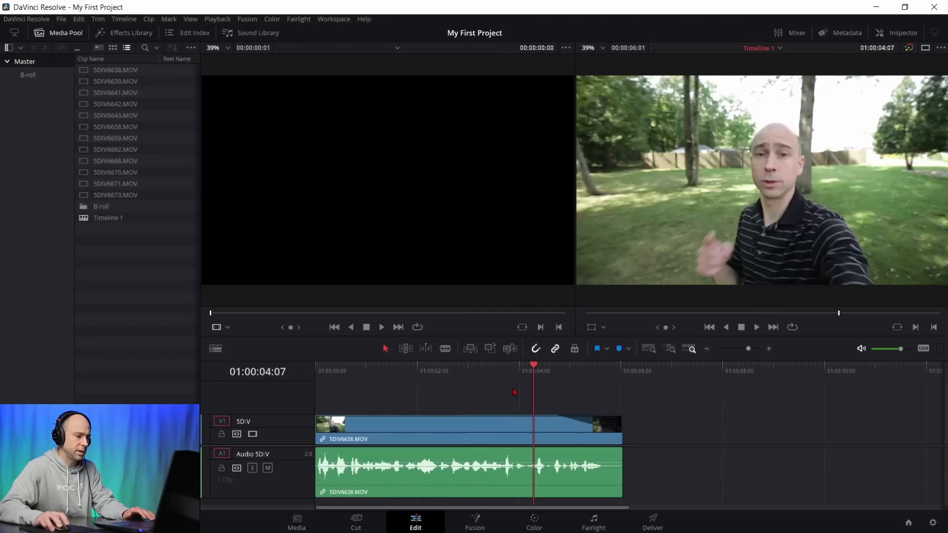
key("space")
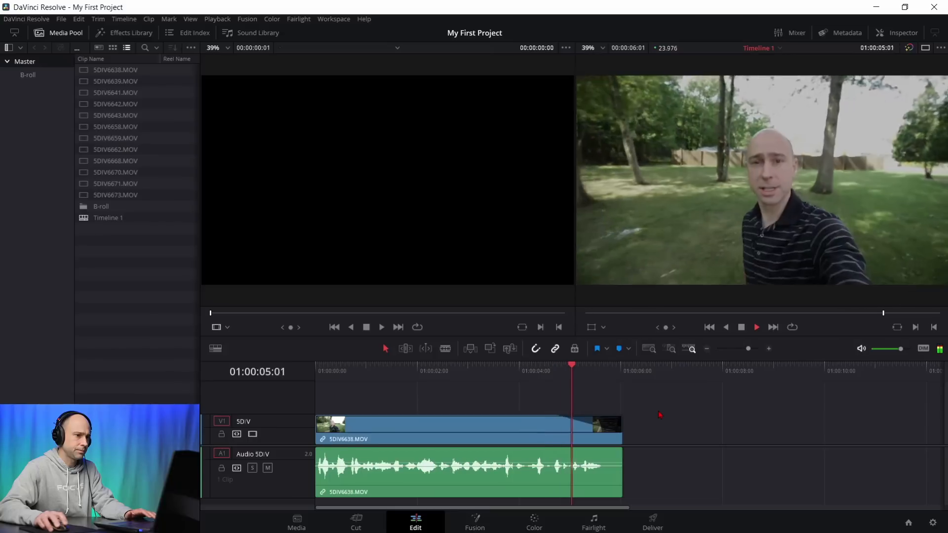
key("space")
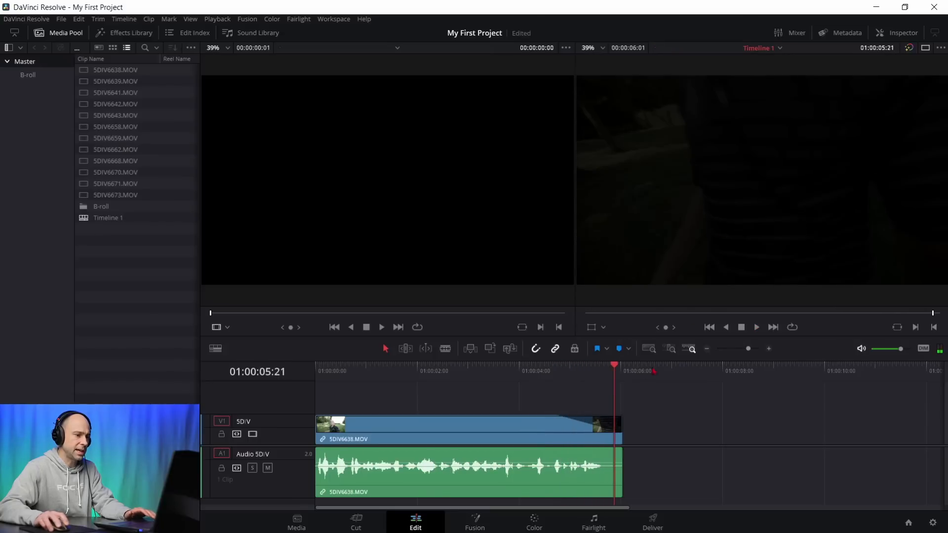
key("Down")
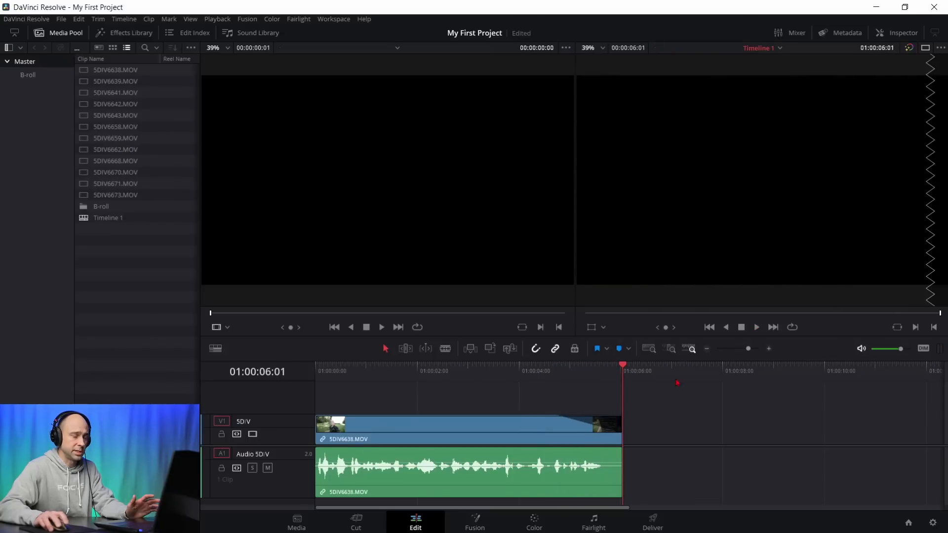
Step: Lengthen the video fade-out to 01:11 and remove the fade from the clip's end
mouse_move(554, 417)
left_mouse_down()
mouse_move(575, 417)
mouse_move(549, 417)
left_mouse_up()
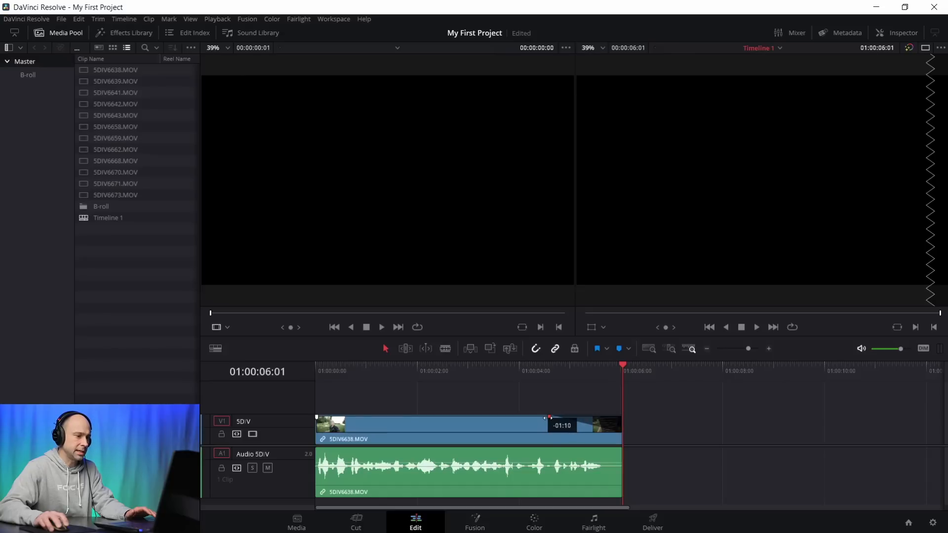
left_click_drag(550, 417, 548, 417)
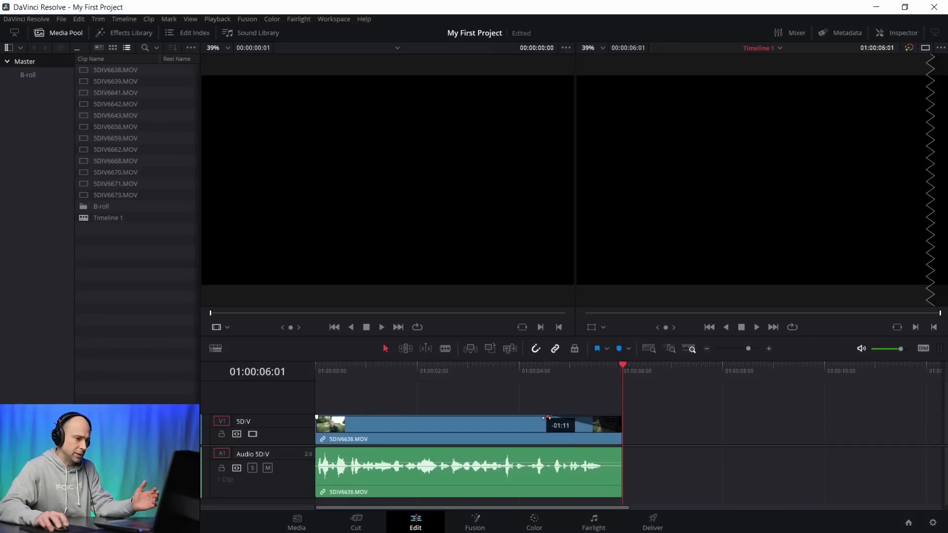
left_click_drag(548, 417, 621, 418)
Step: Try extending the end of the timeline clip and trim it back to a duration of 00:00:05:18
left_click(537, 426)
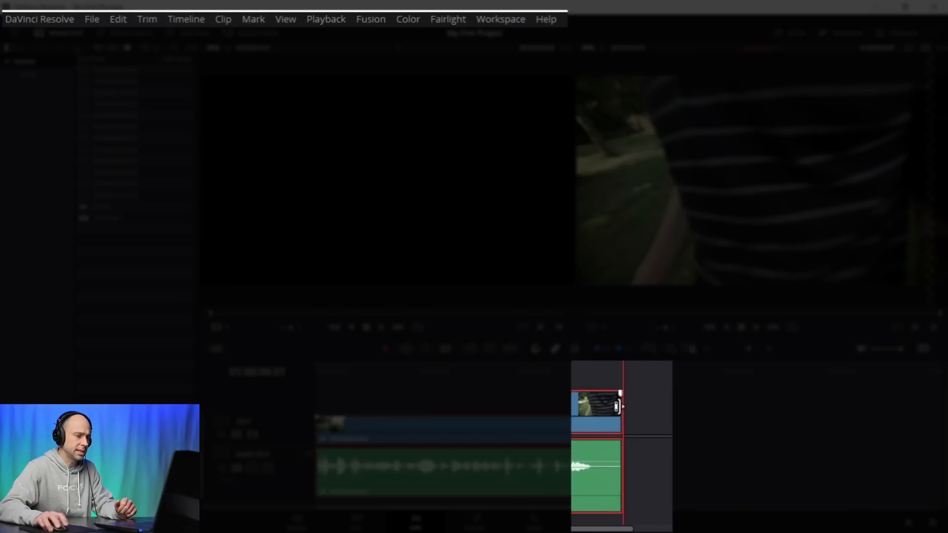
left_click_drag(622, 424, 763, 425)
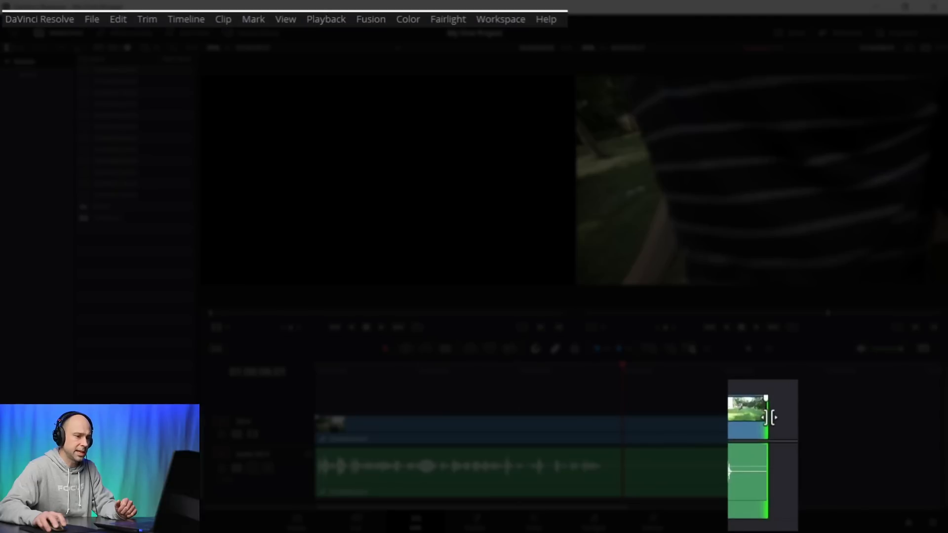
left_click_drag(767, 424, 608, 433)
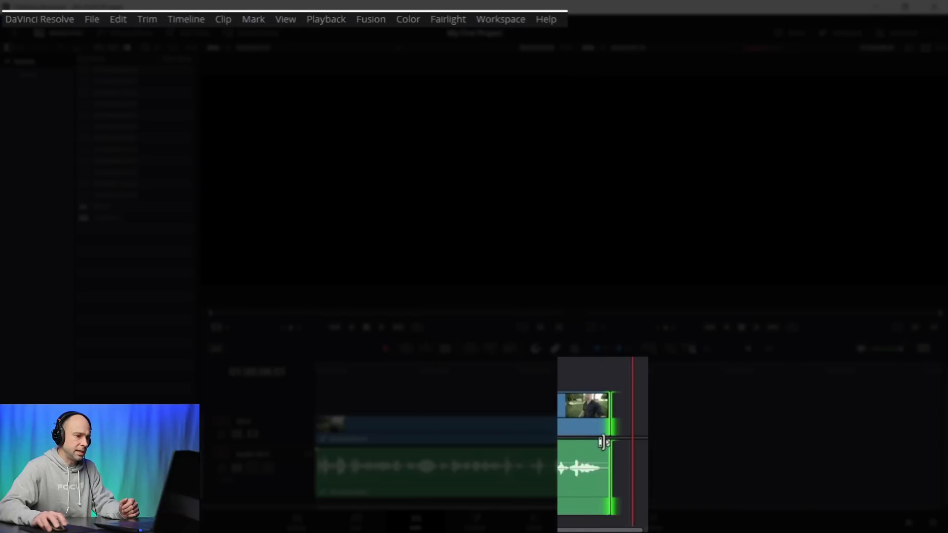
Step: Add a long fade-out to the end of the clip's audio and play the timeline to hear it
left_click_drag(607, 450, 492, 457)
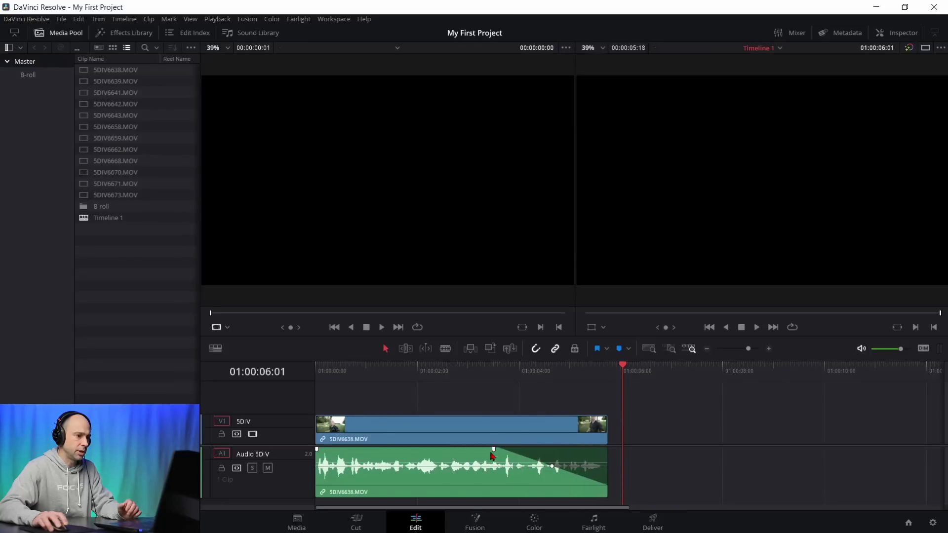
left_click(457, 367)
key("space")
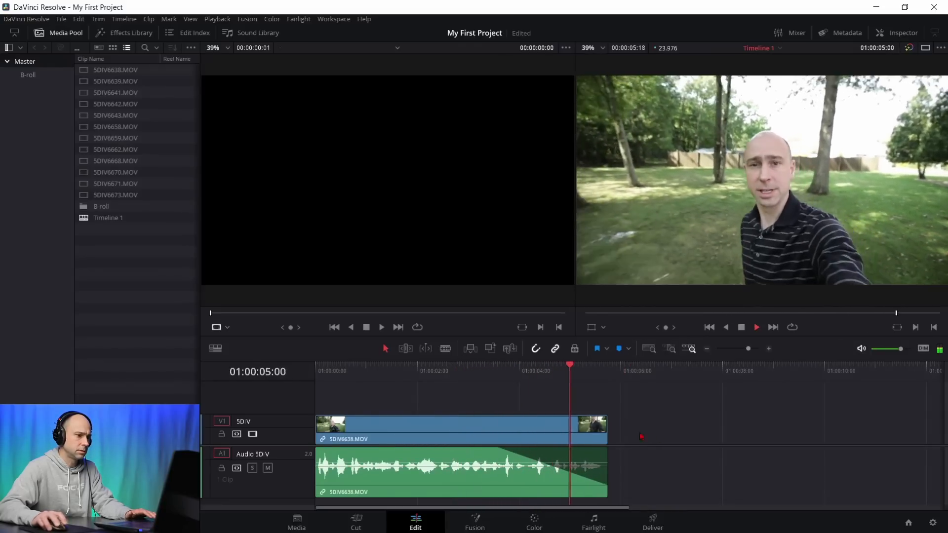
Step: Try different lengths and curve shapes for the audio fade-out, and remove the fade from the clip's end
left_click_drag(493, 449, 509, 446)
key("ctrl+z")
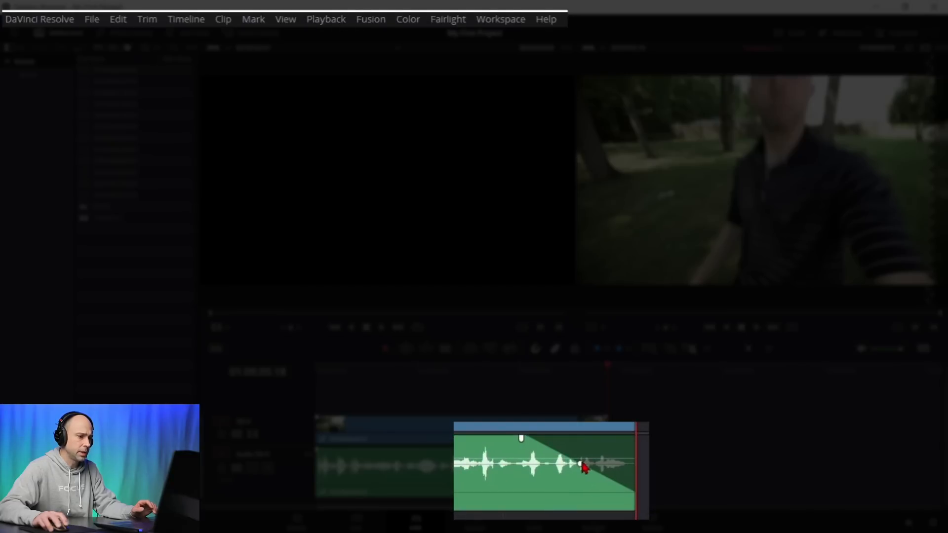
left_click(582, 470)
left_click_drag(581, 464, 581, 465)
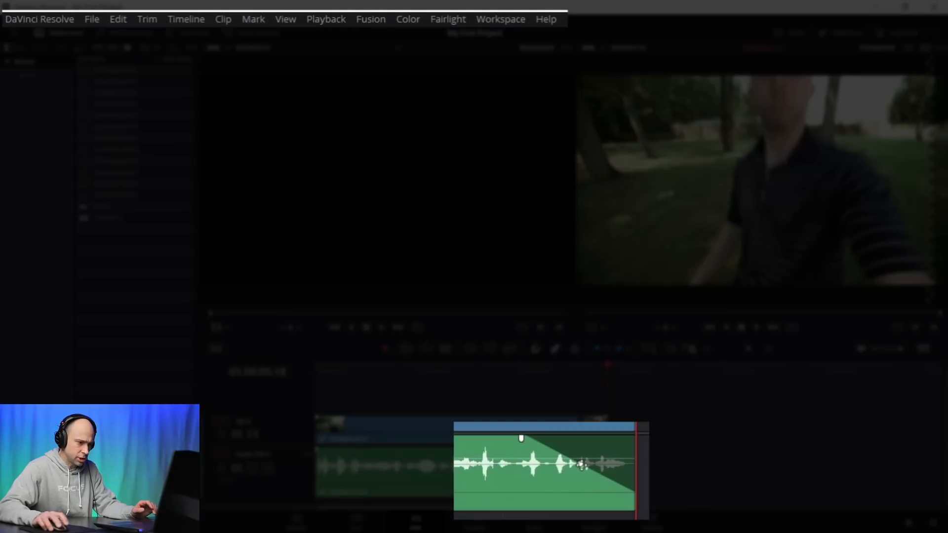
mouse_move(582, 464)
left_mouse_down()
mouse_move(586, 477)
mouse_move(603, 450)
mouse_move(562, 474)
mouse_move(599, 455)
mouse_move(568, 452)
mouse_move(552, 465)
mouse_move(583, 451)
mouse_move(552, 475)
mouse_move(591, 455)
mouse_move(568, 464)
left_mouse_up()
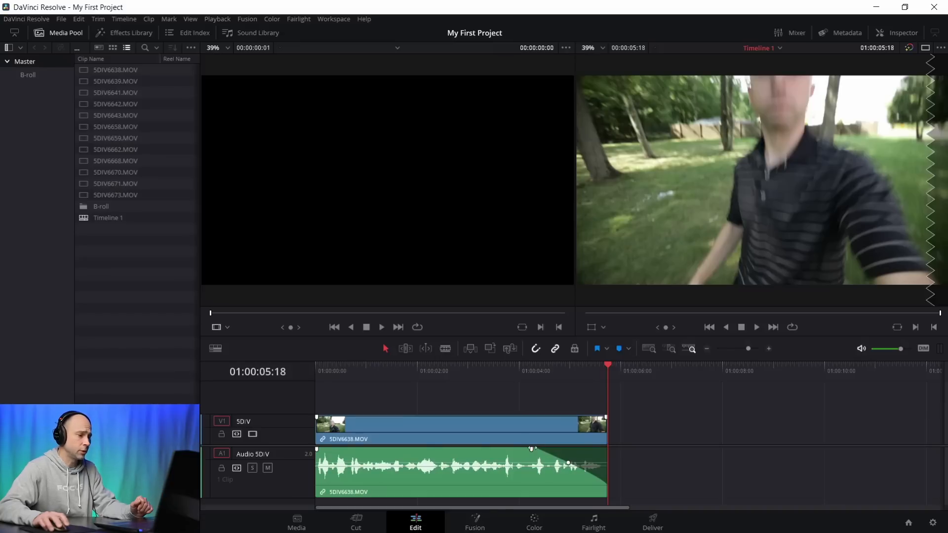
left_click_drag(531, 449, 607, 450)
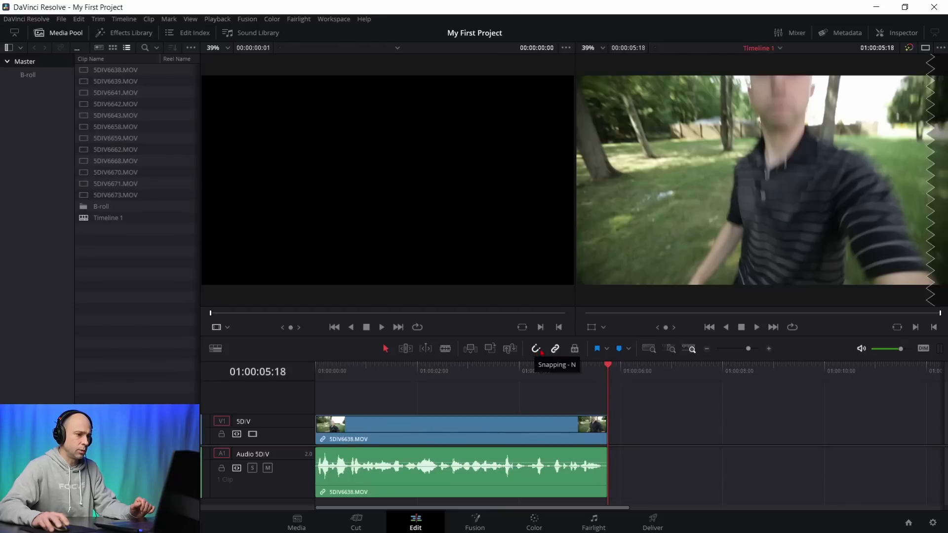
Step: Split the timeline clip at 01:00:02:20 and place the playhead just before 01:00:04:00
left_click_drag(608, 368, 470, 373)
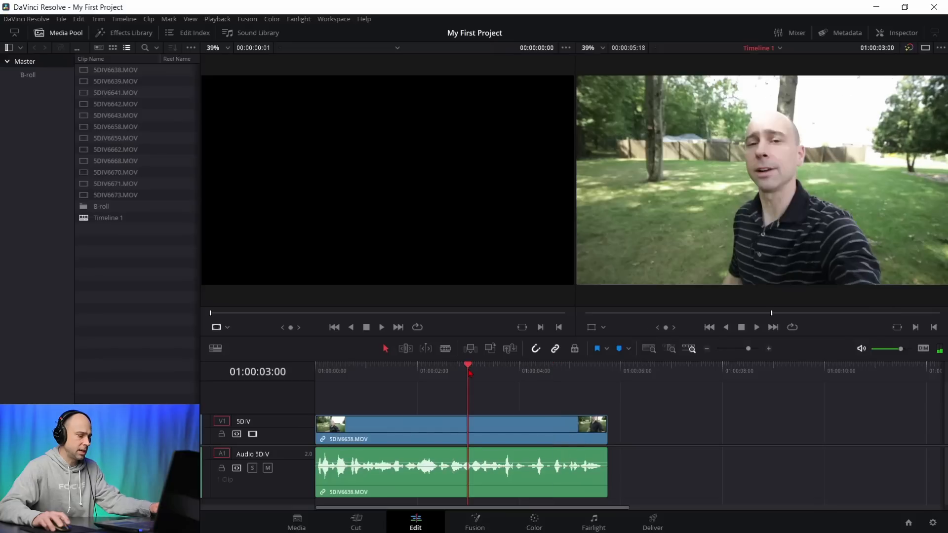
key("Left")
key("Left")
key("Left")
key("Left")
key("ctrl+b")
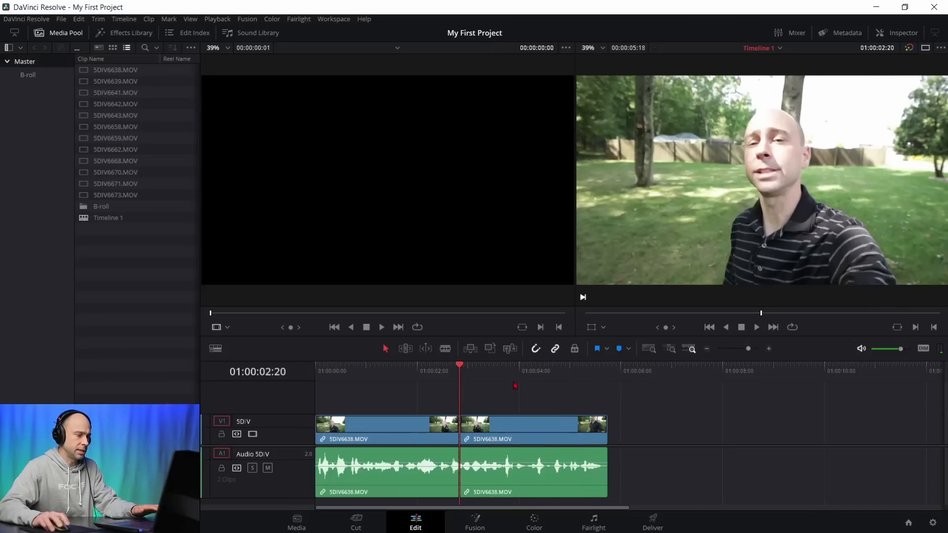
left_click(514, 368)
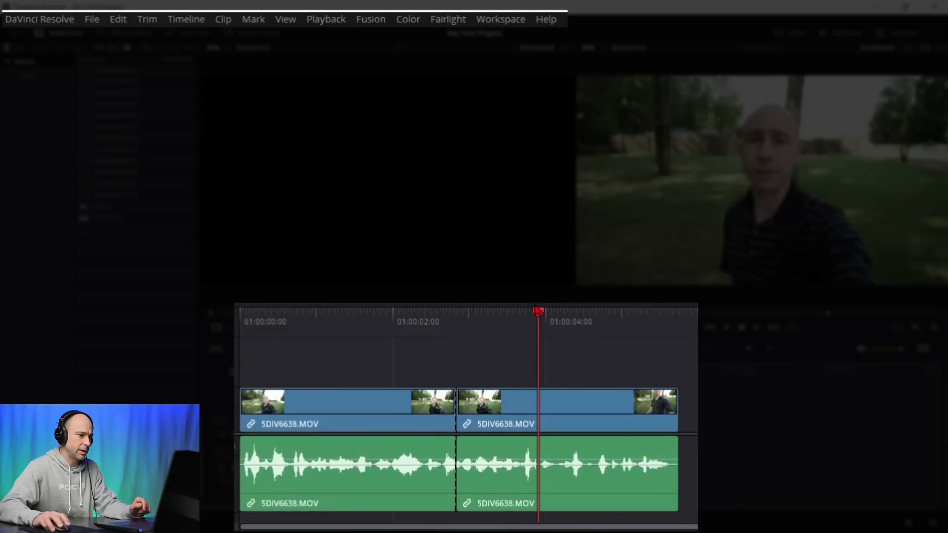
Step: Scrub the playhead to the cut between the two 5DIV6638.MOV segments and undo the split so they form one clip
left_click_drag(540, 315, 455, 315)
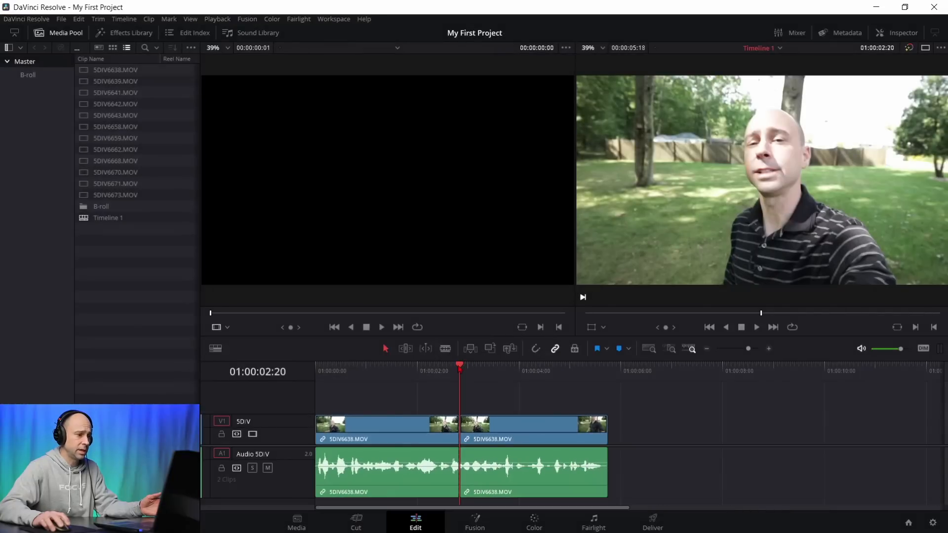
left_click_drag(485, 363, 459, 367)
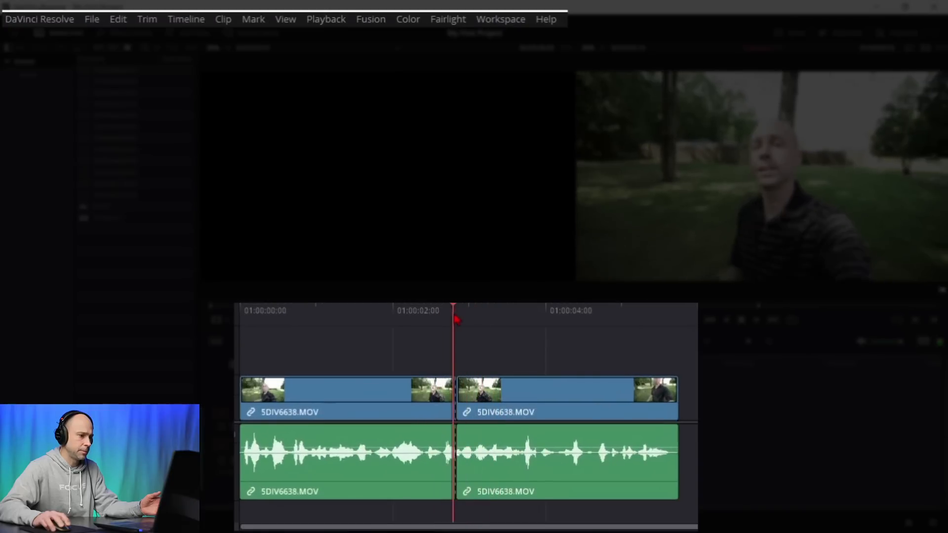
left_click_drag(457, 320, 466, 320)
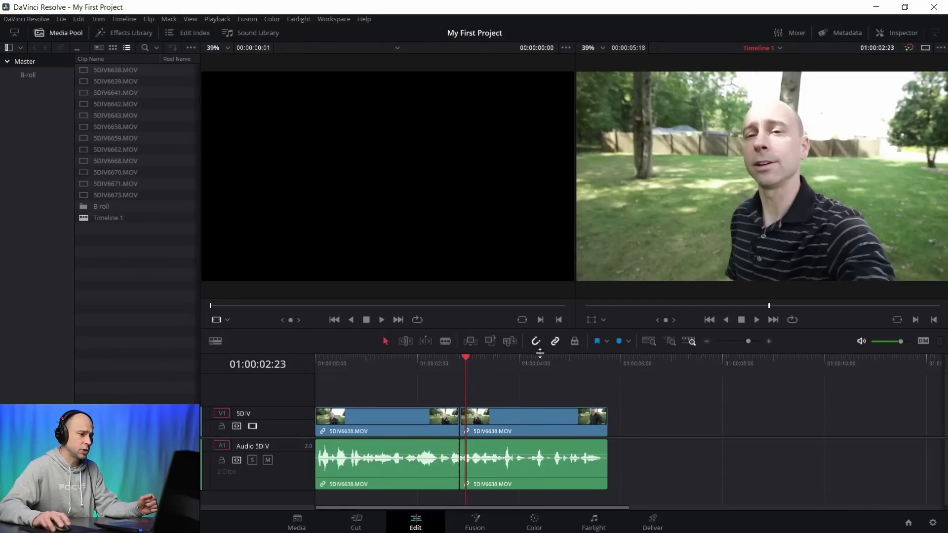
left_click(460, 362)
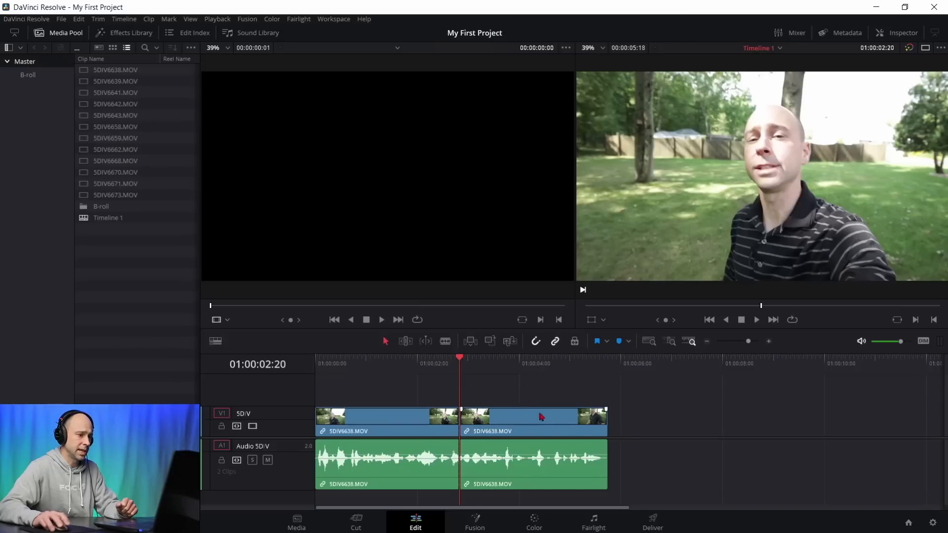
key("ctrl+z")
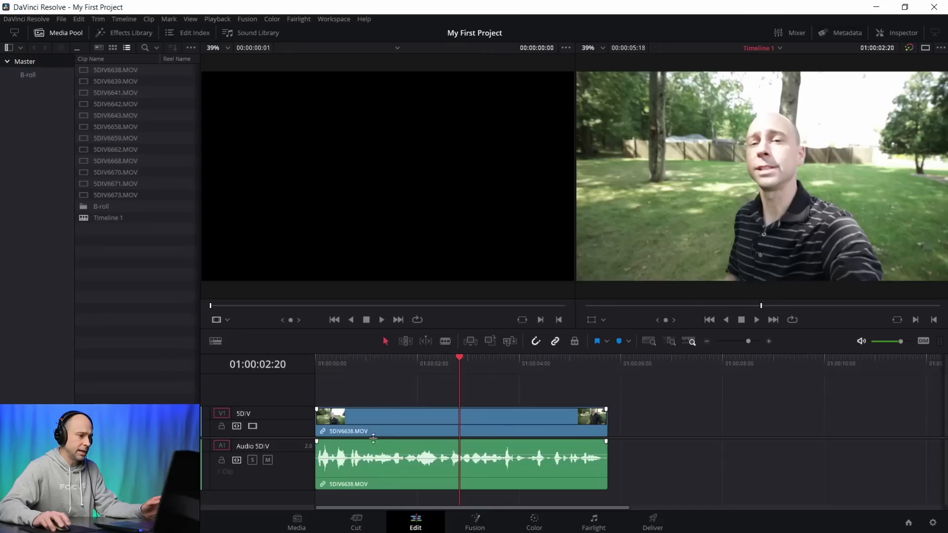
Step: Shift the linked 5DIV6638.MOV video and audio together about 8 frames later on the timeline and clear the selection
mouse_move(388, 414)
left_mouse_down()
mouse_move(491, 419)
mouse_move(388, 422)
mouse_move(403, 423)
left_mouse_up()
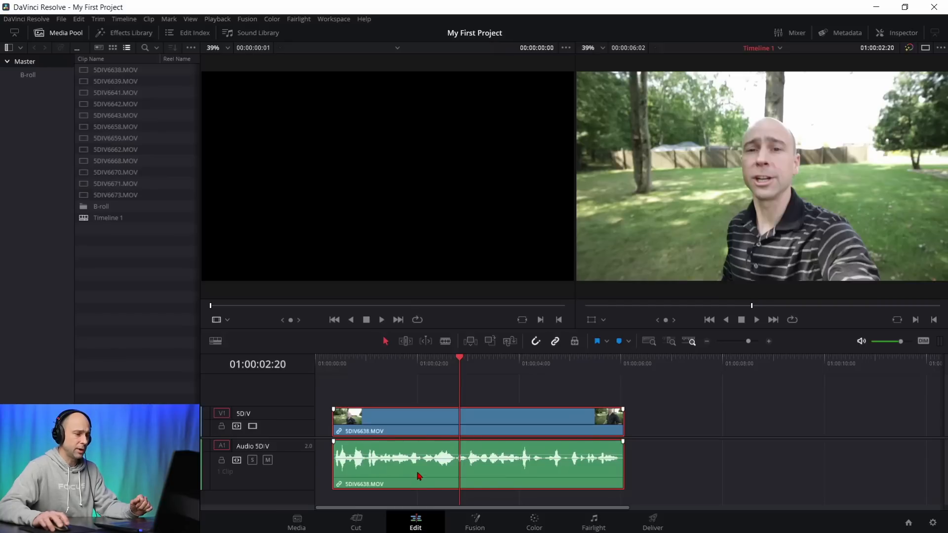
key("ctrl+shift+a")
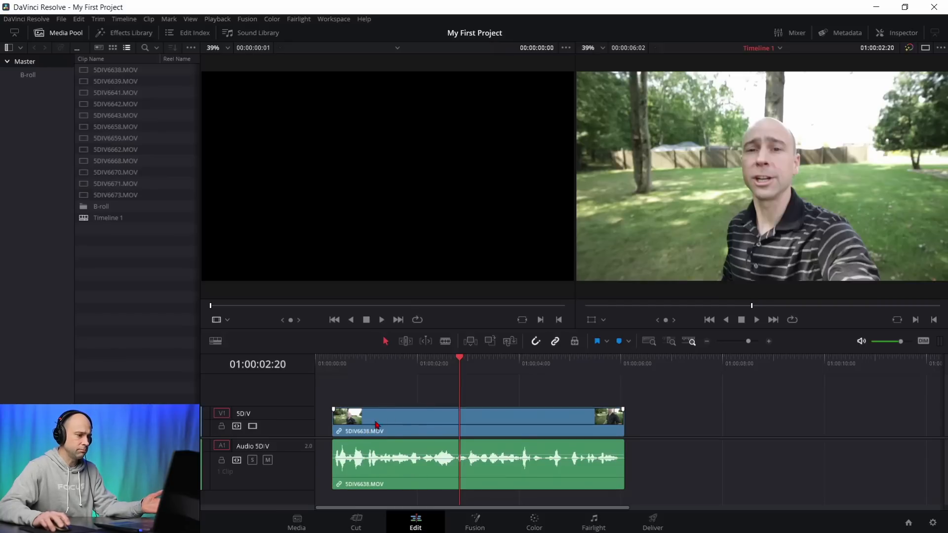
Step: Unlink the video and audio of 5DIV6638.MOV, try moving only the video later, and undo both the move and the unlinking
left_click(412, 420)
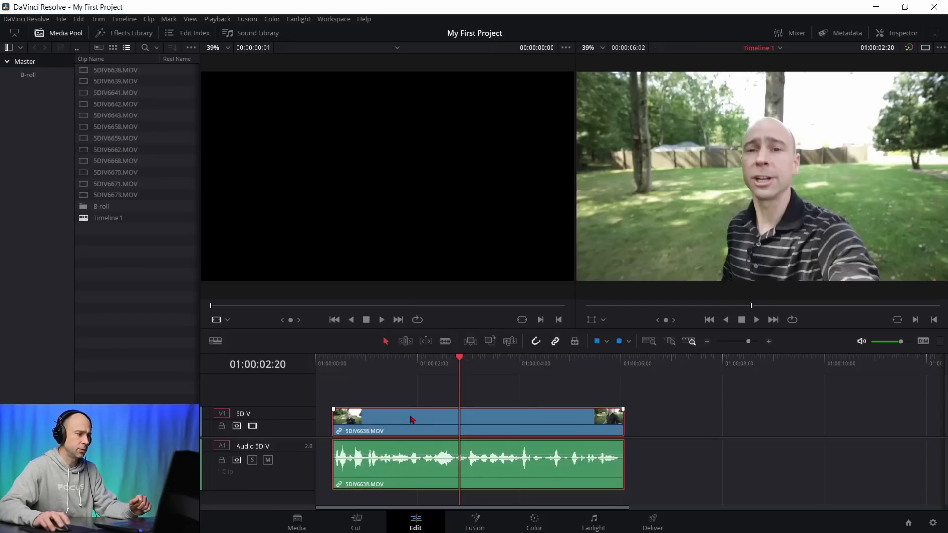
right_click(413, 421)
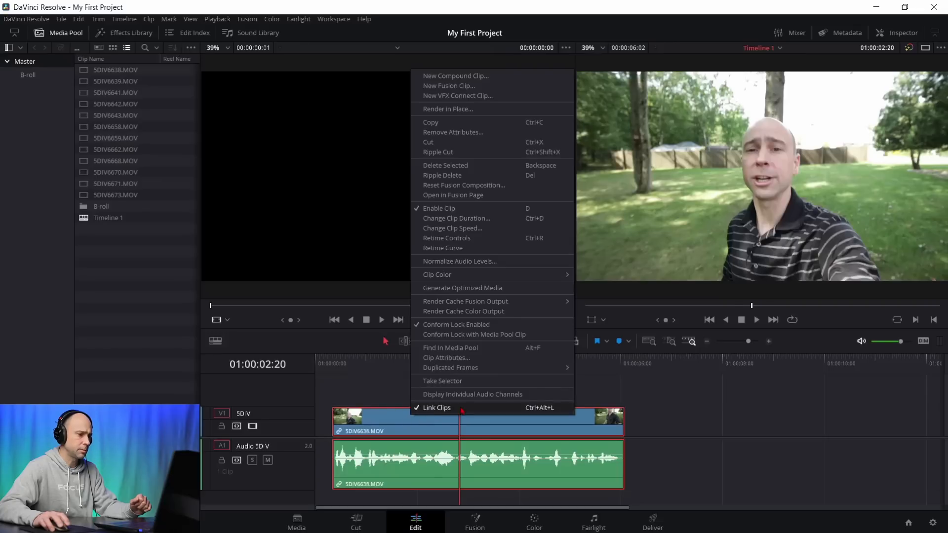
left_click(437, 408)
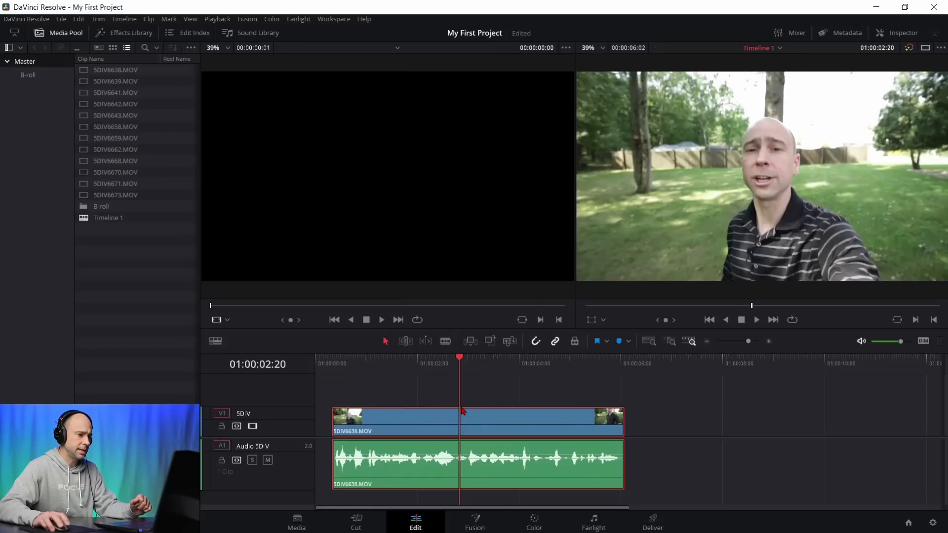
left_click_drag(415, 422, 508, 420)
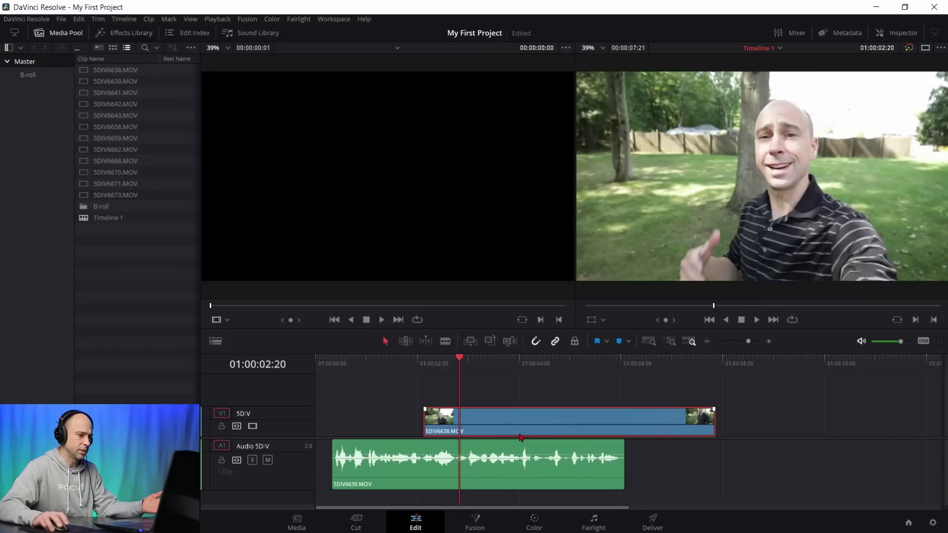
key("ctrl+z")
key("ctrl+z")
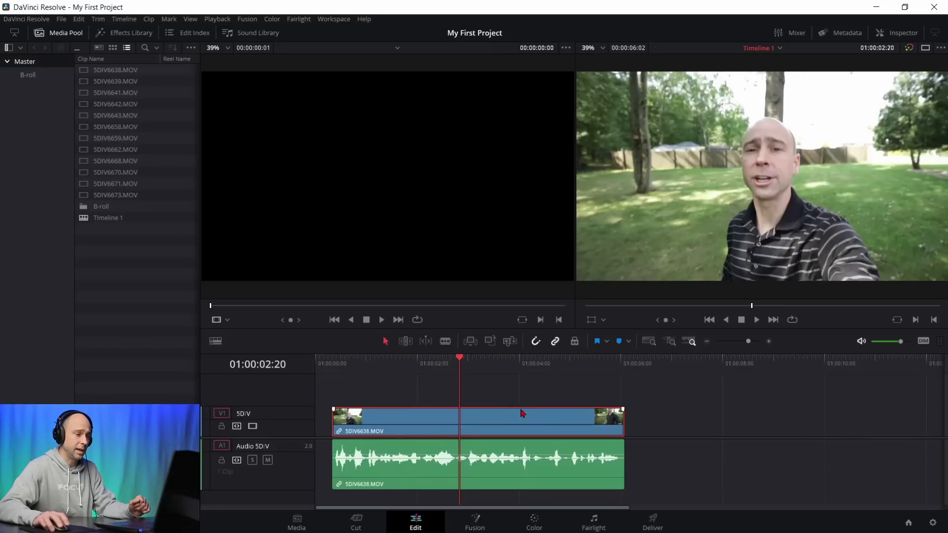
Step: Move the linked 5DIV6638.MOV clip back to the start of the timeline and deselect it
left_click(504, 400)
mouse_move(508, 423)
left_mouse_down()
mouse_move(534, 422)
mouse_move(491, 422)
left_mouse_up()
left_click(527, 386)
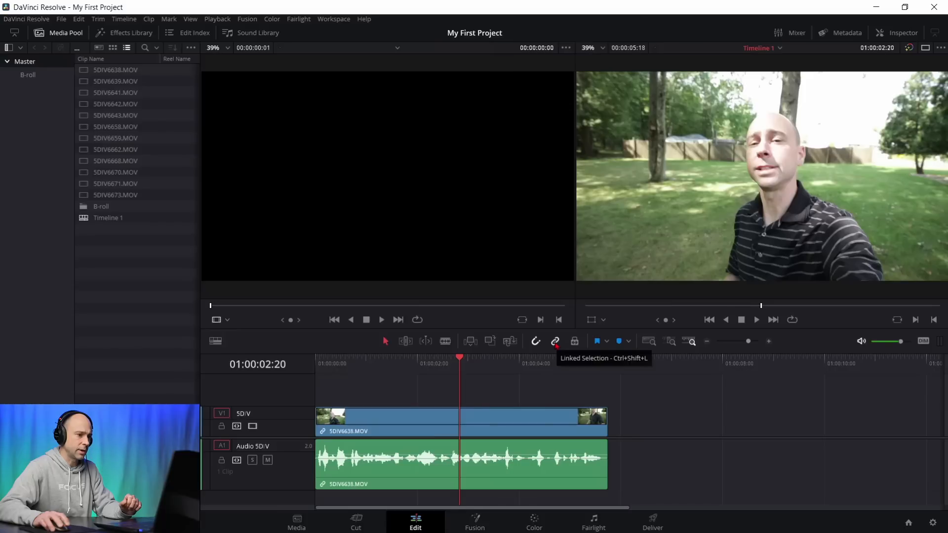
Step: Turn off linked selection, try shifting only the video of 5DIV6638.MOV 01:07 later, and move it back in sync with its audio
left_click(555, 341)
left_click_drag(472, 420, 538, 418)
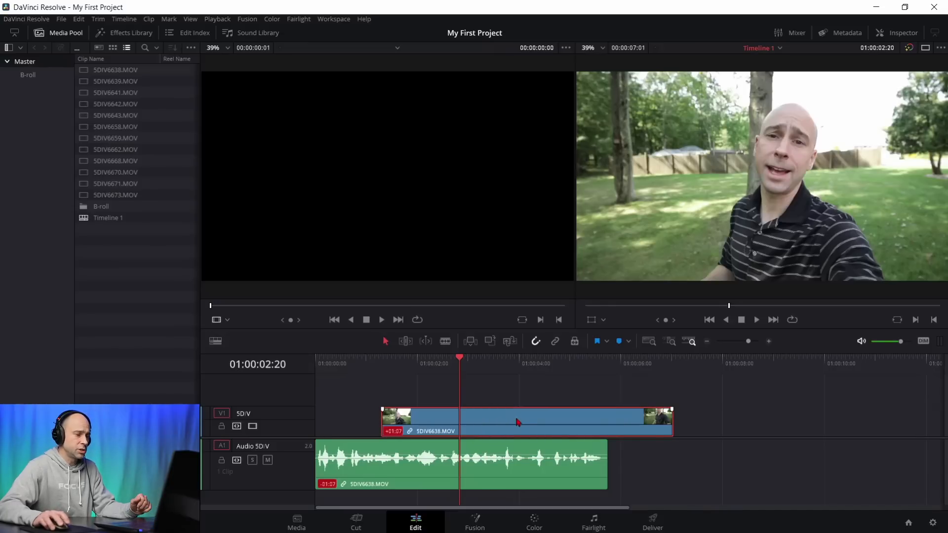
left_click_drag(505, 418, 477, 426)
Step: Load 5DIV6639.MOV in the source viewer and play it back from near its beginning
left_click(82, 85)
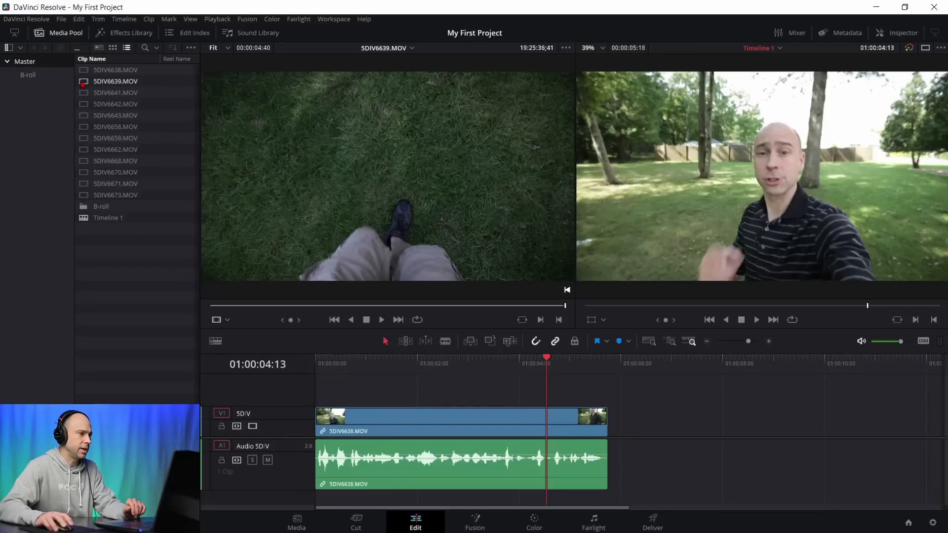
double_click(84, 85)
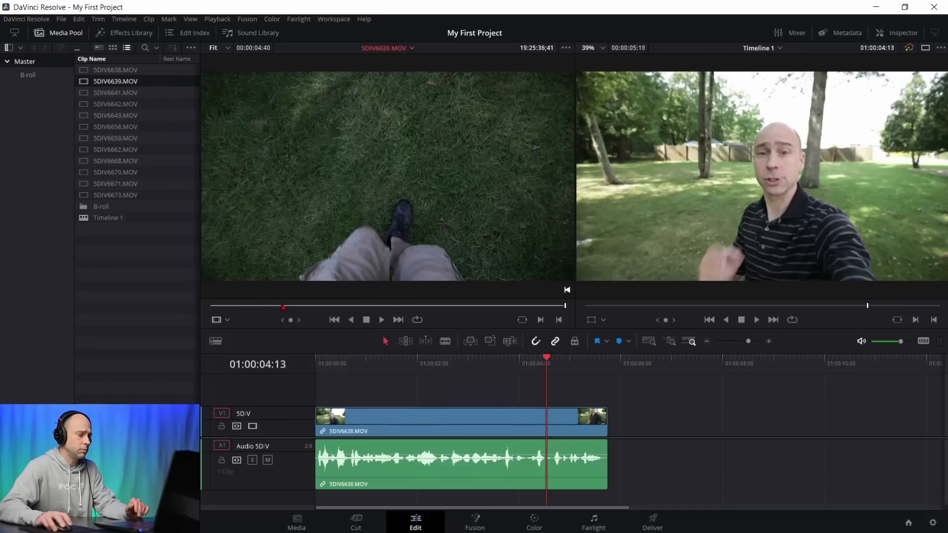
key("space")
left_click_drag(362, 306, 320, 306)
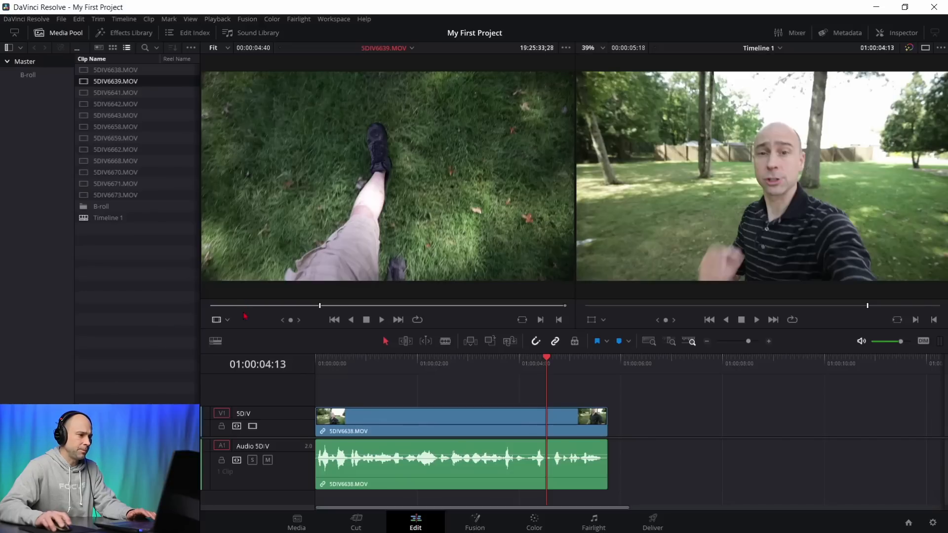
key("shift+Left")
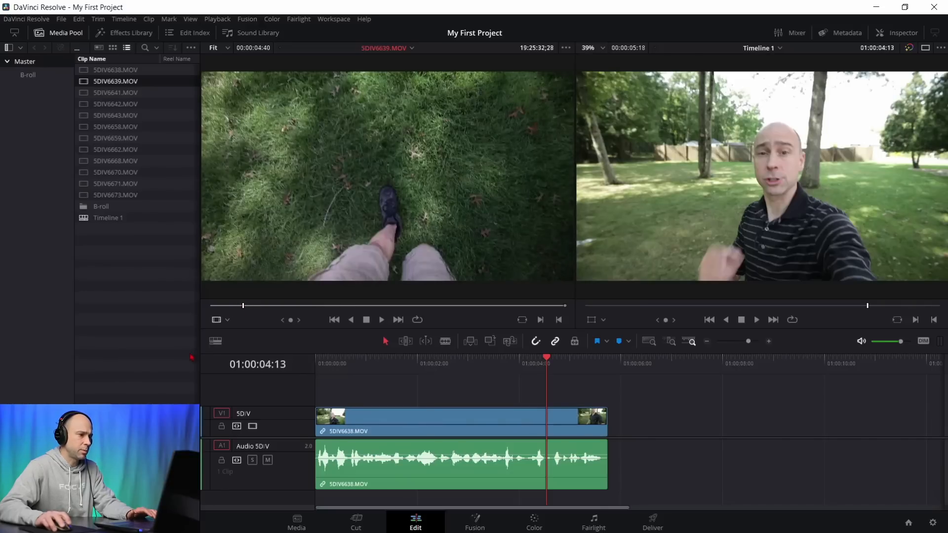
key("space")
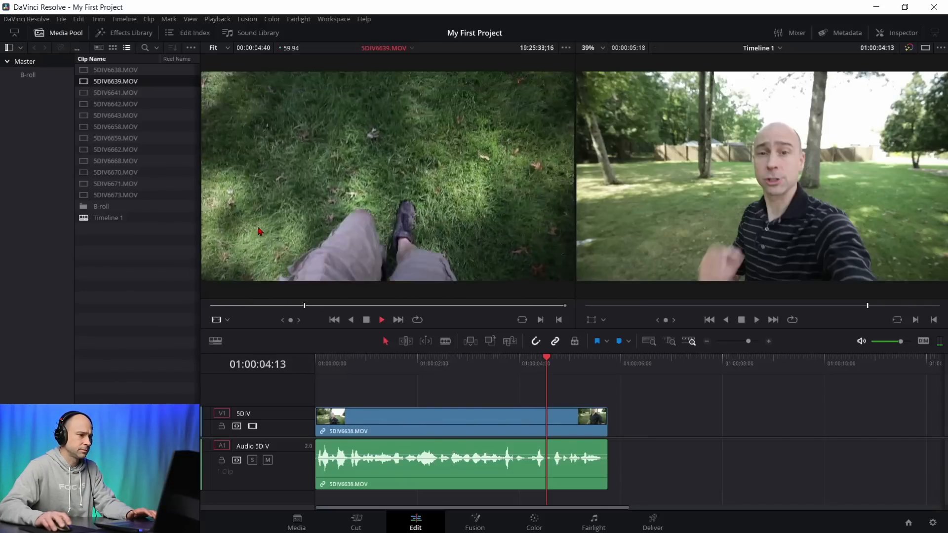
key("space")
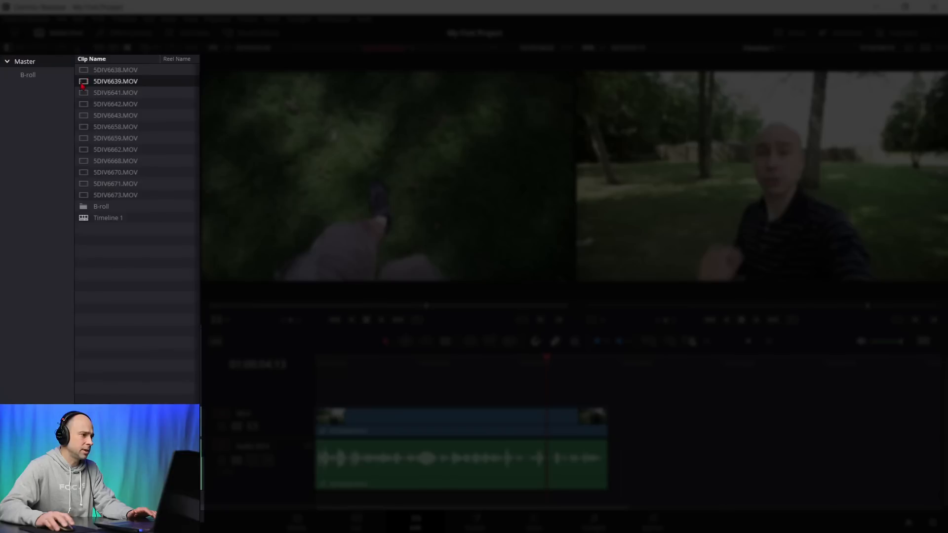
Step: Check the frame rate of 5DIV6639.MOV against the other clips in the media pool's clip list
scroll(137, 138, "right", 5)
scroll(162, 136, "right", 4)
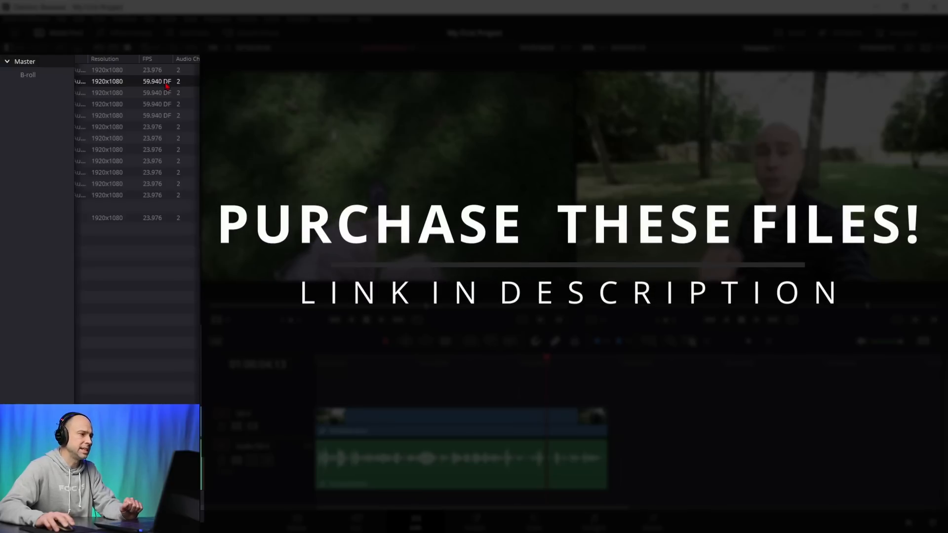
scroll(137, 144, "left", 5)
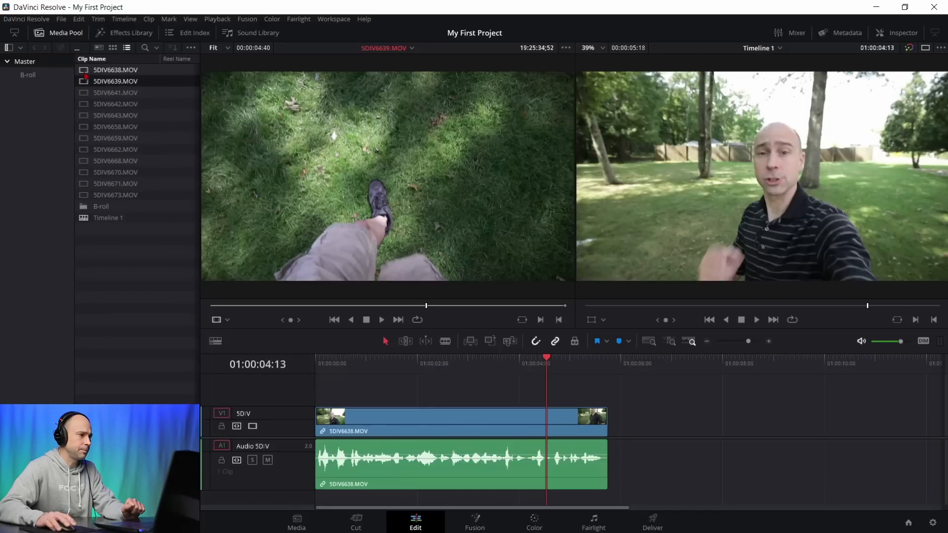
Step: Set the video frame rate of 5DIV6639.MOV to 23.976 in its clip attributes
right_click(86, 81)
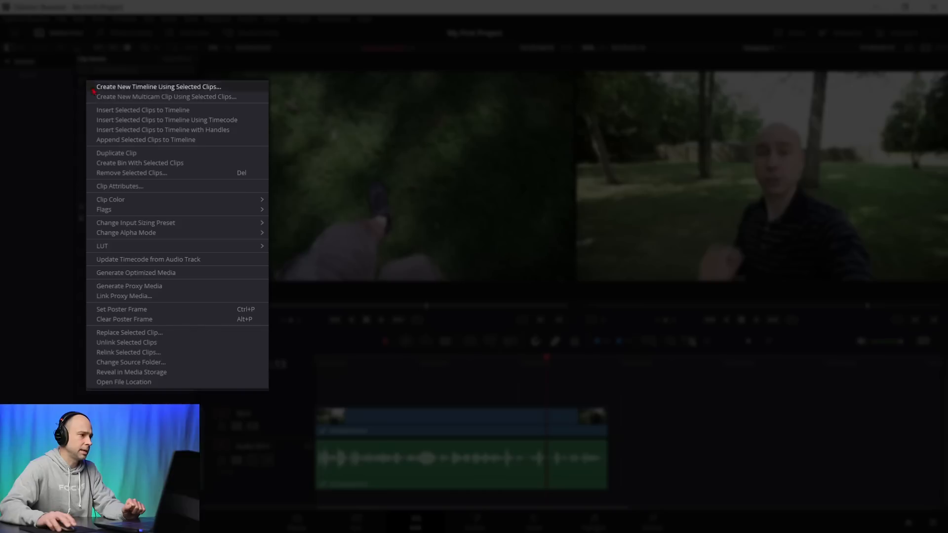
left_click(117, 187)
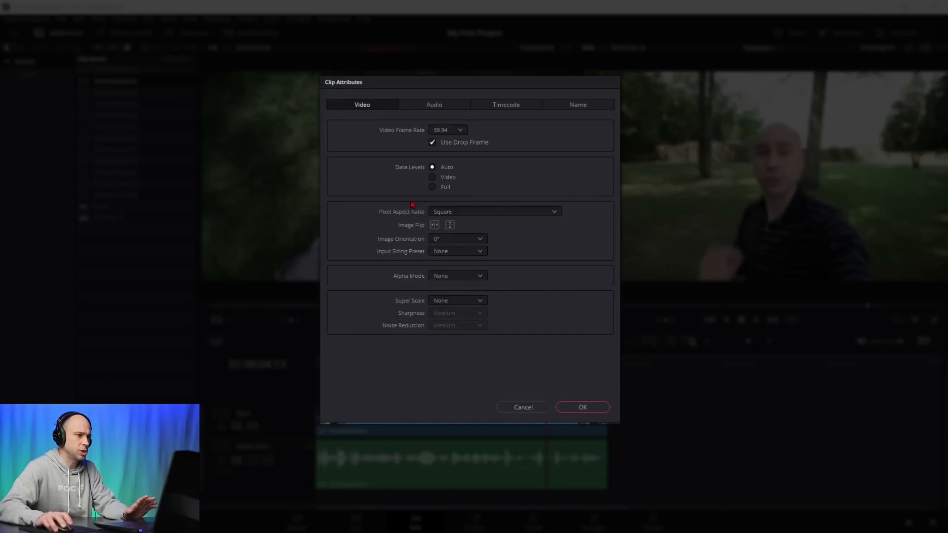
left_click(463, 131)
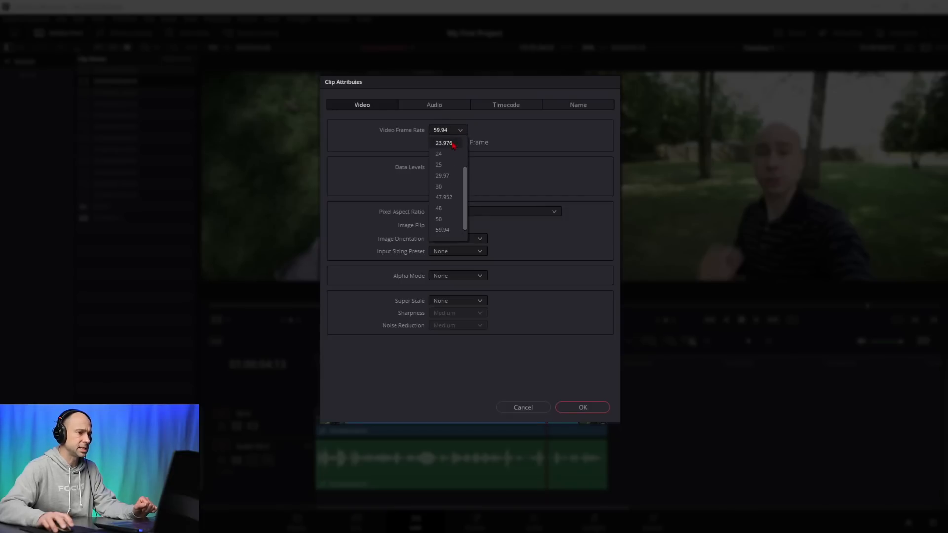
left_click(453, 143)
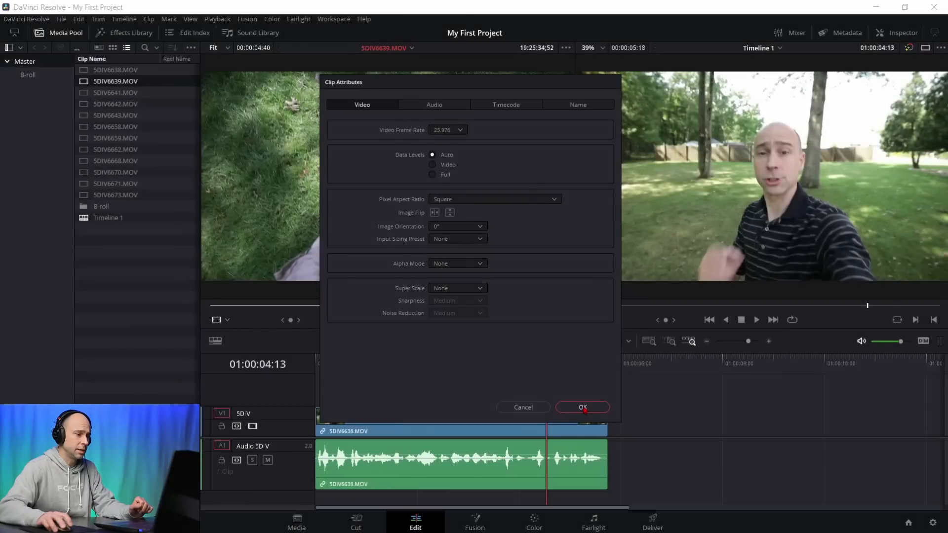
left_click(583, 408)
Step: Play part of 5DIV6639.MOV in the source viewer to review its slow motion
left_click(286, 305)
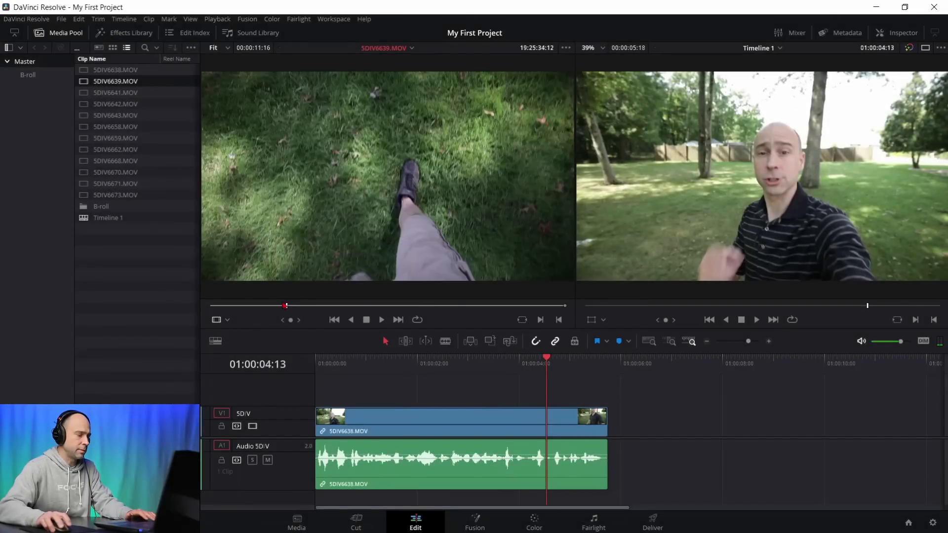
key("space")
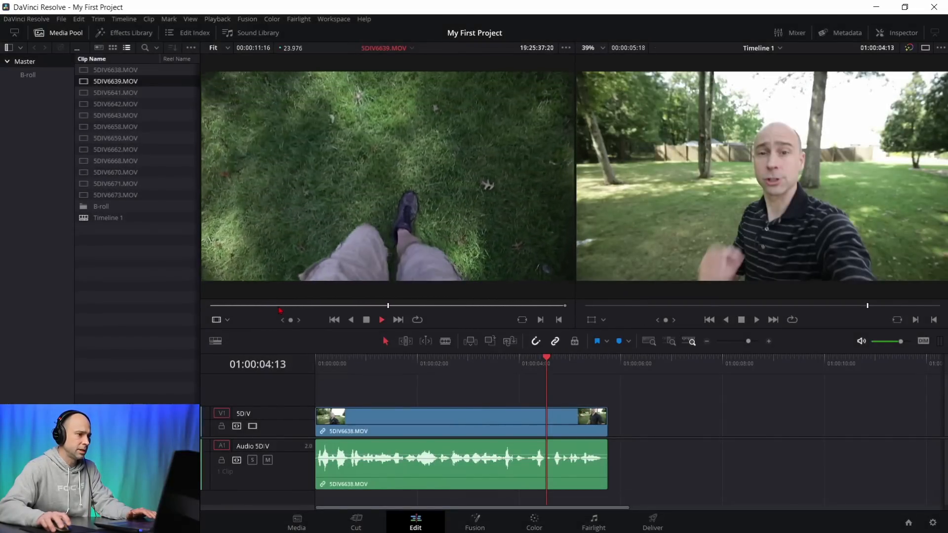
key("space")
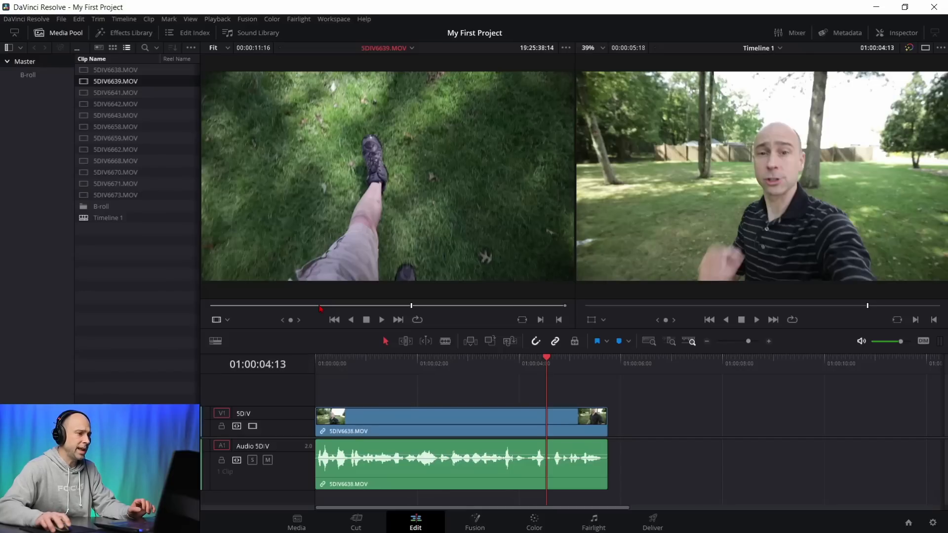
Step: Mark an in point at 19:25:34:03 and an out point at 19:25:37:06 on 5DIV6639.MOV in the source viewer
left_click_drag(320, 306, 275, 306)
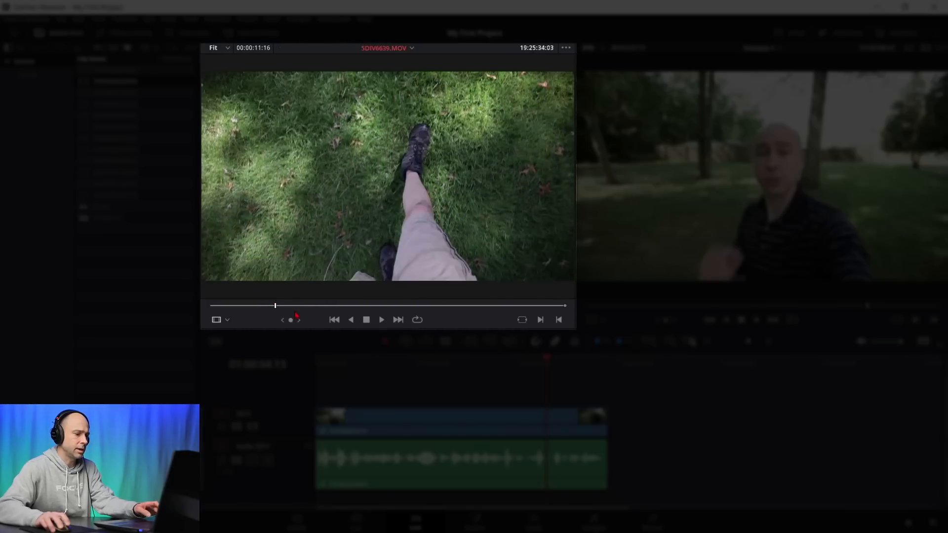
key("i")
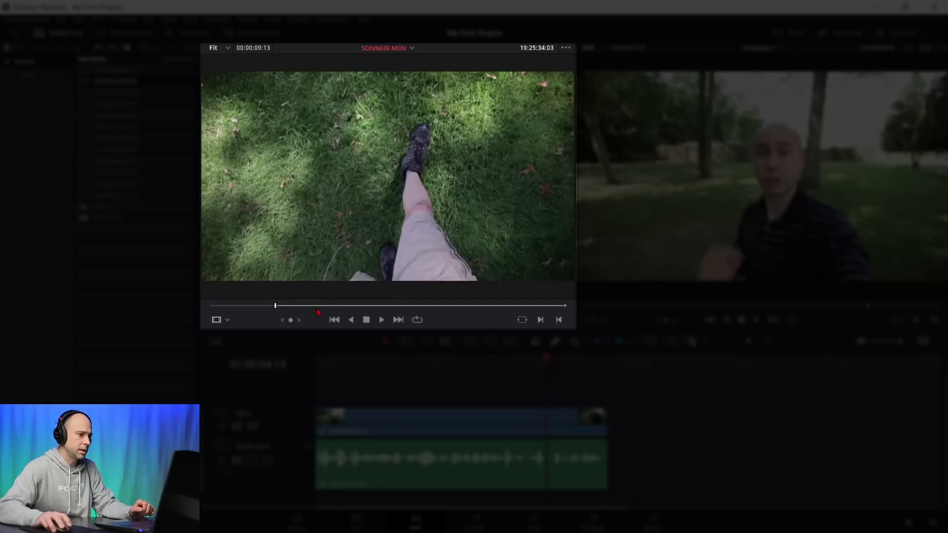
left_click_drag(306, 306, 370, 306)
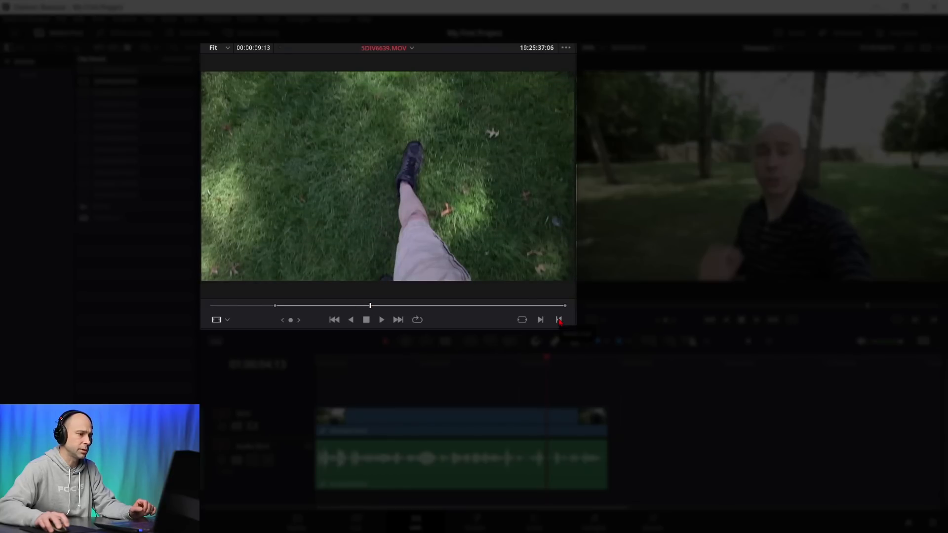
left_click(559, 321)
Step: Place only the video of the marked 5DIV6639.MOV range on track V1 directly after 5DIV6638.MOV
mouse_move(365, 275)
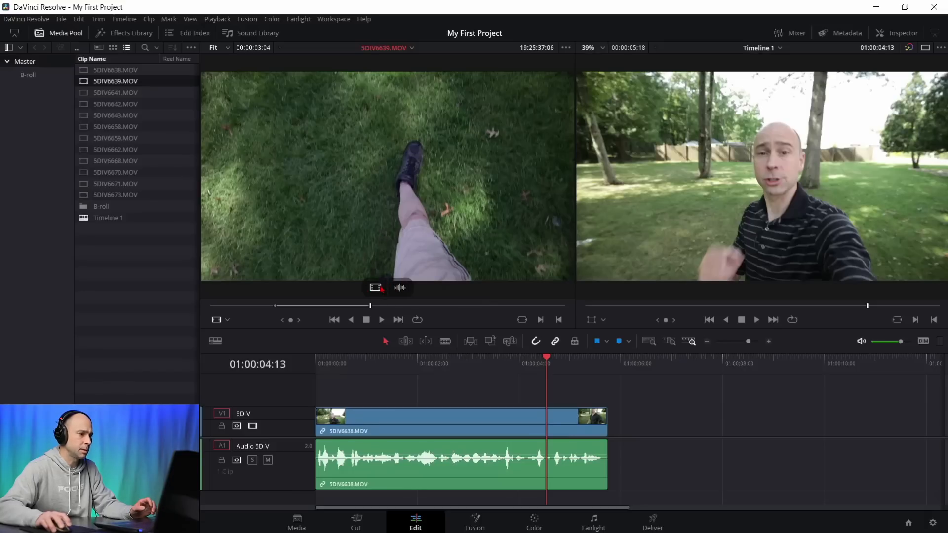
left_click_drag(375, 288, 618, 432)
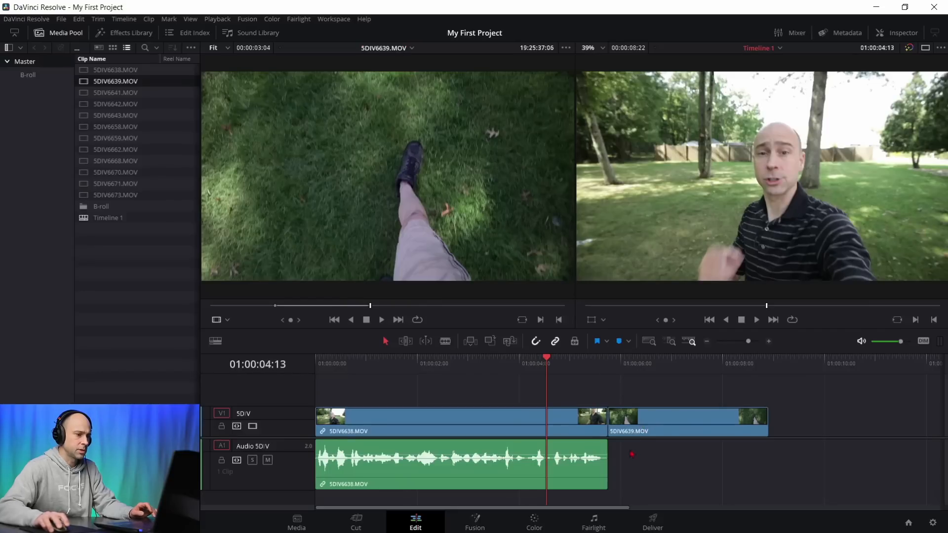
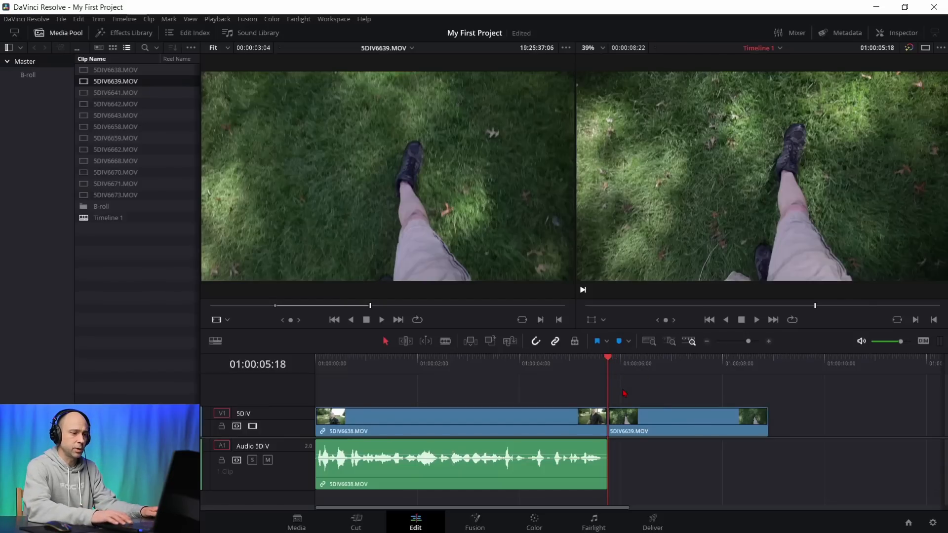
Step: Step through 5DIV6639.MOV on the timeline in one-second jumps to examine its footage
key("shift+Right")
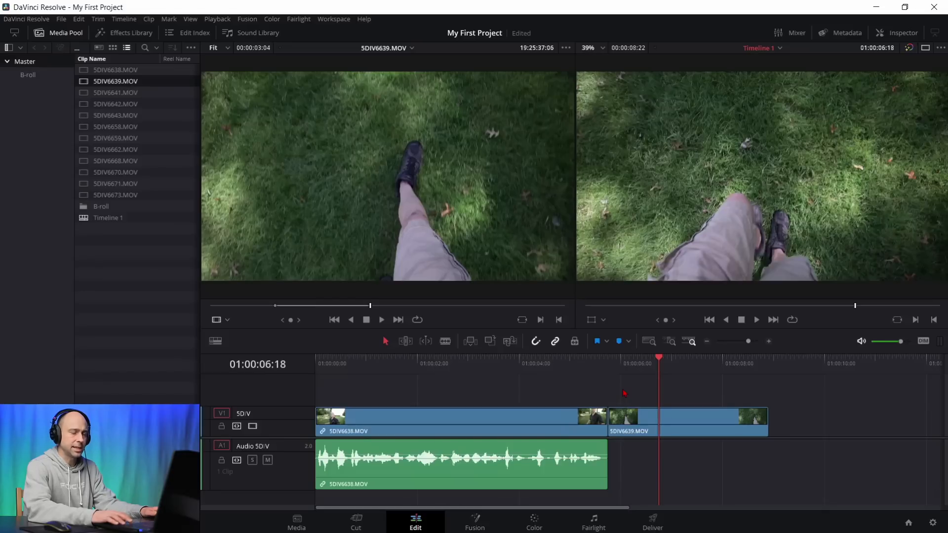
key("shift+Right")
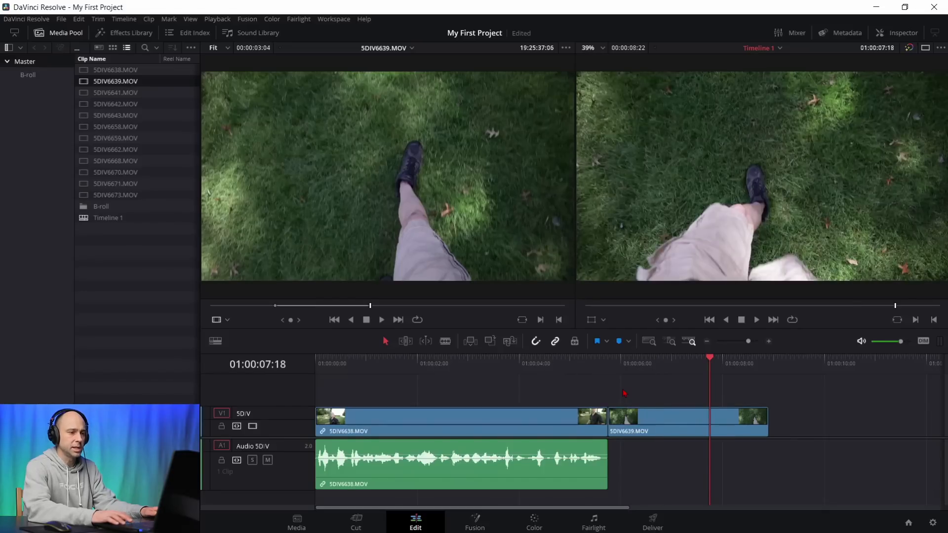
key("shift+Right")
key("shift+Left")
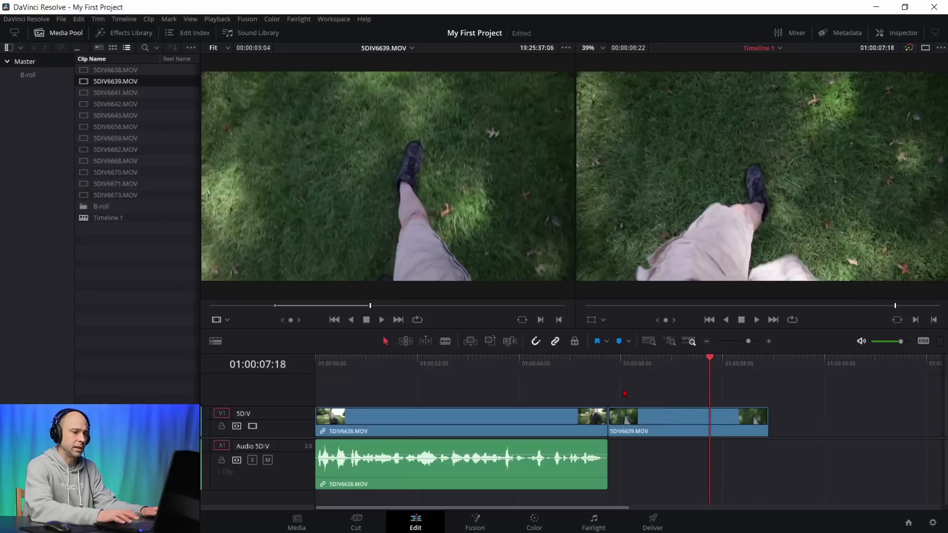
key("shift+Left")
key("shift+Left")
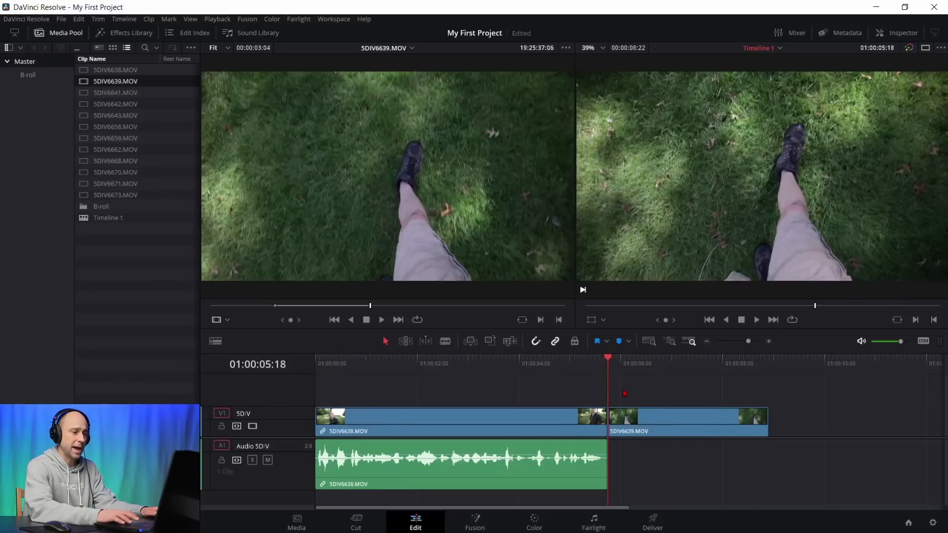
Step: Examine the middle of 5DIV6639.MOV on the timeline frame by frame, forward and backward
key("shift+Right")
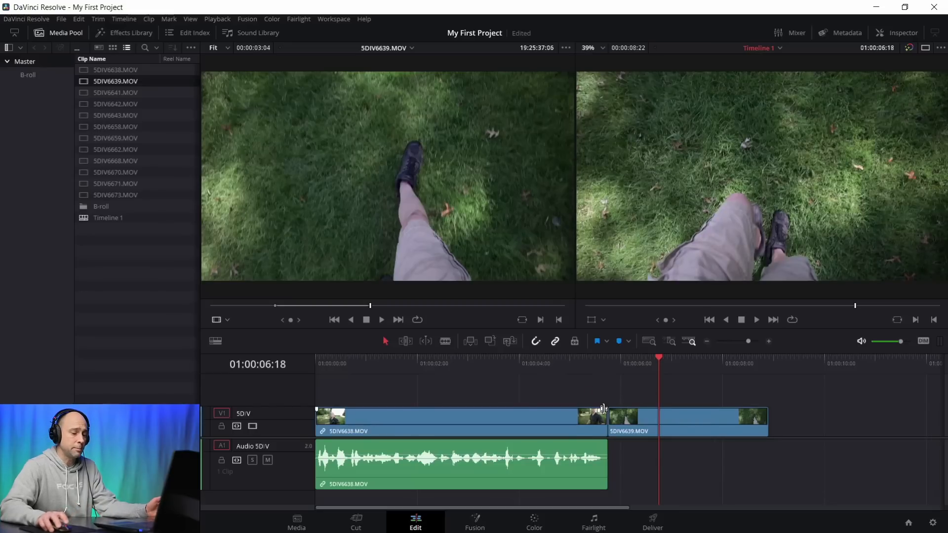
key("Right")
key("Right")
key("Right")
key("Right")
key("Right")
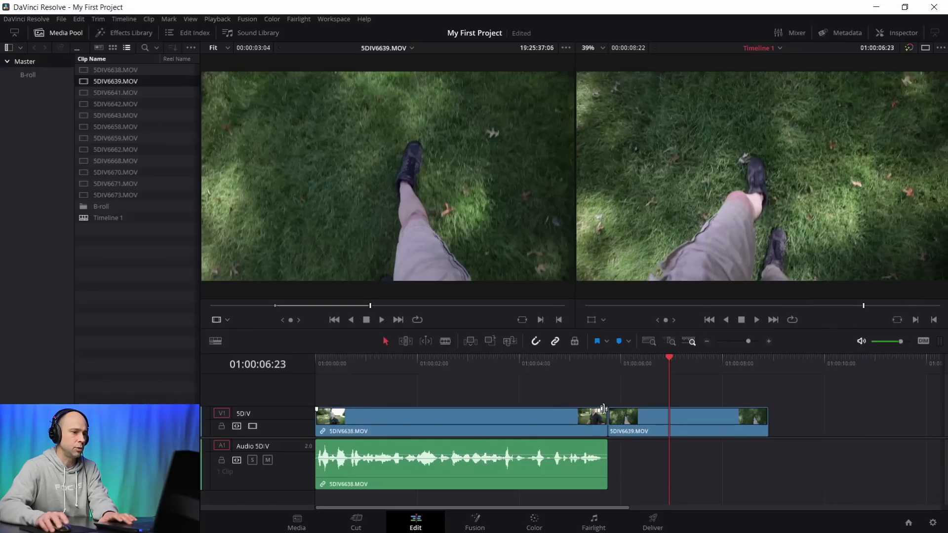
key("Right")
key("Right")
key("Right")
key("Right")
key("Right")
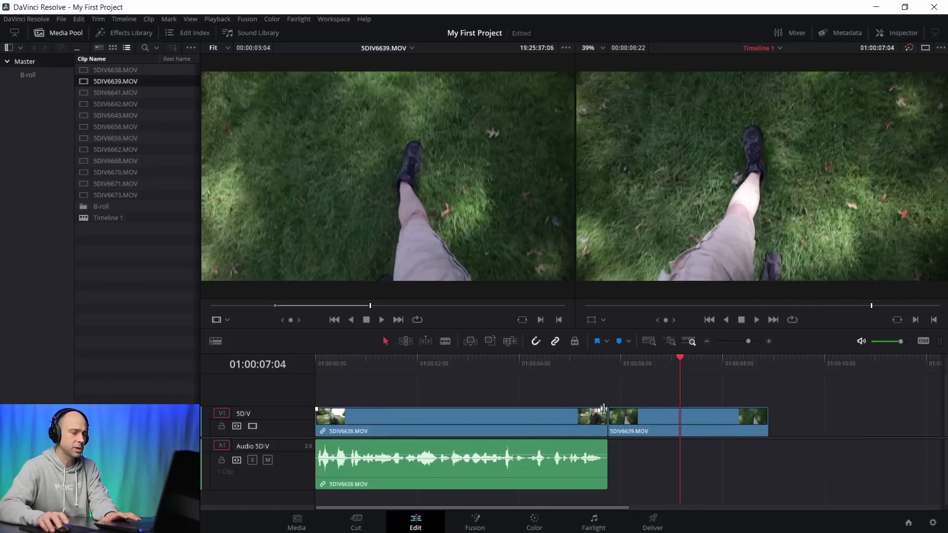
key("Left")
key("Left")
key("Left")
key("Left")
key("Left")
key("Left")
key("Left")
key("Left")
key("Left")
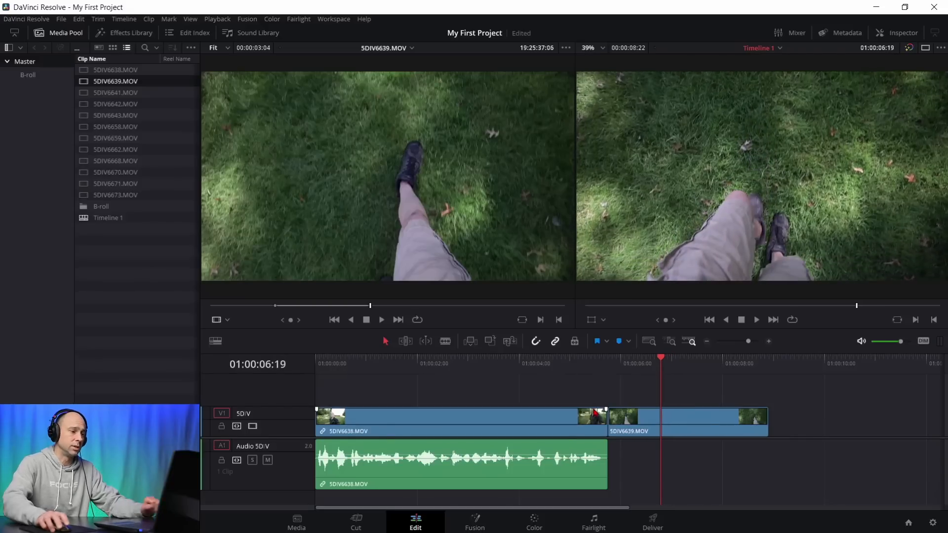
Step: Split 5DIV6639.MOV on V1 one second after its start, at 01:00:06:18, save the project, and delete the remainder
left_click(609, 366)
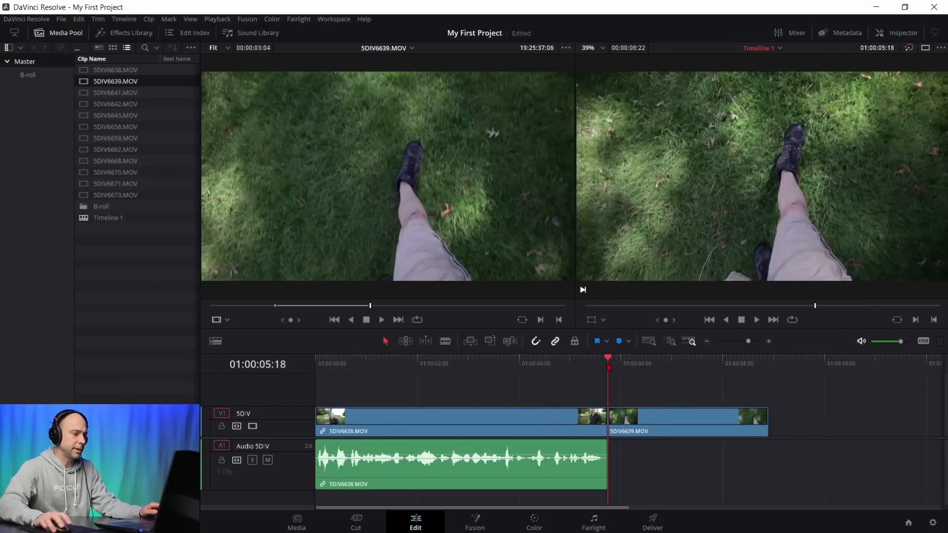
key("shift+Right")
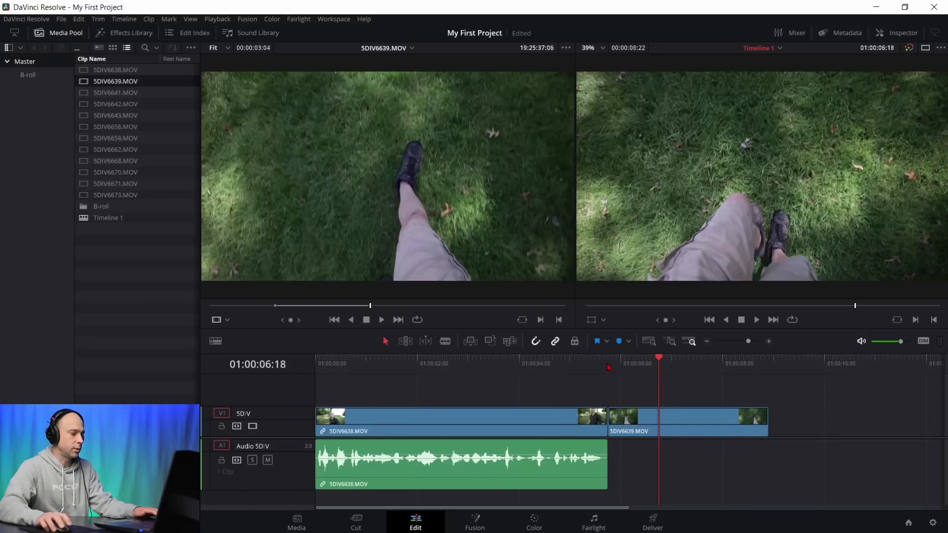
key("ctrl+b")
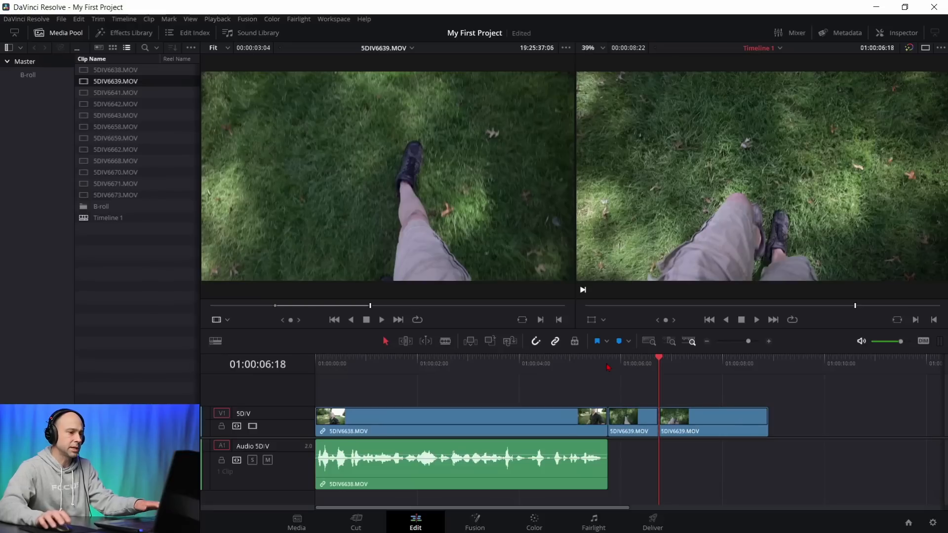
left_click(705, 423)
key("ctrl+s")
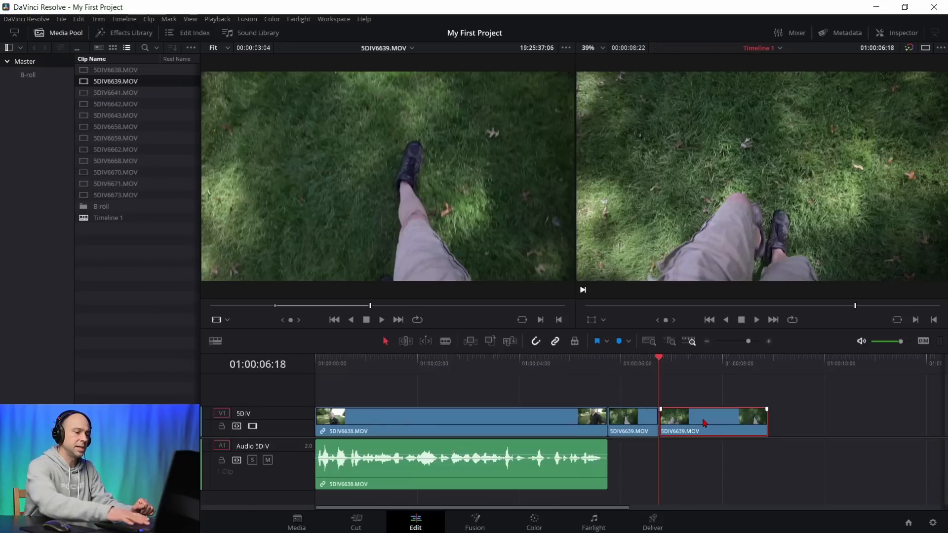
key("Delete")
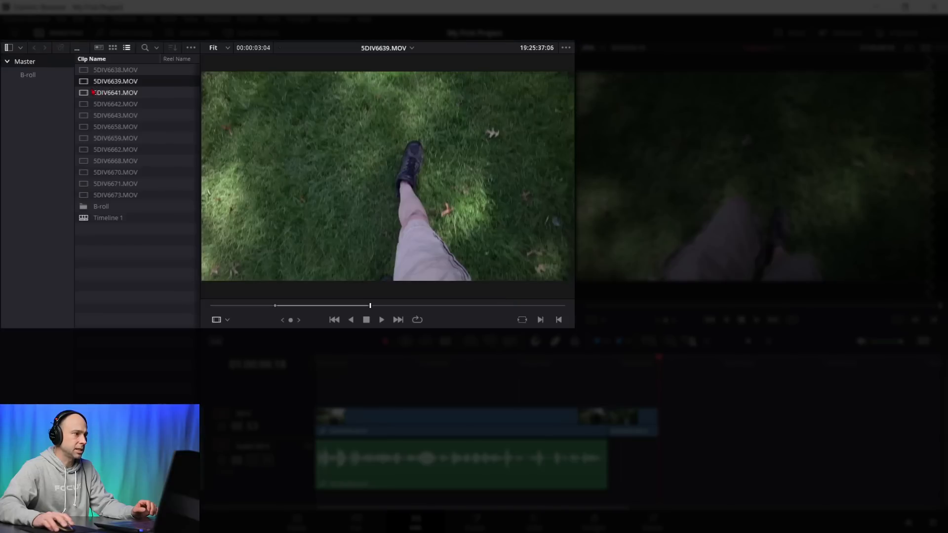
Step: Load 5DIV6641.MOV in the source viewer, skim its footage, and check its frame rate in the clip list
double_click(97, 93)
left_click(244, 307)
left_click_drag(244, 307, 290, 306)
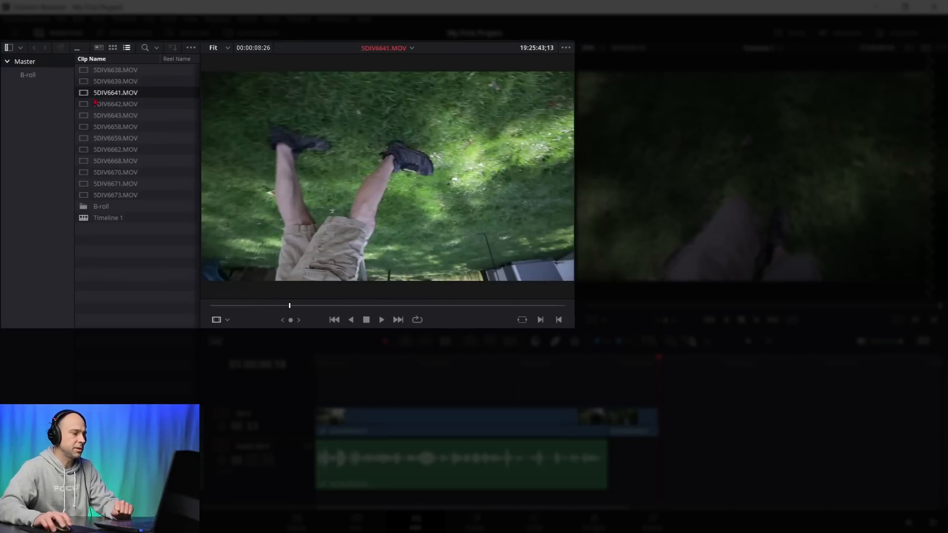
scroll(94, 103, "right", 2)
scroll(127, 109, "right", 3)
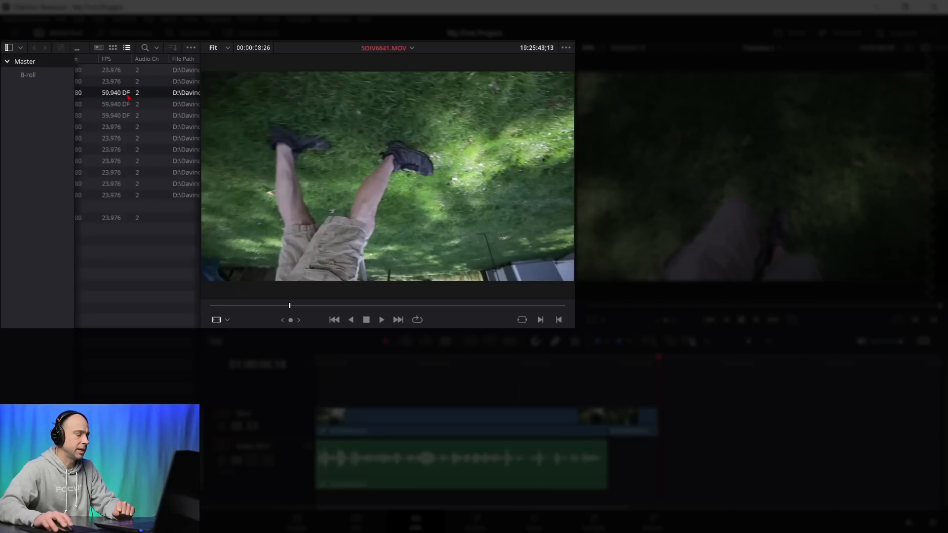
scroll(128, 110, "left", 3)
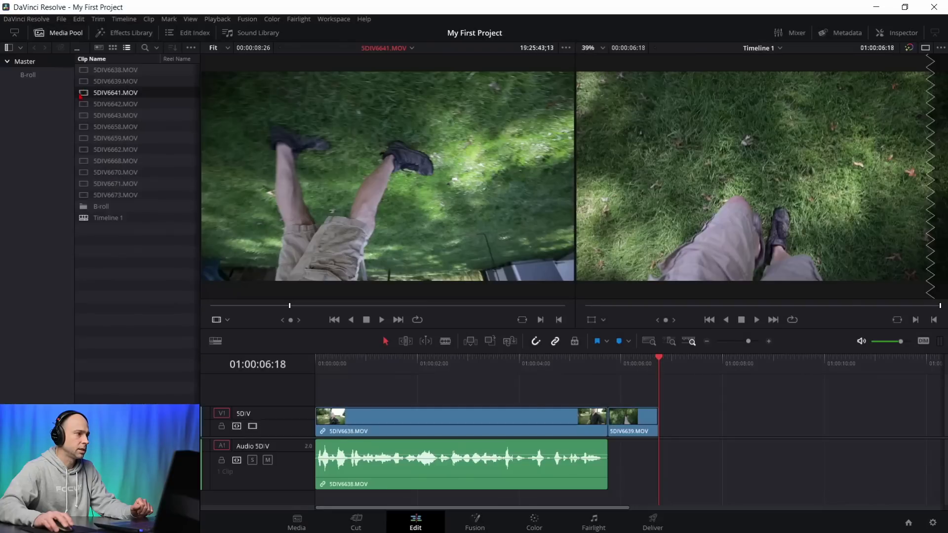
Step: Set the video frame rate of 5DIV6641.MOV to 23.976 in its clip attributes
right_click(82, 95)
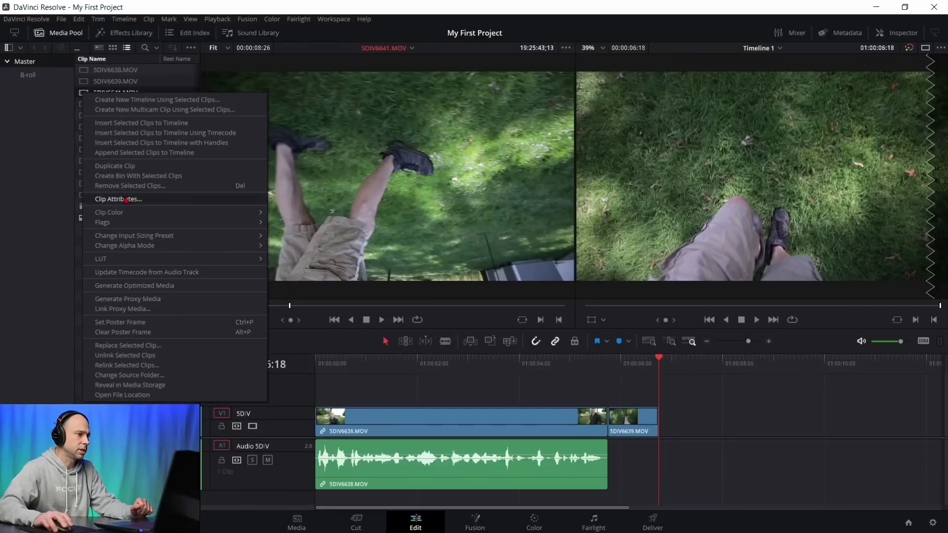
left_click(126, 200)
left_click(460, 130)
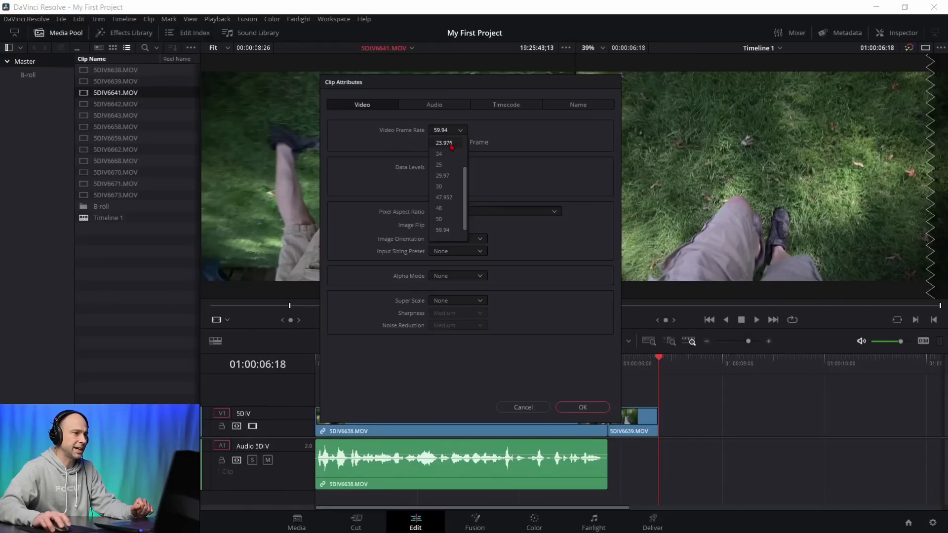
left_click(444, 143)
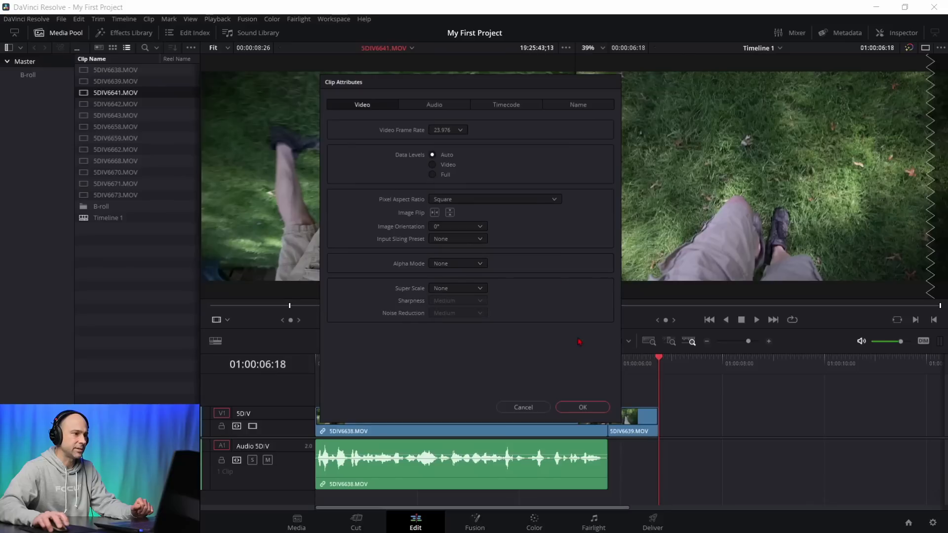
left_click(583, 407)
Step: Mark 5DIV6641.MOV from 19:25:46:13 to 19:25:52:09 and place only its video on V1 directly after 5DIV6639.MOV
left_click_drag(279, 306, 266, 306)
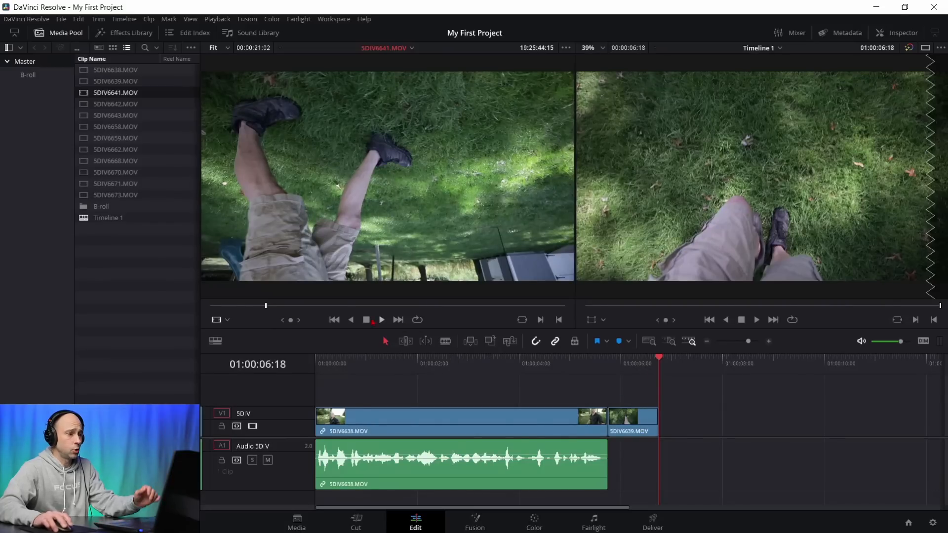
left_click_drag(286, 306, 298, 306)
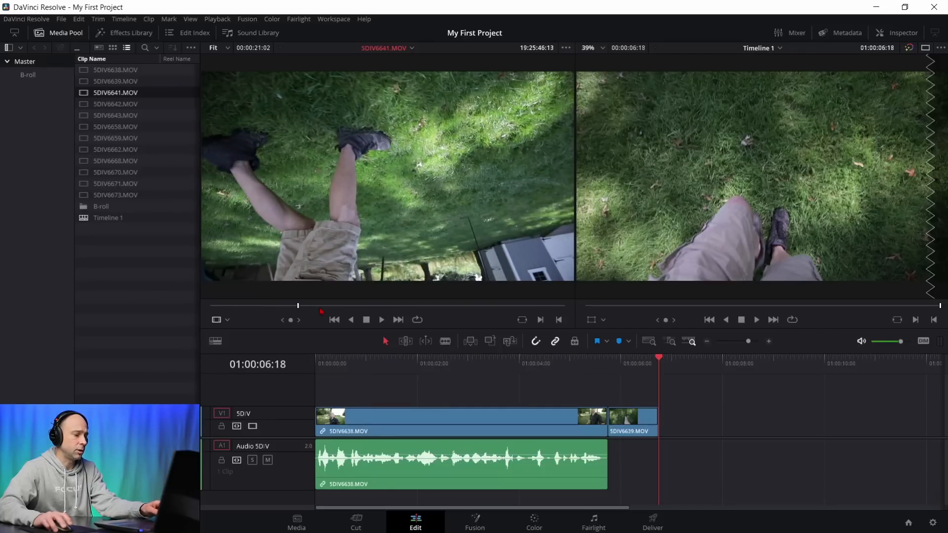
key("i")
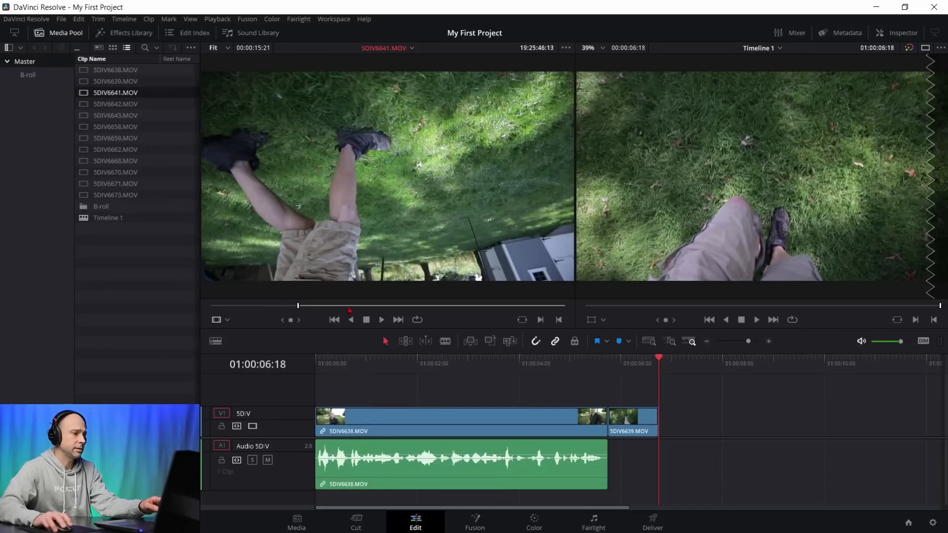
left_click_drag(381, 306, 397, 306)
key("o")
mouse_move(376, 288)
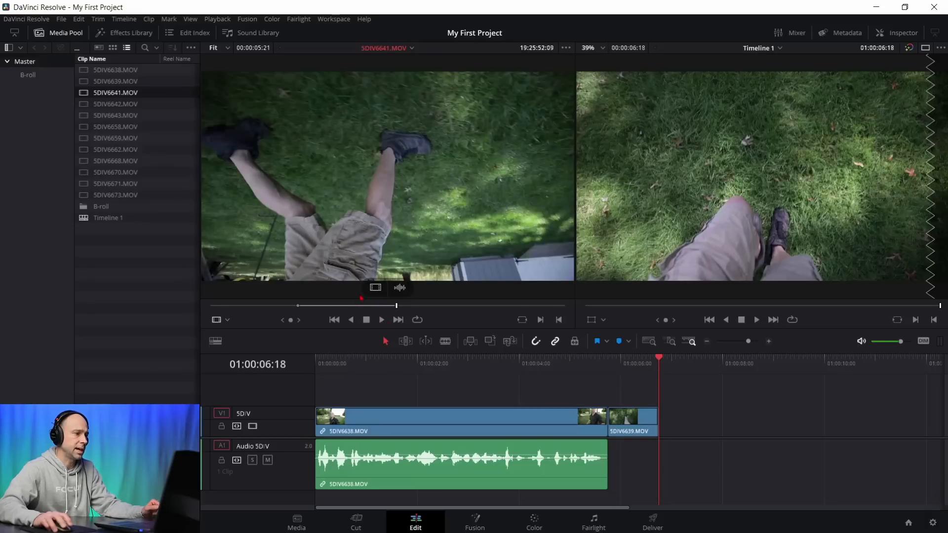
left_click_drag(375, 287, 666, 430)
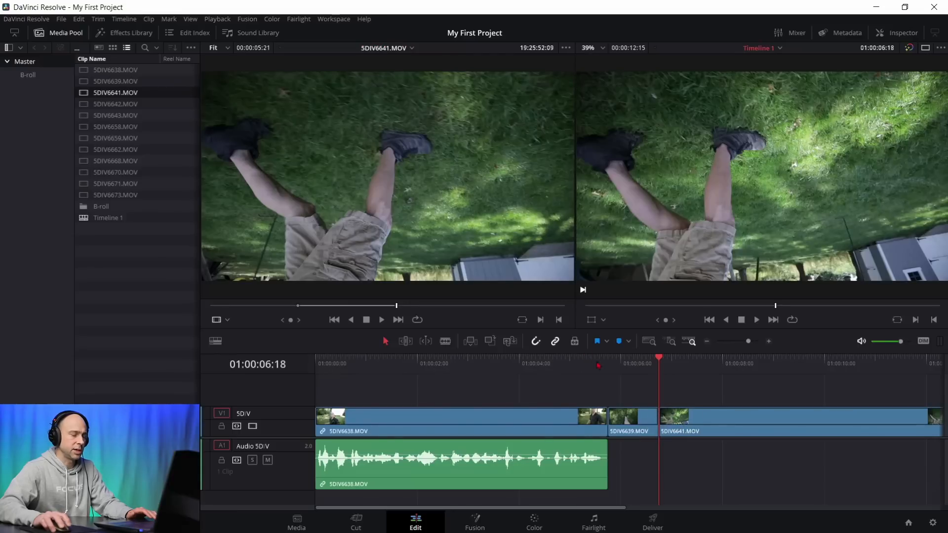
Step: Play the timeline from the end of 5DIV6638.MOV into 5DIV6641.MOV, then return to the start of 5DIV6639.MOV
left_click(588, 367)
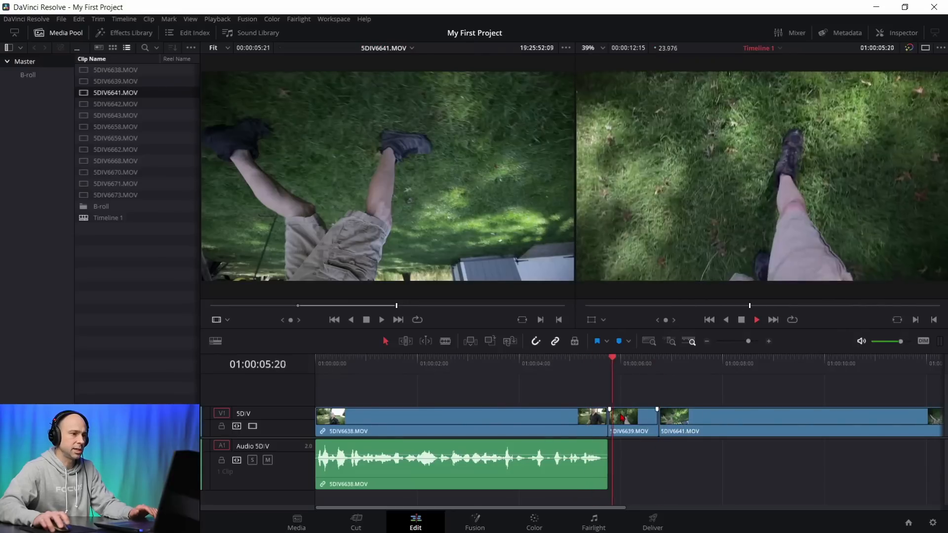
key("space")
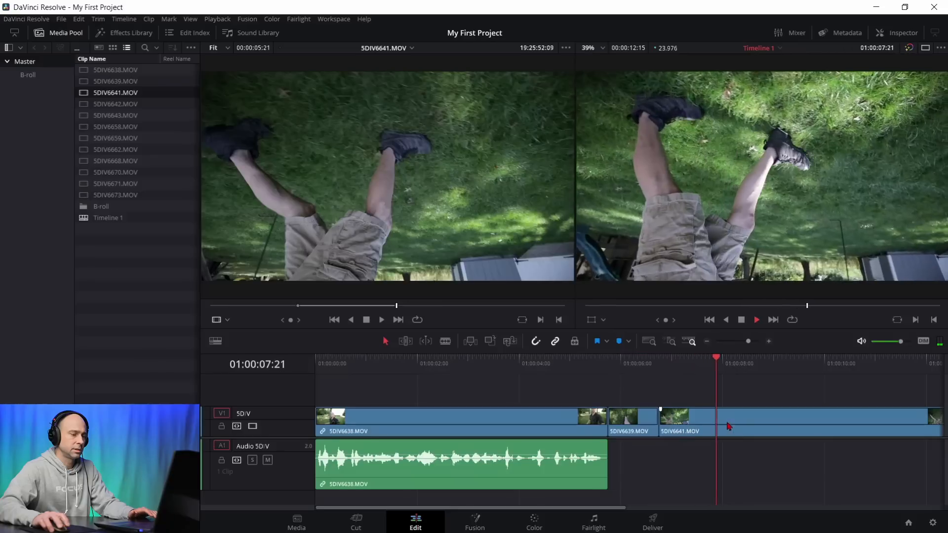
key("Up")
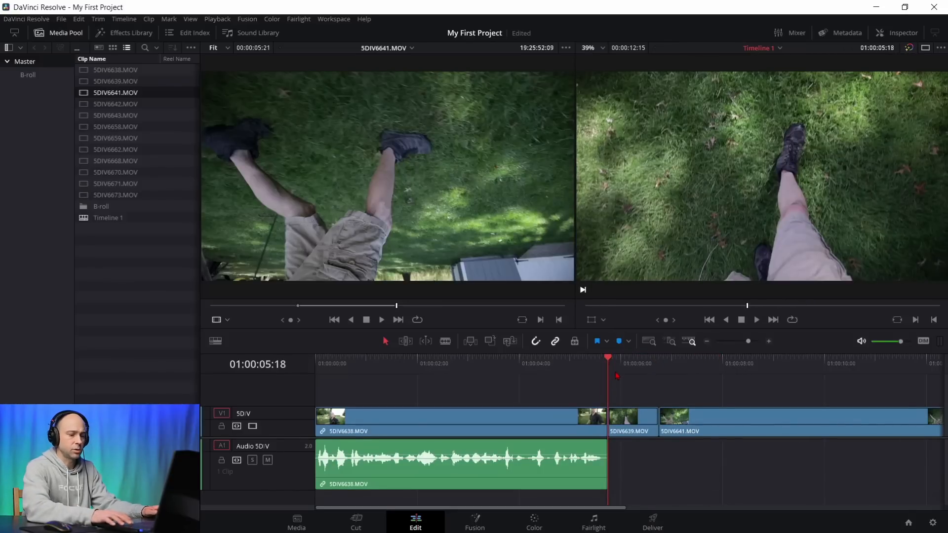
Step: Roll the cut between 5DIV6639.MOV and 5DIV6641.MOV on V1 forward 12 frames to 01:00:07:06
key("shift+Right")
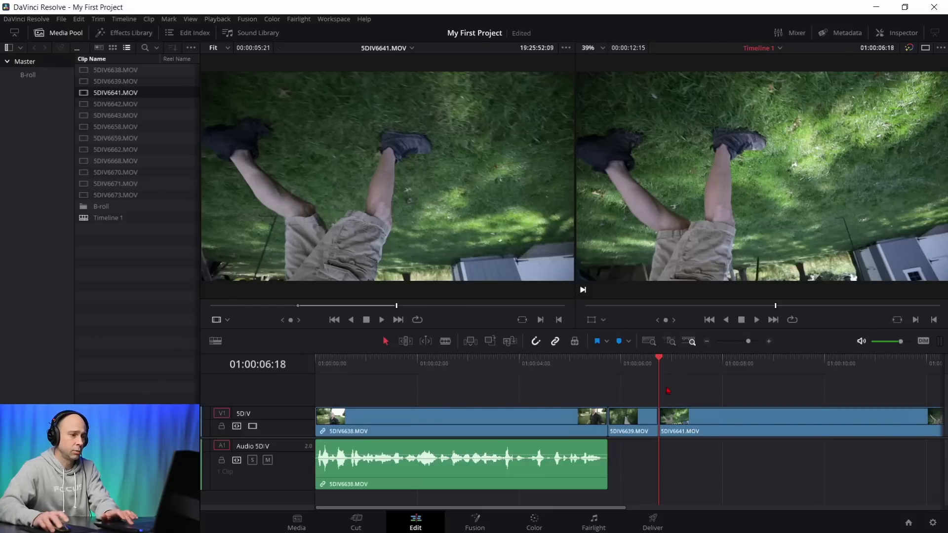
key("Right")
key("Right")
key("Right")
key("Right")
key("Right")
key("Right")
key("Right")
key("Right")
key("Right")
key("Right")
key("Right")
key("Right")
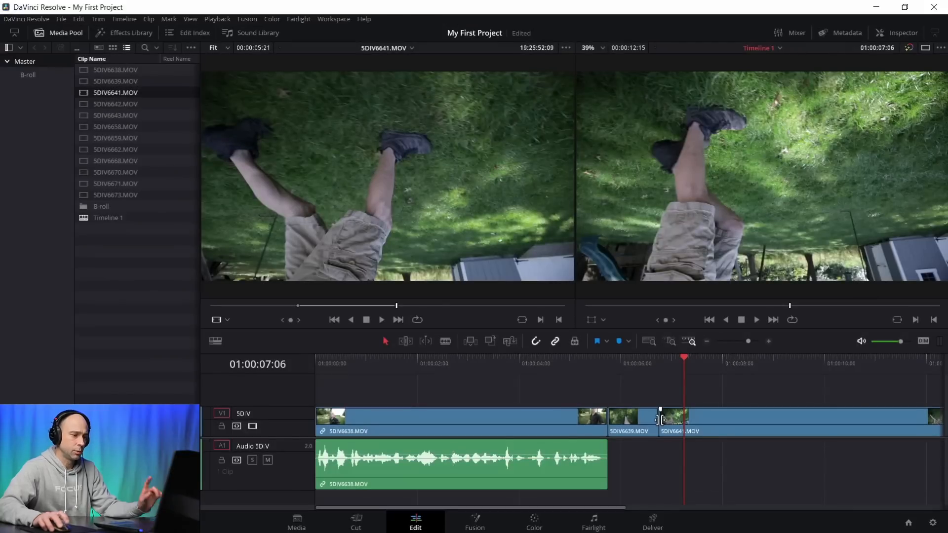
left_click_drag(661, 420, 690, 418)
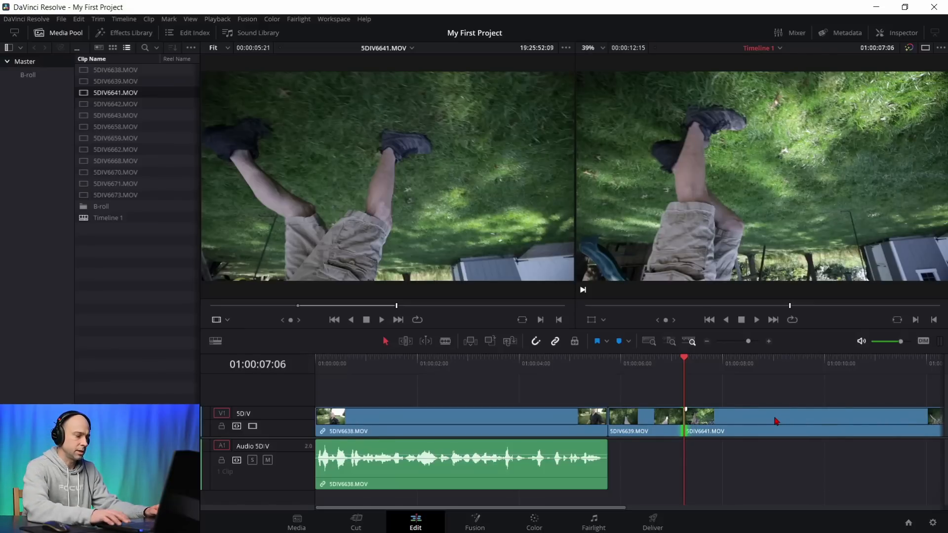
Step: Split 5DIV6641.MOV on V1 at 01:00:08:18 and delete everything after the cut
key("shift+Right")
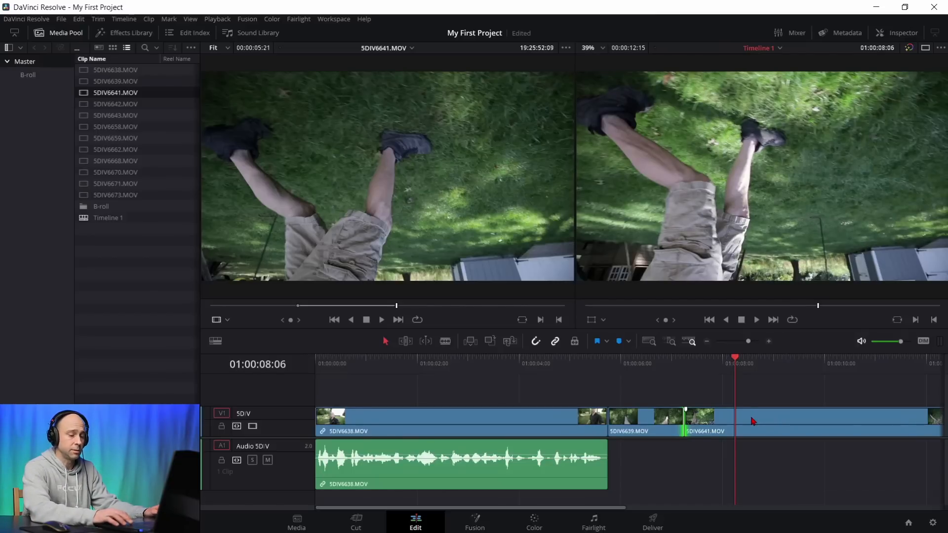
key("space")
key("space")
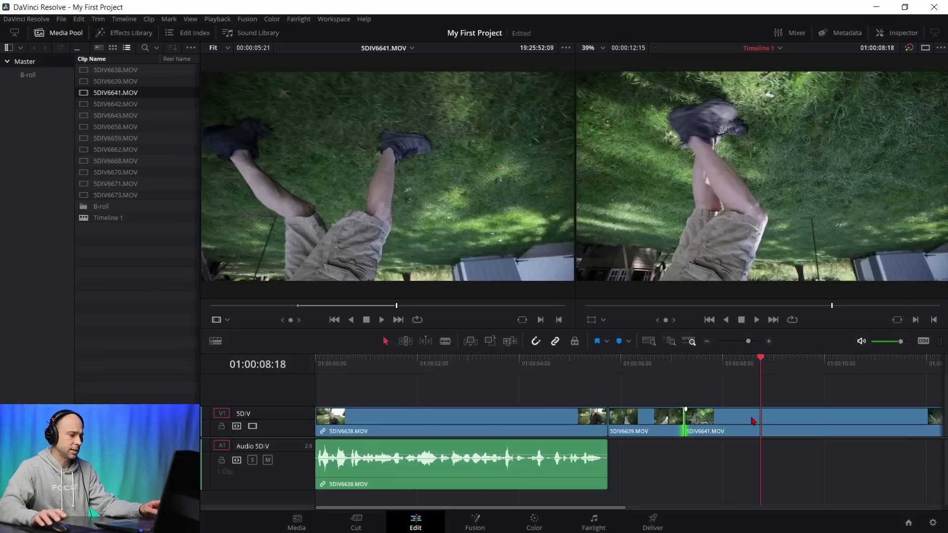
key("ctrl+b")
left_click(816, 421)
key("Delete")
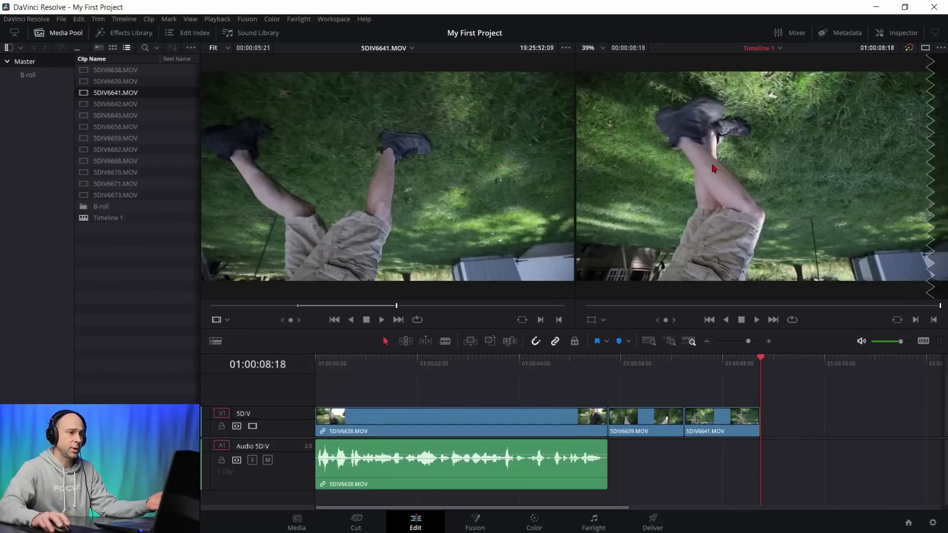
Step: Flip the 5DIV6641.MOV clip on V1 vertically in its Transform settings so the footage appears upright
left_click(724, 367)
left_click(708, 423)
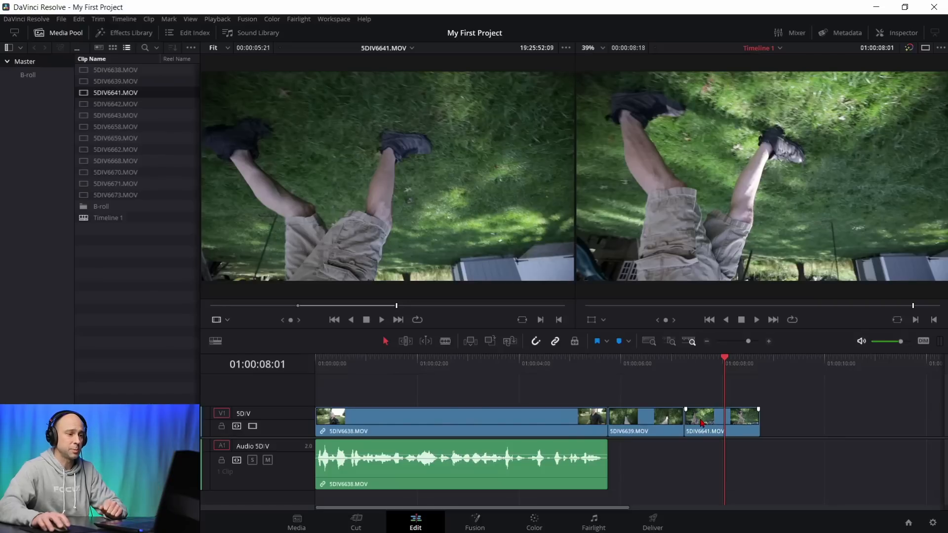
left_click(712, 418)
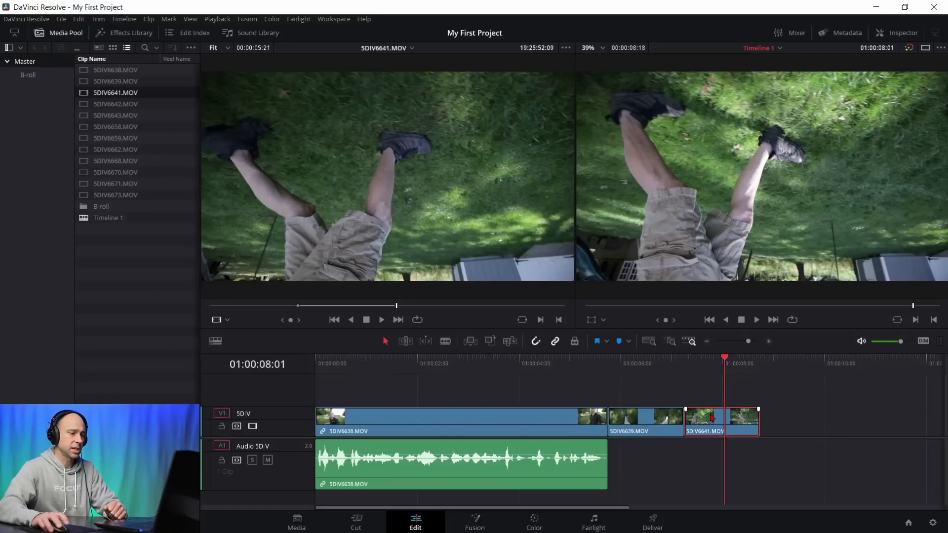
left_click(904, 33)
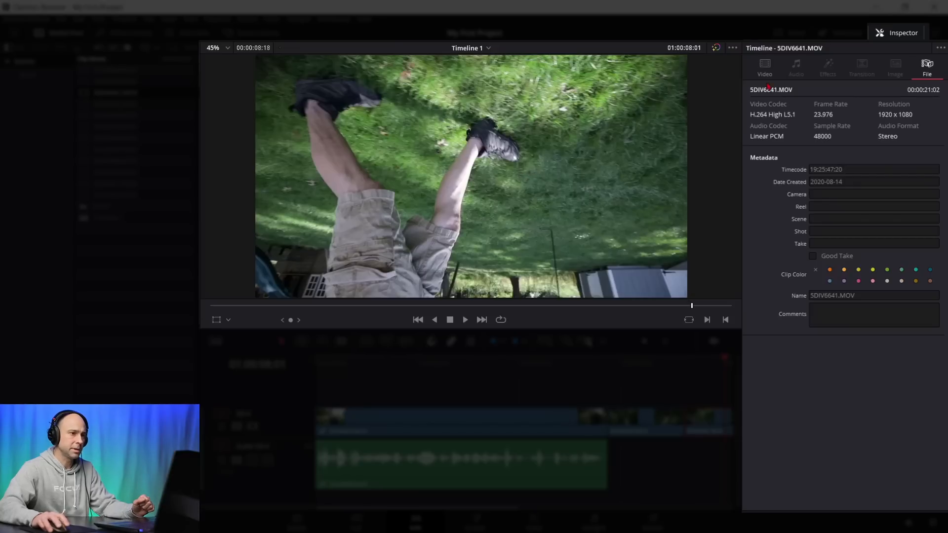
left_click(765, 66)
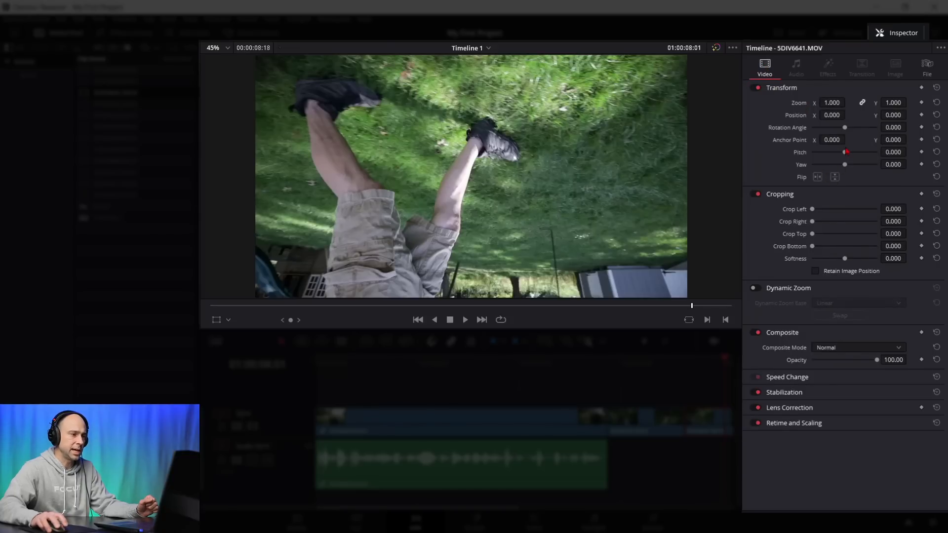
left_click(834, 179)
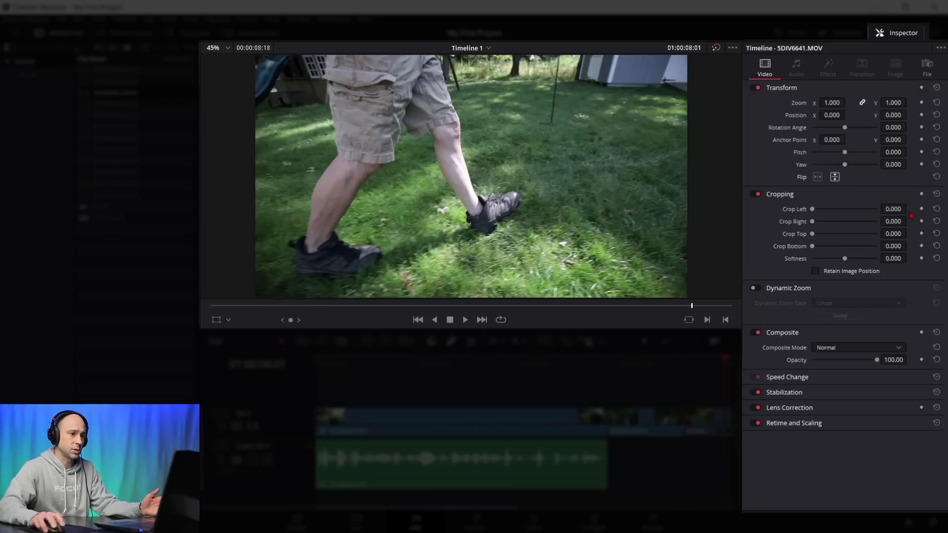
Step: Scrub back to the start of 5DIV6641.MOV on V1, hide the clip settings, and scrub the clip forward to 01:00:08:03
left_click_drag(725, 361, 701, 365)
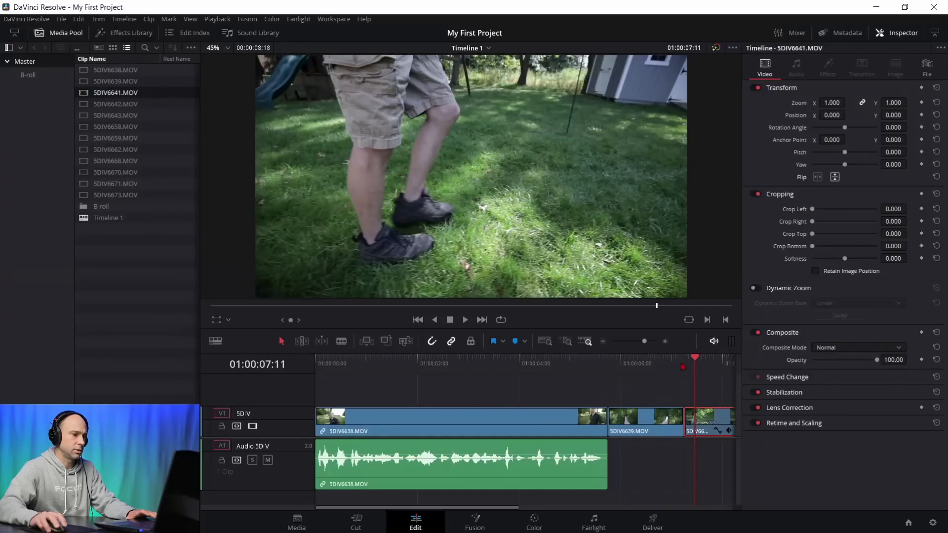
mouse_move(683, 367)
left_mouse_down()
mouse_move(667, 364)
mouse_move(684, 356)
left_mouse_up()
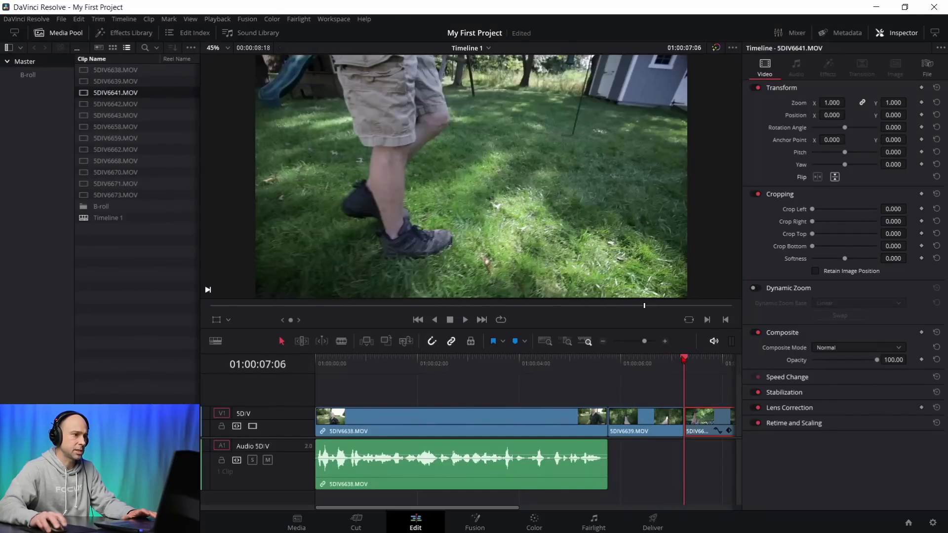
left_click(896, 33)
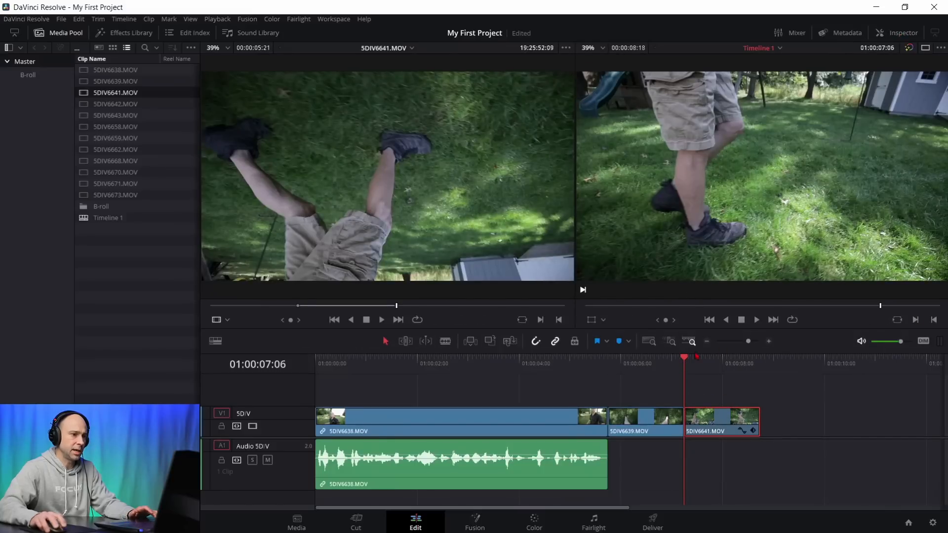
left_click_drag(685, 357, 729, 357)
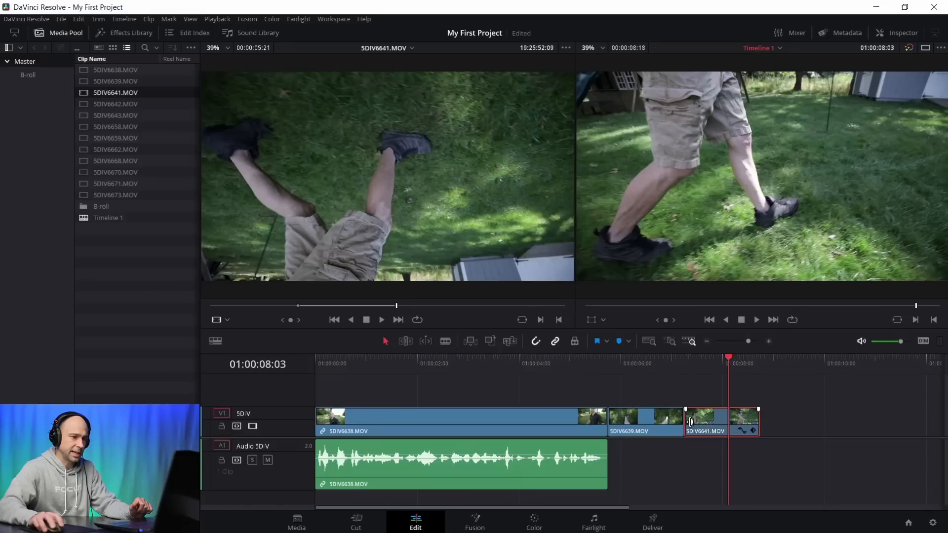
Step: Try to change the used section of 5DIV6641.MOV without Trim Edit Mode, then undo that edit and the vertical flip
mouse_move(691, 422)
left_mouse_down()
mouse_move(744, 422)
mouse_move(702, 424)
left_mouse_up()
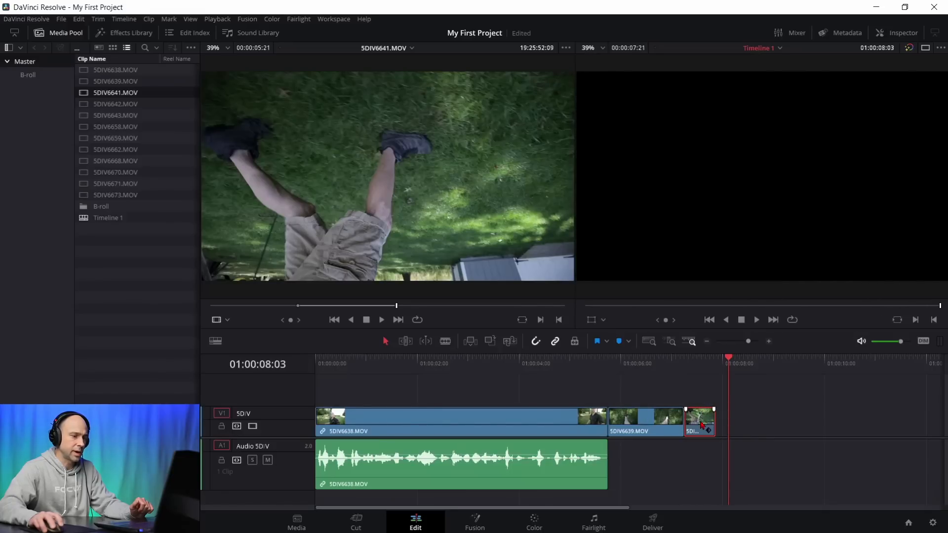
key("ctrl+z")
key("ctrl+z")
key("Down")
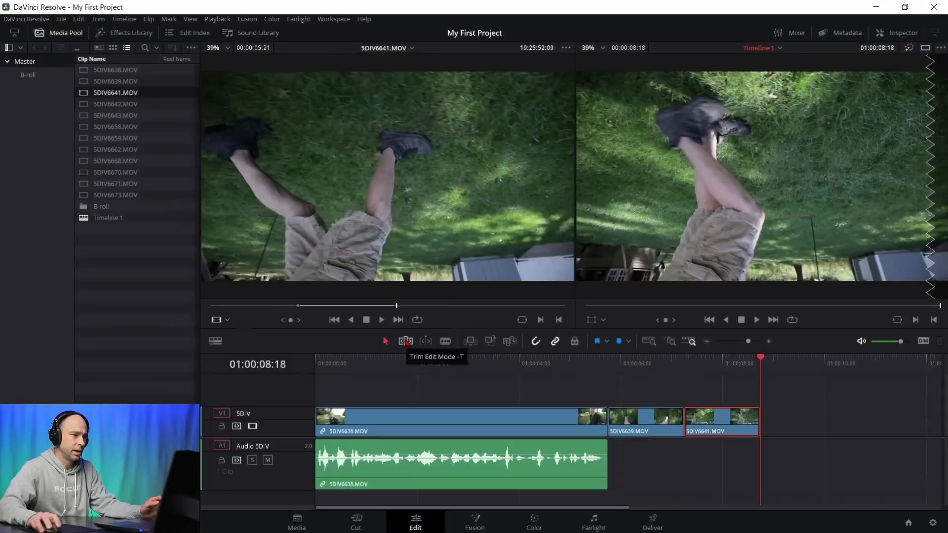
Step: In Trim Edit Mode, slip the footage inside 5DIV6641.MOV on V1 to use a different section, keeping the clip's position and length
left_click(406, 341)
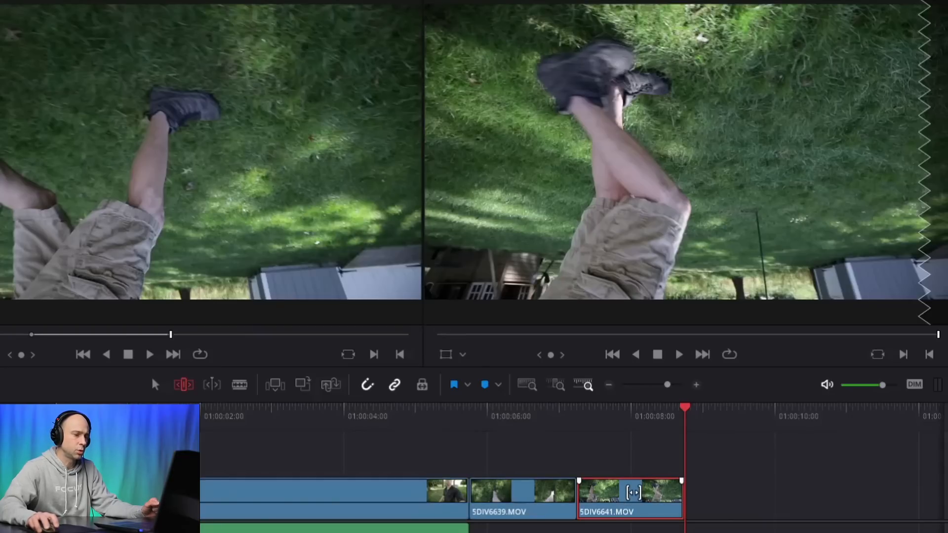
left_click(634, 493)
left_click_drag(634, 492, 652, 497)
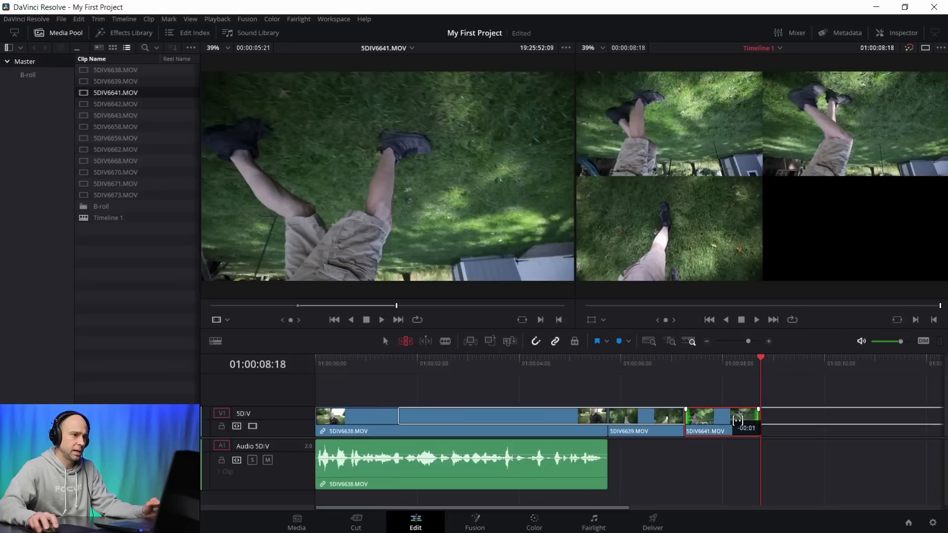
left_click_drag(738, 420, 691, 420)
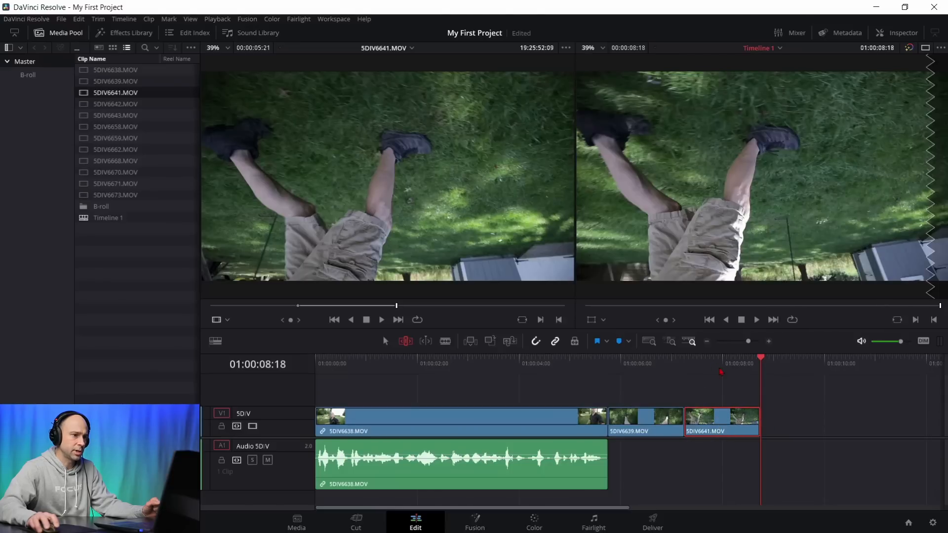
Step: Inspect 5DIV6641.MOV at 01:00:07:23 and flip the clip vertically in its Transform settings
left_click(721, 365)
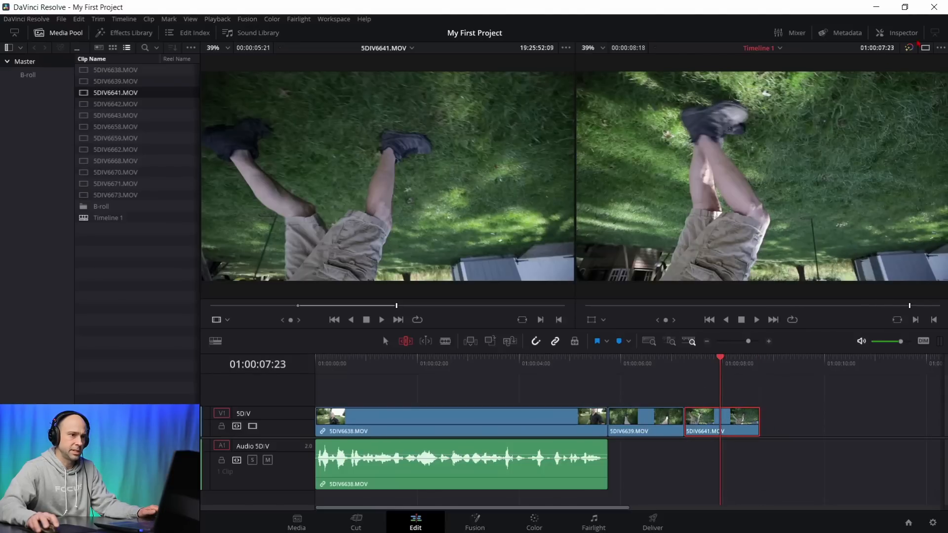
left_click(901, 32)
left_click(835, 177)
left_click(896, 31)
Step: Slip the footage inside 5DIV6641.MOV further and play the cut from 5DIV6639.MOV at 01:00:06:02 to check the match
left_click_drag(726, 424, 643, 418)
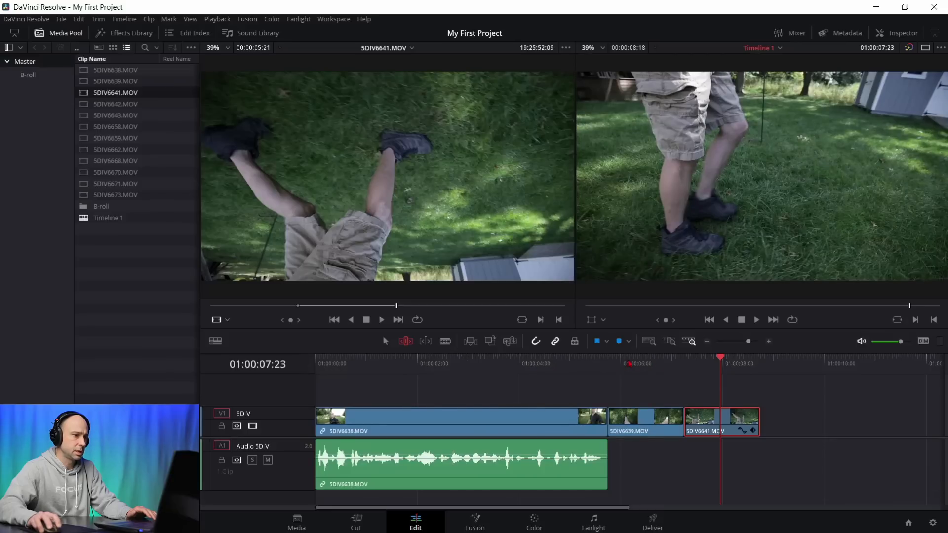
left_click(625, 364)
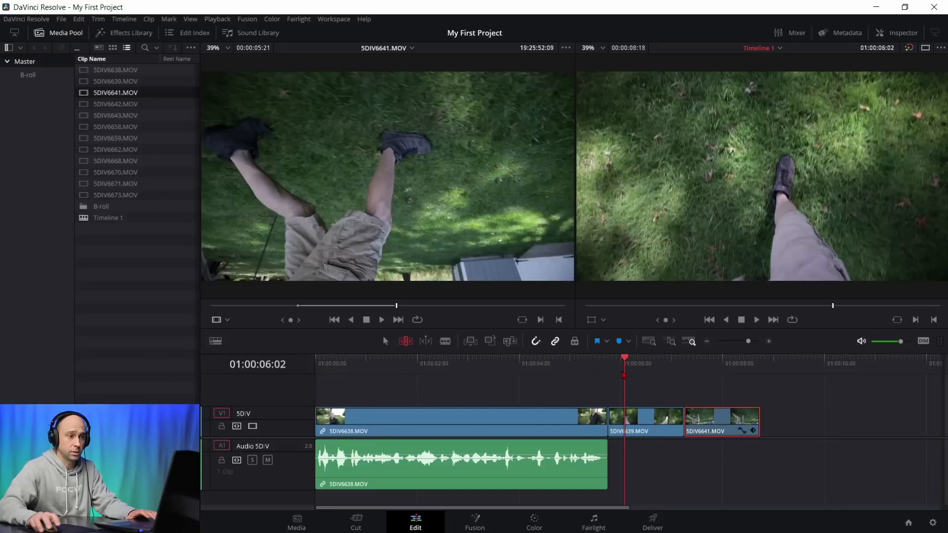
key("space")
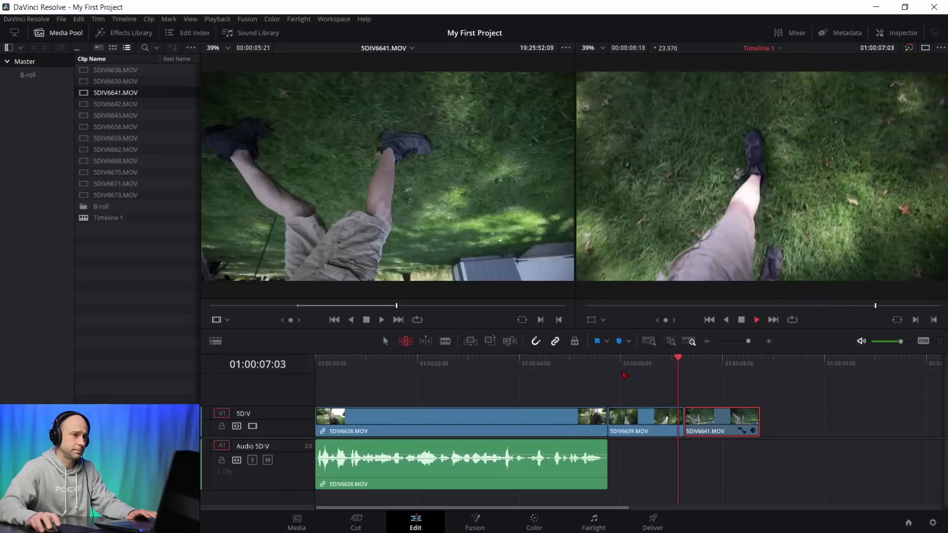
key("space")
left_click_drag(741, 421, 679, 432)
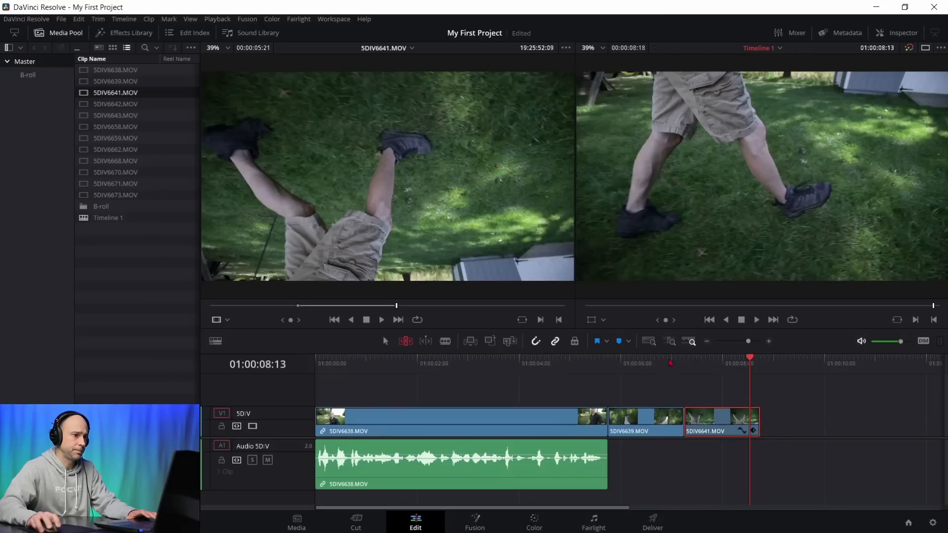
key("slash")
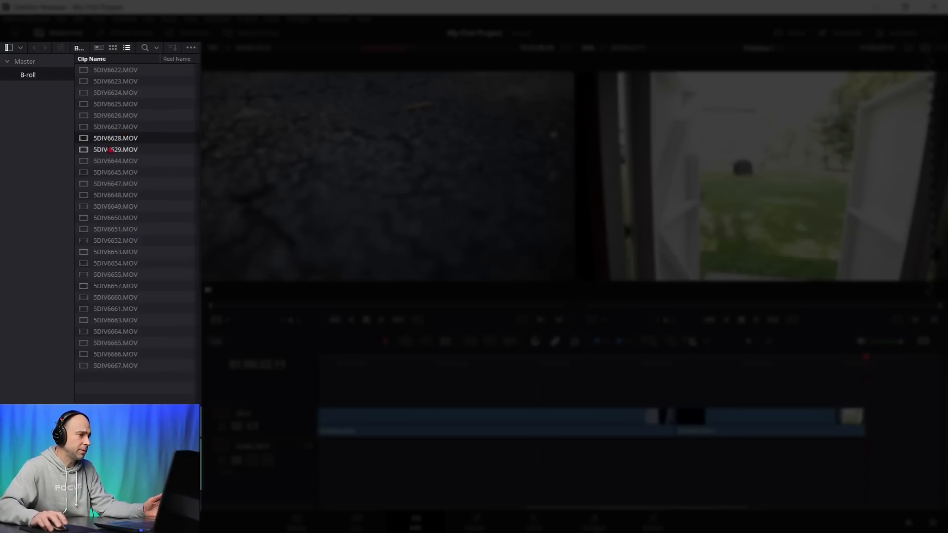
Step: Try the metadata and list views for the B-roll bin, narrow the bin list, and show the clips as thumbnails
left_click(114, 49)
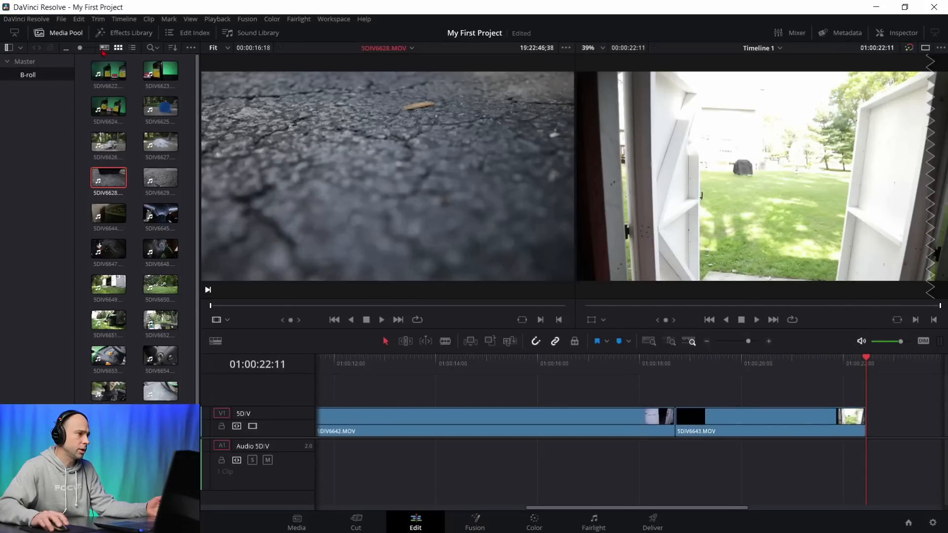
left_click(104, 47)
left_click_drag(73, 218, 44, 218)
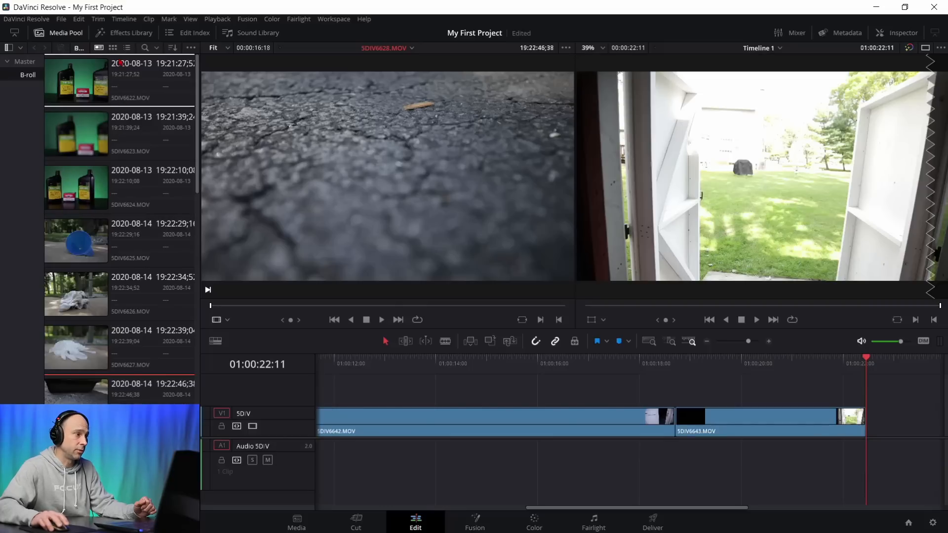
left_click(127, 48)
left_click(113, 48)
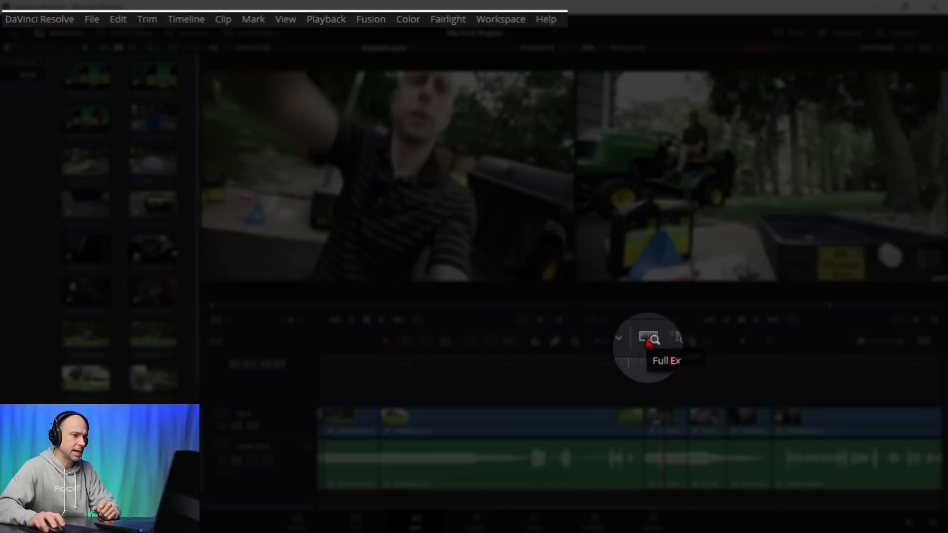
Step: Place the playhead at the start of 5DIV6639.MOV, mute audio track A1, and switch to a single timeline viewer
left_click(649, 341)
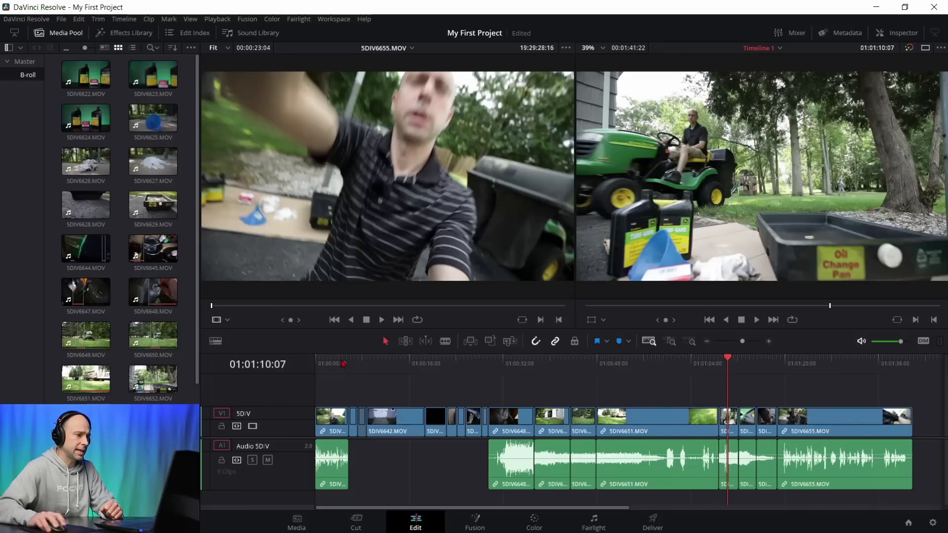
left_click(348, 364)
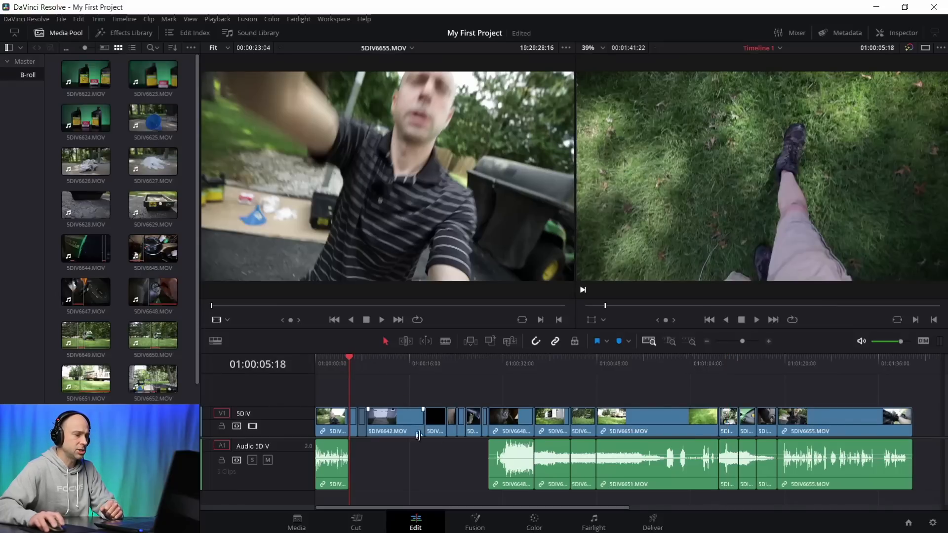
left_click(770, 341)
key("ctrl+=")
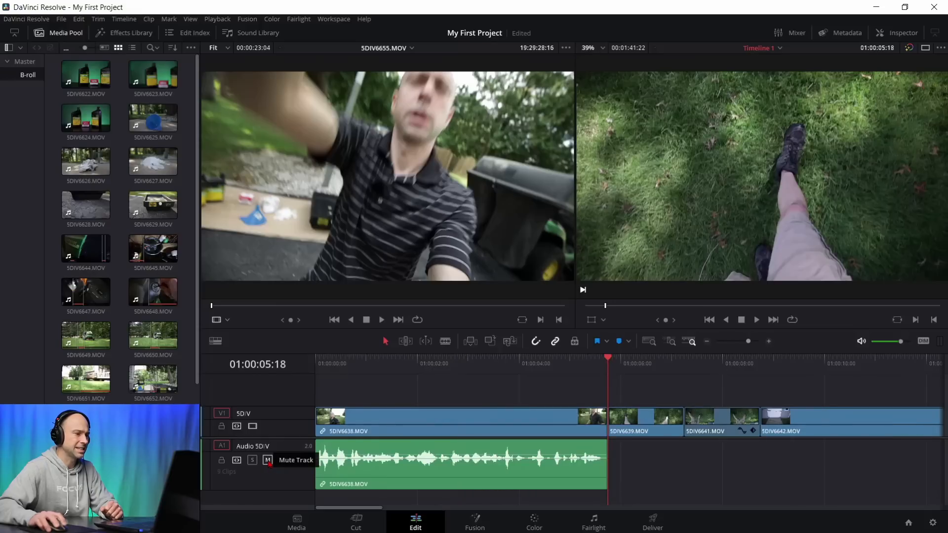
left_click(269, 461)
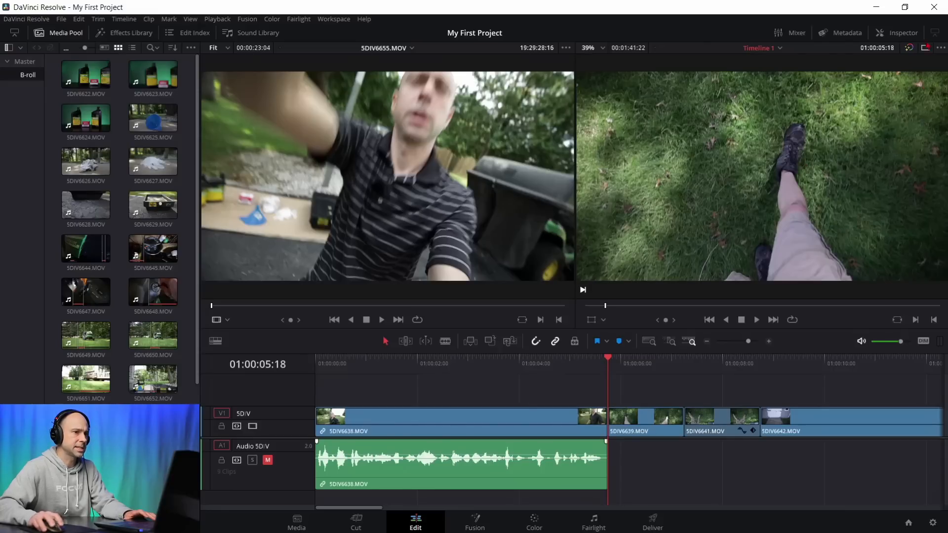
left_click(927, 49)
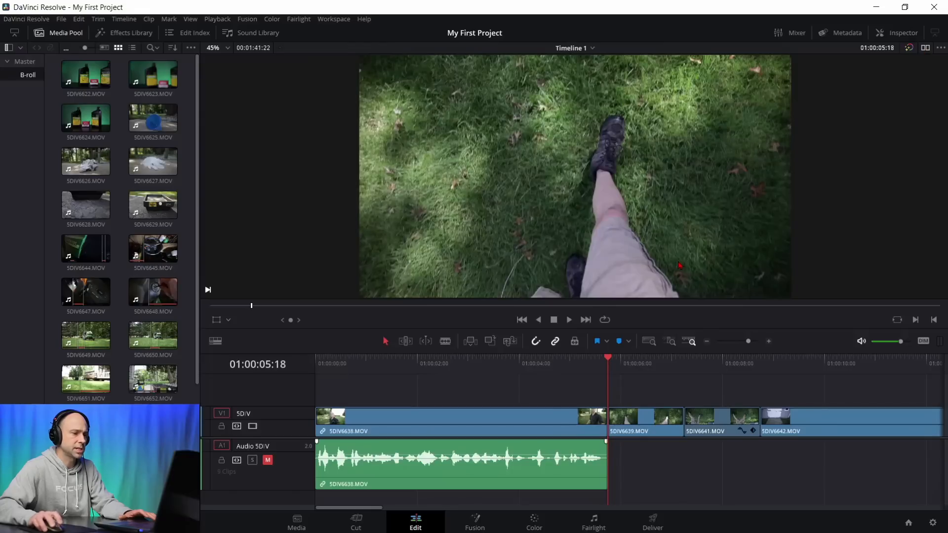
Step: Play the timeline from 5DIV6639.MOV into 5DIV6648.MOV, replay the start of 5DIV6648.MOV, and stop at 01:00:34:02
key("space")
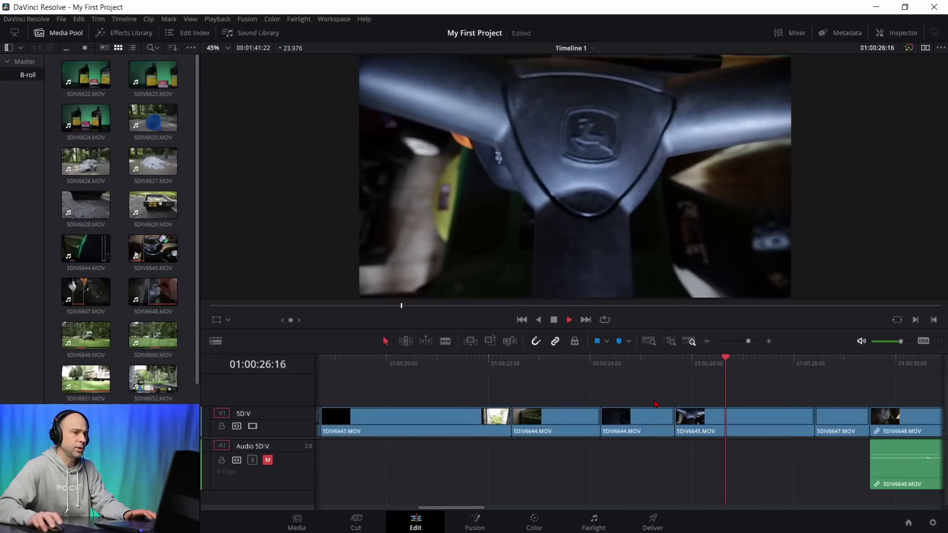
key("space")
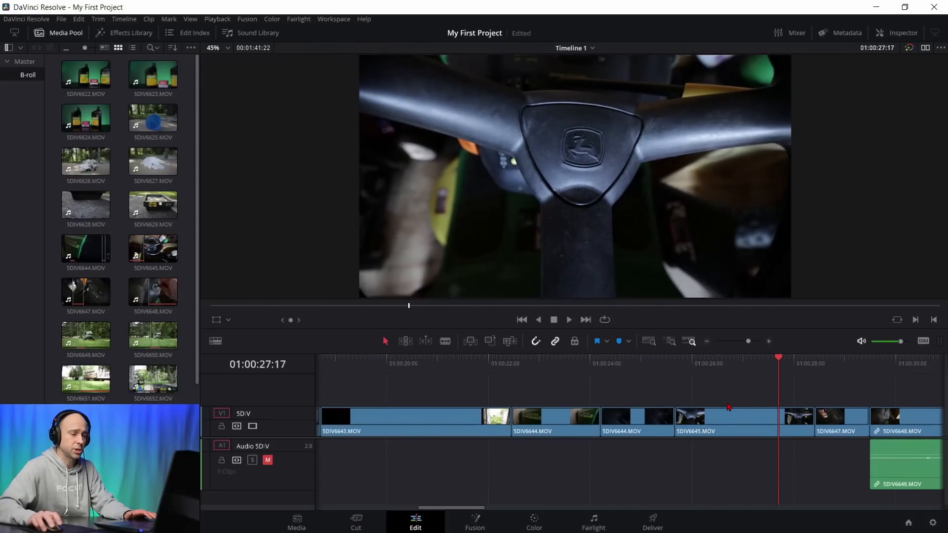
key("space")
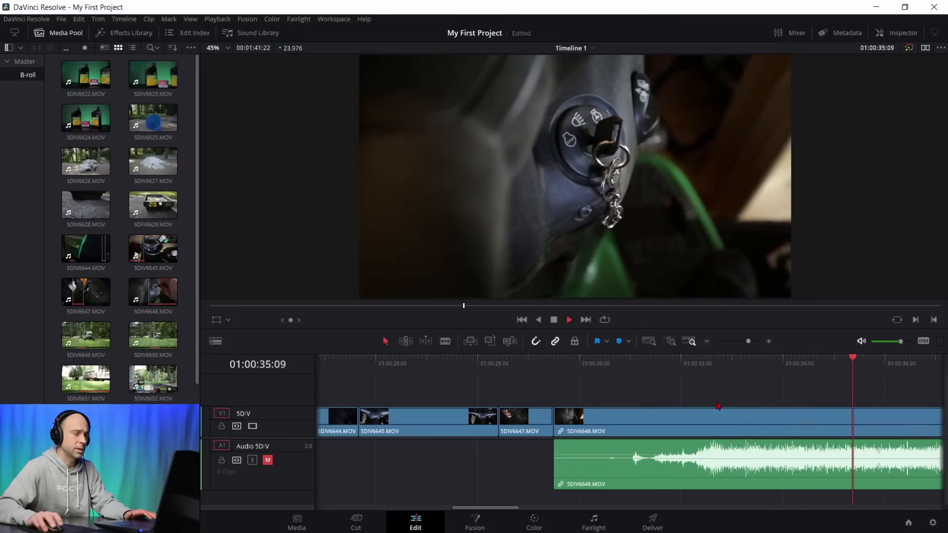
key("Up")
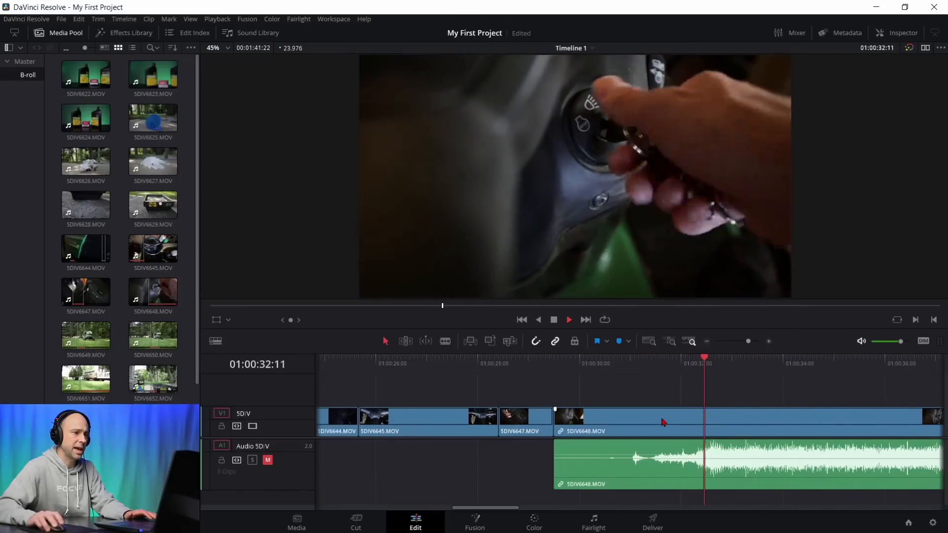
key("space")
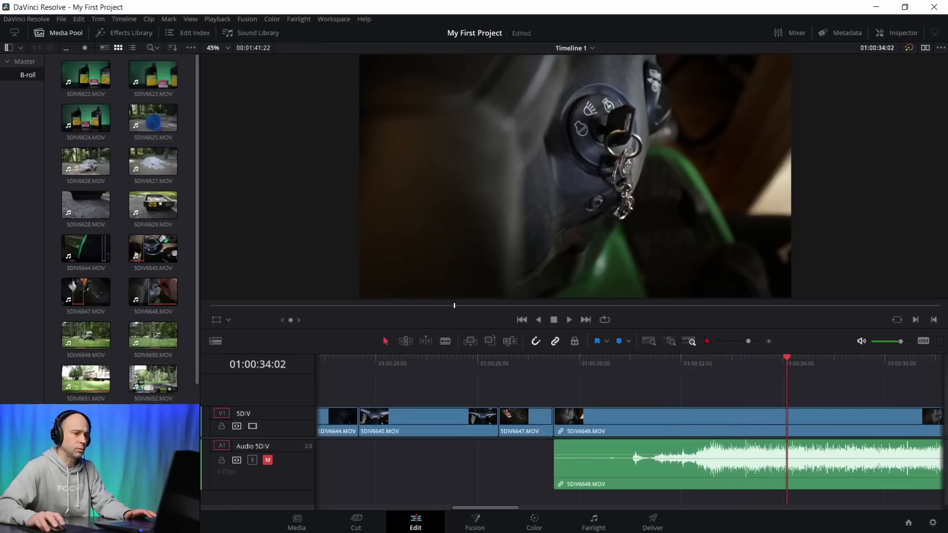
key("ctrl+minus")
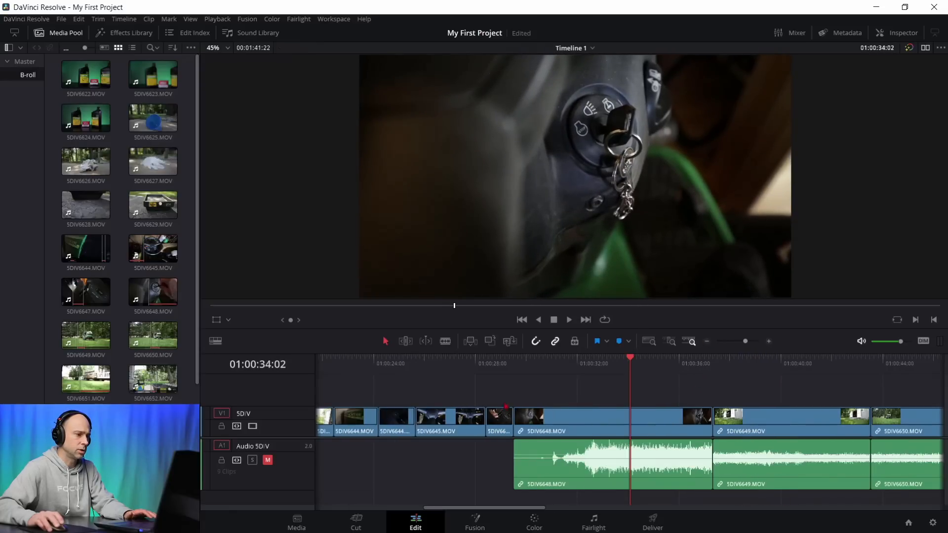
scroll(419, 388, "left", 10)
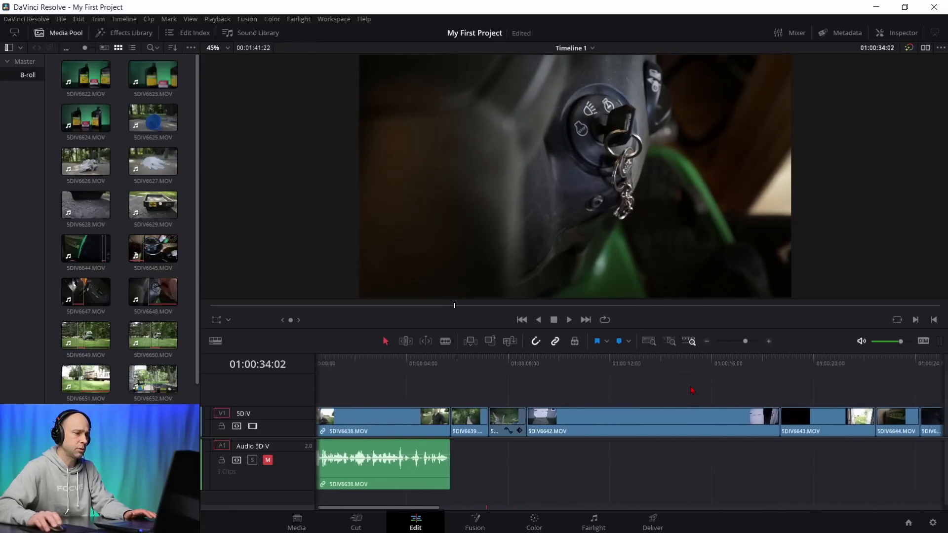
Step: Select 5DIV6642.MOV and play it from its start, stopping at 01:00:11:09
left_click(537, 365)
left_click(568, 419)
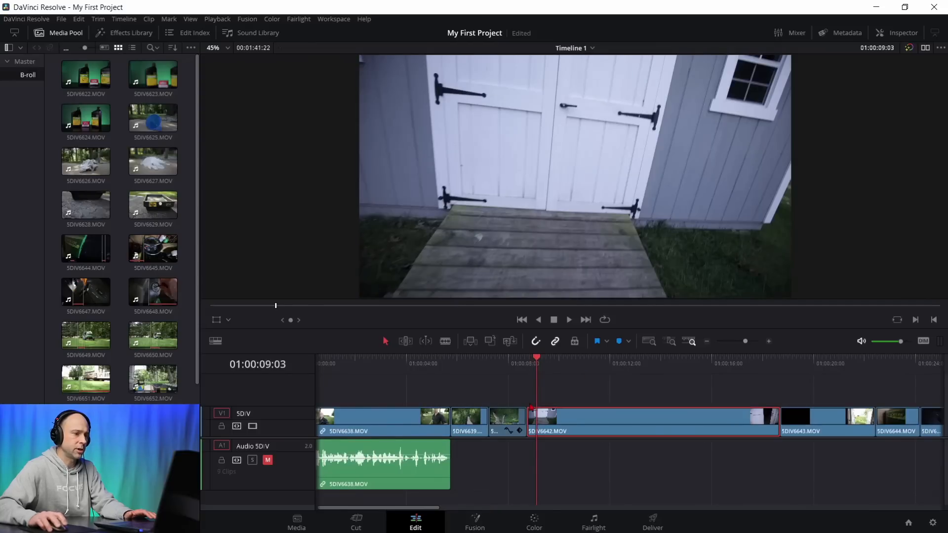
left_click(527, 360)
key("space")
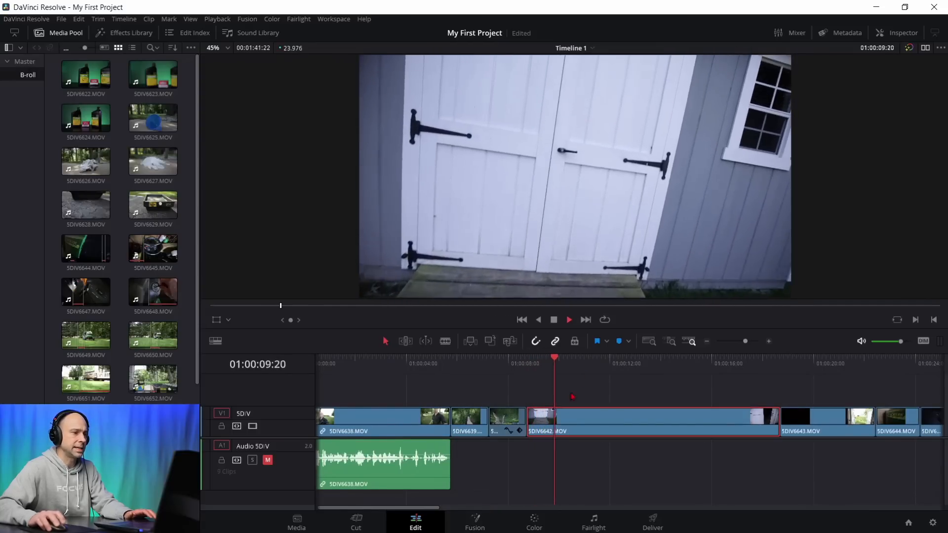
key("space")
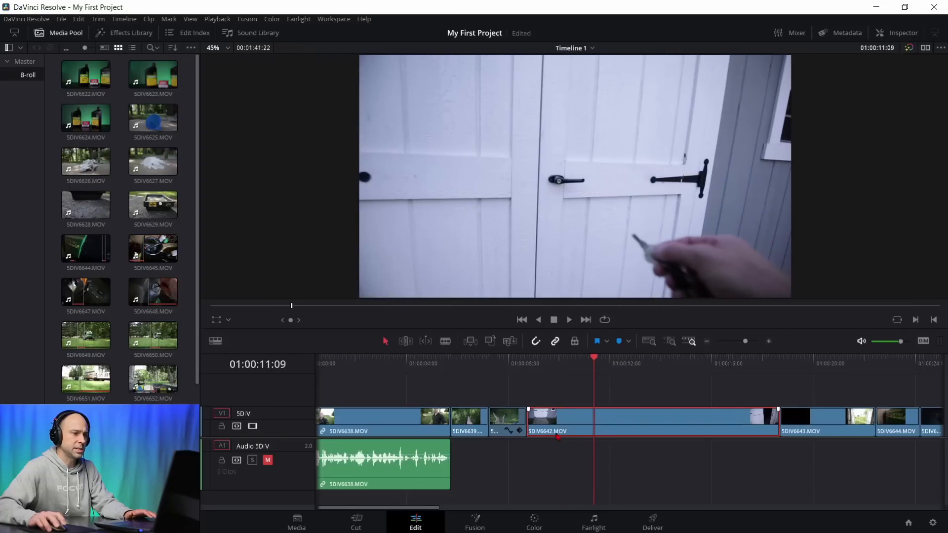
Step: Return the playhead to the start of 5DIV6642.MOV, show its retime controls, and increase the video track height
left_click_drag(595, 357, 528, 356)
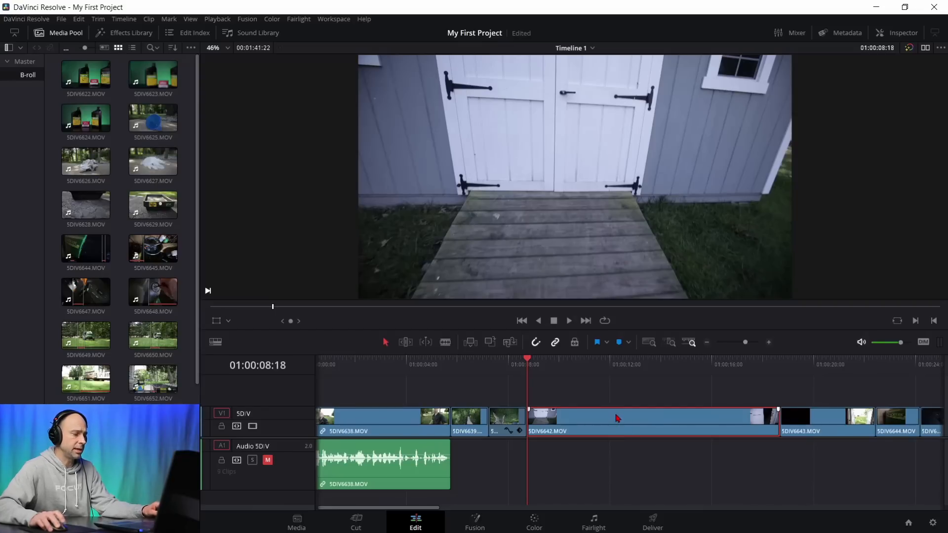
key("ctrl+r")
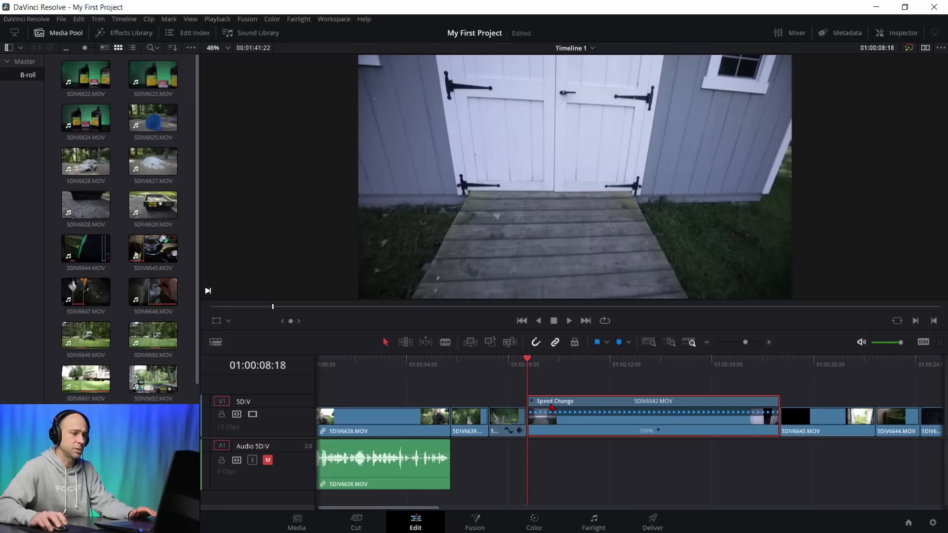
left_click(769, 344)
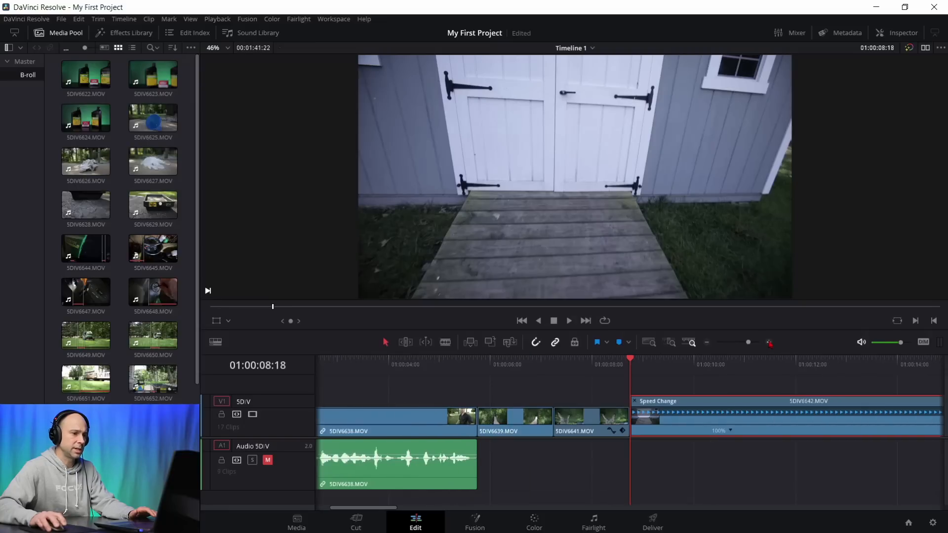
scroll(374, 459, "right", 5)
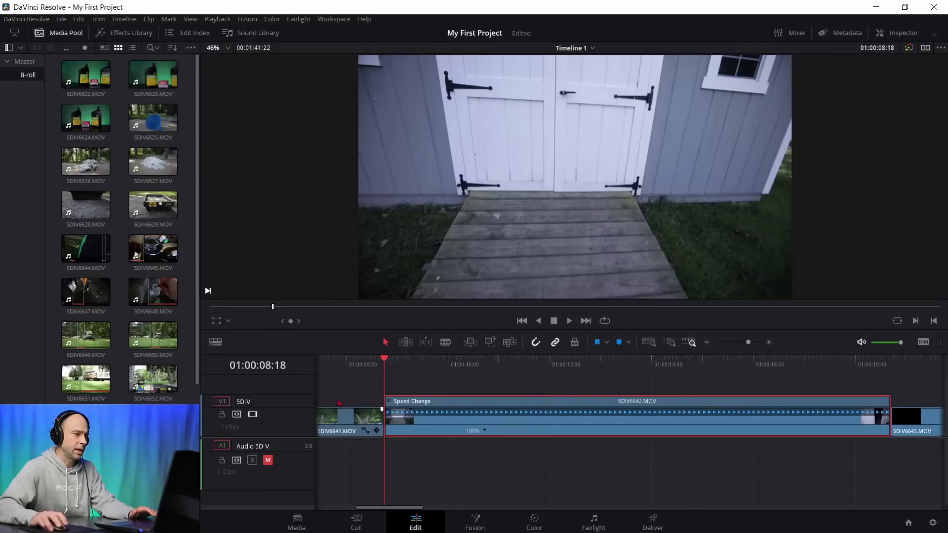
left_click(217, 342)
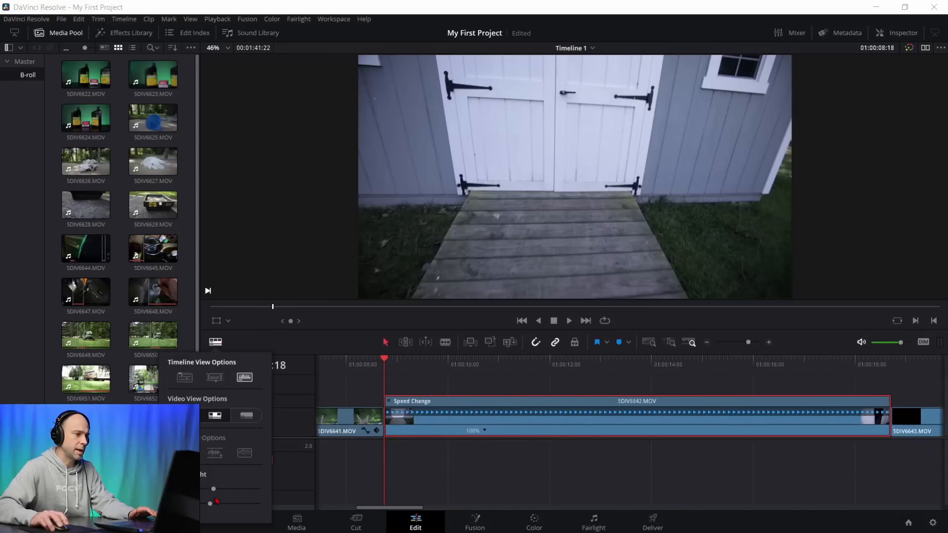
left_click_drag(214, 490, 231, 490)
left_click(385, 362)
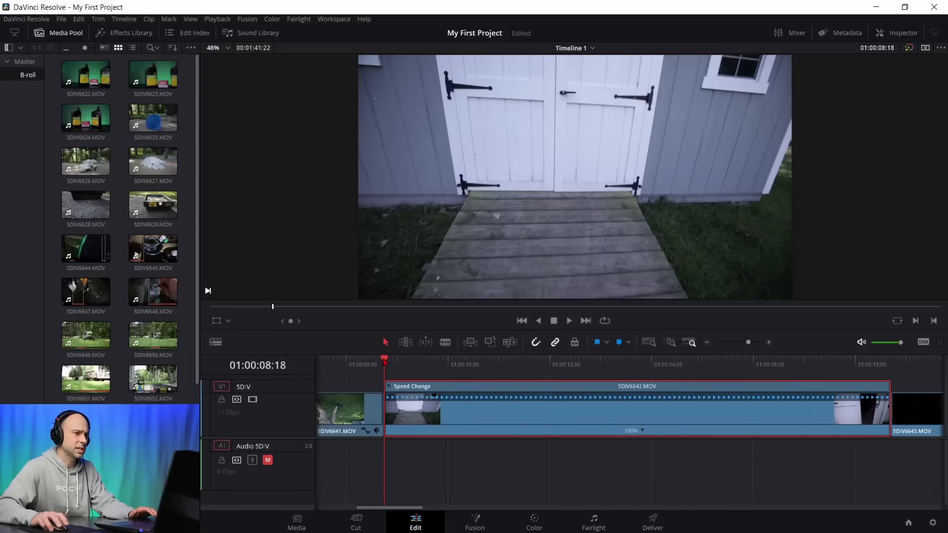
Step: Add a speed point to 5DIV6642.MOV at 01:00:12:13, where the hand with the keys reaches the door handle
left_click_drag(385, 362, 579, 387)
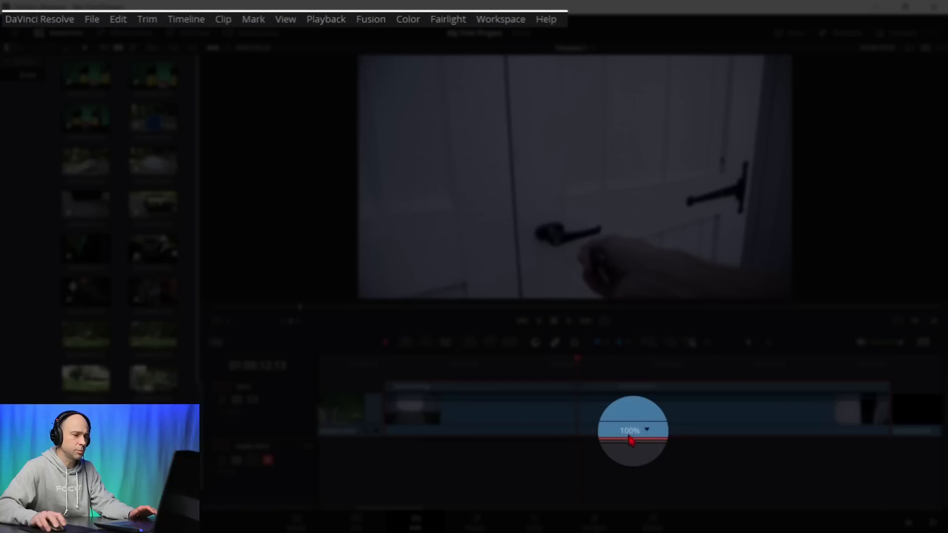
left_click(646, 432)
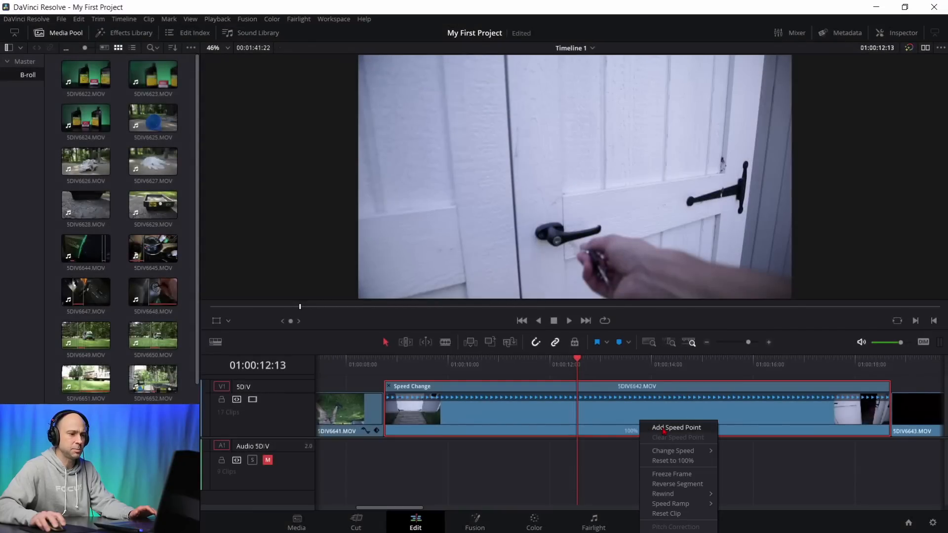
left_click(665, 428)
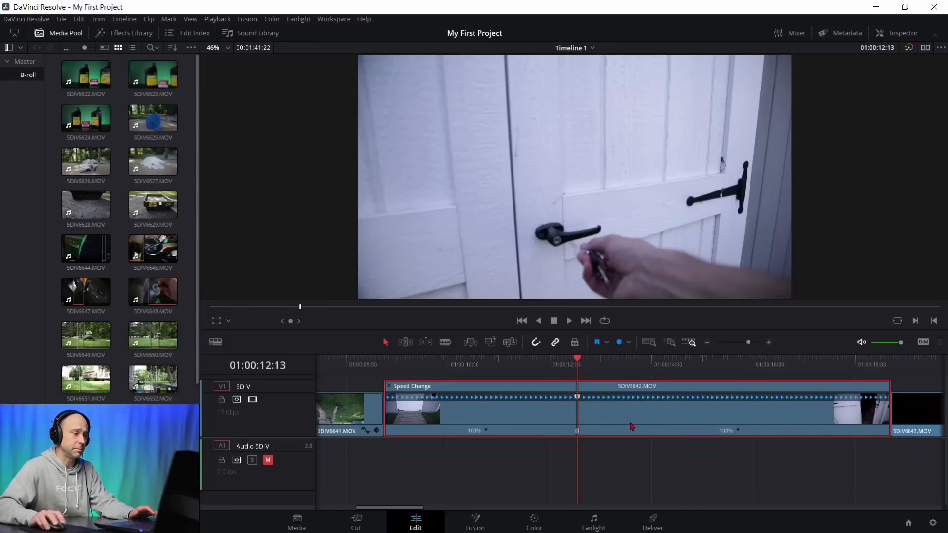
left_click(487, 433)
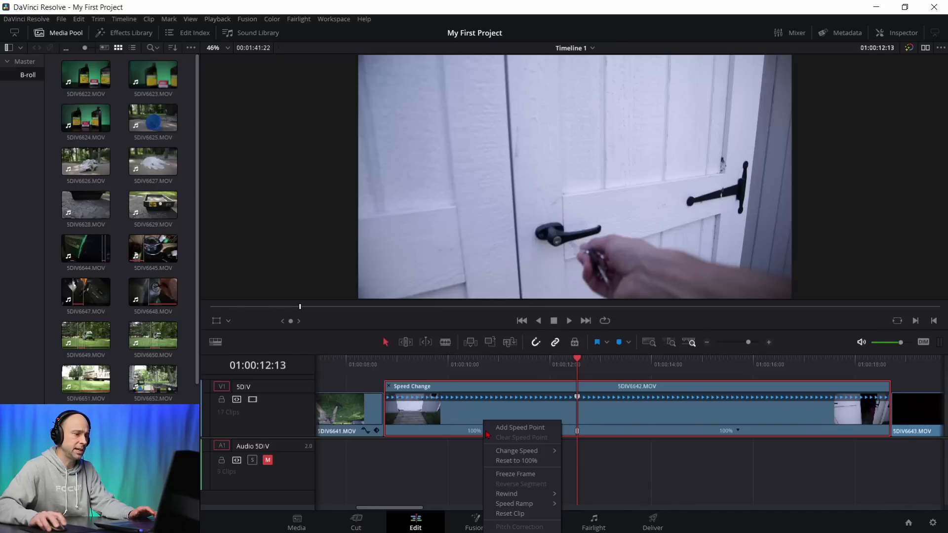
mouse_move(536, 455)
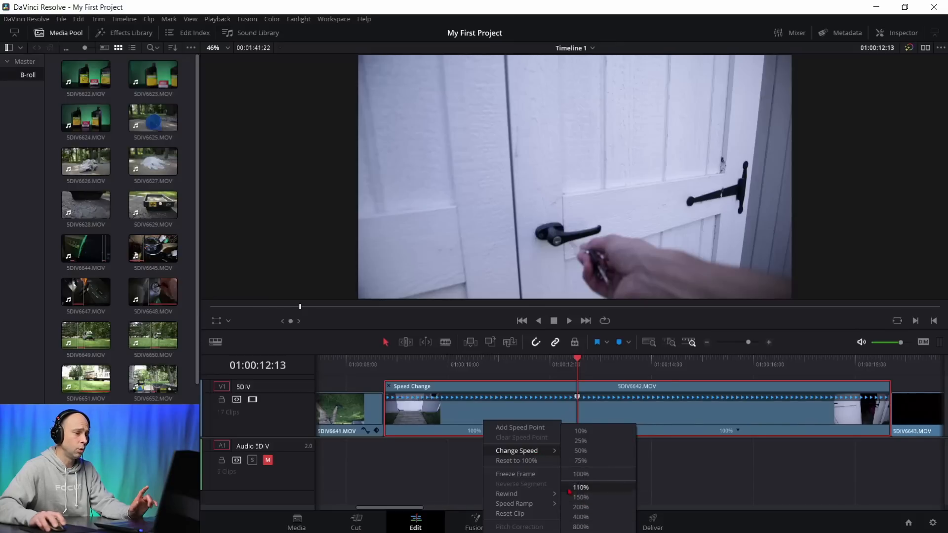
left_click(566, 404)
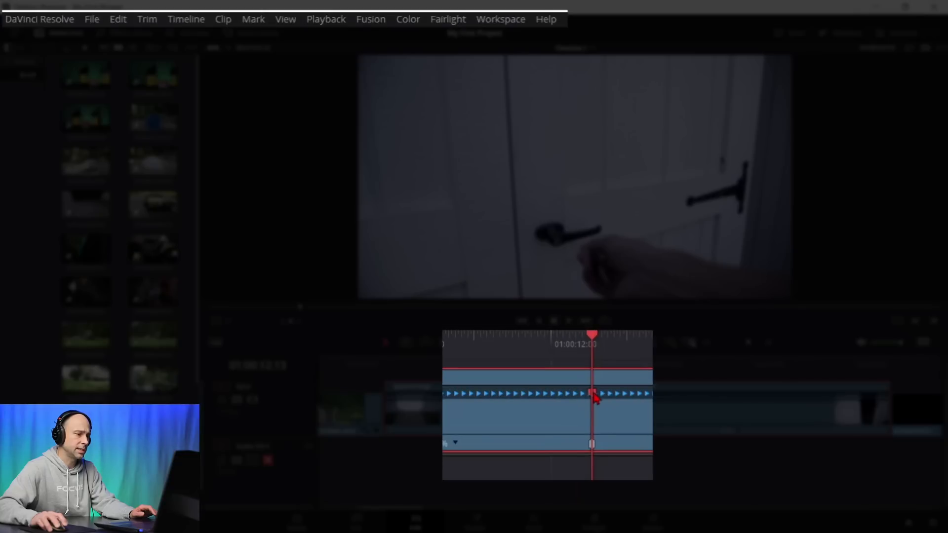
Step: Speed up the segment of 5DIV6642.MOV before the speed point to 1137% and play it from the clip's start
left_click_drag(577, 397, 401, 400)
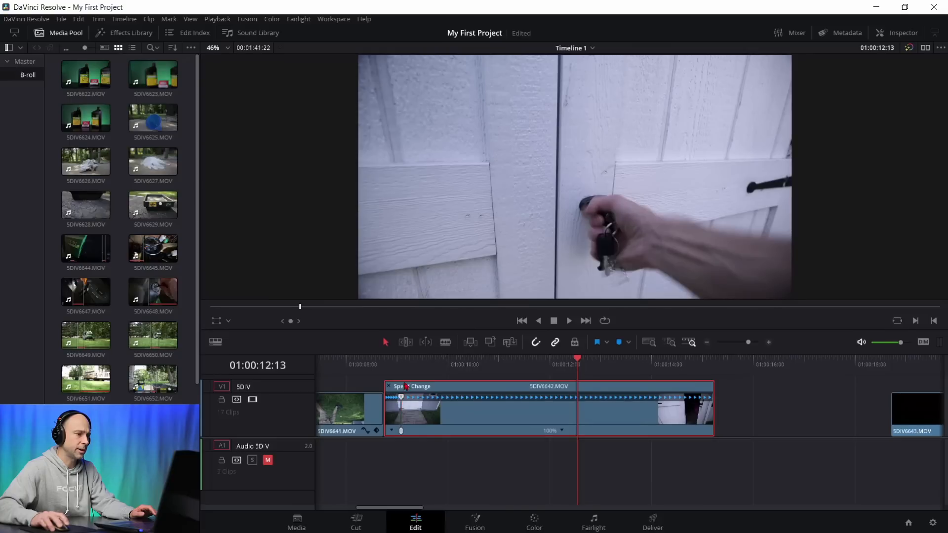
left_click(385, 366)
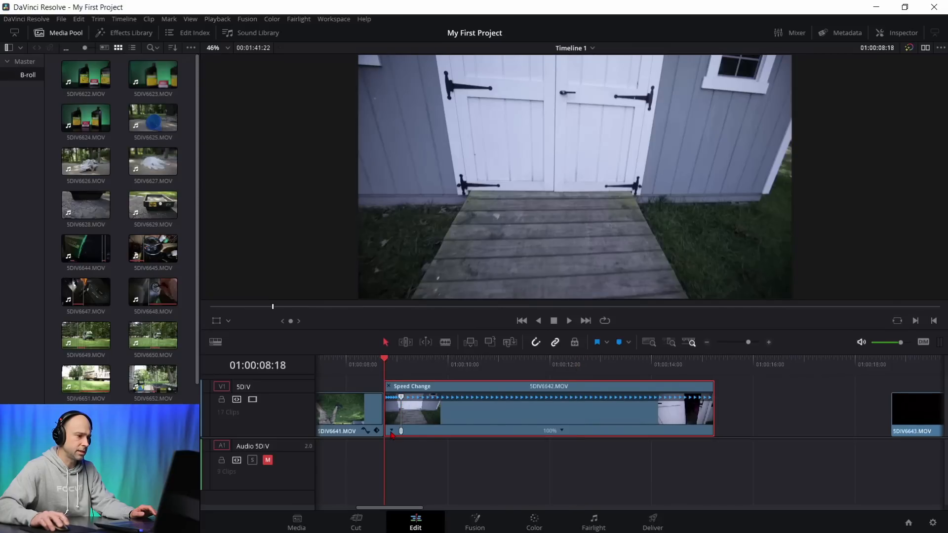
left_click(769, 342)
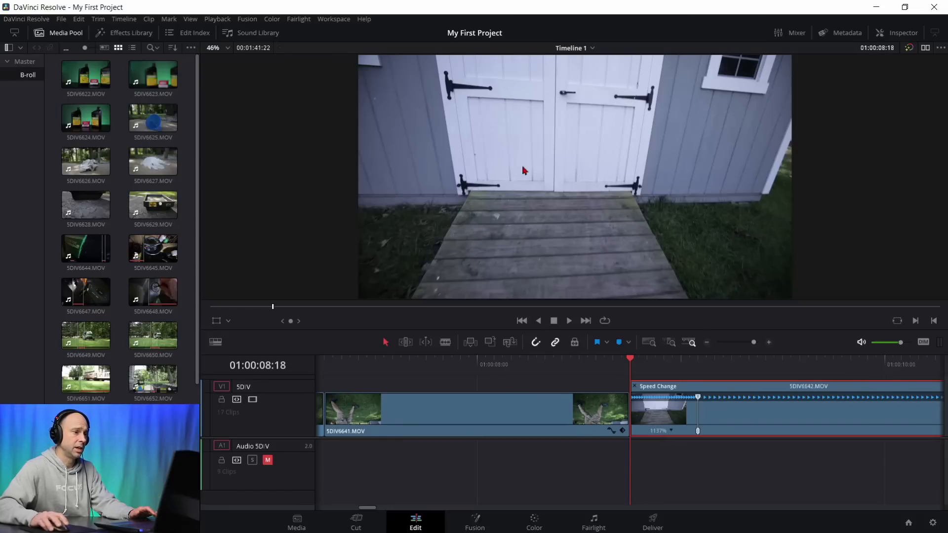
key("space")
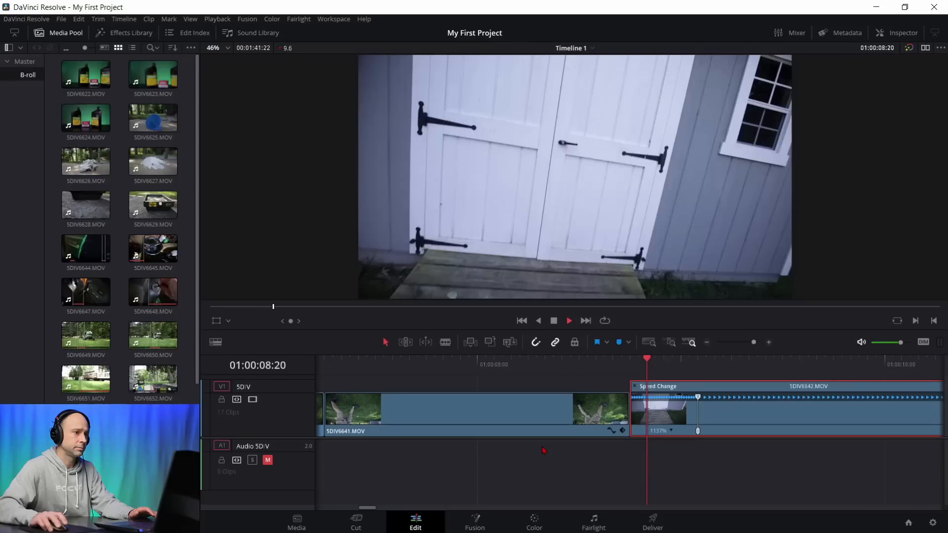
left_click(631, 360)
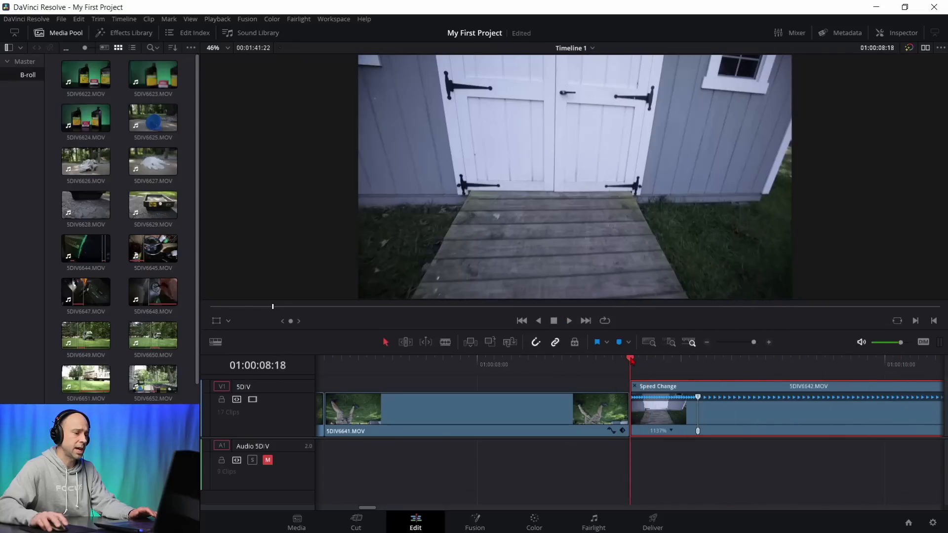
key("space")
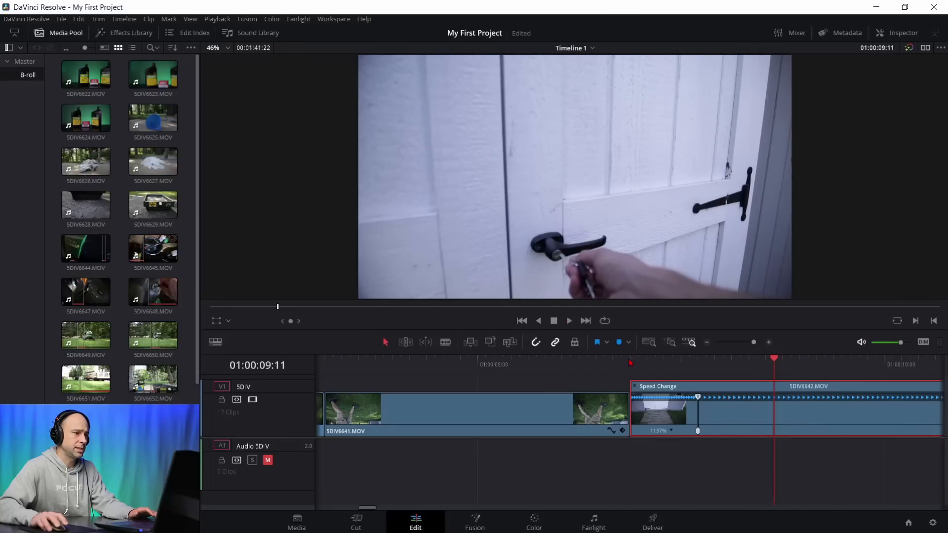
Step: Set the segment before the speed point to 705%, and try moving the speed point earlier and back at that speed
left_click_drag(699, 397, 740, 398)
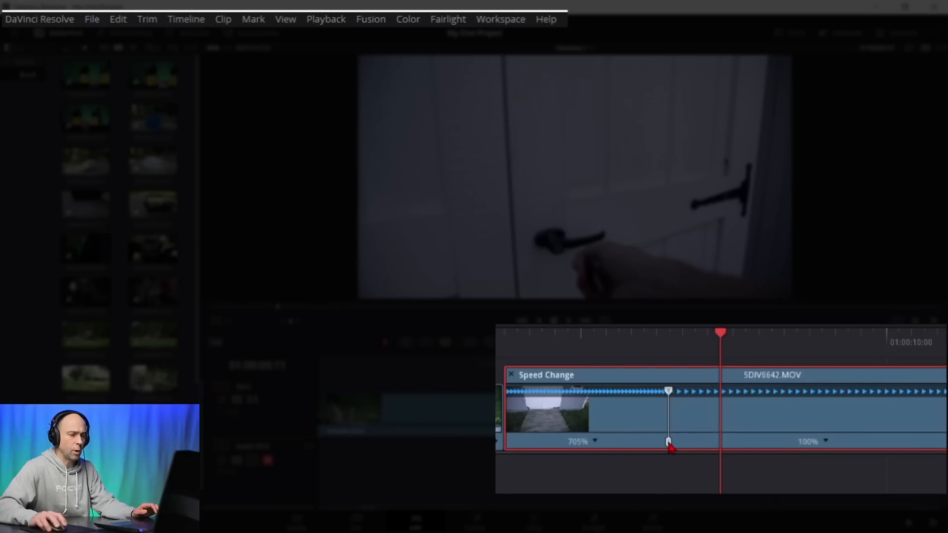
left_click(669, 443)
mouse_move(678, 445)
left_mouse_down()
mouse_move(793, 442)
mouse_move(616, 443)
left_mouse_up()
left_click_drag(704, 431, 713, 423)
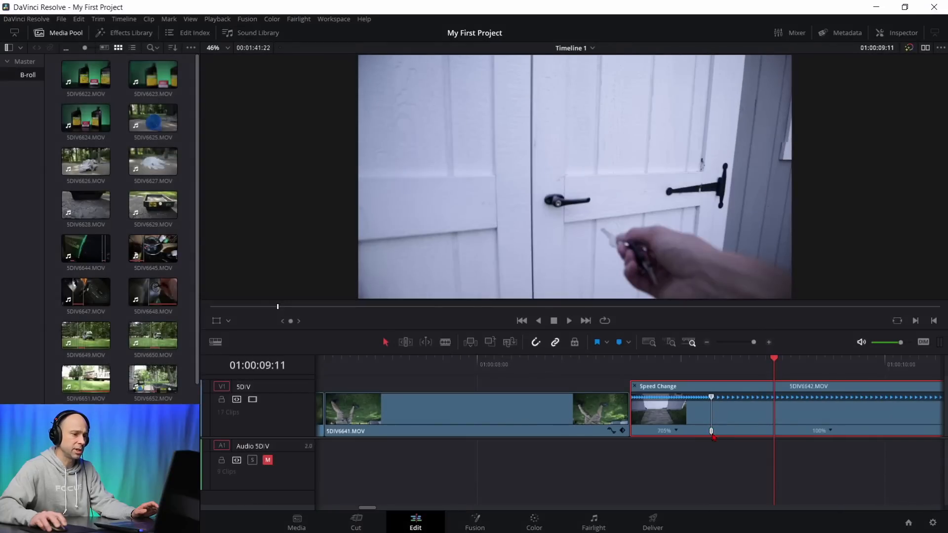
left_click_drag(713, 432, 739, 435)
Step: Extend the 705% segment by moving the speed point to about 01:00:09:15, and play 5DIV6642.MOV from its start to 01:00:12:03
key("Up")
key("space")
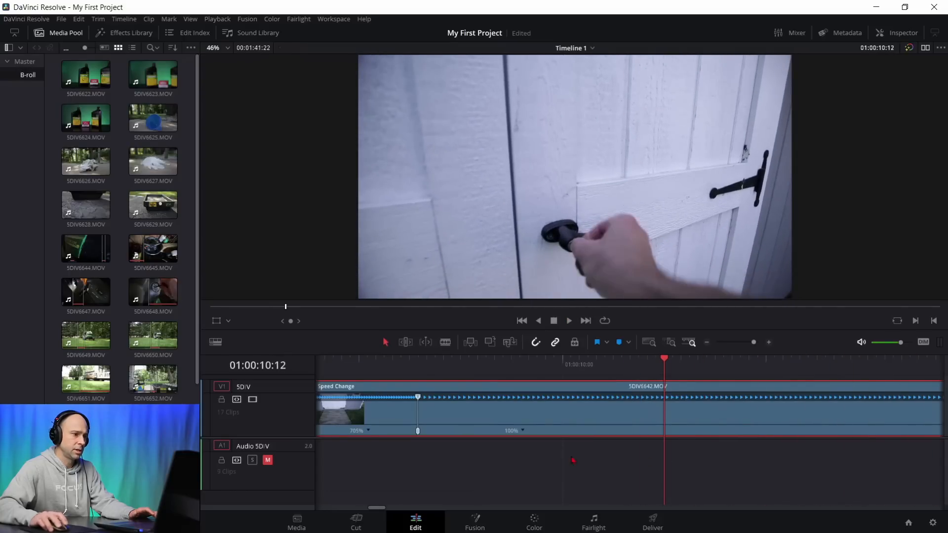
left_click_drag(418, 432, 492, 447)
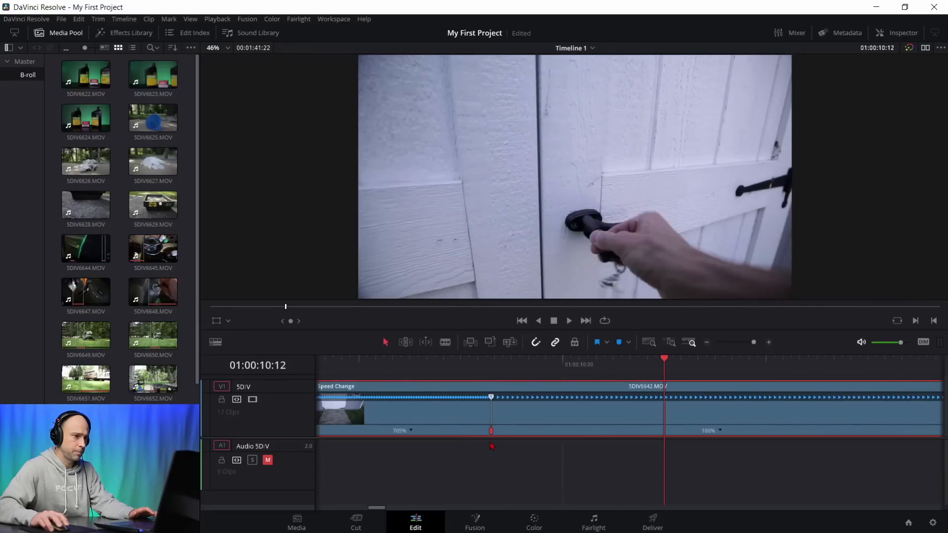
key("ctrl+minus")
key("Up")
key("space")
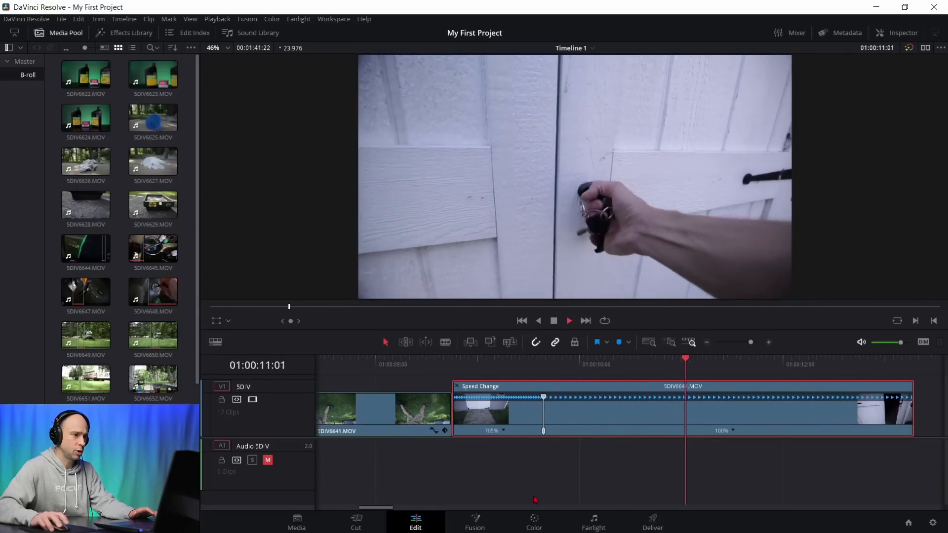
key("space")
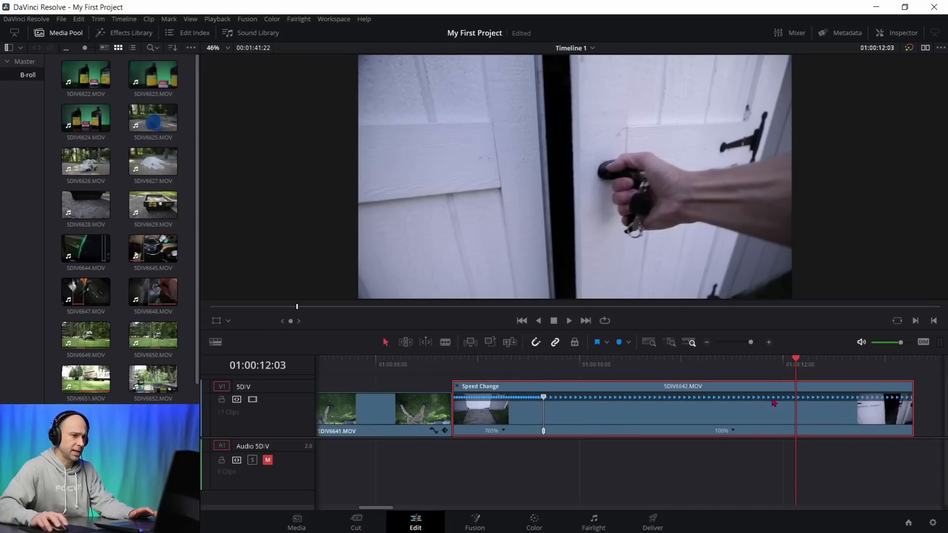
Step: Split 5DIV6642.MOV at 01:00:11:20 and delete the part after the cut
key("Left")
key("Left")
key("Left")
key("Left")
key("Left")
key("Left")
key("Left")
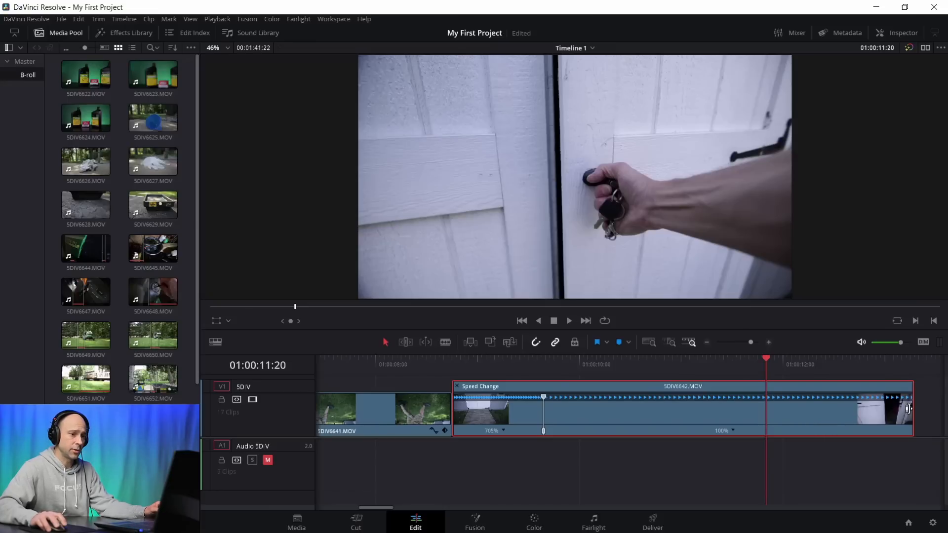
left_click_drag(907, 408, 765, 414)
key("ctrl+z")
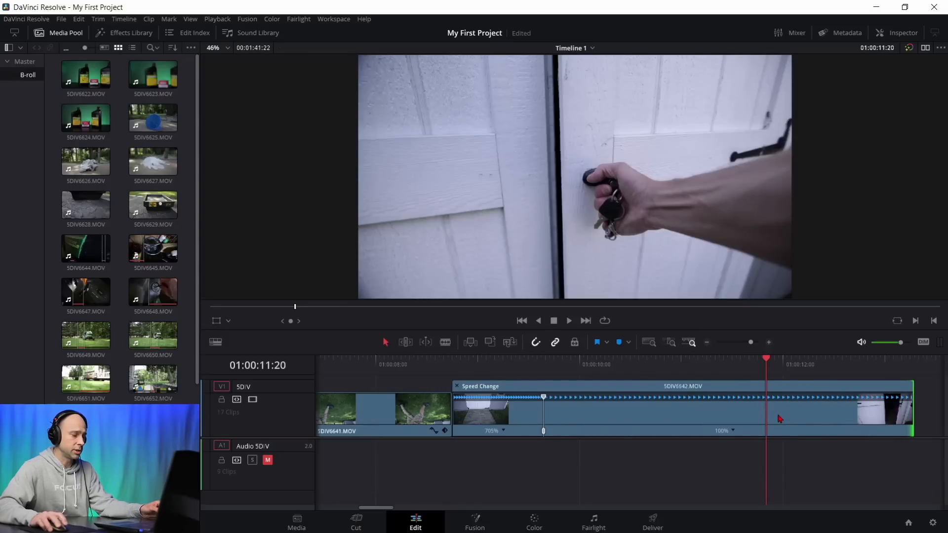
key("ctrl+b")
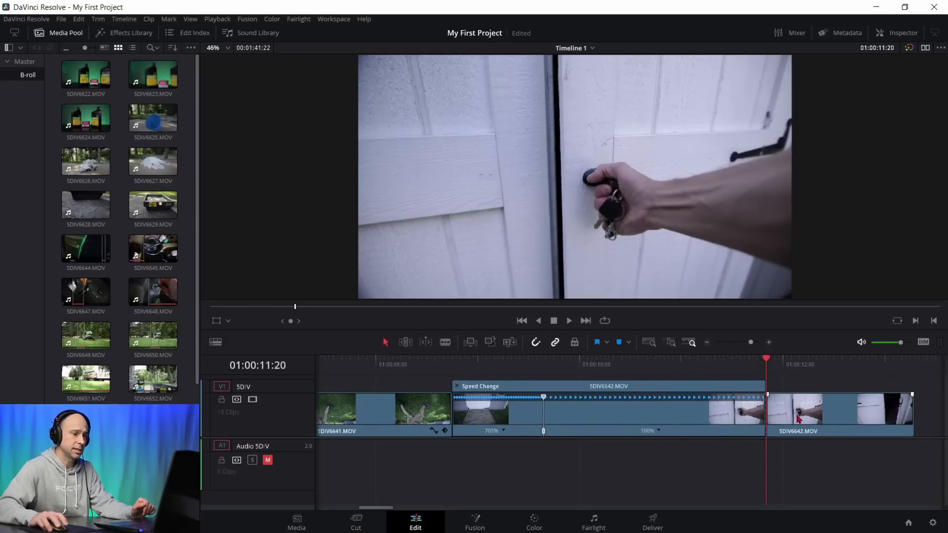
key("Delete")
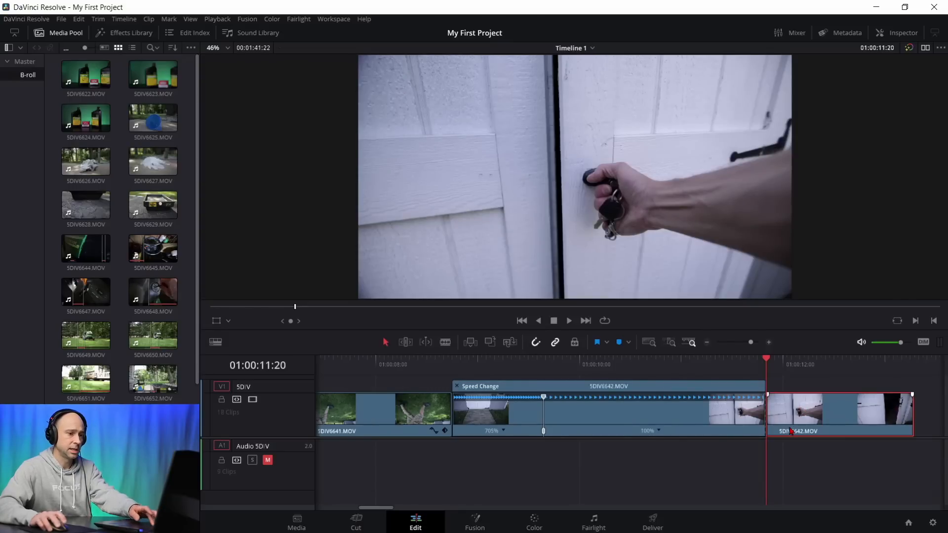
Step: Play the shortened 5DIV6642.MOV, move its speed point to about 01:00:09:18 at 705%, and replay the clip from its start
key("Up")
key("space")
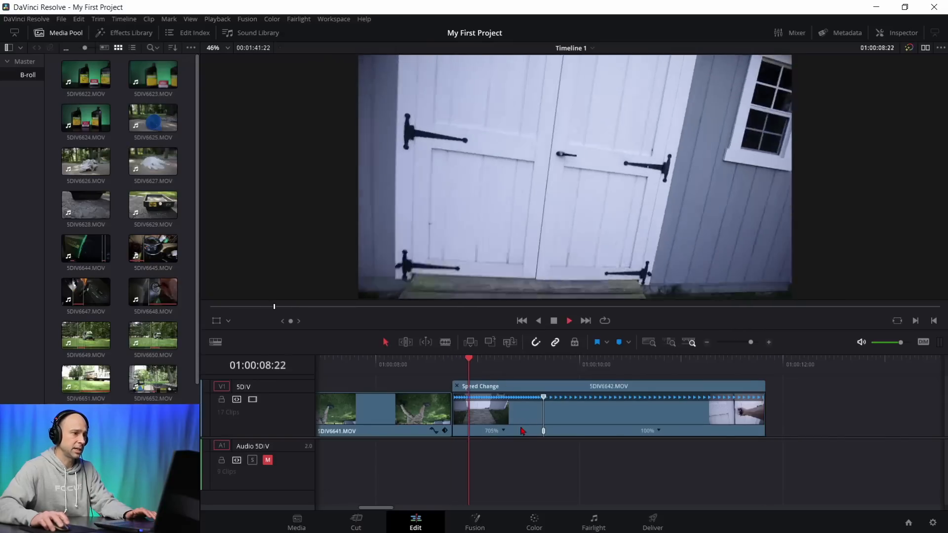
key("space")
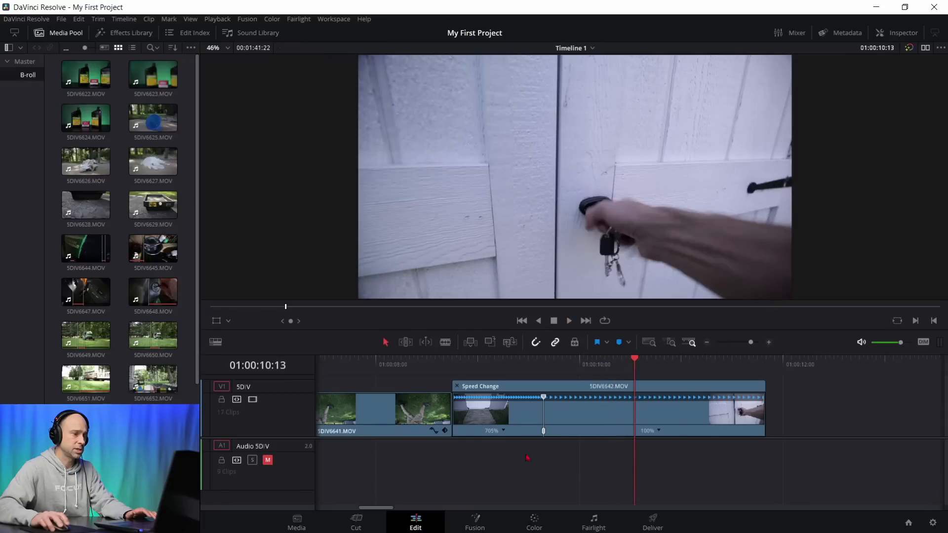
mouse_move(545, 432)
left_mouse_down()
mouse_move(563, 432)
mouse_move(554, 433)
left_mouse_up()
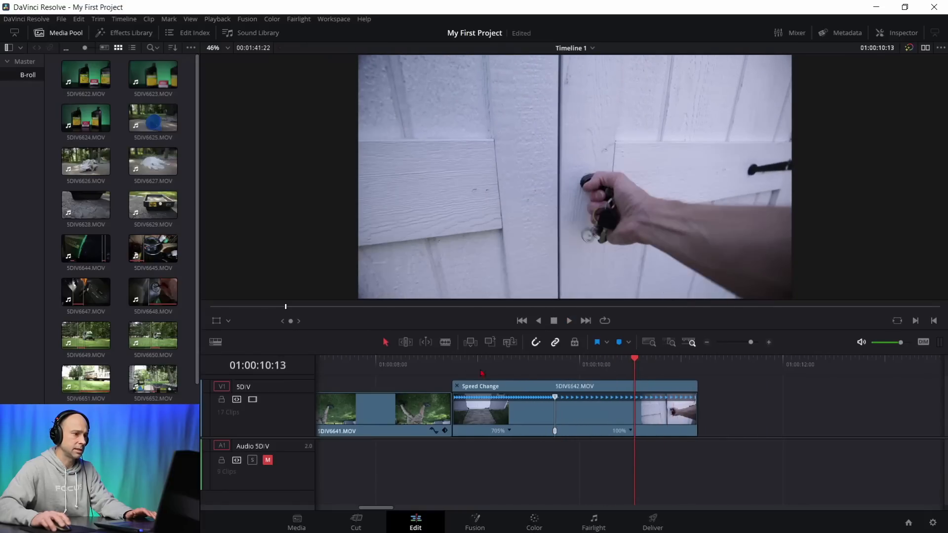
left_click(451, 366)
key("space")
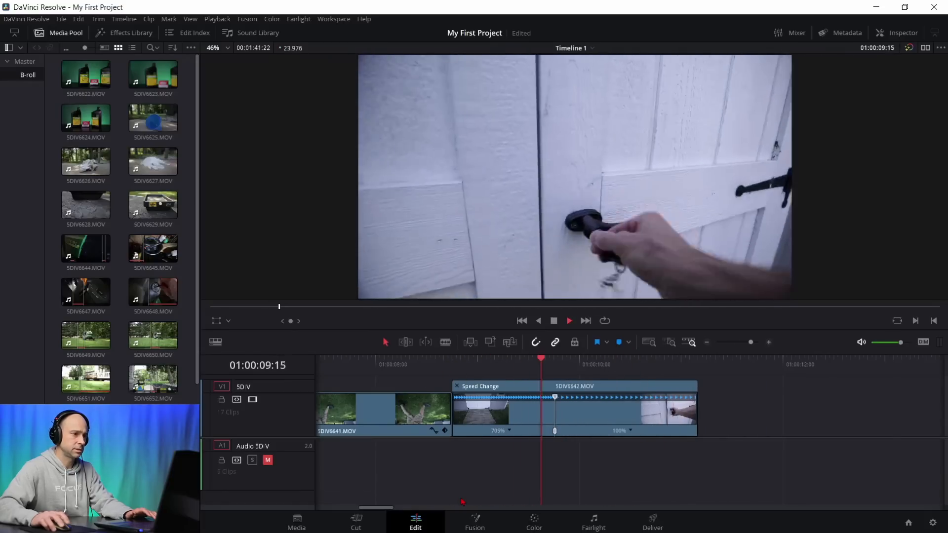
Step: Extend the end of 5DIV6642.MOV to about 01:00:11:11 and close the gap between it and 5DIV6643.MOV
key("space")
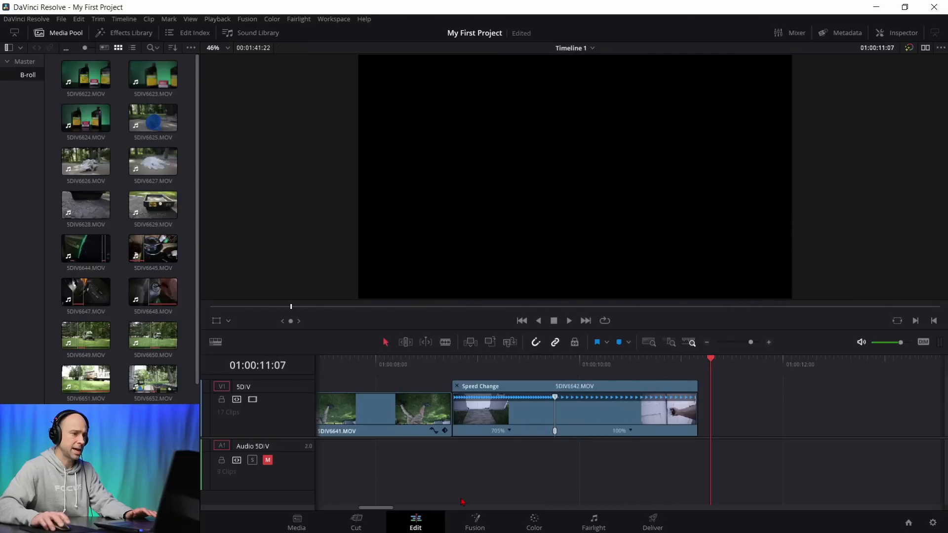
left_click_drag(694, 415, 752, 421)
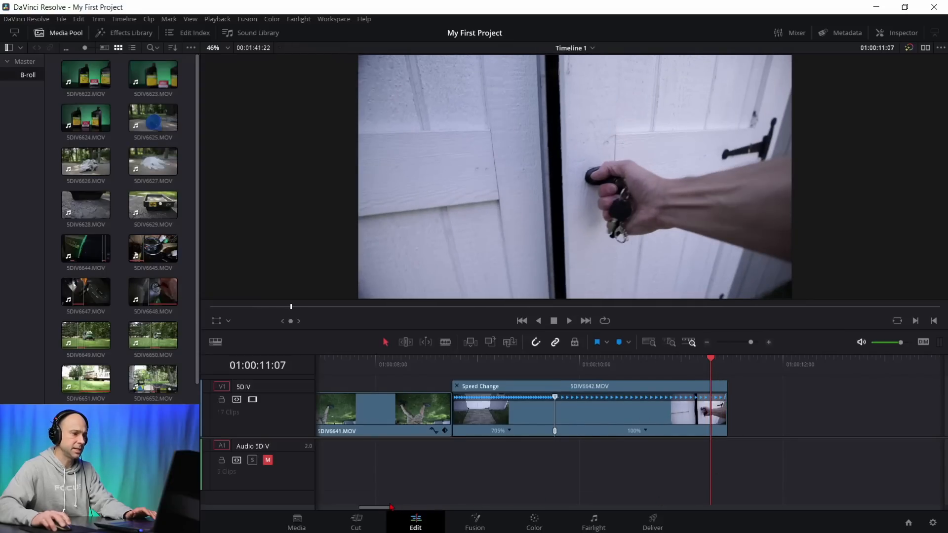
left_click_drag(390, 509, 416, 508)
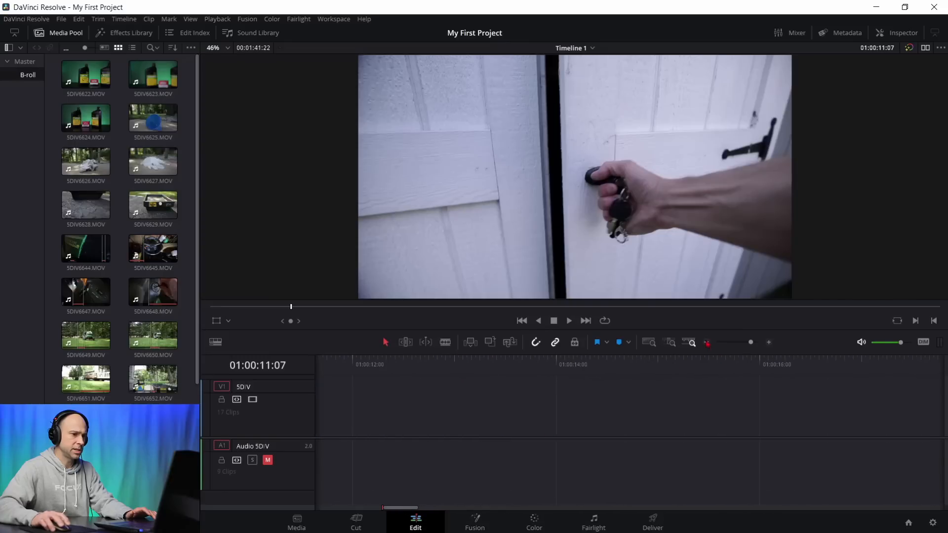
left_click(707, 343)
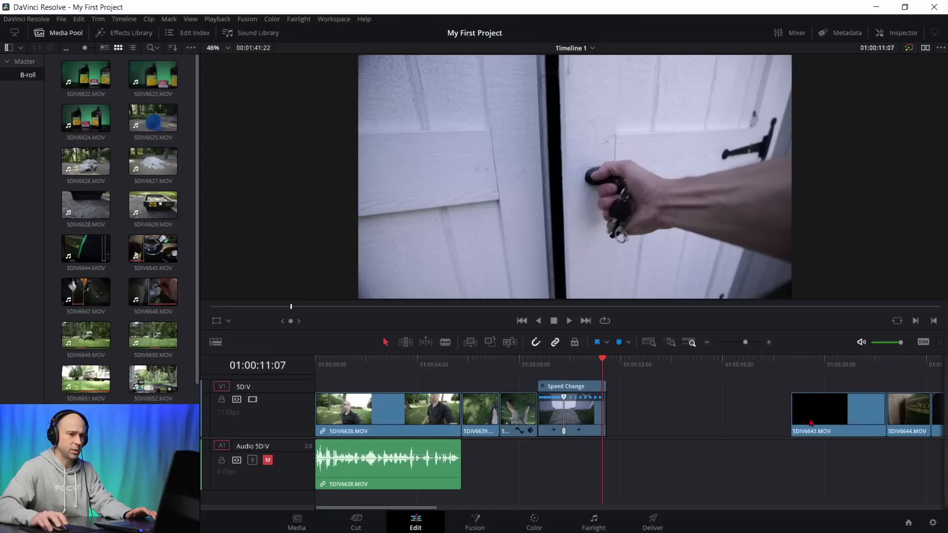
left_click(642, 424)
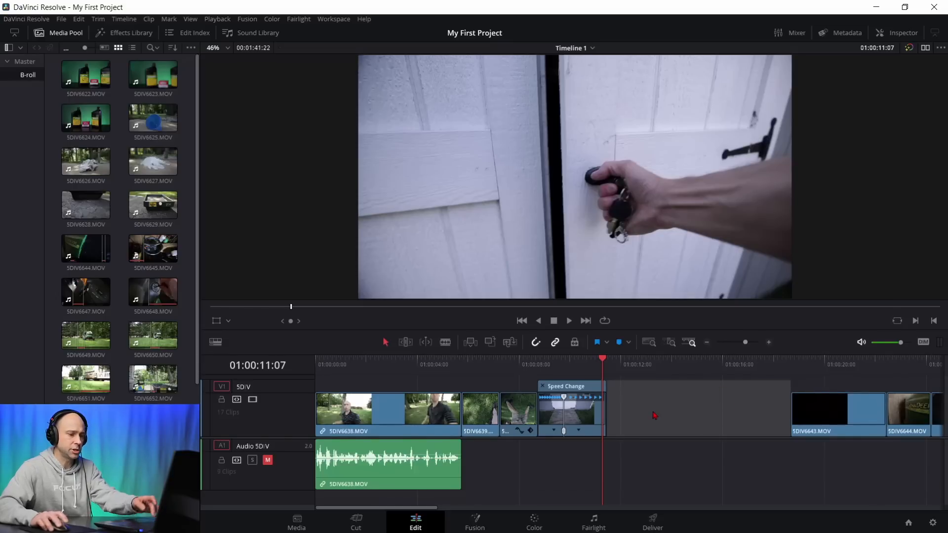
key("Delete")
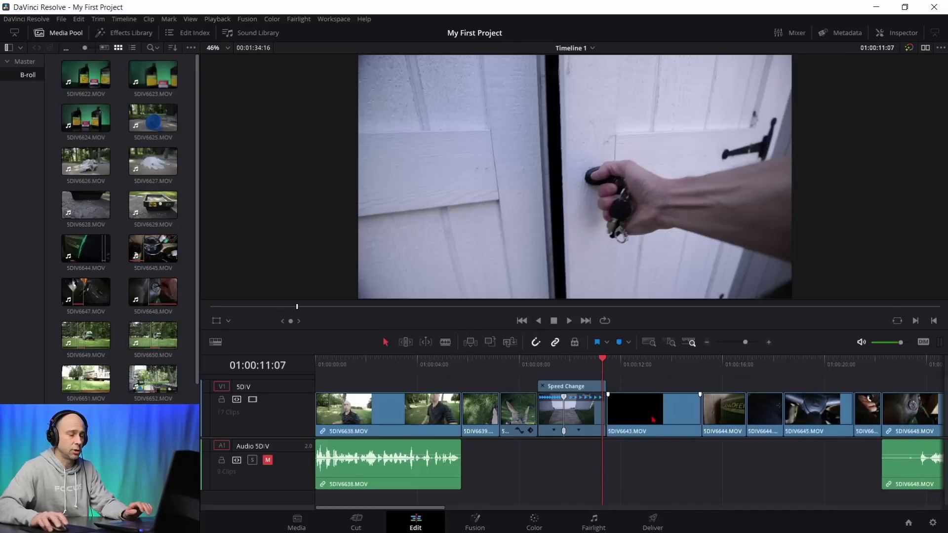
Step: Replay 5DIV6642.MOV from its start to 01:00:11:07 and return the playhead to the clip's start
key("Up")
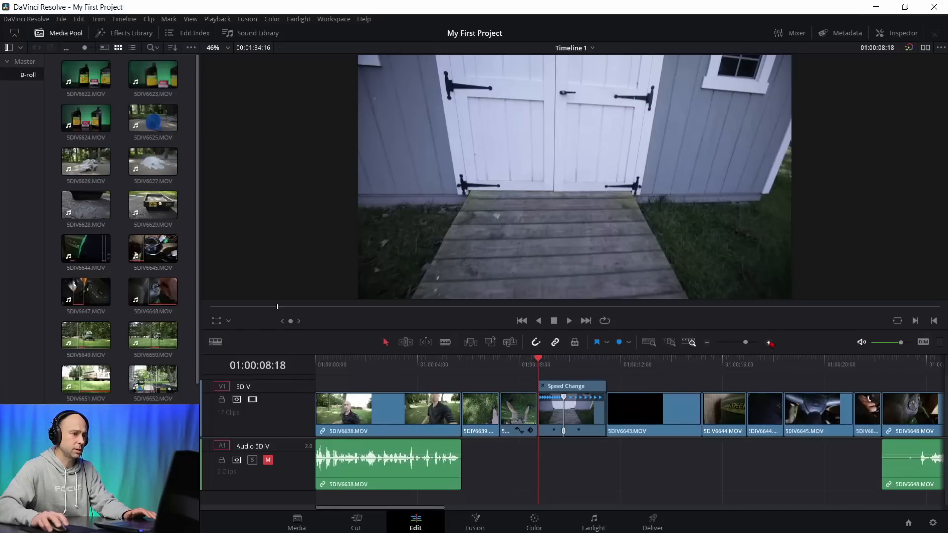
left_click(769, 342)
left_click(769, 342)
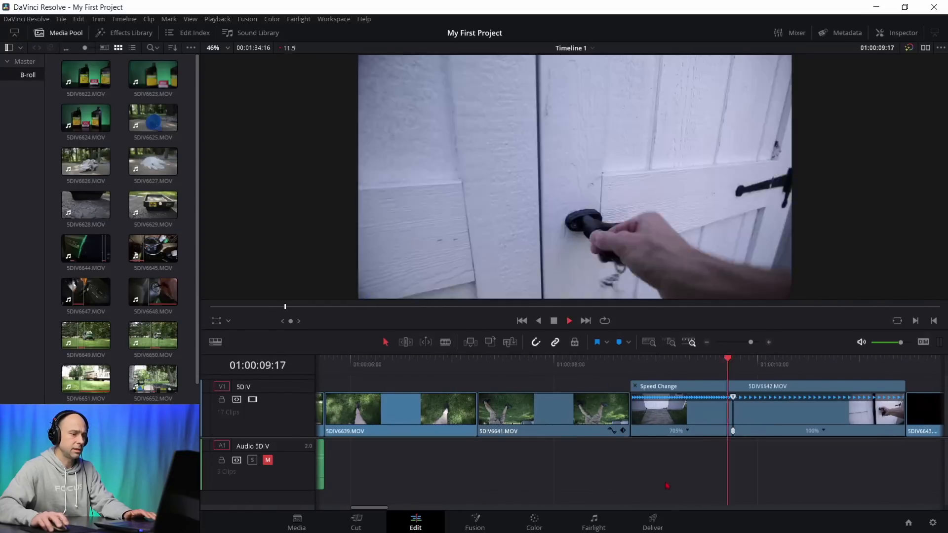
key("space")
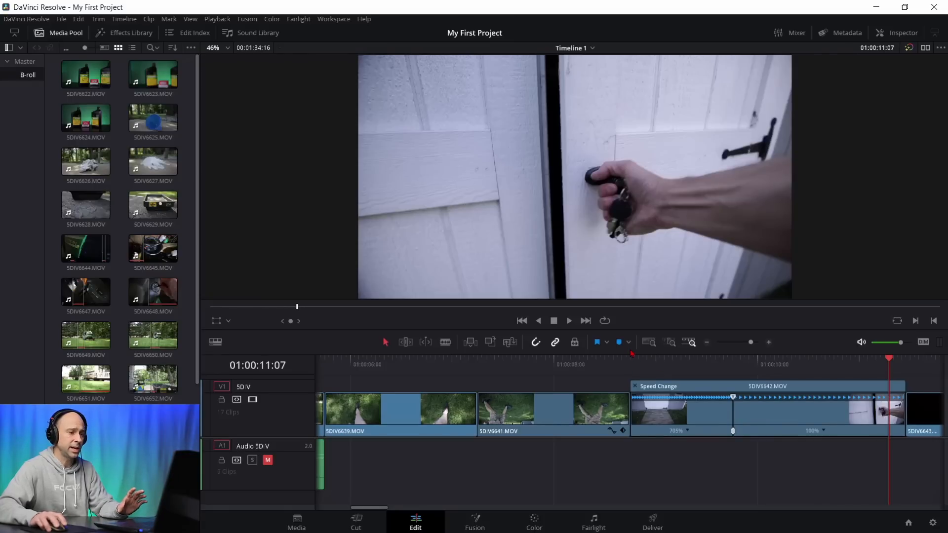
left_click(643, 366)
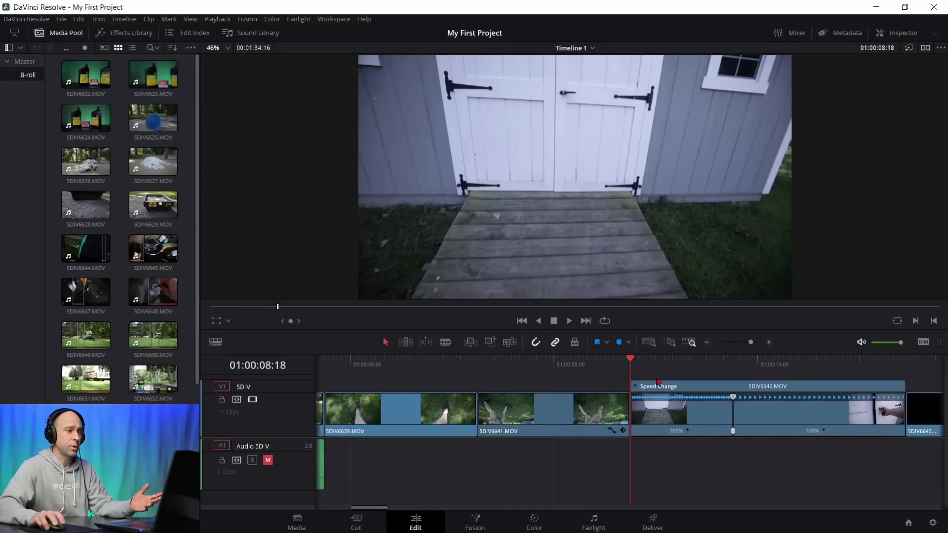
Step: Set the Timeline Proxy Mode to Half Resolution and open the Render Cache options
left_click(223, 21)
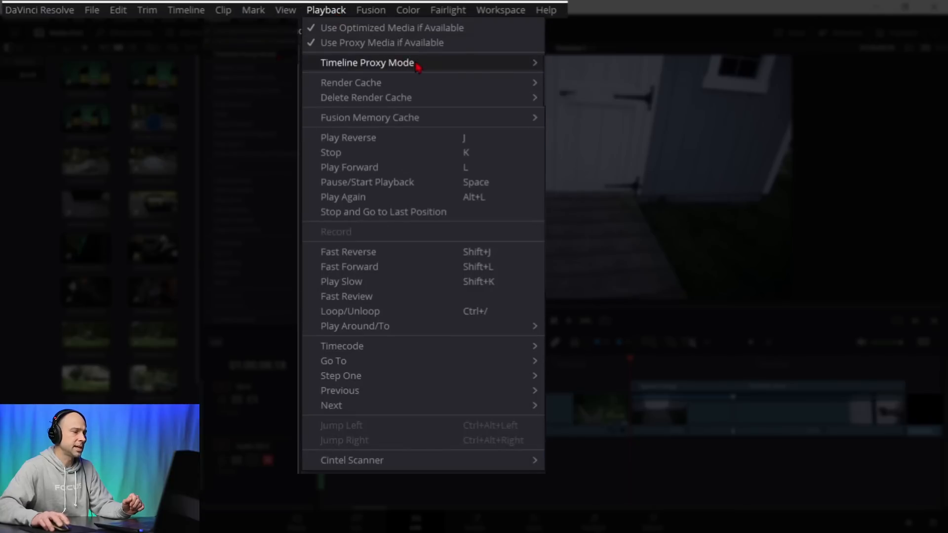
mouse_move(434, 65)
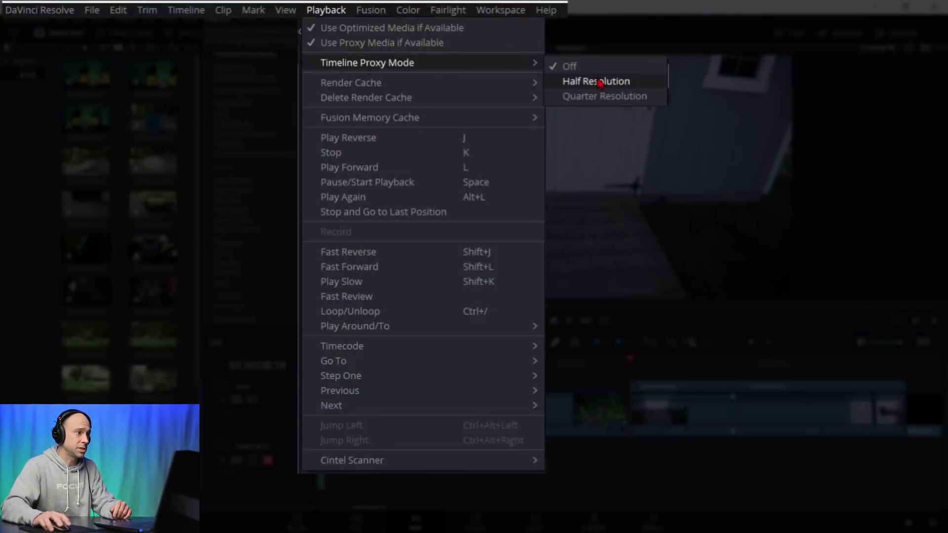
left_click(600, 84)
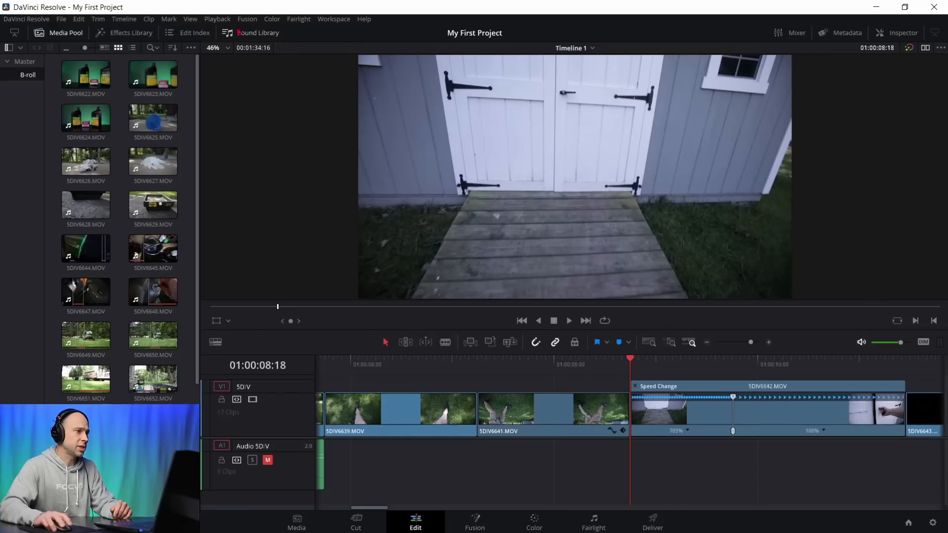
left_click(224, 21)
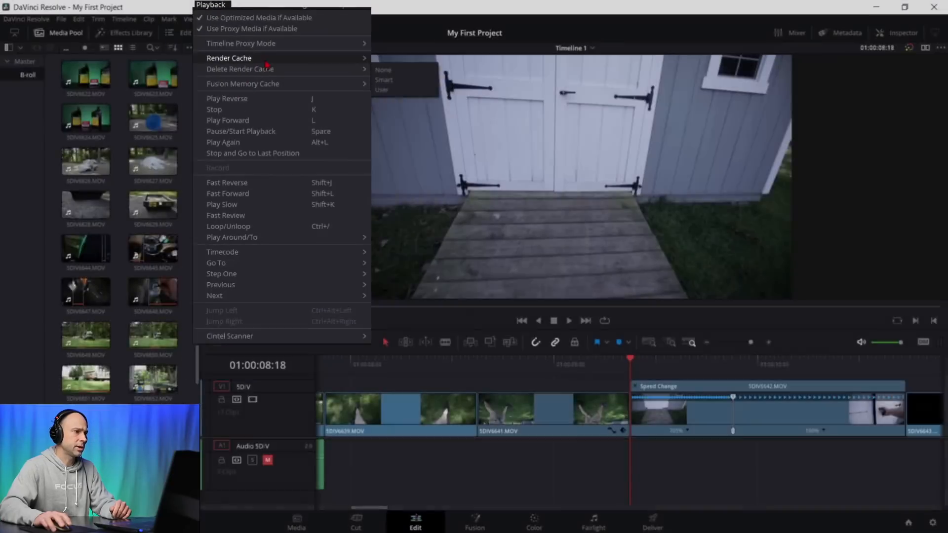
mouse_move(264, 86)
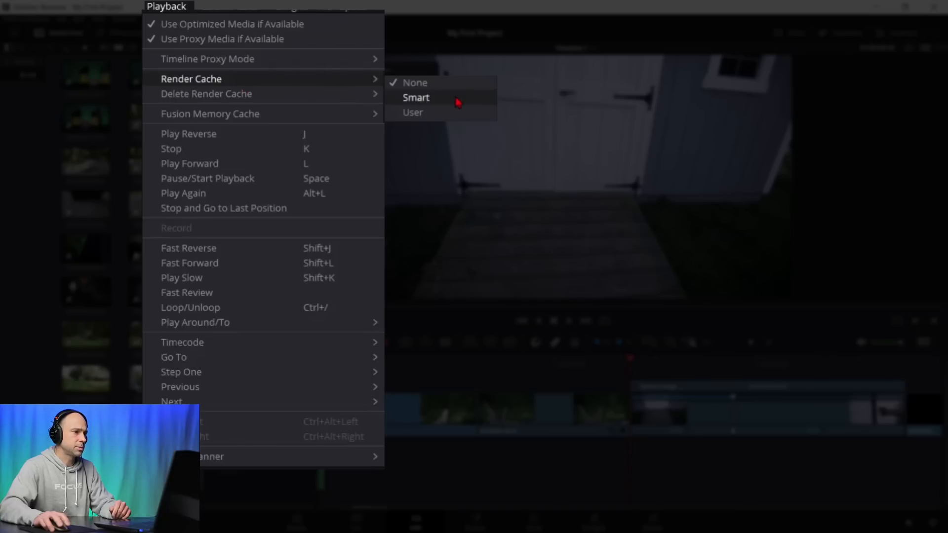
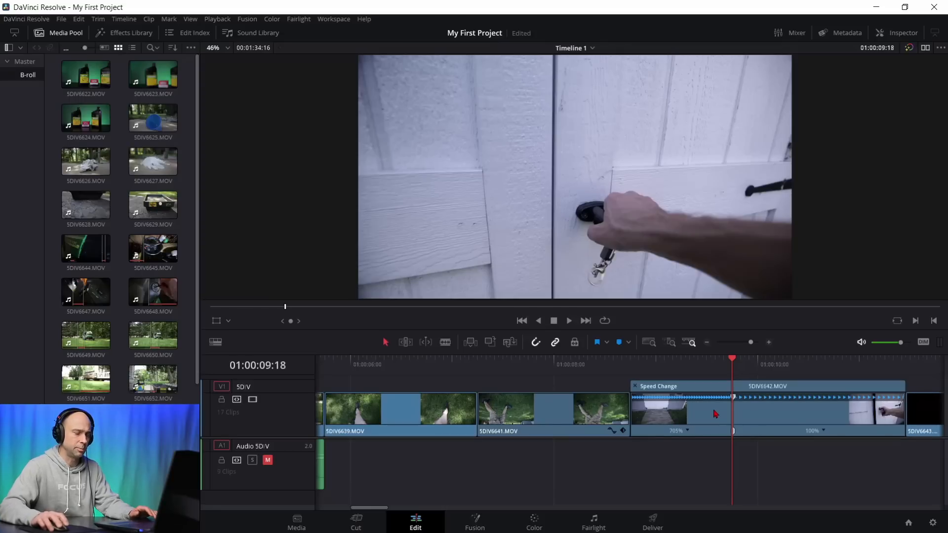
Step: Show the Retime Curve of 5DIV6642.MOV and enlarge the video track and timeline area to fit the whole curve
left_click(716, 413)
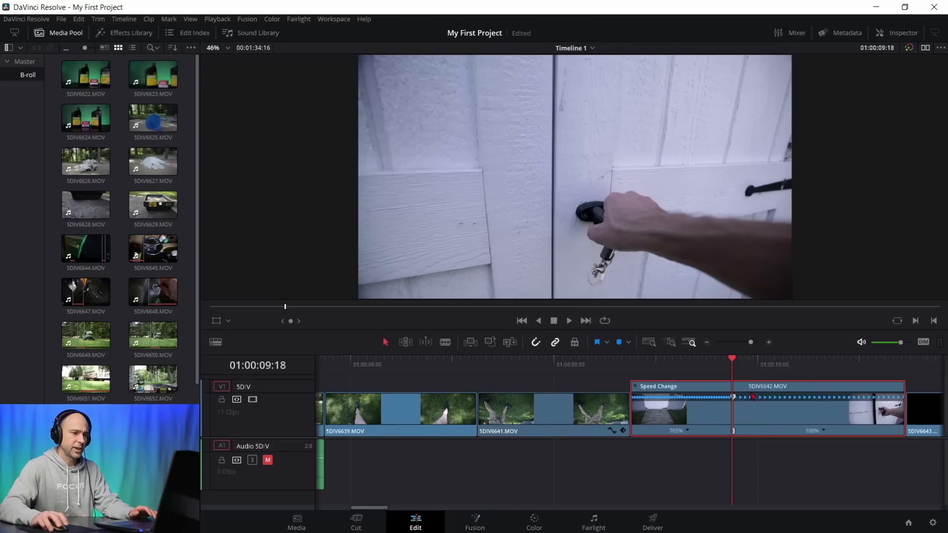
right_click(740, 388)
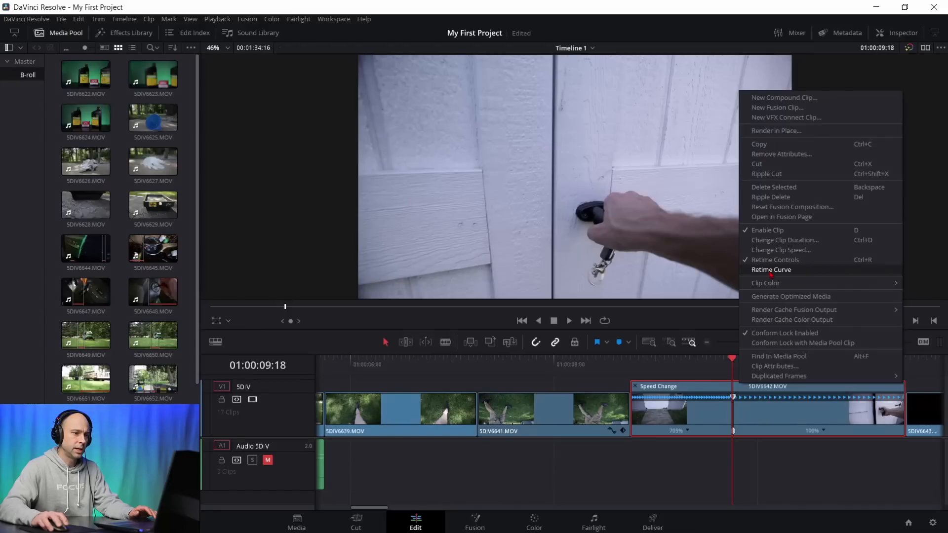
left_click(746, 286)
scroll(753, 414, "down", 4)
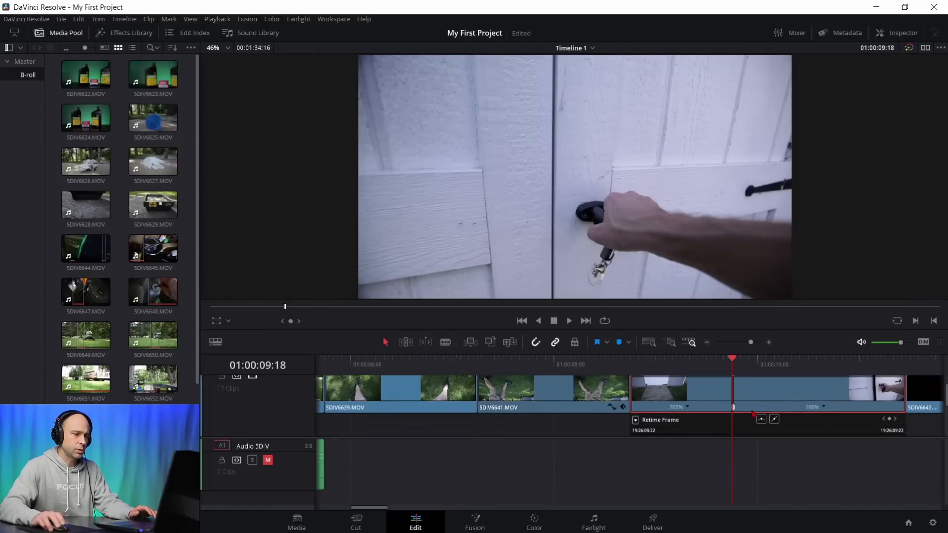
scroll(752, 414, "down", 1)
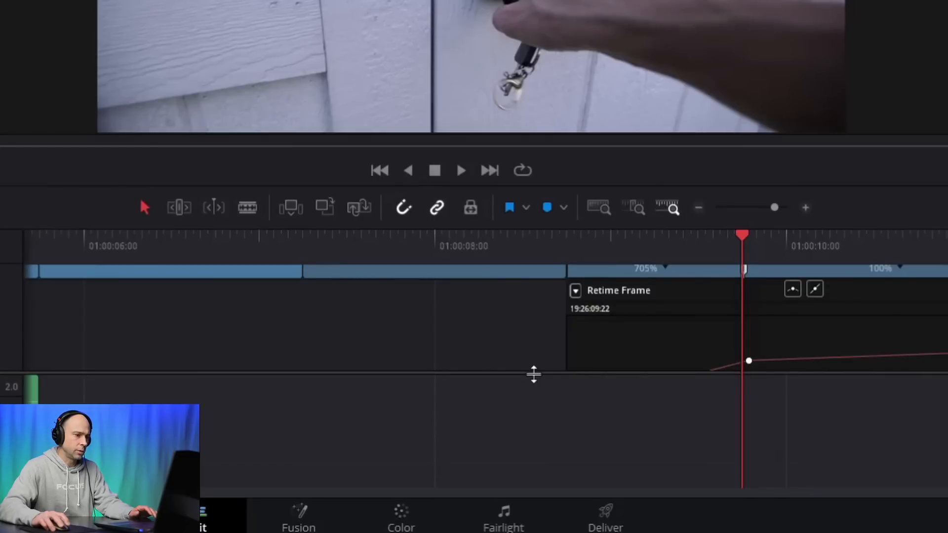
left_click_drag(534, 373, 527, 447)
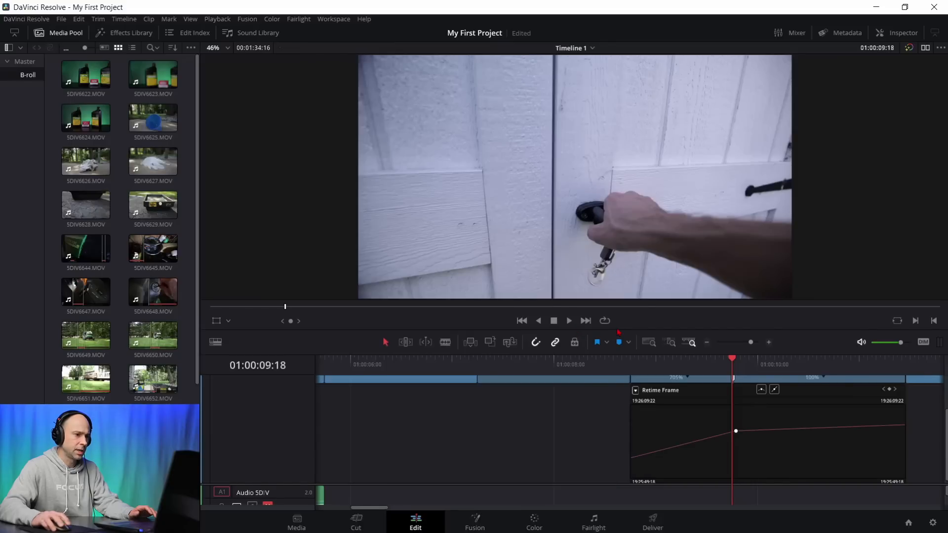
left_click_drag(622, 330, 623, 266)
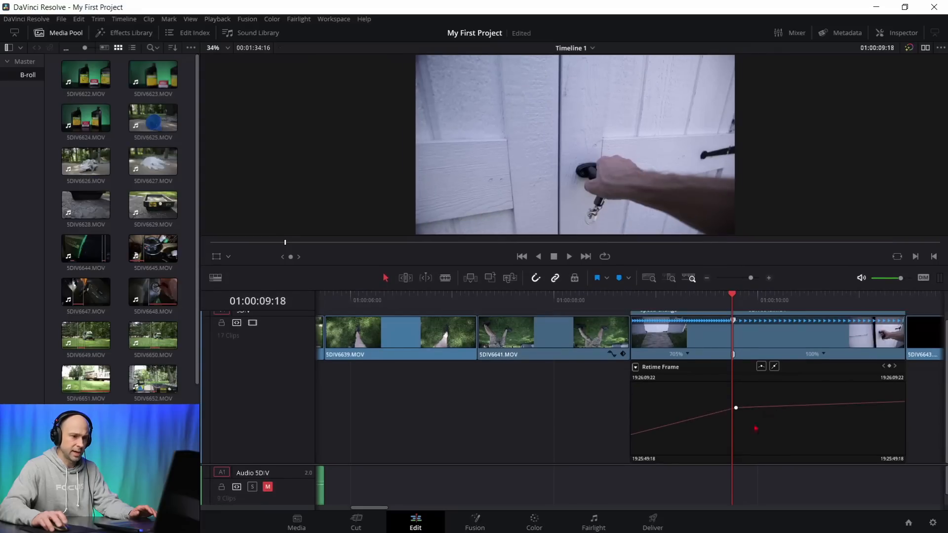
left_click_drag(373, 509, 385, 509)
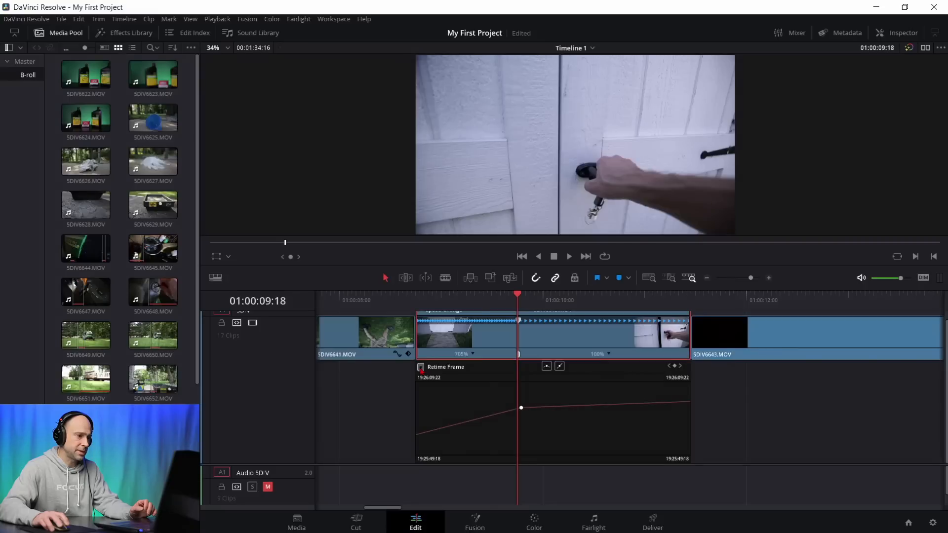
Step: Show the Retime Speed curve of 5DIV6642.MOV and hide its Retime Frame curve
left_click(420, 371)
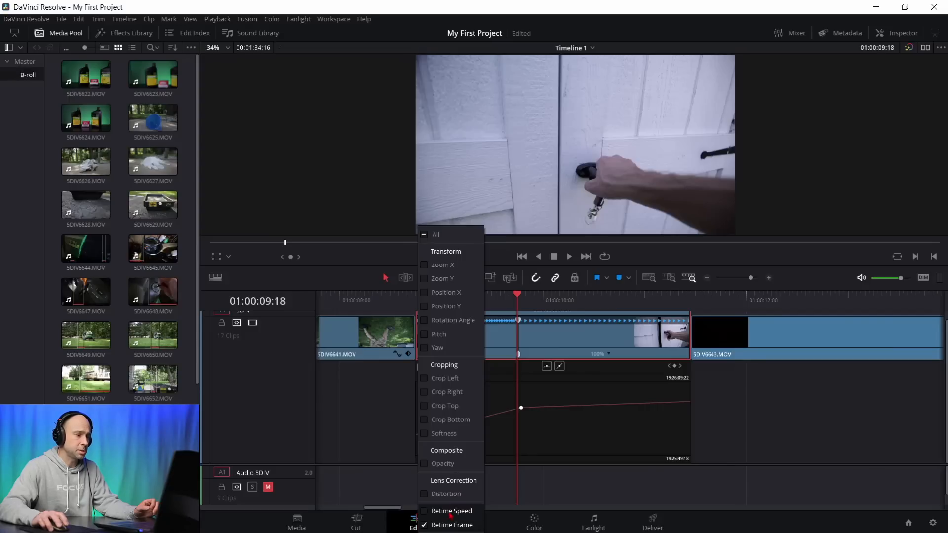
left_click(425, 511)
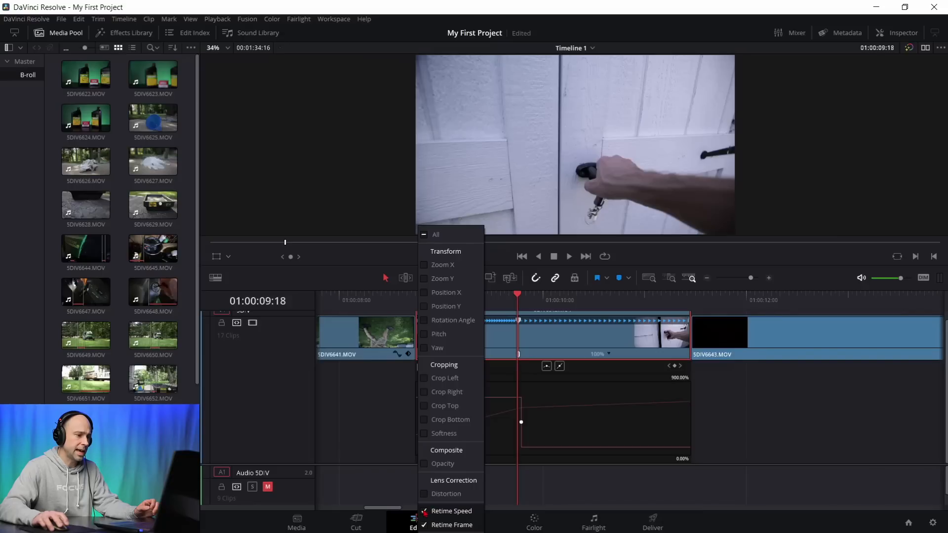
left_click(424, 525)
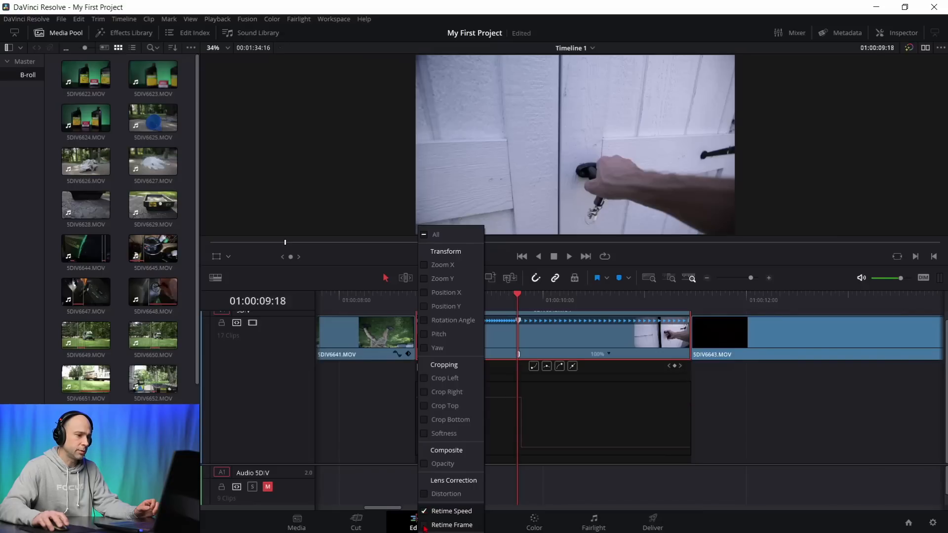
left_click(545, 411)
Step: Smooth the Retime Speed curve at the point between 705% and 100% and shorten its handles for a quicker ramp
left_click(442, 409)
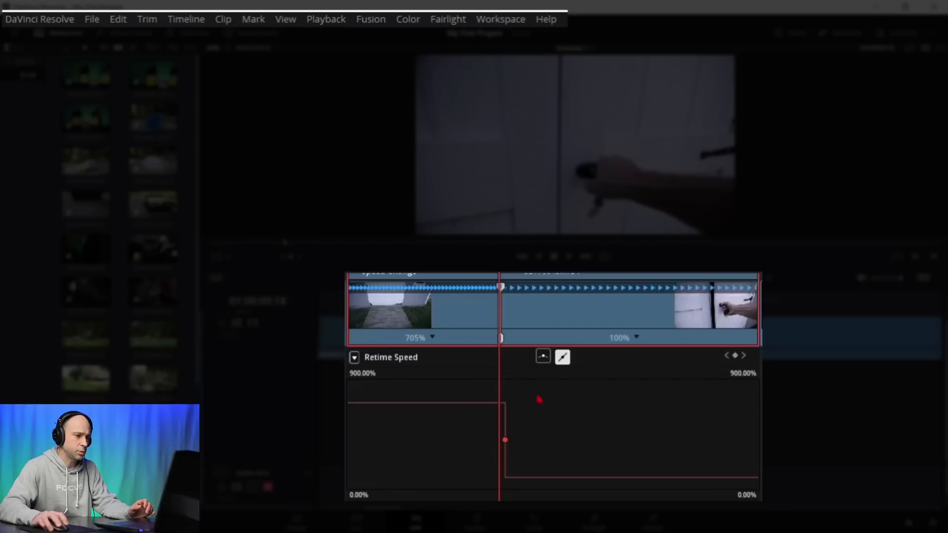
left_click(545, 359)
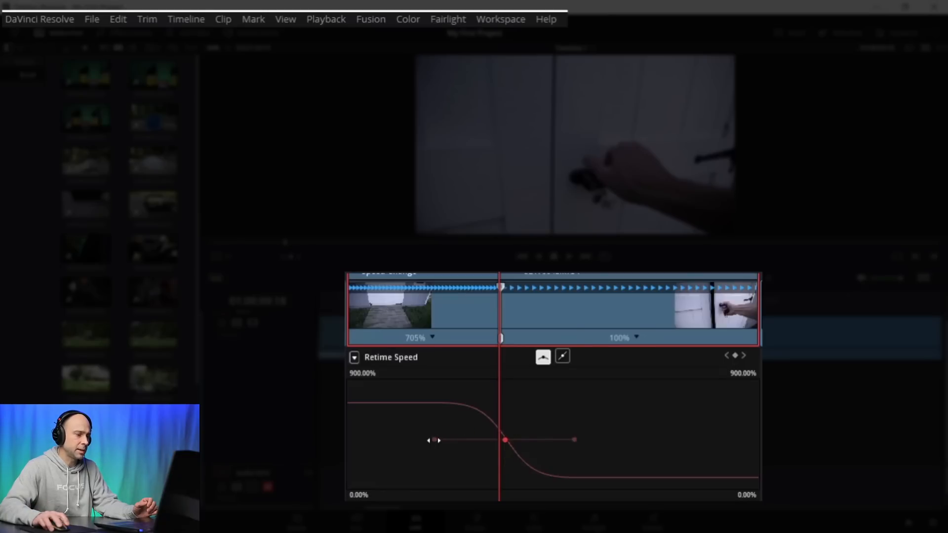
left_click_drag(433, 439, 479, 426)
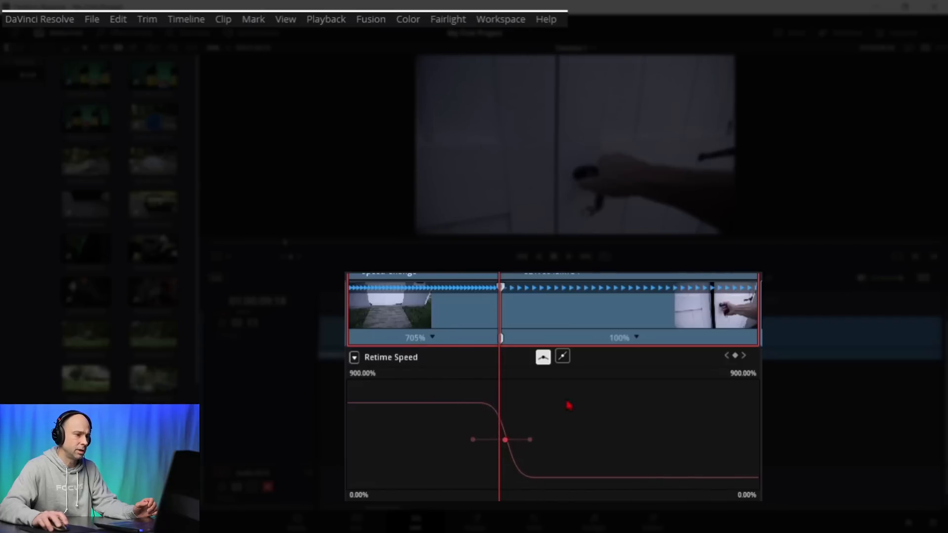
Step: Play 5DIV6642.MOV twice from its start to check the smoothed speed ramp, stopping the second playback at 01:00:10:11
key("Up")
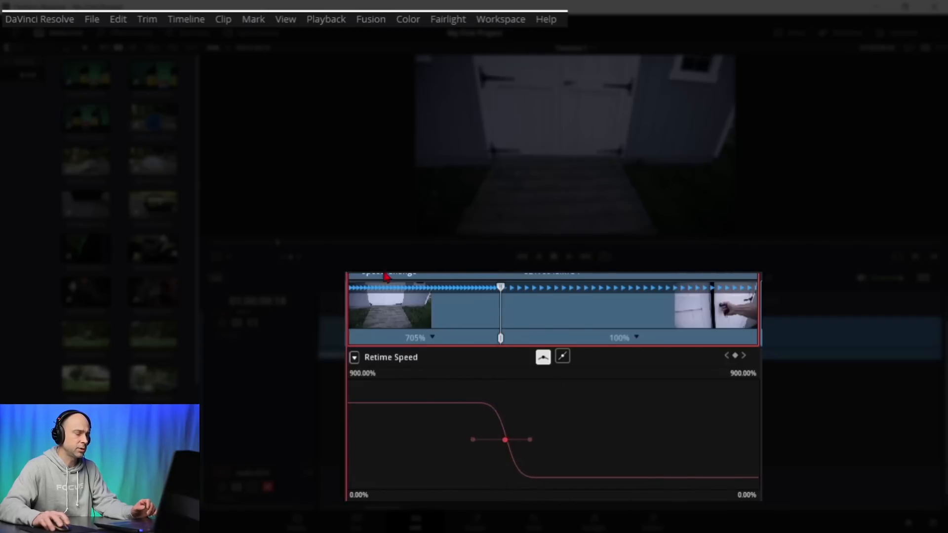
key("space")
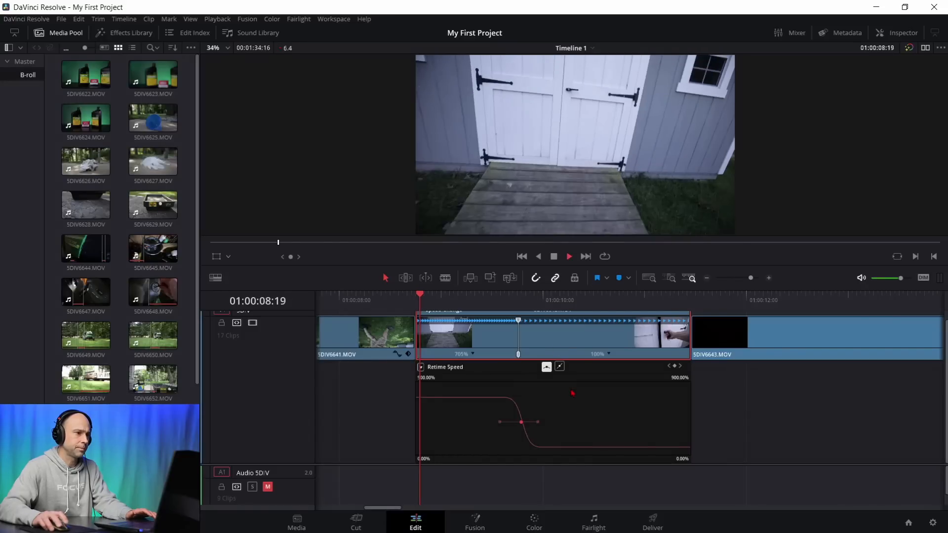
key("space")
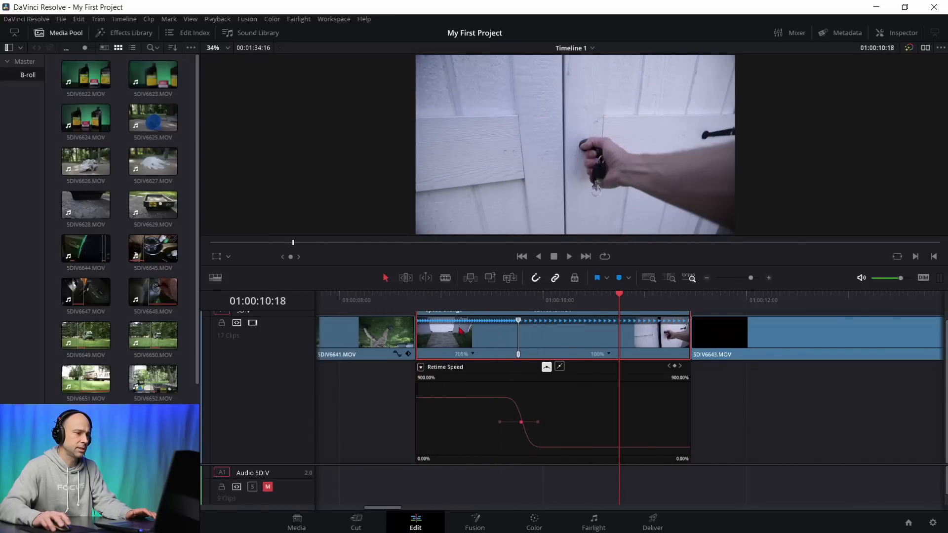
key("space")
key("Up")
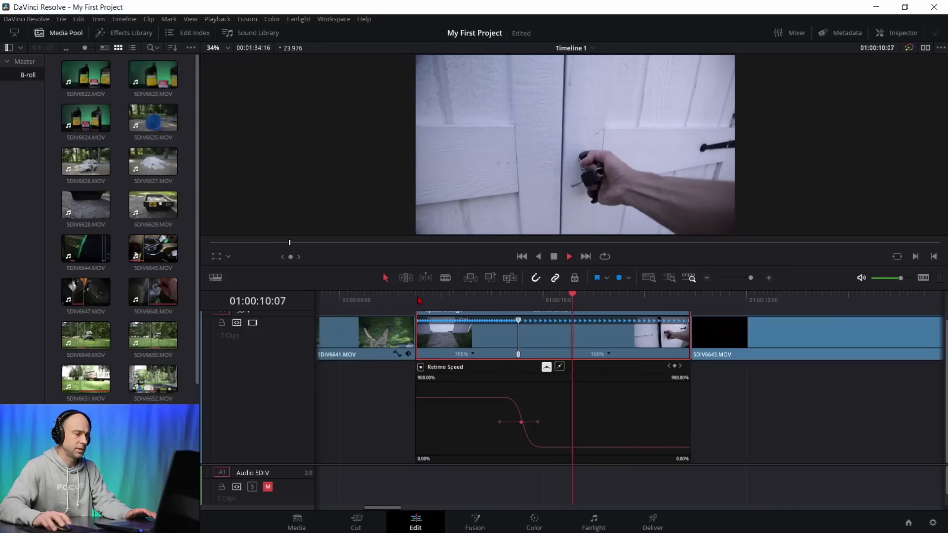
key("space")
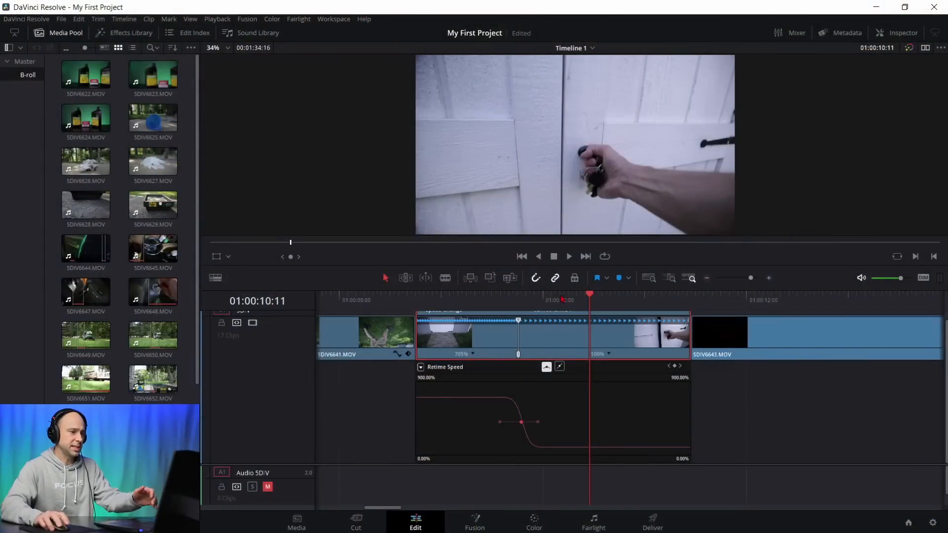
scroll(568, 375, "up", 1)
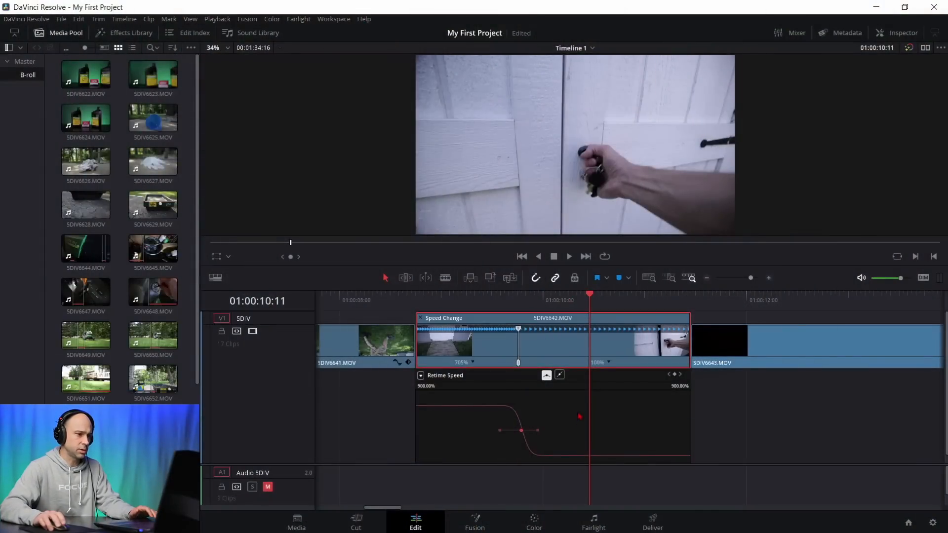
Step: Hide the Retime Curve and Retime Controls of 5DIV6642.MOV and deselect the clip
right_click(564, 316)
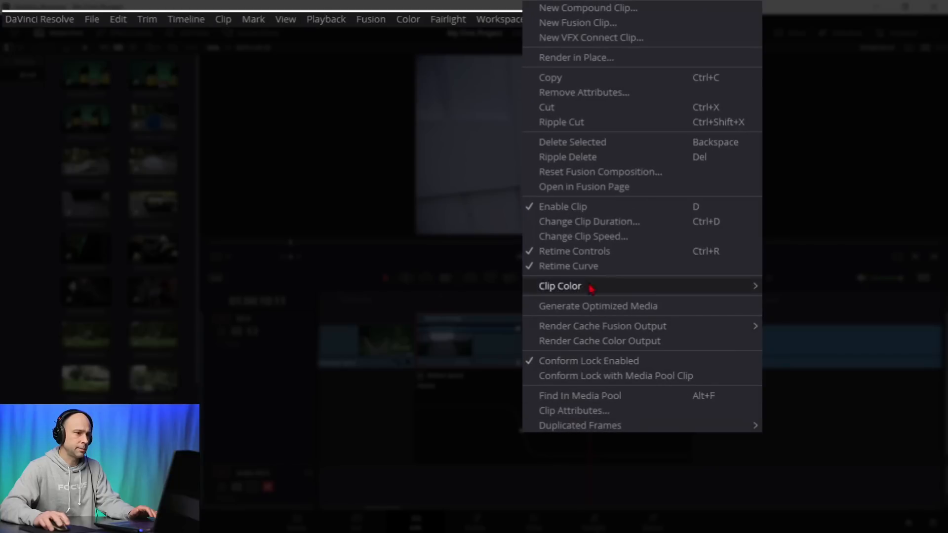
left_click(583, 267)
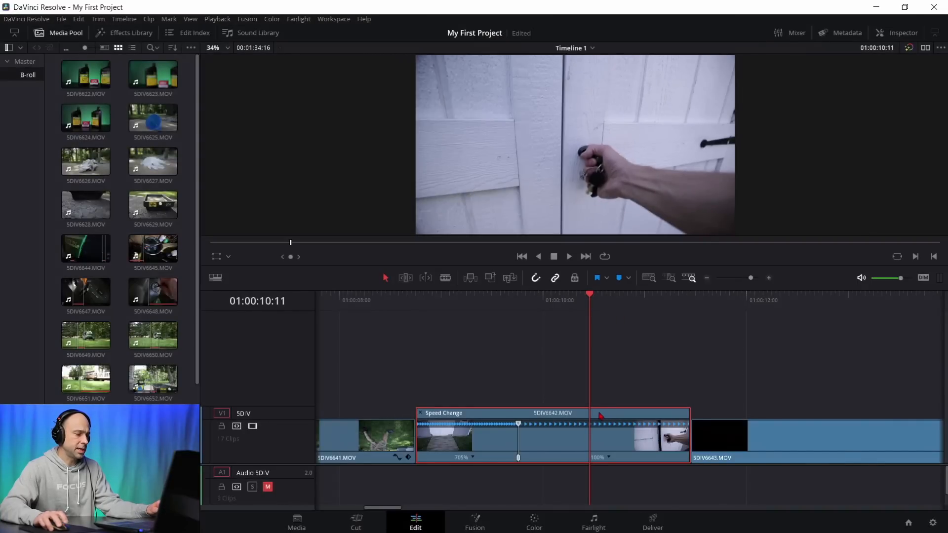
key("ctrl+r")
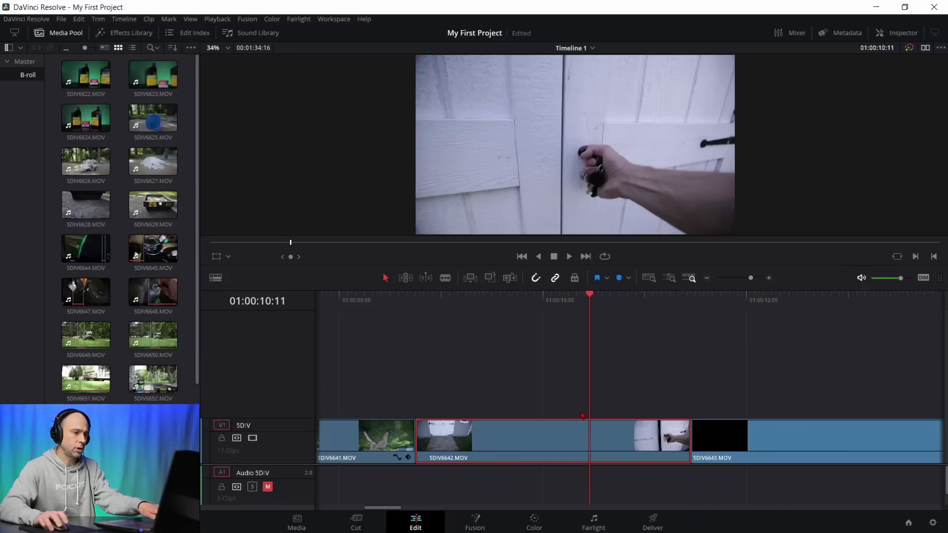
left_click(532, 389)
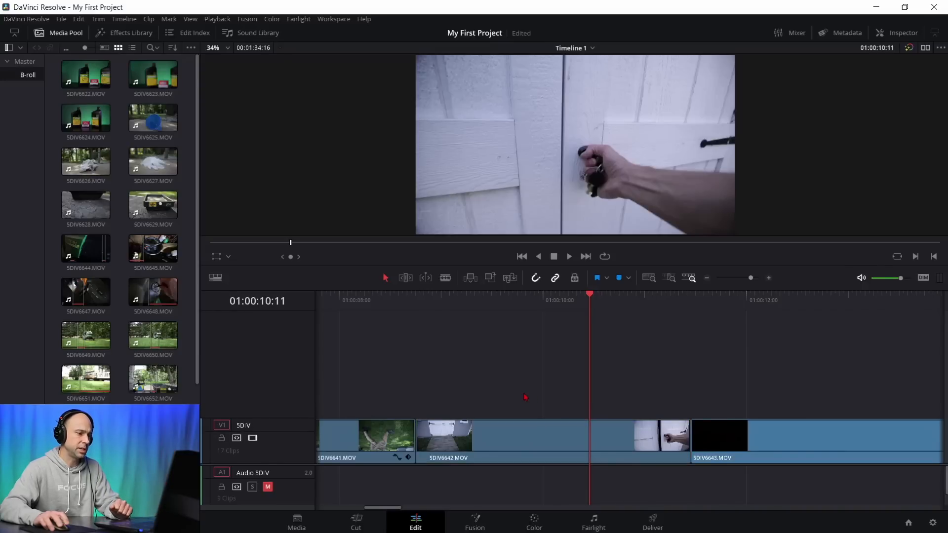
Step: Play the cut from the end of 5DIV6641.MOV into the speed-ramped 5DIV6642.MOV, stopping at 01:00:10:15
left_click(378, 298)
key("space")
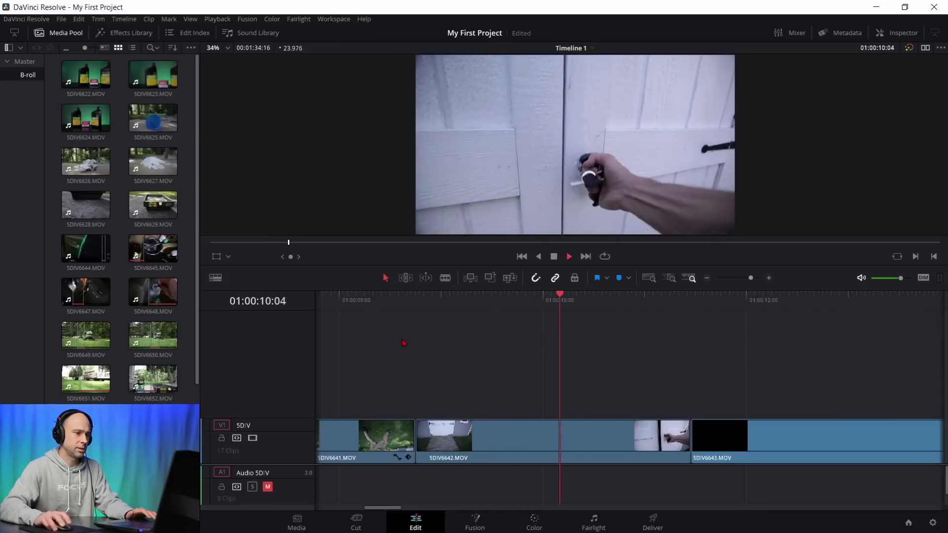
key("space")
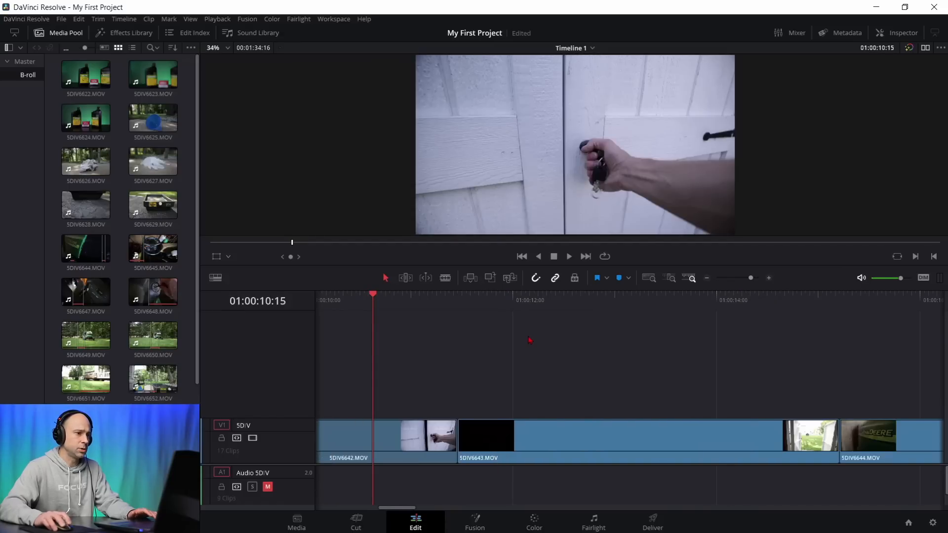
Step: Play on to the two 5DIV6644.MOV clips and roll the cut between them earlier, to 01:00:16:11
key("space")
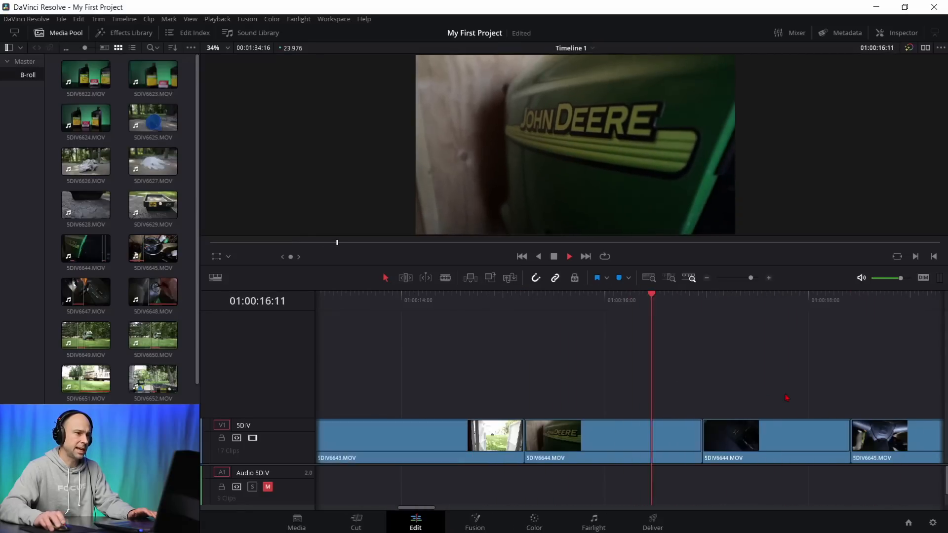
key("Up")
key("space")
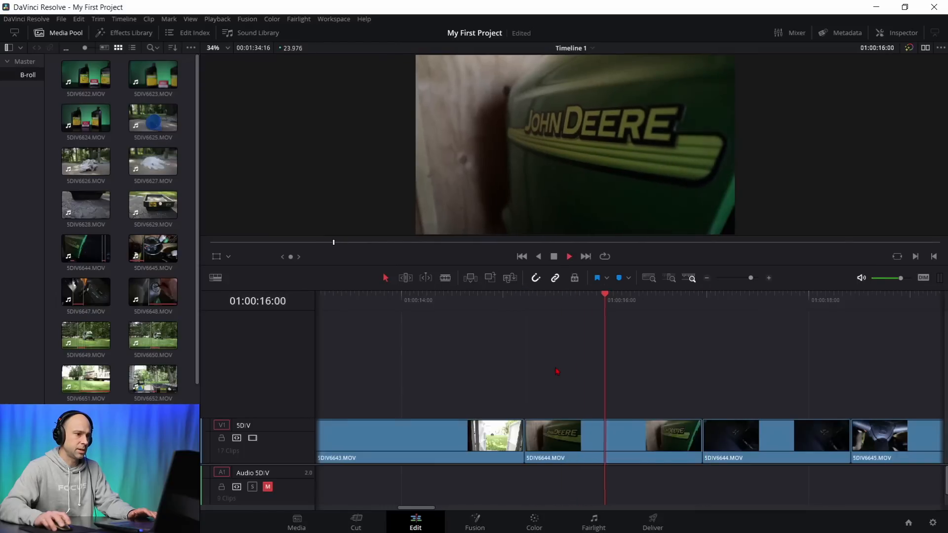
key("space")
left_click_drag(701, 441, 651, 438)
Step: Play from the end of 5DIV6643.MOV into the first 5DIV6644.MOV clip, stop at 01:00:16:02 and select the second 5DIV6644.MOV clip
left_click(510, 301)
key("space")
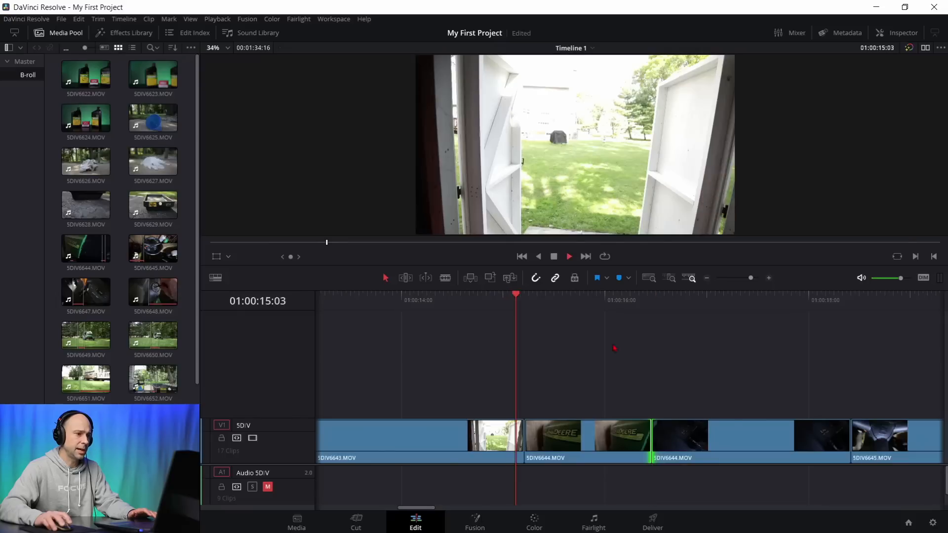
key("space")
scroll(641, 470, "right", 2)
scroll(641, 470, "right", 2)
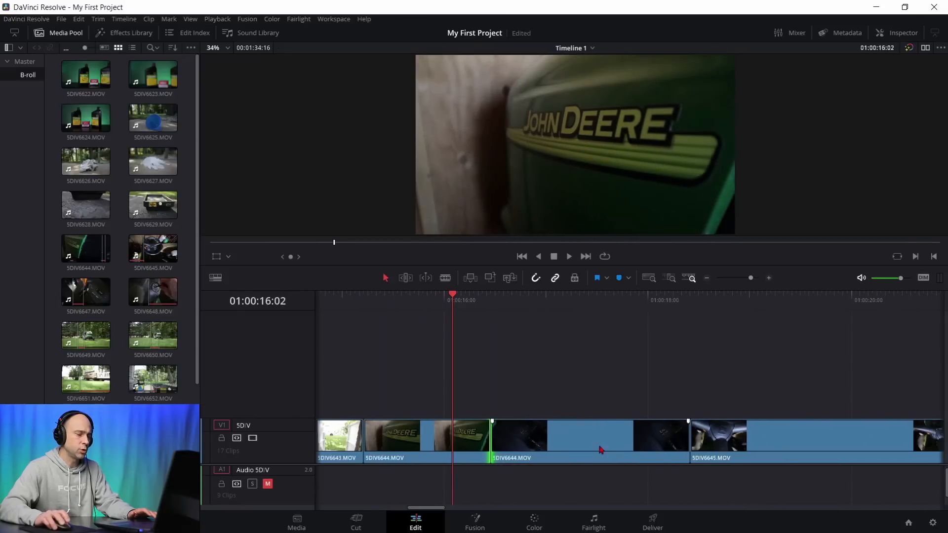
left_click(612, 448)
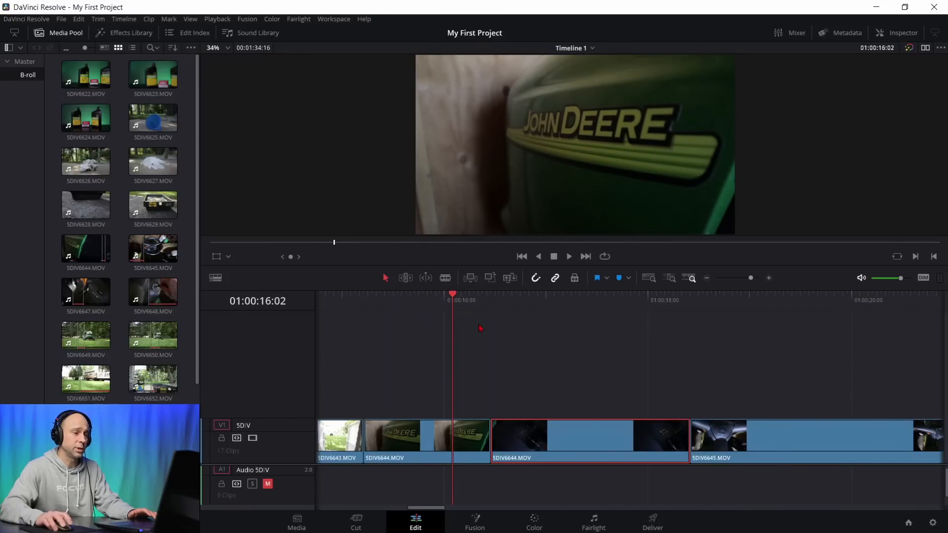
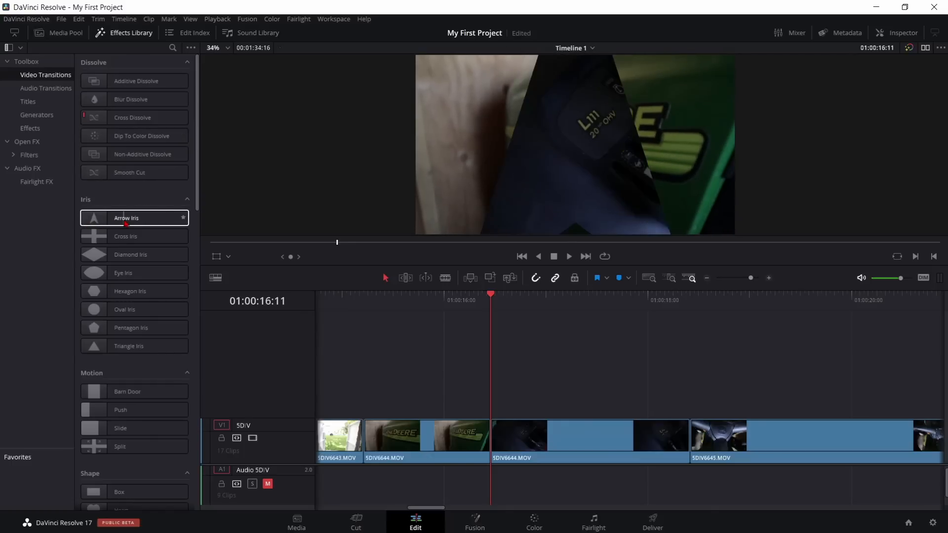
Step: Look through the video transitions and add the Fusion transition Glitch at the cut between the two 5DIV6644.MOV clips
scroll(107, 274, "down", 5)
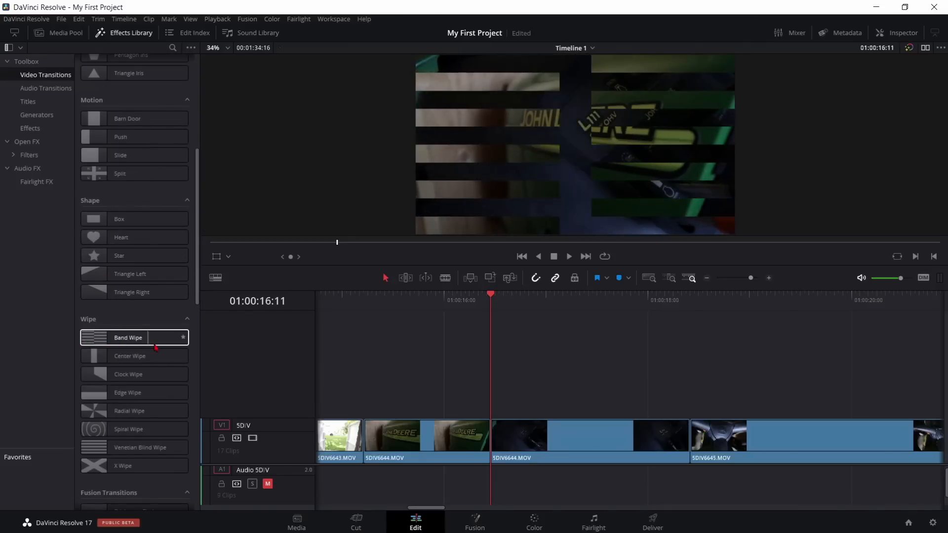
scroll(136, 345, "down", 5)
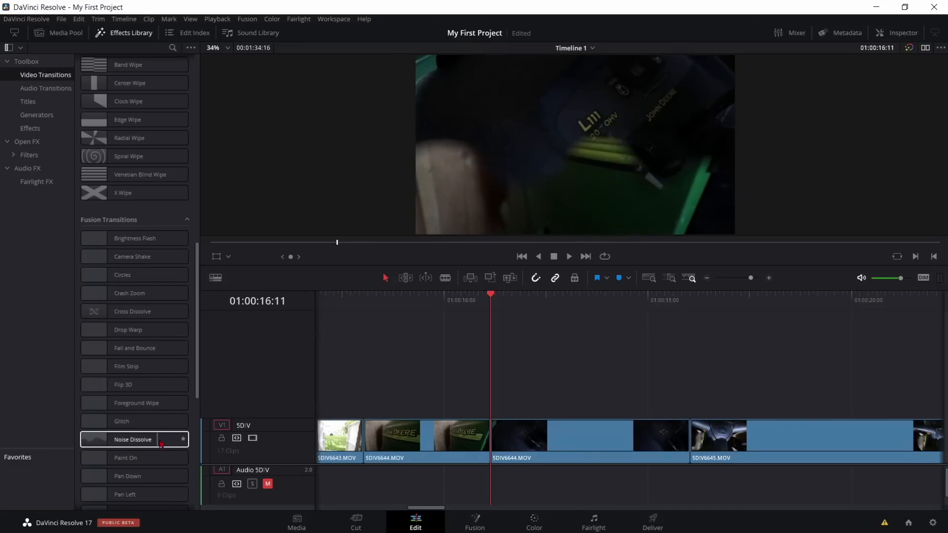
scroll(170, 441, "down", 5)
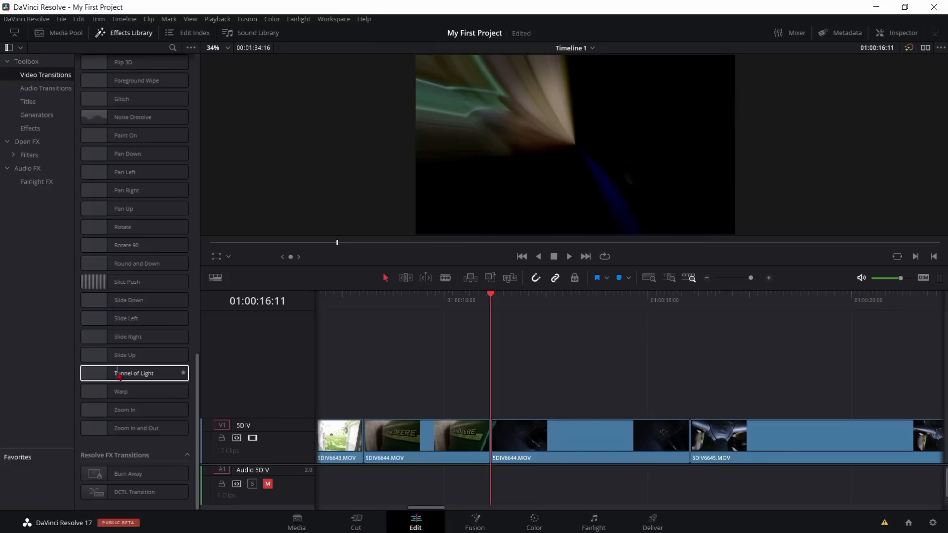
scroll(118, 377, "up", 10)
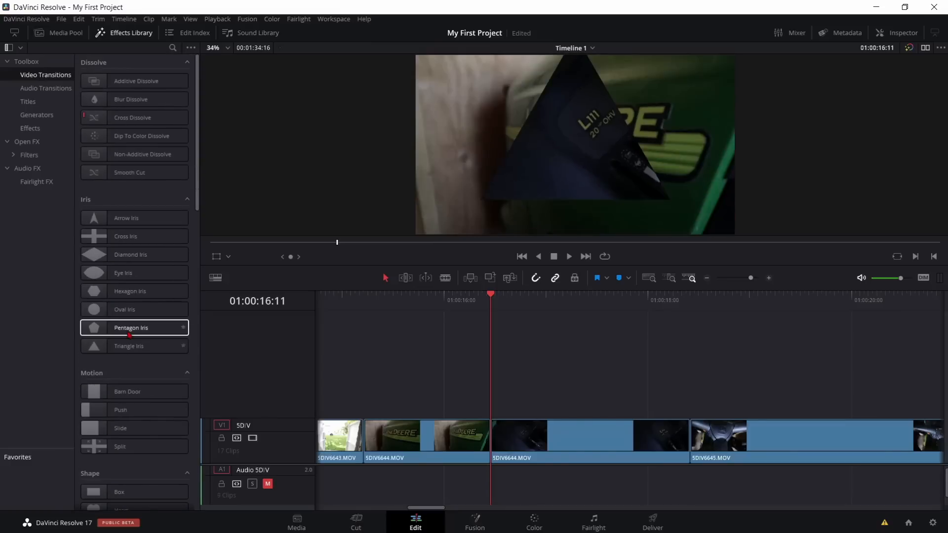
scroll(138, 310, "down", 10)
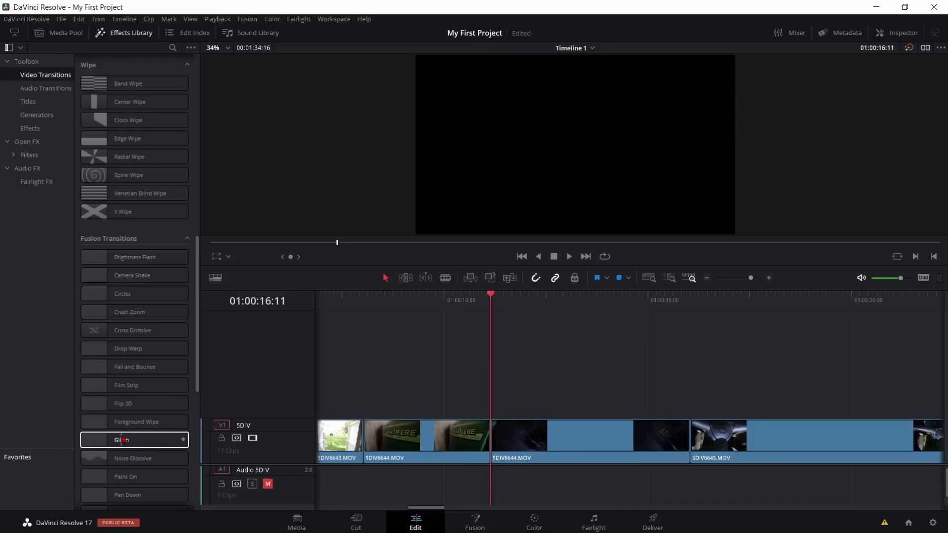
left_click_drag(117, 442, 494, 423)
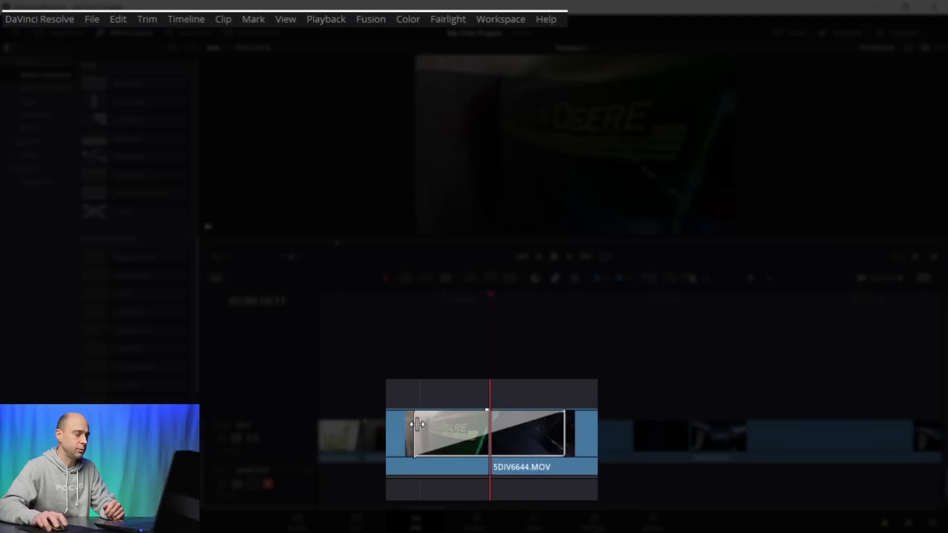
Step: Set the duration of the Glitch transition between the 5DIV6644.MOV clips to 12 frames and close its settings
left_click_drag(417, 425, 441, 433)
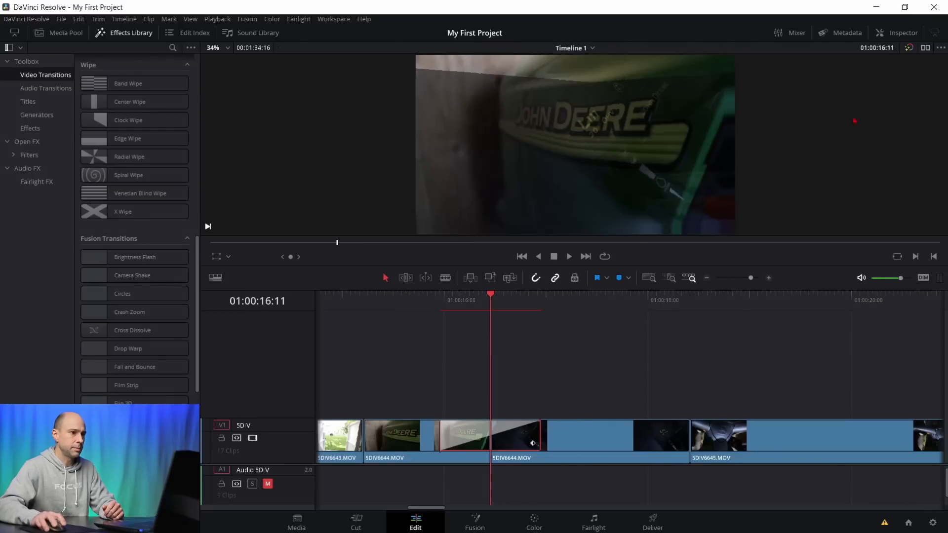
left_click(899, 32)
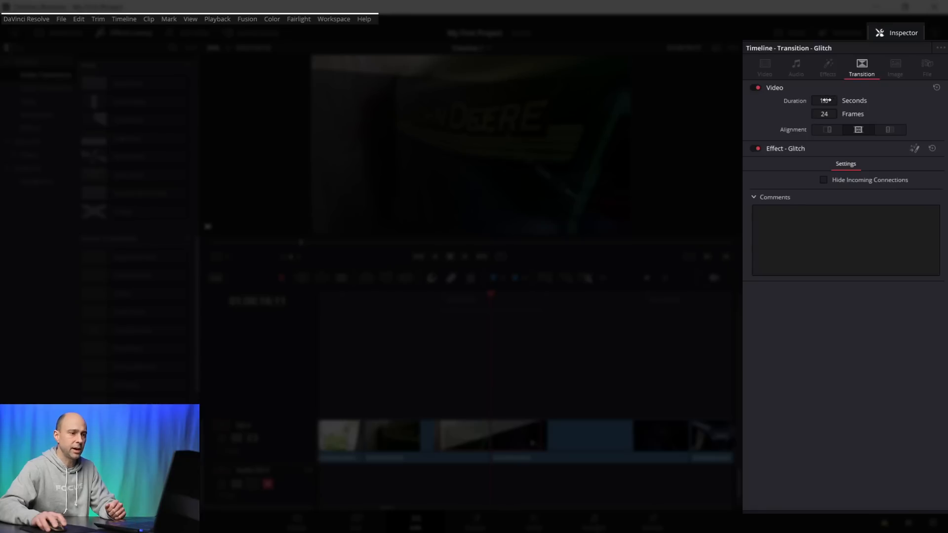
mouse_move(532, 443)
left_mouse_down()
mouse_move(595, 443)
mouse_move(493, 443)
mouse_move(595, 443)
mouse_move(540, 443)
left_mouse_up()
mouse_move(826, 114)
left_mouse_down()
mouse_move(790, 114)
mouse_move(817, 114)
left_mouse_up()
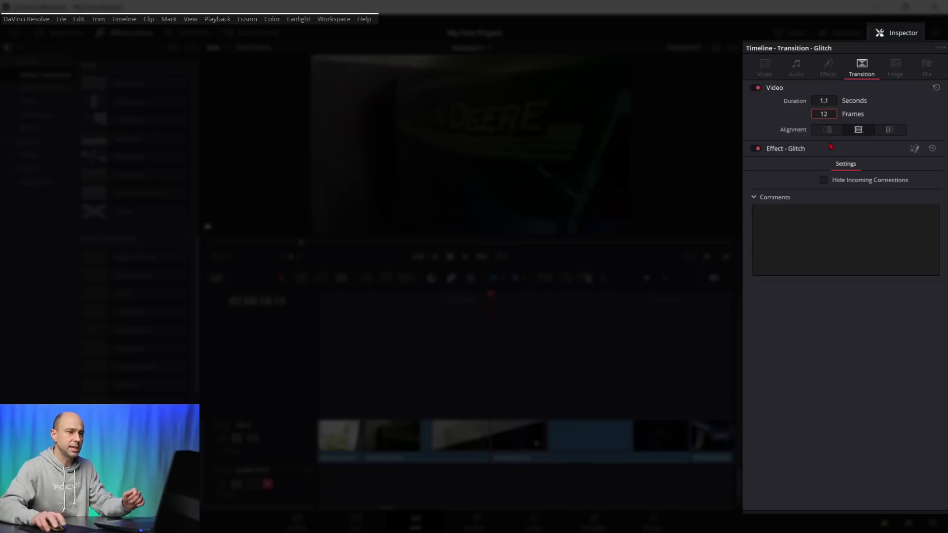
key("Return")
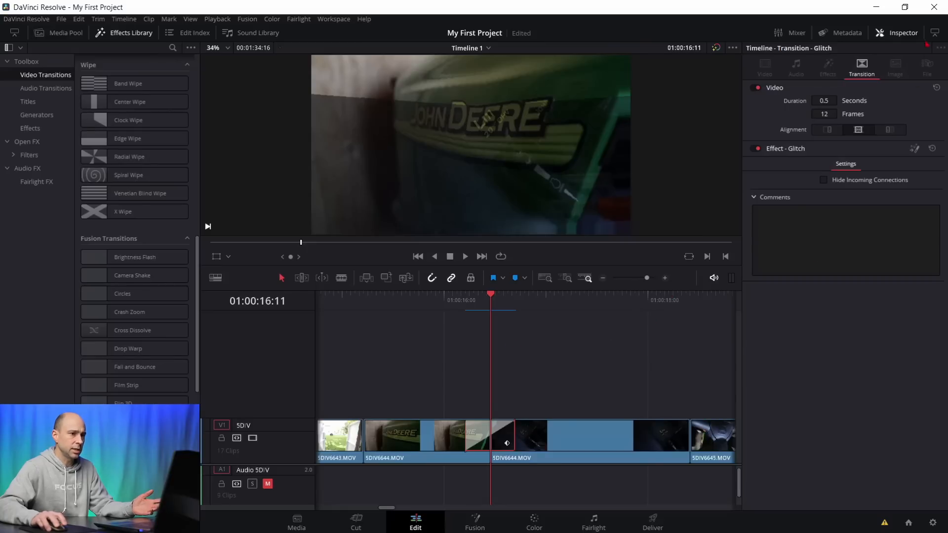
left_click(903, 33)
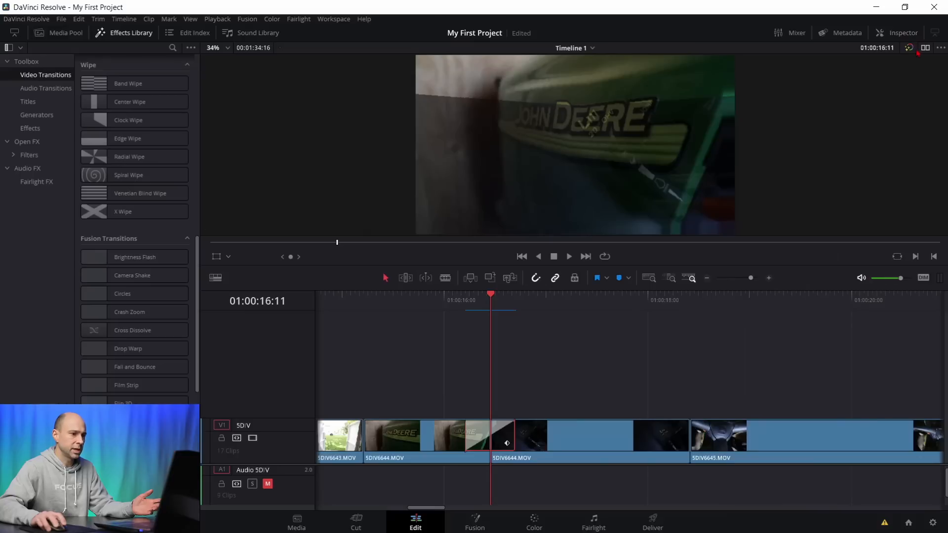
left_click(707, 279)
scroll(503, 376, "down", 5)
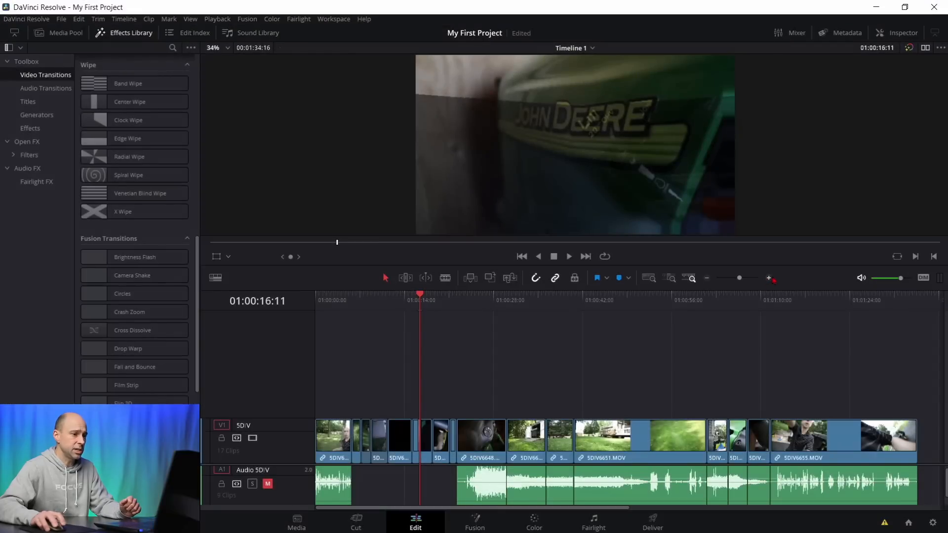
left_click(770, 279)
left_click(770, 279)
left_click(770, 279)
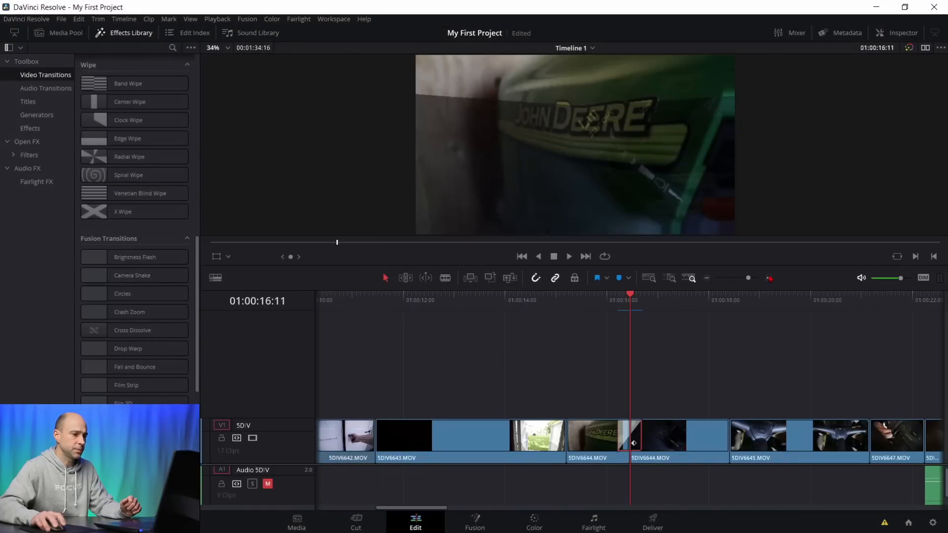
left_click(770, 279)
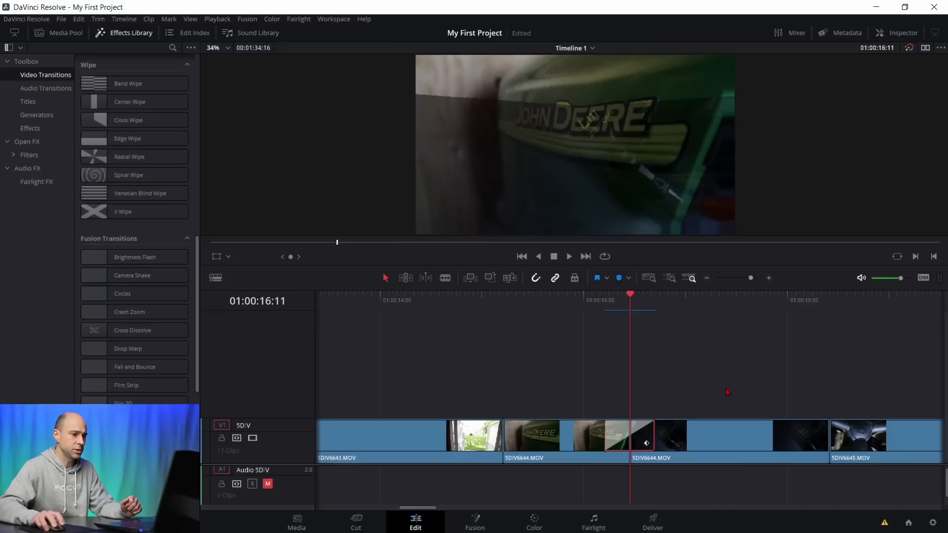
Step: Collapse the video track to its minimum height and enlarge it again to a medium height showing the thumbnails
left_click(216, 279)
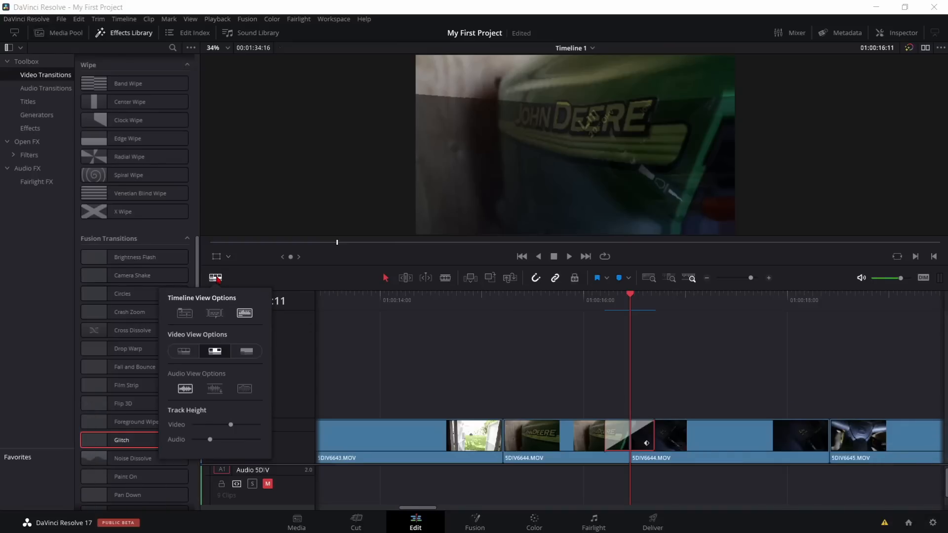
left_click_drag(232, 428, 192, 426)
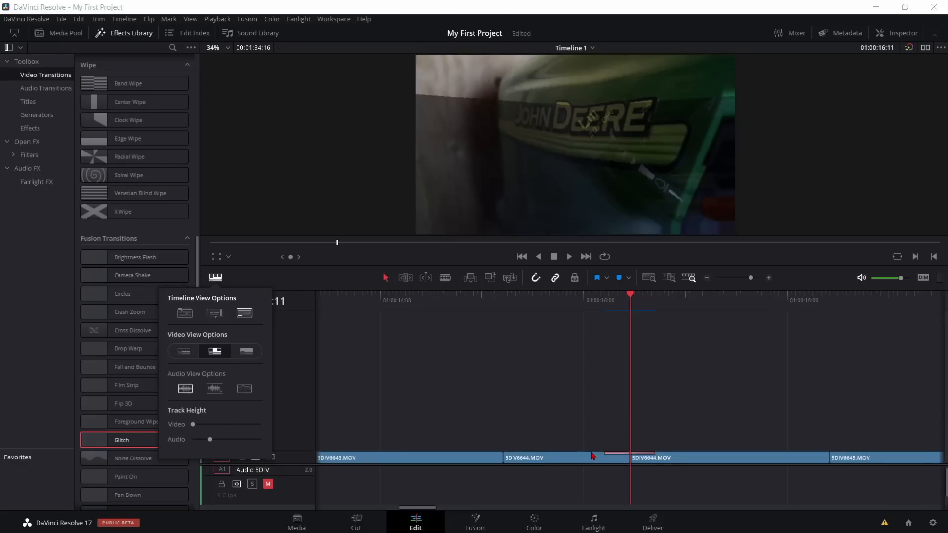
left_click_drag(193, 424, 222, 426)
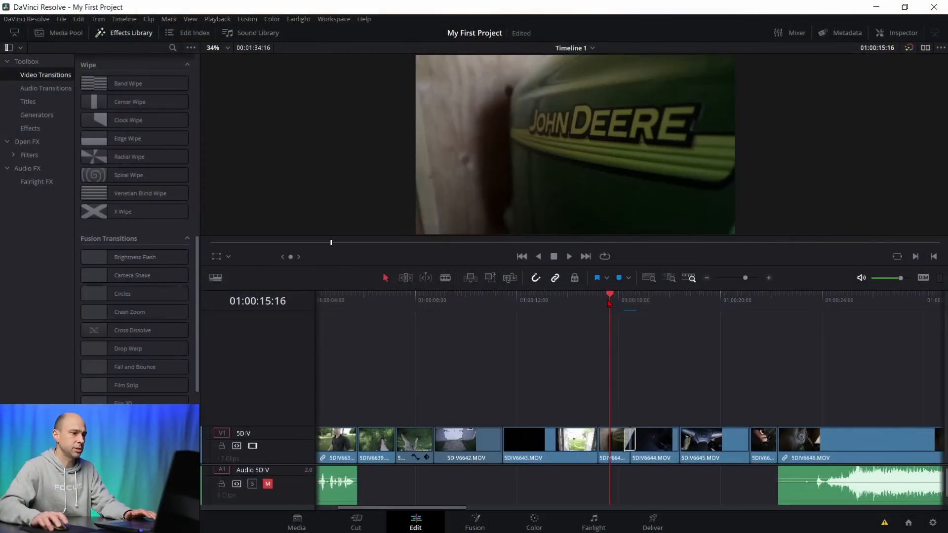
Step: Play through the Glitch transition, lengthen it on the timeline to 18 frames and save the project
key("space")
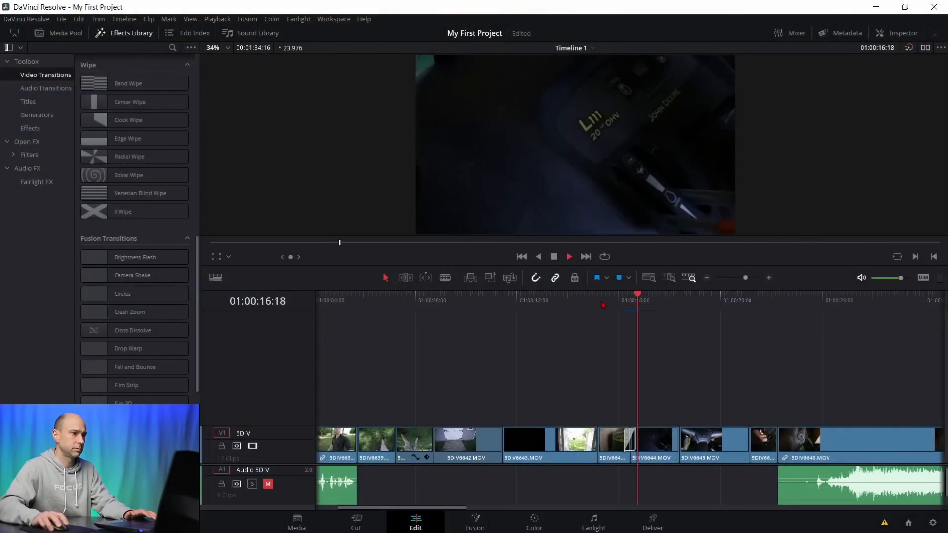
left_click(640, 446)
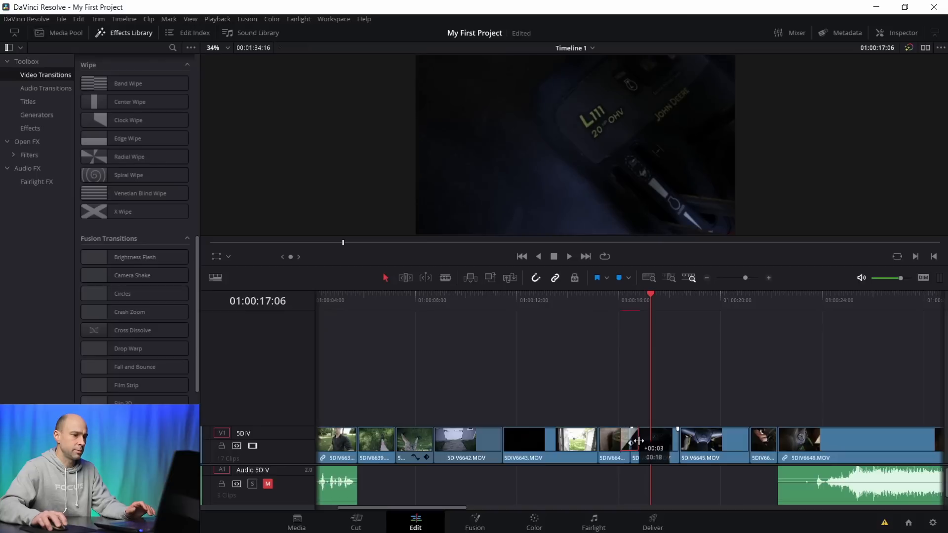
key("ctrl+s")
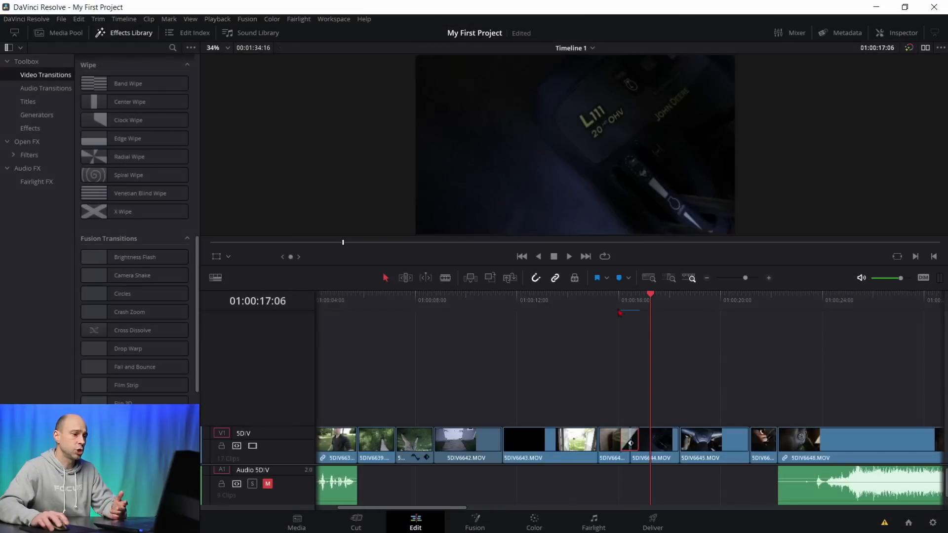
Step: Play the lengthened Glitch transition from the start of the first 5DIV6644.MOV clip, stopping at 01:00:17:09
key("Up")
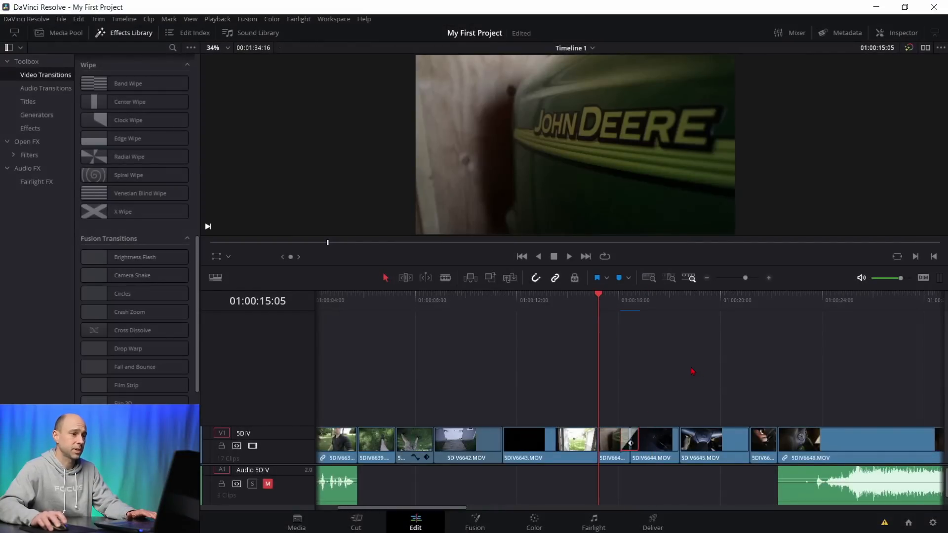
key("space")
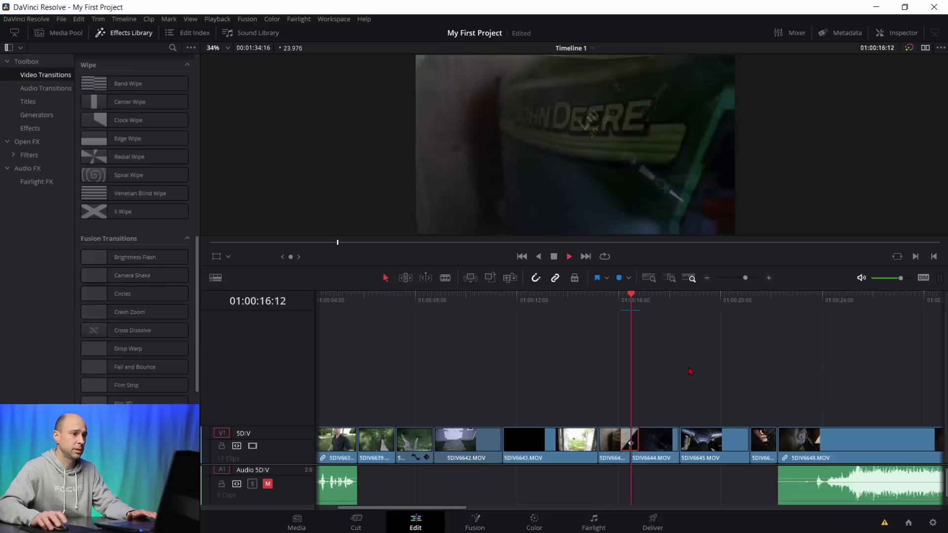
key("space")
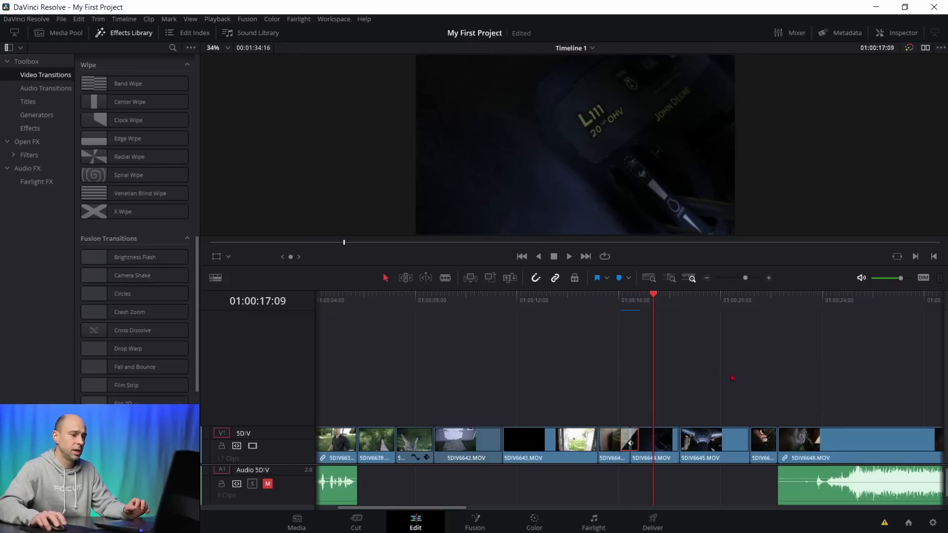
Step: Play the 5DIV6645.MOV steering wheel clip from its start to check the direction of the camera movement
left_click(714, 340)
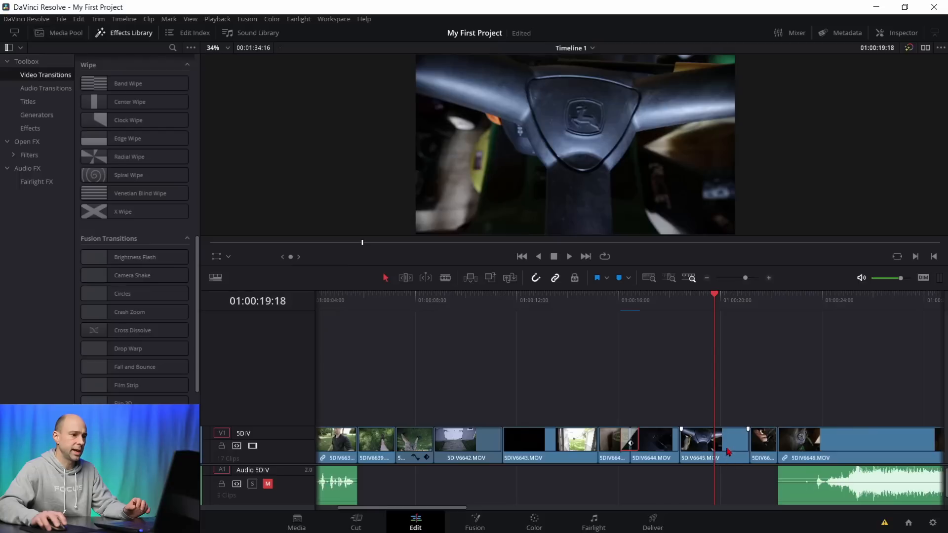
left_click(681, 300)
key("space")
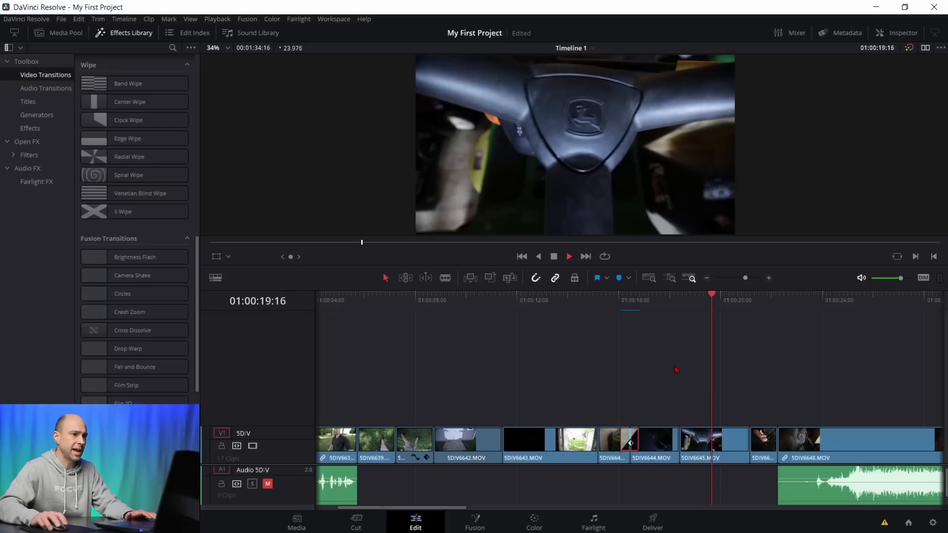
key("space")
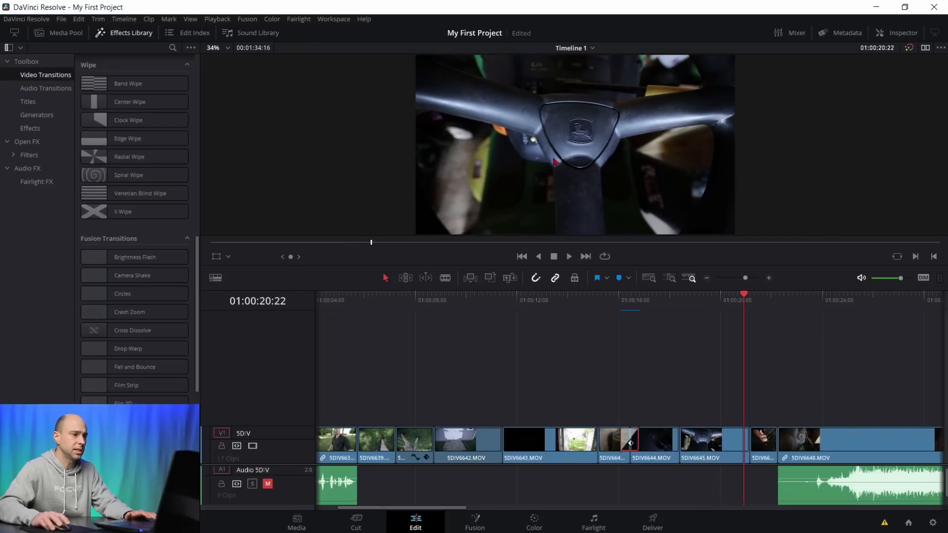
Step: Reverse the playback speed of the 5DIV6645.MOV clip on the timeline, keeping the keyframe option at Maintain timing
left_click(706, 444)
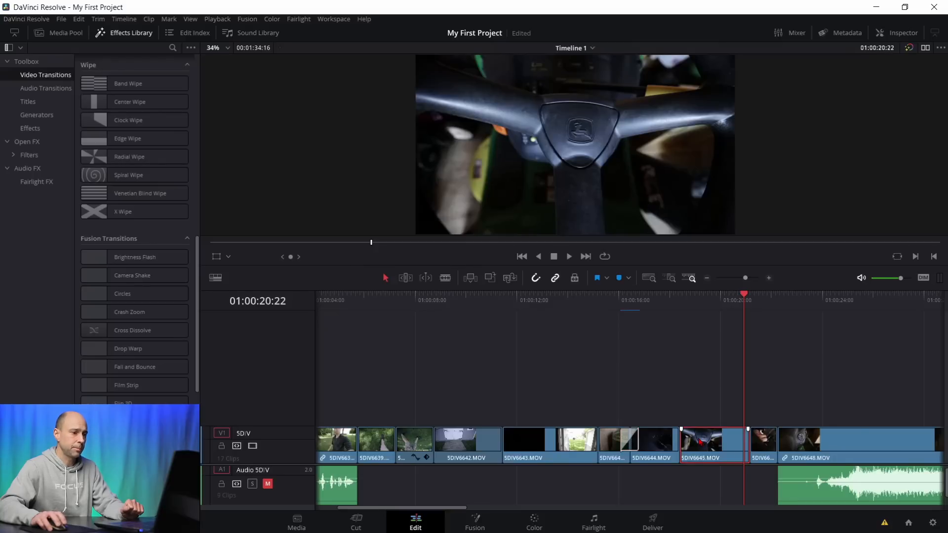
right_click(701, 442)
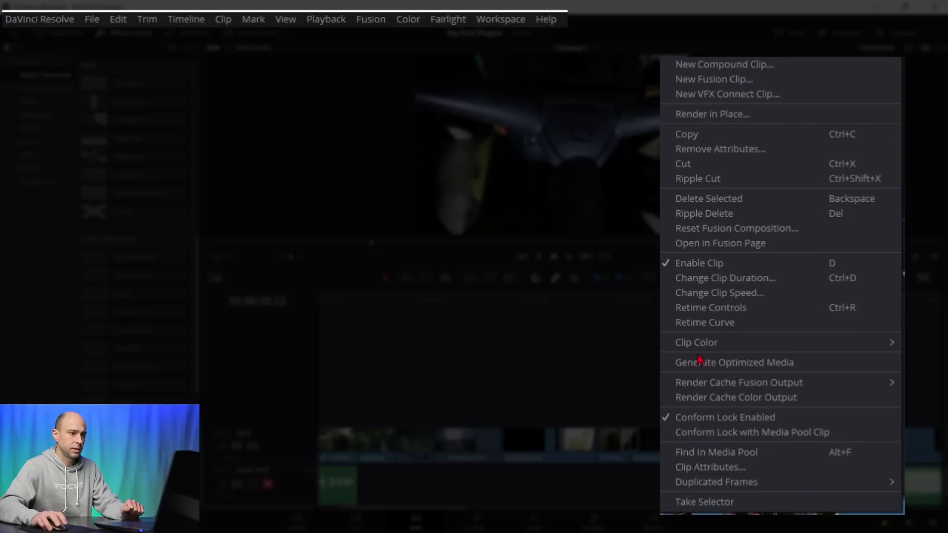
left_click(687, 294)
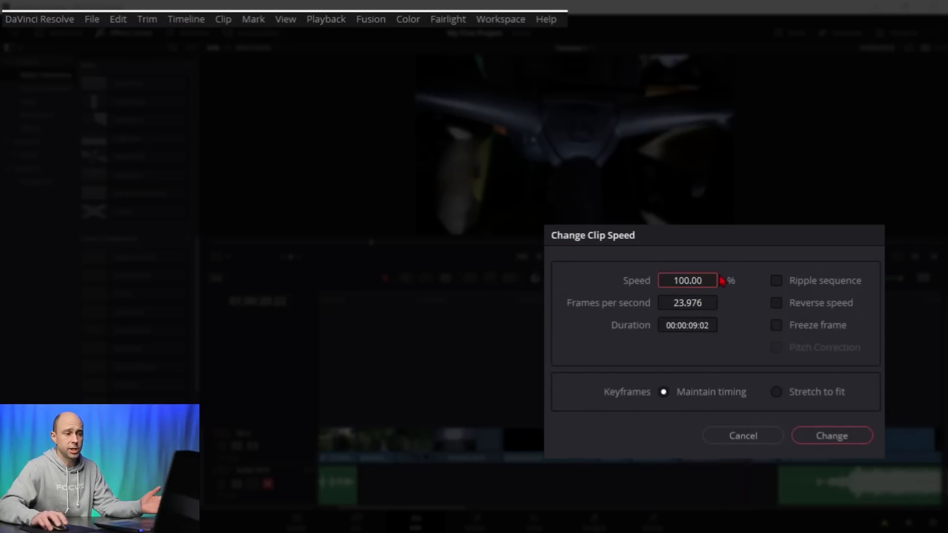
left_click(838, 310)
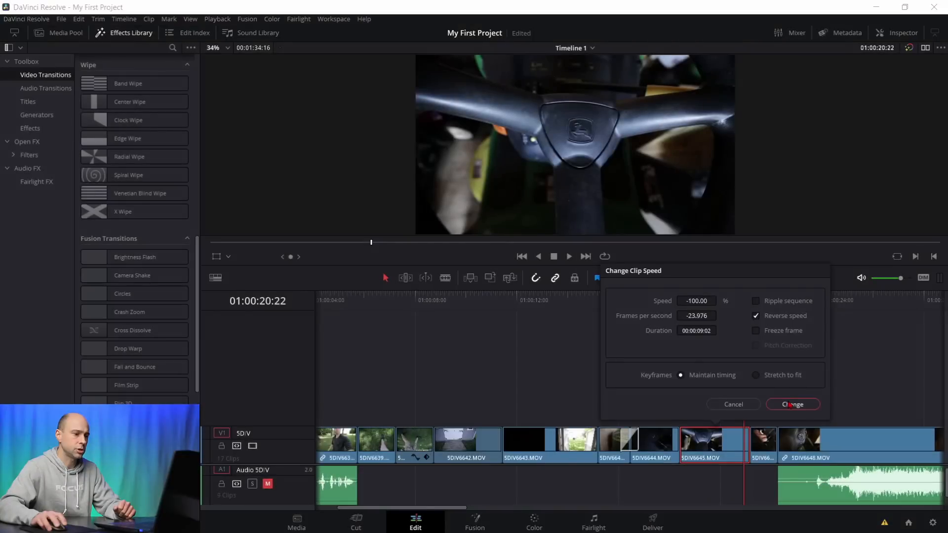
left_click(791, 405)
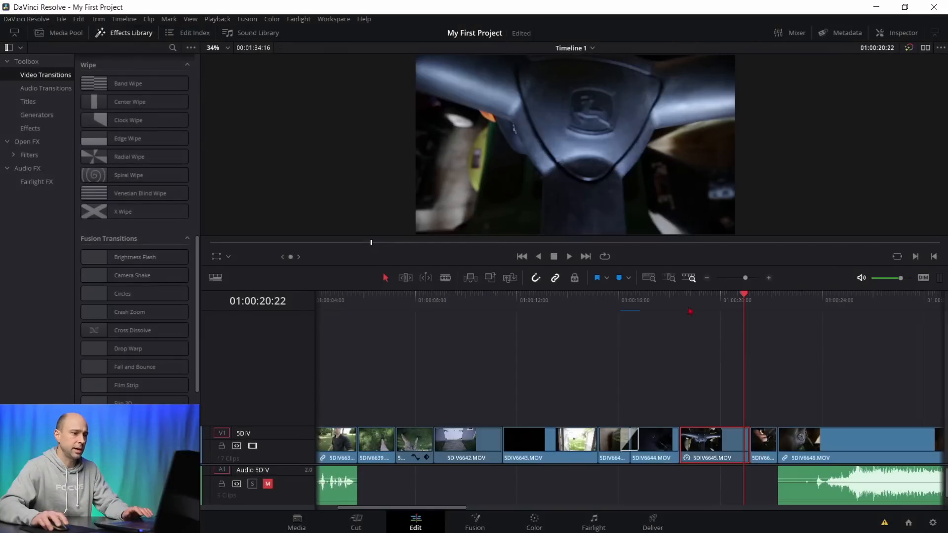
Step: Replay the reversed 5DIV6645.MOV clip several times from its start to review the movement
key("Up")
key("space")
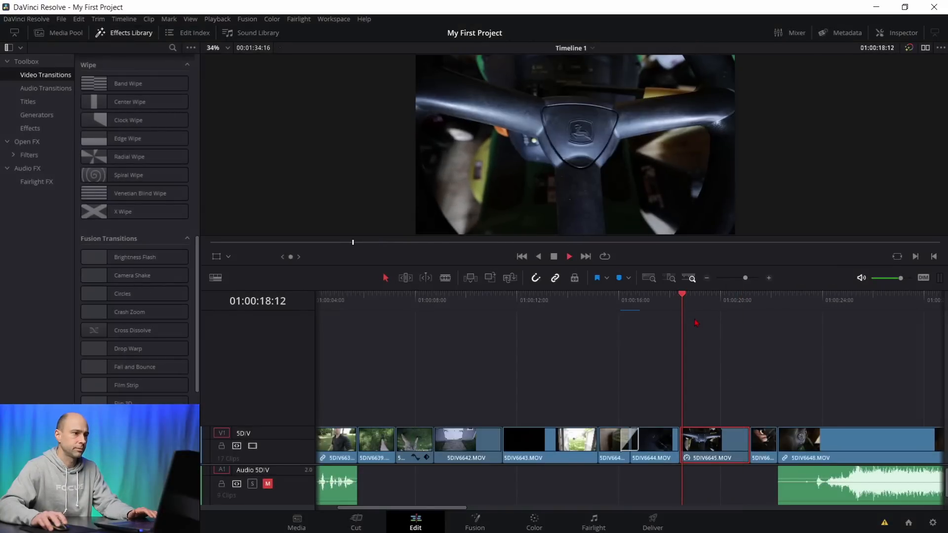
key("space")
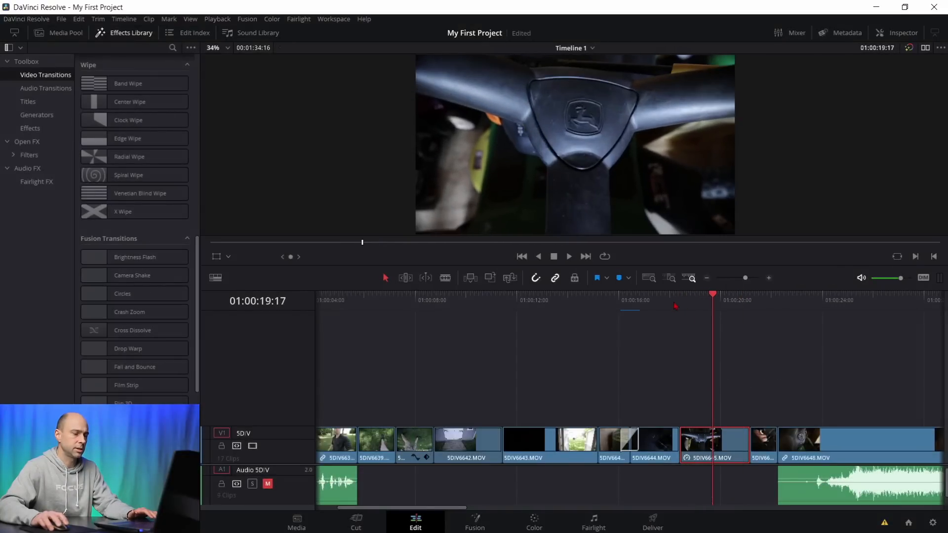
key("Up")
key("space")
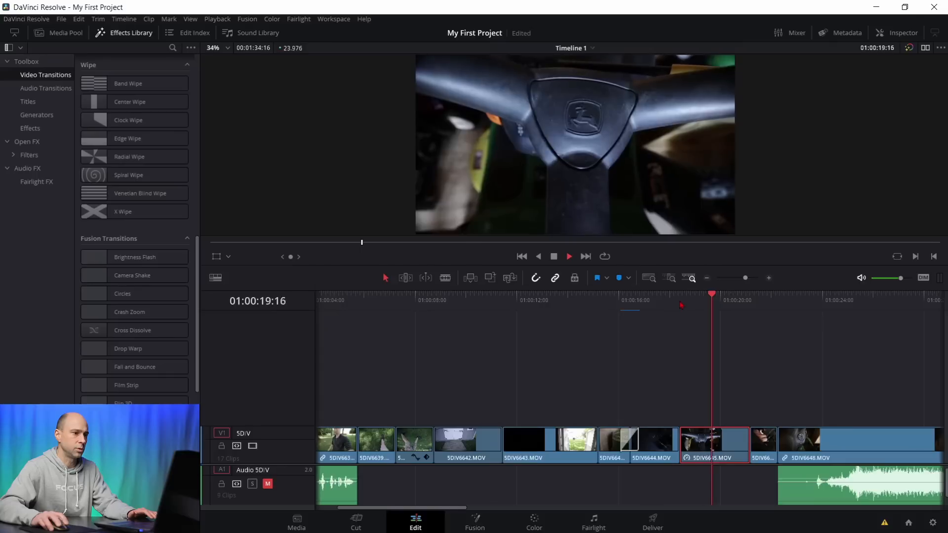
key("Up")
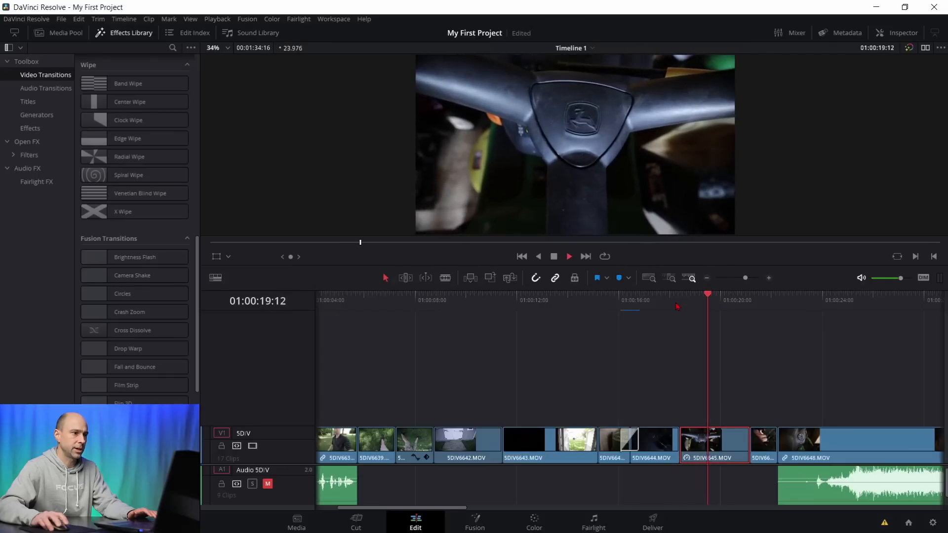
key("space")
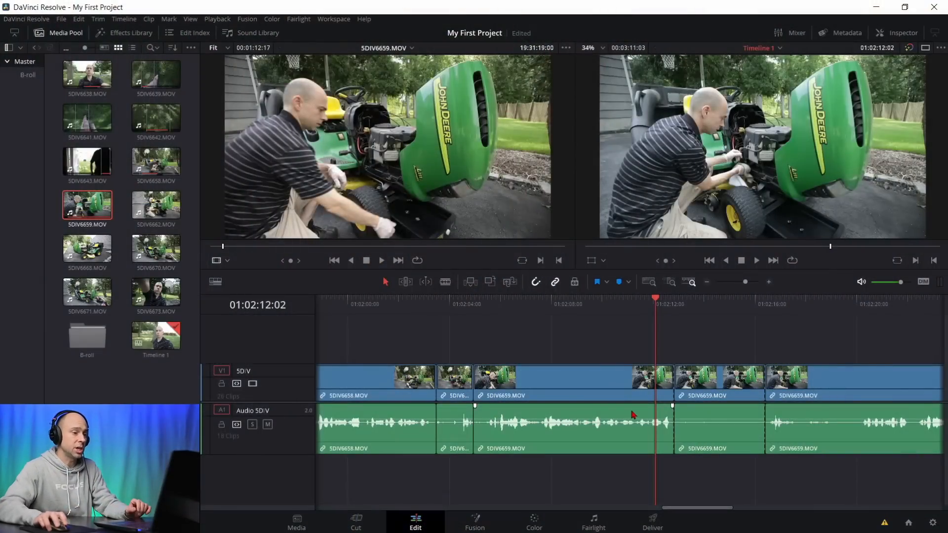
Step: Delete the short silent 5DIV6659.MOV clip after 01:02:12:02, close the gap separately and undo both deletions
left_click(702, 381)
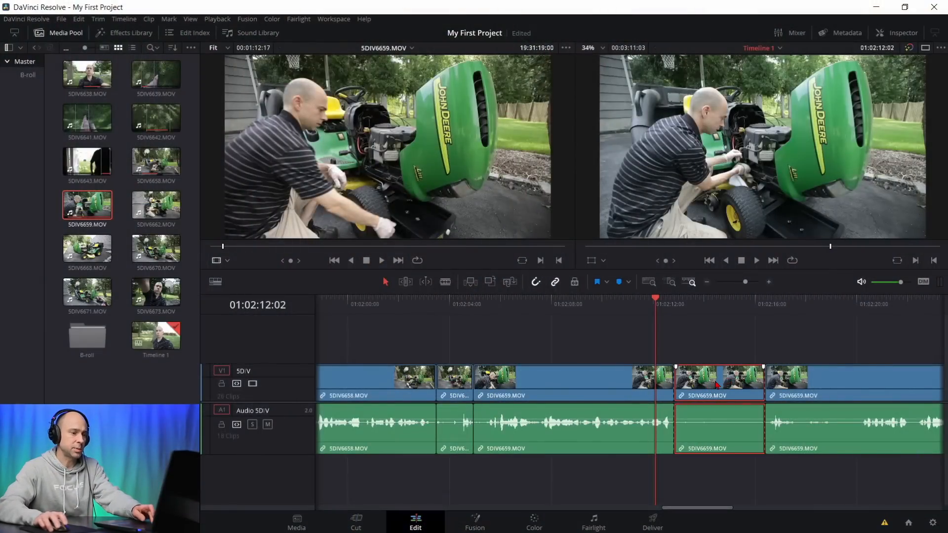
key("Delete")
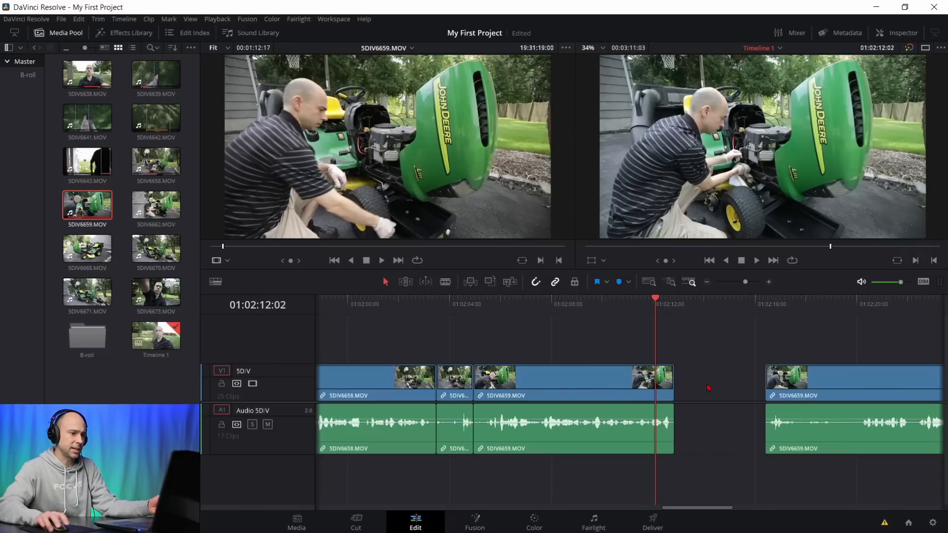
left_click(709, 387)
key("Delete")
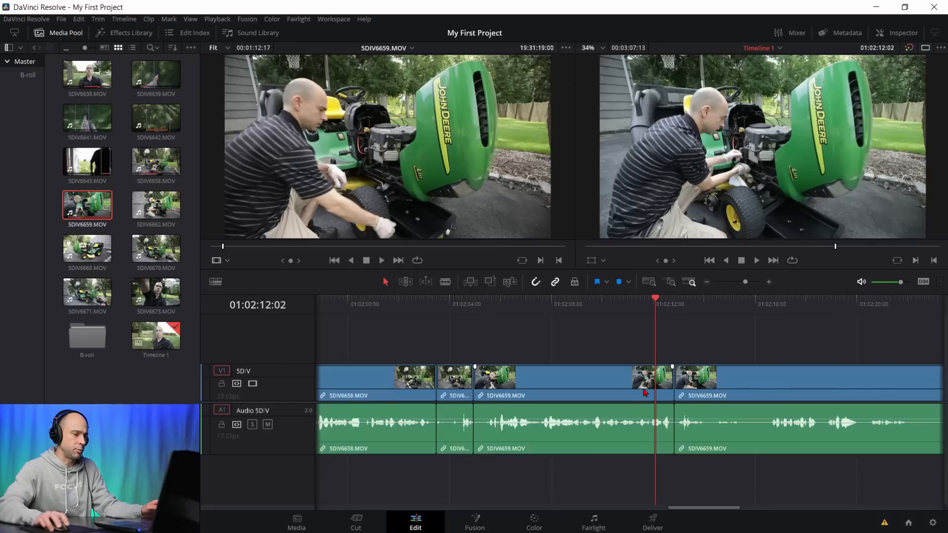
key("ctrl+z")
key("ctrl+z")
Step: Ripple delete the short silent 5DIV6659.MOV clip after 01:02:12:02, removing the clip and its gap together
left_click(717, 381)
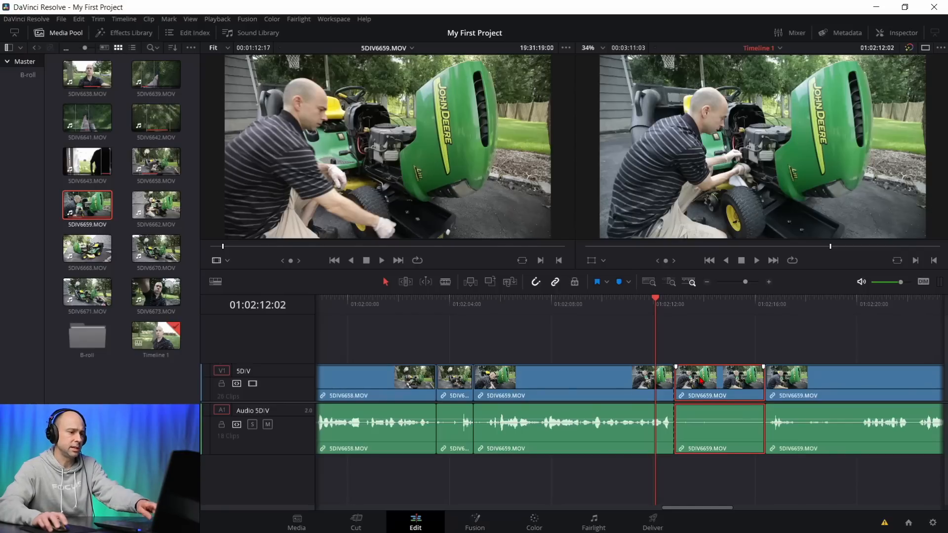
key("Delete")
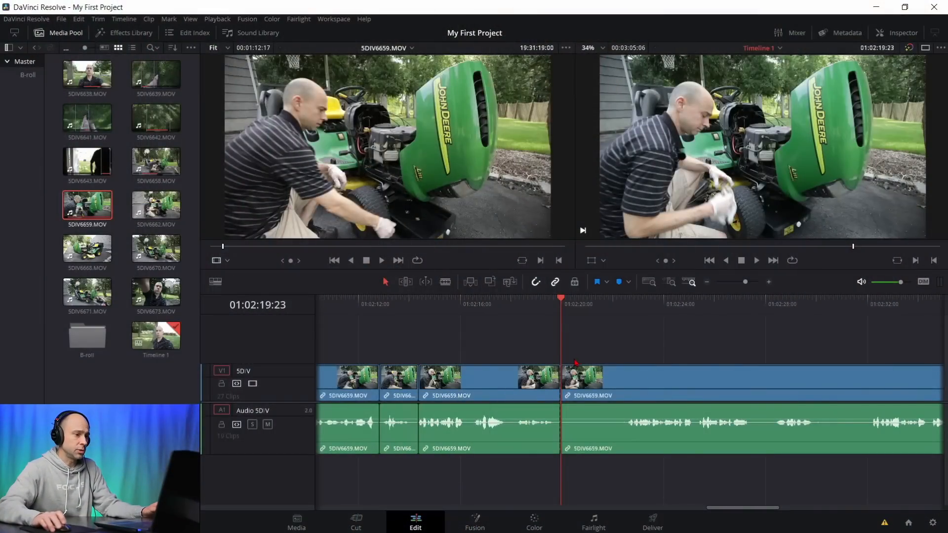
Step: Examine the timeline by varying the video track height, moving along the clips, and zooming out and partly back in
mouse_move(622, 342)
left_mouse_down()
mouse_move(510, 339)
mouse_move(688, 338)
mouse_move(415, 339)
mouse_move(836, 339)
mouse_move(615, 341)
left_mouse_up()
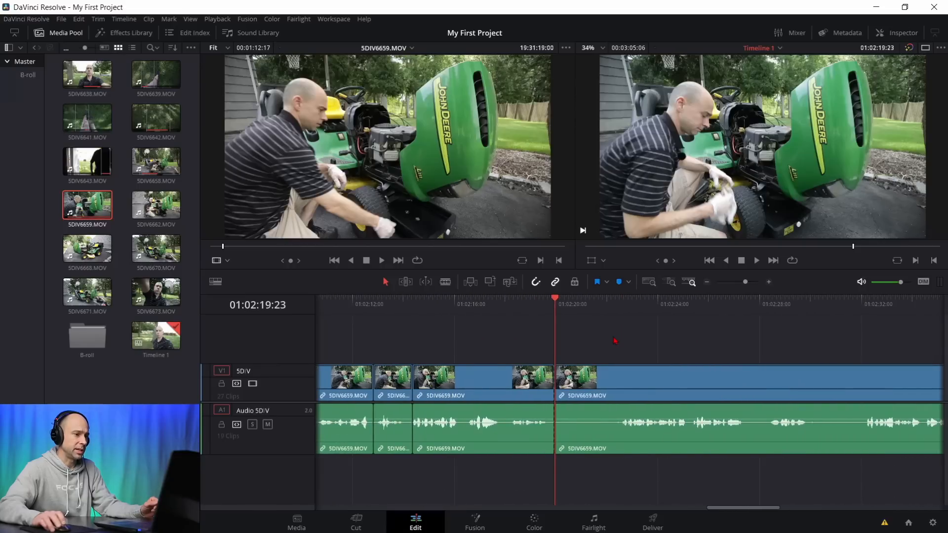
scroll(608, 365, "up", 1)
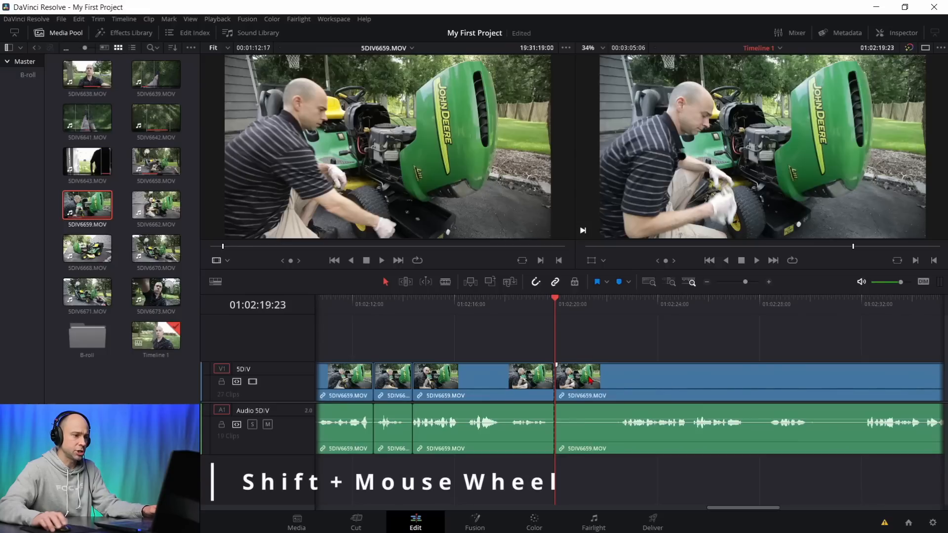
scroll(590, 379, "down", 2, "shift")
scroll(588, 379, "right", 3, "ctrl")
scroll(583, 378, "left", 5, "ctrl")
scroll(583, 378, "down", 4, "ctrl")
scroll(579, 371, "down", 3, "alt")
scroll(578, 371, "down", 4, "alt")
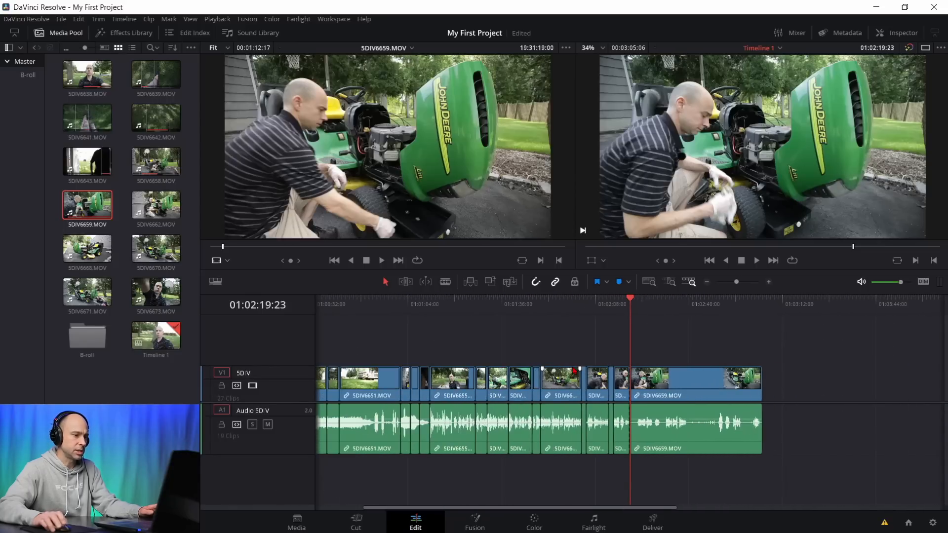
scroll(578, 378, "up", 5, "alt")
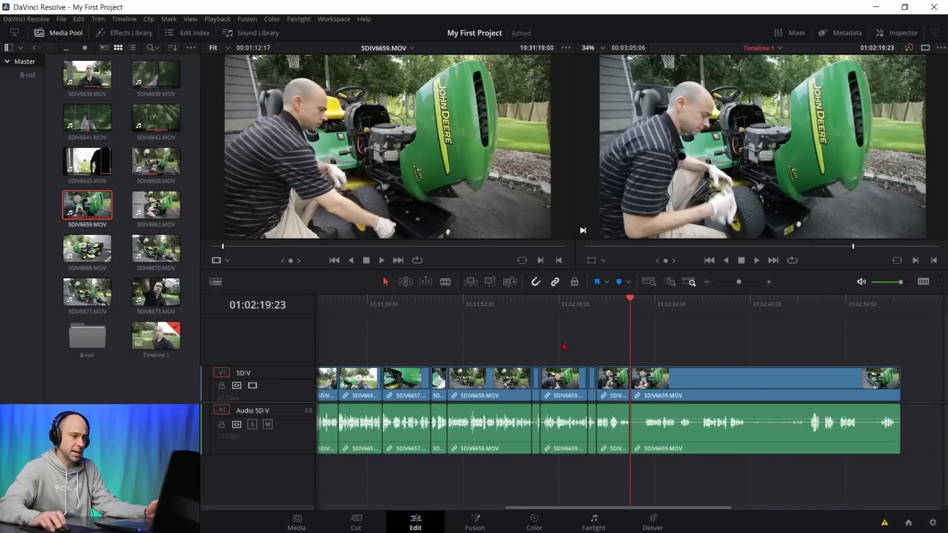
scroll(565, 347, "left", 5)
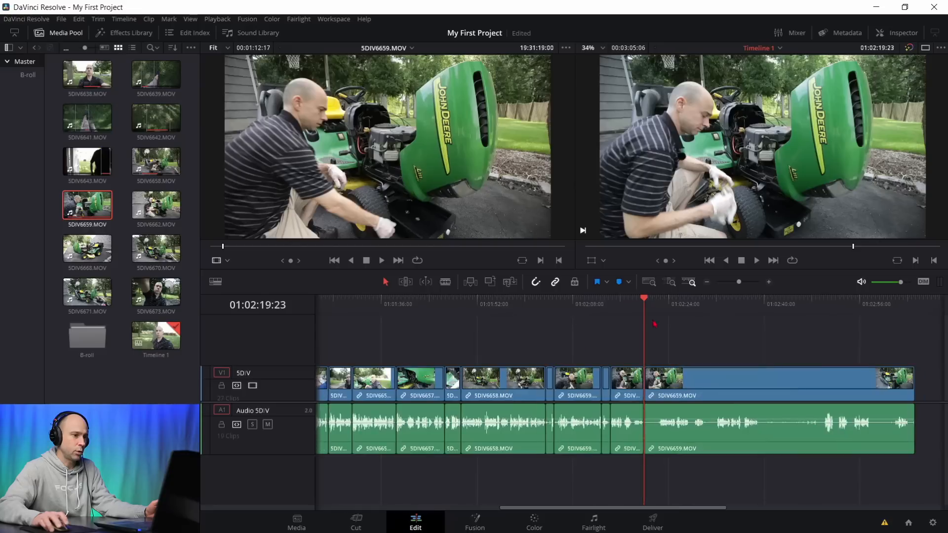
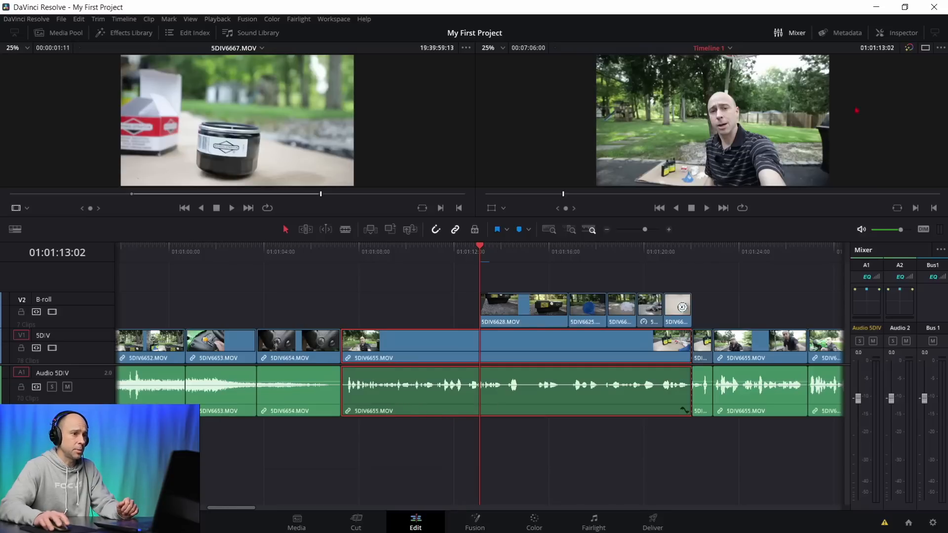
Step: Show the audio settings of the selected 5DIV6655.MOV clip and play it from 01:01:08:14 to check its level
left_click(897, 33)
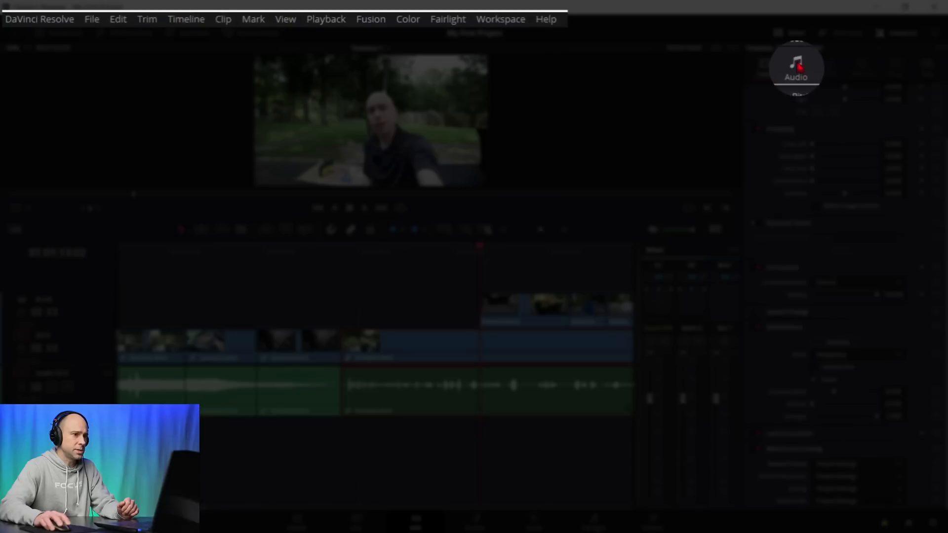
left_click(796, 67)
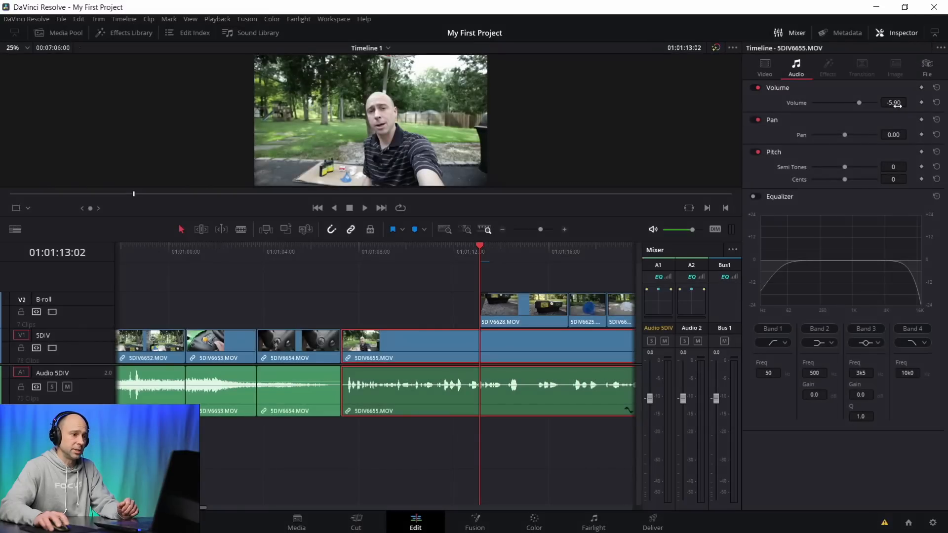
left_click(373, 249)
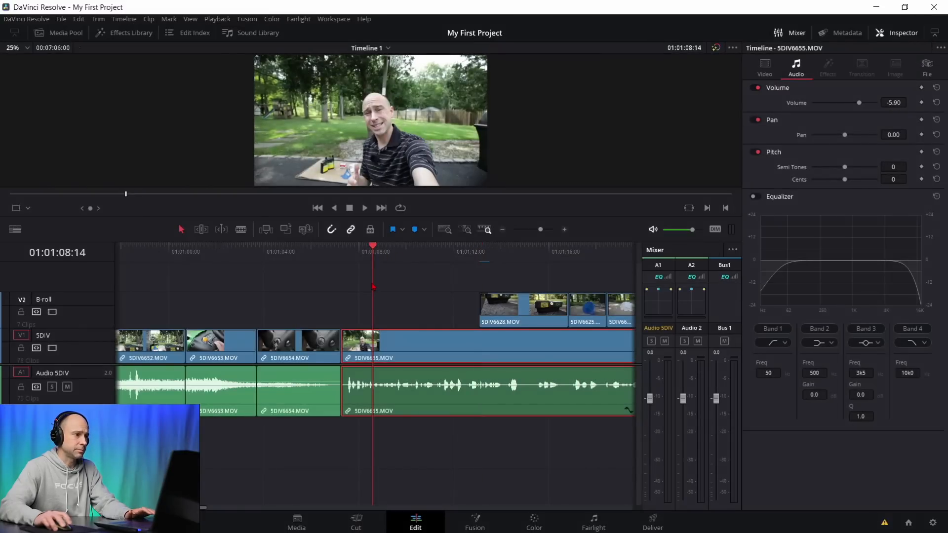
key("space")
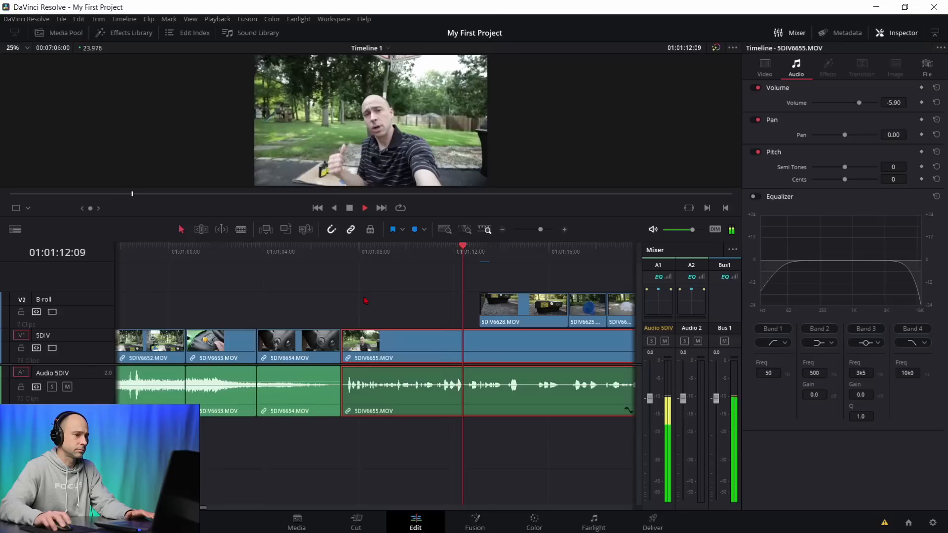
key("space")
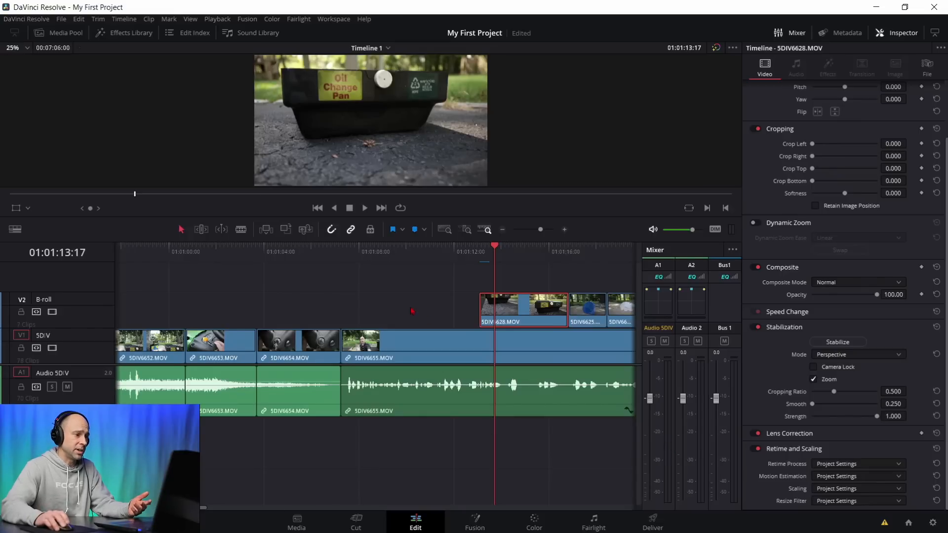
Step: Select the audio of the 5DIV6655.MOV clip and play a short section near its start, stopping at 01:01:09:13
scroll(413, 311, "left", 3)
left_click(496, 399)
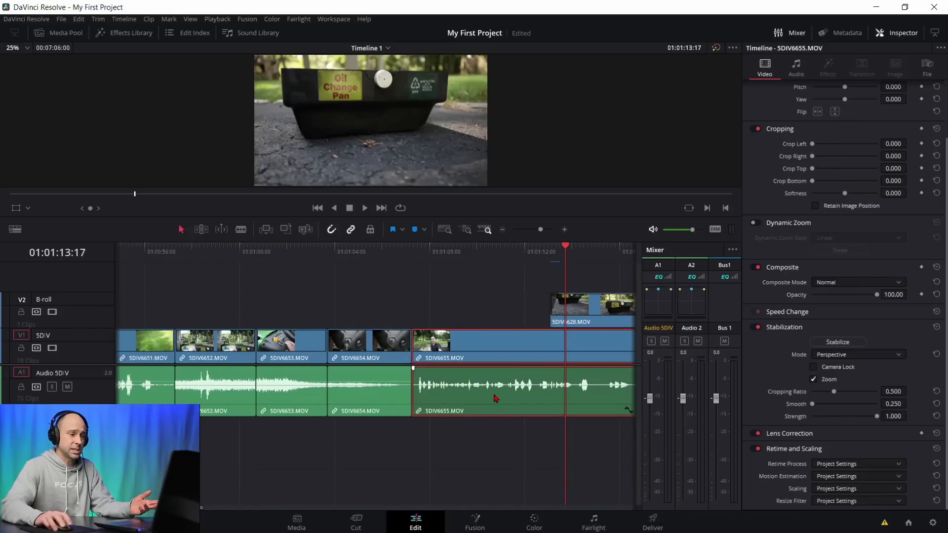
left_click(440, 251)
key("space")
key("space")
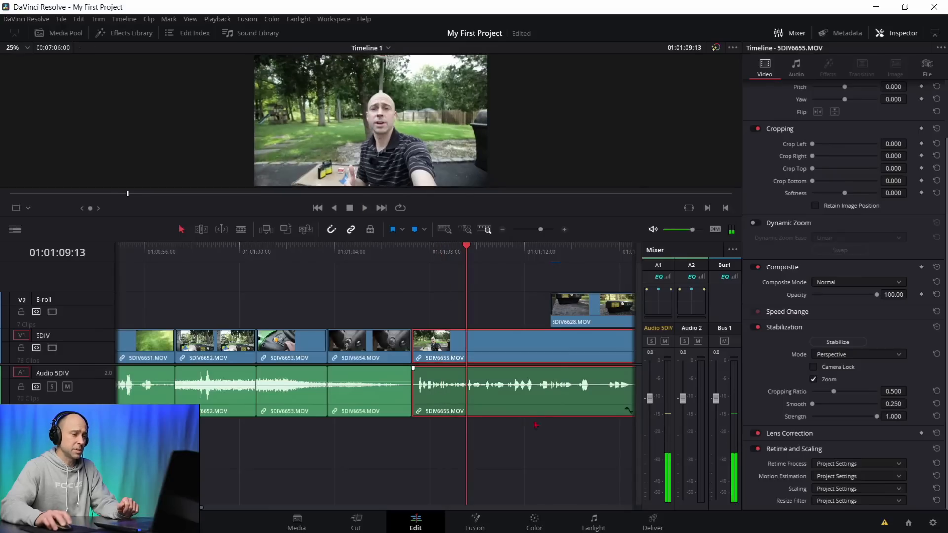
Step: Reset the audio volume of the 5DIV6655.MOV clip to 0.00
scroll(840, 222, "up", 2)
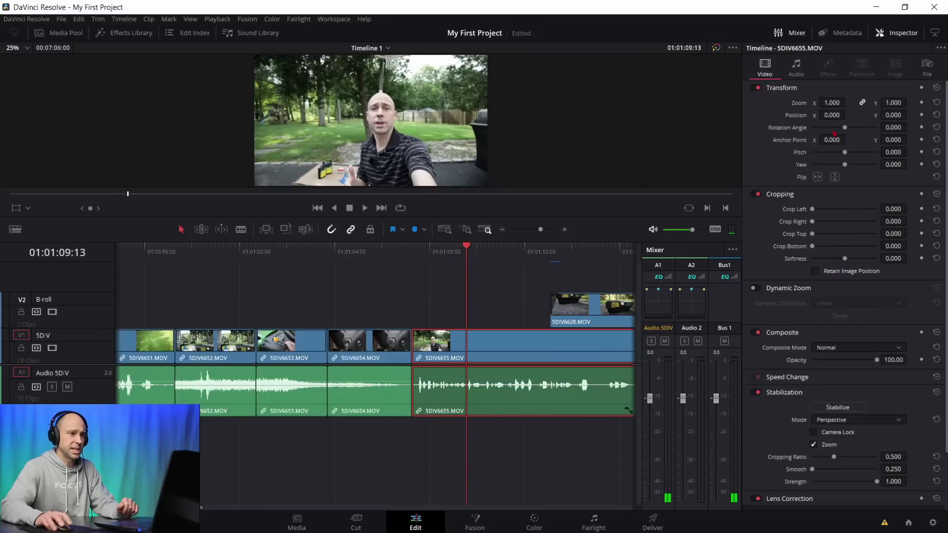
left_click(796, 69)
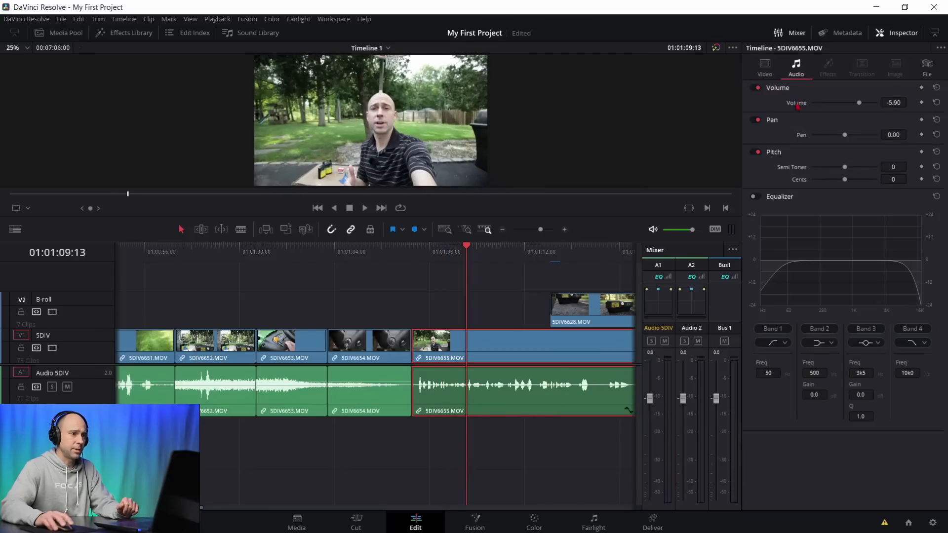
double_click(796, 103)
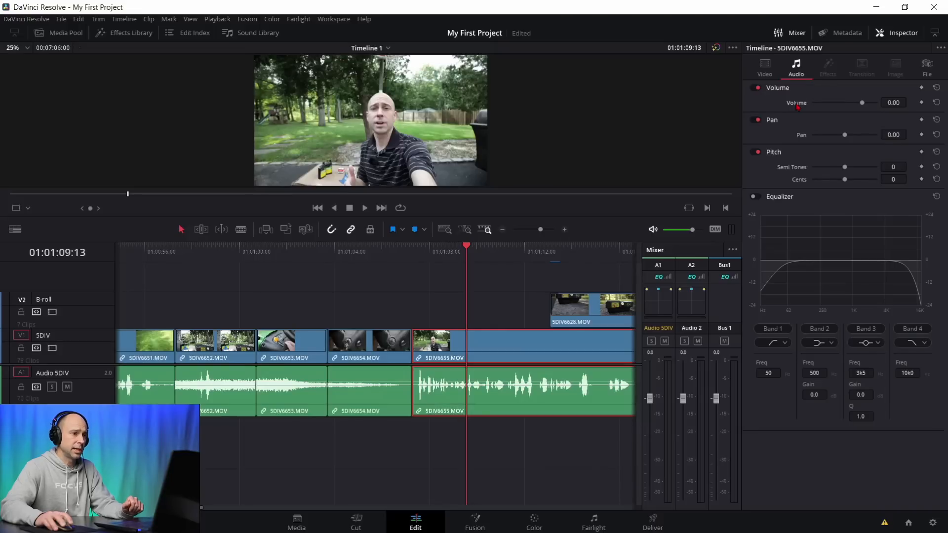
scroll(540, 412, "right", 2)
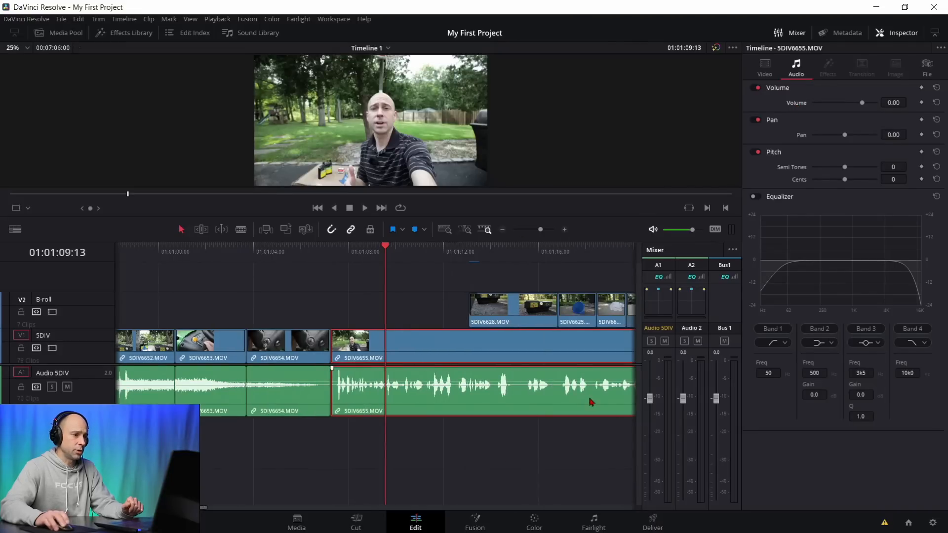
Step: Go back to the beginning of the timeline and place the playhead at 01:00:00:00
scroll(590, 401, "right", 12)
scroll(382, 408, "right", 7)
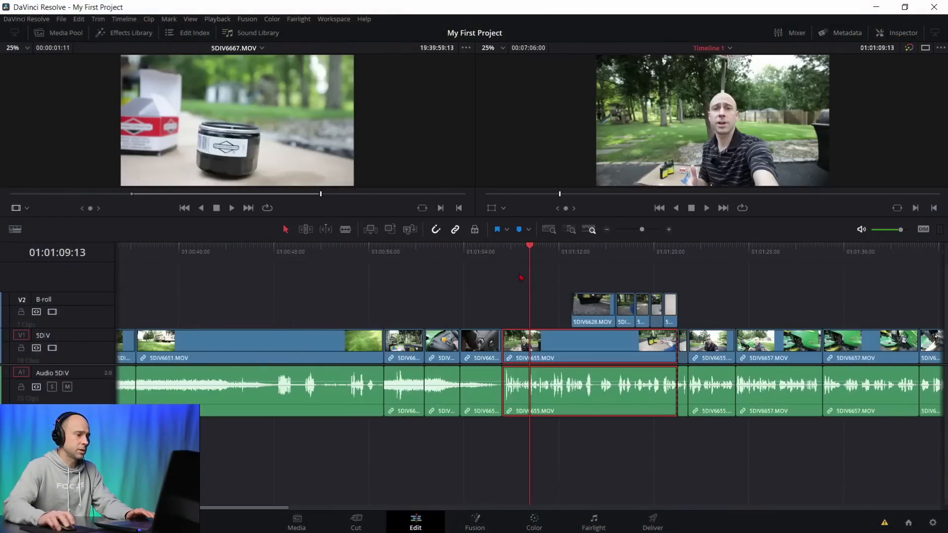
scroll(239, 269, "left", 8)
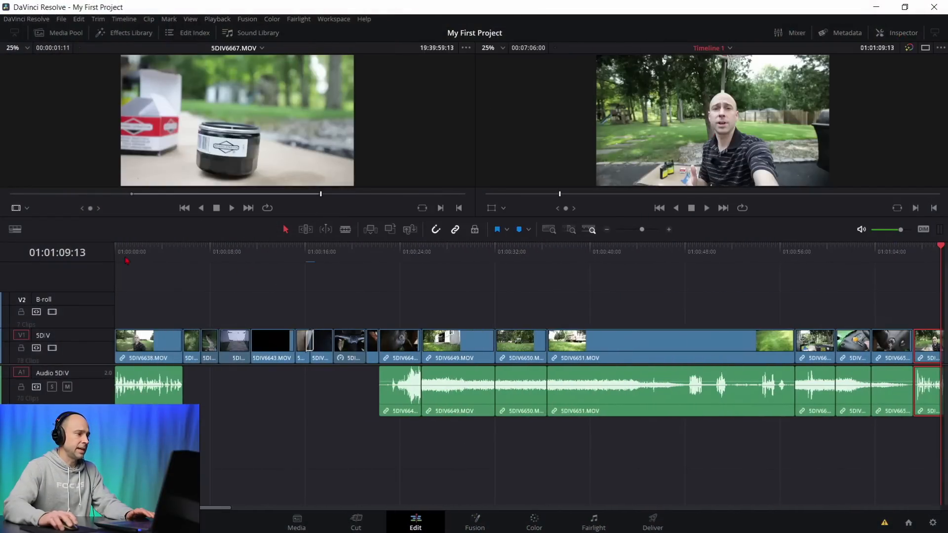
key("Home")
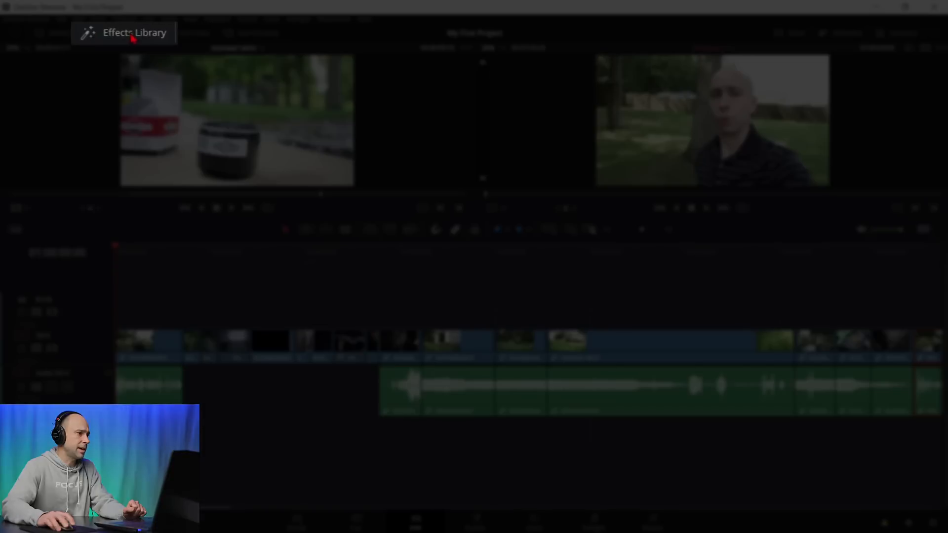
Step: Find the Drop In Lower Third title among the effects and place it on the B-roll track at the timeline start
left_click(131, 34)
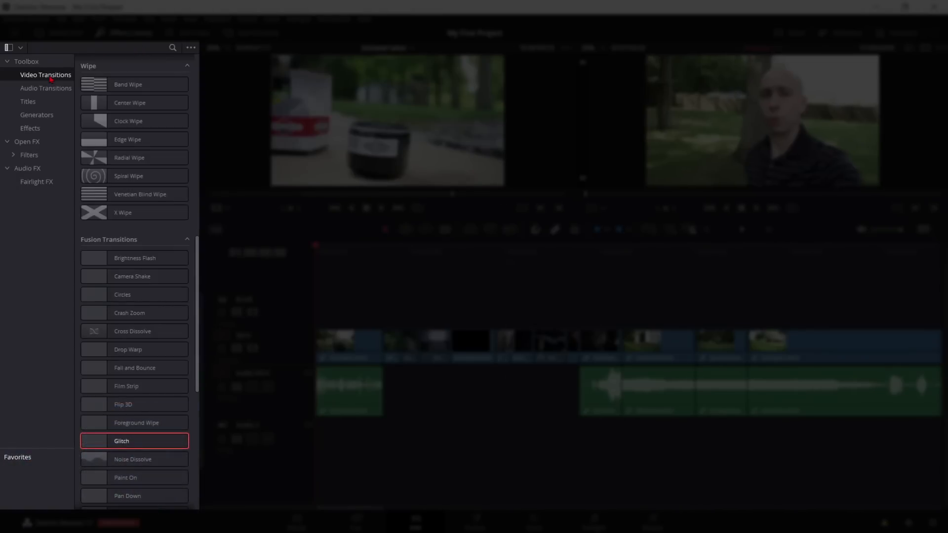
left_click(33, 89)
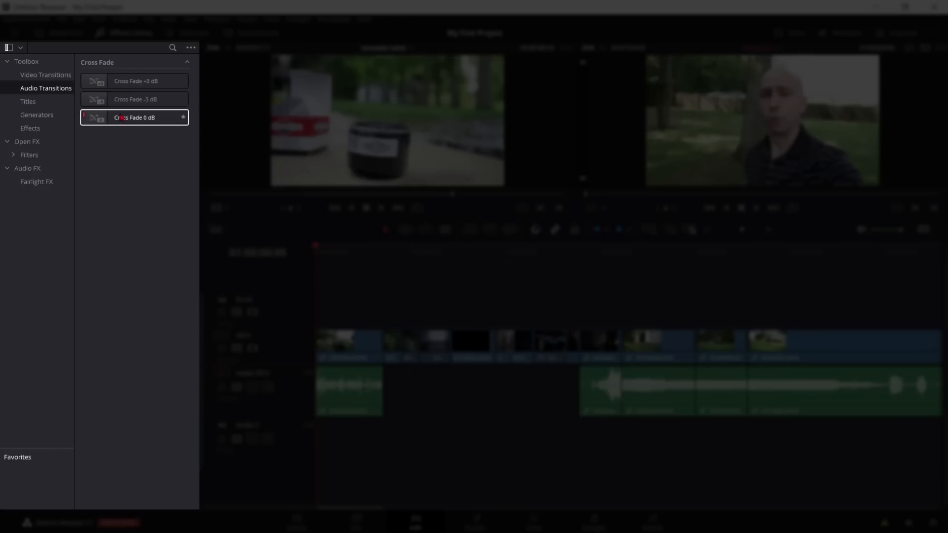
left_click(28, 101)
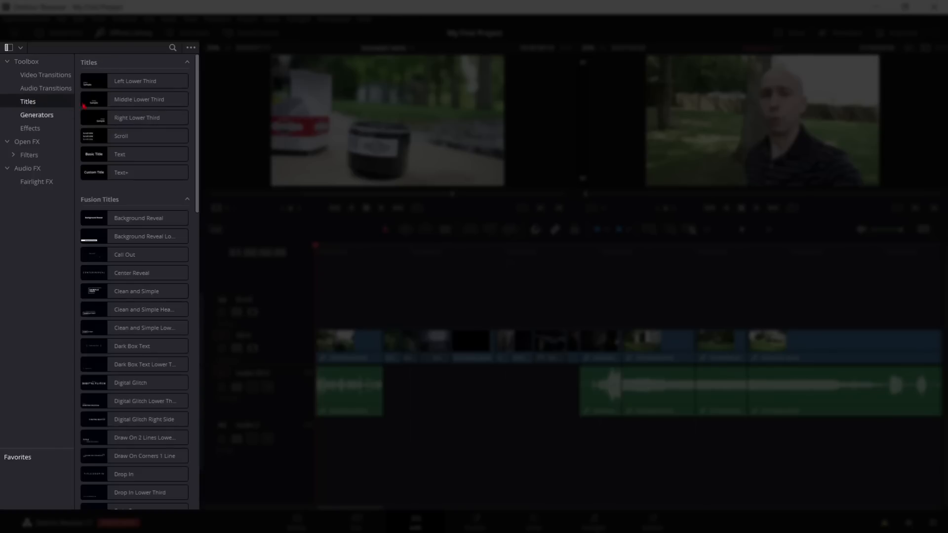
scroll(126, 172, "down", 3)
scroll(127, 178, "down", 3)
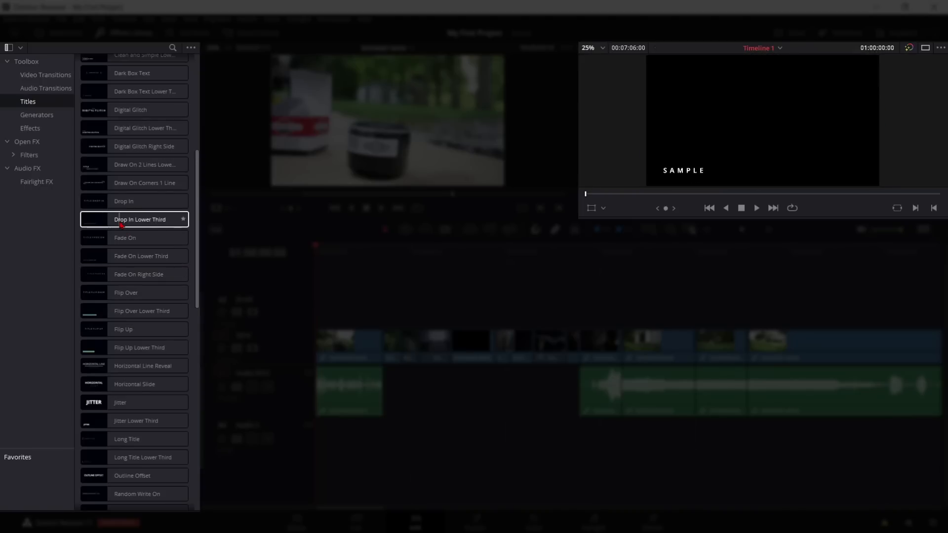
left_click_drag(123, 224, 319, 298)
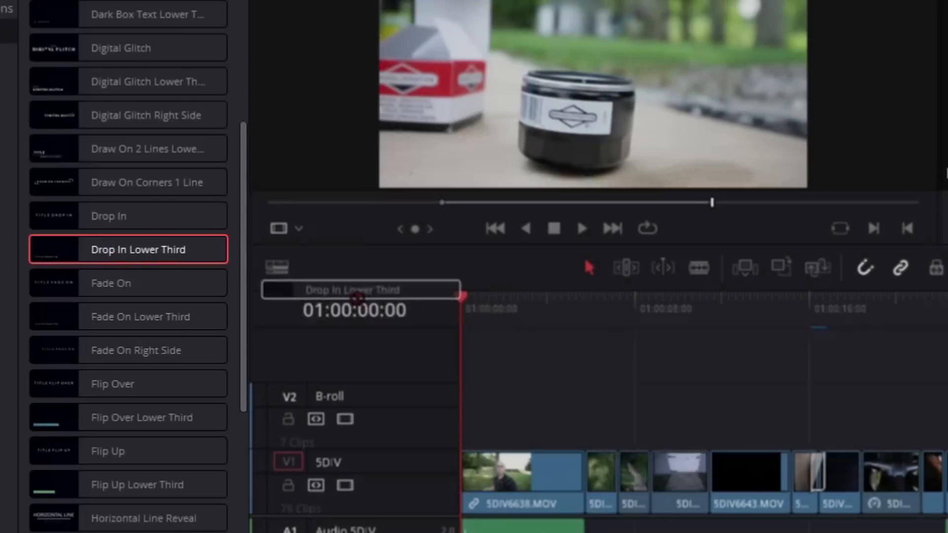
left_click_drag(467, 393, 464, 417)
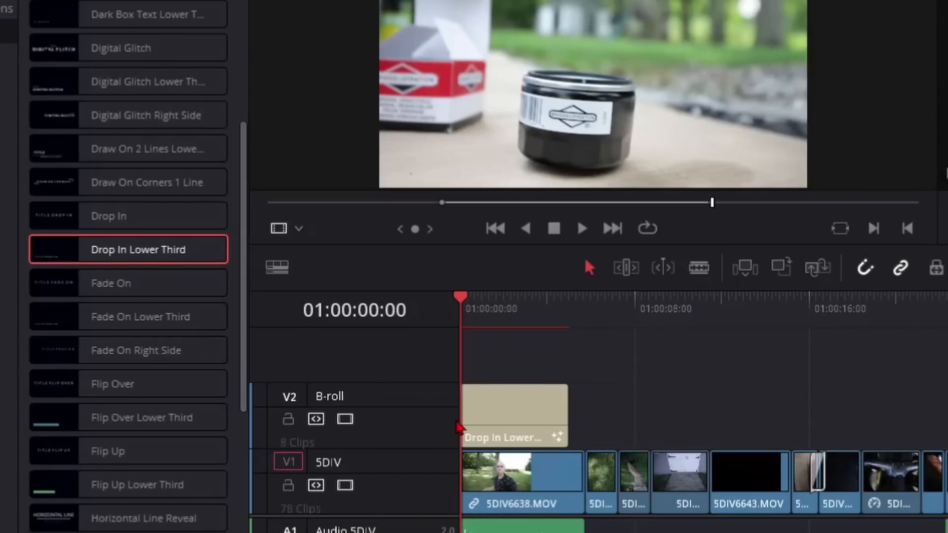
Step: Move the playhead to 01:00:02:09 and switch to a single enlarged timeline viewer
left_click_drag(487, 304, 513, 304)
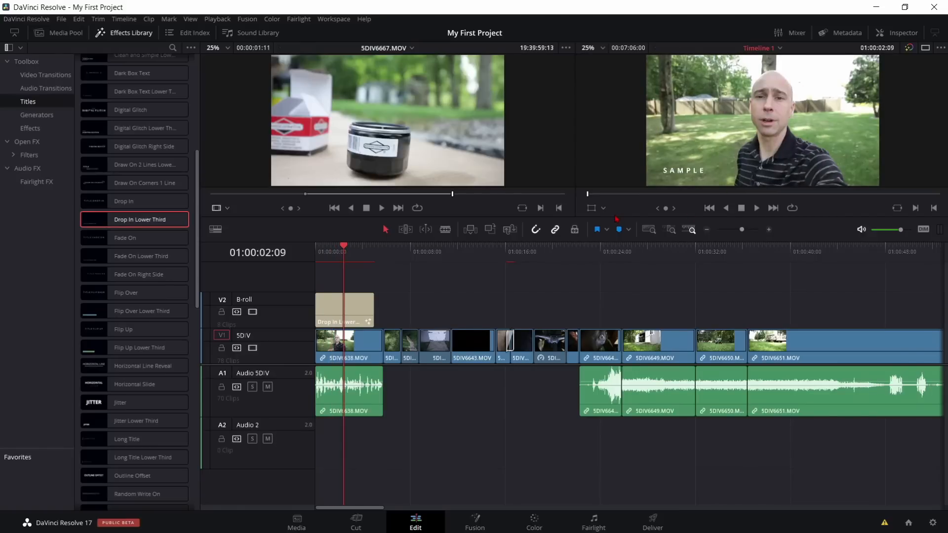
left_click_drag(615, 216, 615, 296)
left_click(926, 47)
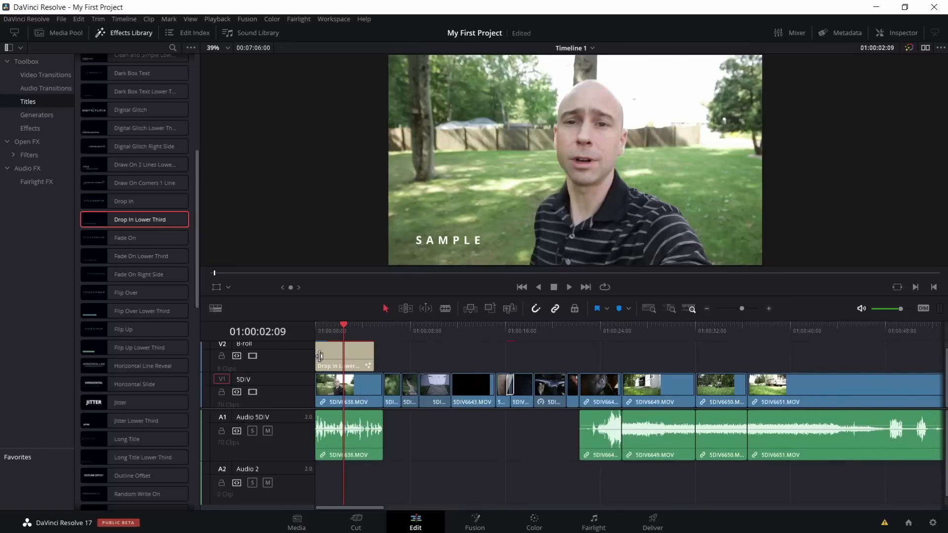
Step: Replace the sample text of the Drop In Lower Third title with "Oil Change"
left_click(336, 354)
left_click(899, 32)
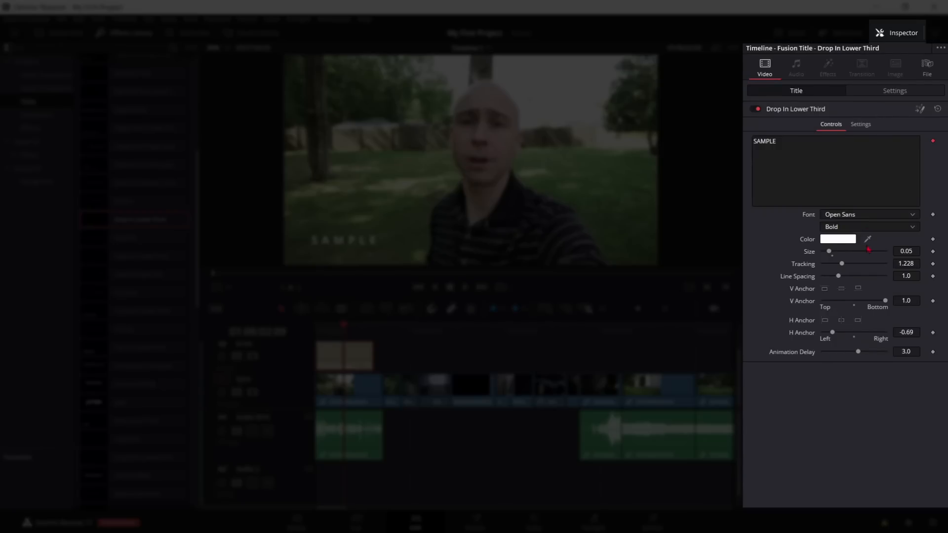
double_click(801, 167)
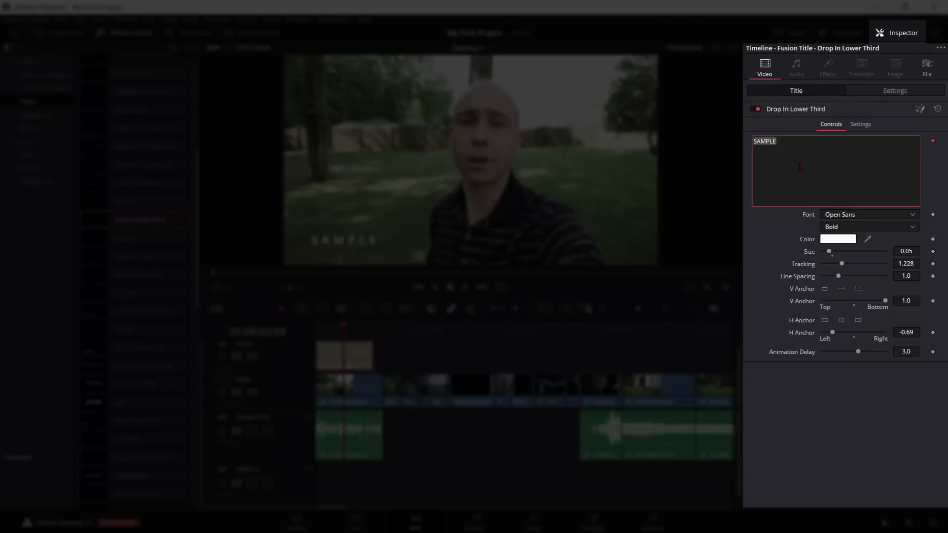
type("Oil Change")
Step: Try resizing and repositioning the Oil Change title directly in the viewer, reset its transform, and check the other viewer overlay modes
left_click(905, 95)
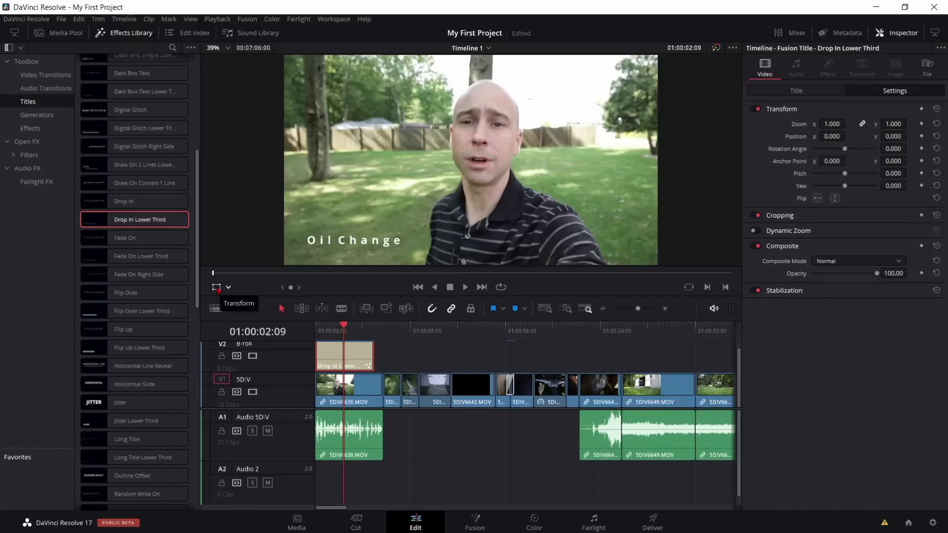
left_click(216, 287)
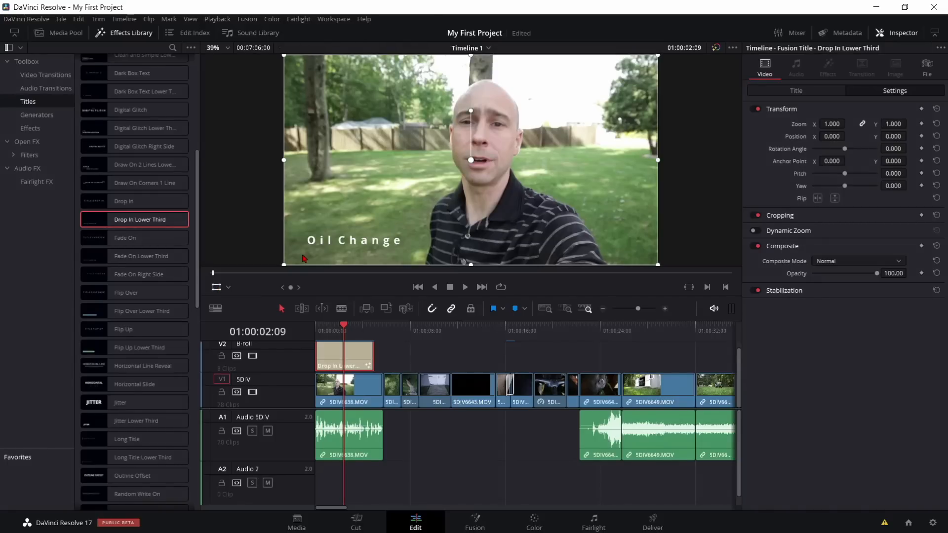
left_click_drag(285, 266, 462, 244)
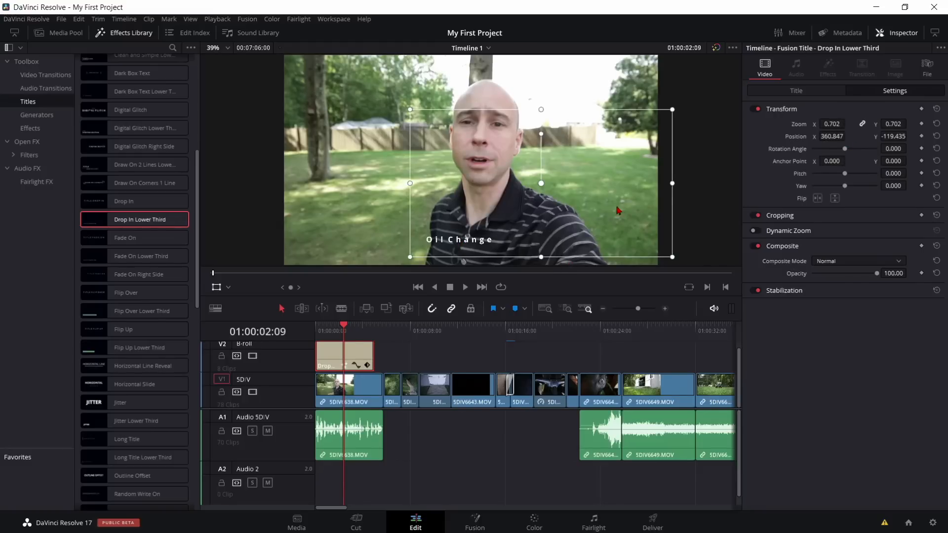
left_click_drag(483, 247, 385, 253)
left_click_drag(556, 109, 631, 68)
left_click_drag(478, 177, 543, 162)
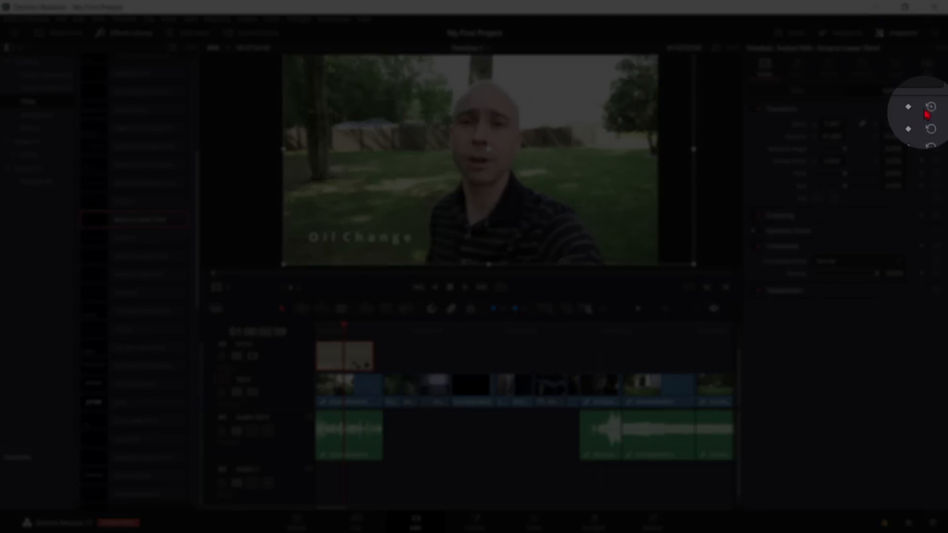
left_click(936, 109)
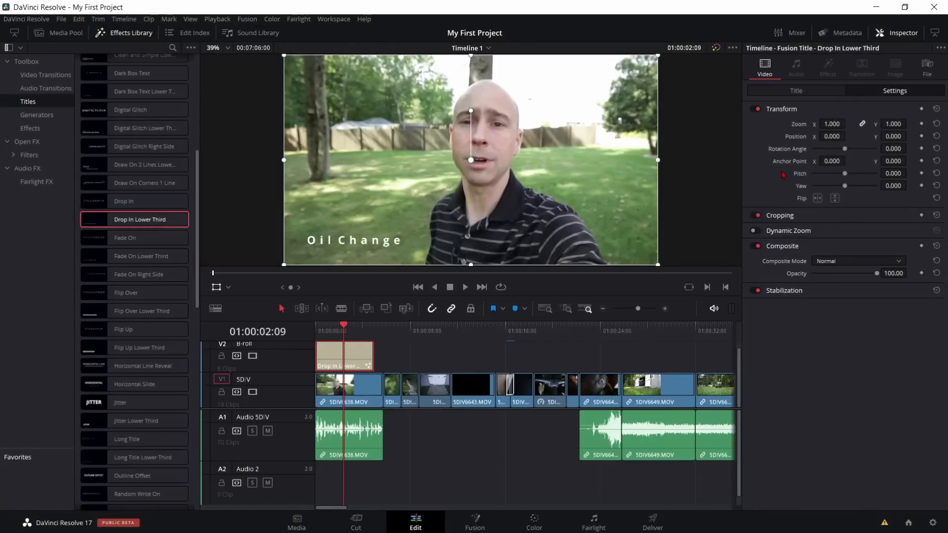
left_click(230, 287)
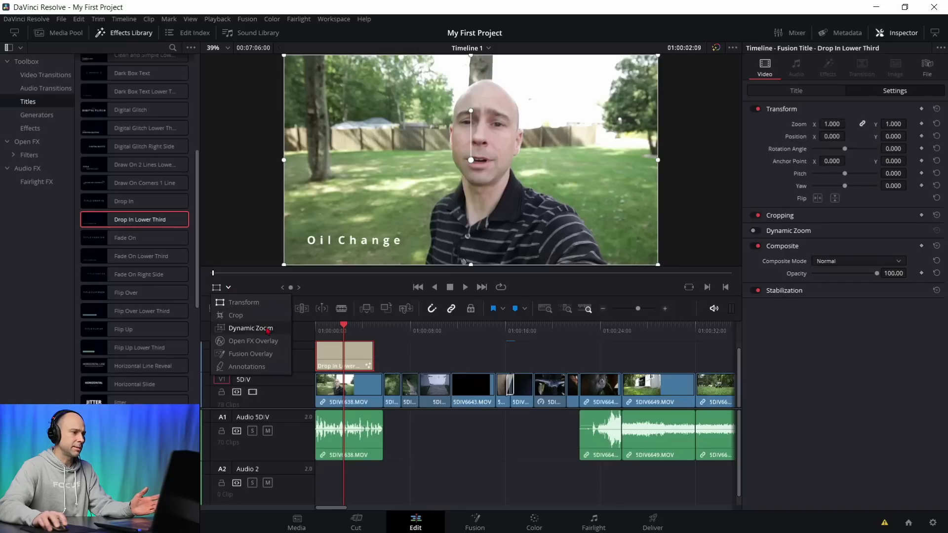
left_click(249, 247)
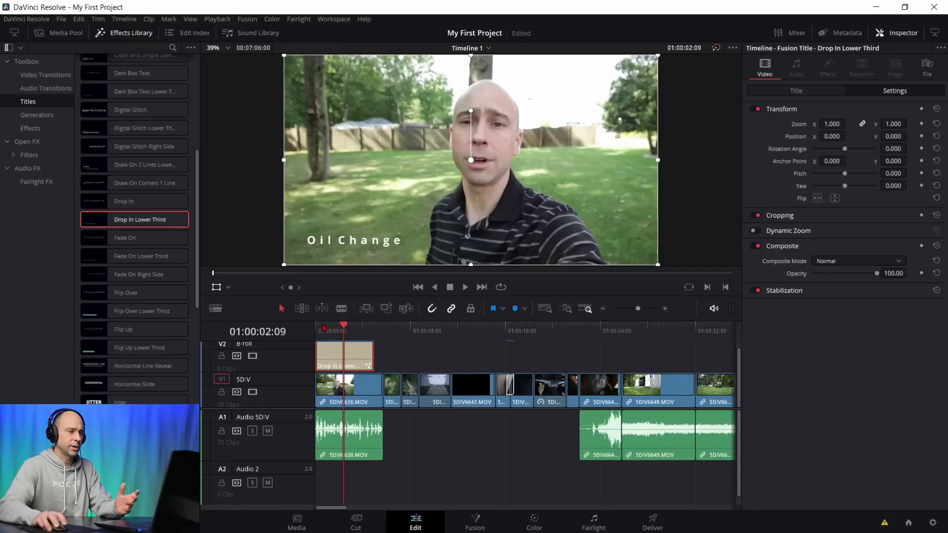
Step: Play the Oil Change title from the timeline start and trim its end to 01:00:04:18
key("Home")
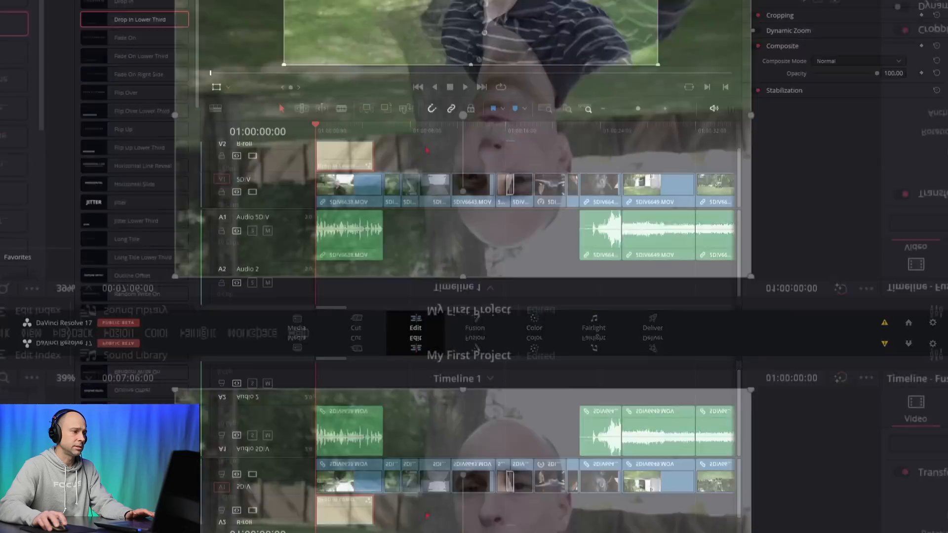
key("space")
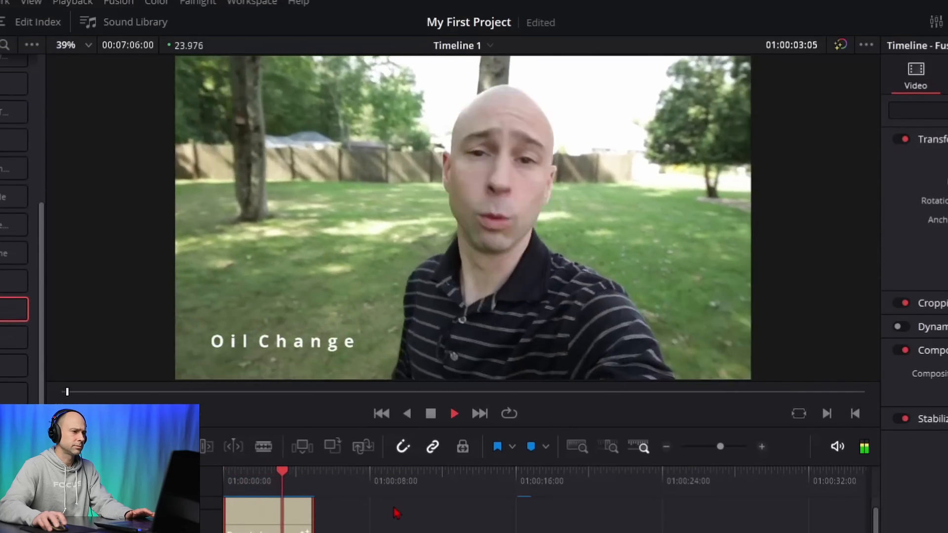
key("space")
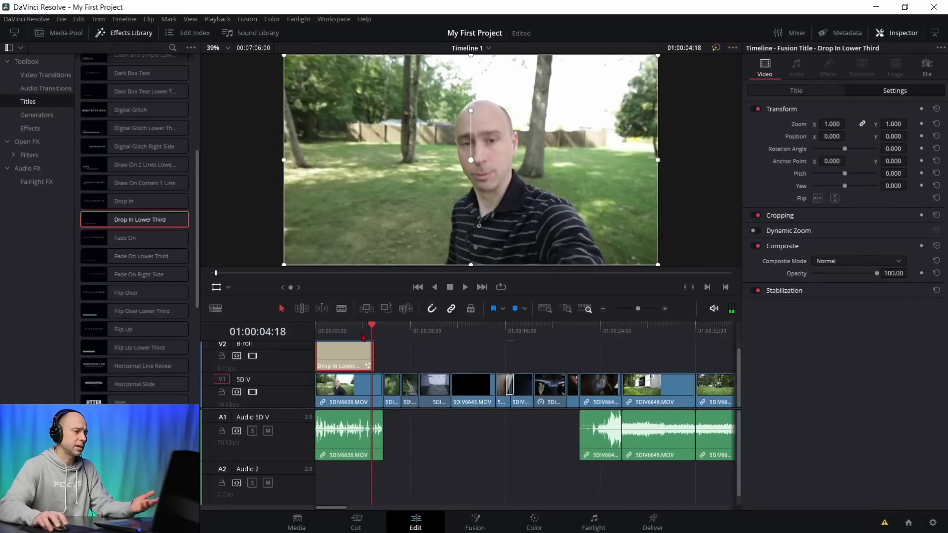
mouse_move(368, 350)
left_mouse_down()
mouse_move(356, 352)
mouse_move(402, 355)
mouse_move(368, 359)
left_mouse_up()
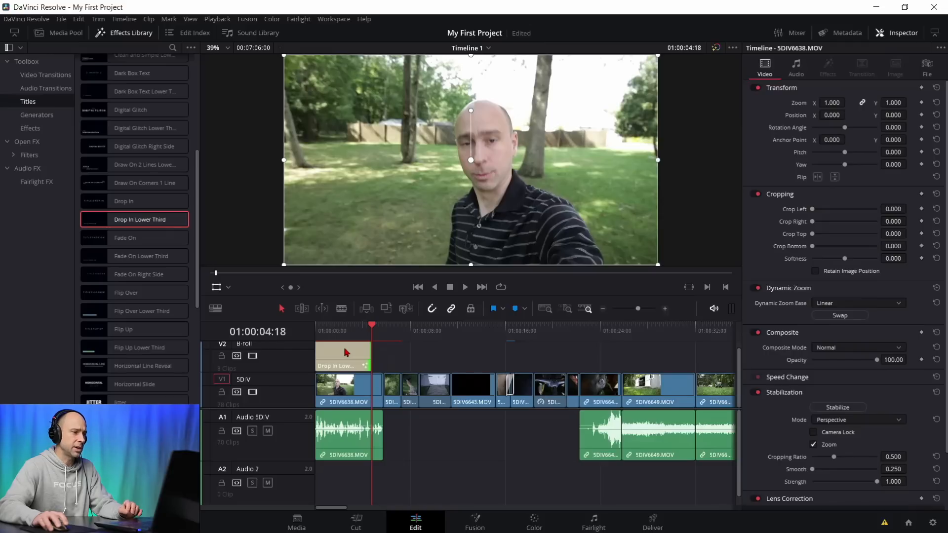
left_click(347, 353)
Step: Move the Oil Change title up to a new Video 3 track and place a Solid Color generator beneath it on the B-roll track
scroll(152, 290, "up", 10)
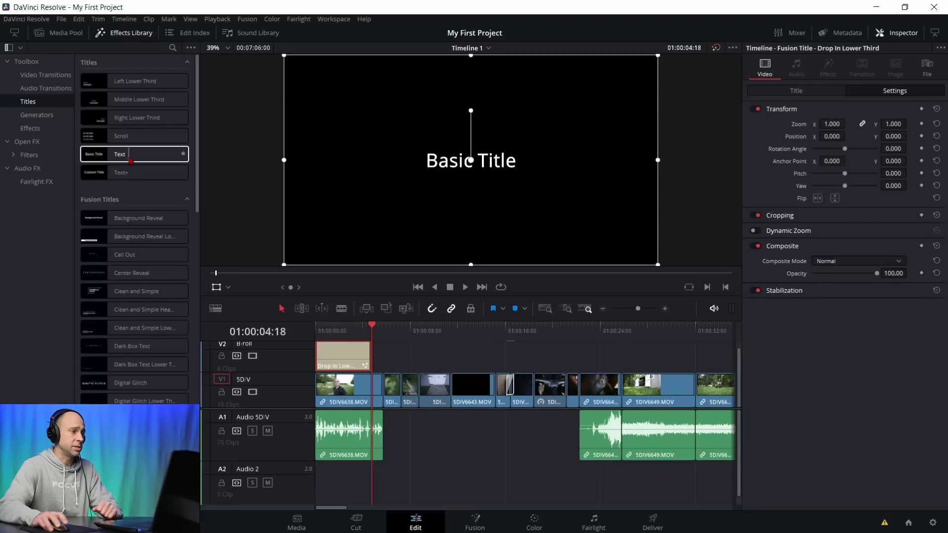
left_click(37, 115)
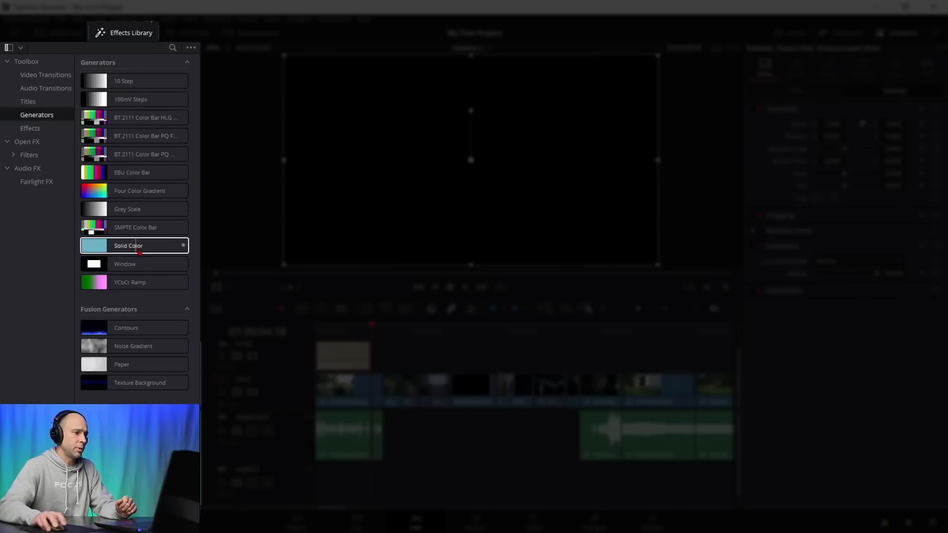
scroll(354, 383, "up", 1)
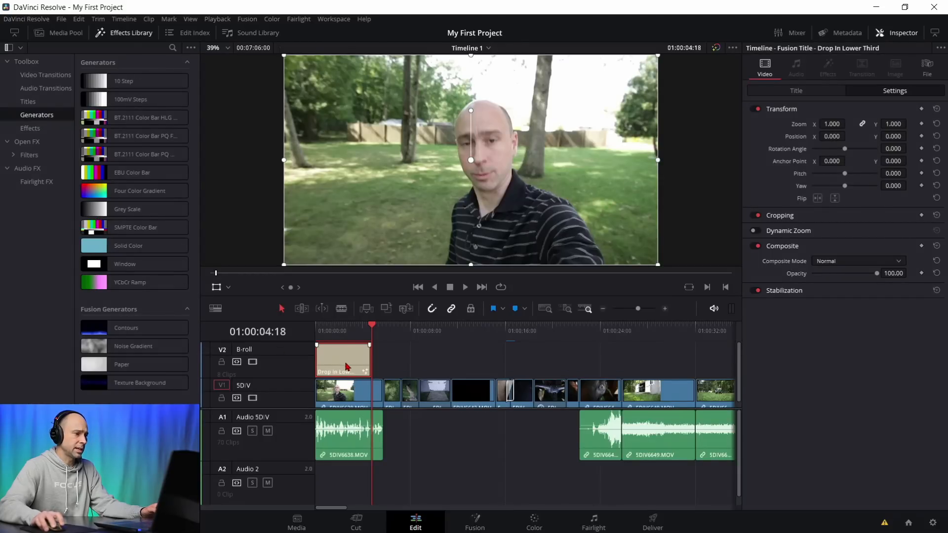
mouse_move(341, 353)
left_mouse_down()
mouse_move(345, 340)
mouse_move(336, 344)
left_mouse_up()
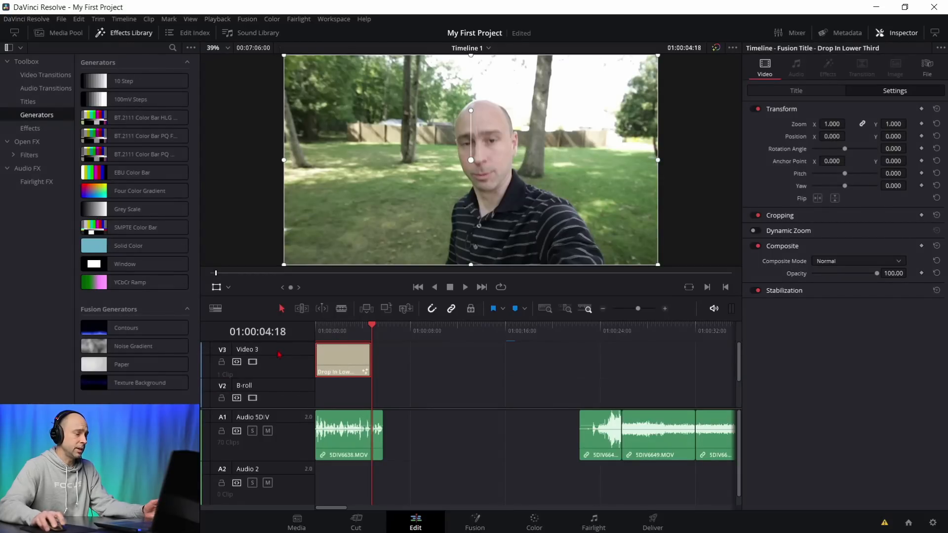
scroll(321, 368, "down", 1)
left_click_drag(98, 247, 318, 387)
Step: At 01:00:01:09, crop the Solid Color clip to a box behind the title: Crop Right 1348.400, Crop Top 857.400, Softness -8.400
left_click(332, 327)
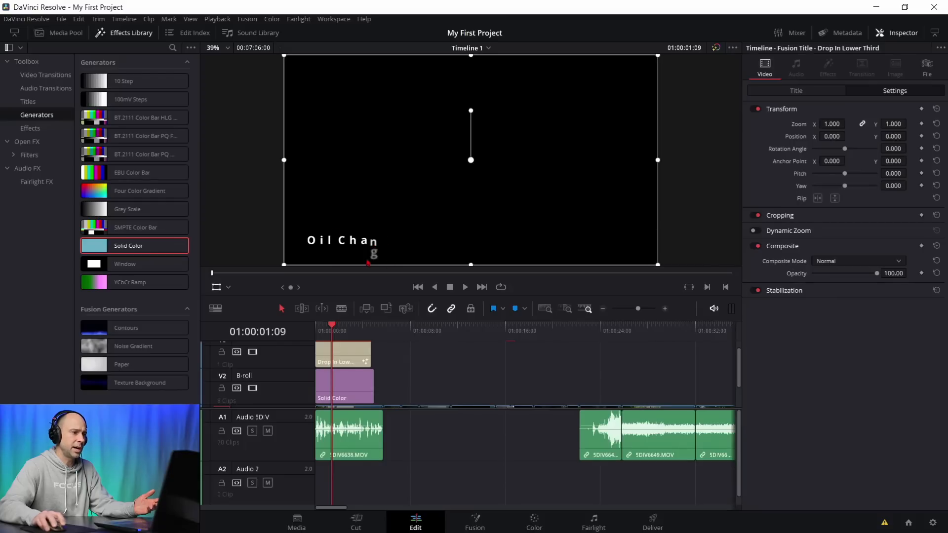
left_click(346, 379)
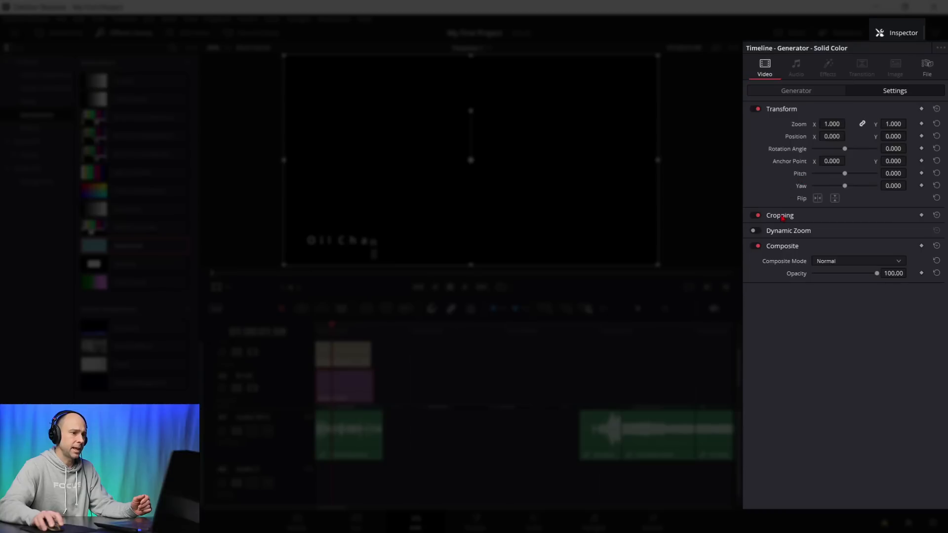
left_click(814, 215)
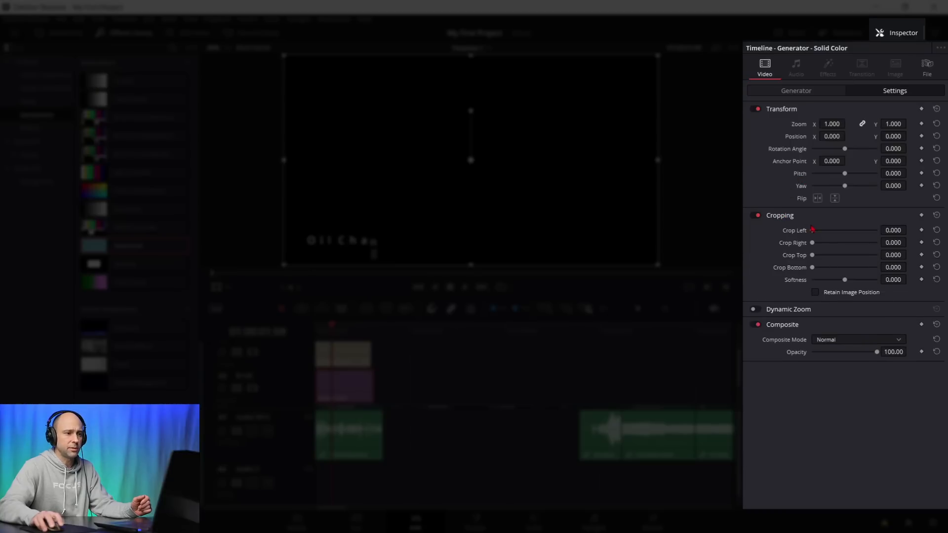
left_click_drag(815, 232, 830, 284)
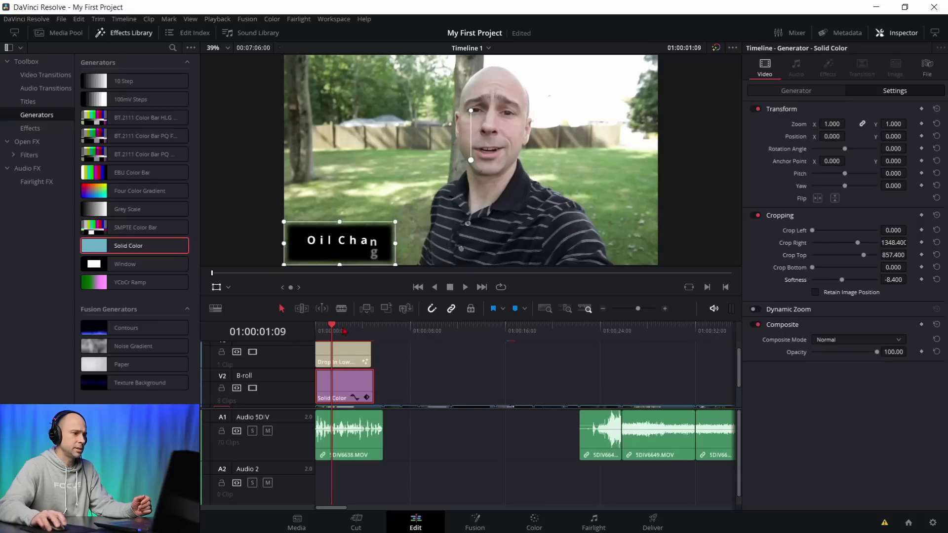
Step: At 01:00:02:07, adjust the crop of the black Solid Color box to surround the whole Oil Change text
left_click(344, 331)
left_click_drag(396, 250, 409, 250)
left_click(484, 380)
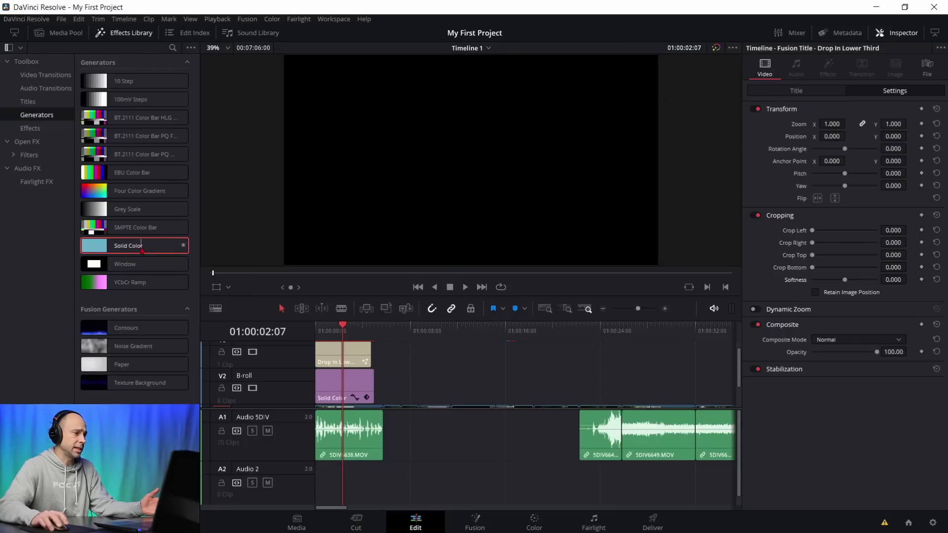
Step: List the toolbox effects available in the effects library
left_click(36, 129)
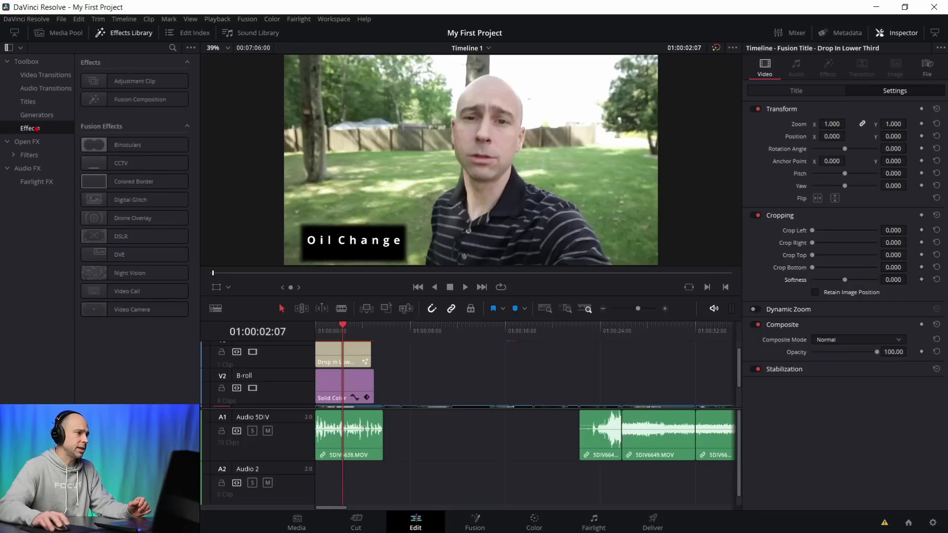
Step: Place an Adjustment Clip on the B-roll track above 5DIV6643.MOV
left_click(124, 83)
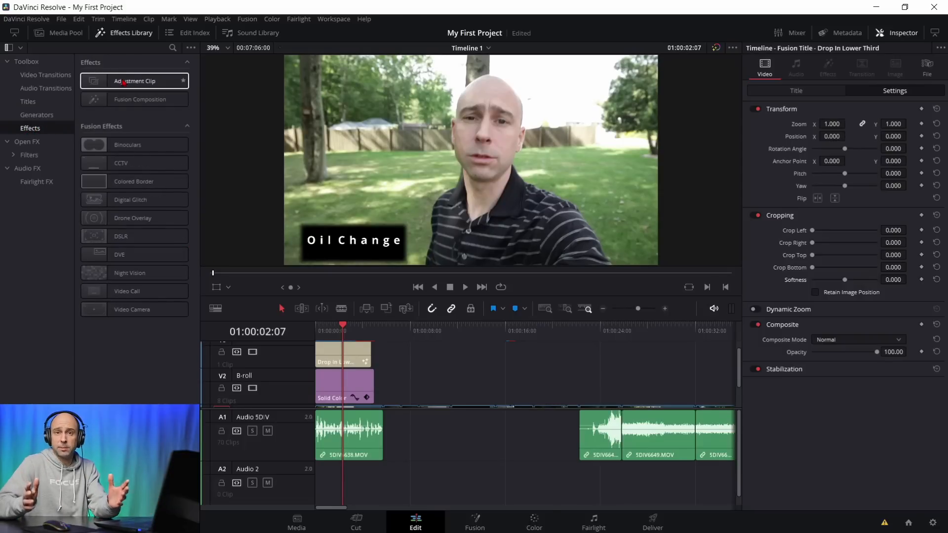
left_click(135, 83)
left_click_drag(136, 83, 476, 444)
scroll(438, 381, "down", 1)
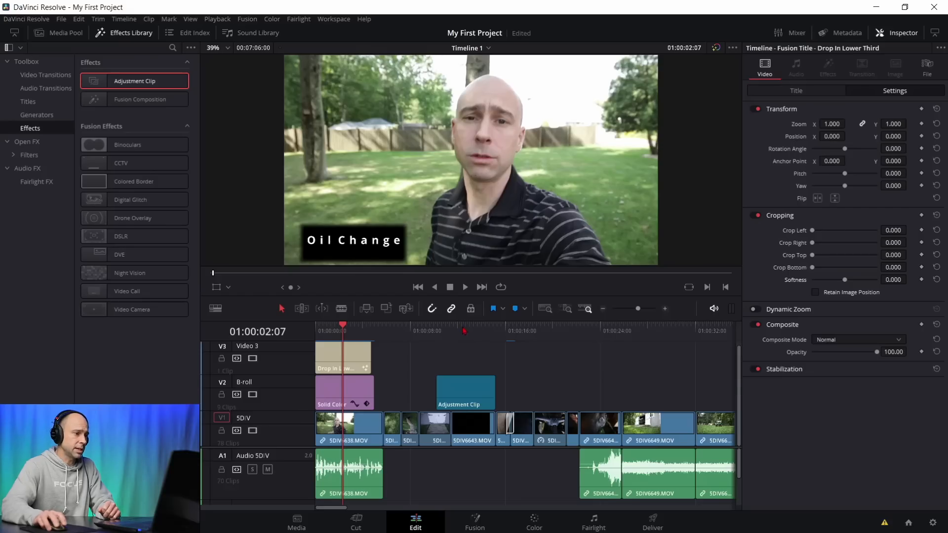
Step: Set the adjustment clip's zoom to 1.900 with the playhead at 01:00:12:20
left_click(463, 329)
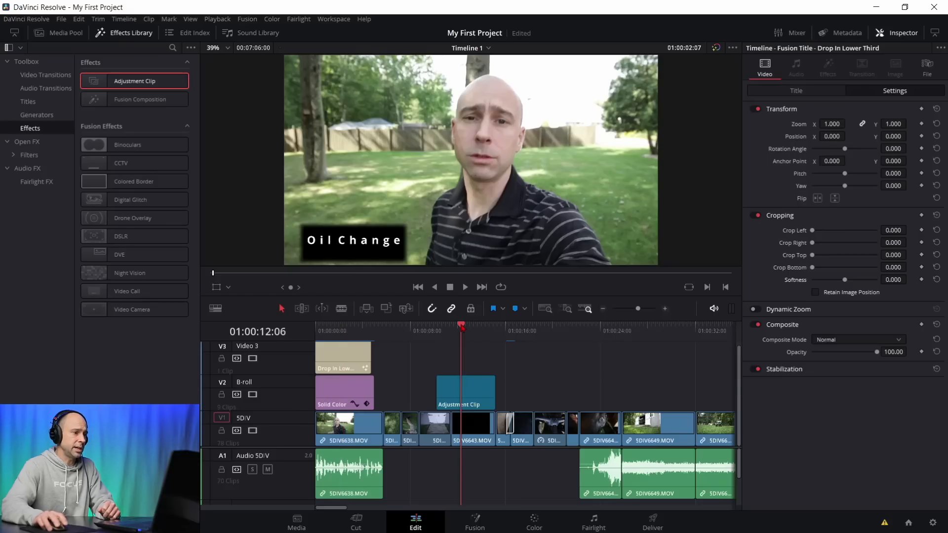
left_click_drag(465, 330, 468, 330)
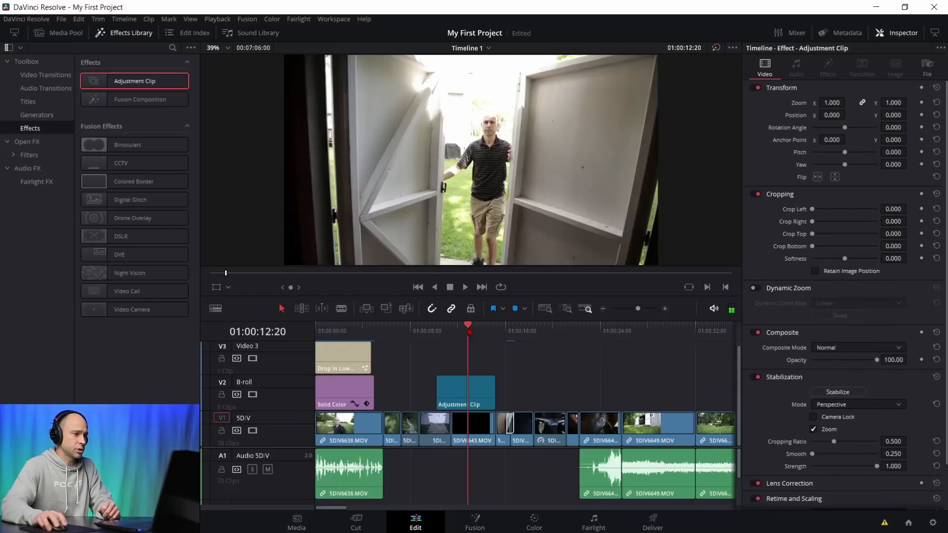
left_click(482, 394)
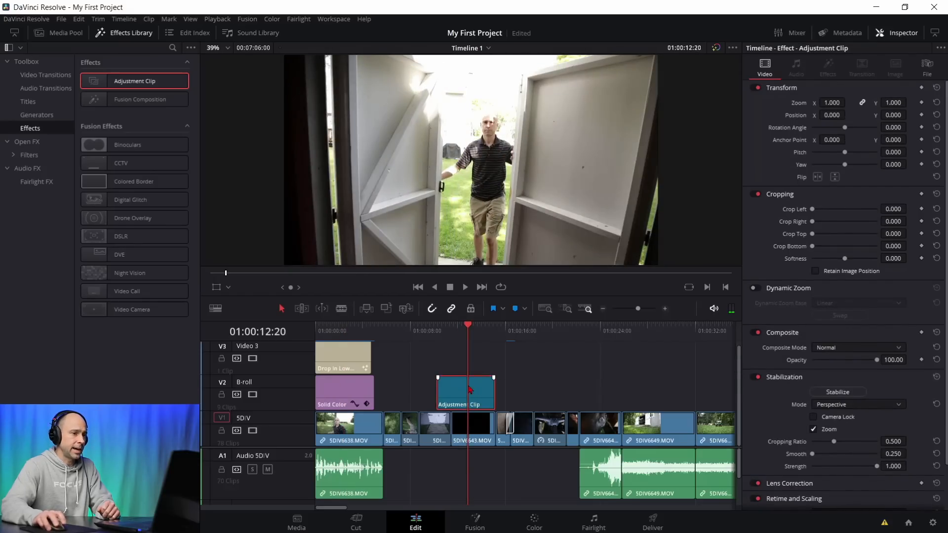
left_click_drag(832, 103, 852, 101)
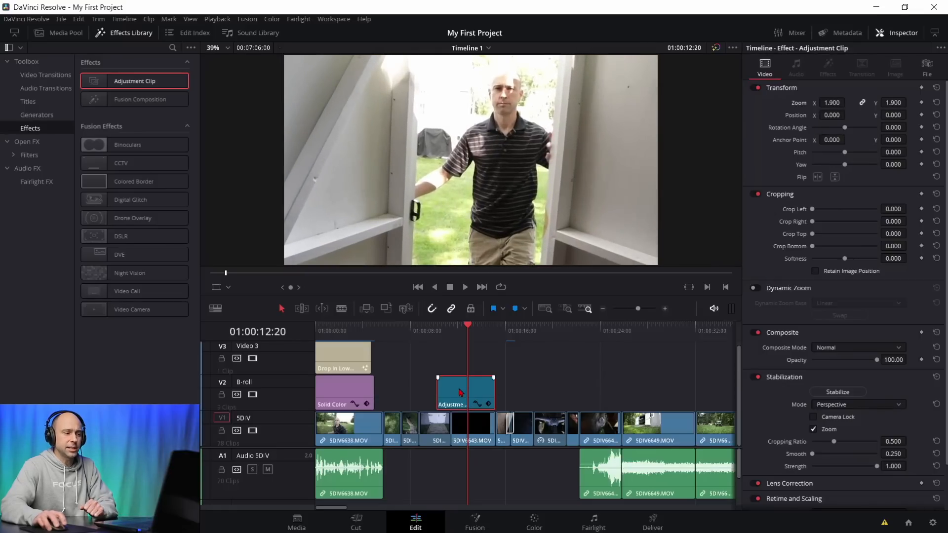
Step: Move the adjustment clip along the B-roll track over the steering-wheel shot and back over 5DIV6643.MOV, checking the frame at each position
left_click_drag(466, 392, 519, 386)
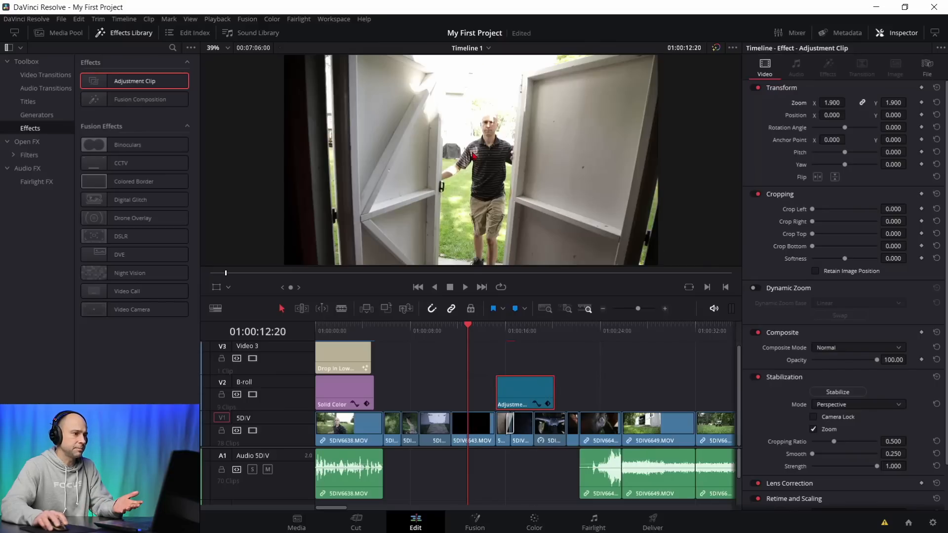
left_click(534, 331)
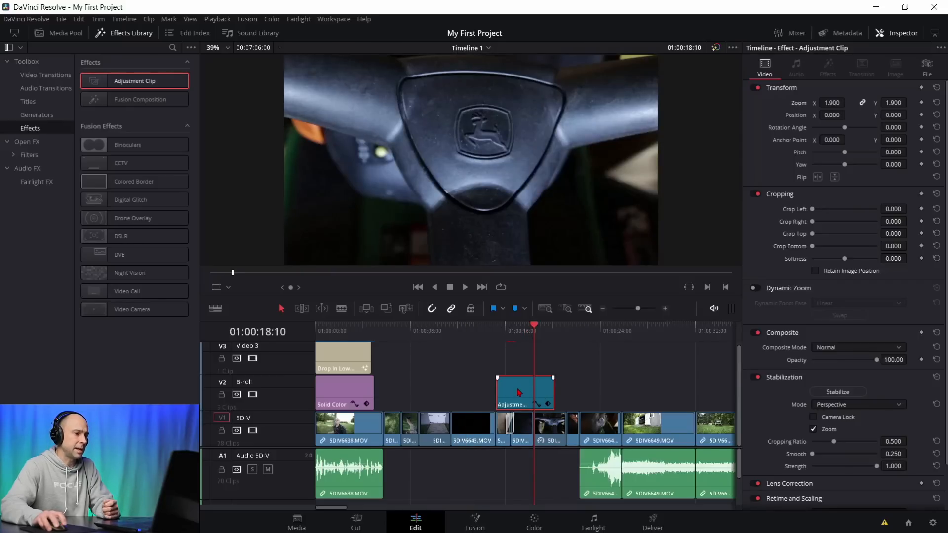
left_click_drag(519, 393, 470, 392)
left_click(471, 331)
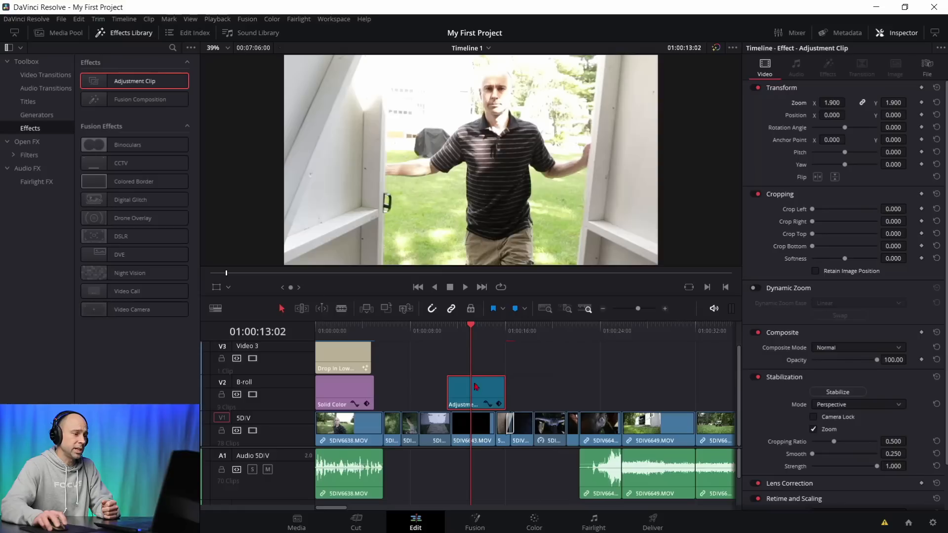
Step: Stretch the adjustment clip from the clip before 5DIV6649.MOV almost to the existing B-roll clips, then delete it
left_click_drag(480, 390, 611, 393)
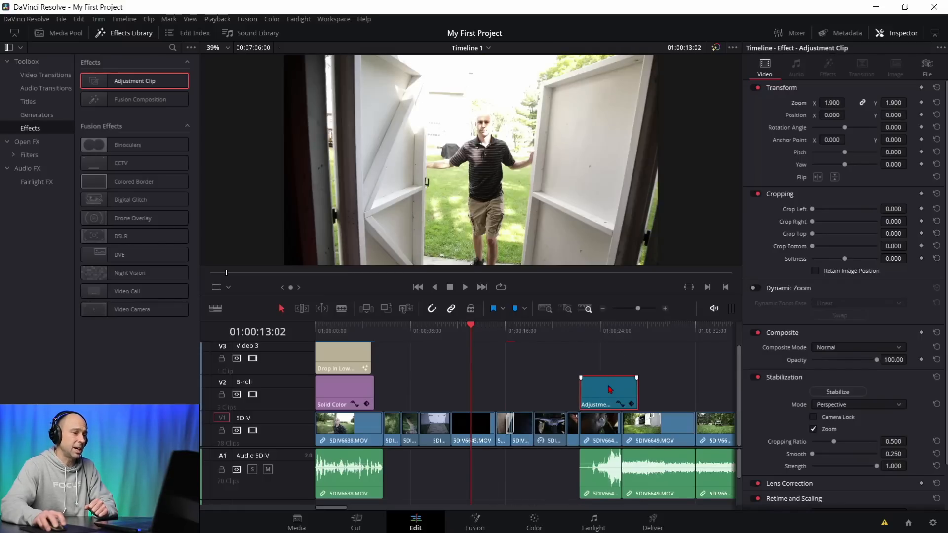
scroll(635, 395, "right", 3)
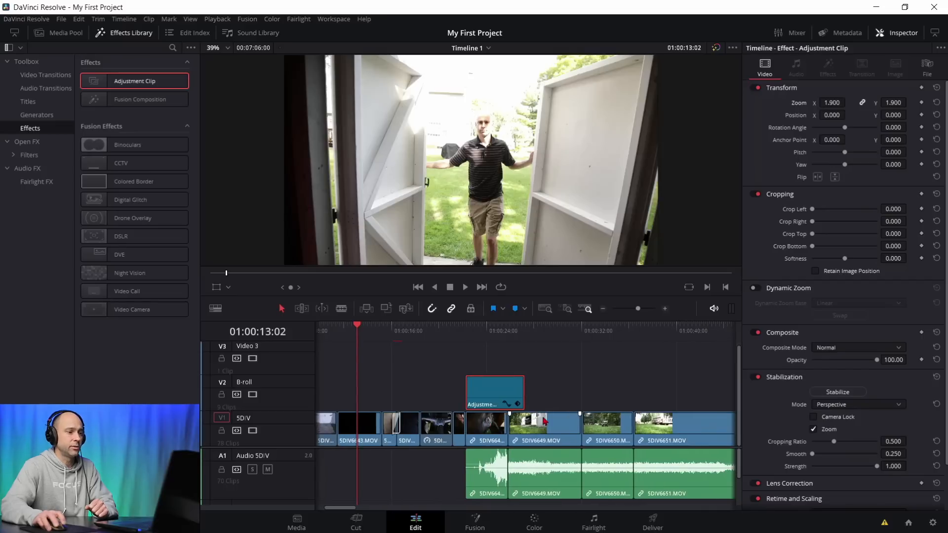
scroll(487, 380, "down", 3)
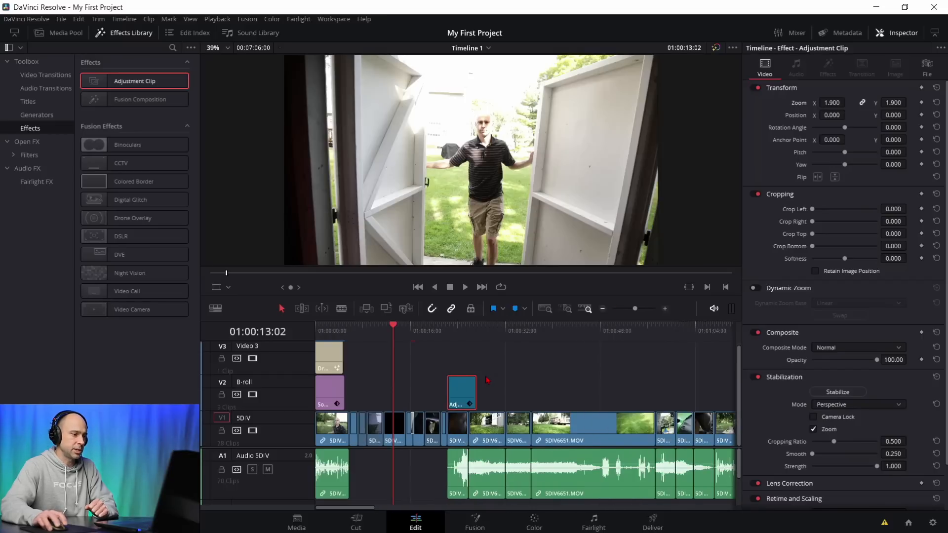
scroll(473, 395, "down", 3)
left_click_drag(398, 390, 514, 390)
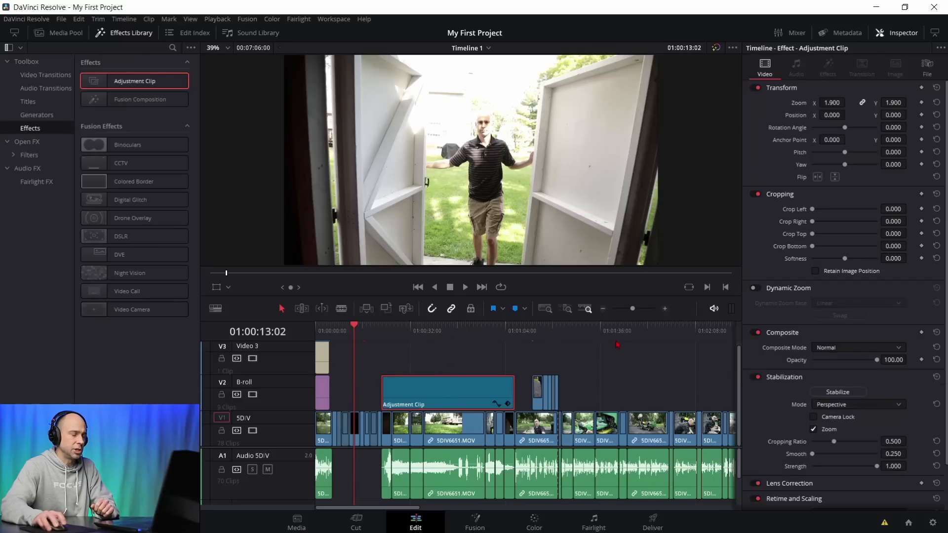
key("Delete")
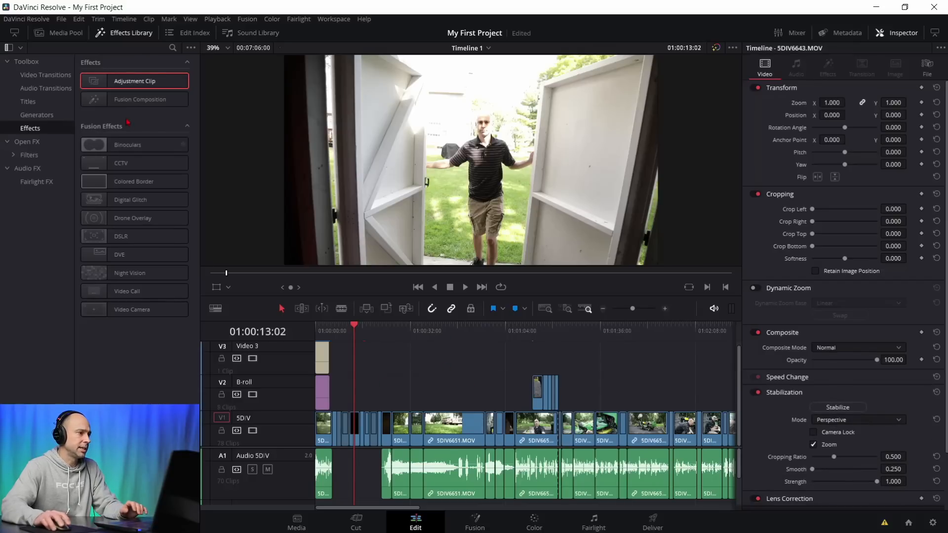
Step: Place a Fusion Composition on the B-roll track above 5DIV6650.MOV, then remove it
left_click_drag(121, 101, 415, 364)
left_click_drag(411, 383, 412, 383)
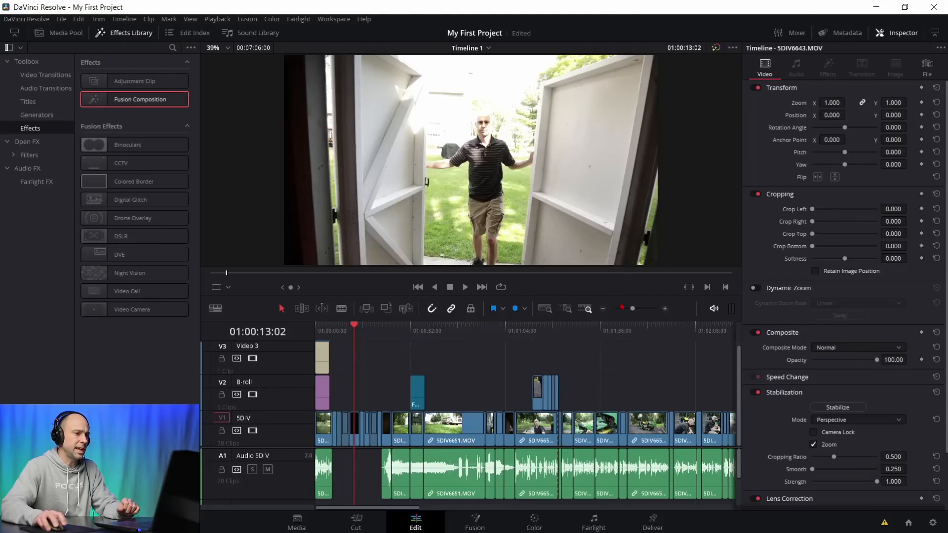
left_click(665, 308)
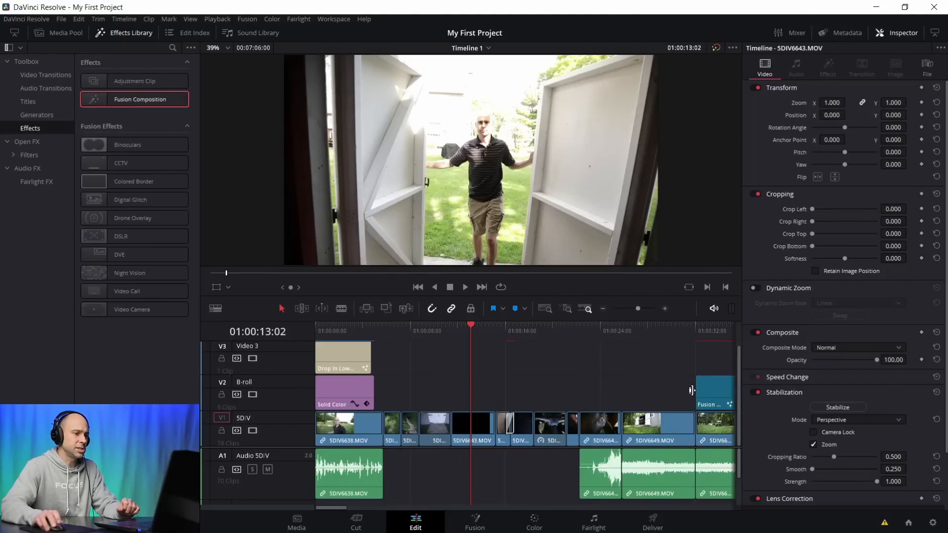
scroll(691, 390, "right", 5)
left_click(566, 389)
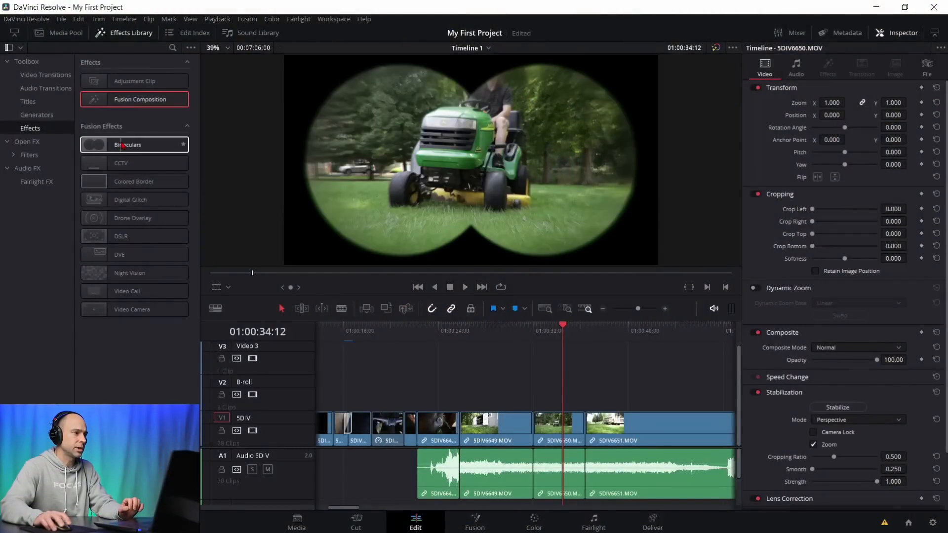
Step: Preview the CCTV Fusion effect on the mower clip and dismiss the limitation and unknown-tool notices
mouse_move(126, 169)
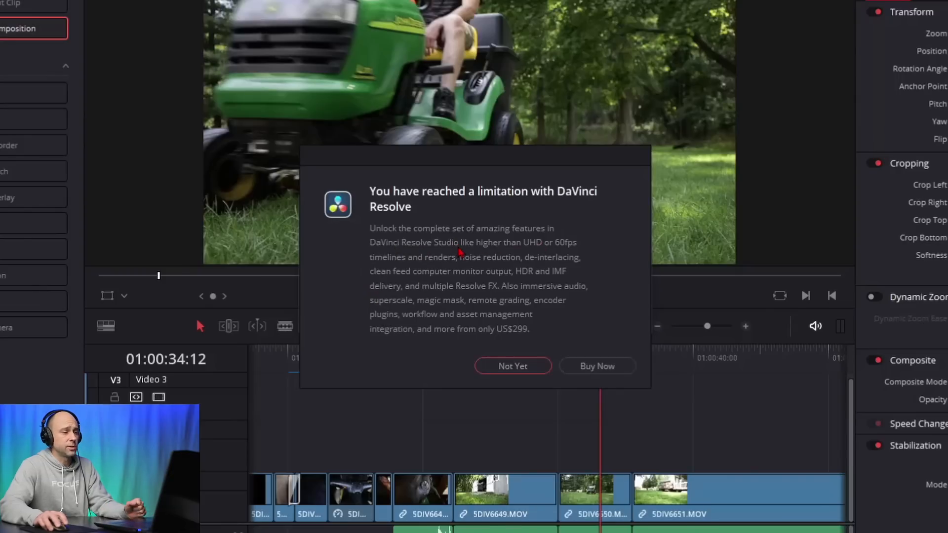
left_click(507, 366)
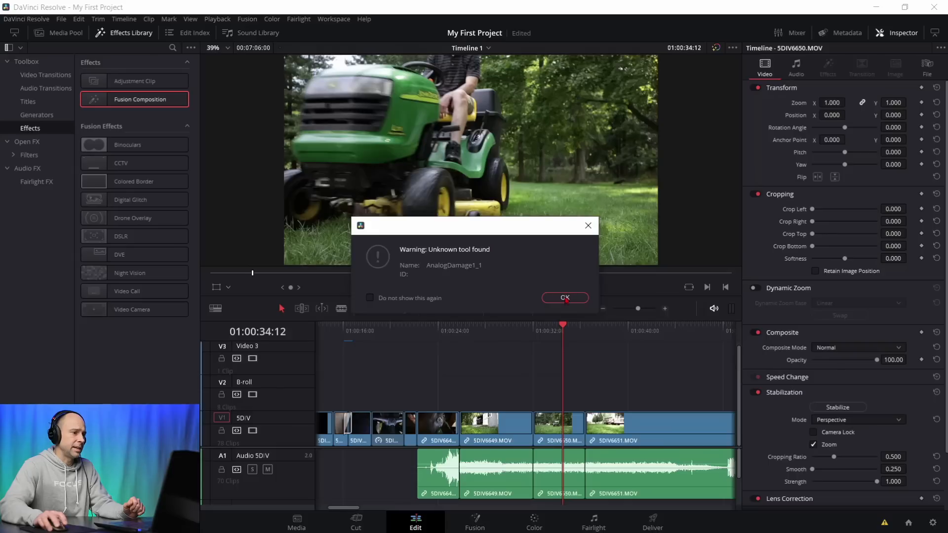
left_click(606, 311)
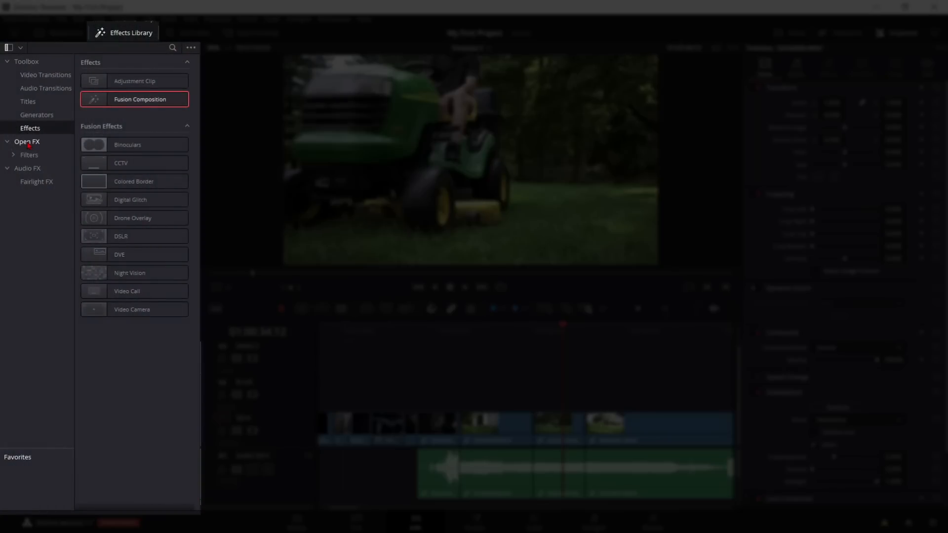
Step: Look through the Open FX effects from Blur to Warp, previewing some on the mower clip, and open the Audio FX list
left_click(30, 145)
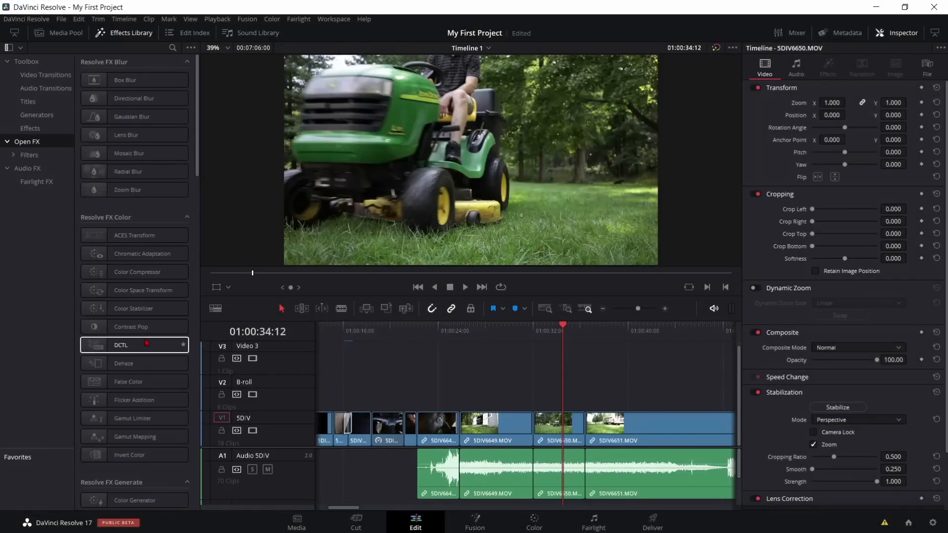
scroll(146, 342, "down", 5)
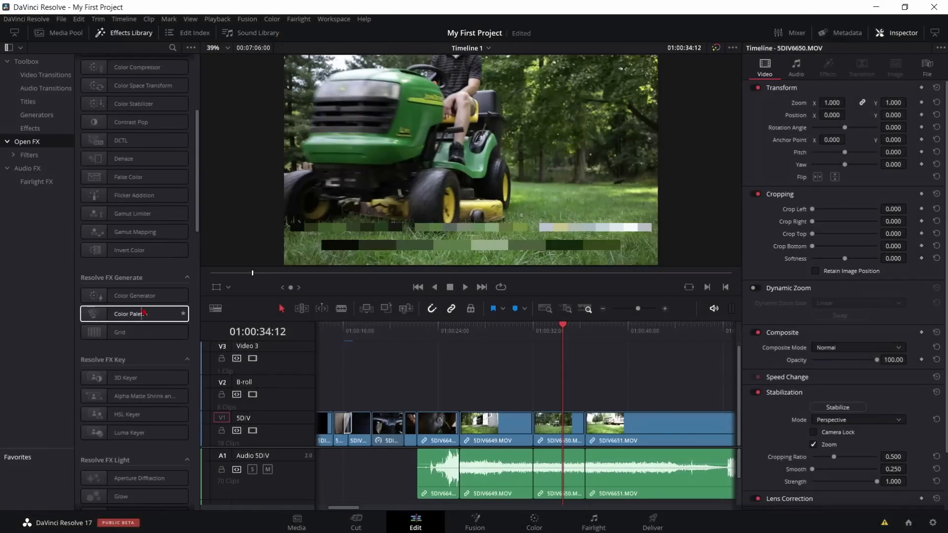
scroll(144, 321, "down", 3)
scroll(145, 324, "down", 2)
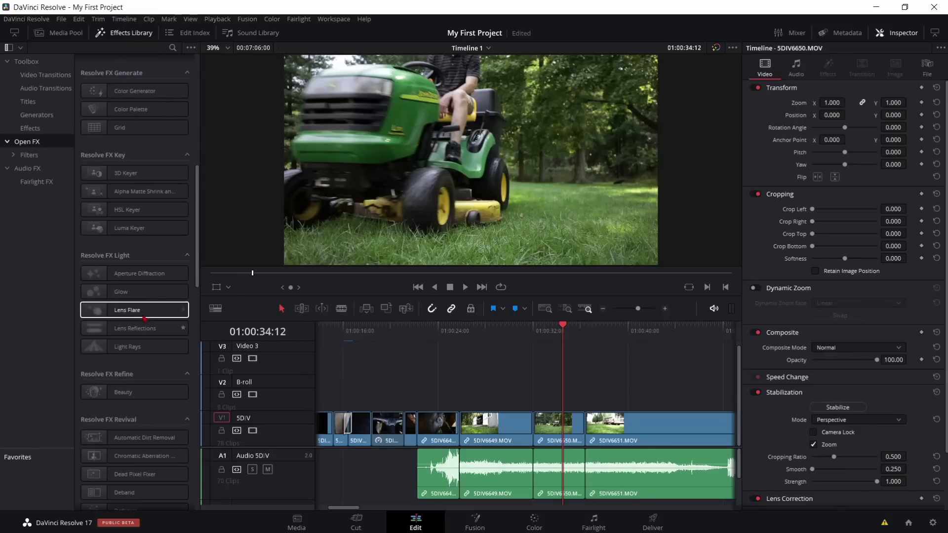
scroll(139, 346, "down", 3)
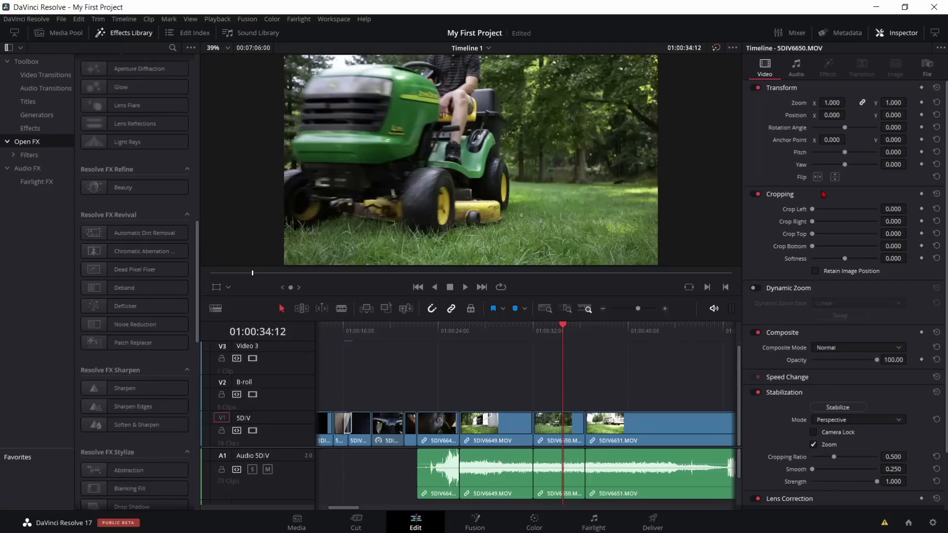
scroll(130, 316, "down", 7)
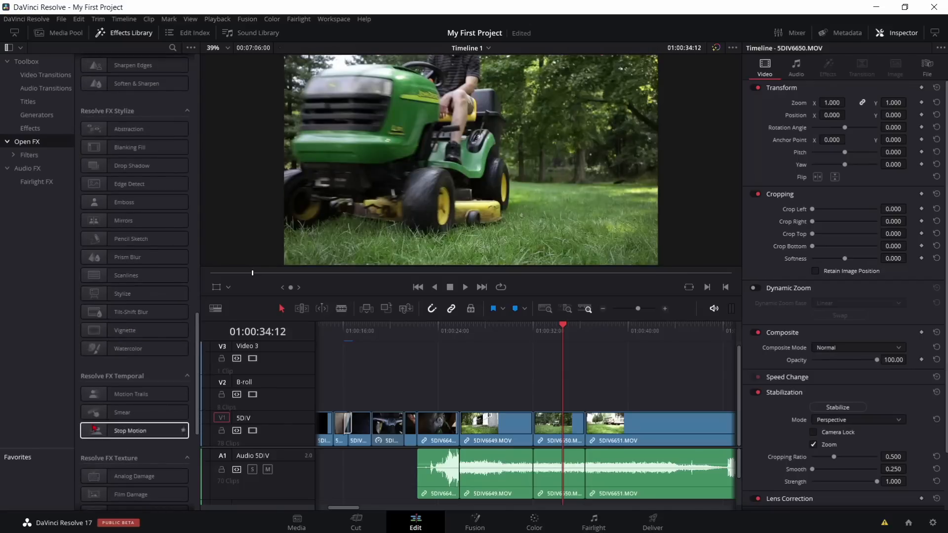
scroll(127, 428, "down", 6)
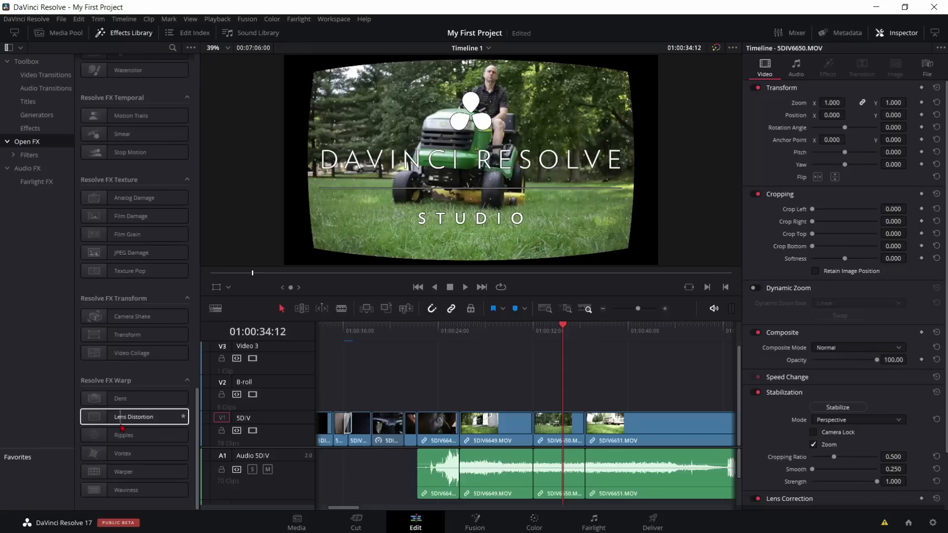
scroll(108, 385, "up", 5)
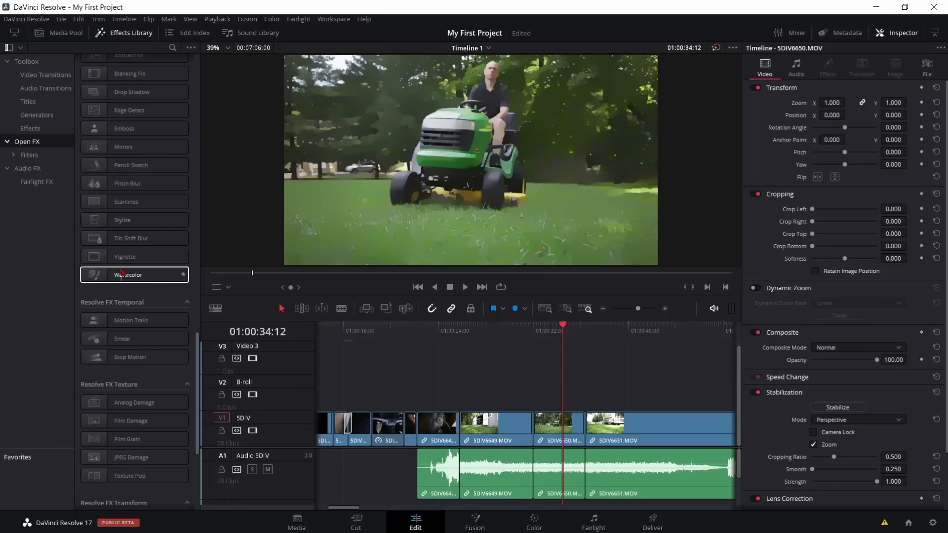
left_click(36, 168)
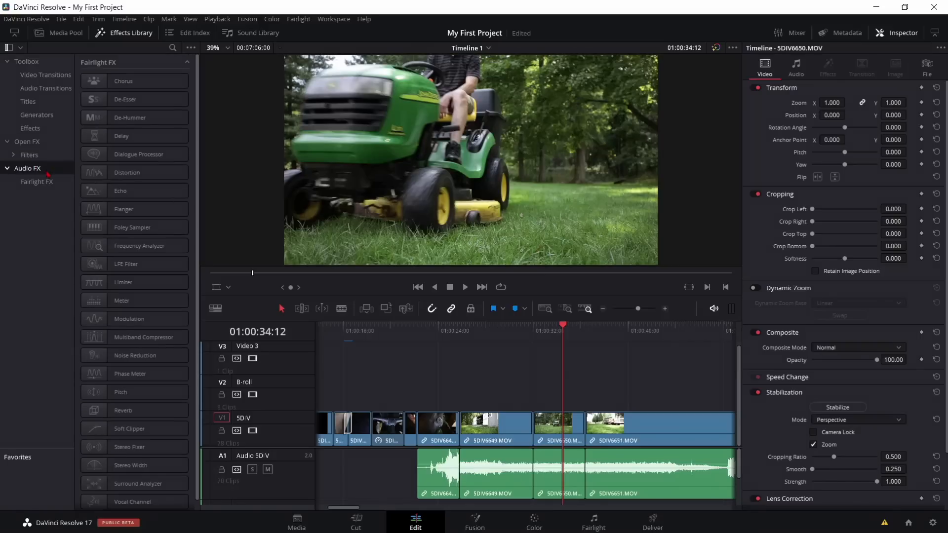
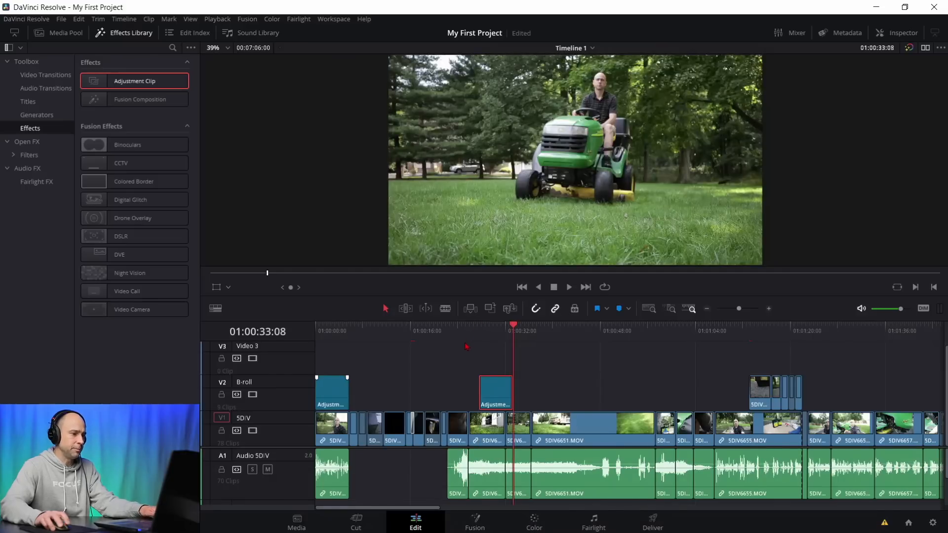
Step: Undo the last adjustment clip placement and copy the adjustment clip from the timeline start to above 5DIV6649.MOV on the B-roll track
key("ctrl+z")
left_click(334, 390)
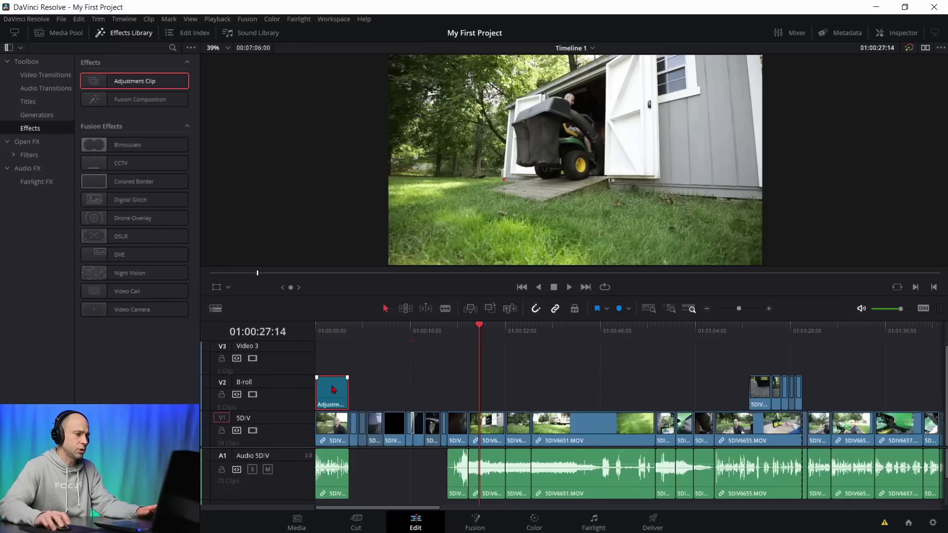
left_click_drag(330, 390, 483, 394)
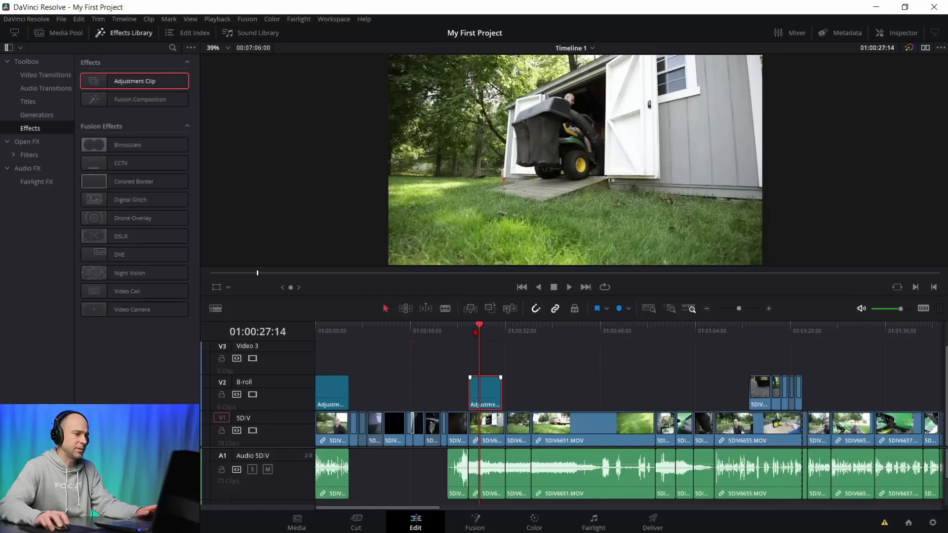
key("space")
Step: Move the B-roll clips at 01:01:13:02 up to Video 3 and extend the second adjustment clip beneath them to the next B-roll clip
left_click_drag(499, 388, 780, 388)
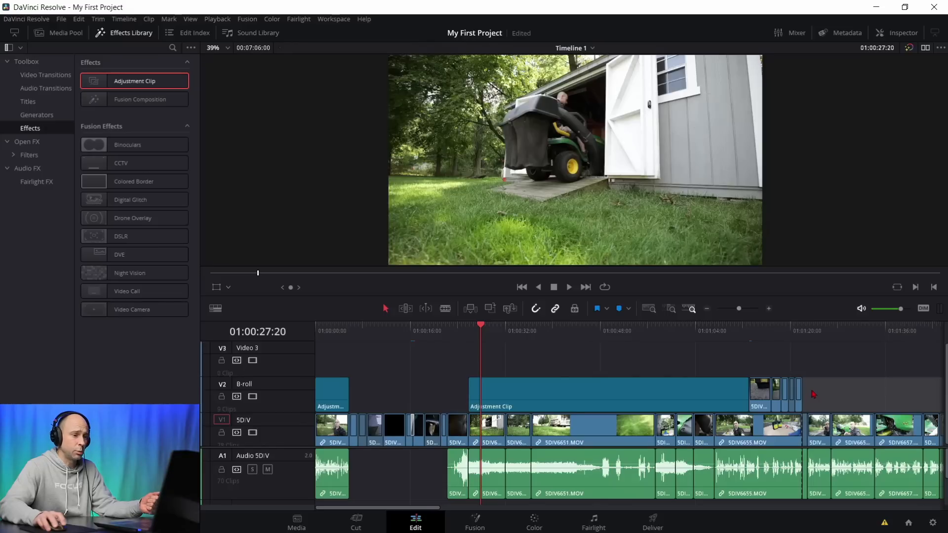
left_click_drag(810, 387, 764, 368)
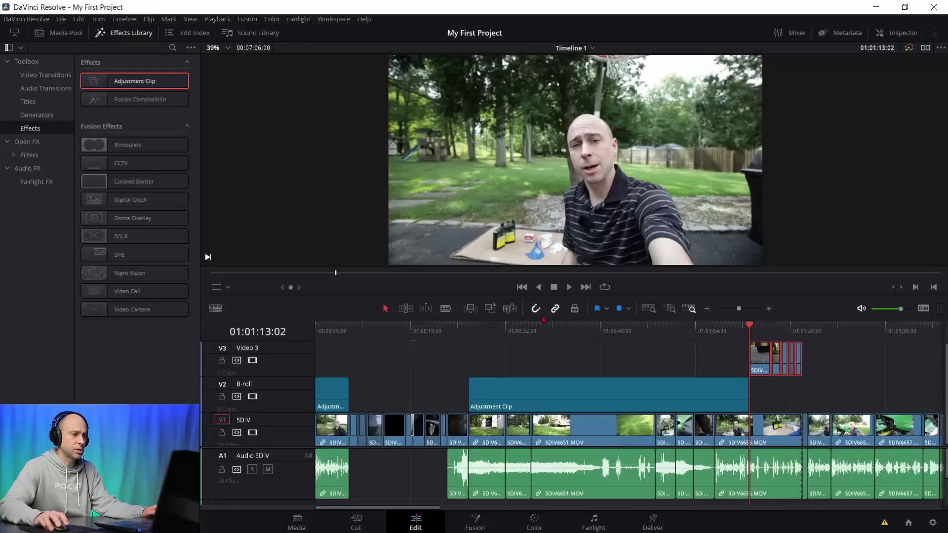
left_click(744, 392)
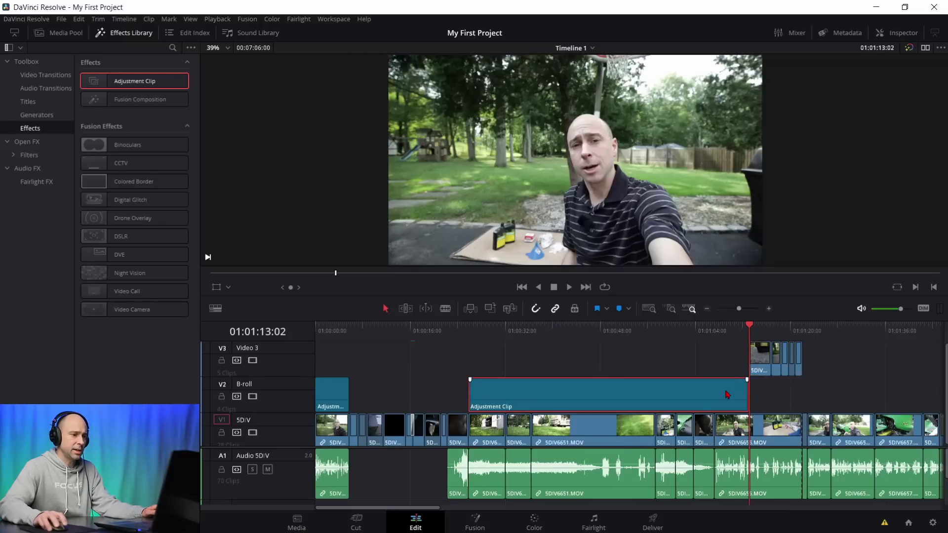
scroll(848, 394, "right", 10)
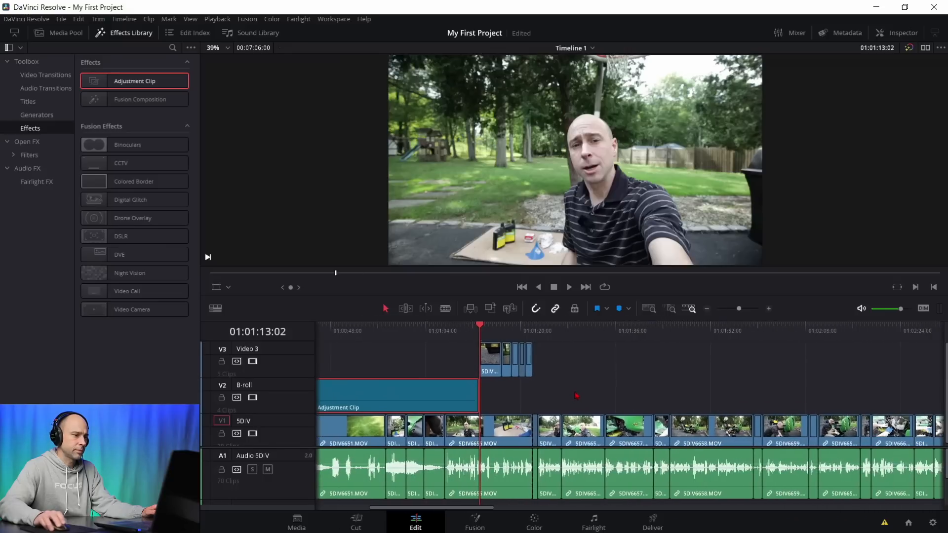
left_click_drag(474, 388, 897, 388)
scroll(630, 387, "right", 6)
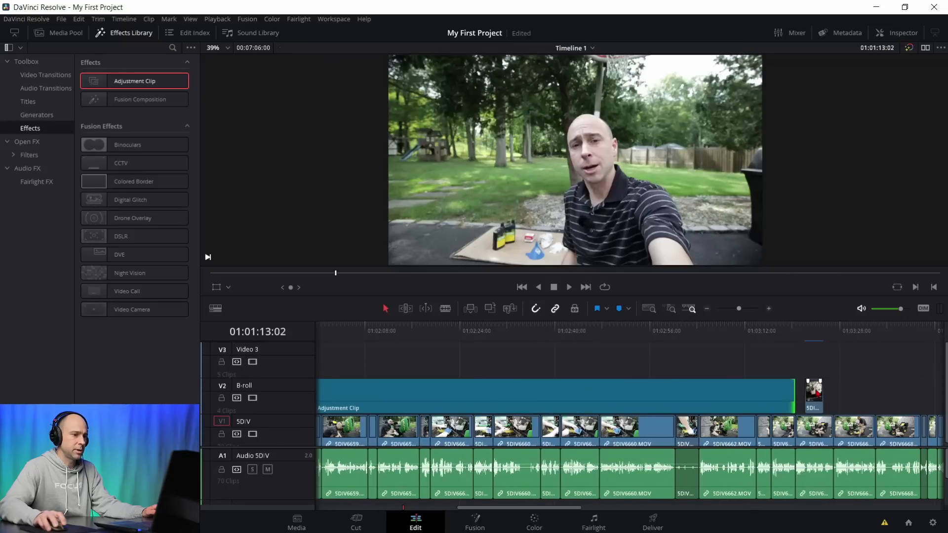
Step: Move the B-roll clip just past the adjustment clip's end, around 01:03:20, up to the Video 3 track
left_click(814, 395)
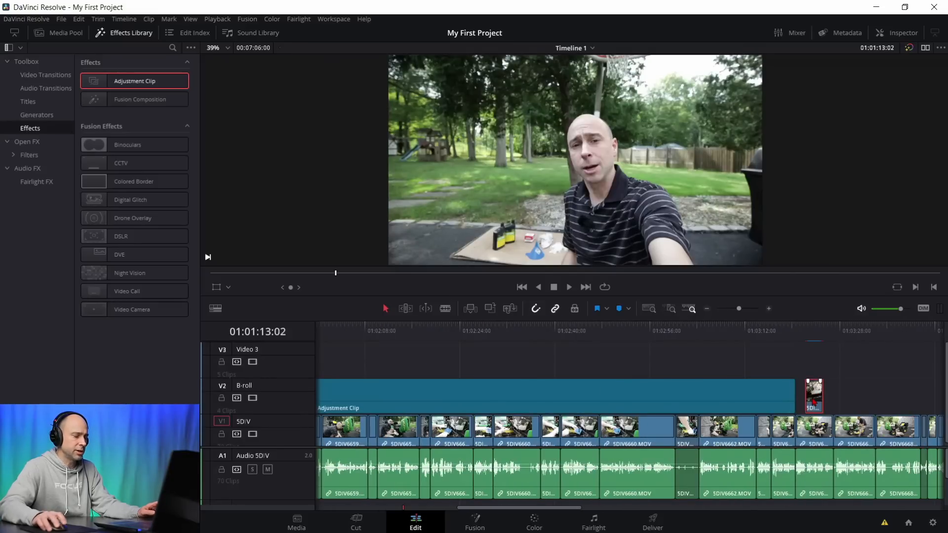
key("alt+Up")
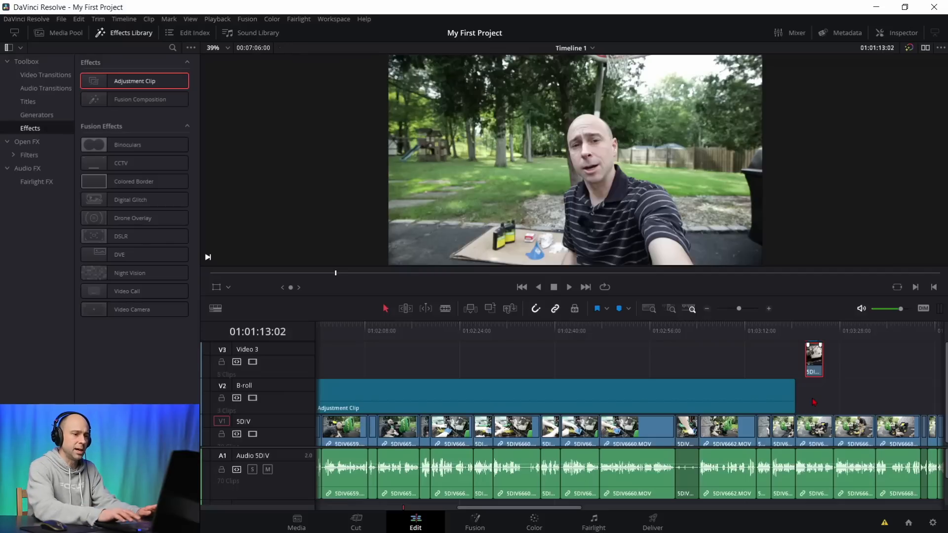
key("alt+Up")
key("alt+Down")
key("alt+Down")
key("alt+Up")
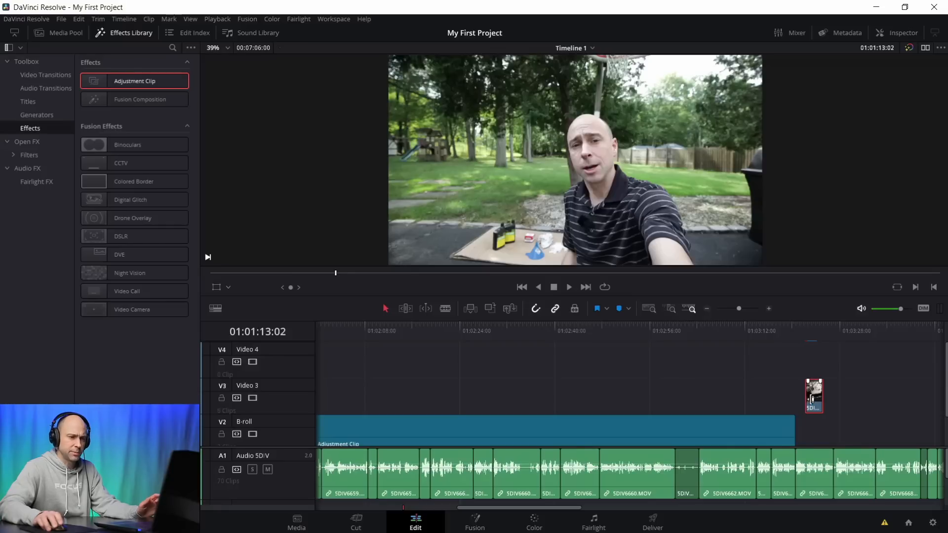
scroll(811, 420, "down", 1)
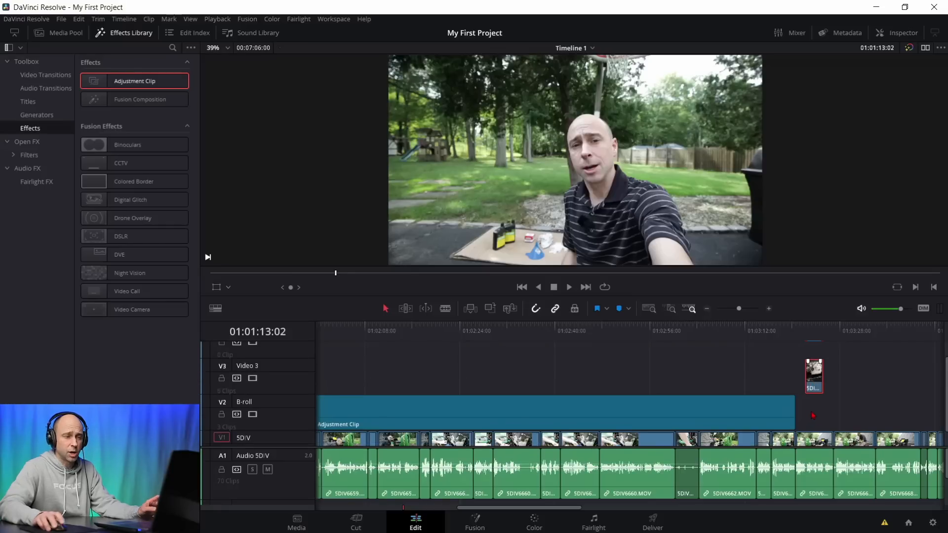
mouse_move(814, 383)
left_mouse_down()
mouse_move(831, 387)
mouse_move(814, 388)
left_mouse_up()
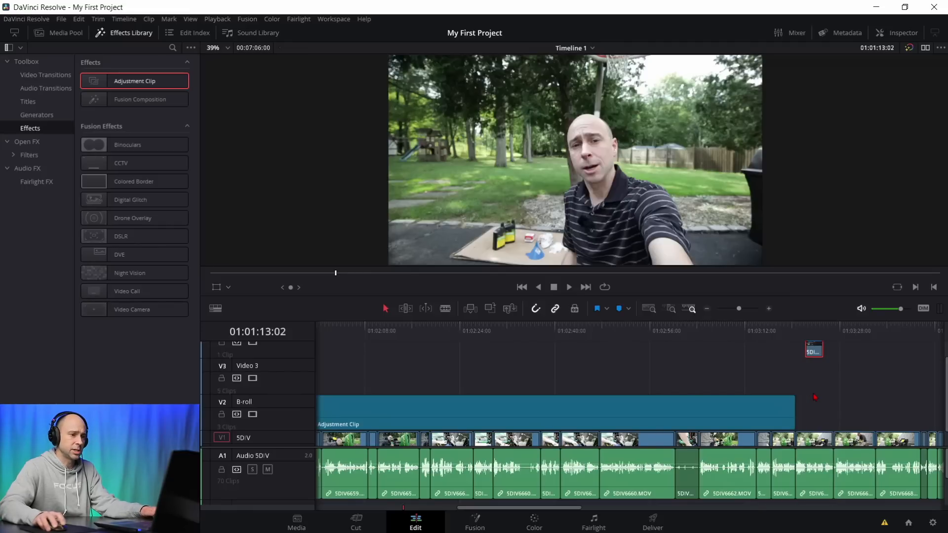
scroll(815, 398, "down", 1)
Step: Extend the adjustment clip towards the last B-roll clip near 01:03:55 and move that clip up to Video 3
left_click_drag(794, 390, 889, 390)
scroll(797, 387, "right", 6)
left_click_drag(478, 393, 547, 393)
left_click(577, 395)
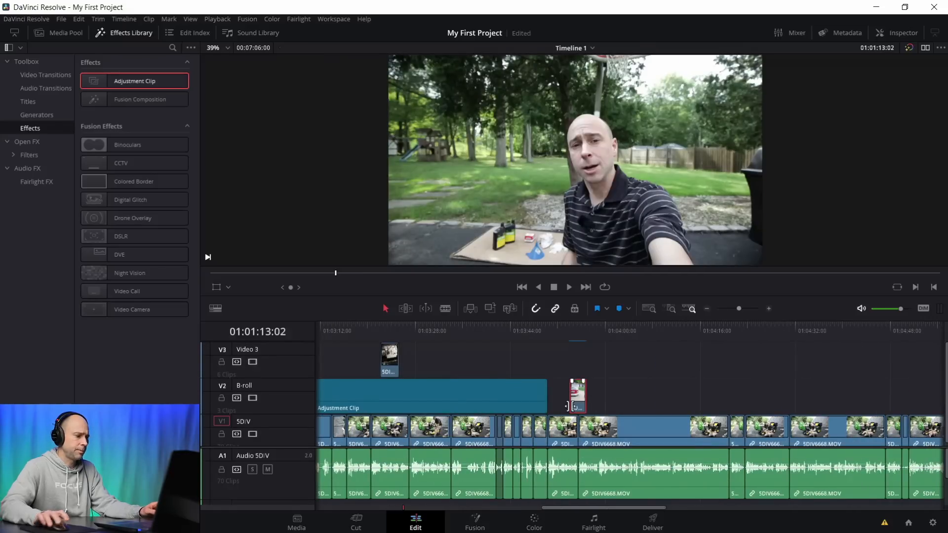
key("alt+Up")
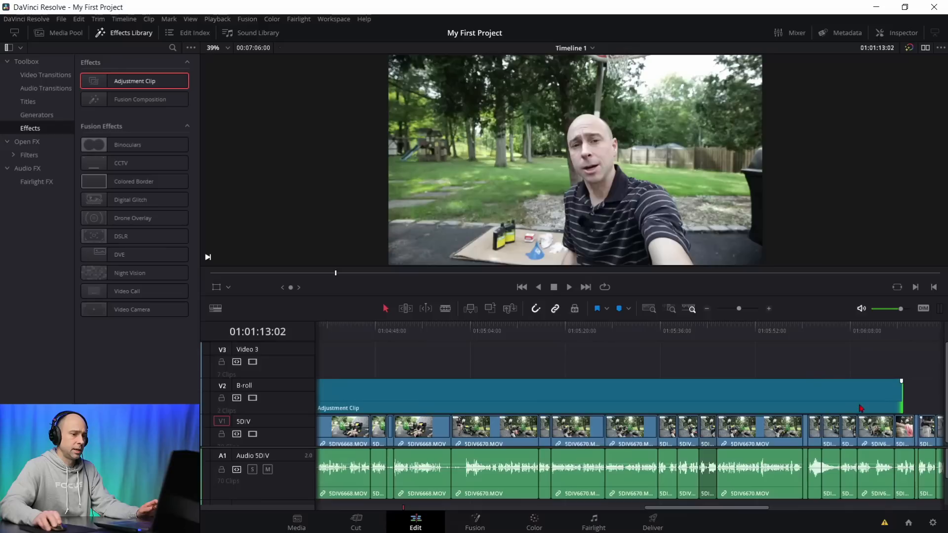
Step: Extend the adjustment clip on the B-roll track to the end of the last 5D:V clip
scroll(721, 396, "right", 1)
scroll(721, 396, "right", 6)
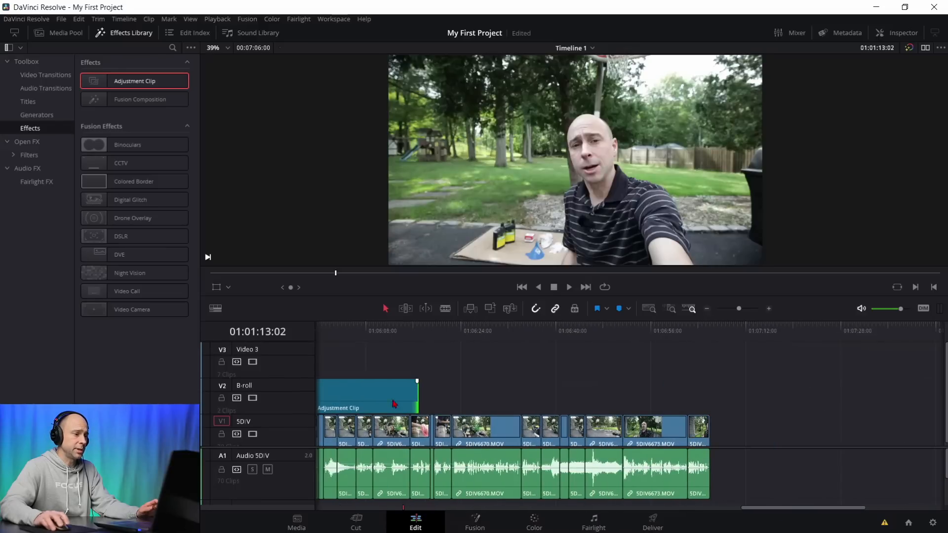
left_click_drag(415, 392, 708, 392)
scroll(503, 408, "left", 4)
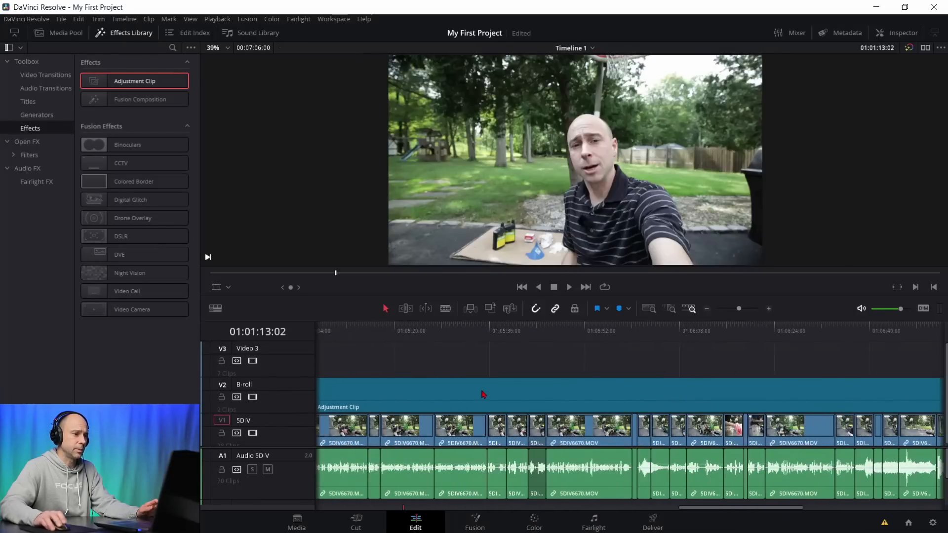
Step: Fit the whole timeline in view, park the playhead at 01:02:10:03 and select the long adjustment clip
key("shift+z")
left_click(379, 327)
left_click(498, 328)
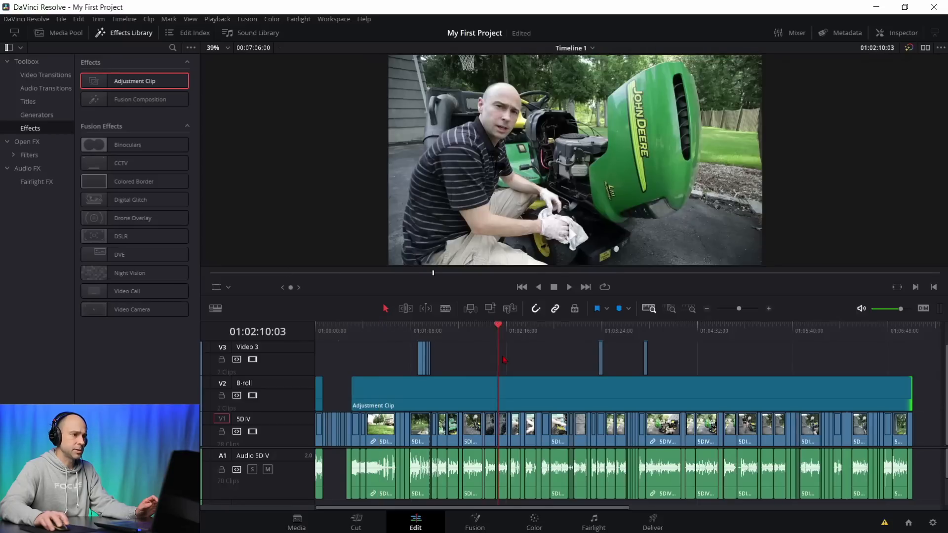
left_click(520, 390)
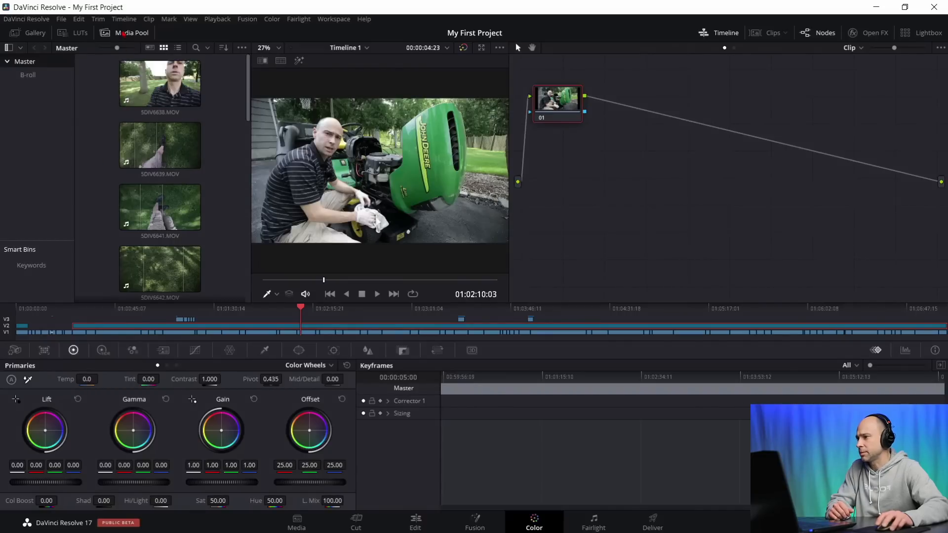
Step: Hide the media pool on the Color page, then show and hide the clip thumbnails
left_click(123, 34)
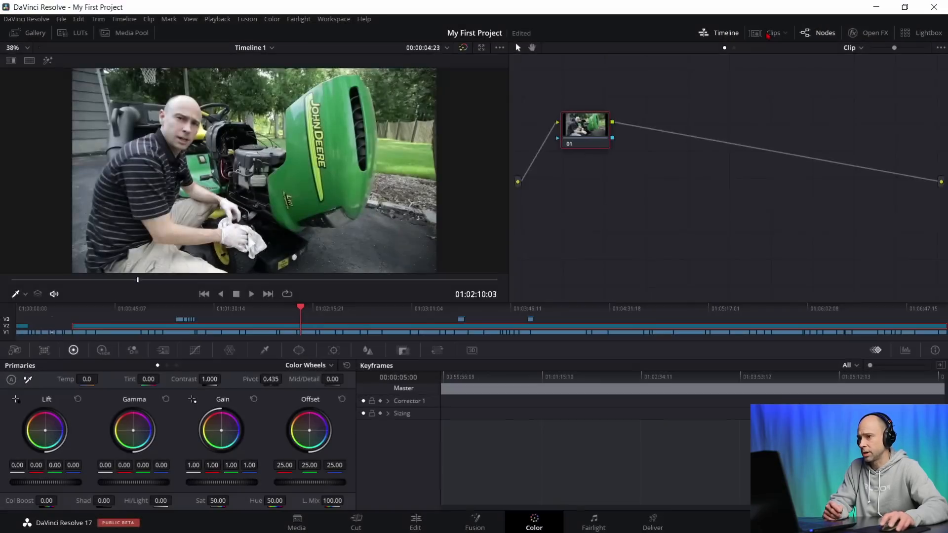
left_click(770, 35)
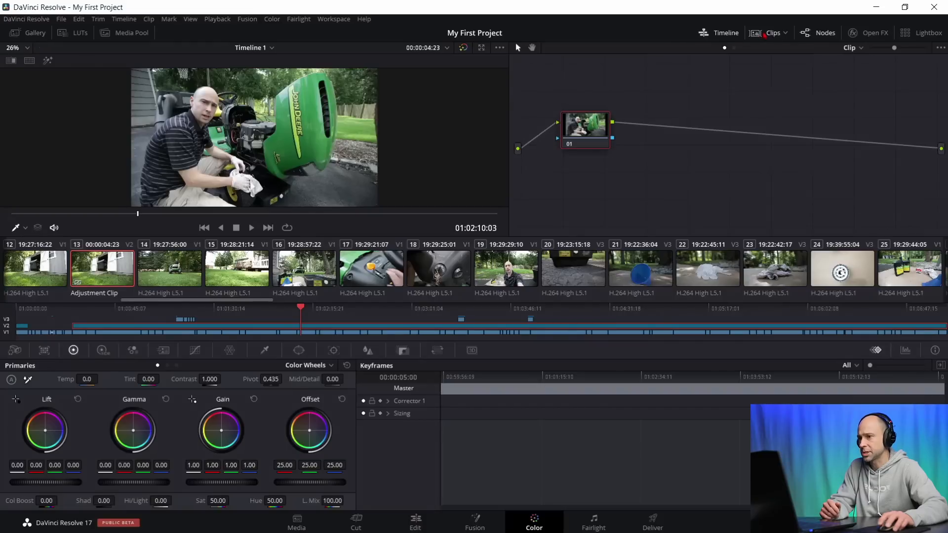
left_click(764, 35)
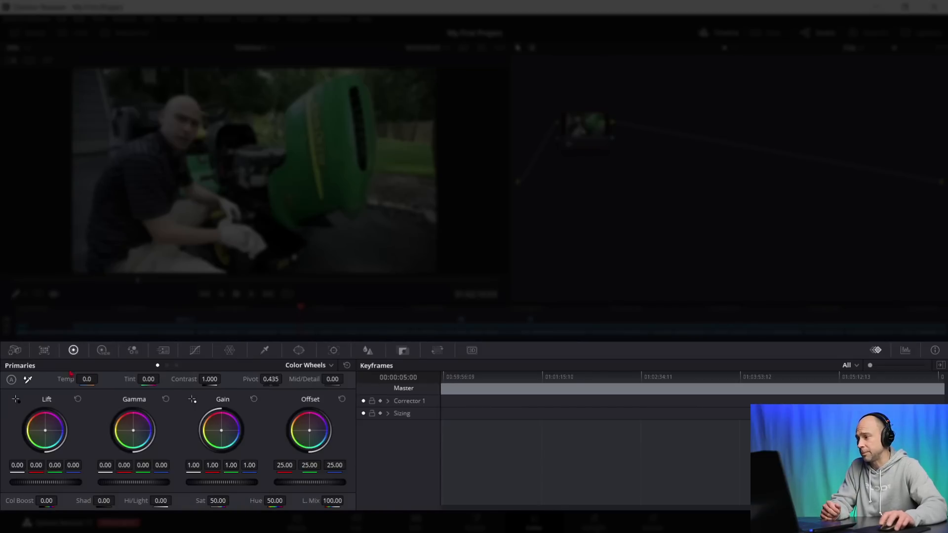
Step: Look through the color palettes from Camera Raw and Color Match through HDR, RGB Mixer, Motion Effects and Curves to Color Warper
left_click(14, 351)
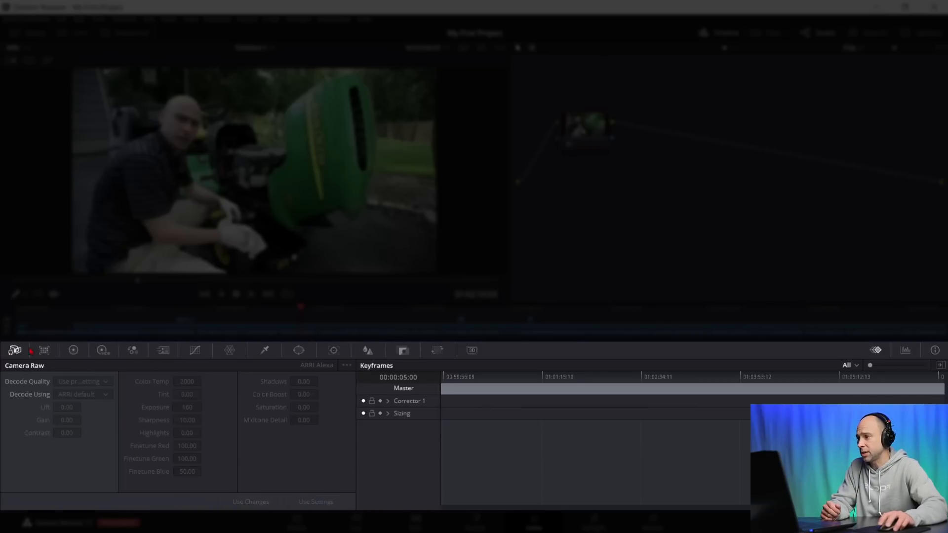
left_click(45, 351)
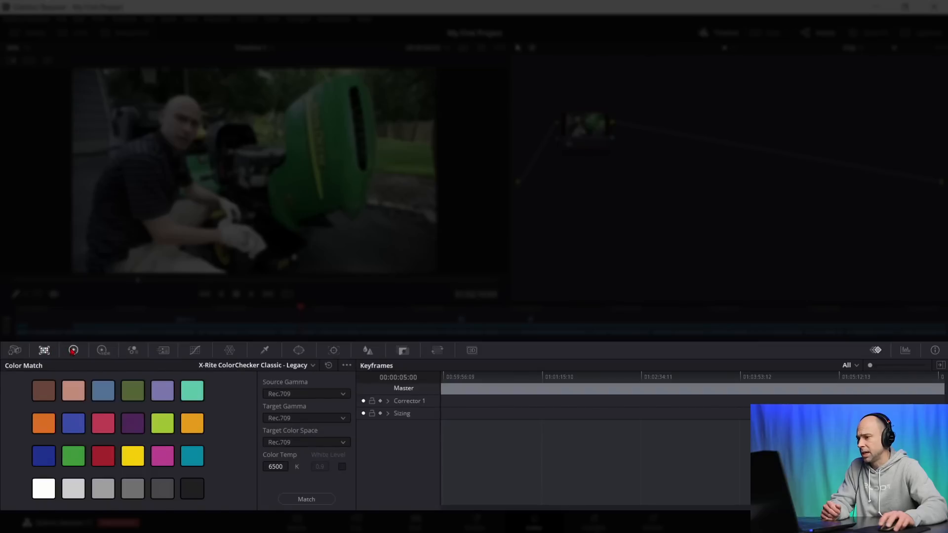
left_click(73, 350)
left_click(104, 351)
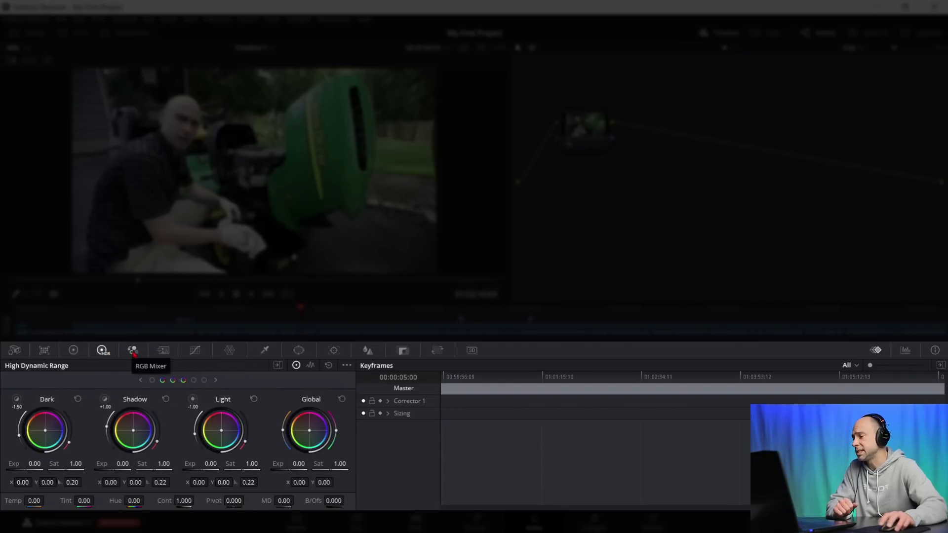
left_click(133, 351)
left_click(158, 351)
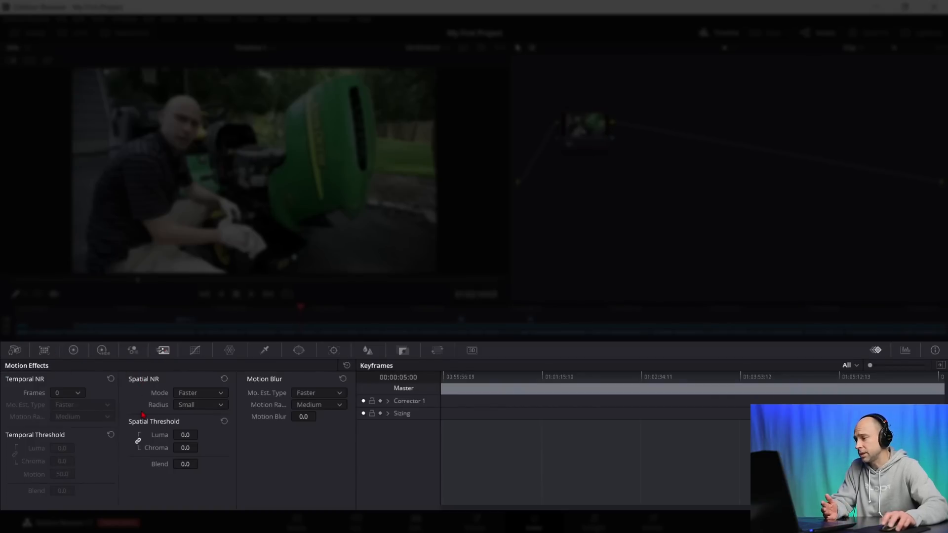
left_click(195, 350)
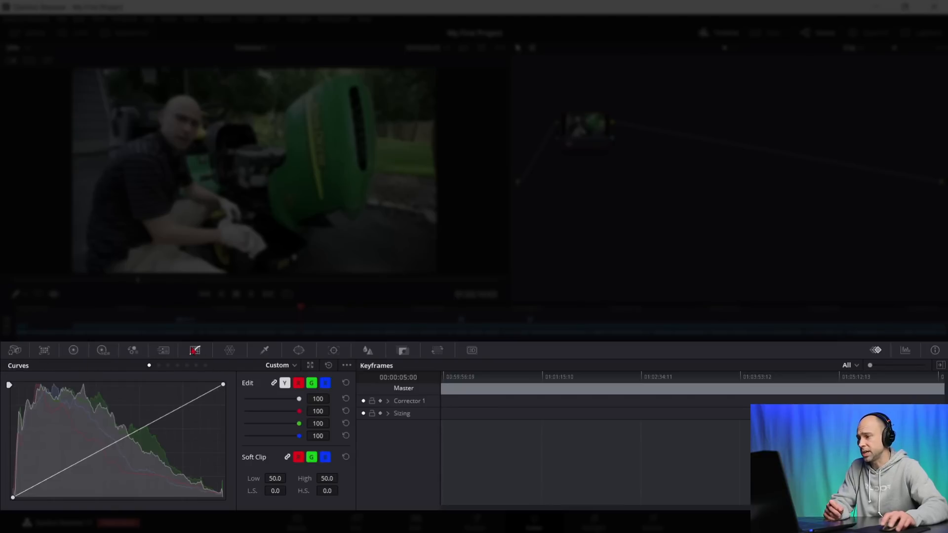
left_click(231, 351)
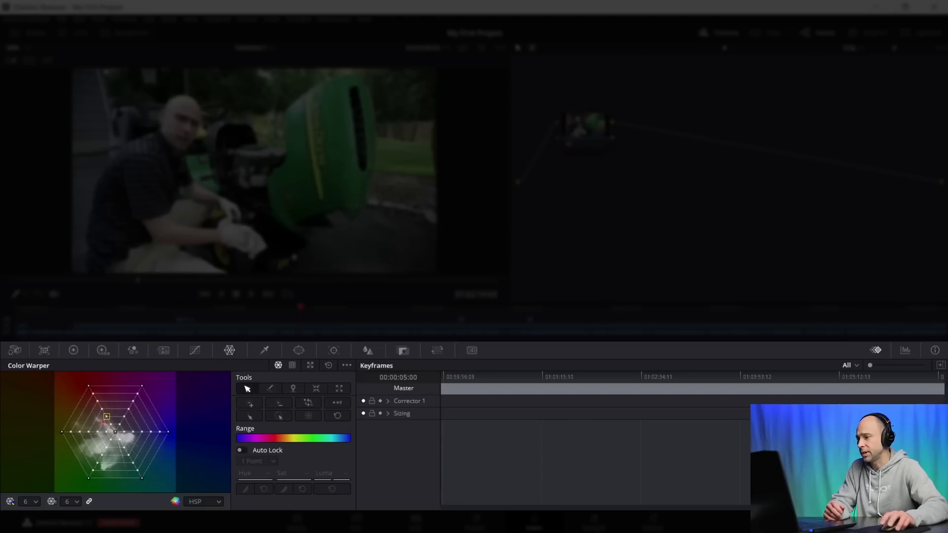
Step: Look through the Qualifier, Window, Tracker, Blur, Key and Sizing palettes, checking the Tracker modes and keeping Window
left_click(265, 351)
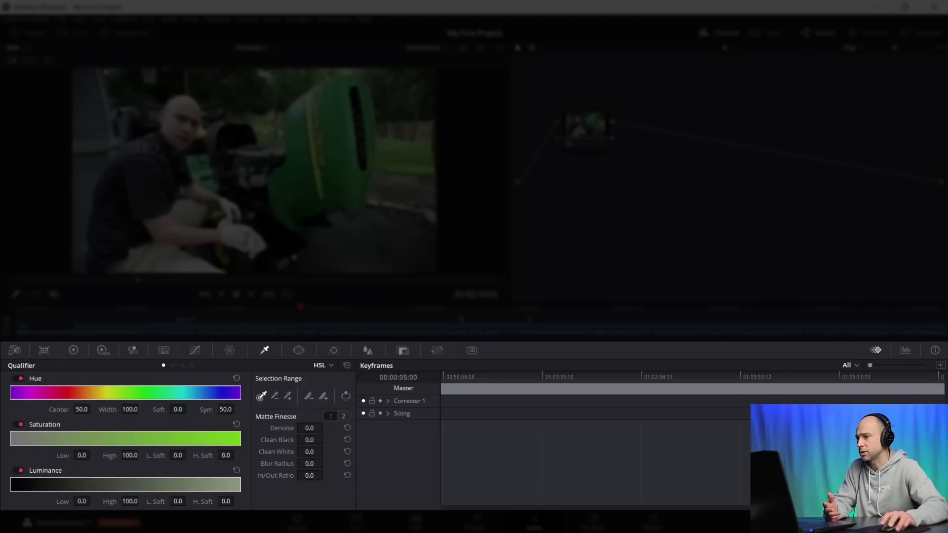
left_click(299, 351)
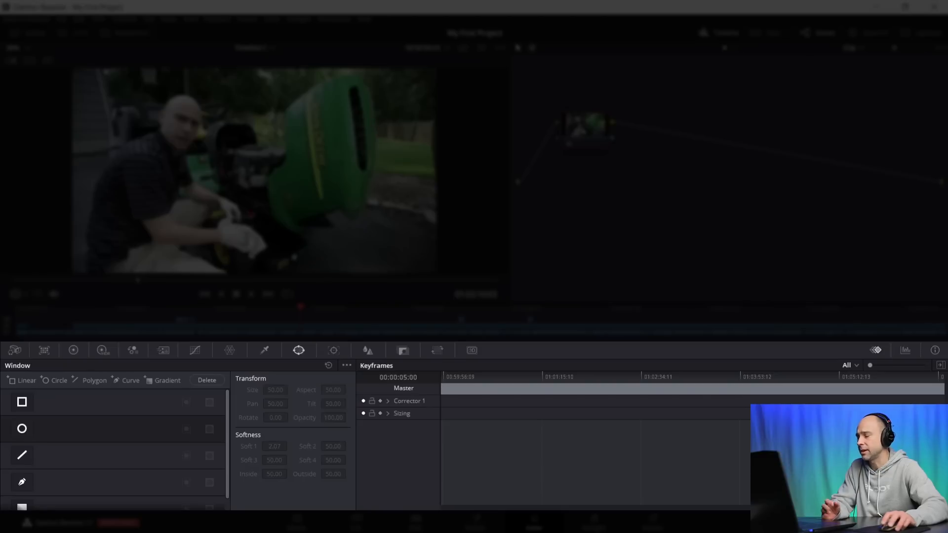
left_click(334, 351)
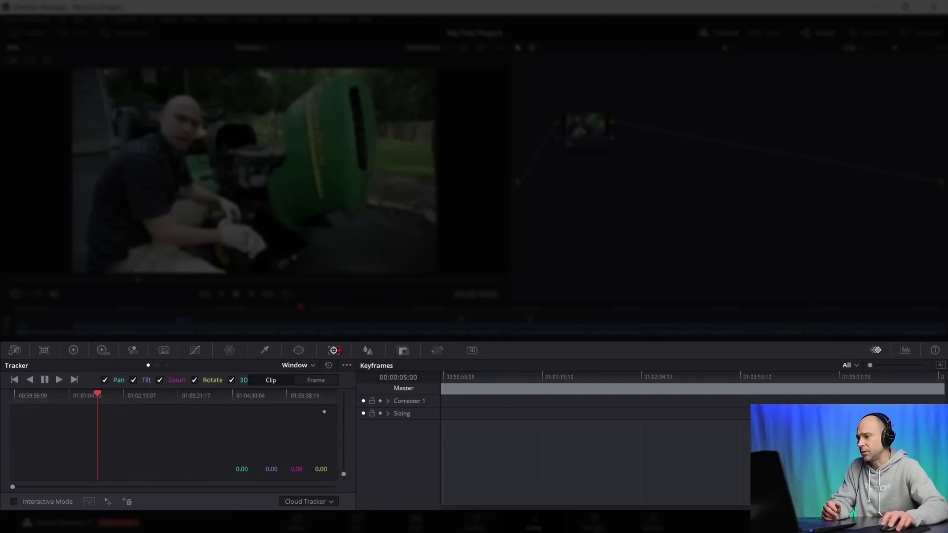
left_click(302, 367)
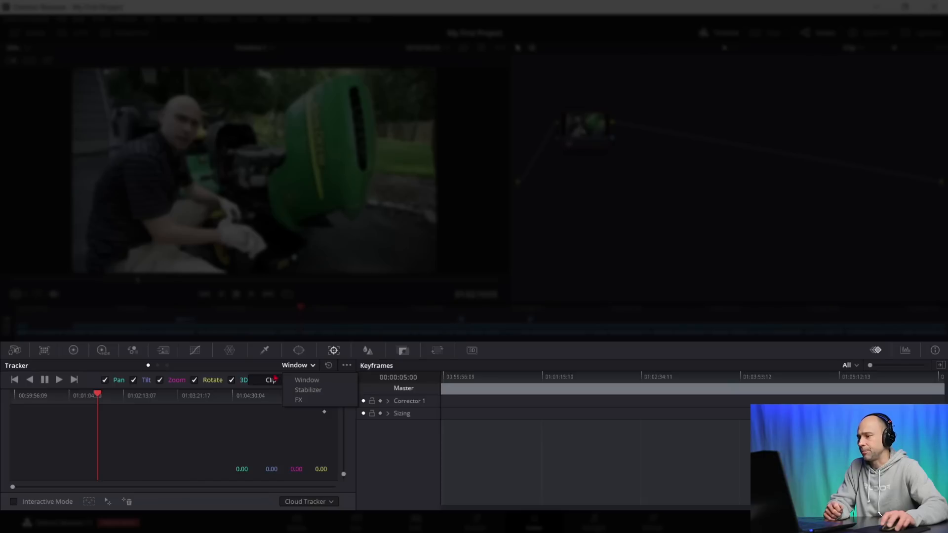
left_click(307, 380)
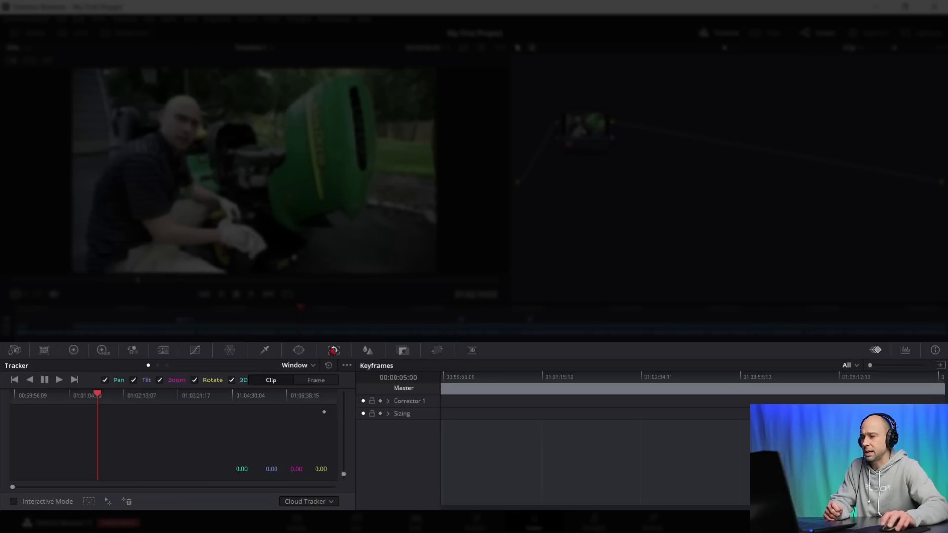
left_click(368, 351)
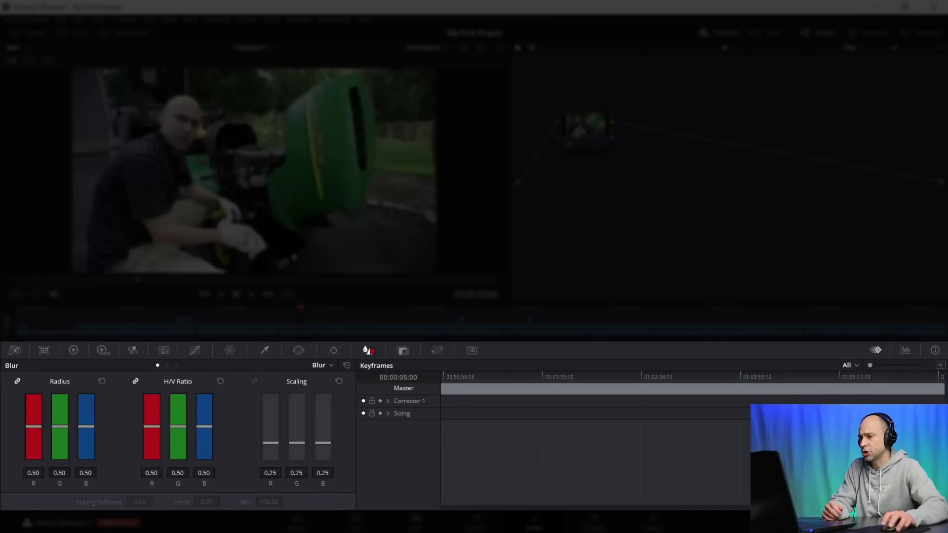
left_click(402, 351)
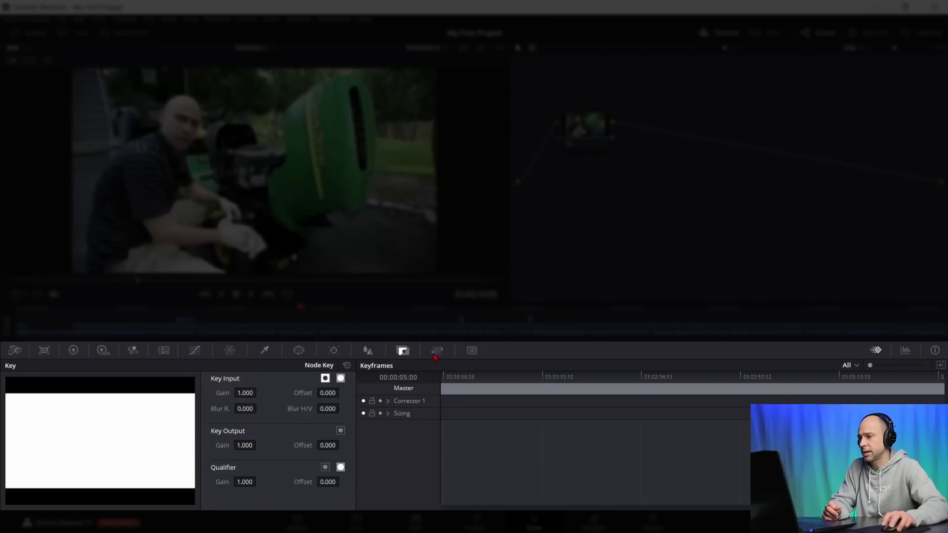
left_click(438, 351)
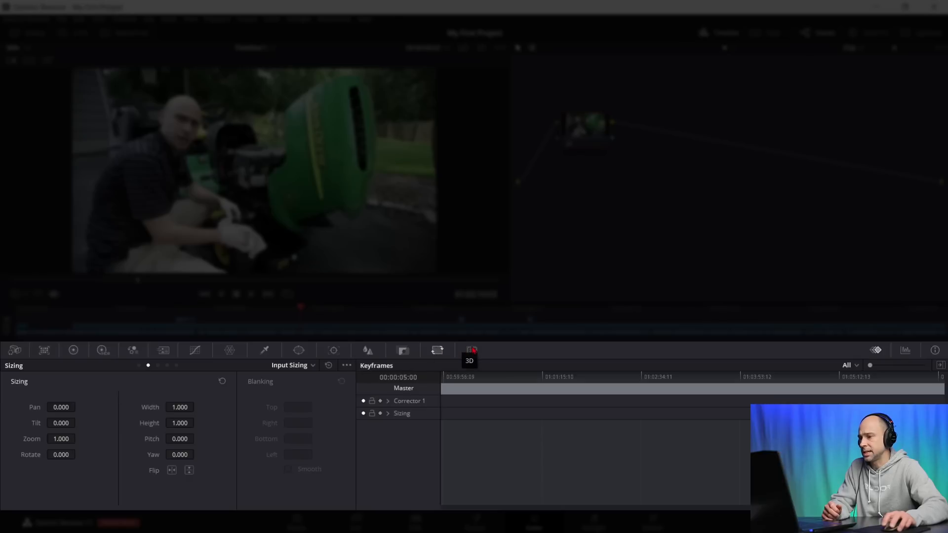
Step: Return to the Primaries color wheels and reposition node 01 slightly in the node graph
left_click(133, 350)
left_click(104, 351)
left_click(73, 351)
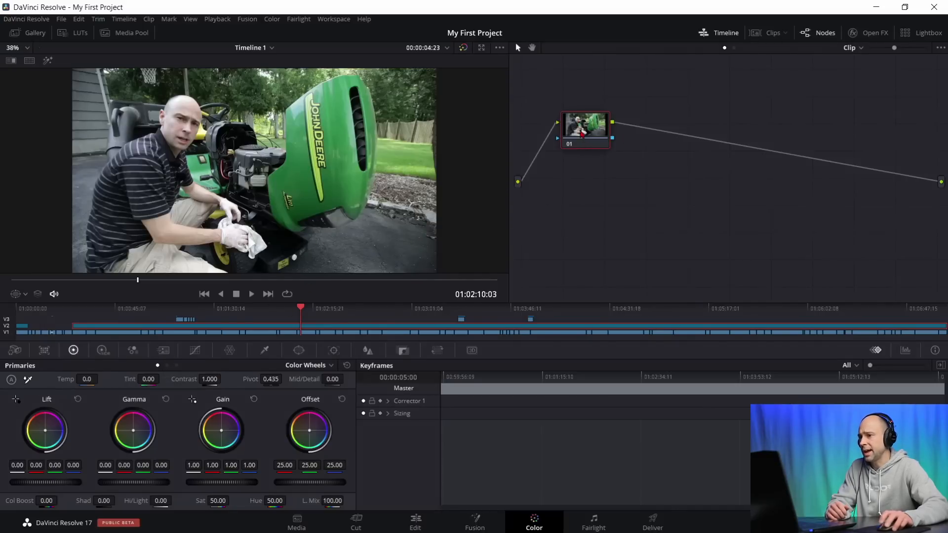
left_click_drag(590, 125, 581, 129)
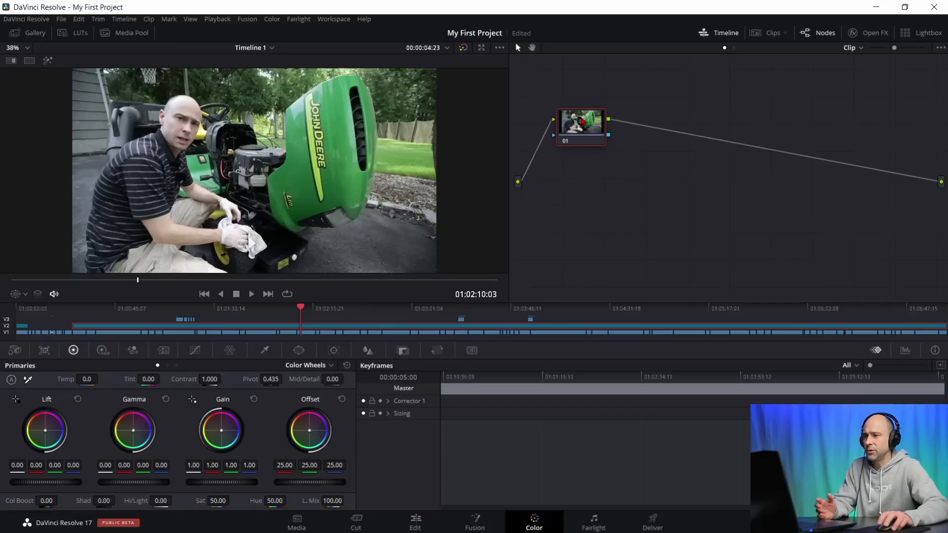
Step: Add a serial node after node 01 and label it WB
right_click(582, 122)
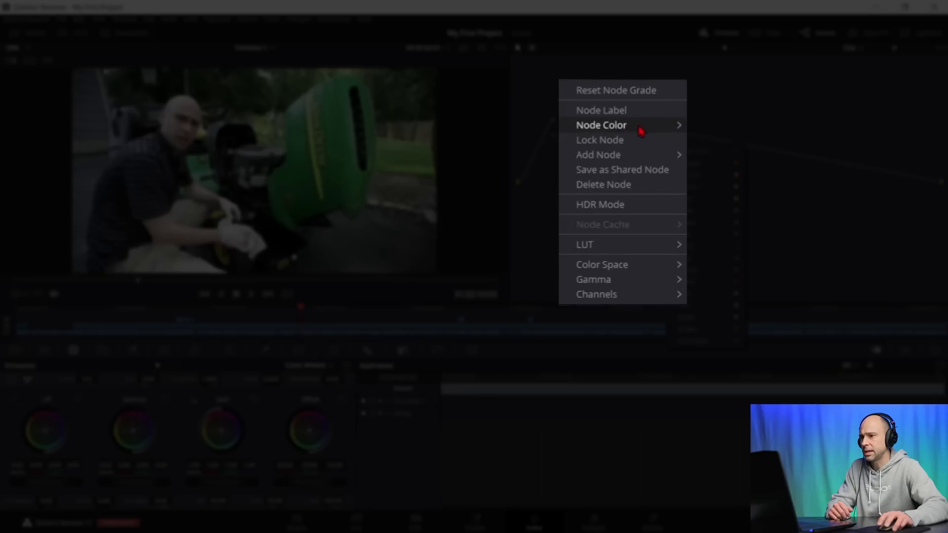
mouse_move(629, 162)
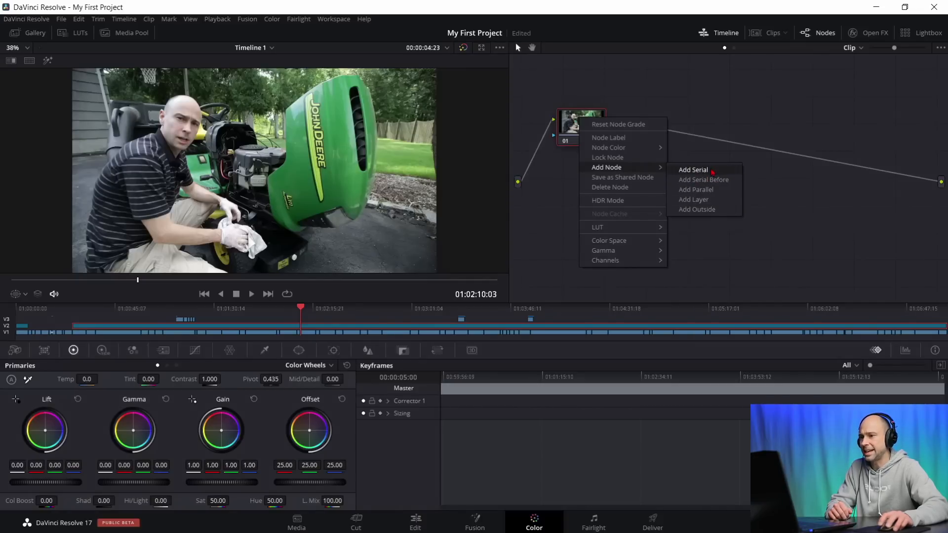
left_click(713, 172)
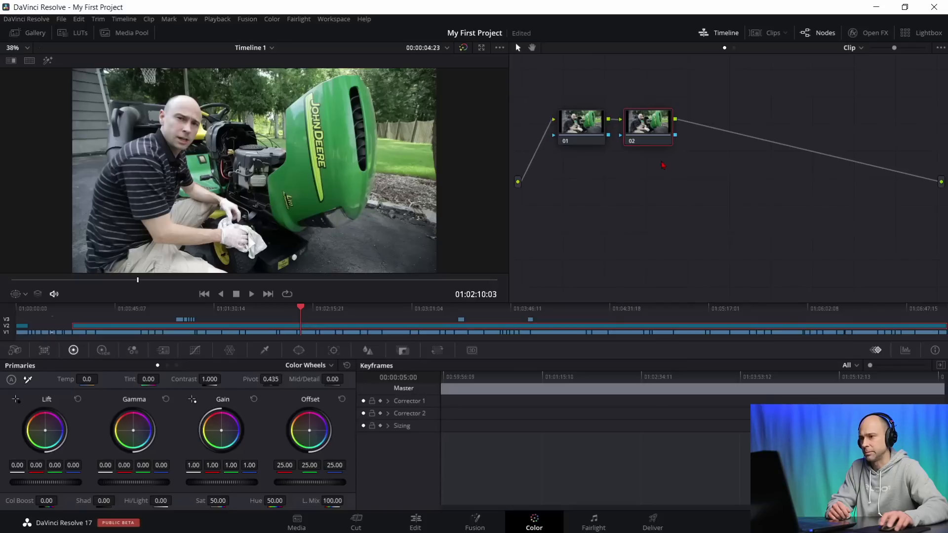
right_click(647, 128)
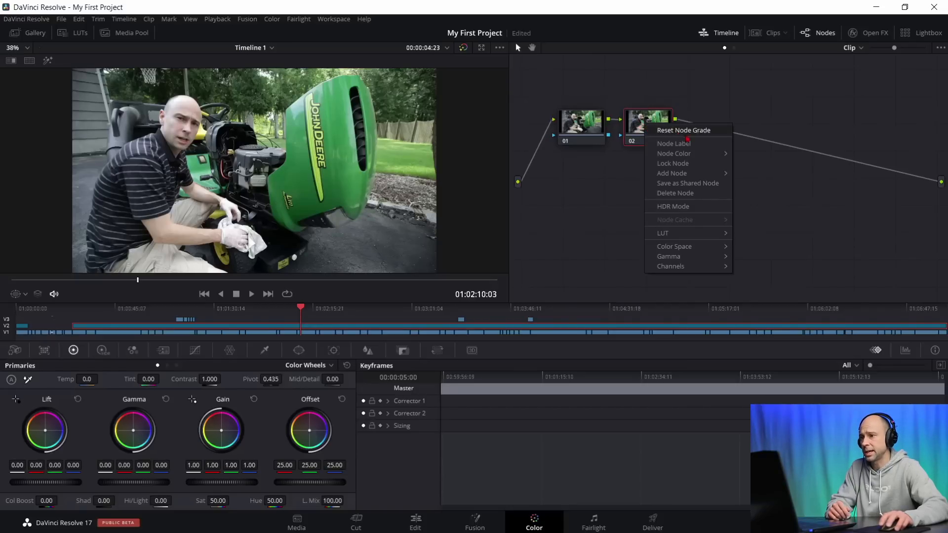
left_click(679, 144)
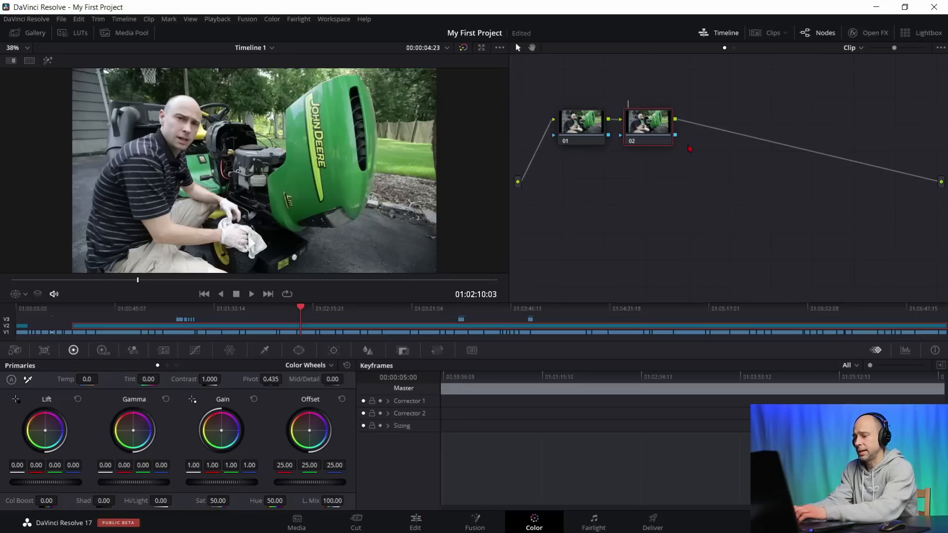
type("WB")
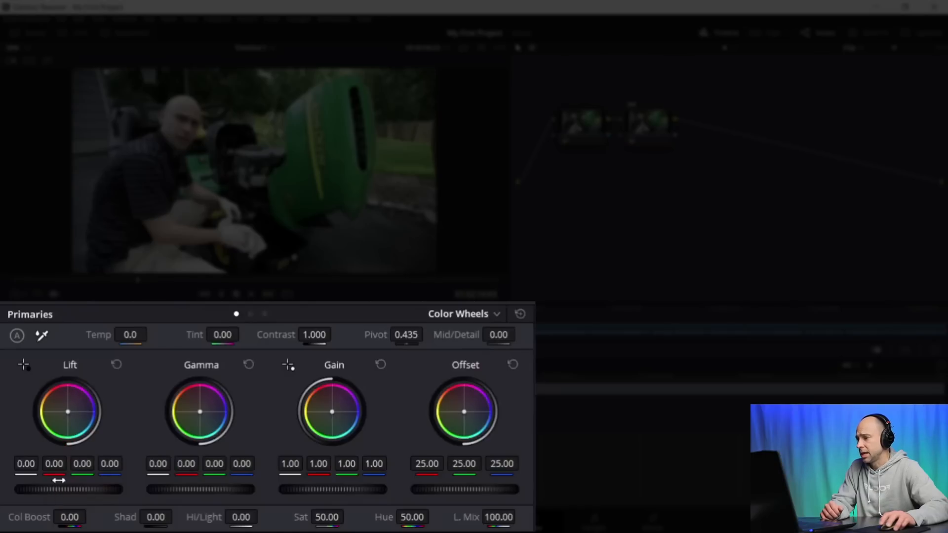
Step: Try raising the master Lift to 0.18 and shifting the Lift color balance, resetting Lift after each trial
left_click_drag(63, 496, 83, 495)
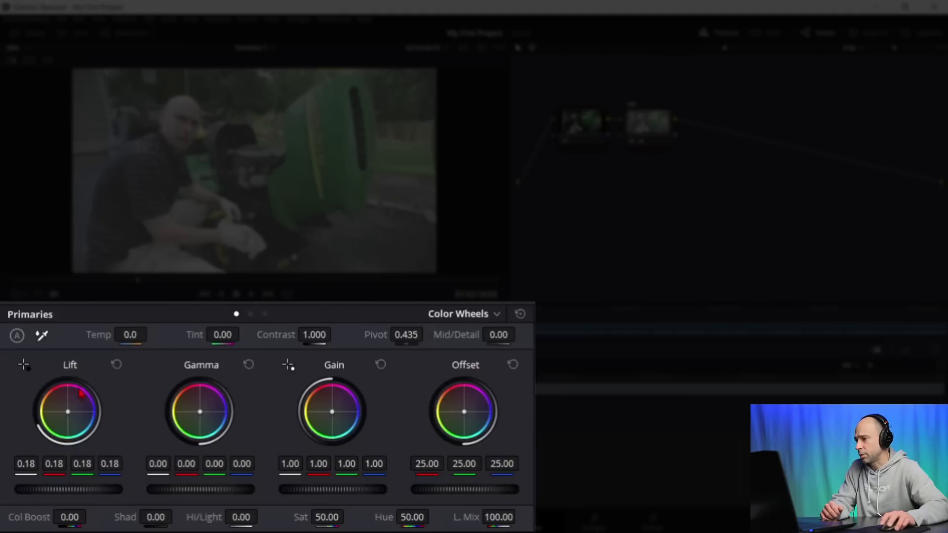
left_click(116, 368)
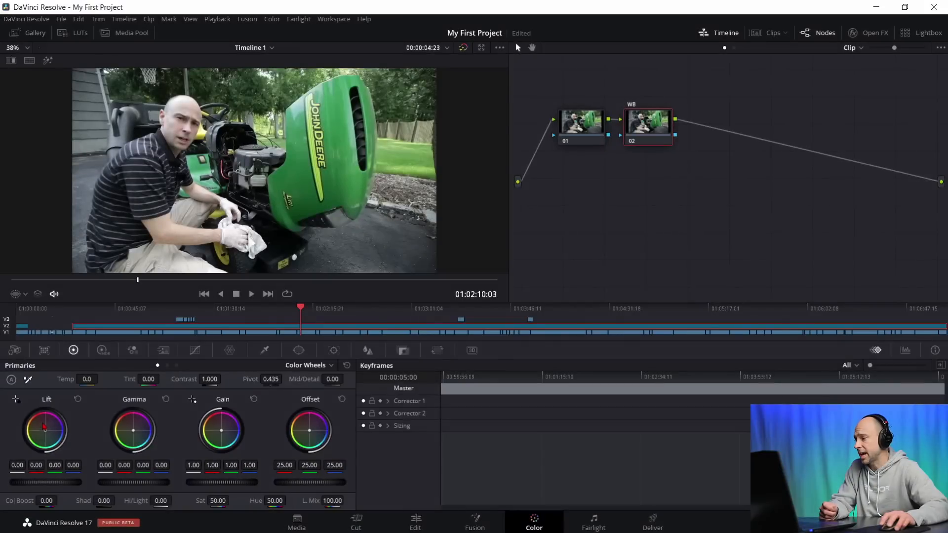
left_click_drag(46, 433, 47, 431)
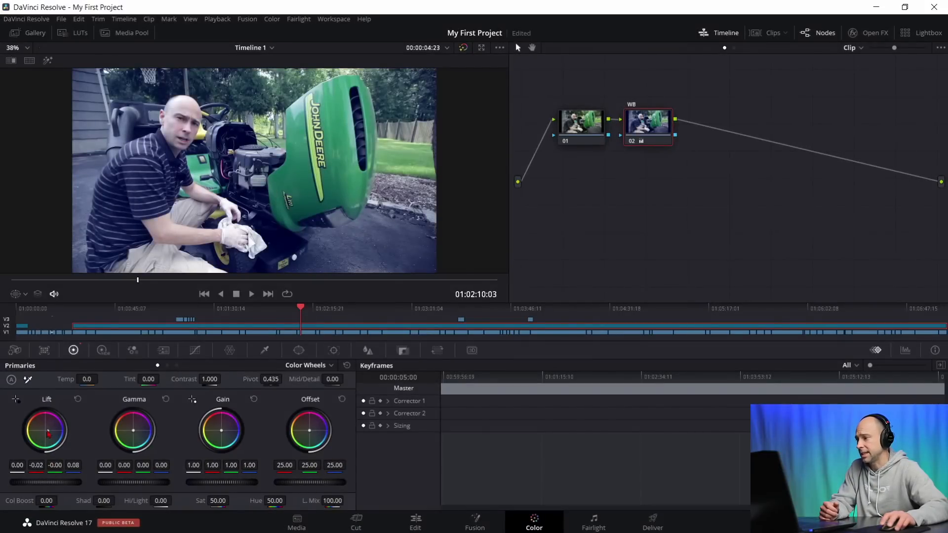
left_click_drag(48, 431, 44, 437)
left_click(77, 399)
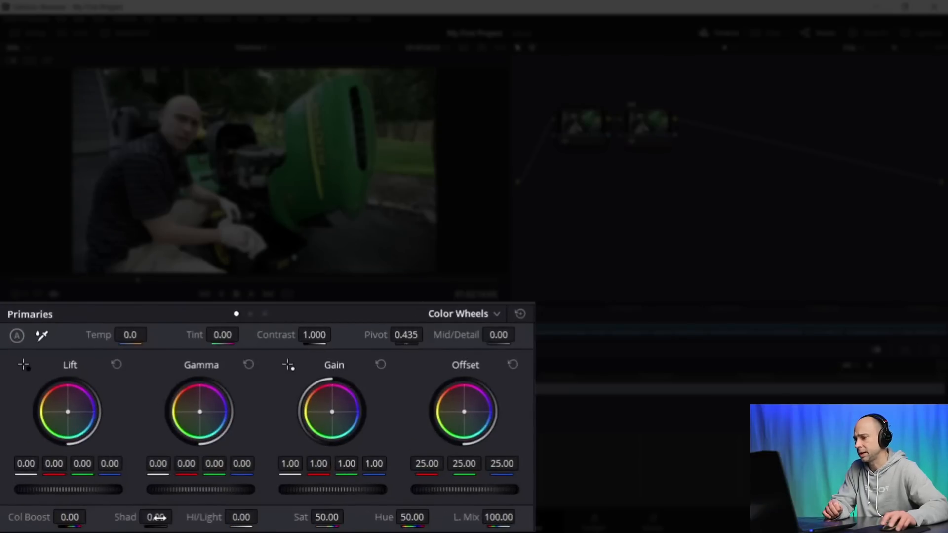
Step: Try shadows at -26 and highlights at -49.50 on the WB node, and reset both
mouse_move(156, 517)
left_mouse_down()
mouse_move(177, 515)
mouse_move(150, 516)
left_mouse_up()
mouse_move(228, 518)
left_mouse_down()
mouse_move(214, 518)
mouse_move(262, 516)
mouse_move(220, 515)
left_mouse_up()
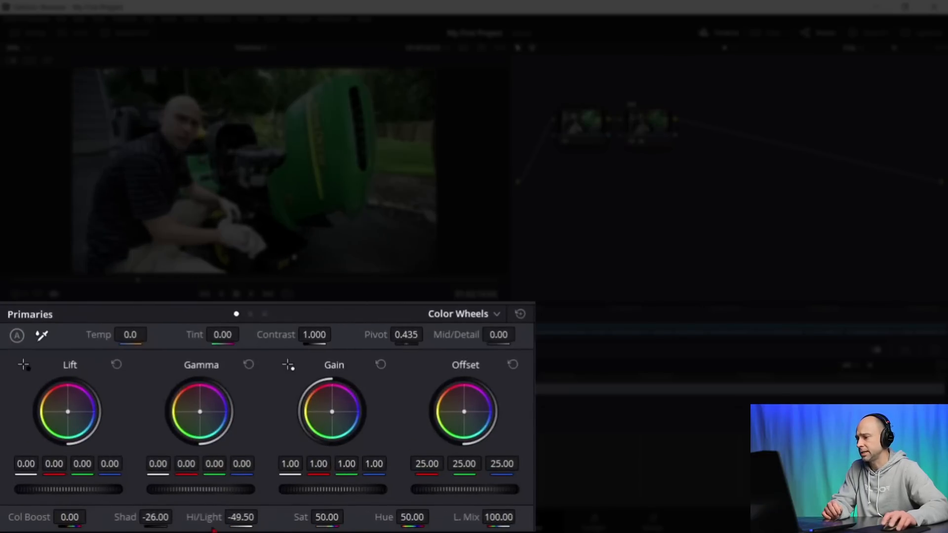
double_click(120, 516)
double_click(203, 516)
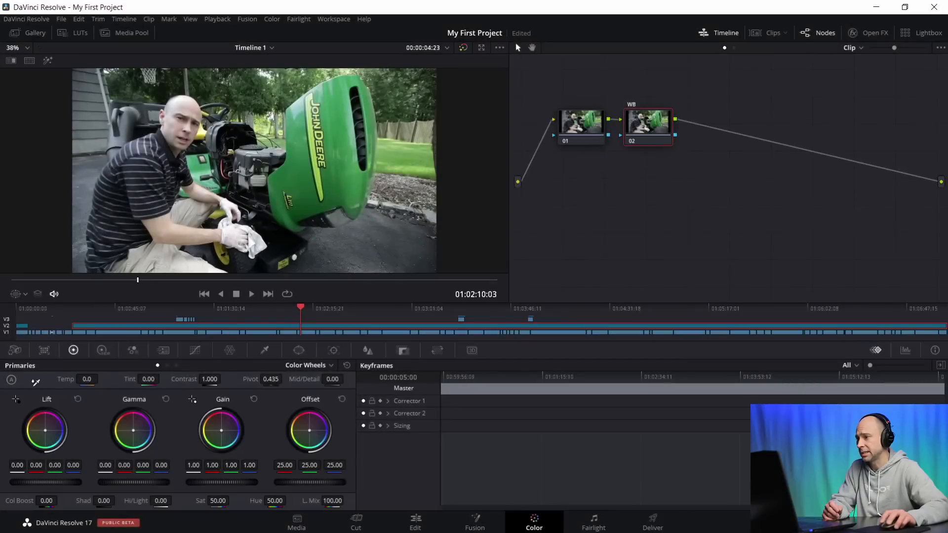
Step: White-balance the WB node by sampling the man's white glove with the white balance picker
left_click(35, 382)
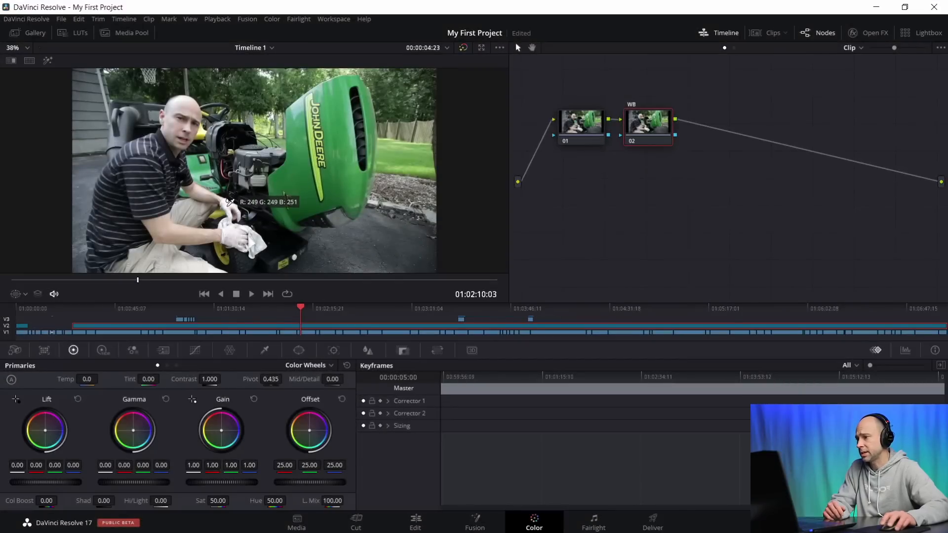
left_click(230, 202)
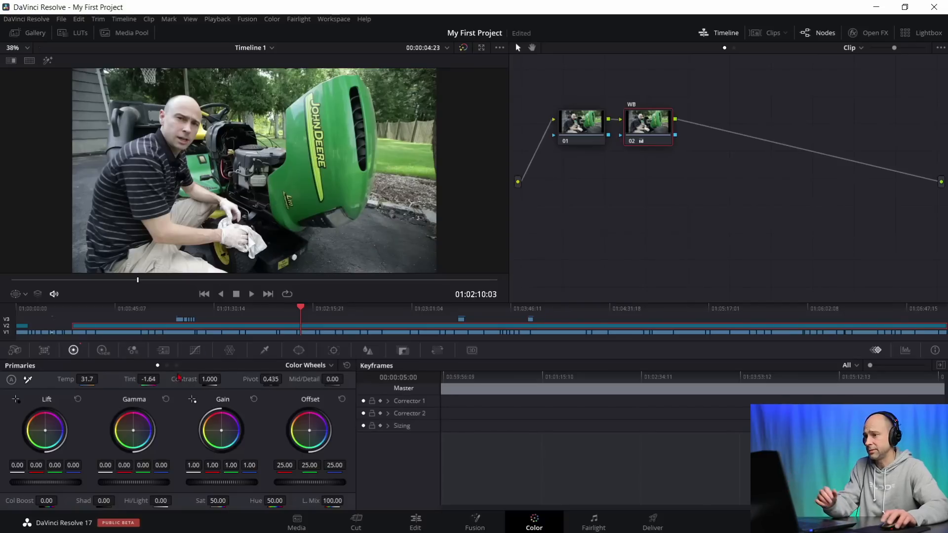
Step: Add a serial node after the WB node and label it Exp
left_click_drag(646, 125, 647, 124)
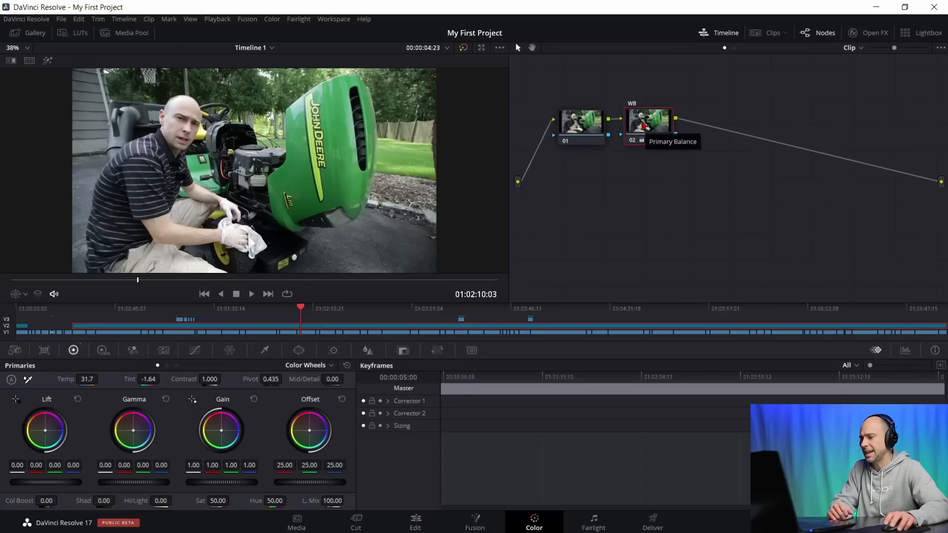
key("alt+s")
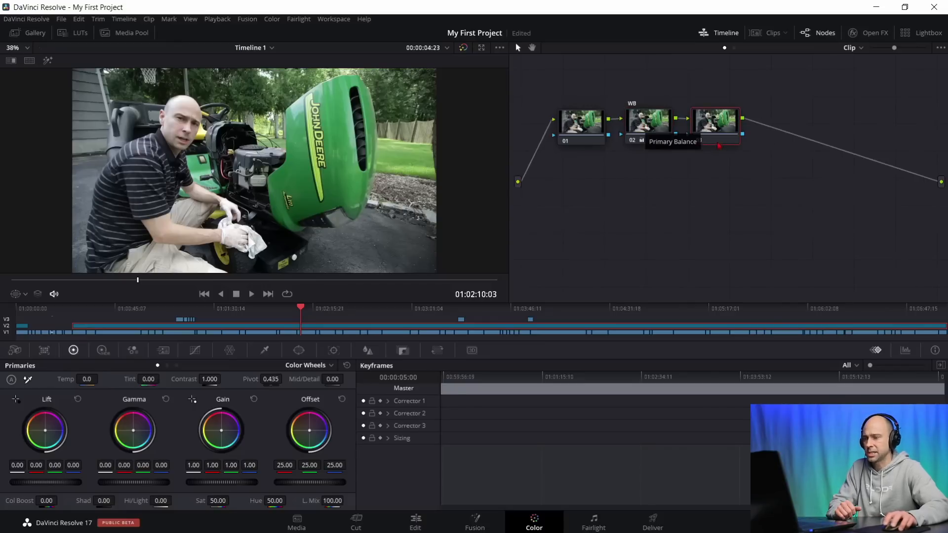
right_click(706, 119)
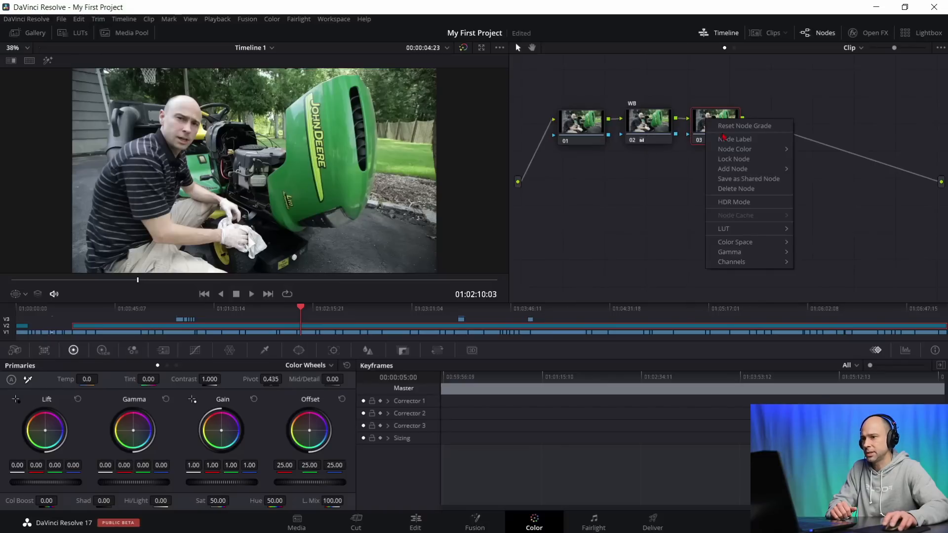
left_click(728, 140)
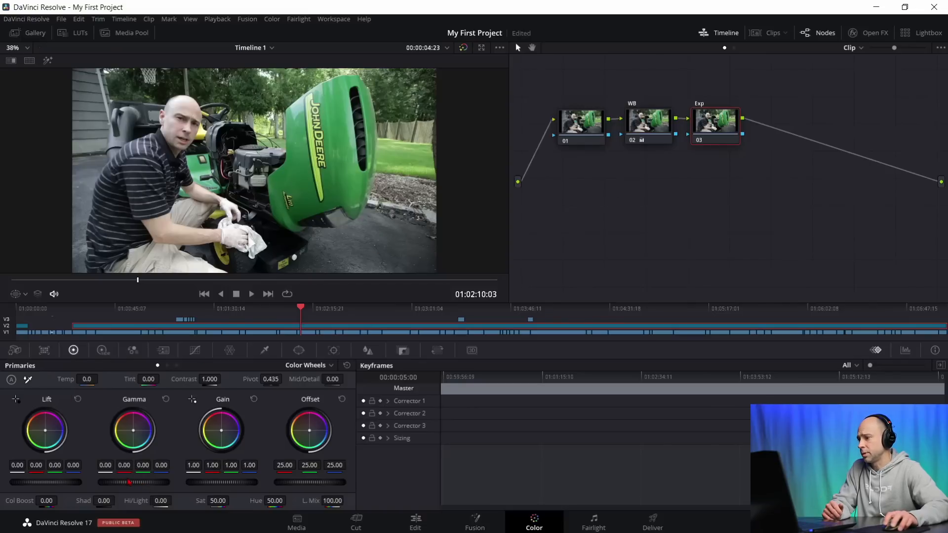
Step: Adjust the Exp node to Gamma 0.03, highlights -46, shadows 23, color boost 25 and contrast 1.108
left_click_drag(133, 482, 170, 502)
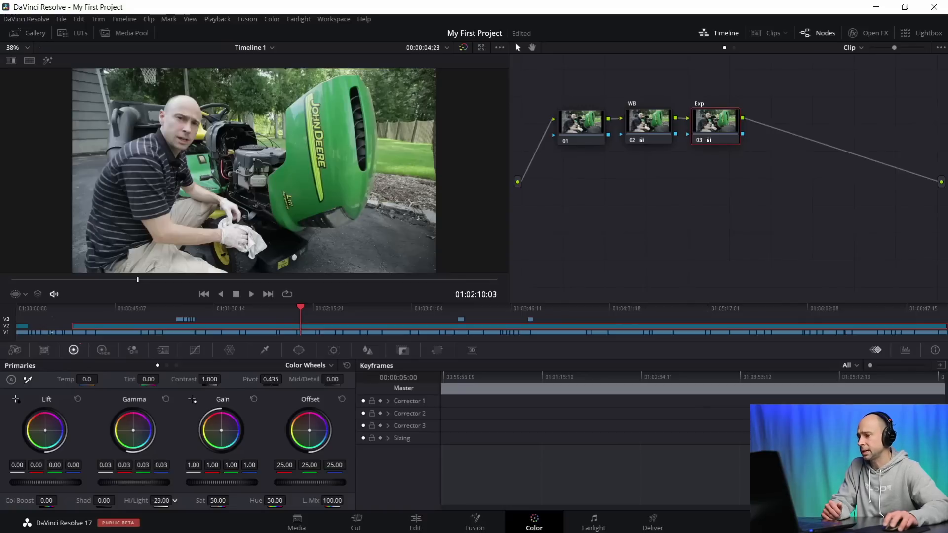
left_click_drag(175, 501, 171, 501)
left_click_drag(101, 501, 117, 501)
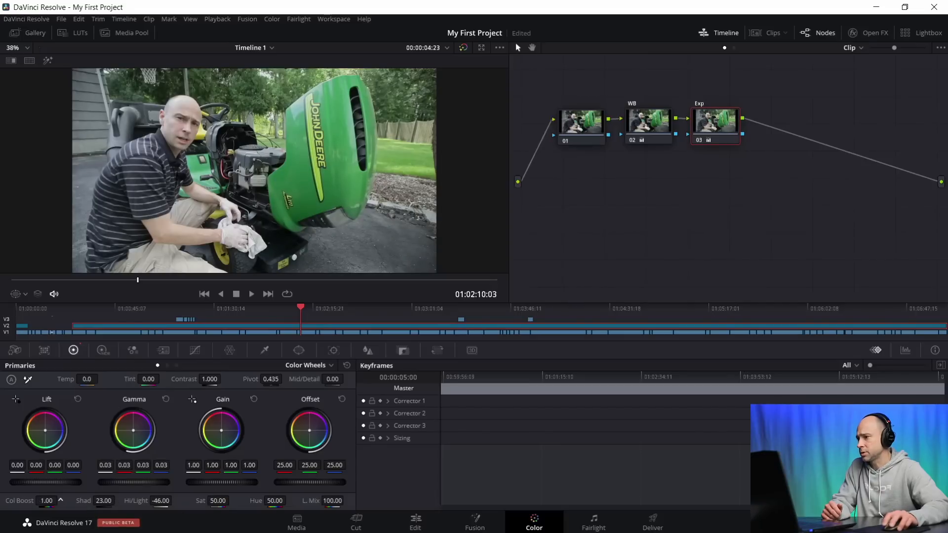
left_click_drag(46, 501, 55, 501)
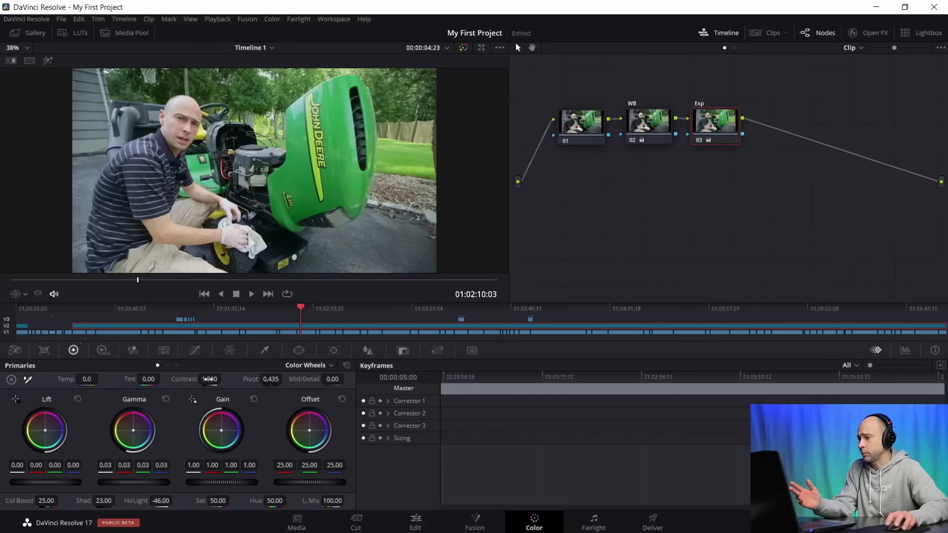
left_click_drag(210, 380, 224, 379)
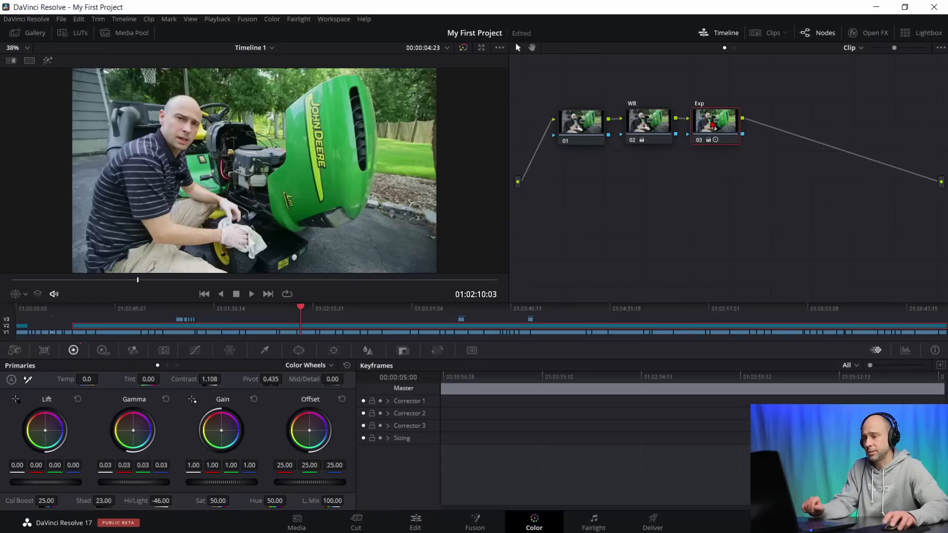
Step: Add a serial node after the Exp node and label it Vin
key("alt+s")
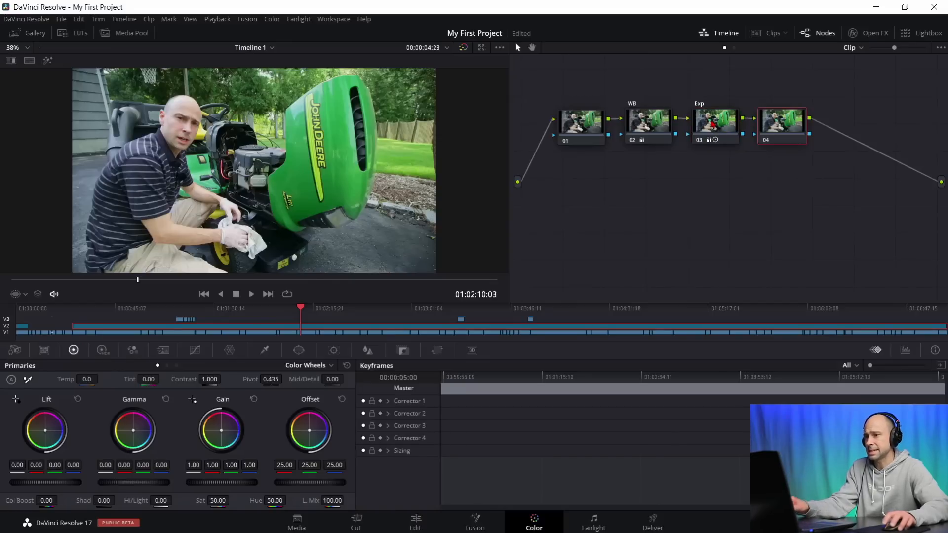
right_click(779, 123)
mouse_move(799, 152)
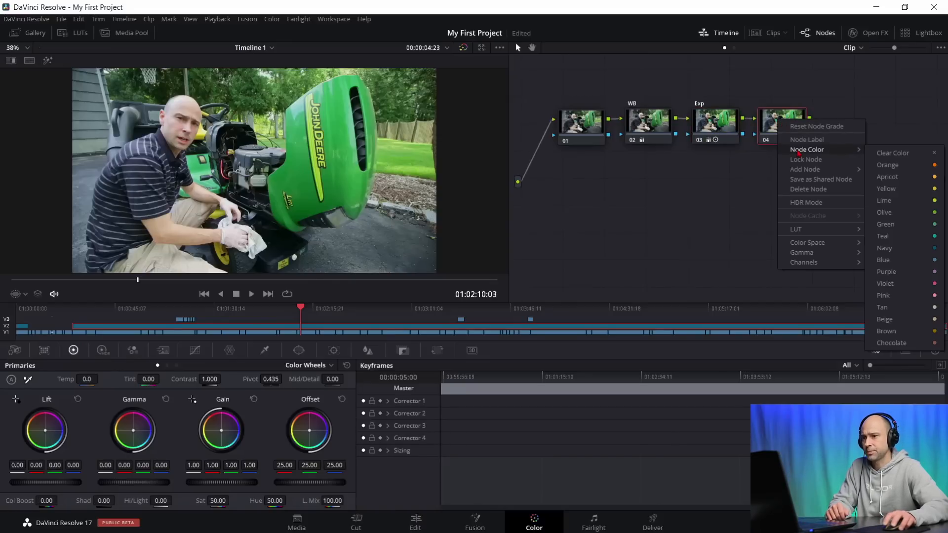
left_click(805, 141)
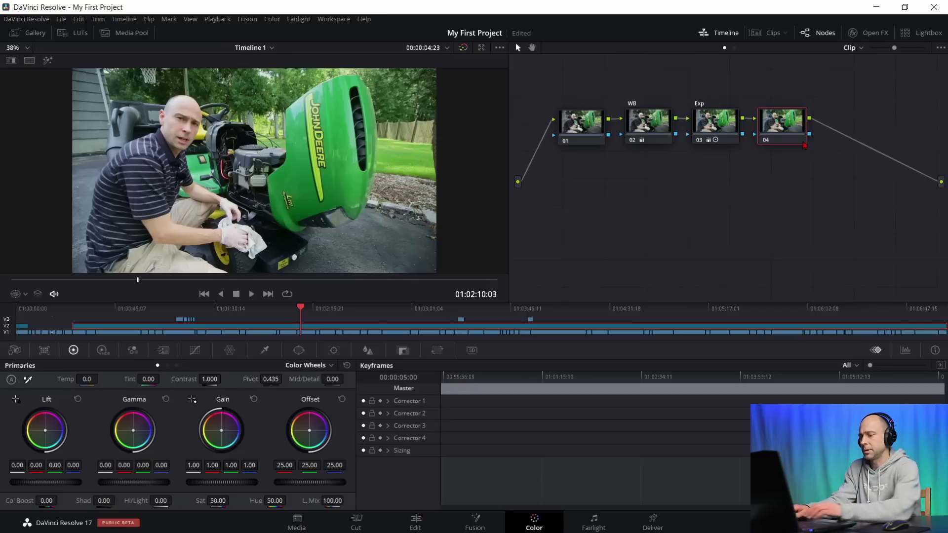
type("Vin")
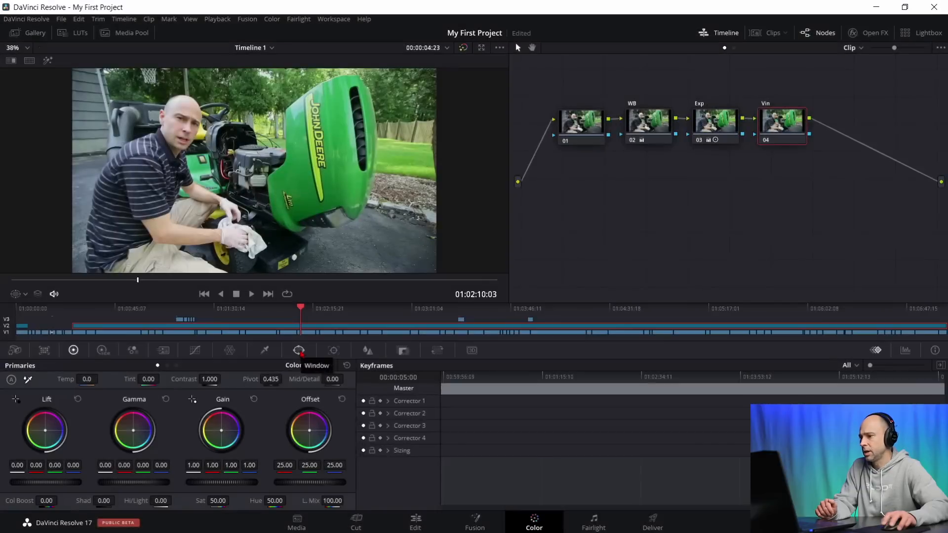
Step: Enable a circle power window on the Vin node
left_click(300, 351)
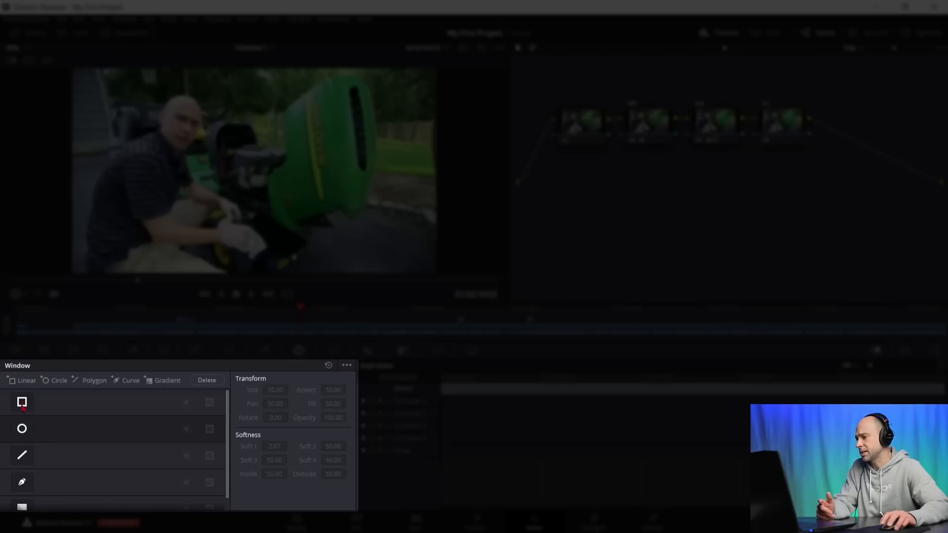
scroll(26, 462, "down", 1)
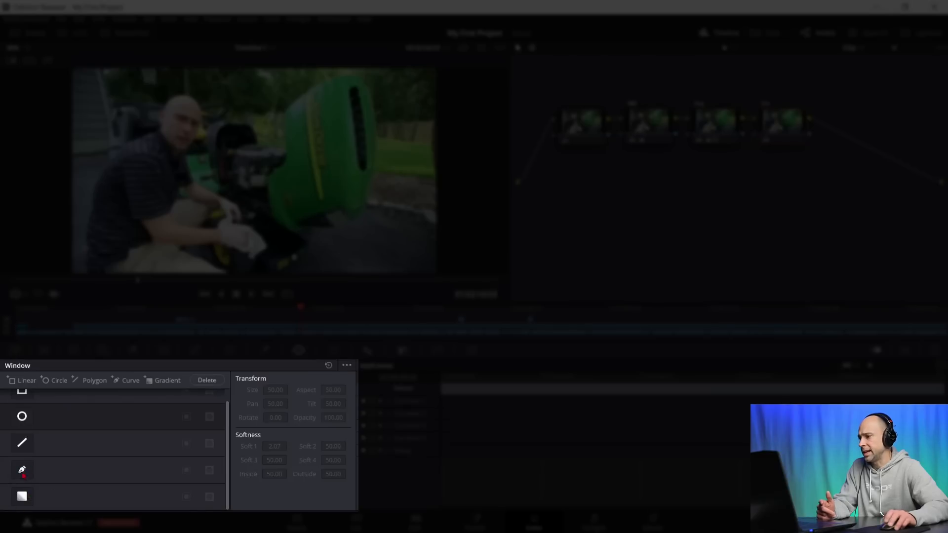
scroll(24, 475, "up", 1)
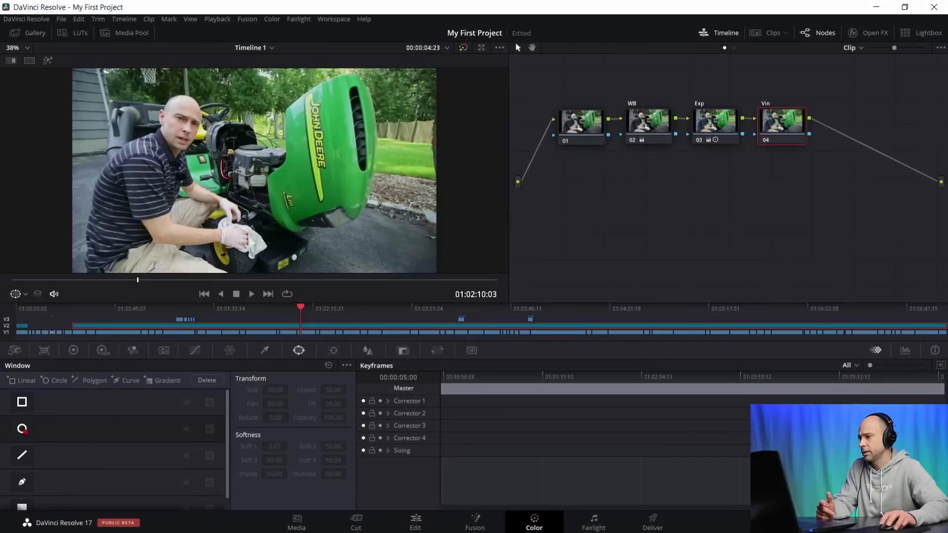
left_click(23, 429)
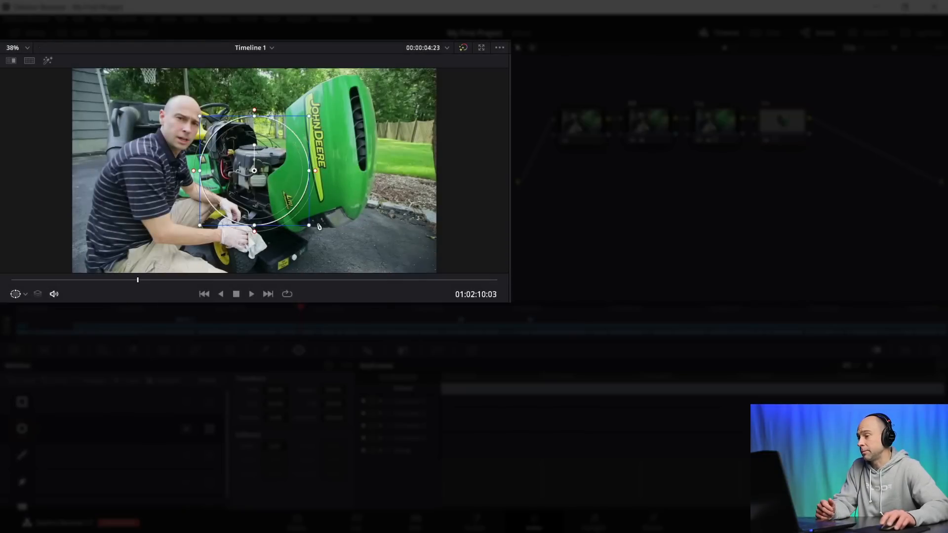
Step: Enlarge the circle window over the middle of the picture and widen it into a horizontal oval covering the mower and the man's face
scroll(270, 209, "down", 4)
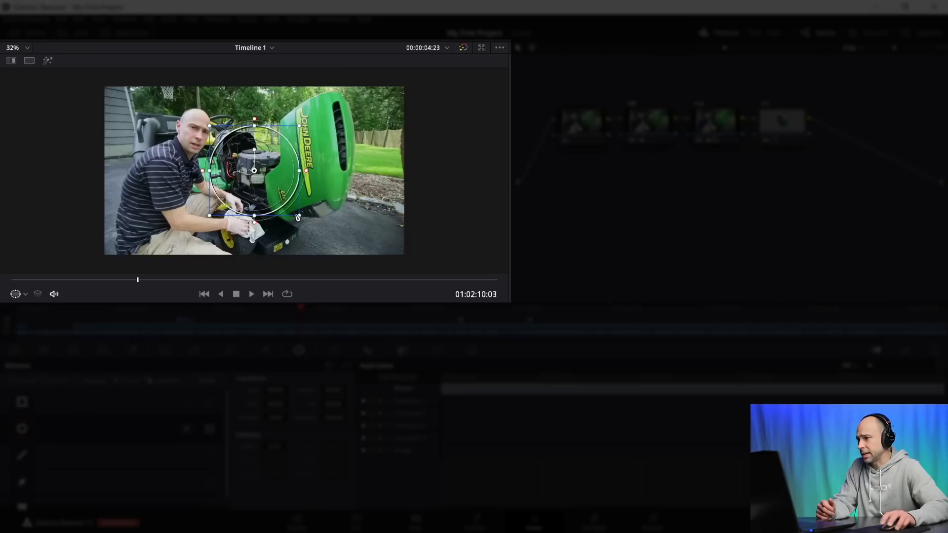
left_click_drag(299, 218, 320, 248)
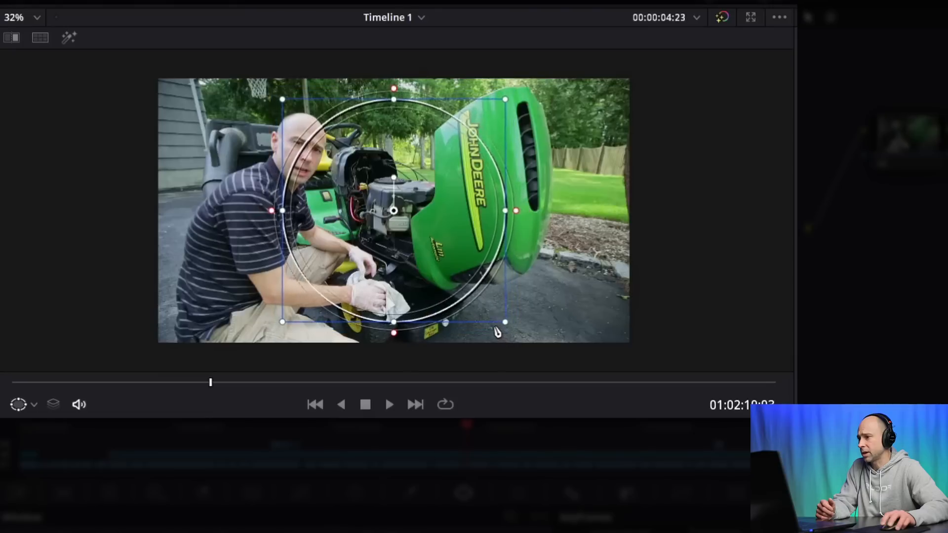
left_click_drag(497, 333, 494, 329)
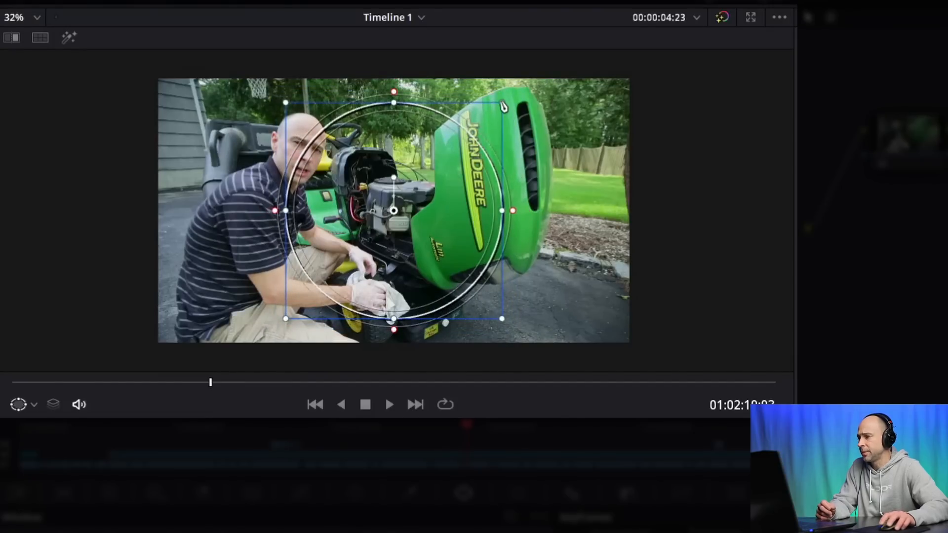
mouse_move(504, 106)
left_mouse_down()
mouse_move(510, 99)
mouse_move(500, 115)
mouse_move(504, 107)
left_mouse_up()
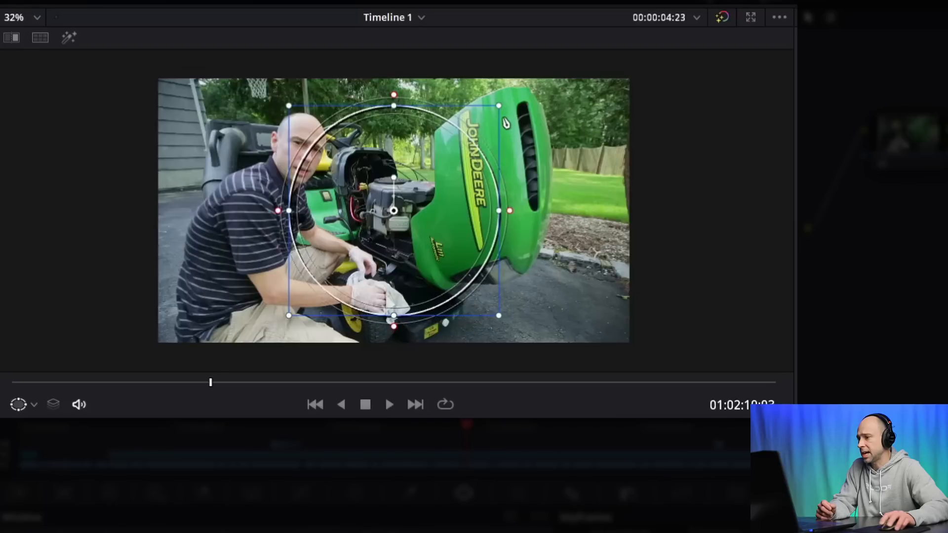
left_click_drag(499, 212, 554, 218)
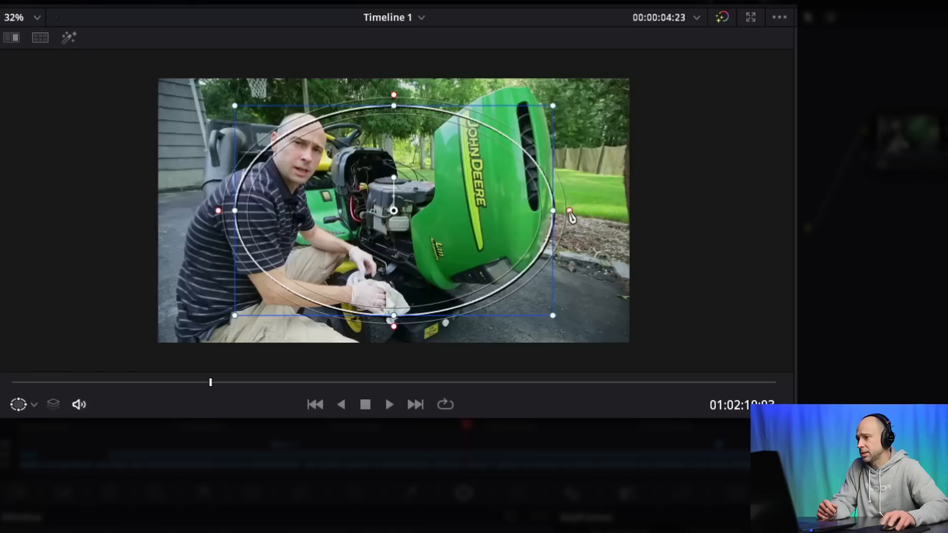
Step: Widen the circle window's soft edge to 8.57 and enlarge the oval until it spans the full width of the picture
left_click_drag(570, 216, 606, 212)
scroll(445, 236, "down", 3)
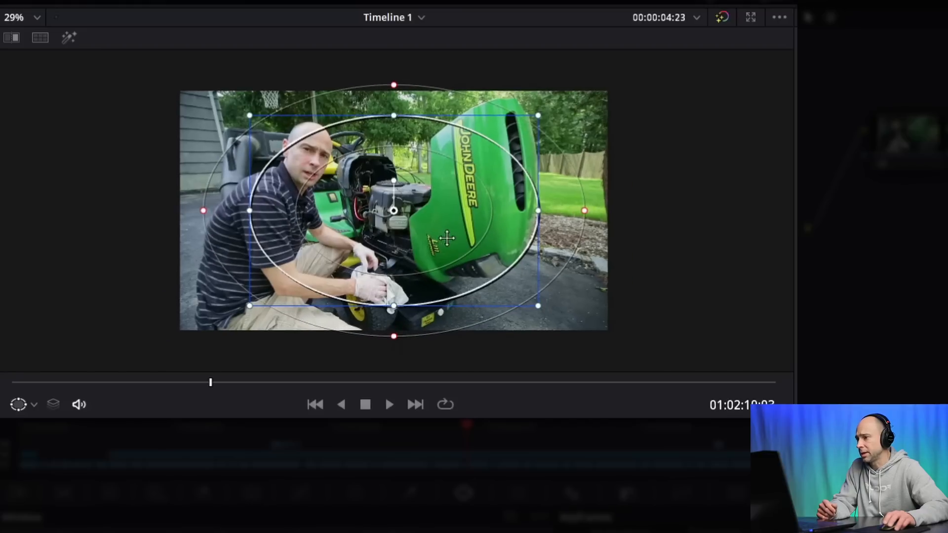
scroll(445, 235, "down", 1)
left_click_drag(502, 282, 549, 320)
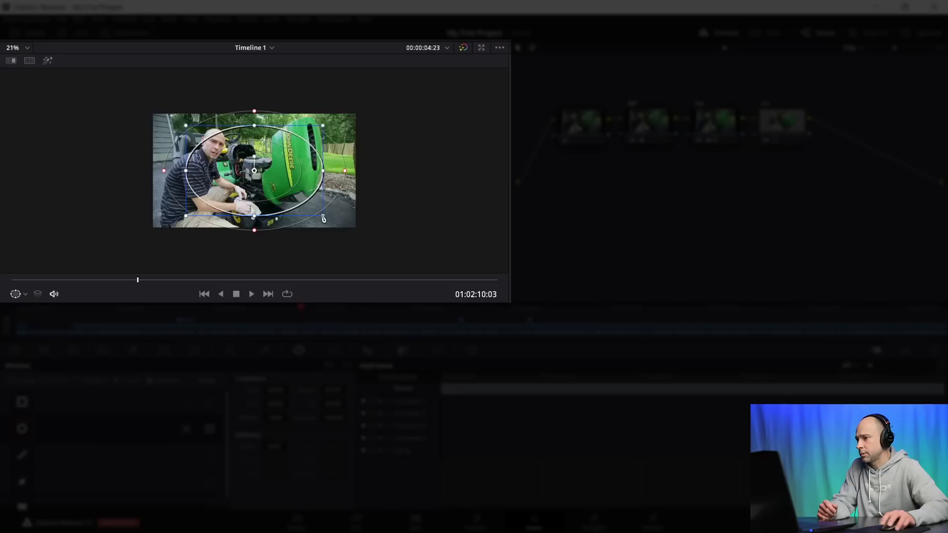
left_click_drag(354, 240, 356, 240)
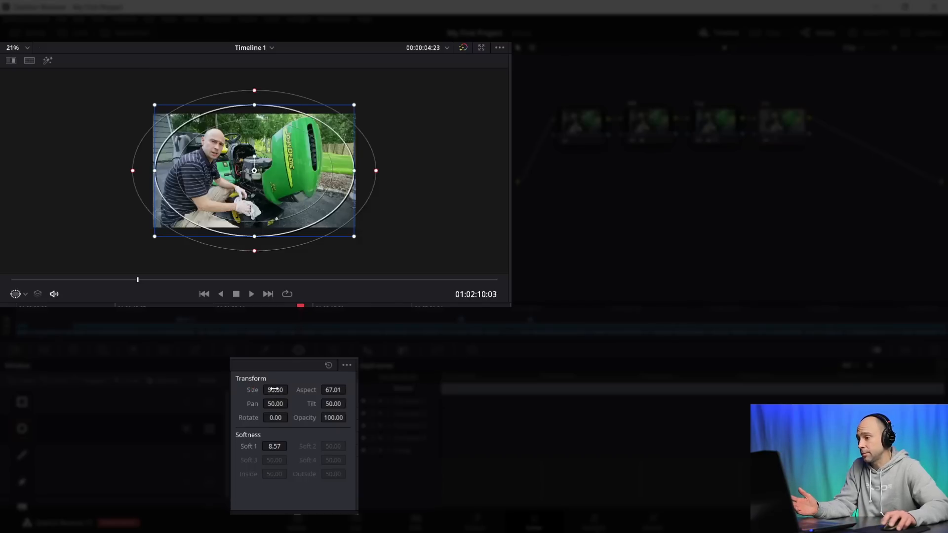
Step: Try a different circle window size, restore it to 50.00, and invert the window so the grade affects the area outside
left_click_drag(276, 390, 321, 391)
double_click(252, 390)
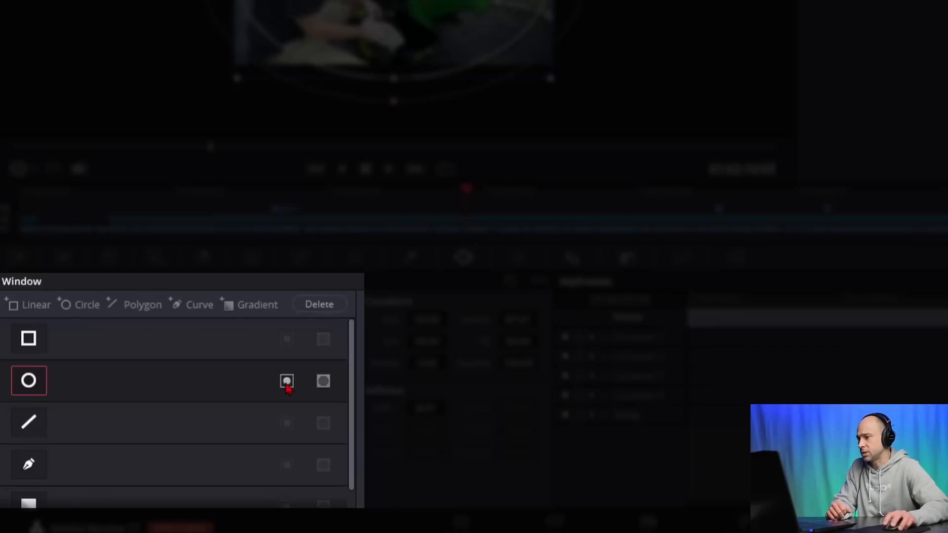
left_click(287, 386)
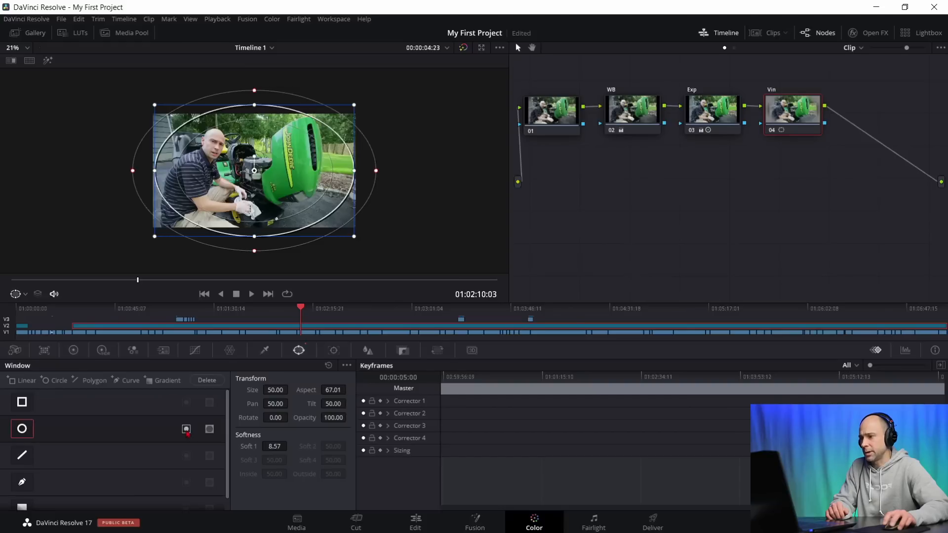
left_click(186, 429)
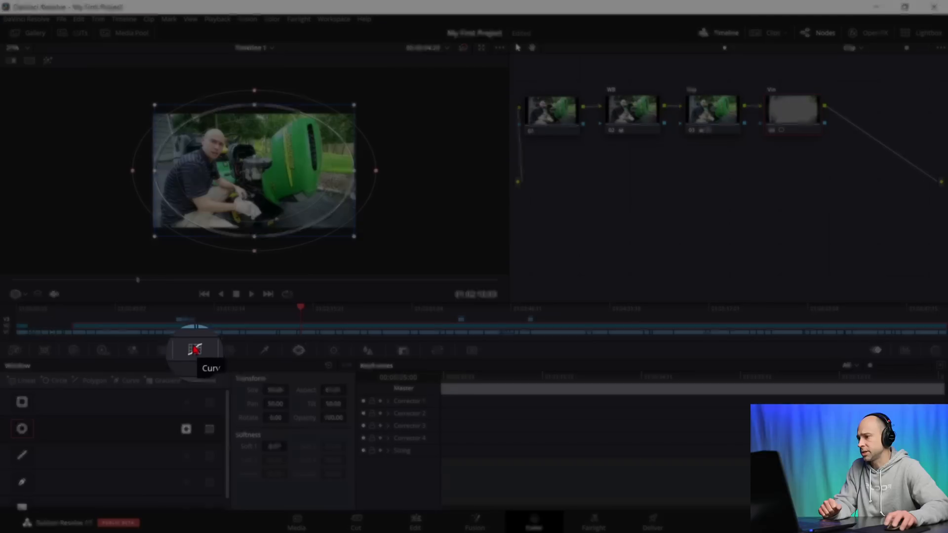
Step: Darken the area outside the window by pulling the middle of the Vin node's custom curve slightly down
left_click(195, 350)
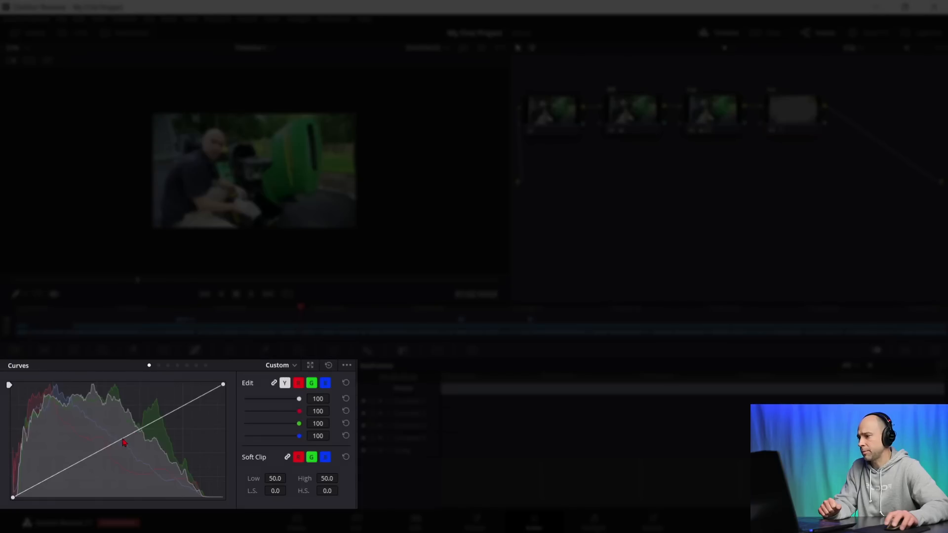
mouse_move(122, 439)
left_mouse_down()
mouse_move(132, 496)
mouse_move(132, 463)
mouse_move(134, 472)
mouse_move(118, 456)
left_mouse_up()
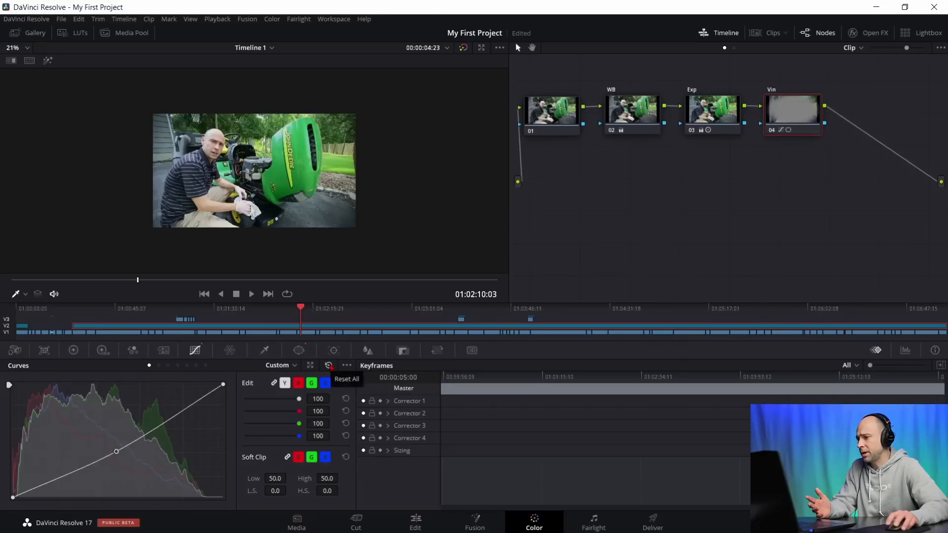
left_click(329, 366)
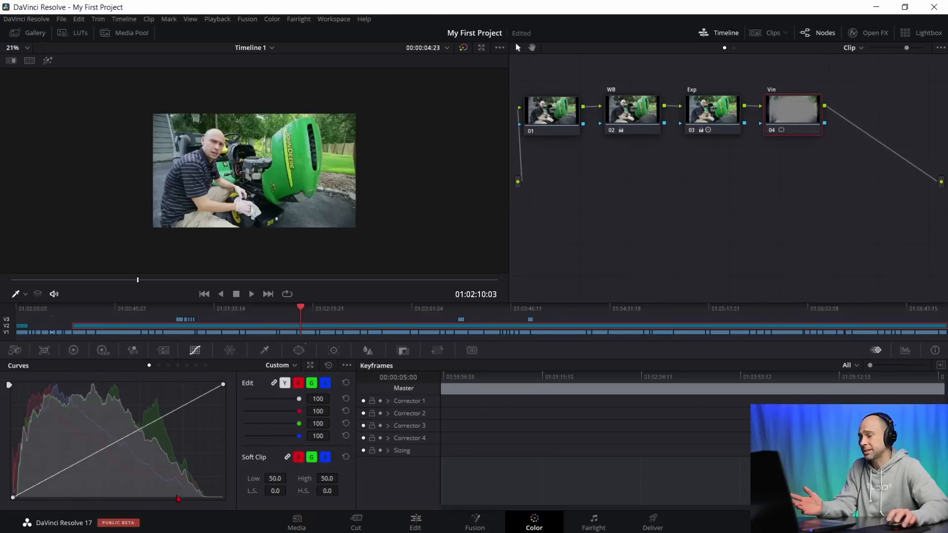
left_click_drag(110, 454, 112, 455)
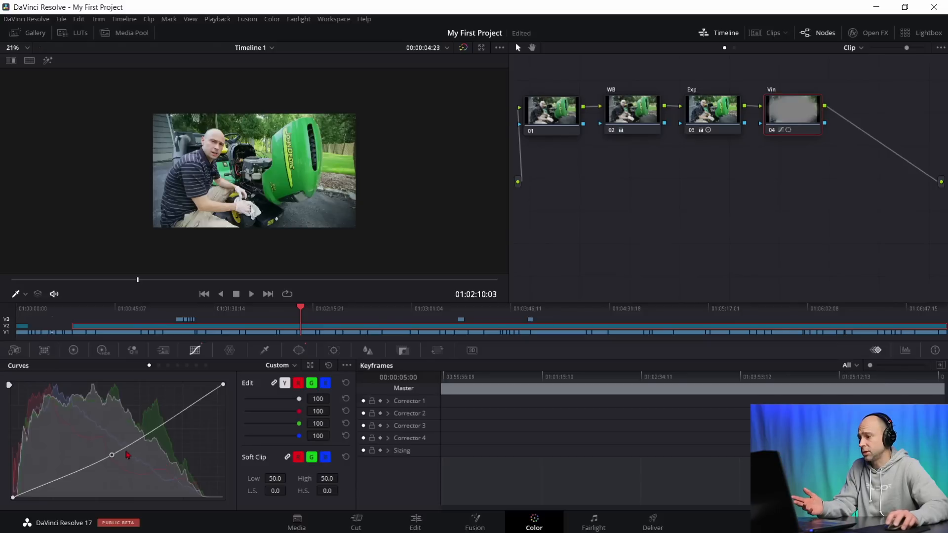
left_click_drag(114, 458, 113, 454)
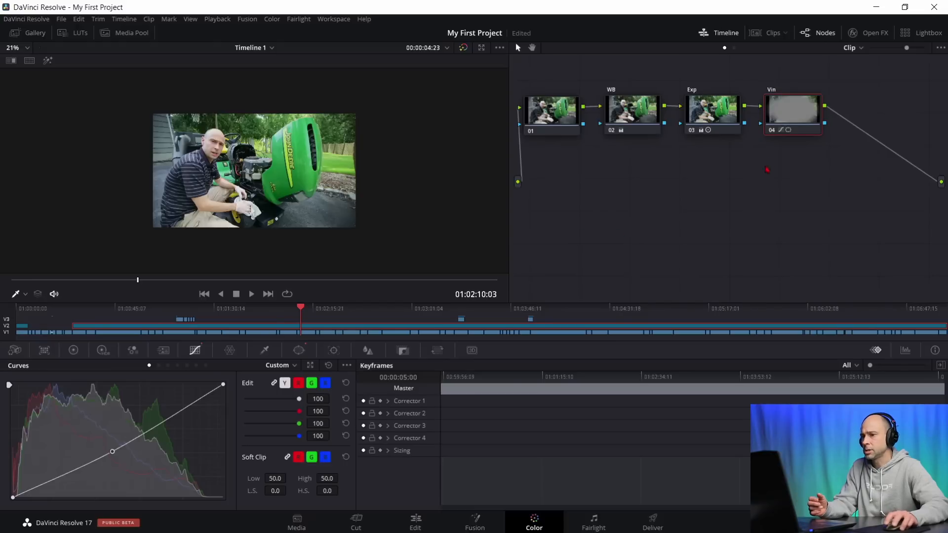
Step: Add a serial node after the Vin node and label it Sharp
key("alt+s")
right_click(786, 111)
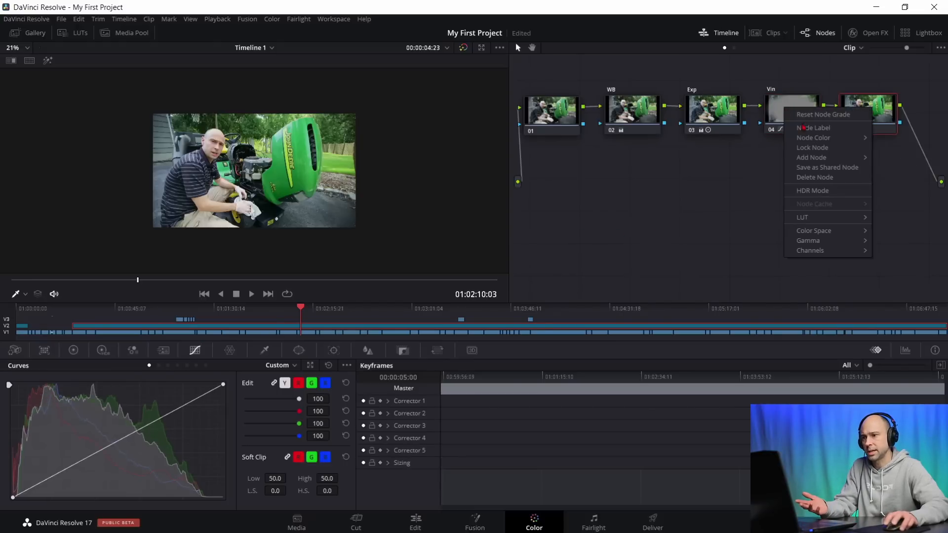
left_click(739, 190)
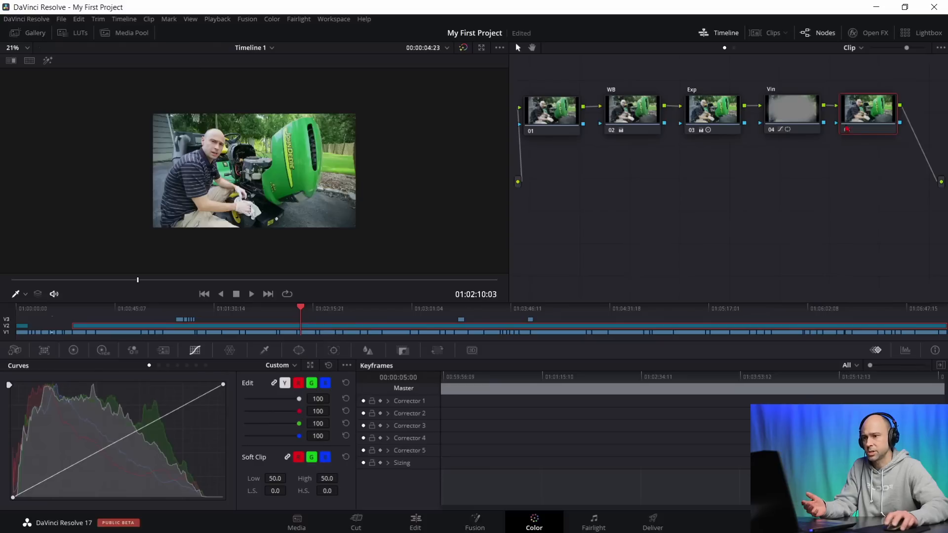
right_click(854, 110)
left_click(872, 125)
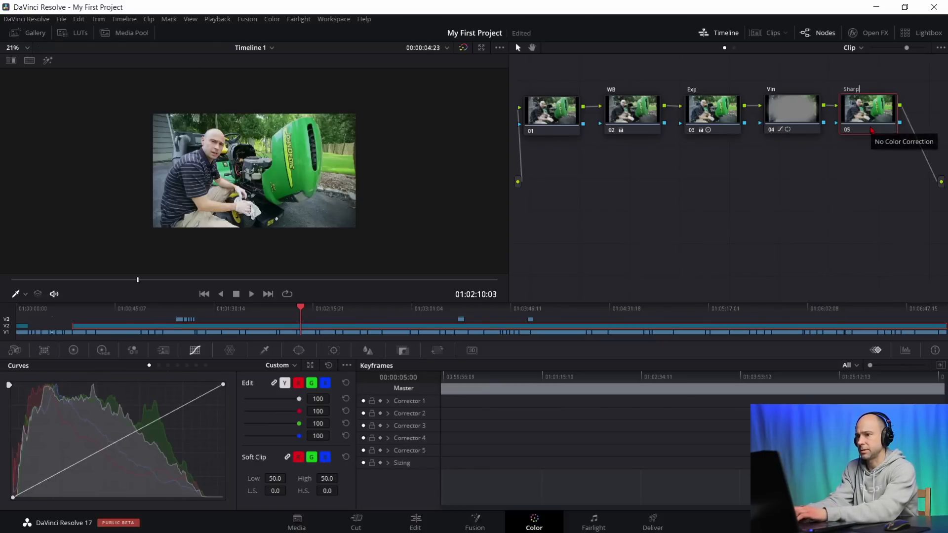
key("Return")
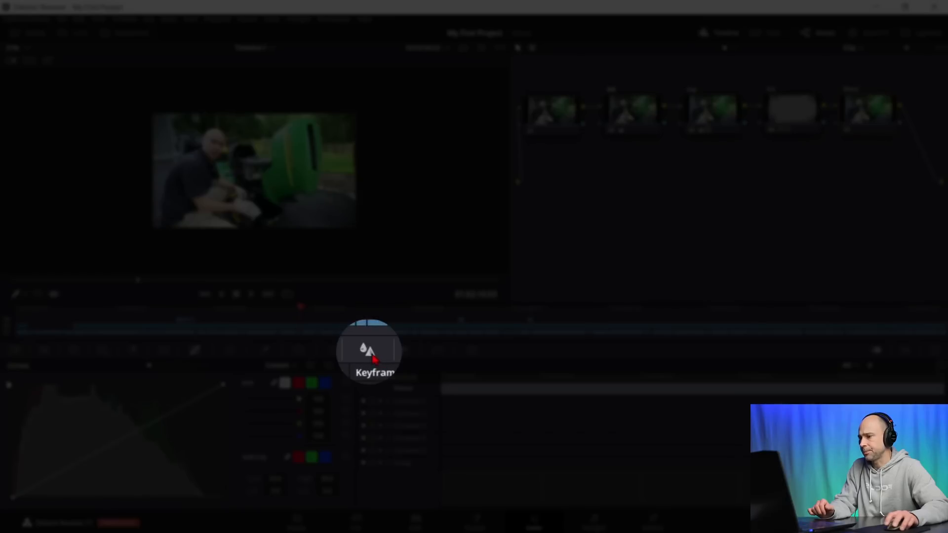
Step: Sharpen the picture on the Sharp node by setting the linked blur radius to 0.47
left_click(369, 351)
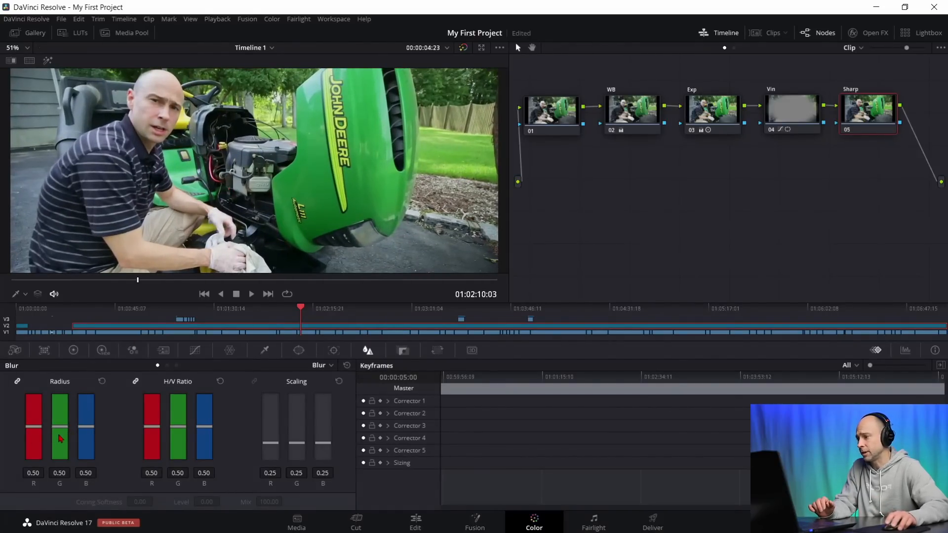
mouse_move(60, 438)
left_mouse_down()
mouse_move(59, 462)
mouse_move(61, 423)
left_mouse_up()
left_click(102, 383)
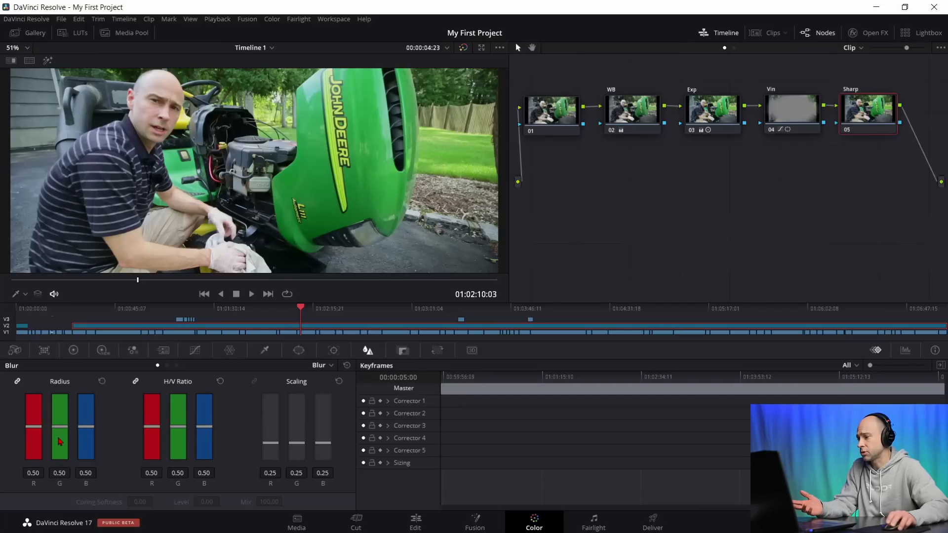
left_click_drag(59, 441, 60, 444)
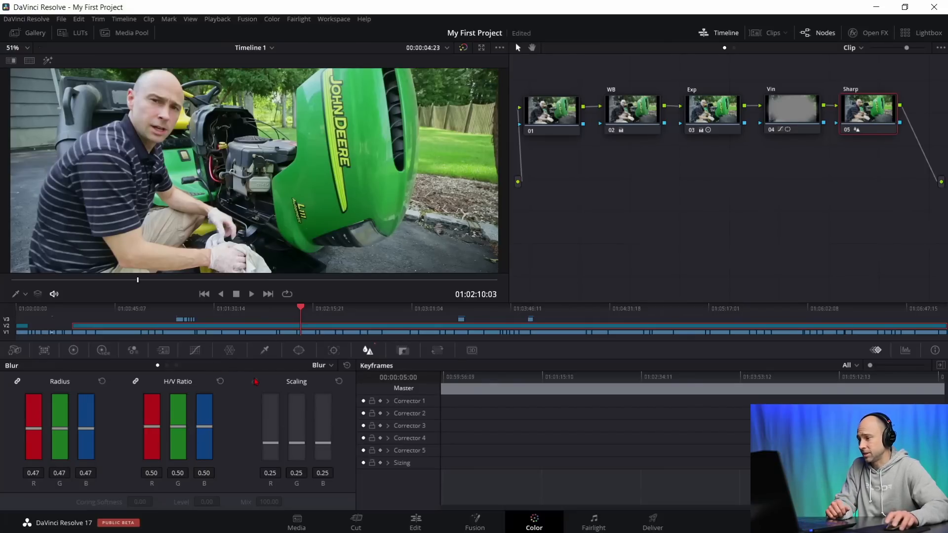
Step: Find the bright selfie shot at 01:01:26:22, select its V1 clip, and add a serial node after node 01
scroll(297, 207, "down", 4)
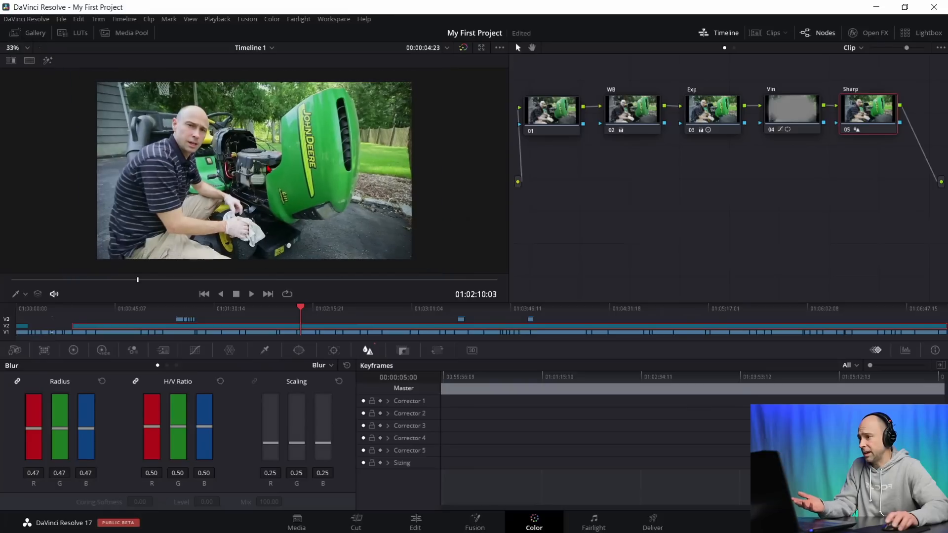
left_click_drag(313, 310, 398, 316)
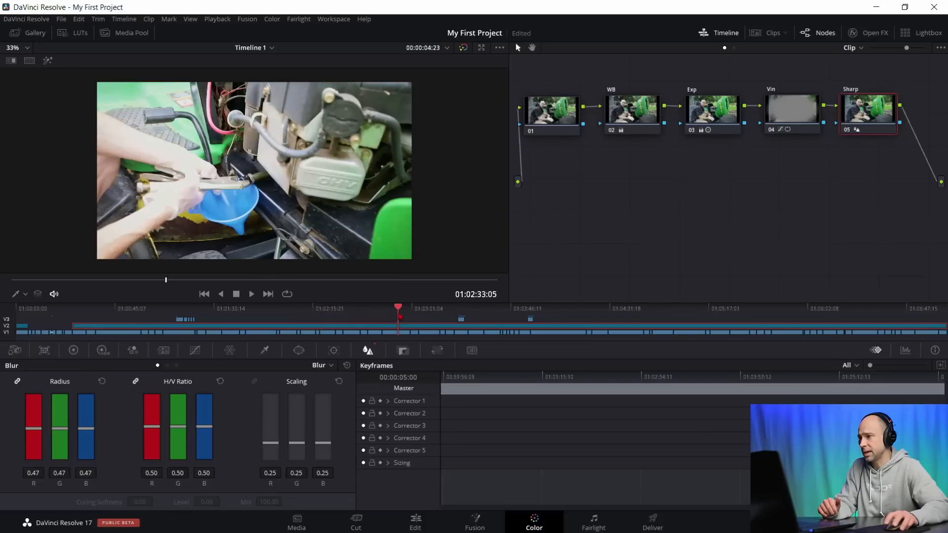
left_click(252, 310)
left_click(231, 310)
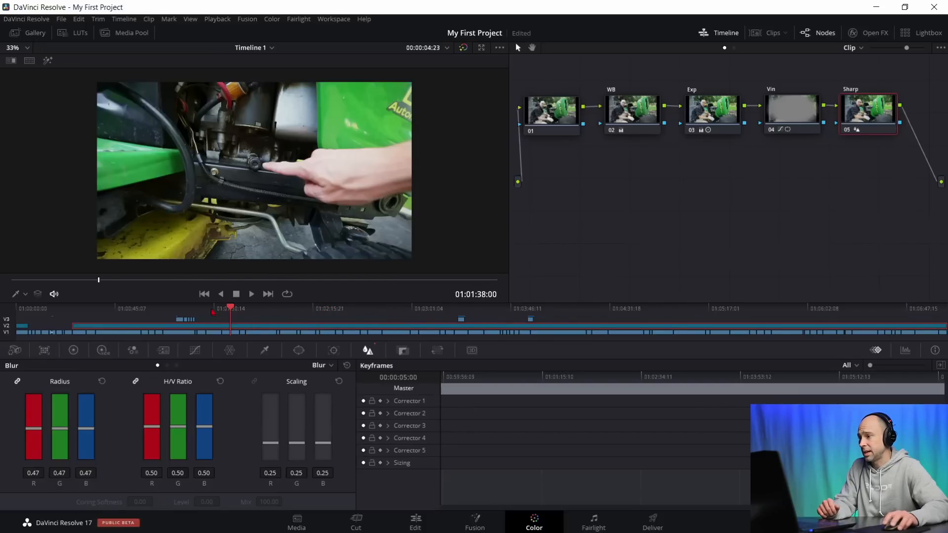
left_click(215, 310)
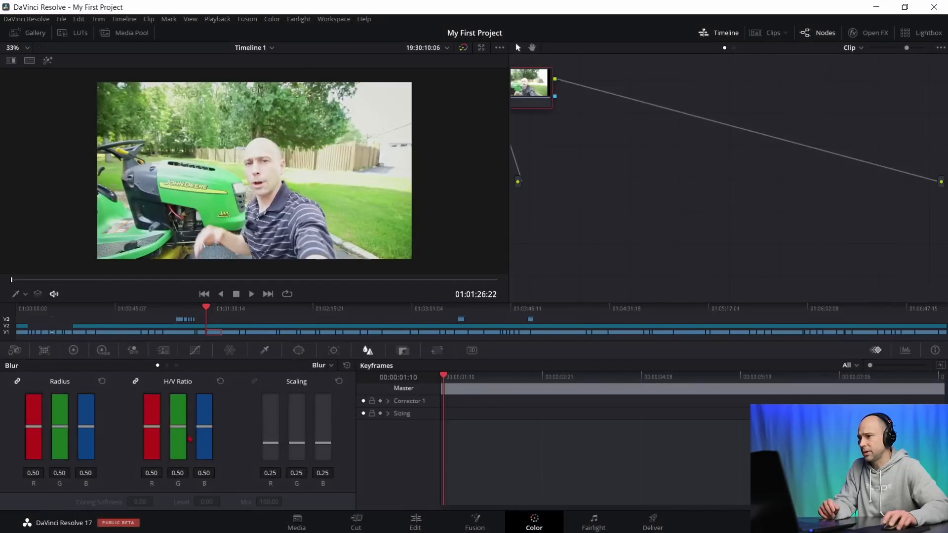
left_click_drag(536, 86, 609, 104)
key("alt+s")
Step: Show the primary color controls for node 02 and look through the other primaries modes, including Color Bars
left_click(73, 350)
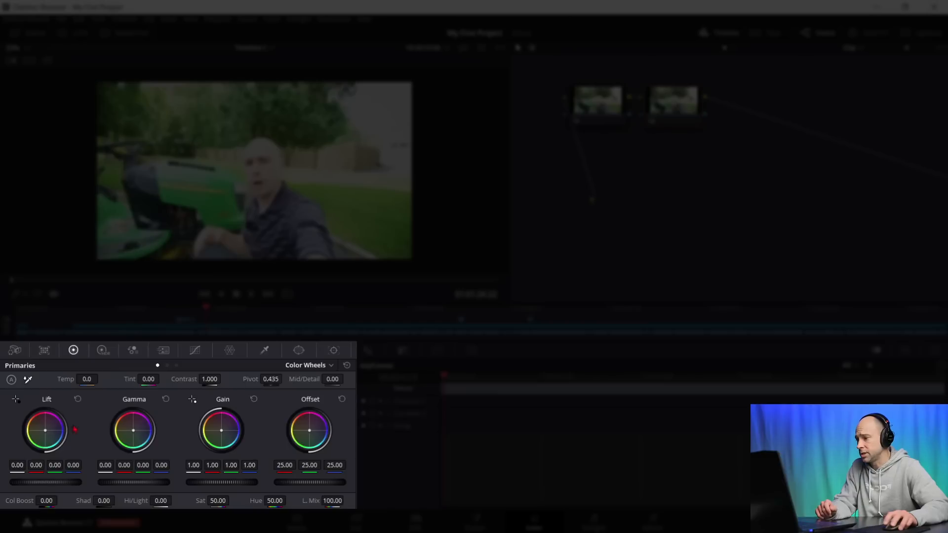
left_click(167, 366)
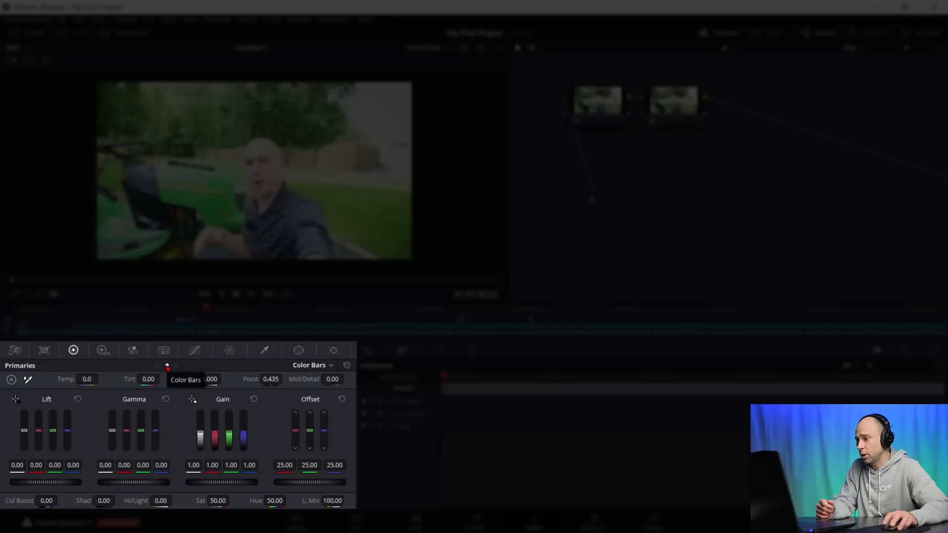
left_click(176, 366)
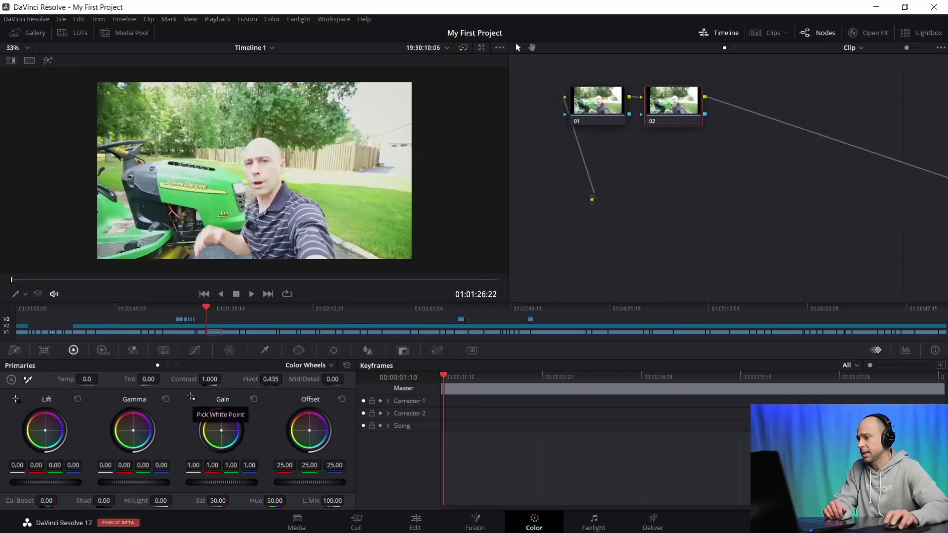
Step: Pick the white point from the pale house wall and the black point from the mower's dark engine area on node 02
left_click(185, 409)
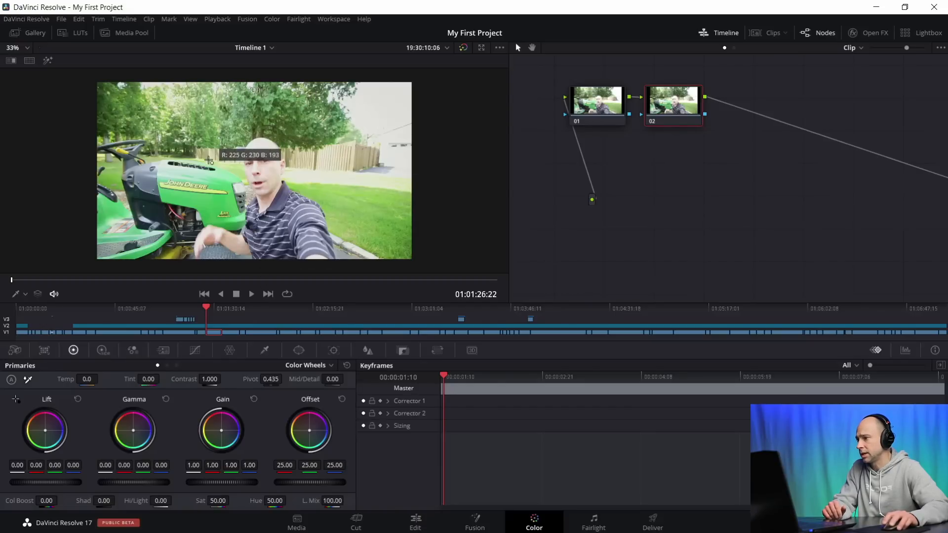
left_click(398, 134)
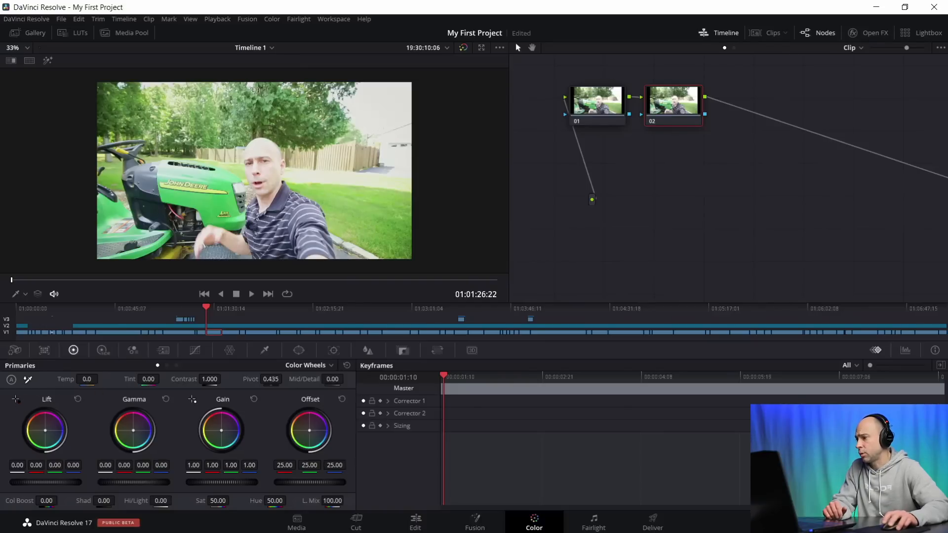
left_click(15, 400)
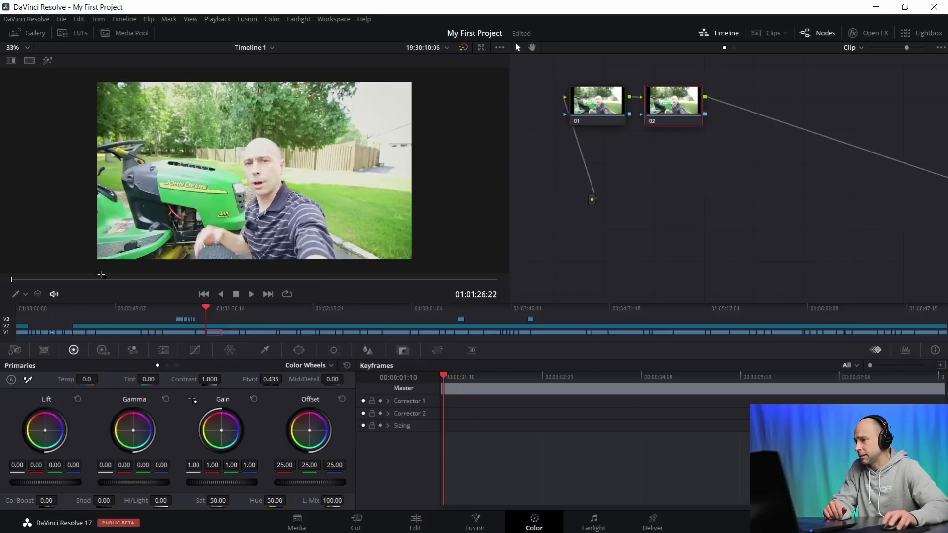
left_click(159, 219)
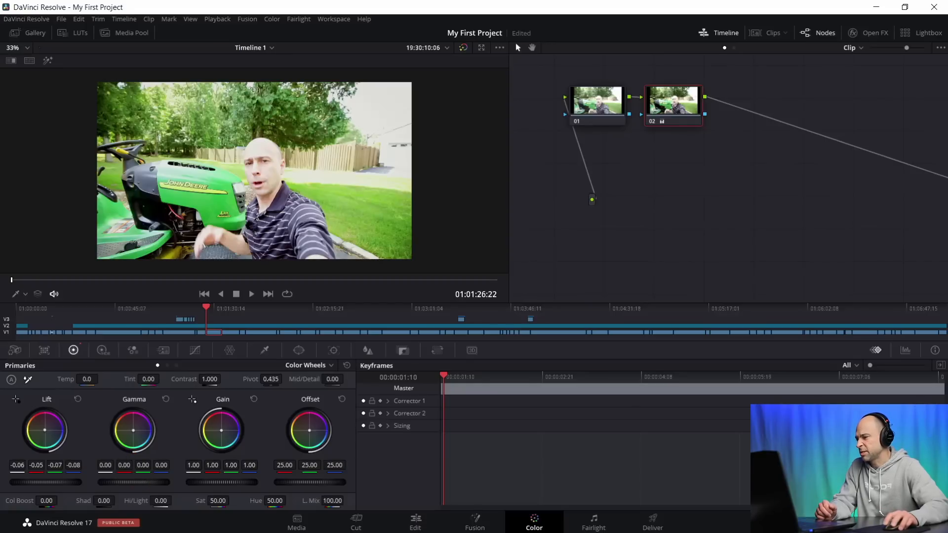
Step: Adjust node 02 of the selfie clip to Gamma -0.04, highlights -36.50, shadows 48.50 and Offset 22.45
left_click_drag(134, 482, 175, 500)
left_click_drag(175, 501, 179, 508)
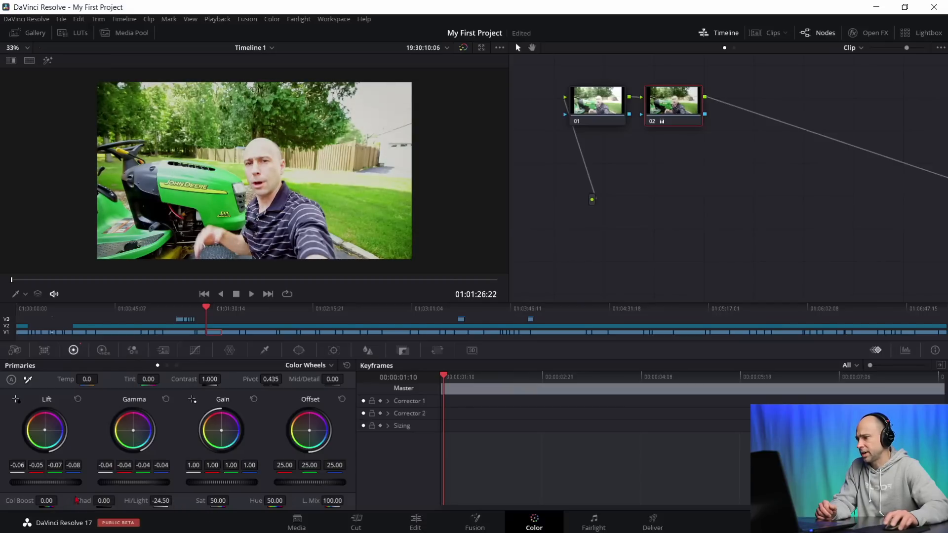
left_click_drag(103, 503, 161, 514)
mouse_move(227, 476)
left_mouse_down()
mouse_move(207, 483)
mouse_move(232, 483)
left_mouse_up()
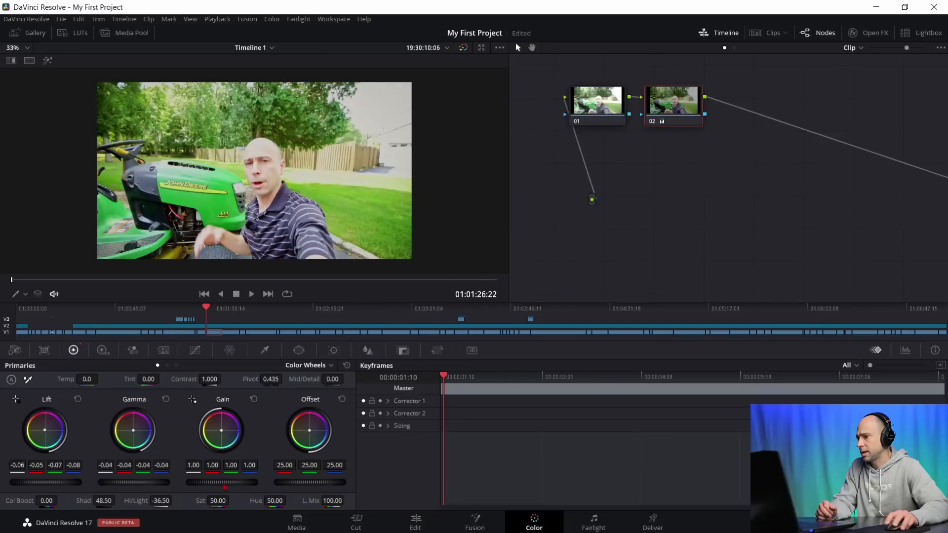
left_click_drag(309, 482, 294, 482)
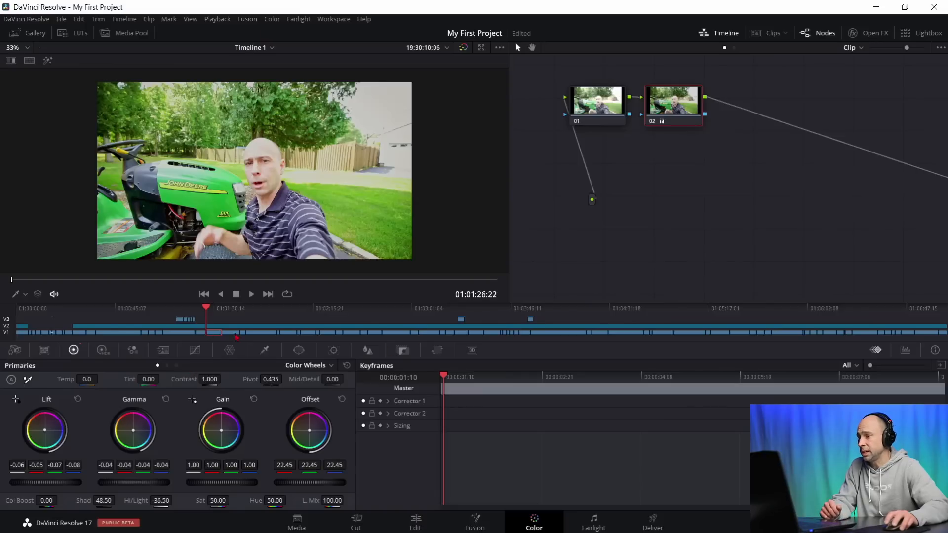
Step: Check the mower close-up that follows the selfie clip on V1, and reselect the long adjustment clip on V2
left_click(234, 333)
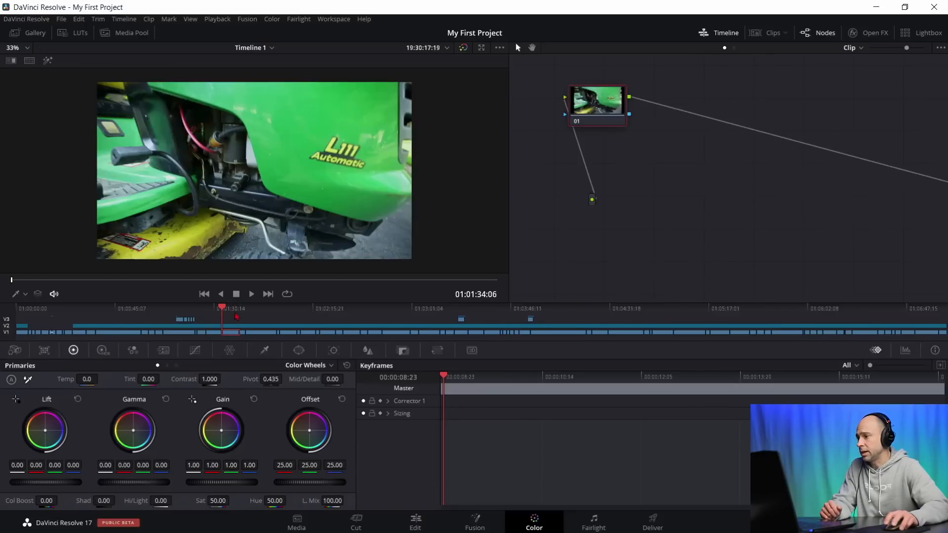
left_click(230, 308)
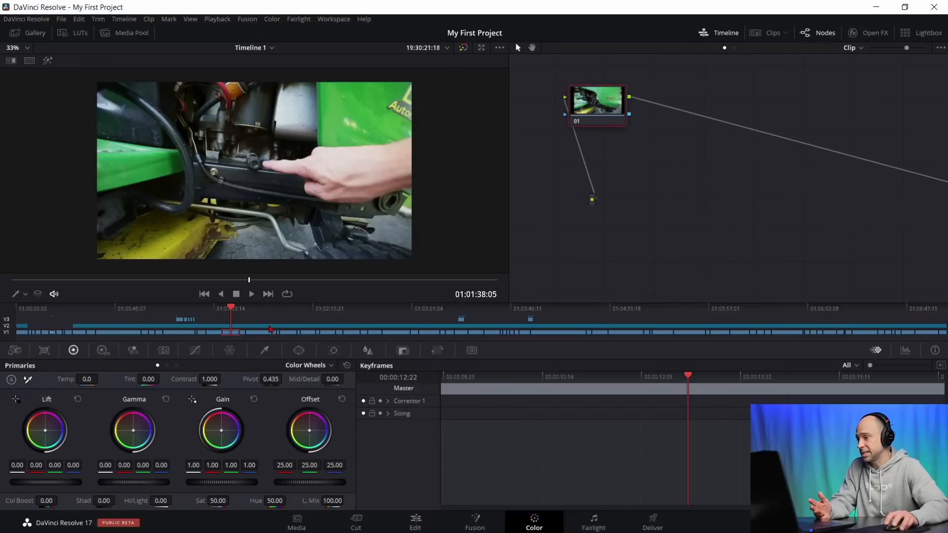
left_click(245, 330)
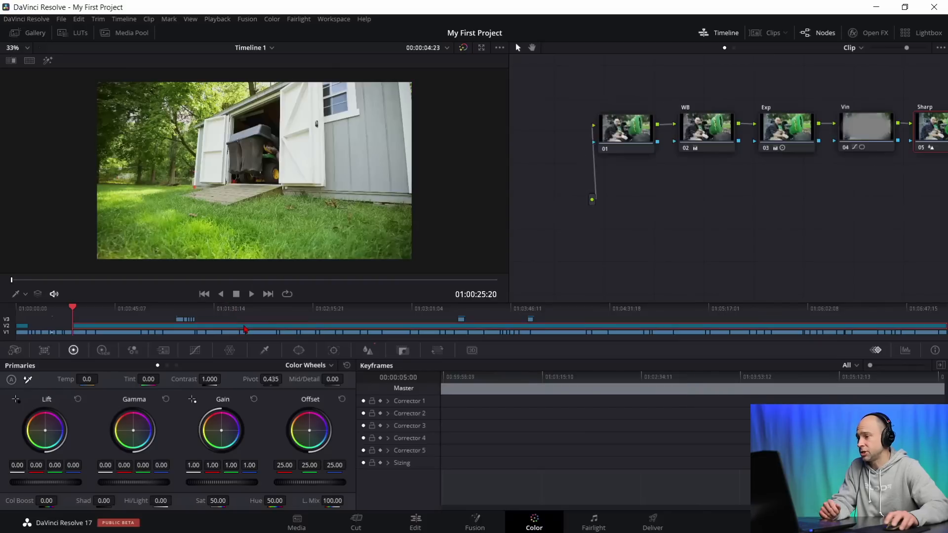
Step: Review the graded footage at points along the timeline up to 01:06:34:07, and check the V1 clip starting near 01:01:45
left_click(91, 309)
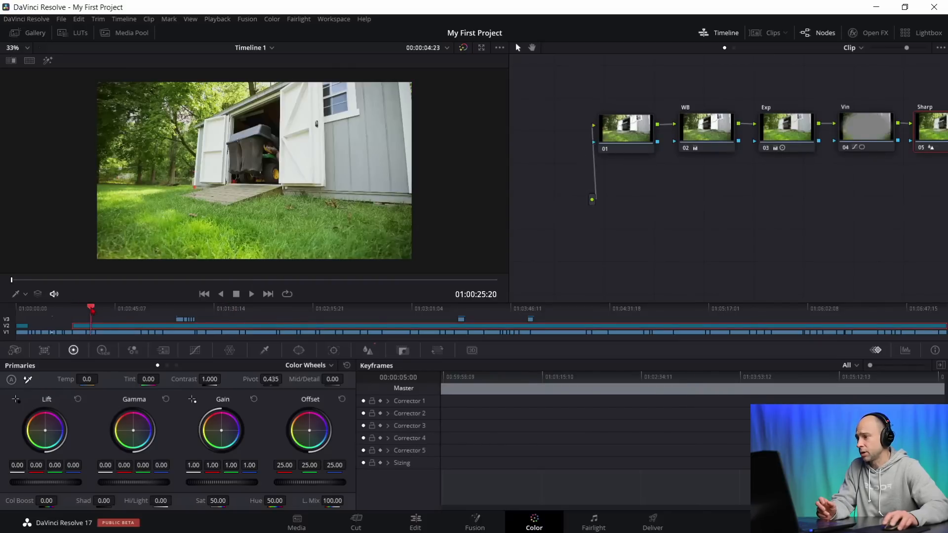
left_click(89, 308)
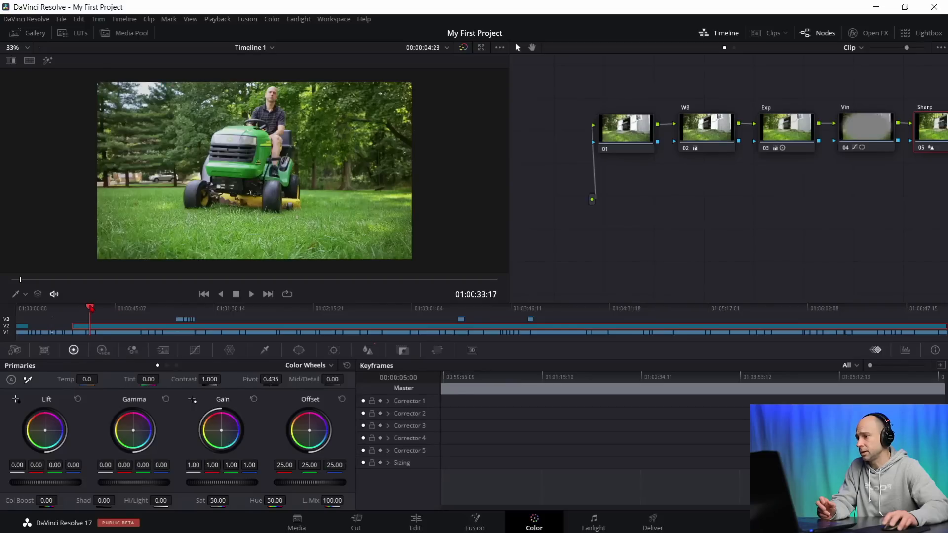
left_click(118, 310)
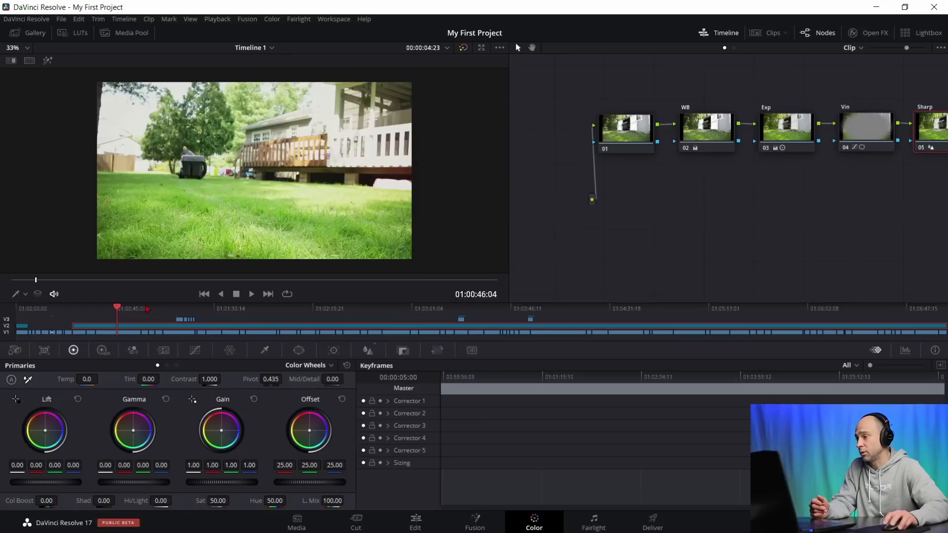
left_click(148, 309)
left_click(161, 309)
left_click(421, 310)
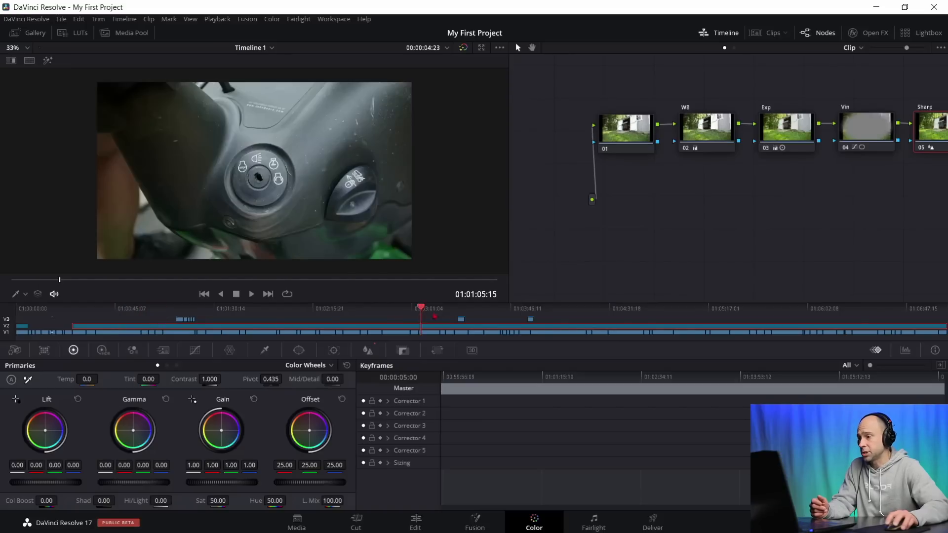
left_click(474, 310)
left_click(502, 316)
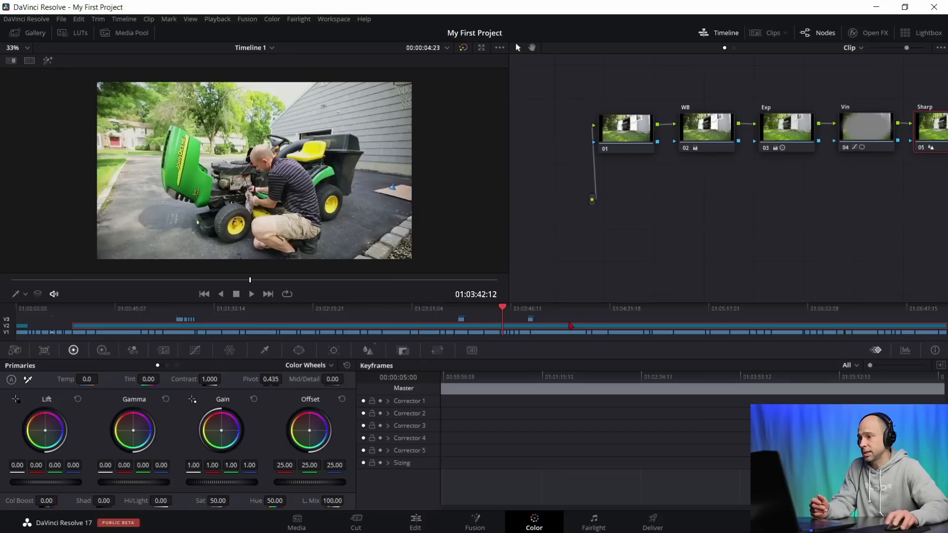
left_click(573, 312)
left_click(617, 310)
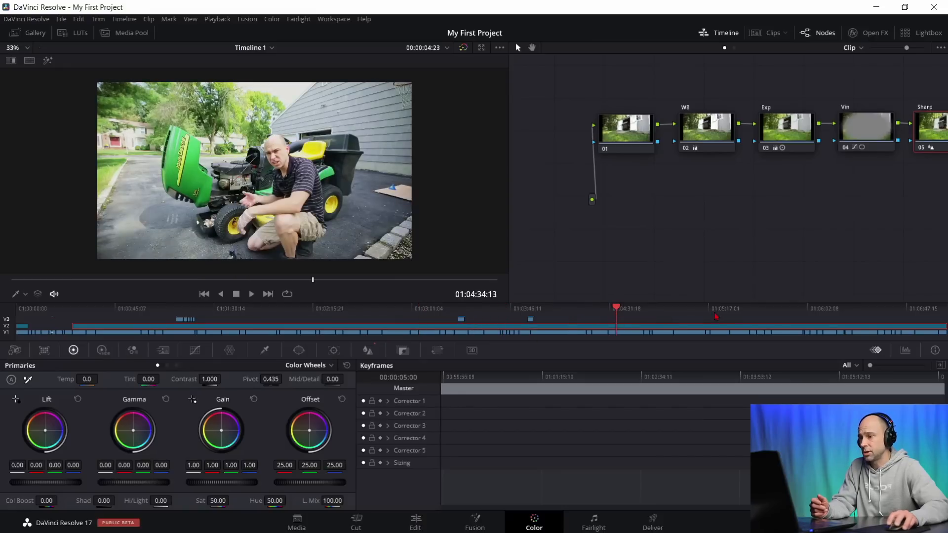
left_click(716, 315)
left_click(765, 316)
left_click(802, 315)
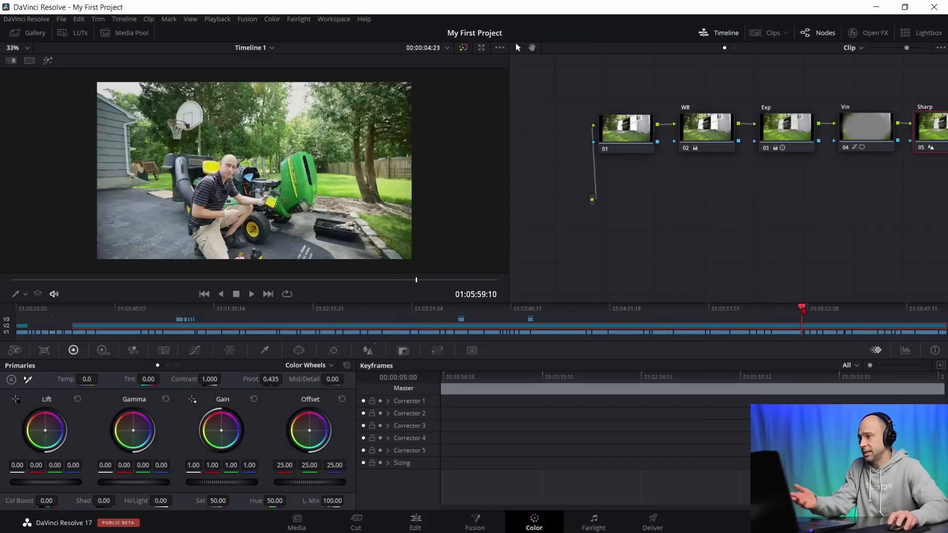
left_click(879, 312)
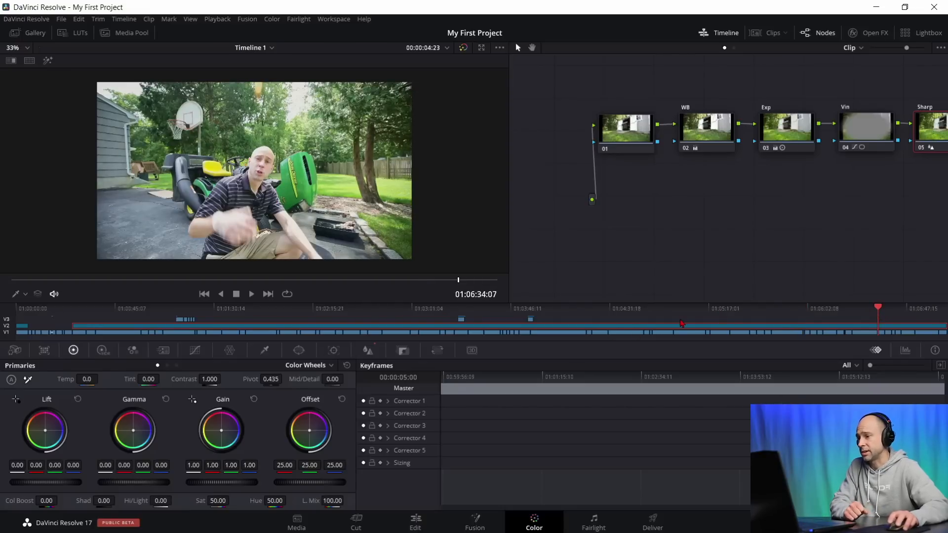
left_click(259, 332)
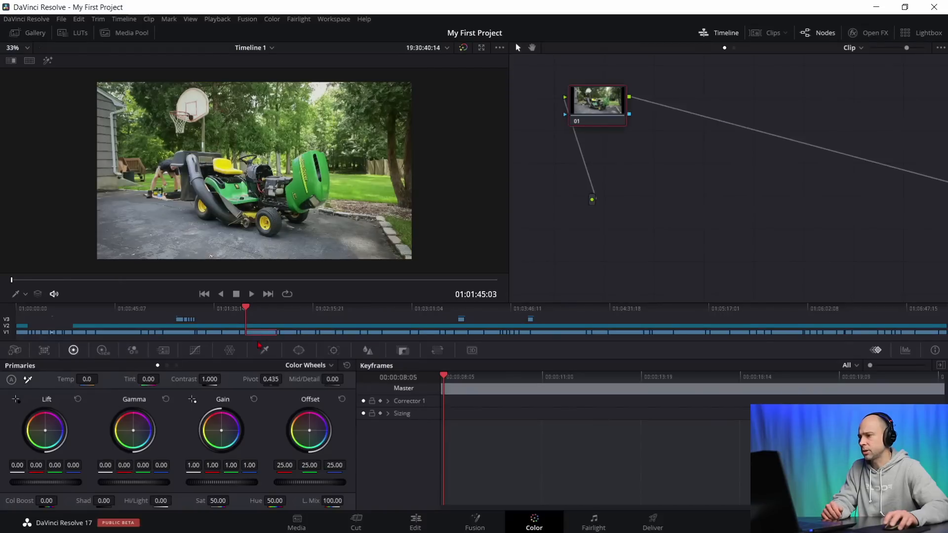
left_click_drag(246, 308, 255, 309)
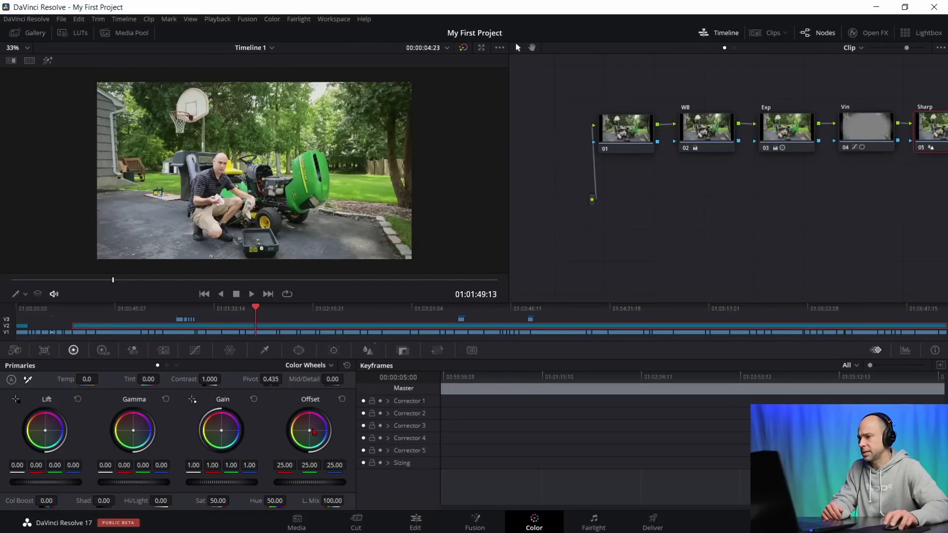
Step: Warm clip 14 by shifting its Lift to red 0.10, green -0.02 and blue -0.10, and move its node fully into view
left_click_drag(310, 433, 311, 429)
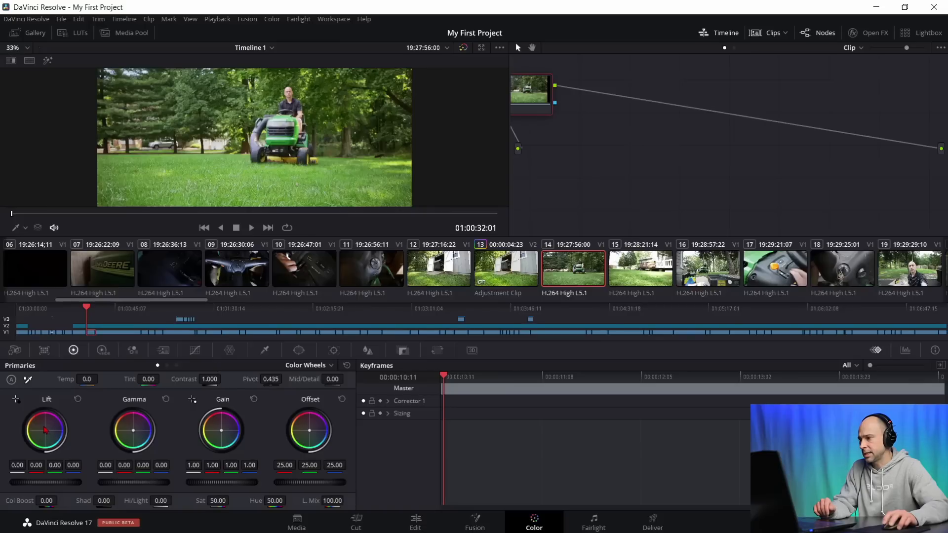
left_click_drag(45, 431, 44, 432)
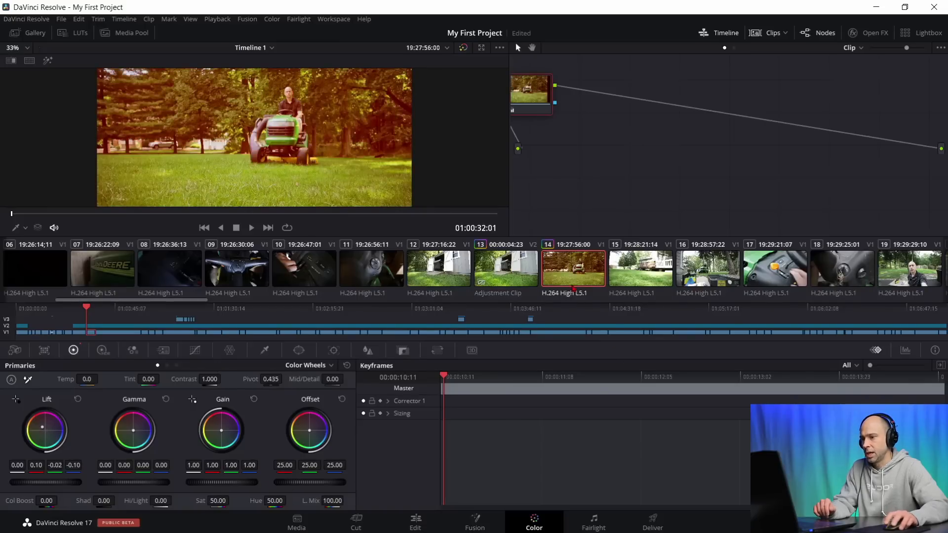
left_click_drag(533, 93, 597, 105)
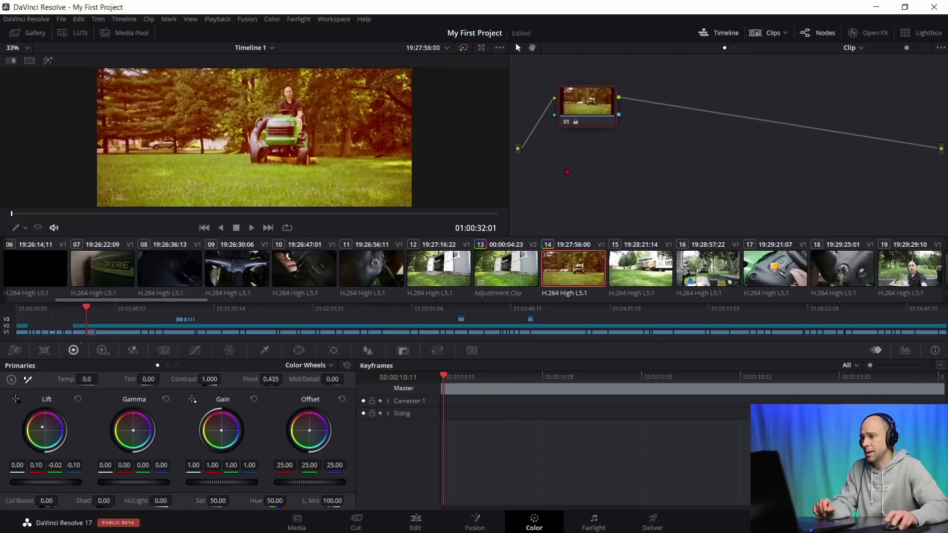
Step: Copy the warm grade from clip 14 onto clip 12 and undo the copy
left_click(438, 266)
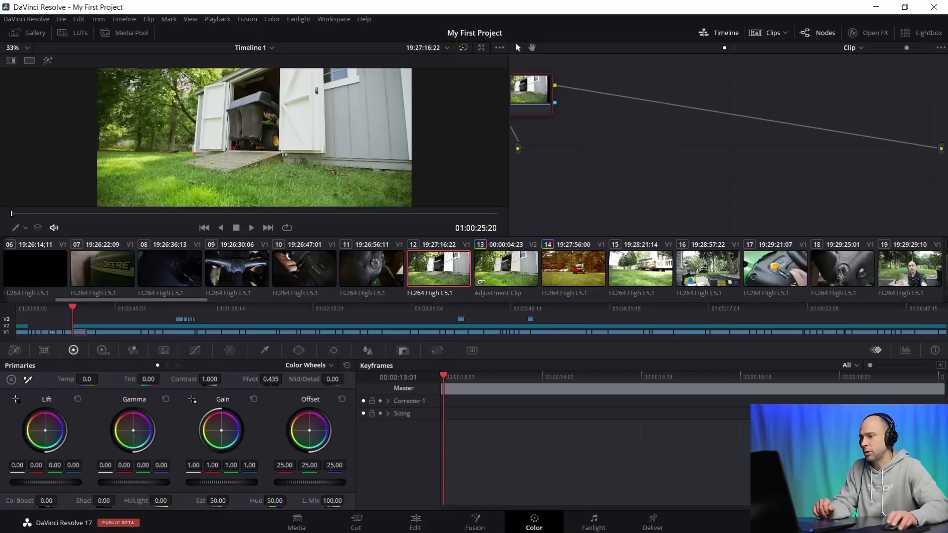
middle_click(572, 273)
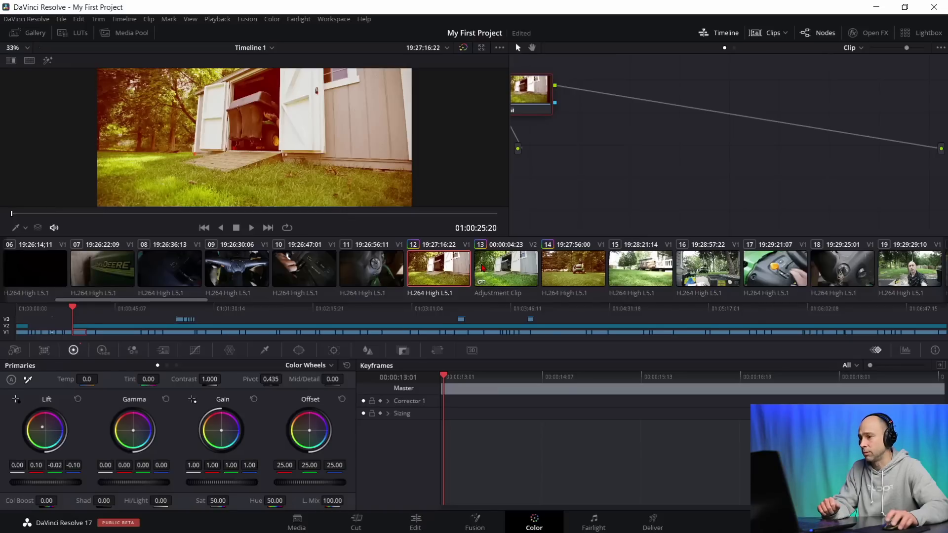
key("ctrl+z")
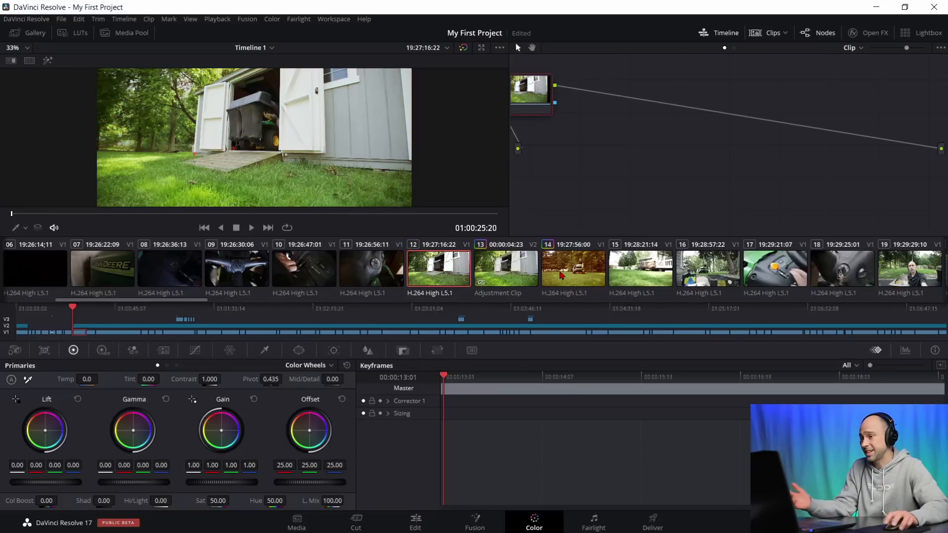
Step: Append the warm grade of clip 14 to the range of clips 14 through 19
left_click(563, 275)
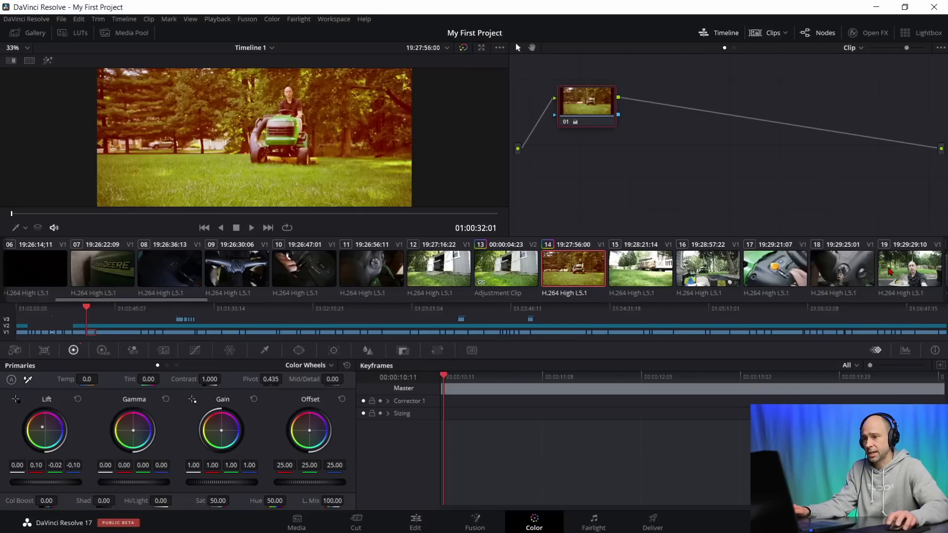
left_click(910, 269, "shift")
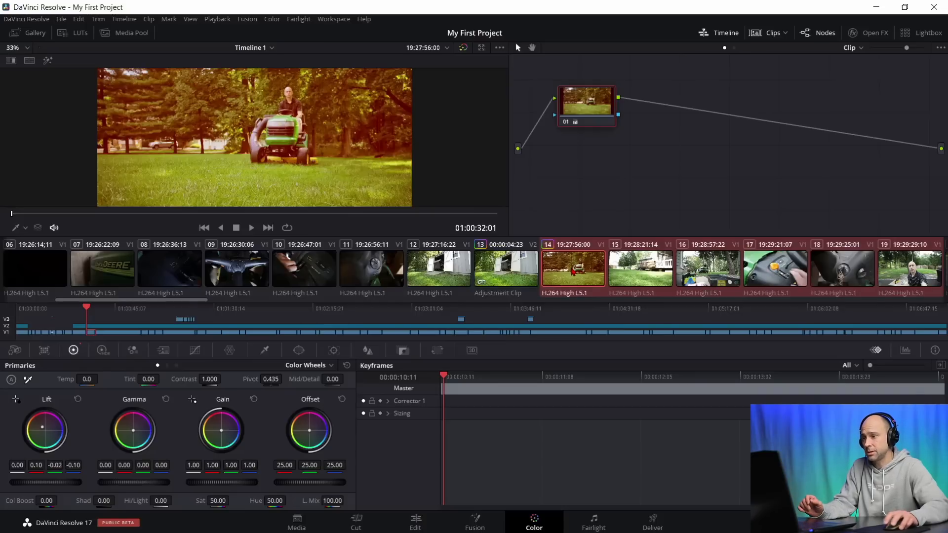
right_click(573, 272)
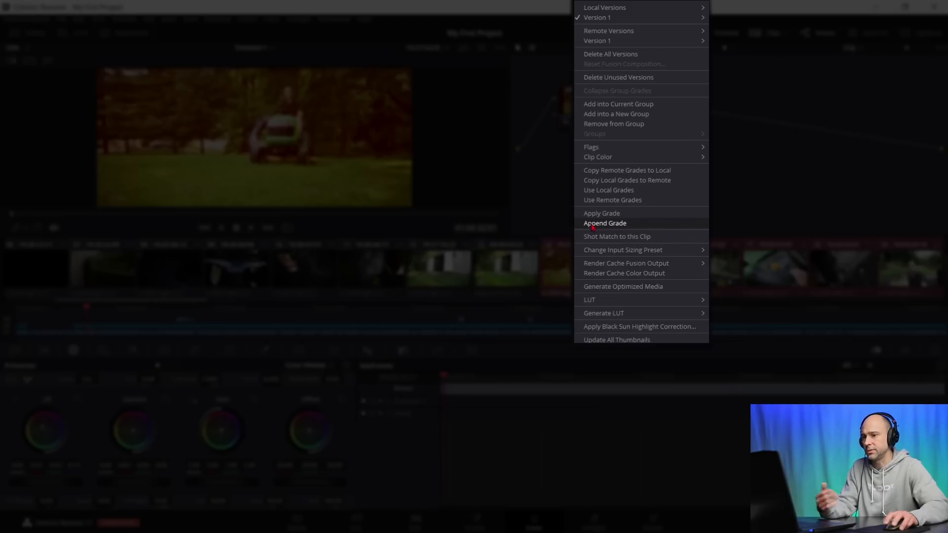
left_click(593, 224)
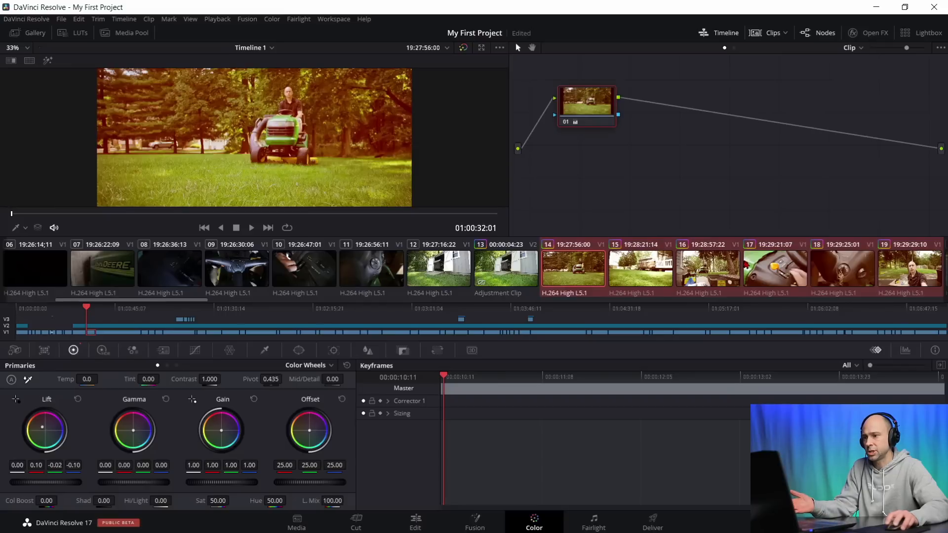
Step: Check clips 15 and 16 with the appended grade and undo the warm grade on the clips
left_click(659, 269)
left_click(706, 272)
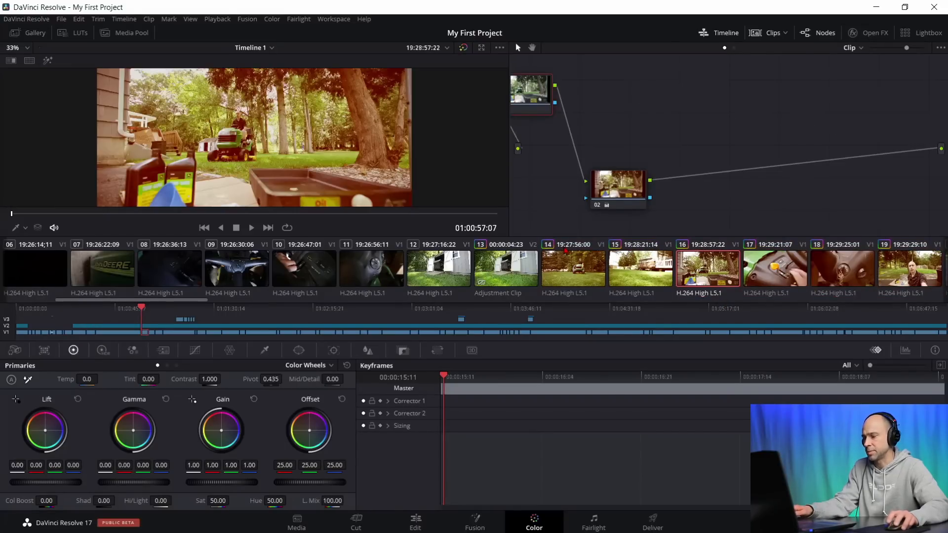
key("ctrl+z")
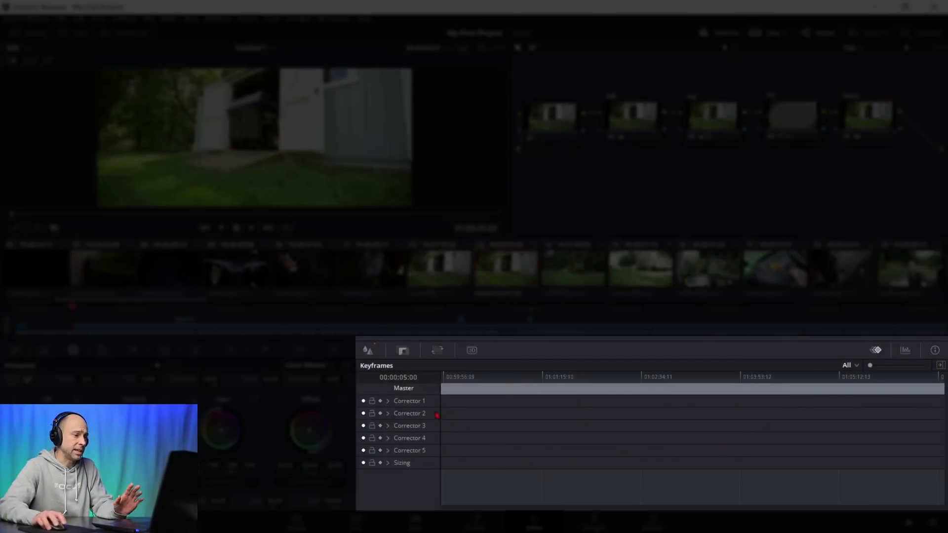
Step: Expand Corrector 1 in the keyframe editor for the adjustment clip and look through its keyframeable parameters
left_click(388, 401)
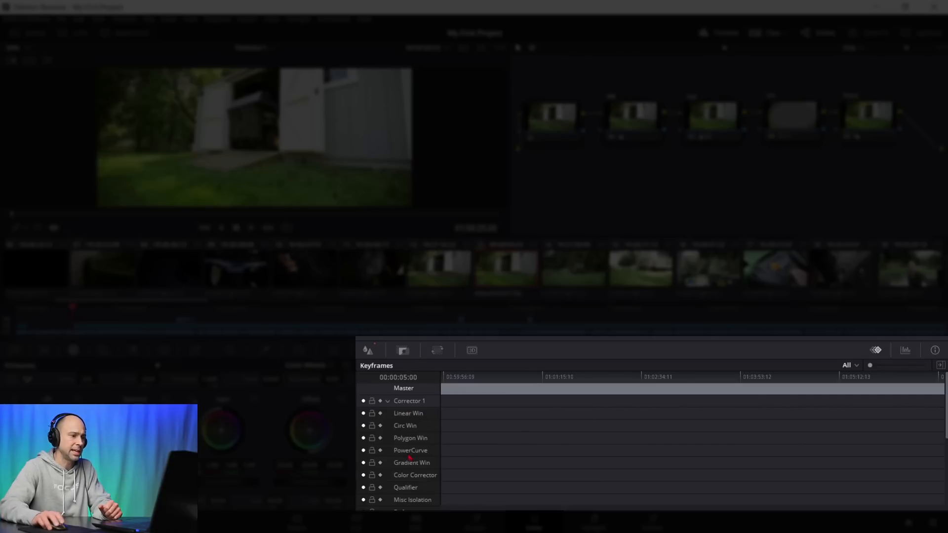
scroll(418, 459, "down", 5)
scroll(403, 490, "up", 4)
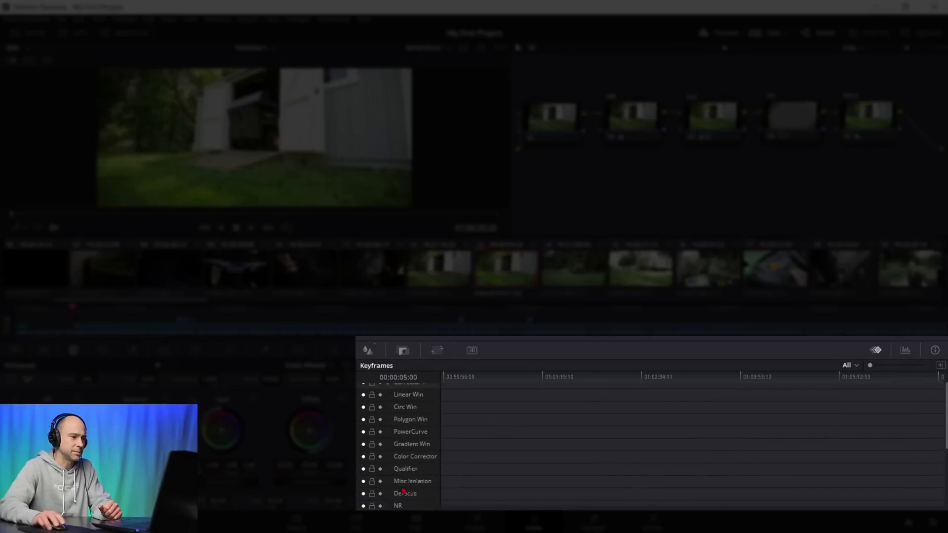
scroll(403, 490, "up", 2)
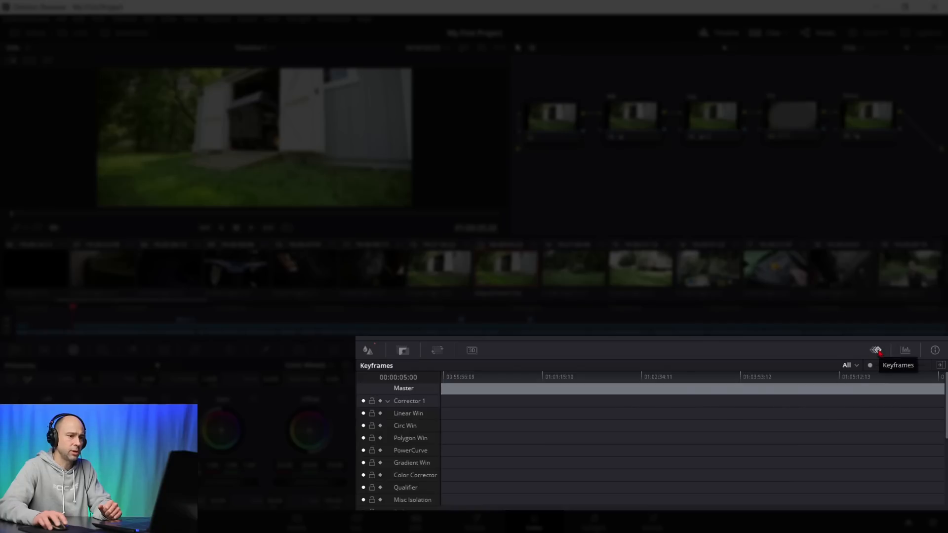
Step: Show the Parade scope, look at the other scope types and the separate four-scope display, and close that display
left_click(906, 351)
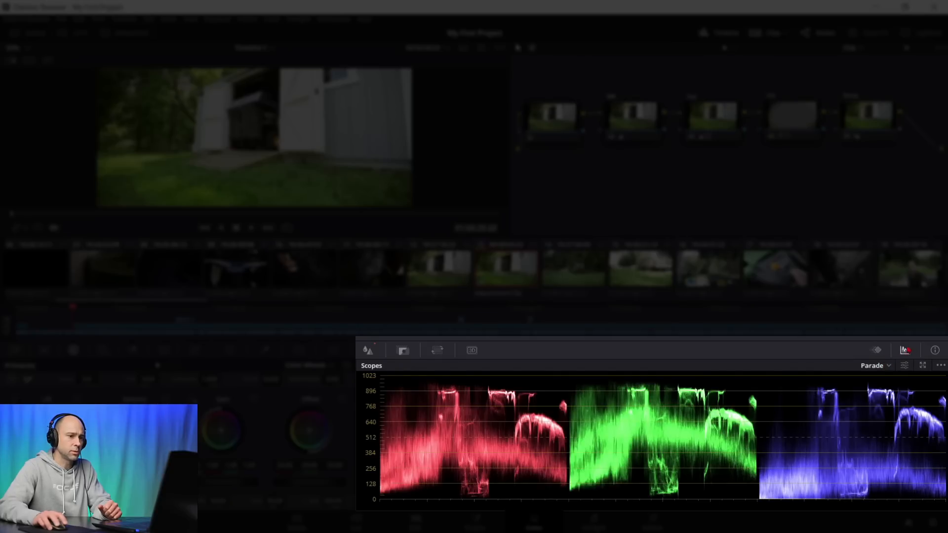
left_click(889, 367)
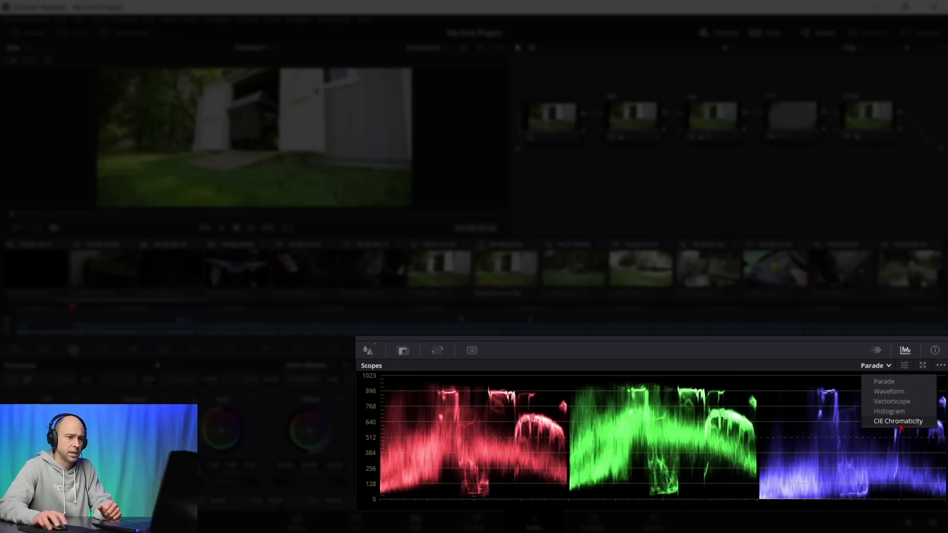
left_click(912, 365)
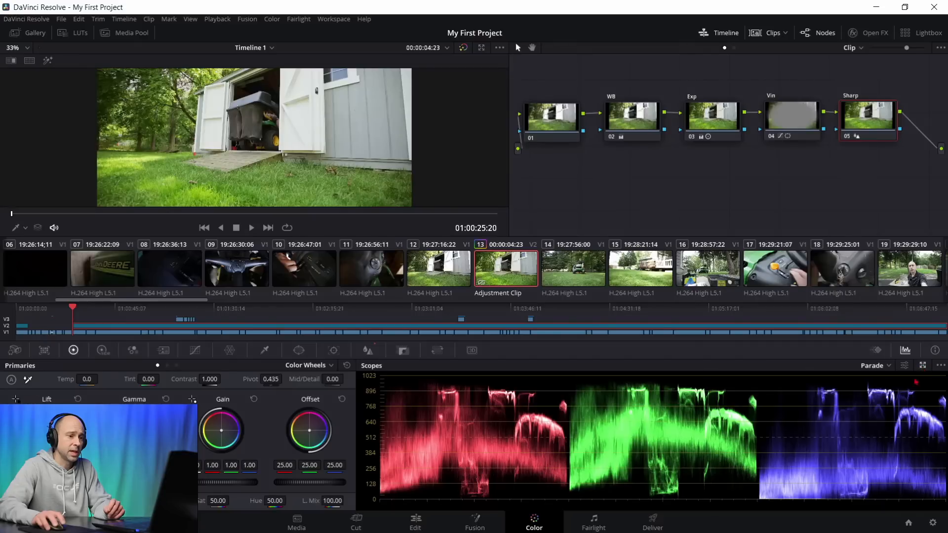
left_click(923, 366)
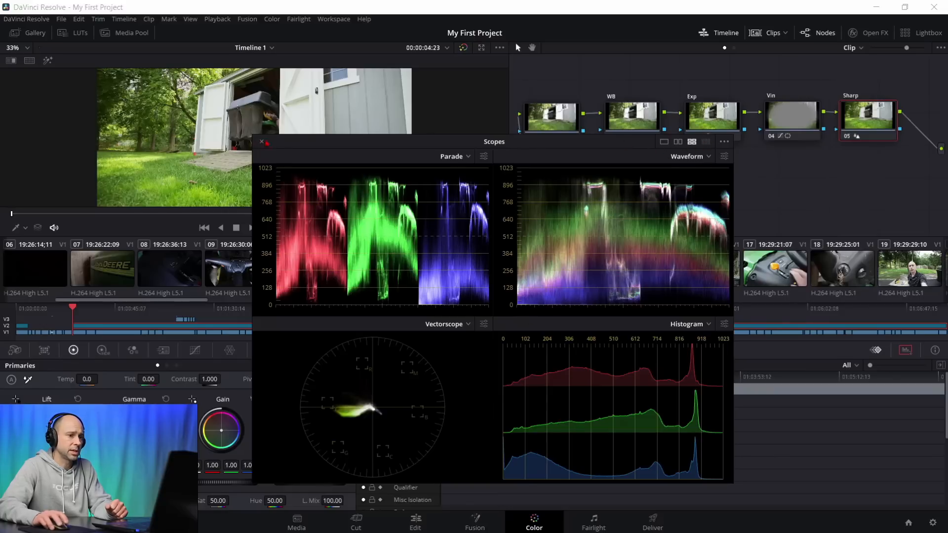
left_click(262, 142)
Step: View the clip and system information and return to the keyframe editor
left_click(936, 352)
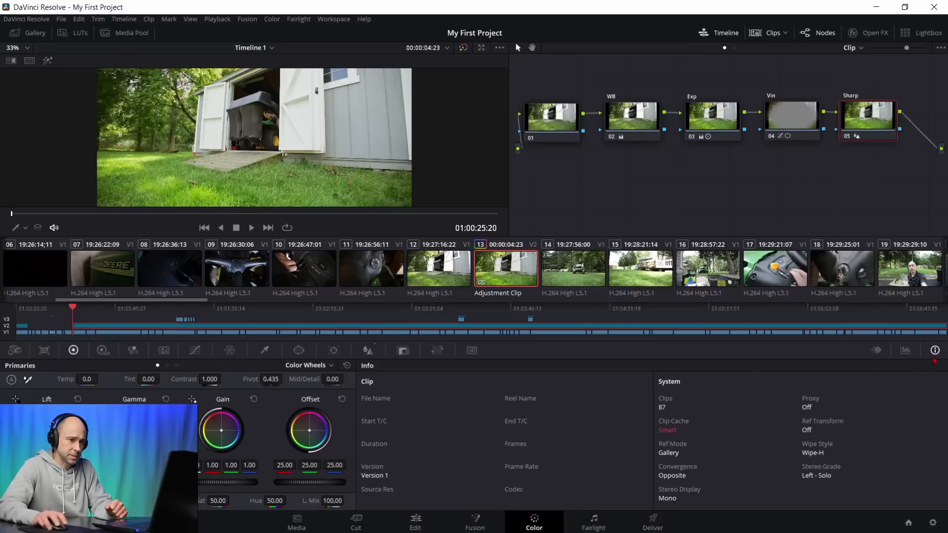
left_click(876, 350)
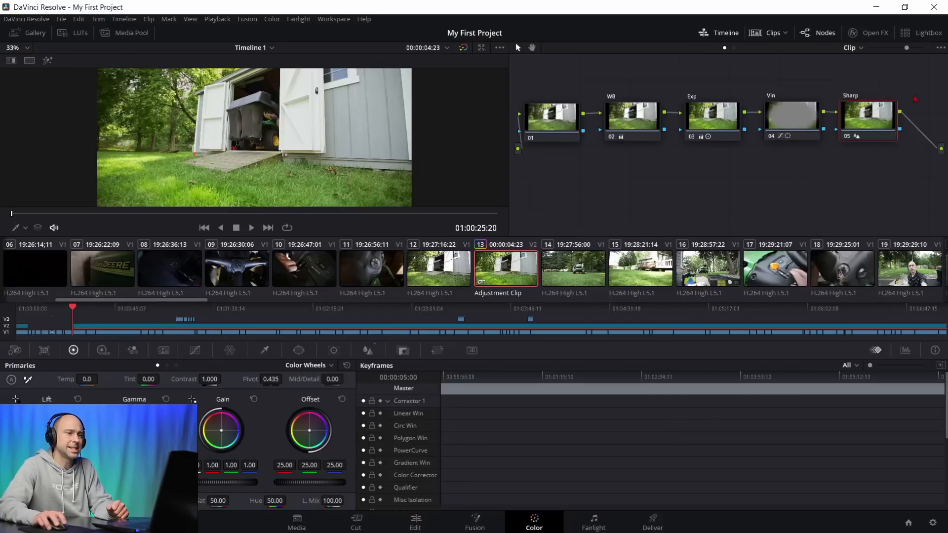
Step: Open the Open FX library and look through the Resolve FX effects from Blur to Light
left_click(870, 33)
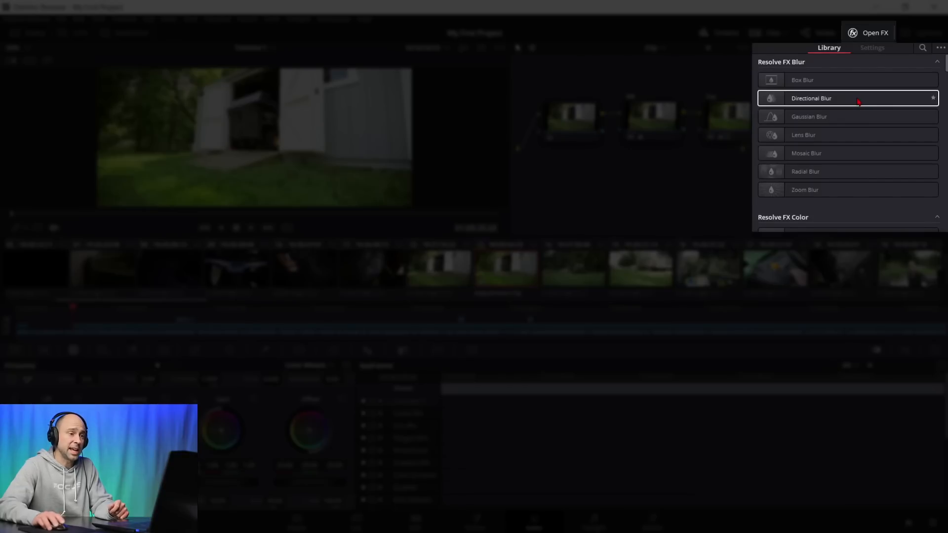
scroll(859, 101, "down", 3)
scroll(859, 101, "down", 9)
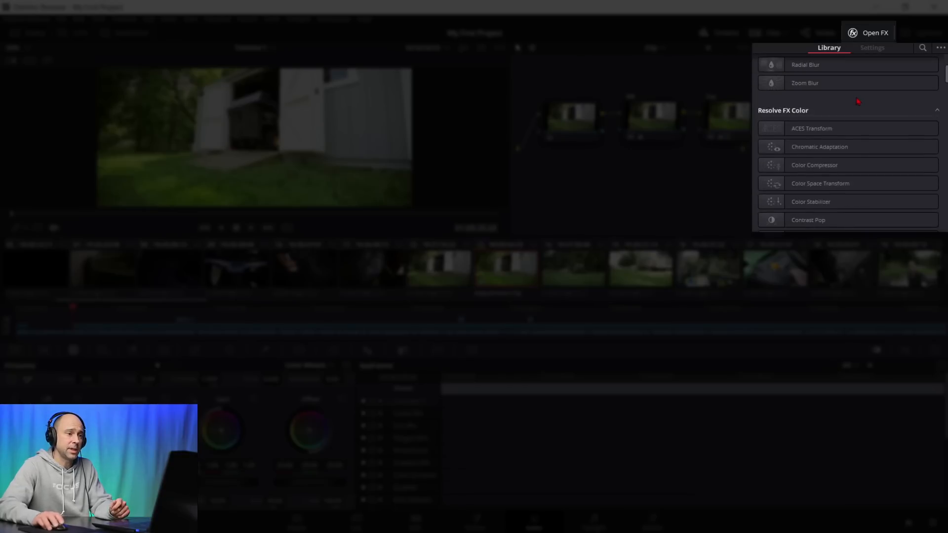
scroll(896, 160, "down", 3)
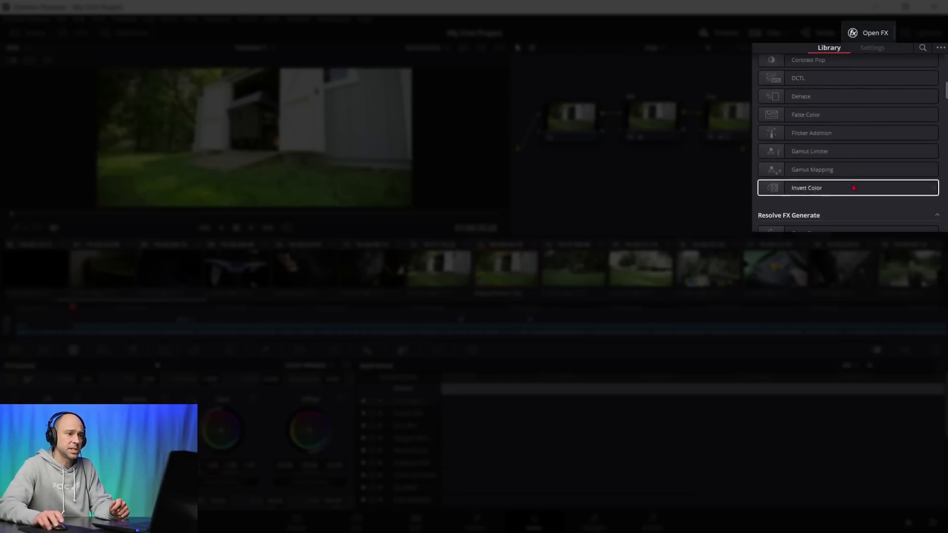
scroll(830, 150, "down", 8)
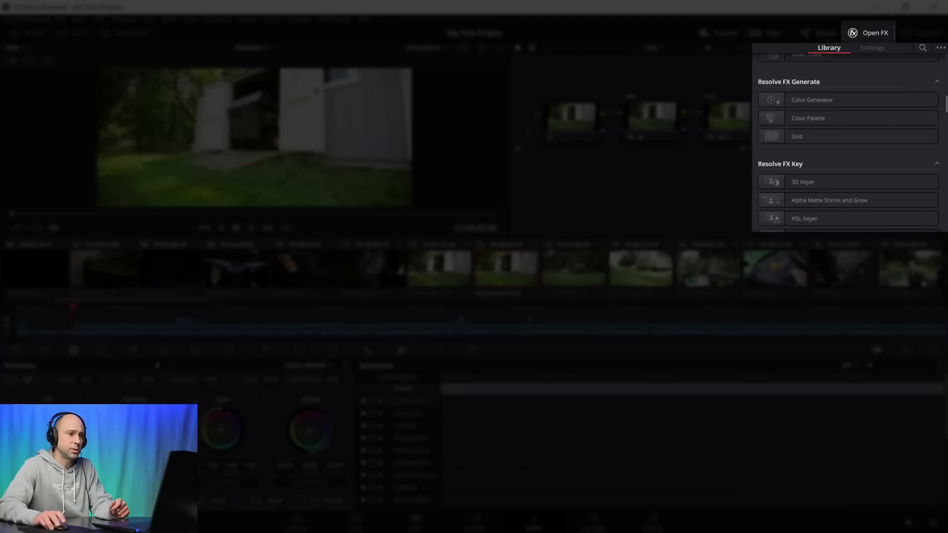
scroll(825, 184, "down", 6)
scroll(825, 183, "down", 9)
scroll(829, 182, "up", 6)
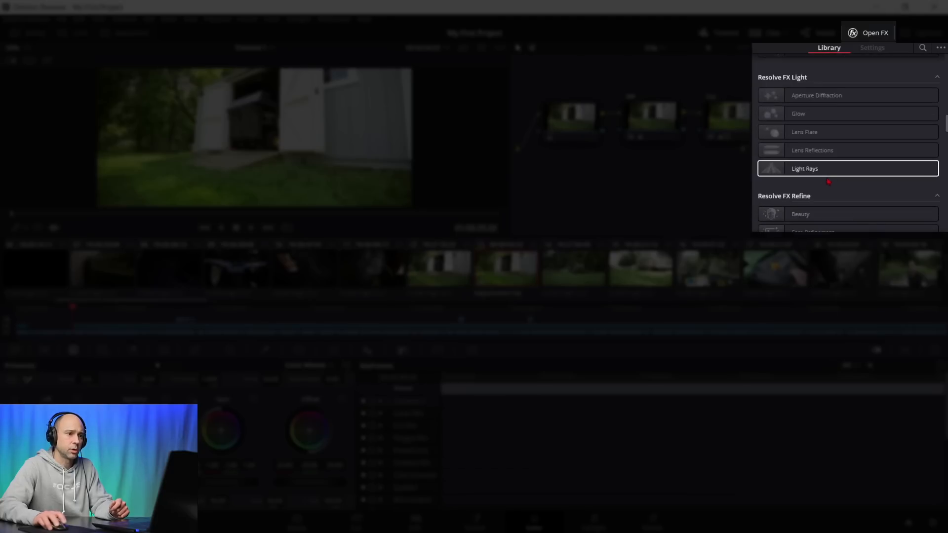
Step: Apply the Light Rays effect to node 01, look at its settings, and undo it
left_click_drag(833, 169, 581, 122)
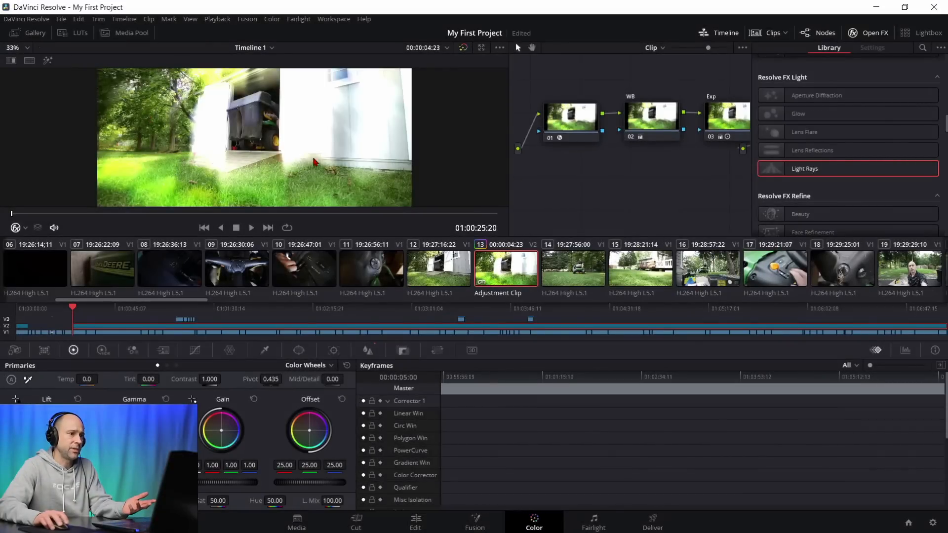
left_click(560, 133)
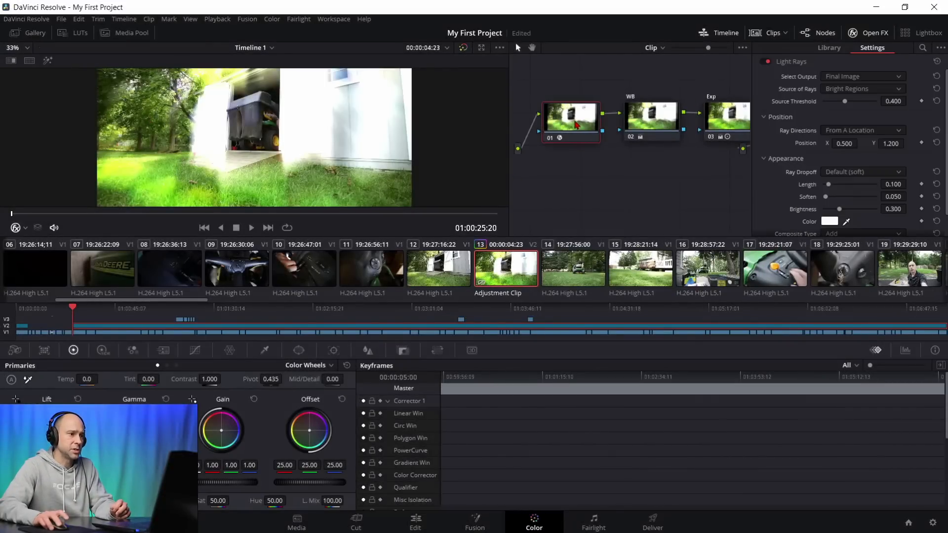
scroll(831, 192, "down", 1)
scroll(832, 196, "up", 1)
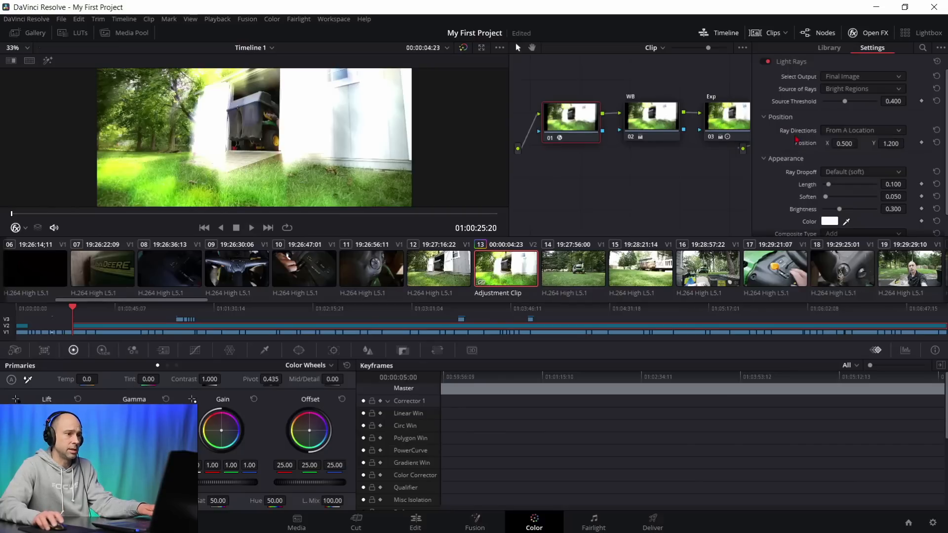
key("ctrl+z")
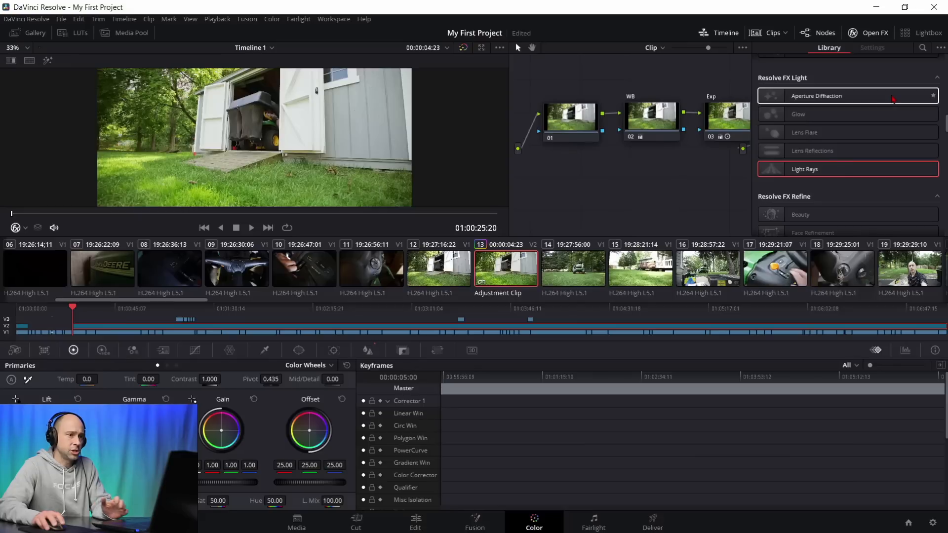
Step: Look back through the Open FX library up to the Resolve FX Blur group
scroll(816, 181, "up", 10)
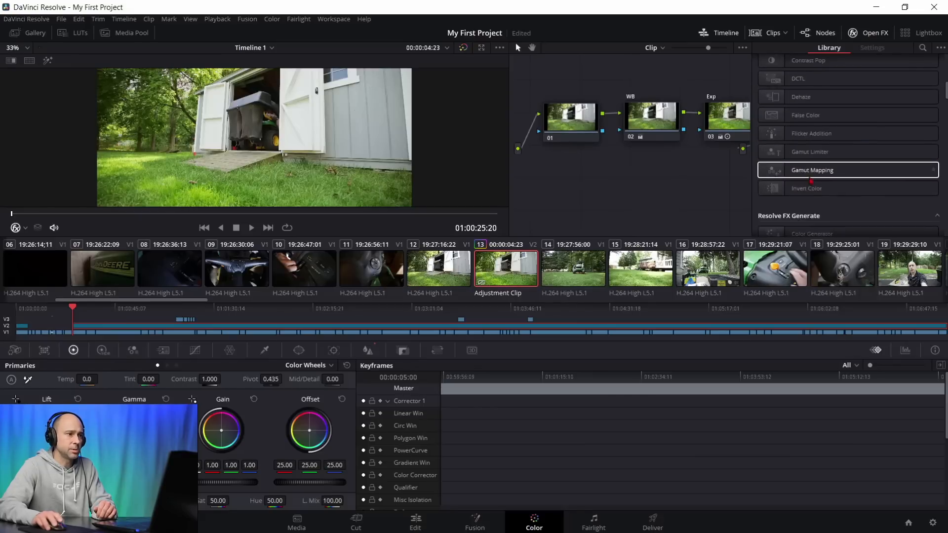
scroll(820, 178, "up", 4)
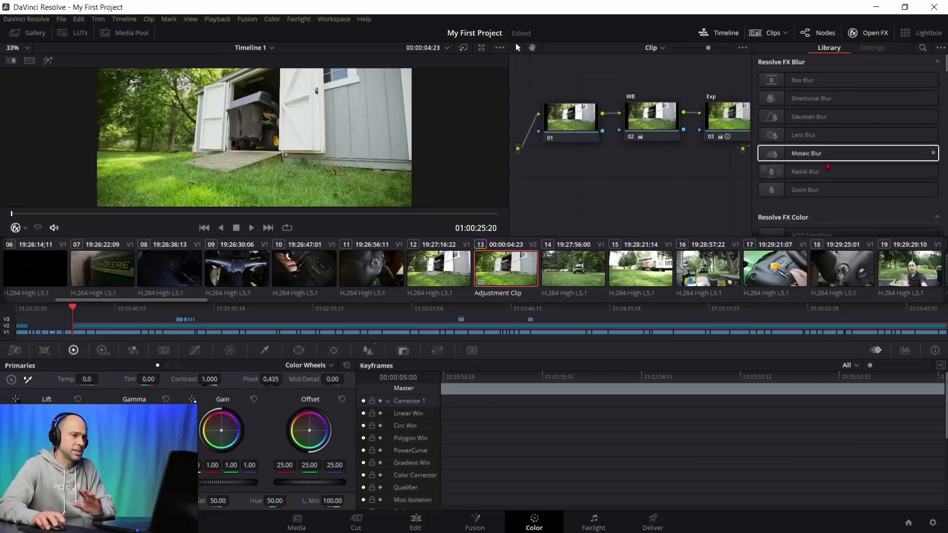
scroll(820, 148, "down", 1)
scroll(824, 146, "up", 1)
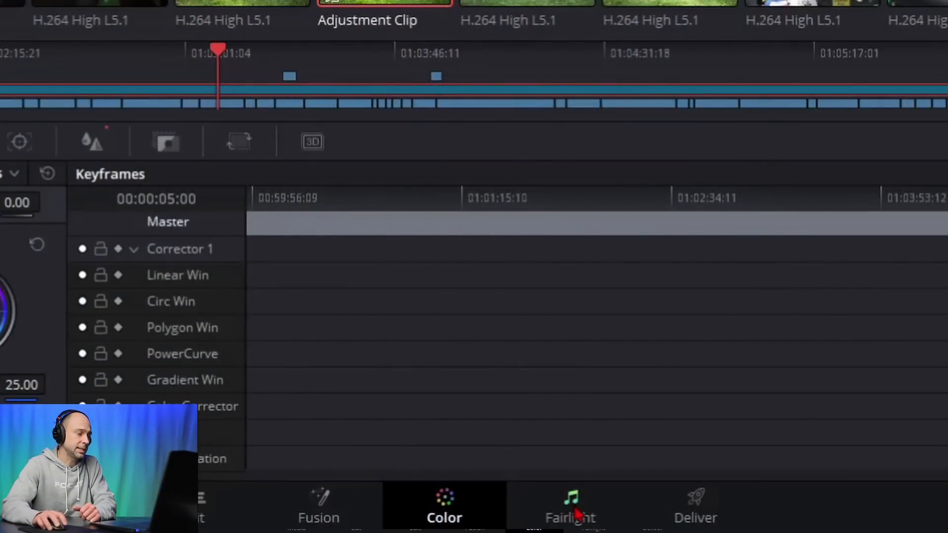
Step: Switch to the Fairlight page and increase the height of the audio tracks
left_click(576, 515)
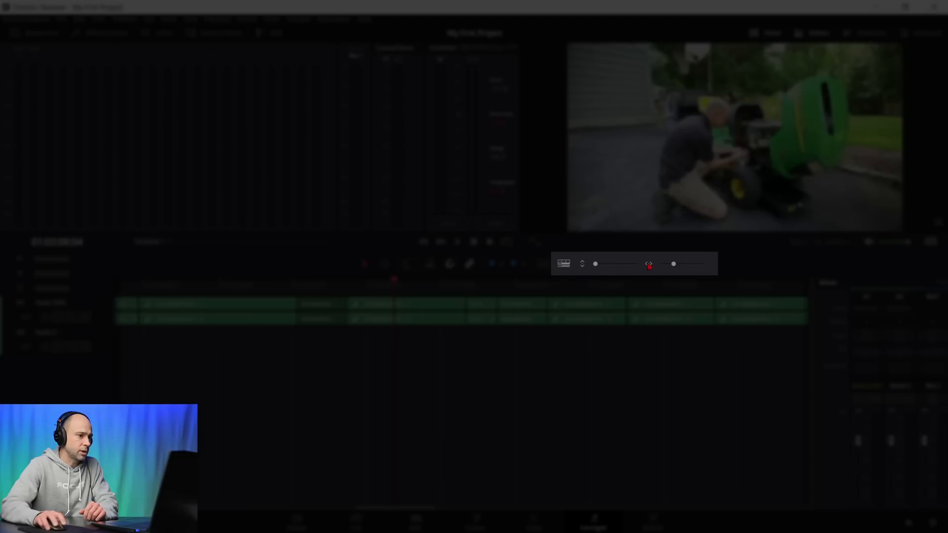
left_click_drag(596, 266, 608, 267)
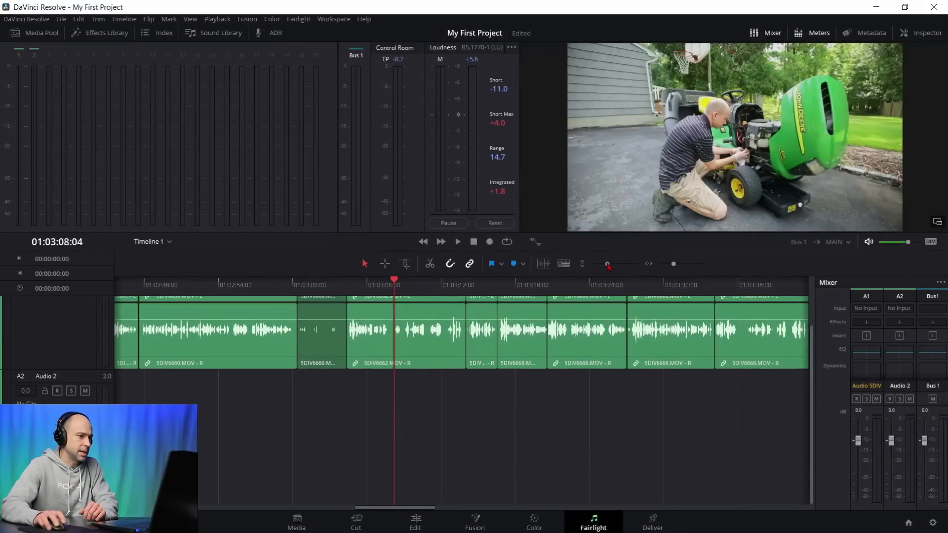
scroll(479, 421, "up", 2)
scroll(405, 400, "down", 2)
scroll(403, 399, "up", 2)
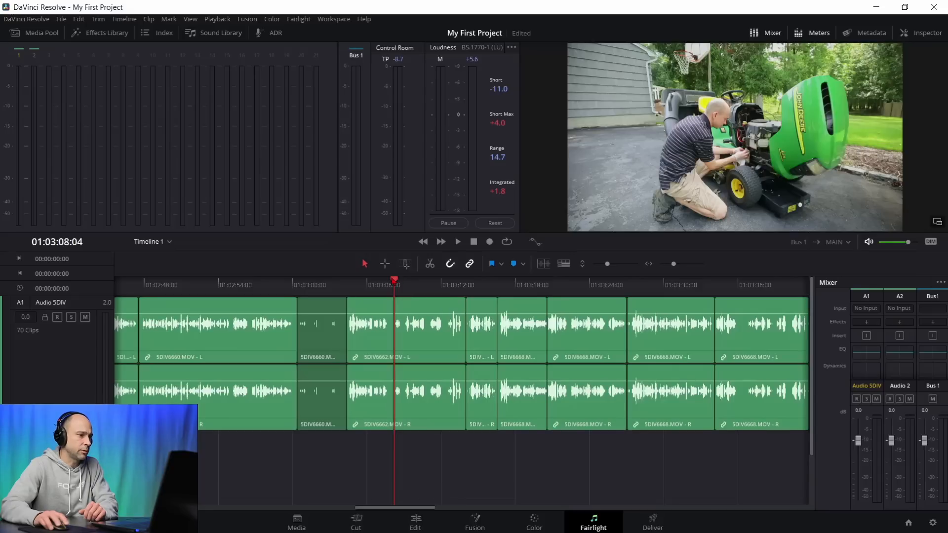
Step: Move the playhead to 01:03:09:06 and shrink the meters and viewer area to give the timeline and mixer more room
mouse_move(396, 280)
left_mouse_down()
mouse_move(433, 280)
mouse_move(408, 280)
left_mouse_up()
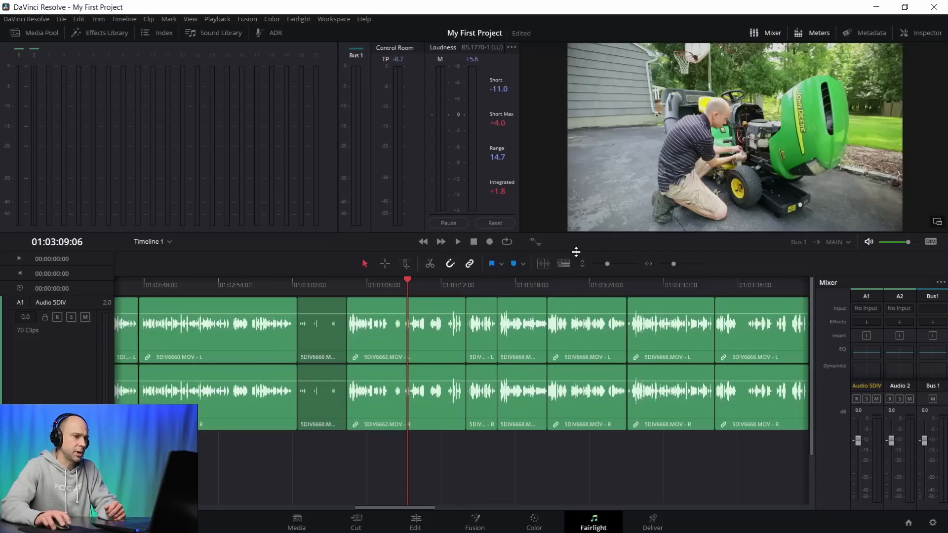
left_click_drag(575, 252, 581, 173)
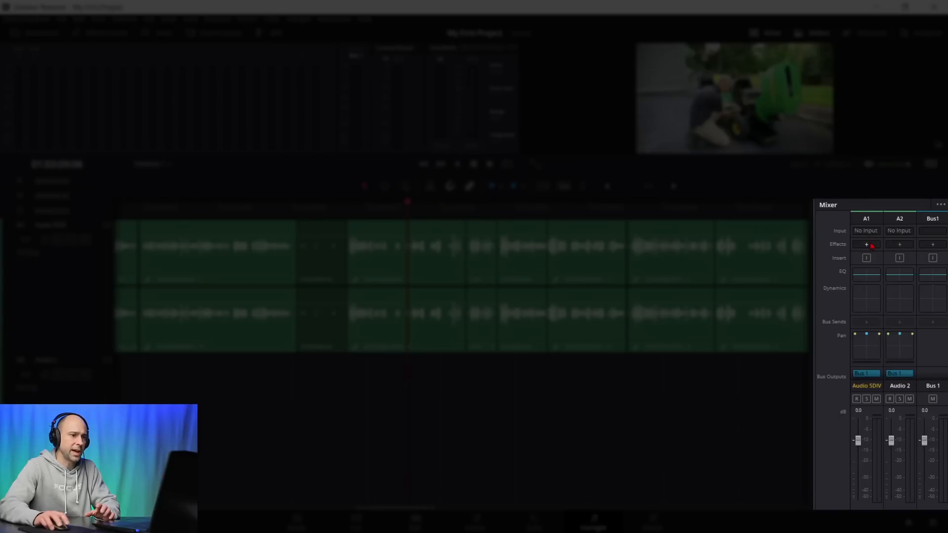
Step: Look through the effect categories available for track A1 in the mixer, including Dynamics, Modulation and Channel, without adding one
left_click(869, 245)
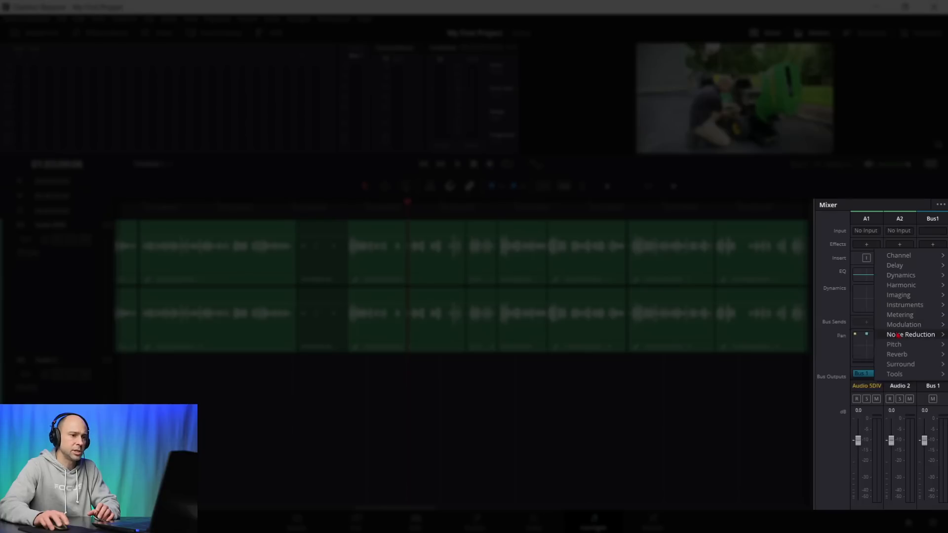
mouse_move(900, 279)
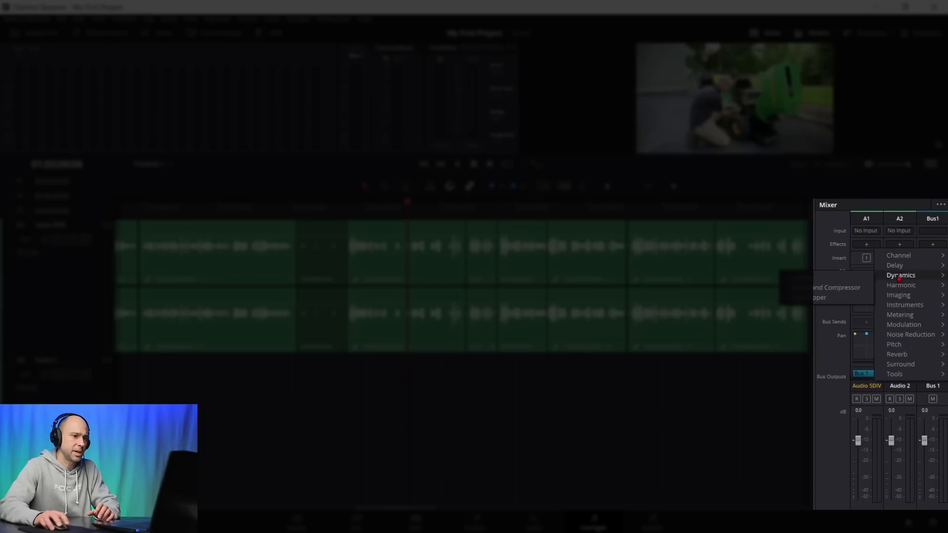
mouse_move(908, 330)
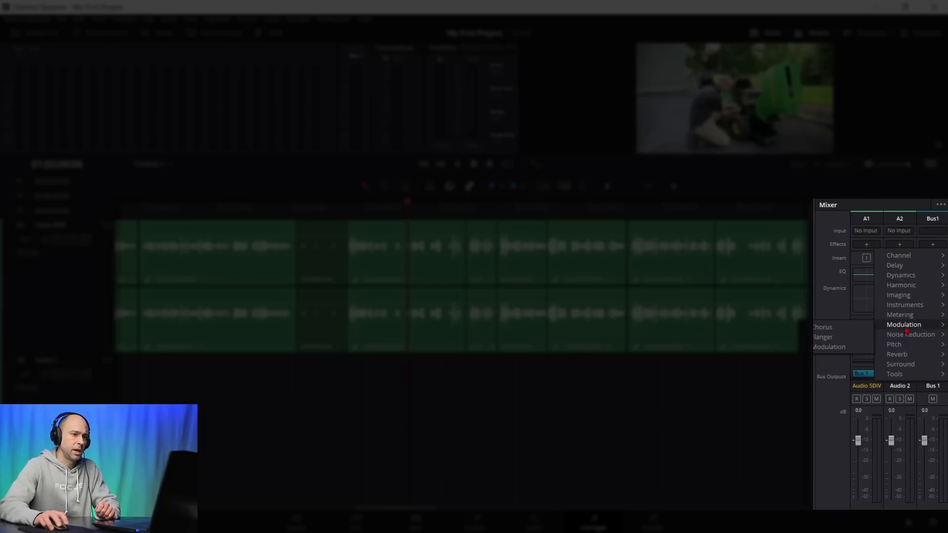
mouse_move(906, 257)
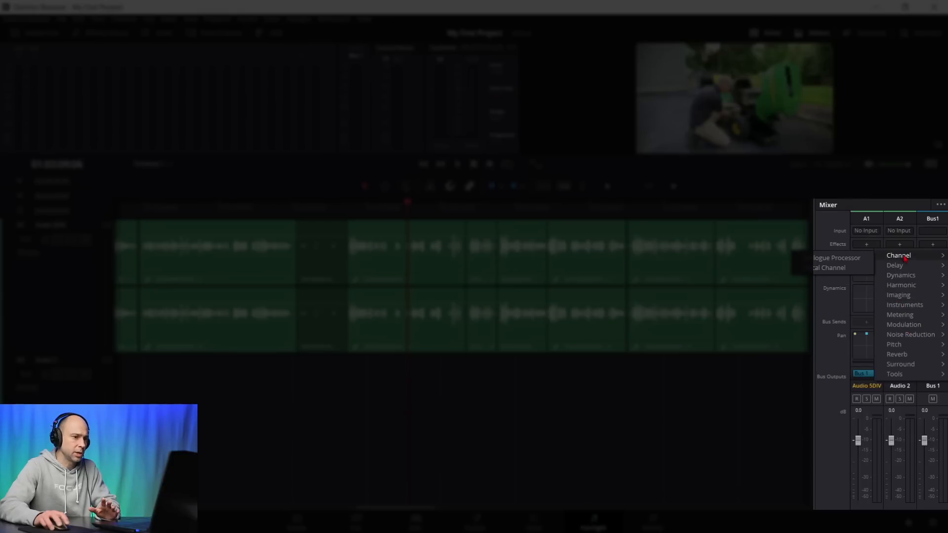
left_click(826, 300)
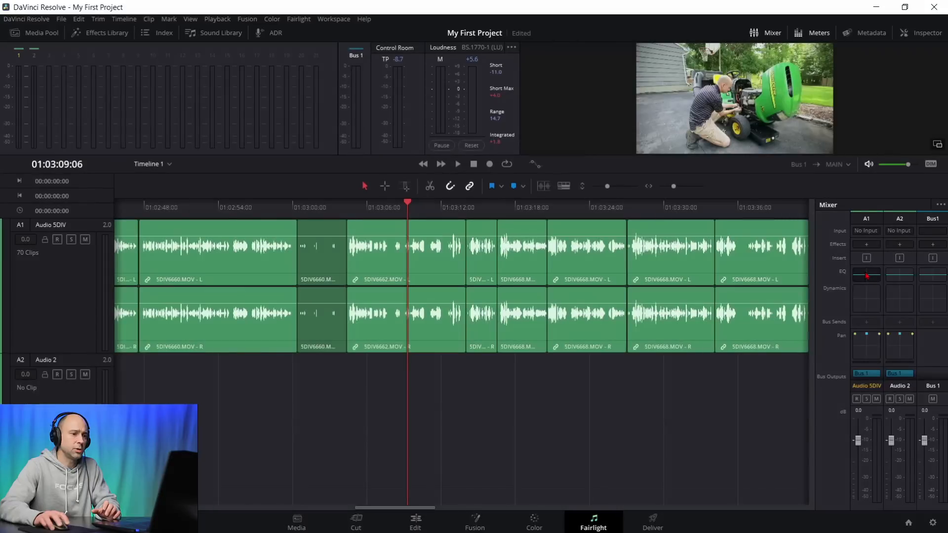
Step: View and close the equalizer of track A1, and try its pan control
left_click(855, 276)
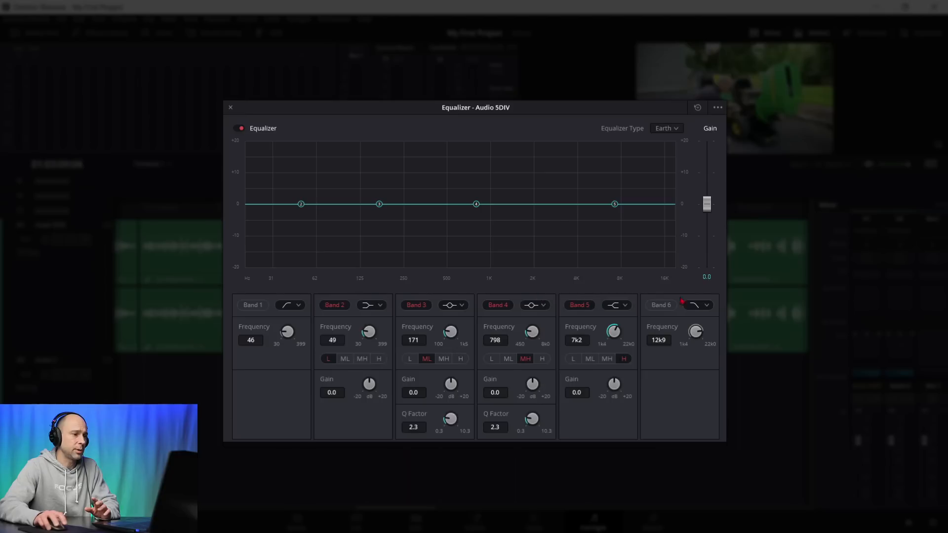
left_click(230, 108)
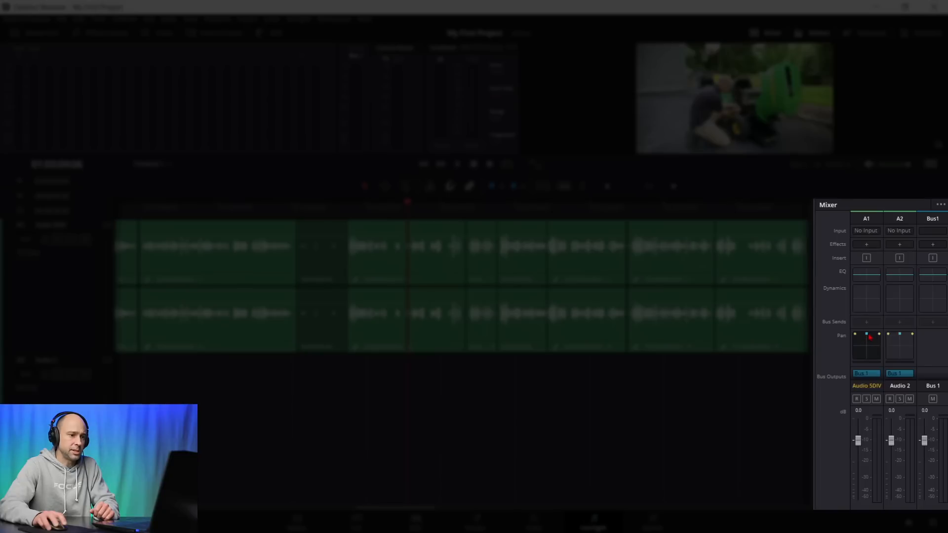
mouse_move(870, 340)
left_mouse_down()
mouse_move(867, 373)
mouse_move(868, 344)
left_mouse_up()
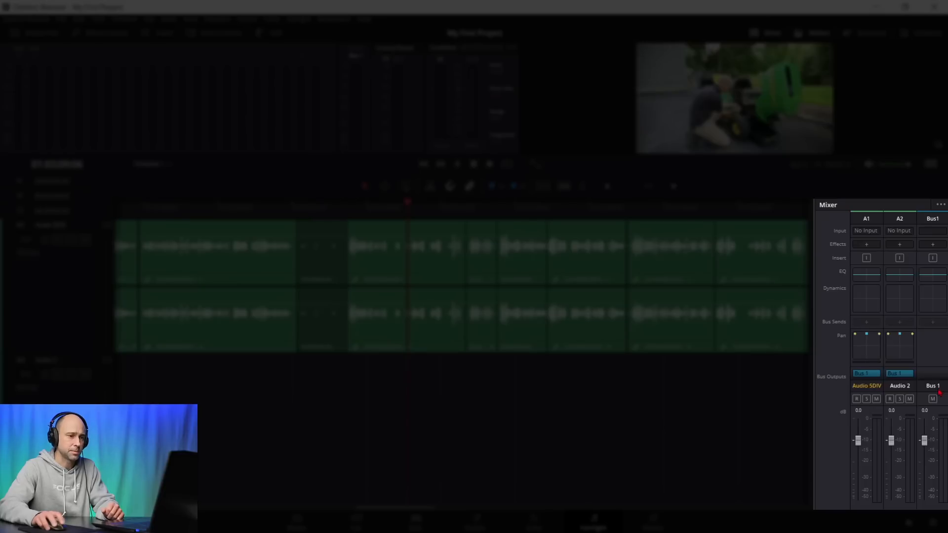
Step: Toggle solo on and off for track A1, and do the same with mute
left_click(866, 400)
left_click(866, 400)
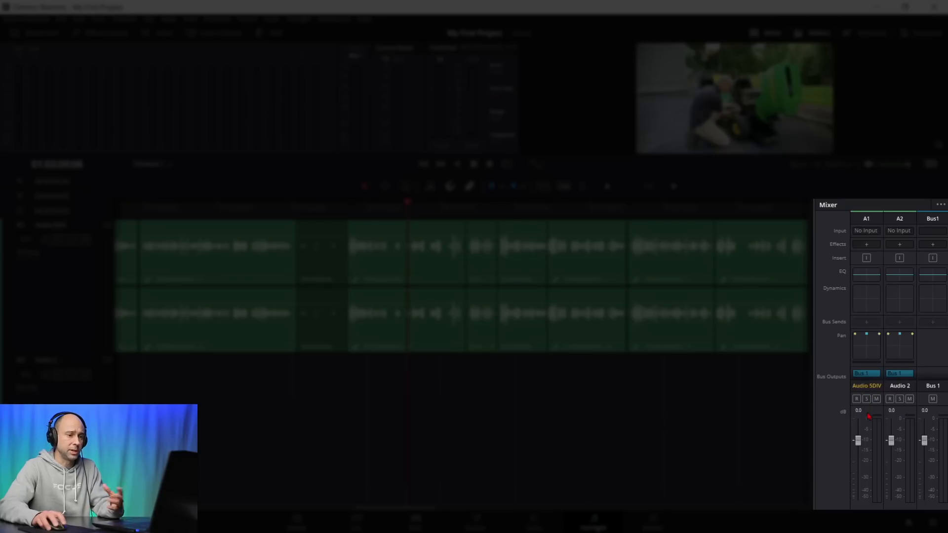
left_click(877, 400)
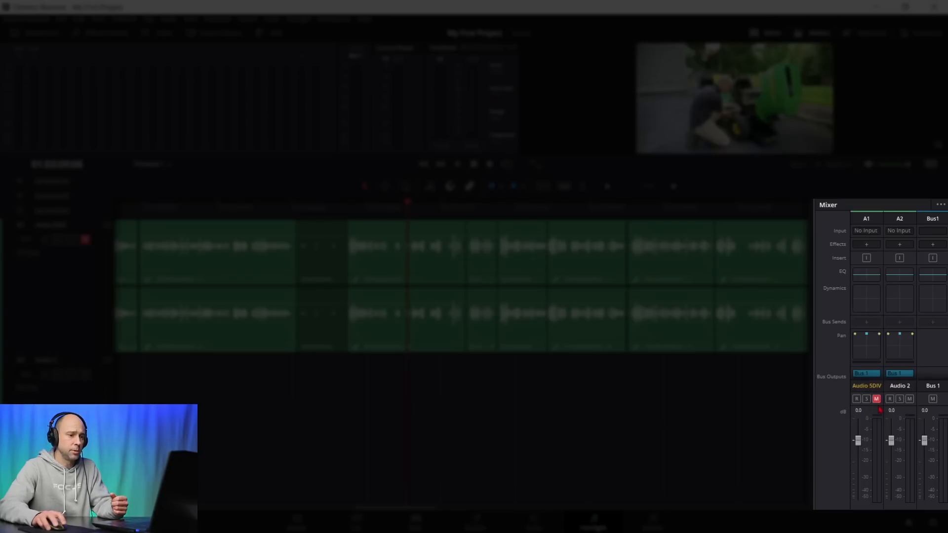
left_click(877, 400)
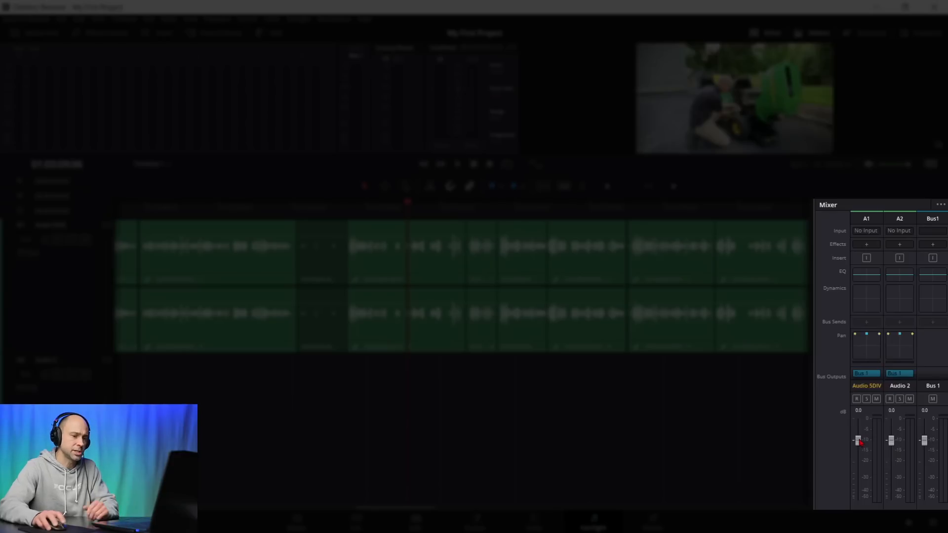
Step: Lower the fader of track A1 to -9.8 dB and reset it to 0.0
left_click_drag(859, 443, 860, 462)
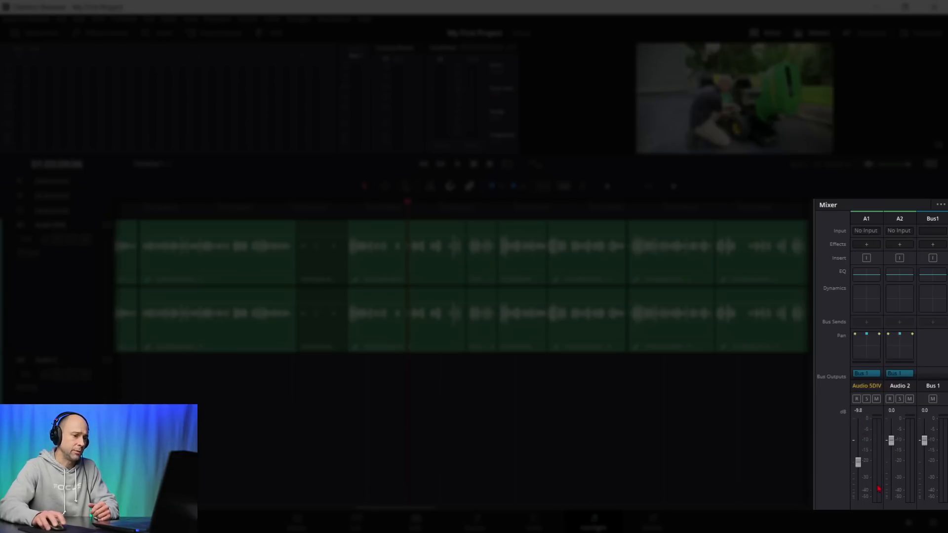
double_click(859, 464)
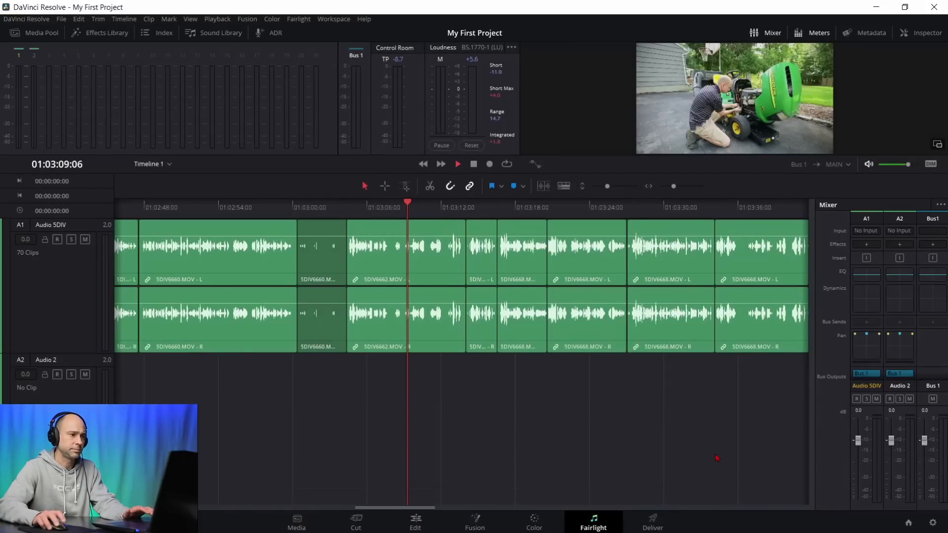
Step: Play the timeline from 01:03:09:06 to about 01:03:16:04 and watch the audio levels
key("space")
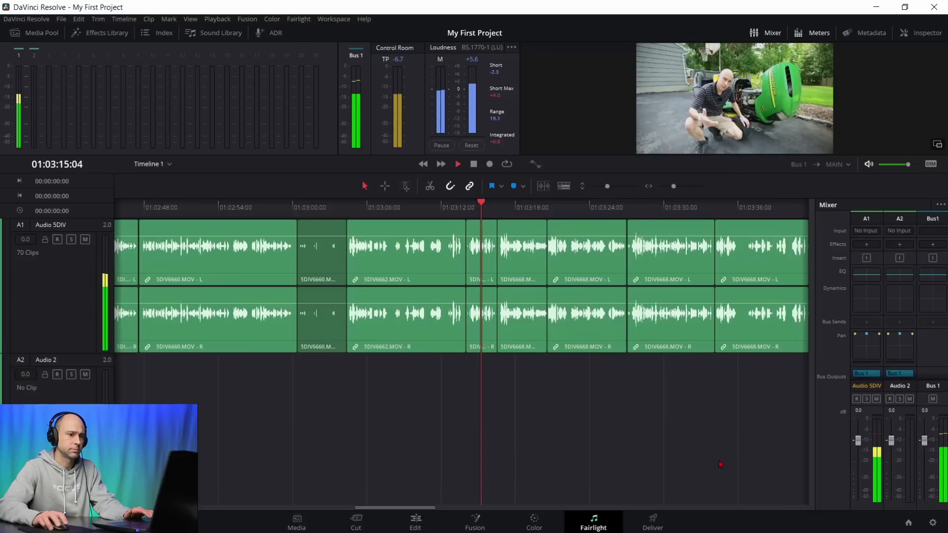
key("space")
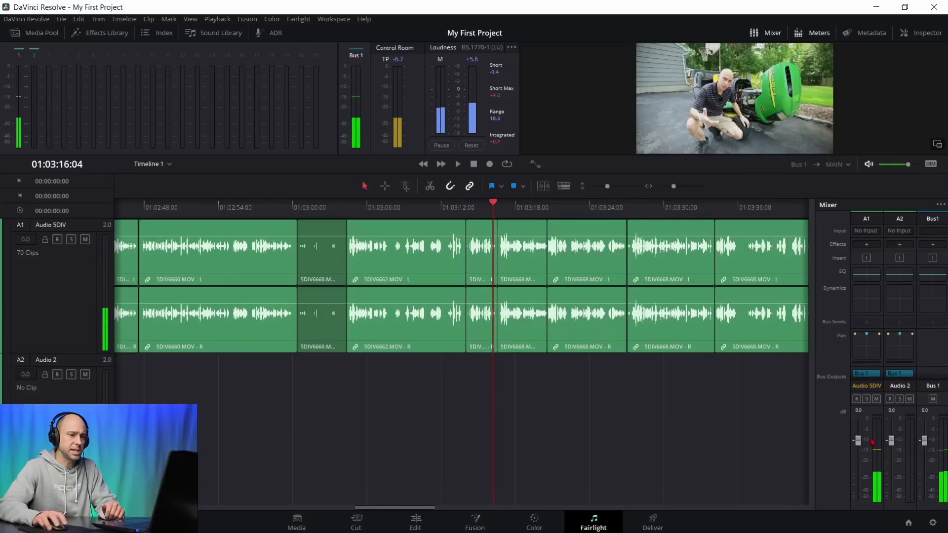
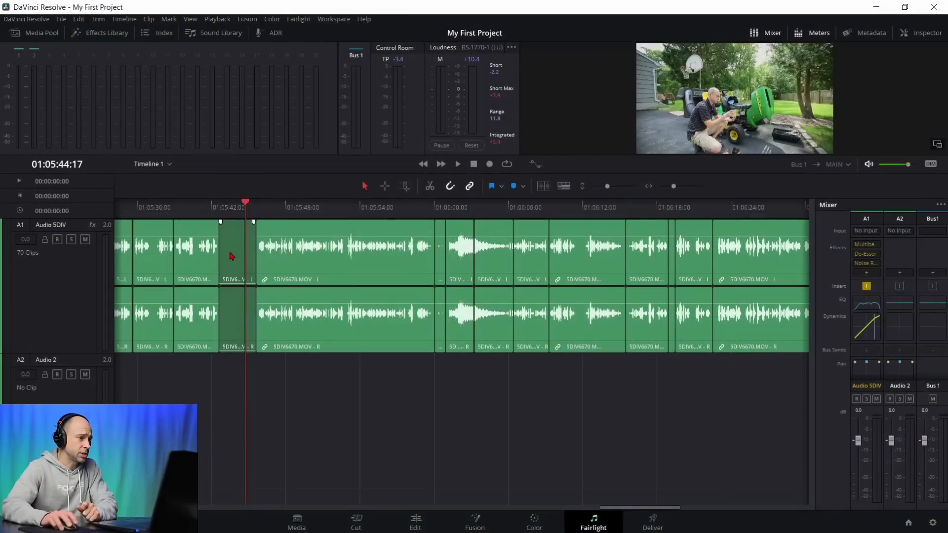
Step: Select the silent clip at 01:05:44:17 on track A1 and show its settings in the Inspector
left_click(233, 255)
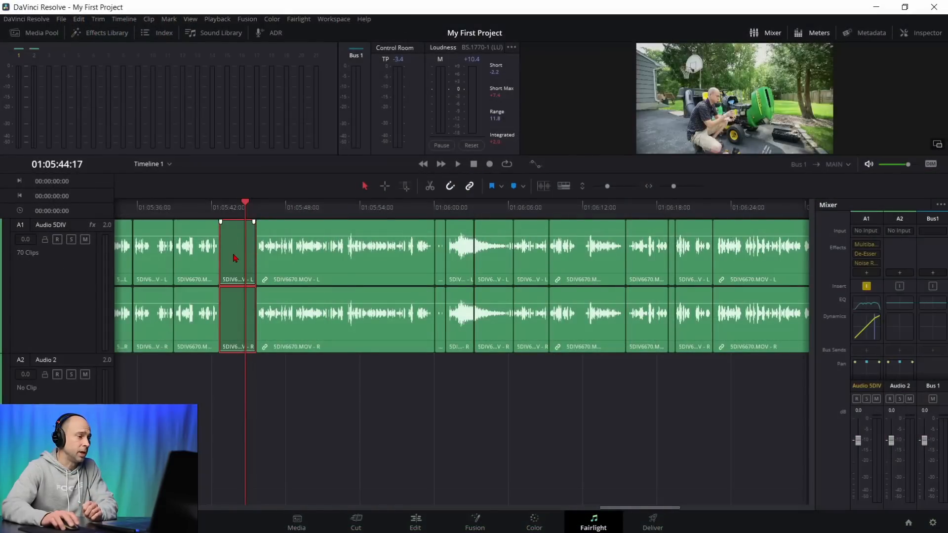
left_click(925, 34)
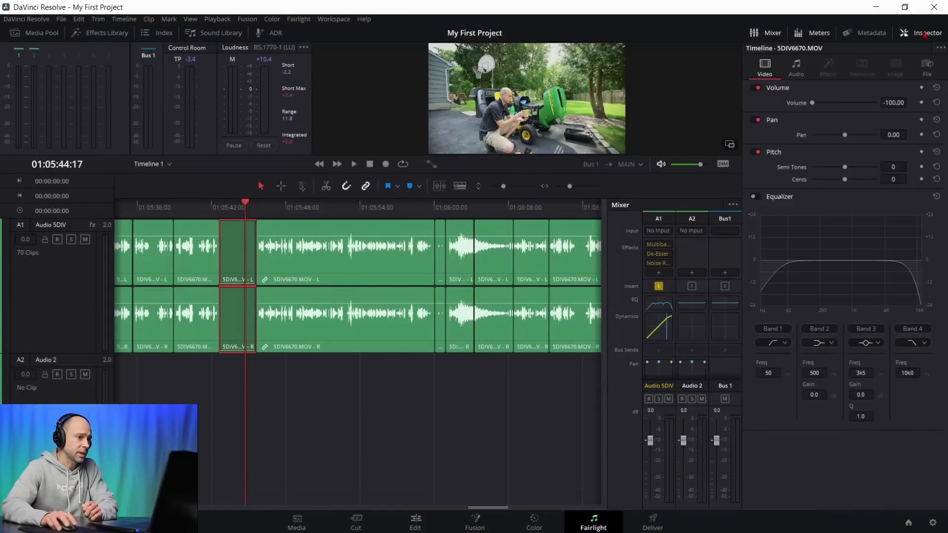
Step: Show the audio settings of the selected silent clip in the Inspector
left_click(796, 68)
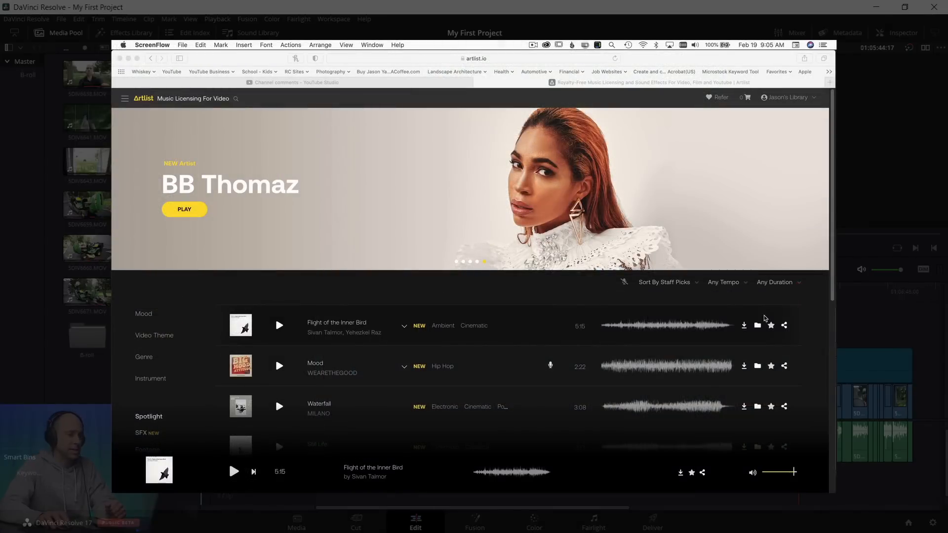
Step: Switch to the Artlist website, look over its song list, and browse the Spotlight music collections
scroll(769, 307, "down", 10)
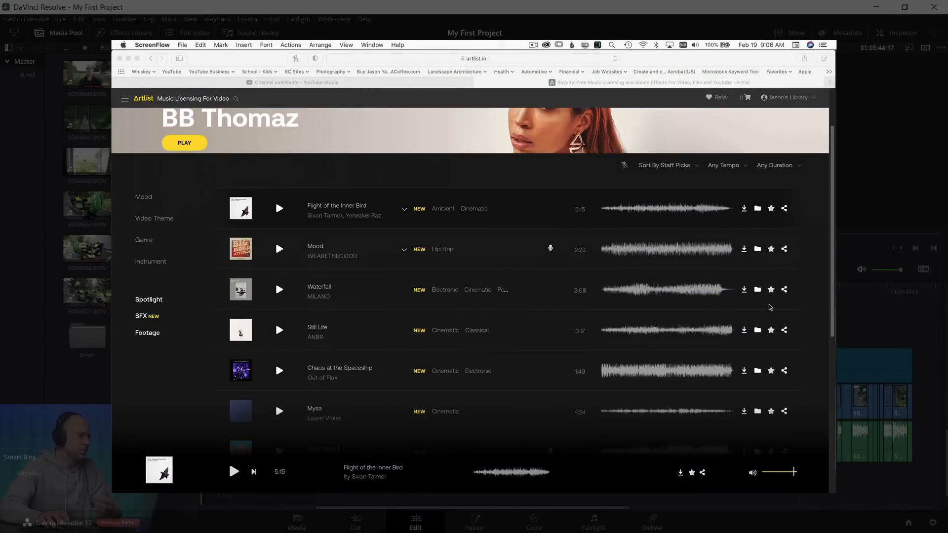
scroll(471, 318, "down", 3)
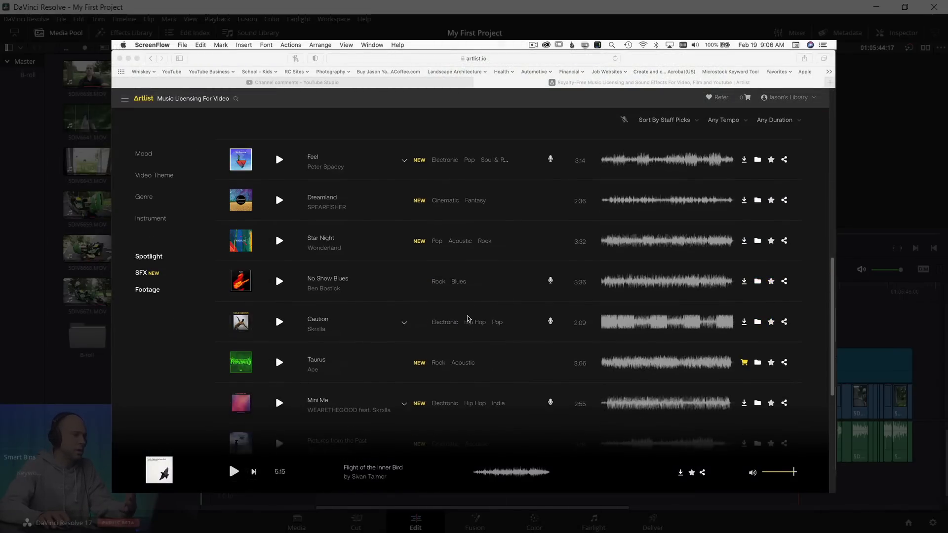
left_click(148, 256)
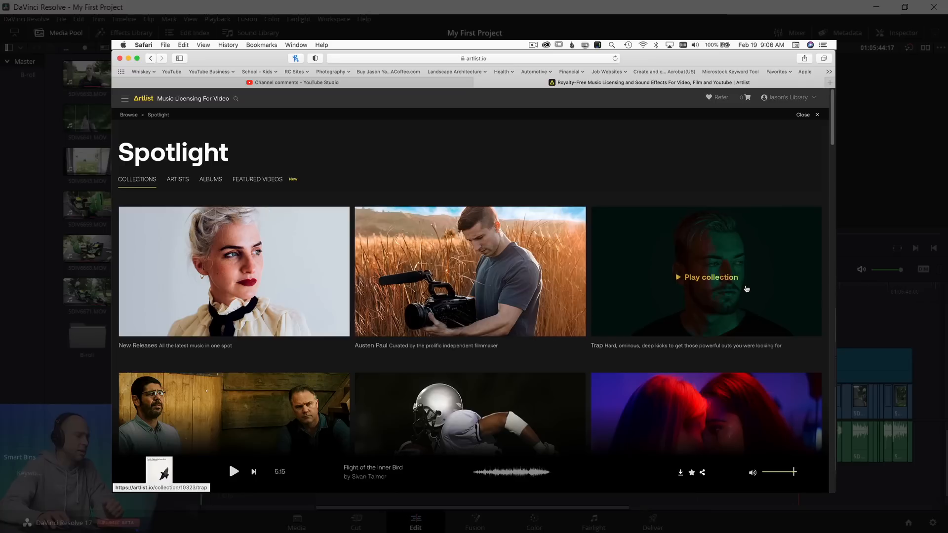
scroll(624, 294, "down", 5)
scroll(593, 296, "down", 4)
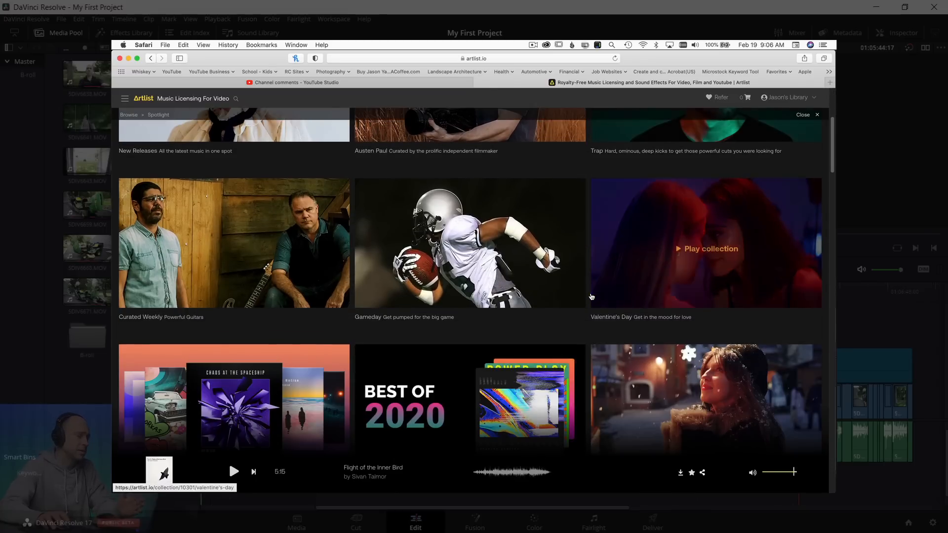
scroll(592, 296, "down", 2)
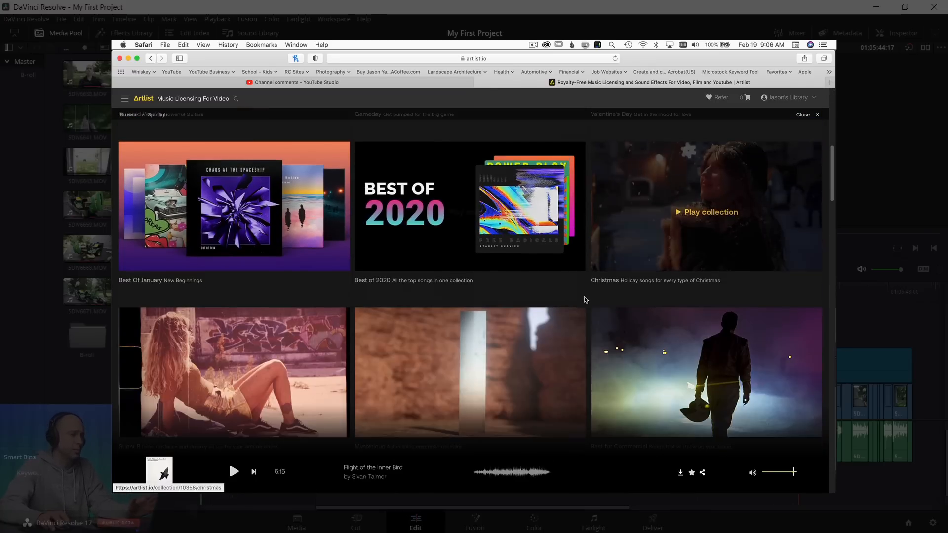
scroll(588, 304, "down", 3)
scroll(583, 313, "down", 3)
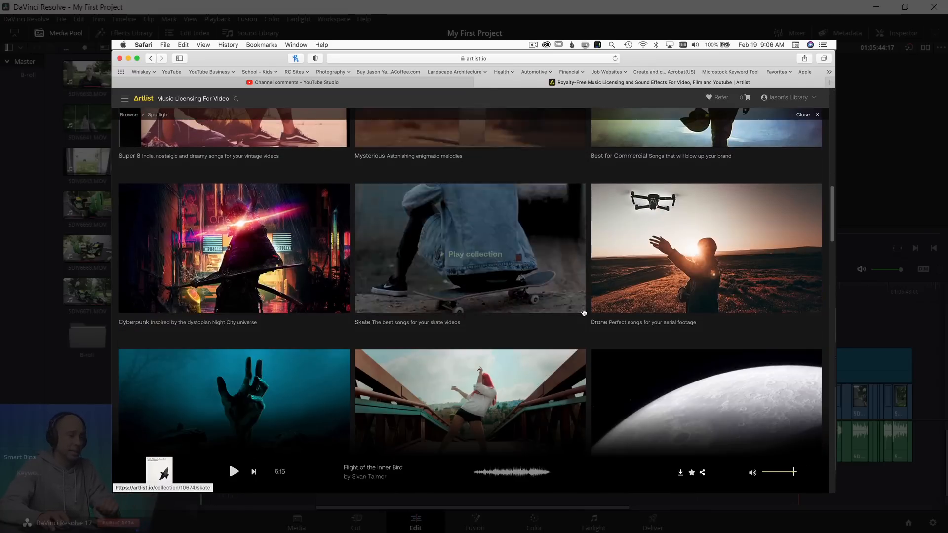
scroll(584, 312, "up", 4)
scroll(583, 313, "up", 4)
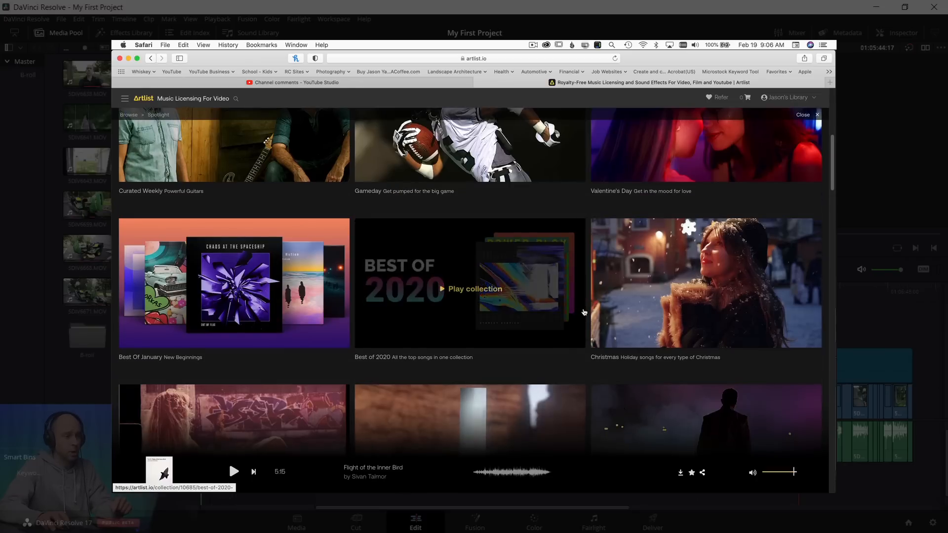
scroll(584, 312, "down", 6)
scroll(584, 312, "down", 5)
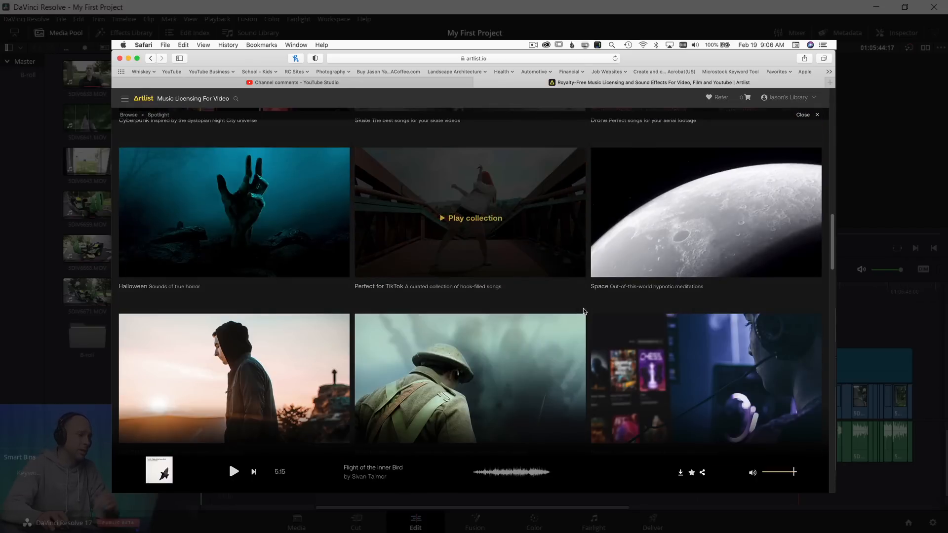
scroll(584, 312, "down", 3)
scroll(583, 311, "down", 2)
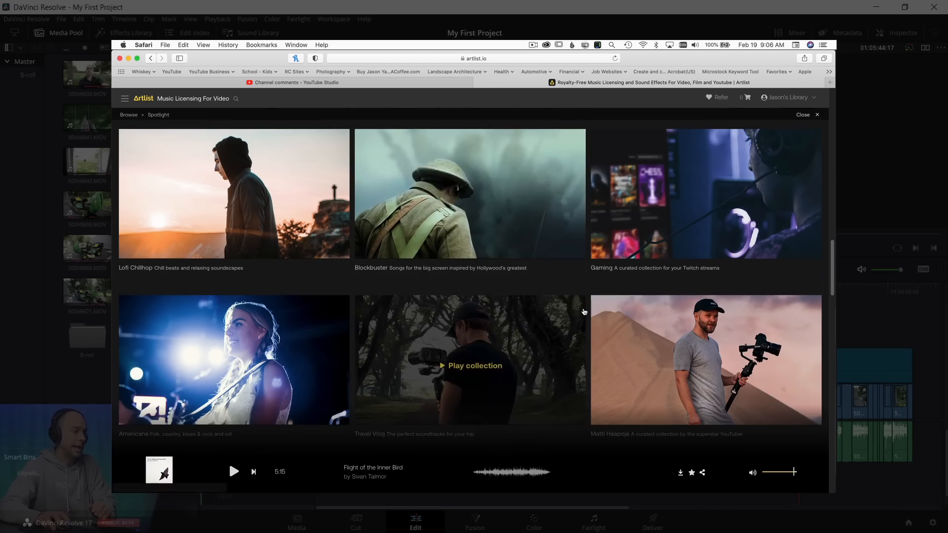
scroll(585, 312, "down", 6)
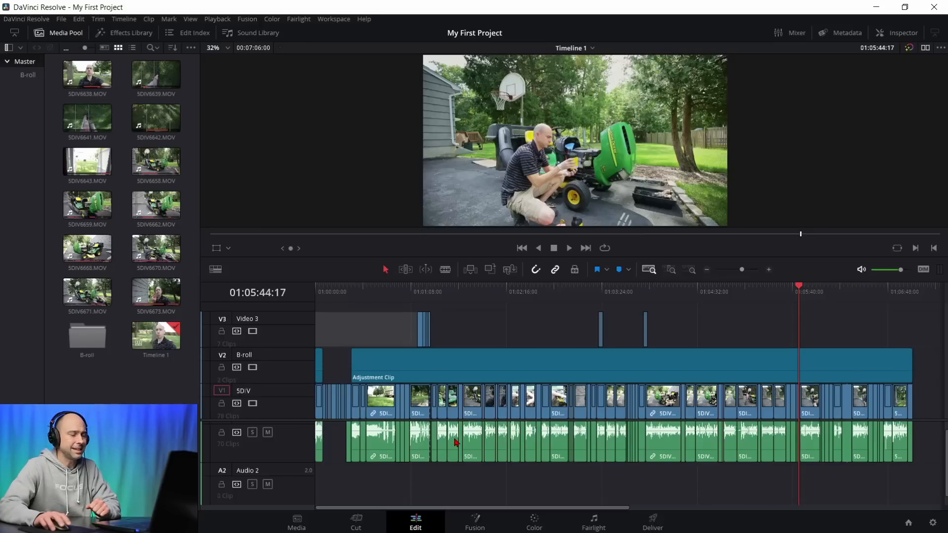
Step: Import the MP3 files "rise-and-shout by soundroll Artlist" and "taurus by ace Artlist" from the Audio folder into the Master bin
key("alt+Tab")
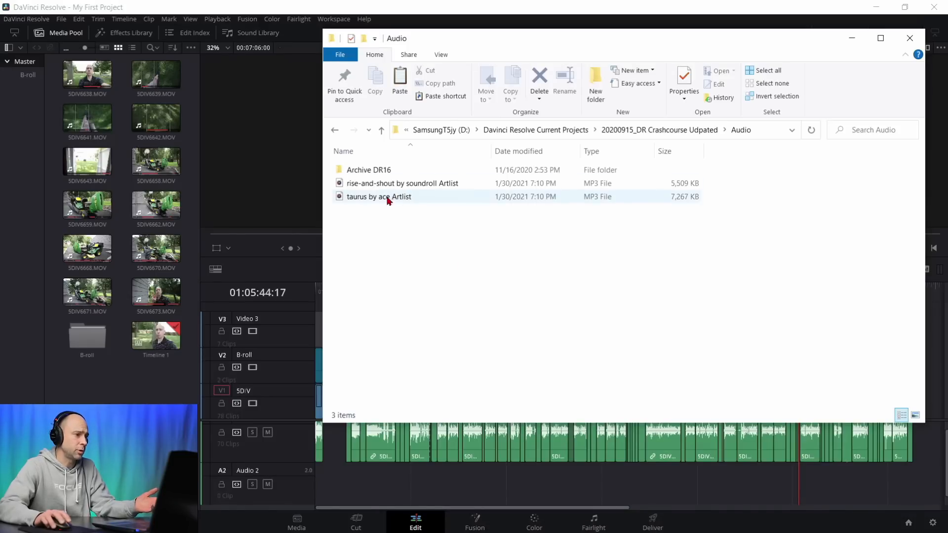
left_click_drag(387, 215, 110, 378)
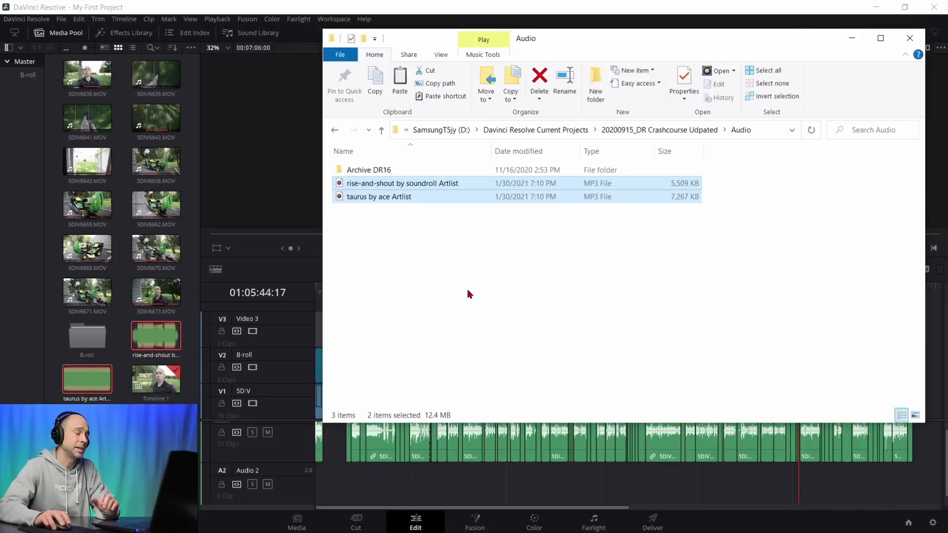
left_click(911, 38)
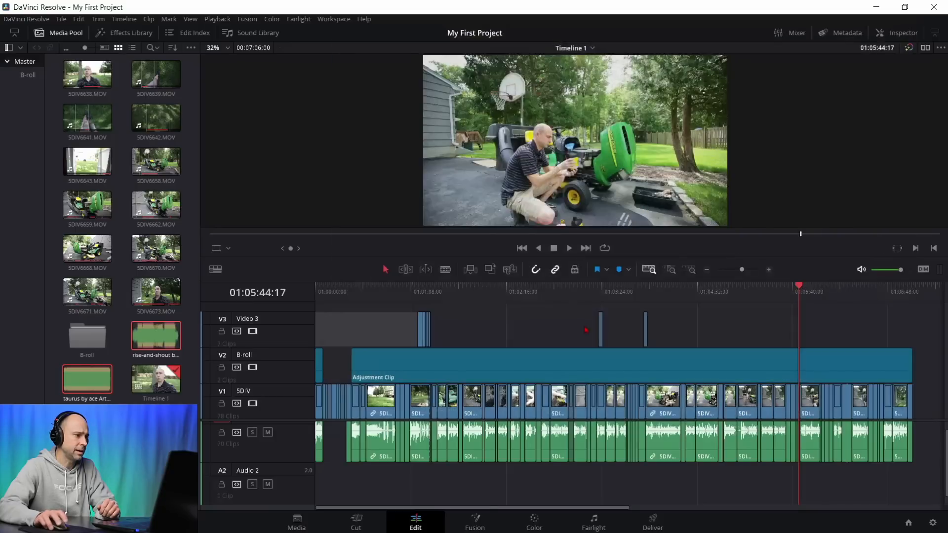
Step: Turn on the dual viewer mode and load "rise-and-shout by soundroll Artlist.mp3" in the source viewer to preview it
left_click(122, 386)
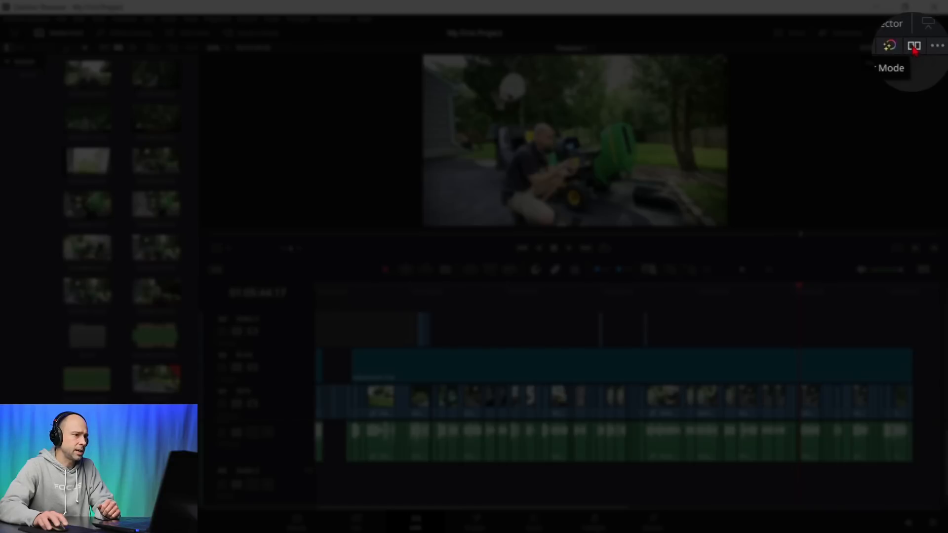
left_click(926, 49)
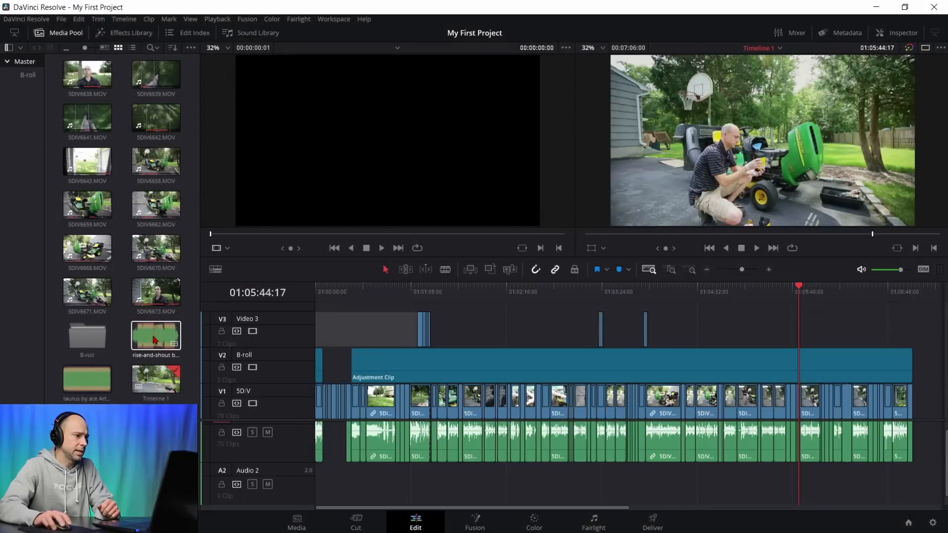
double_click(138, 340)
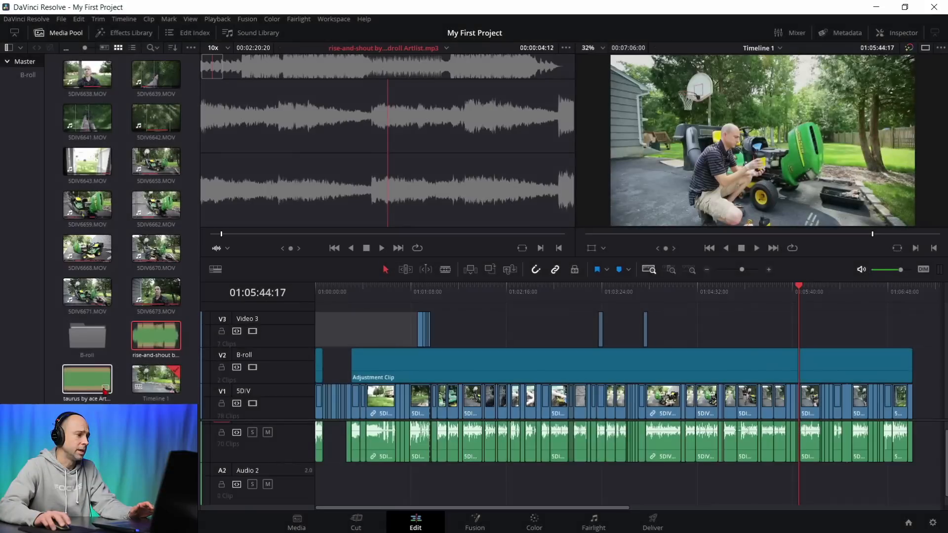
Step: Load "taurus by ace Artlist.mp3" in the source viewer and play its beginning to about 00:00:03:12
double_click(83, 379)
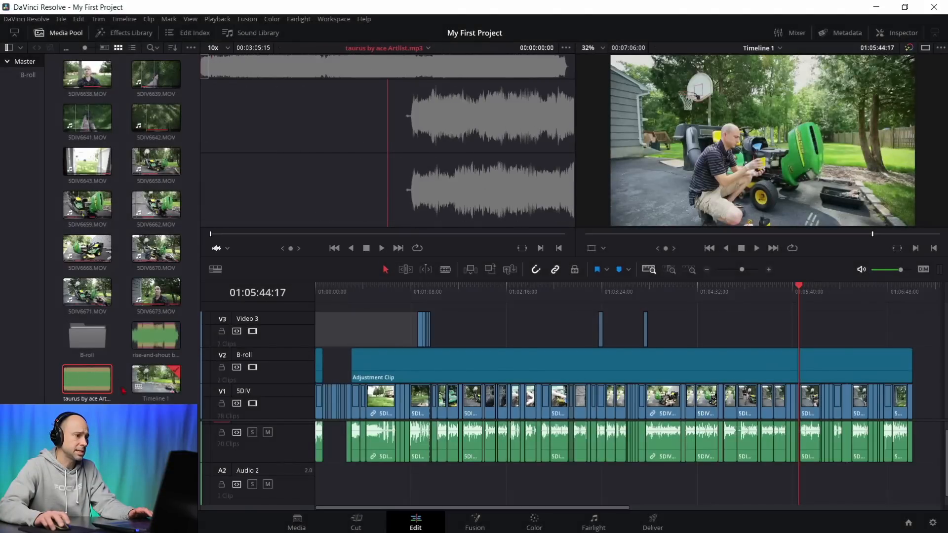
key("space")
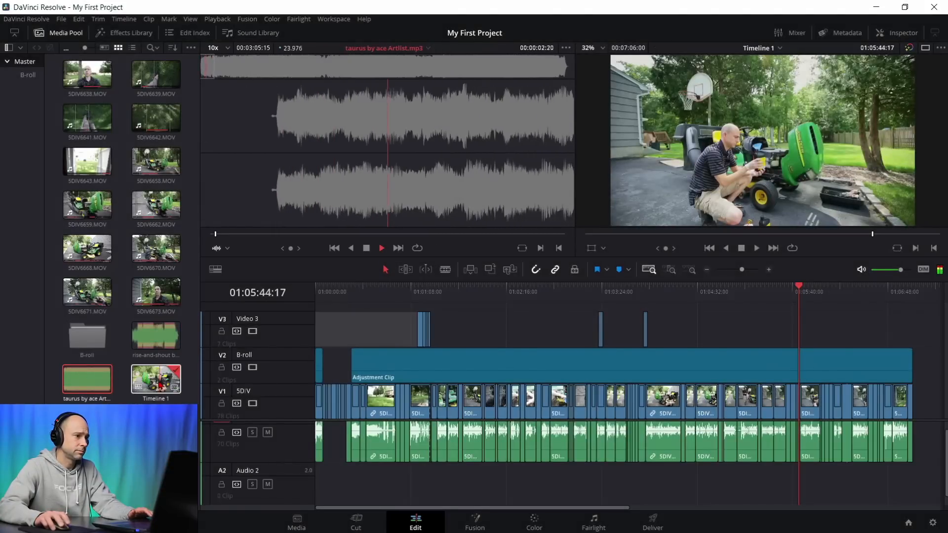
key("space")
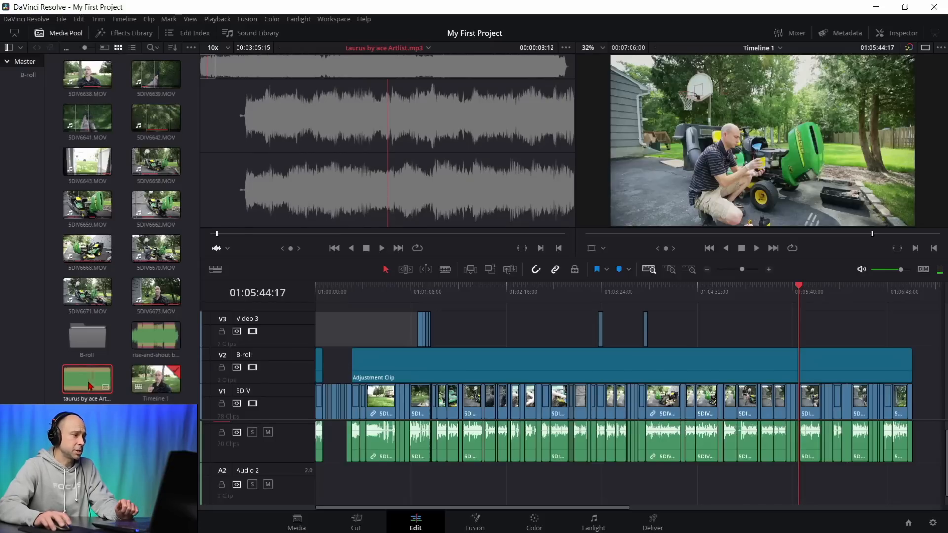
Step: Look at the track options of Audio 2 for adding tracks, and close them without choosing one
scroll(262, 475, "down", 1)
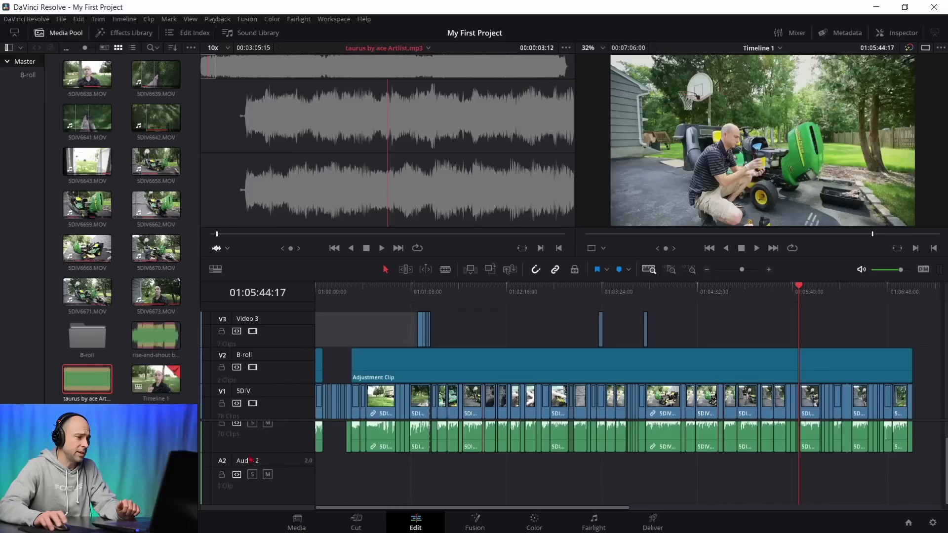
right_click(292, 477)
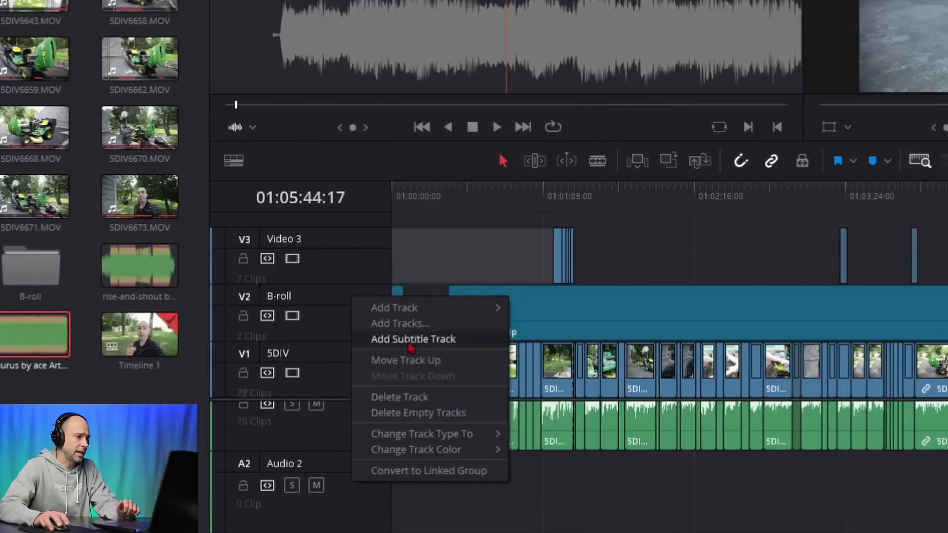
mouse_move(331, 363)
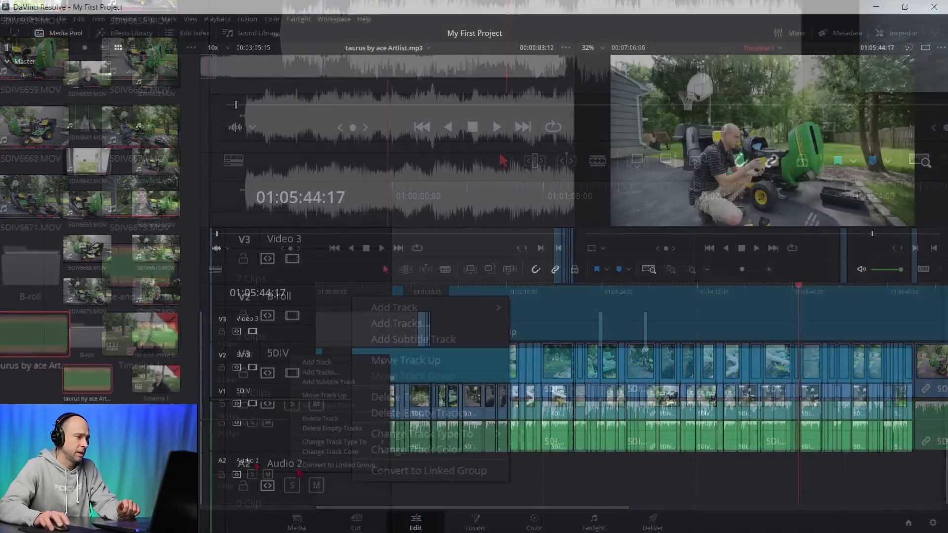
left_click(554, 335)
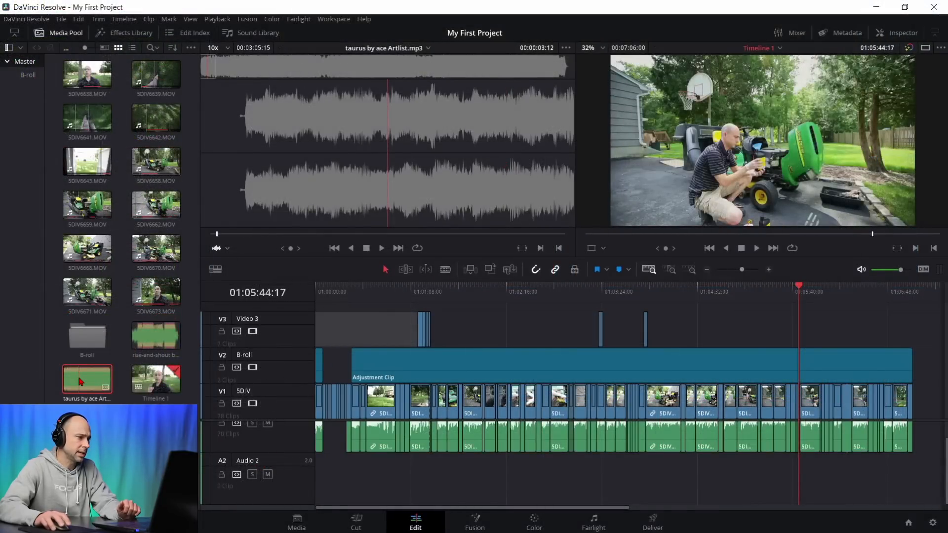
Step: Place "taurus by ace Artlist.mp3" at the start of track Audio 2 and play the timeline from 01:00:00:00 to about 01:00:06:07
left_click_drag(82, 384, 314, 485)
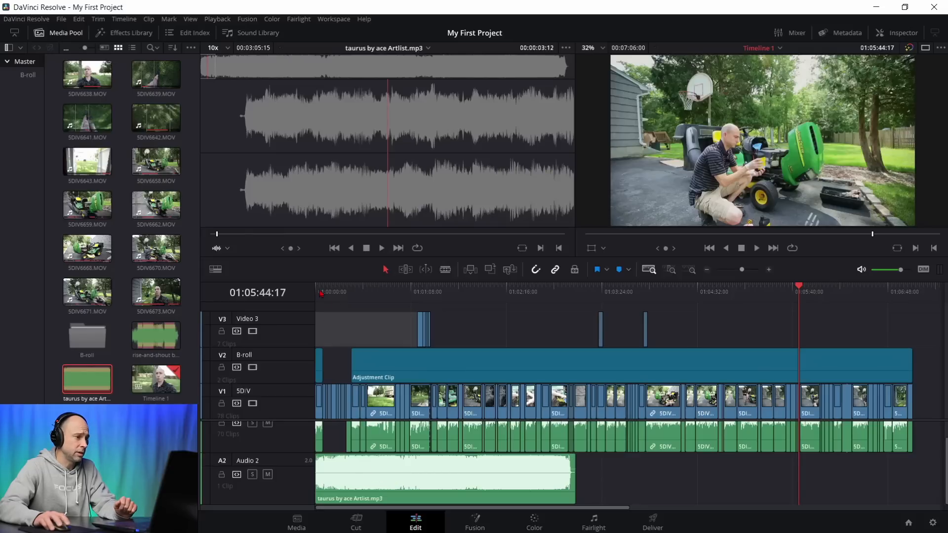
key("Home")
key("shift+z")
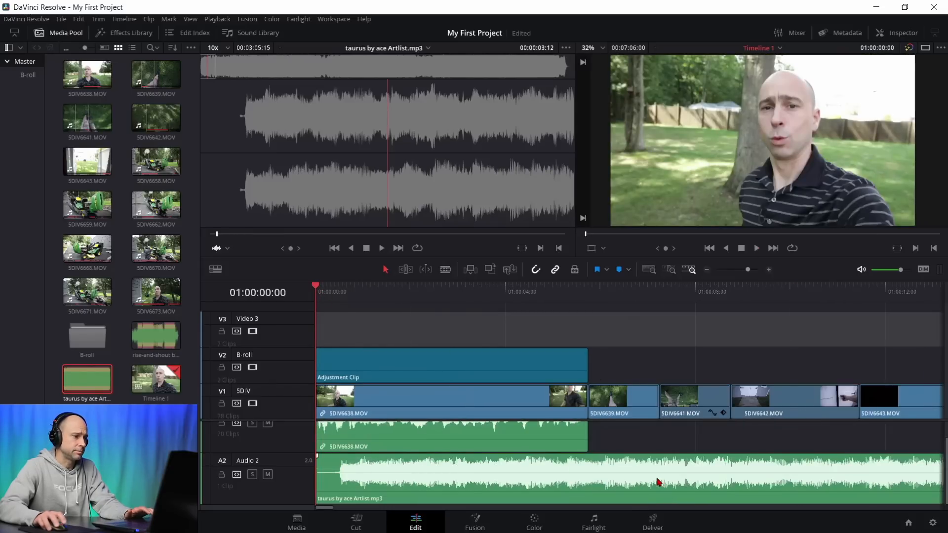
key("space")
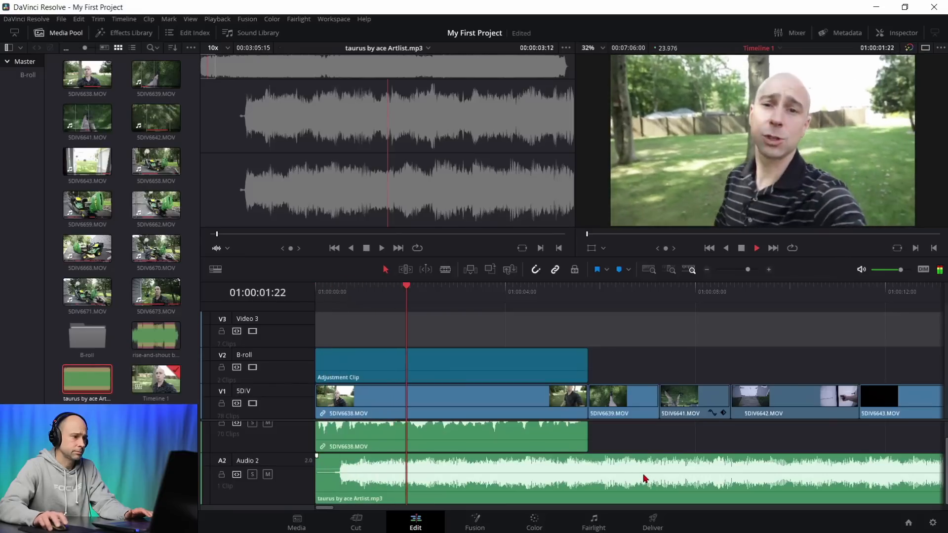
key("space")
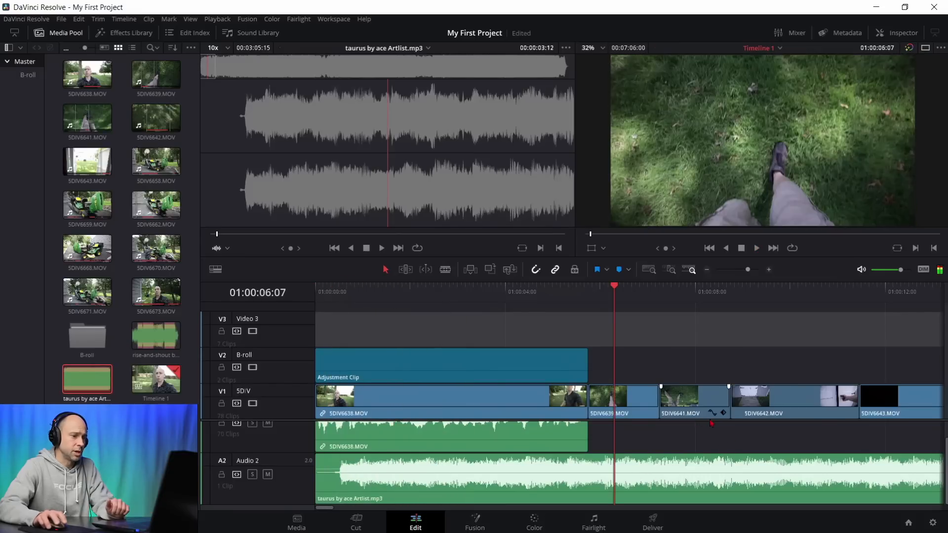
Step: Normalize the audio level of the music clip on Audio 2 to -8.0 dBFS in Sample Peak Program mode
right_click(570, 464)
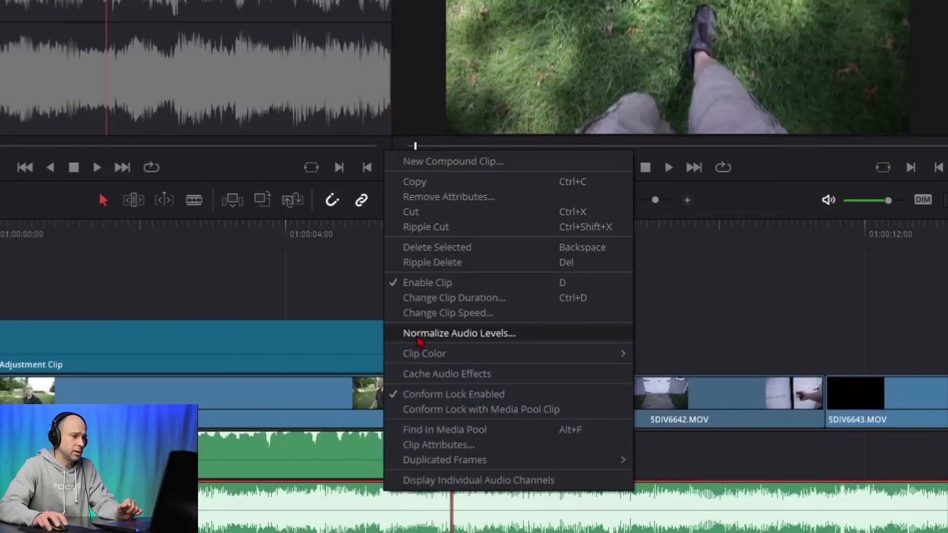
left_click(418, 340)
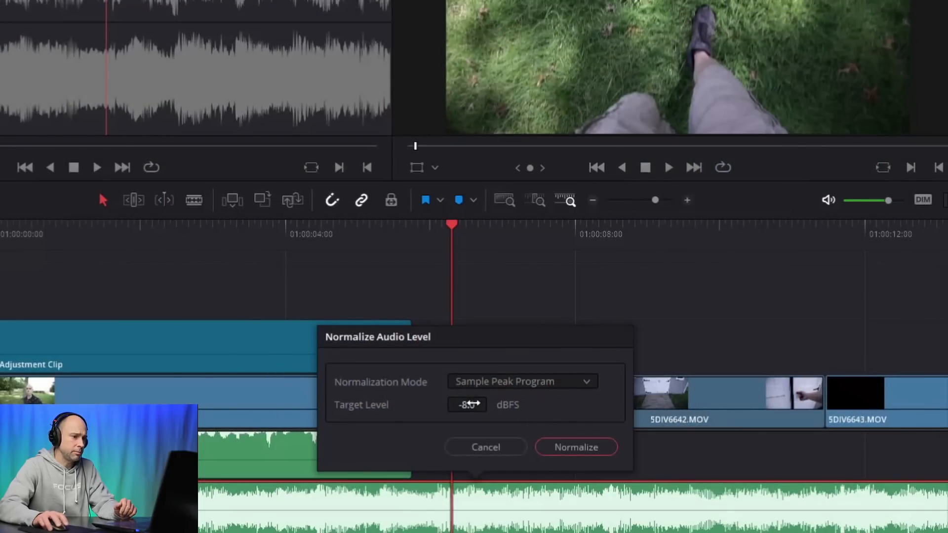
left_click(563, 448)
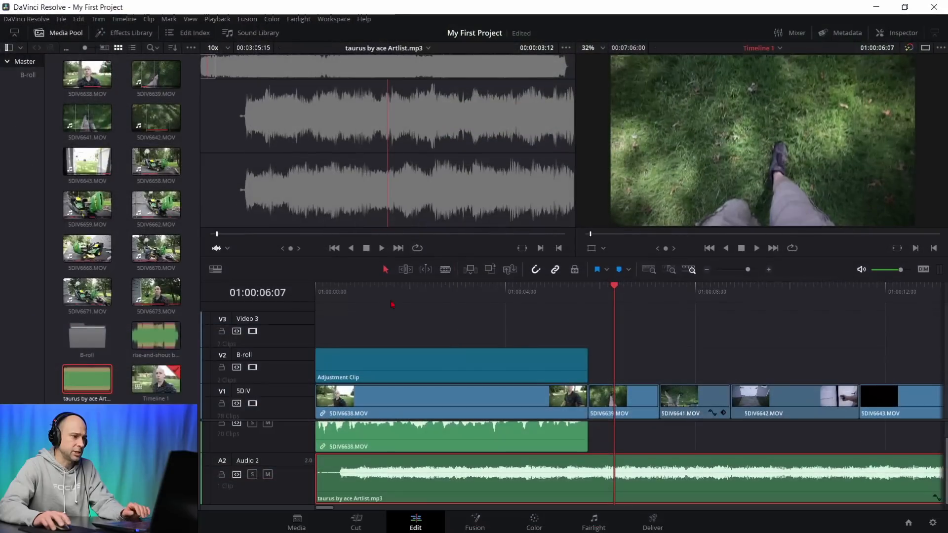
Step: Play the timeline from near its start to 01:00:02:17 to hear the normalized music under the speech
left_click(357, 292)
key("space")
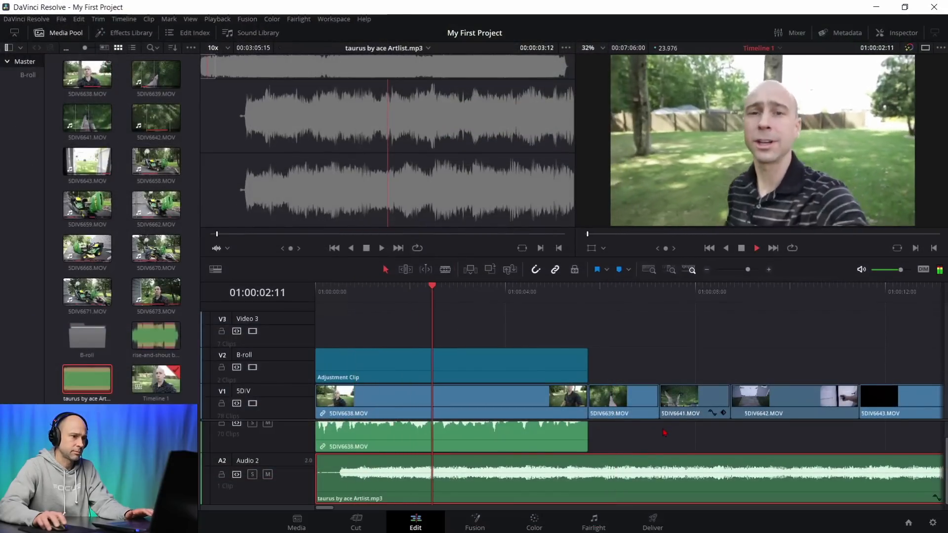
key("space")
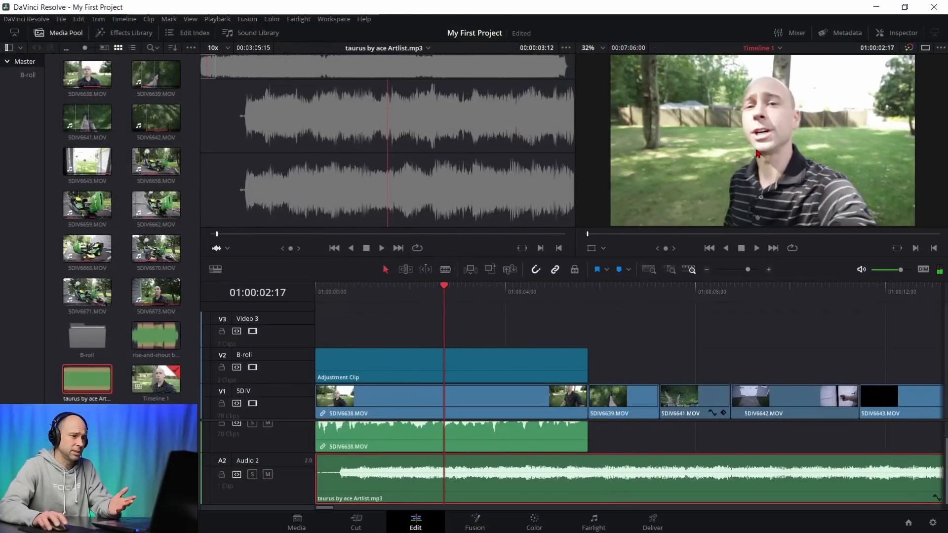
Step: Show the audio mixer and play the music from 01:00:00:12 to check where it starts sounding
left_click(797, 33)
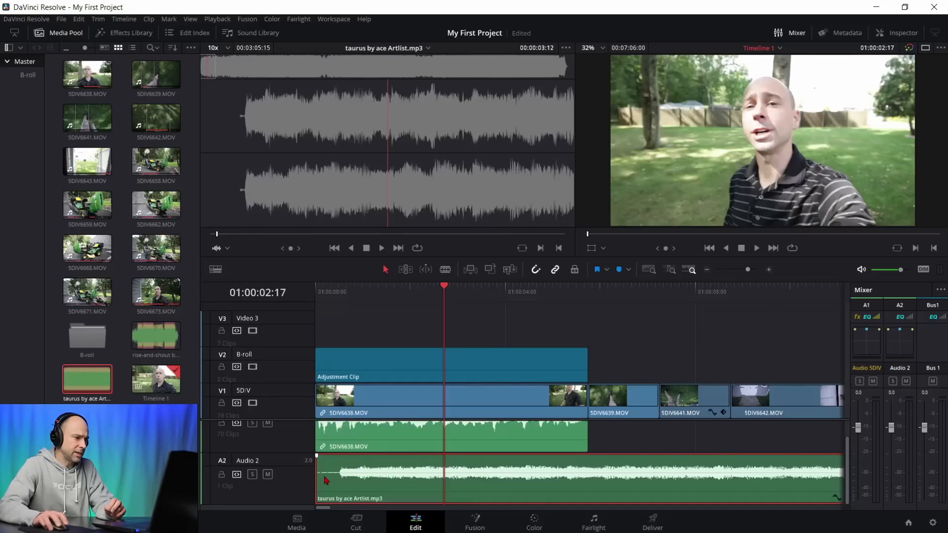
left_click(341, 296)
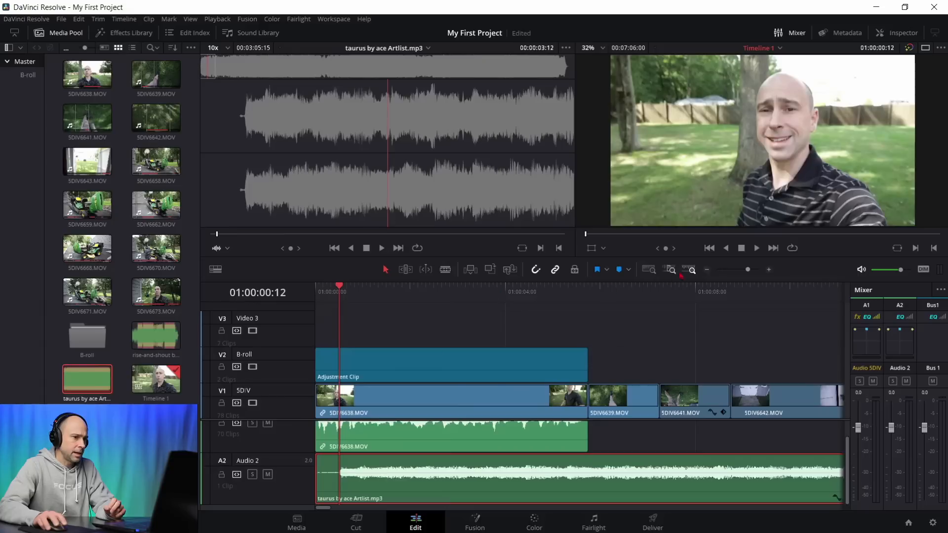
left_click(770, 269)
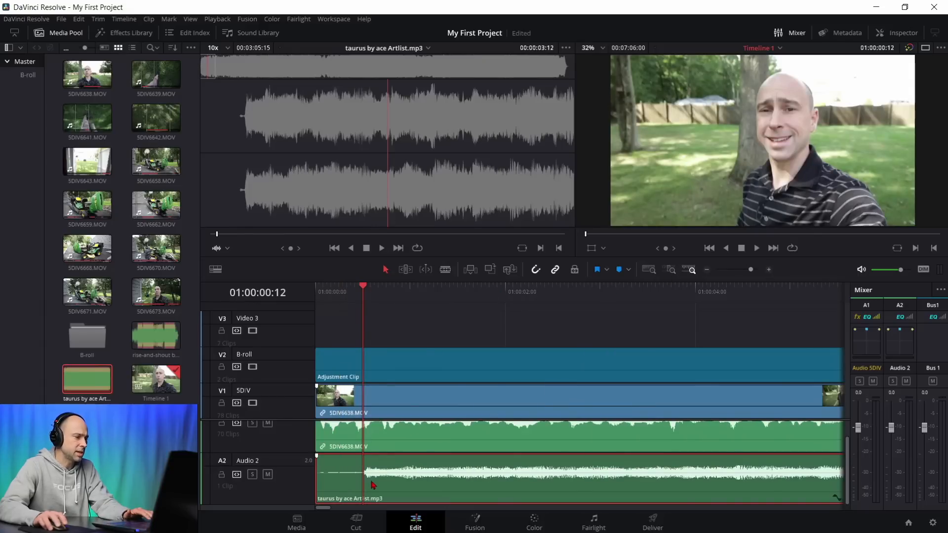
key("space")
key("space")
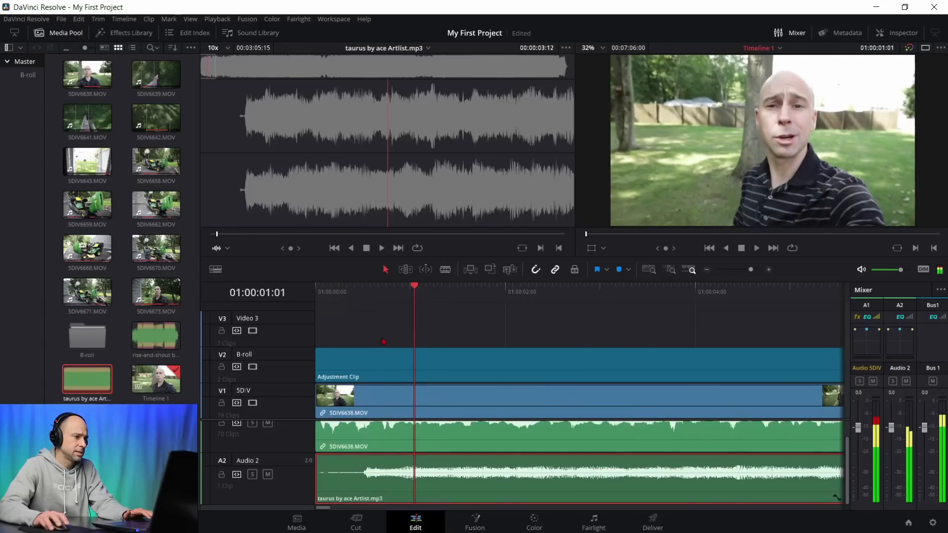
Step: Trim the quiet beginning of the music clip on Audio 2 up to 01:00:00:12 and save the project
left_click(364, 301)
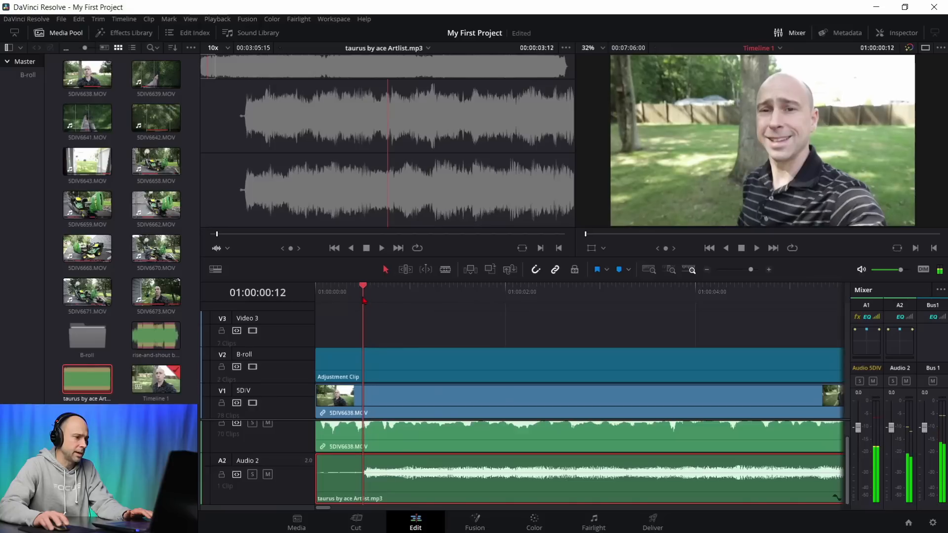
left_click(318, 484)
left_click_drag(320, 485, 368, 483)
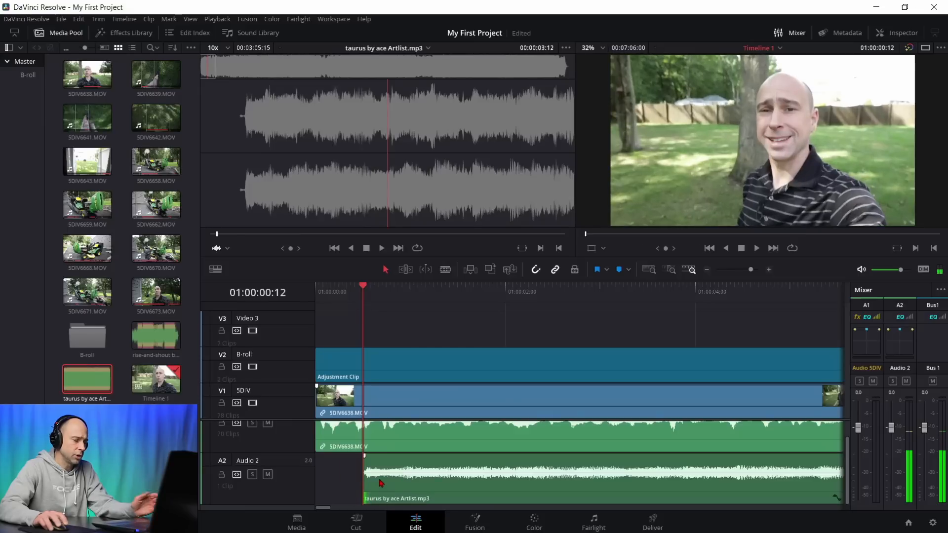
key("ctrl+s")
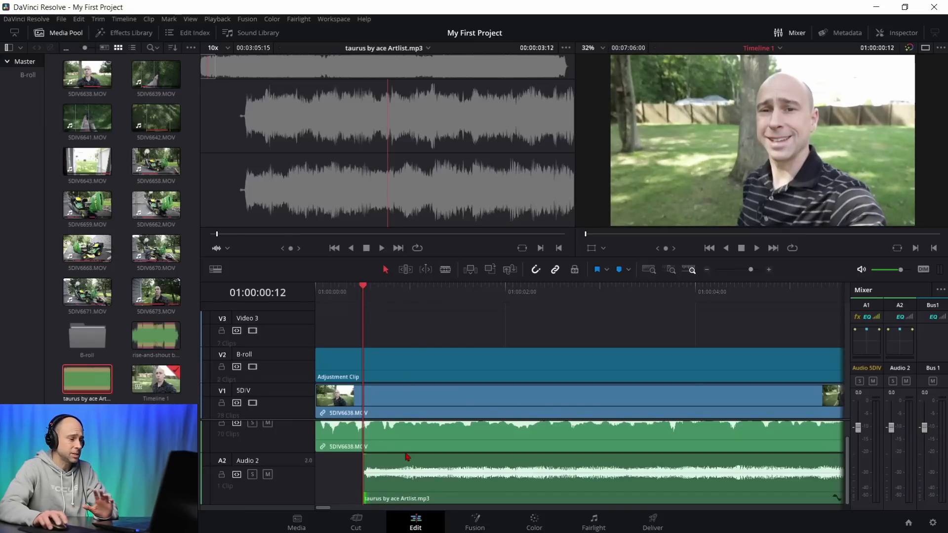
Step: Move the trimmed music clip to the start of the timeline and play the opening seconds twice against the speech
left_click_drag(417, 486, 370, 485)
key("Home")
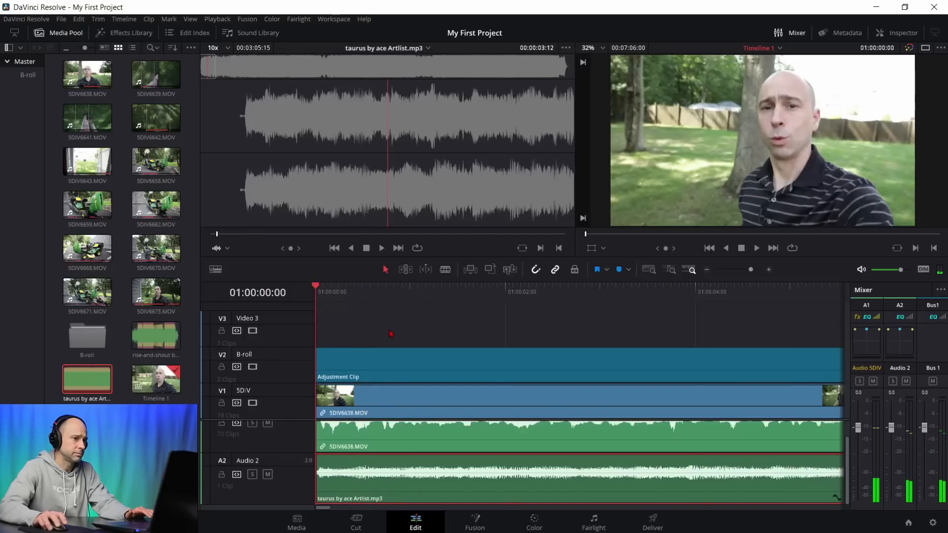
key("space")
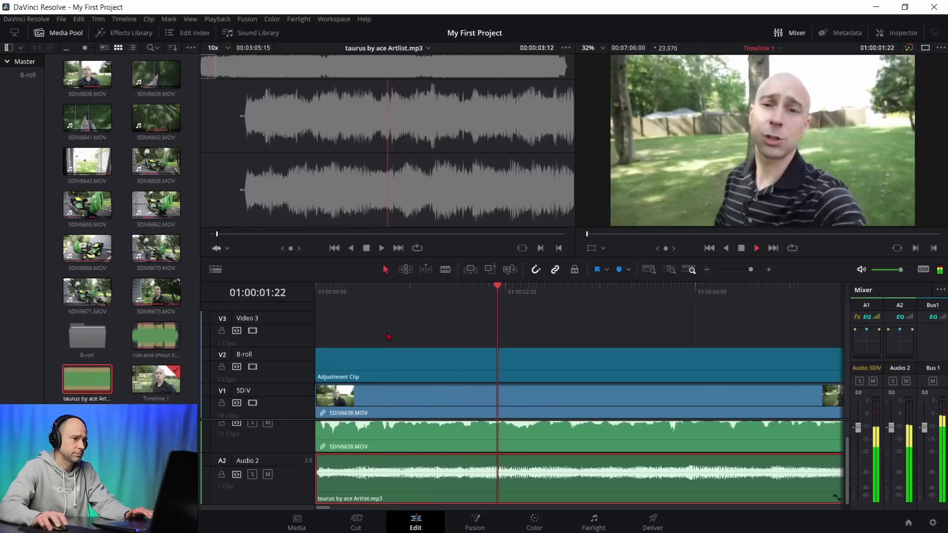
key("space")
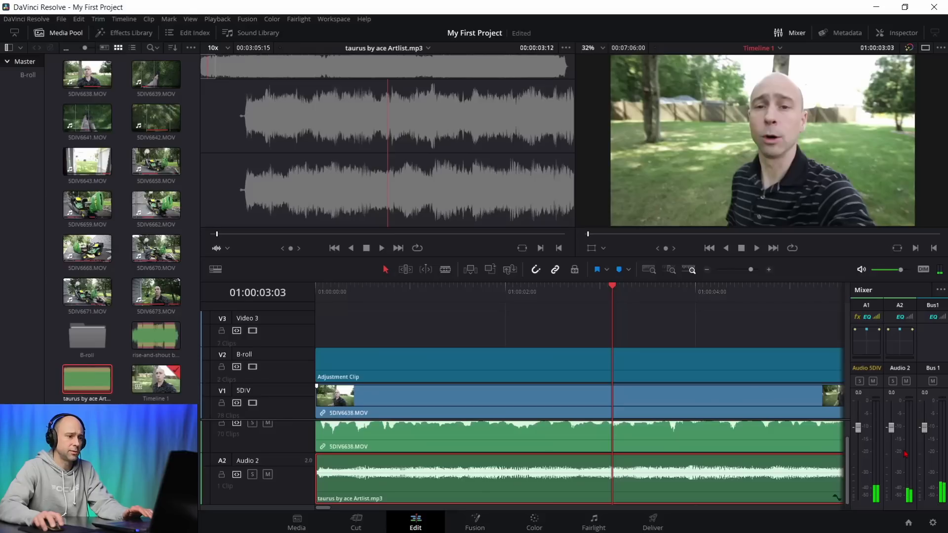
key("Home")
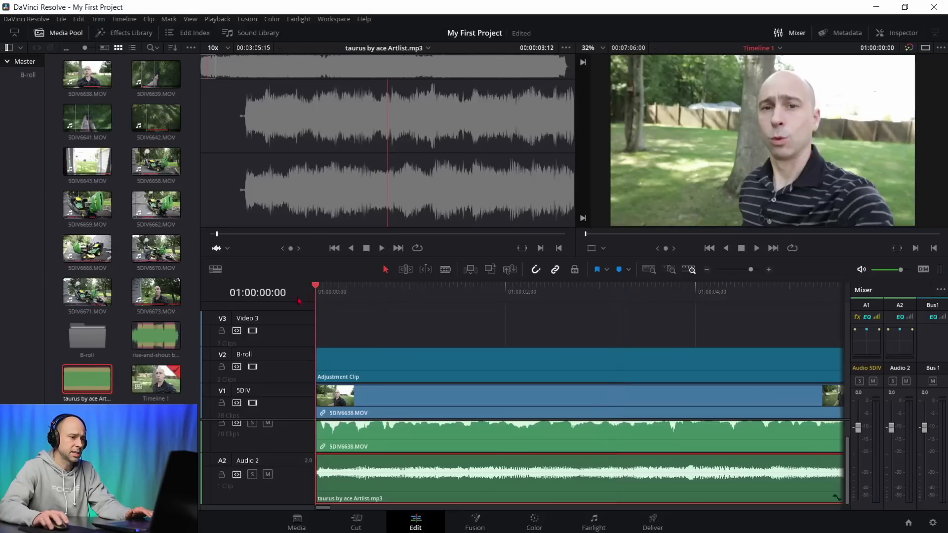
key("space")
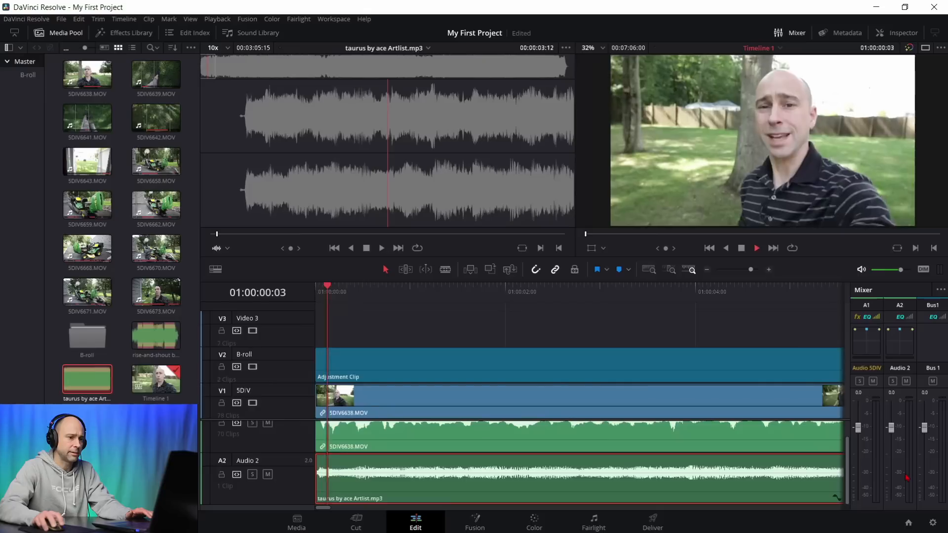
key("space")
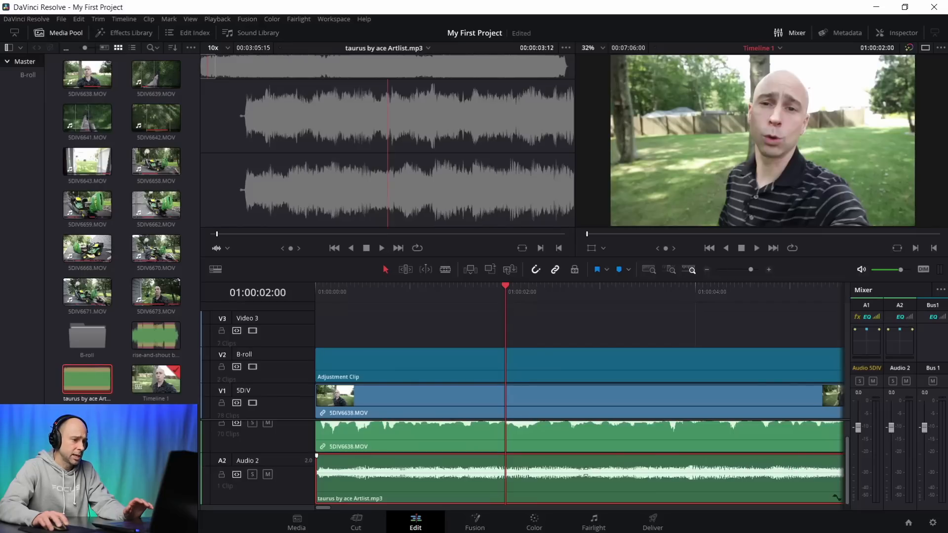
Step: Lower the music clip's volume well below the speech and play the timeline from its start to 01:00:04:05
left_click_drag(586, 472, 576, 482)
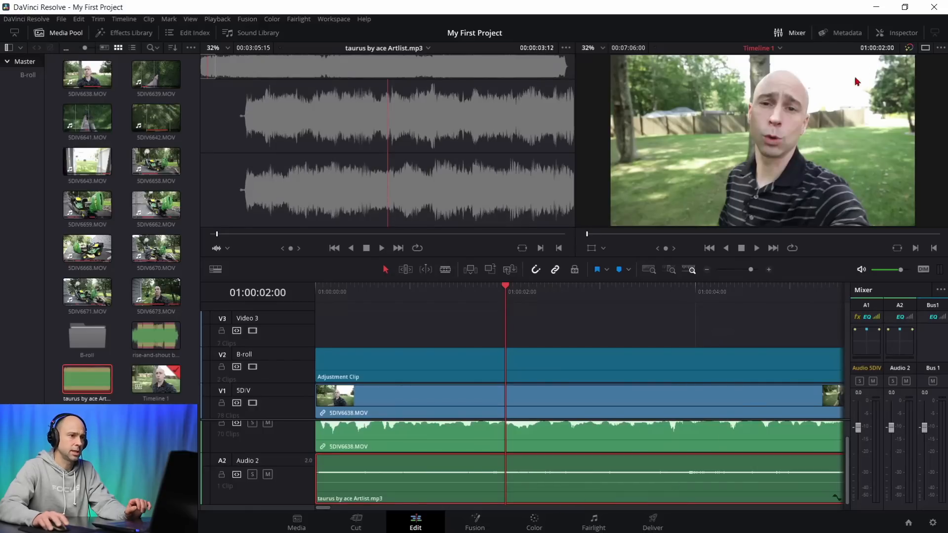
left_click(900, 33)
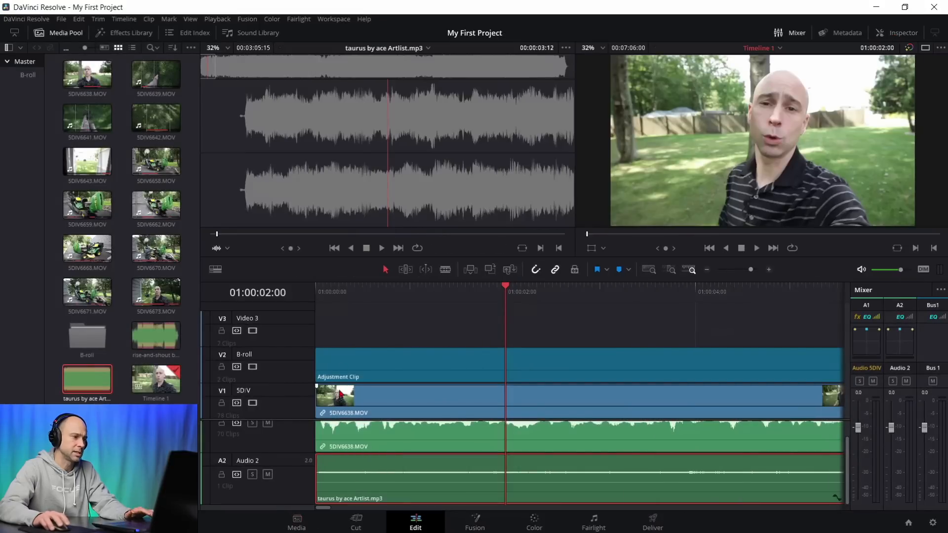
left_click(320, 292)
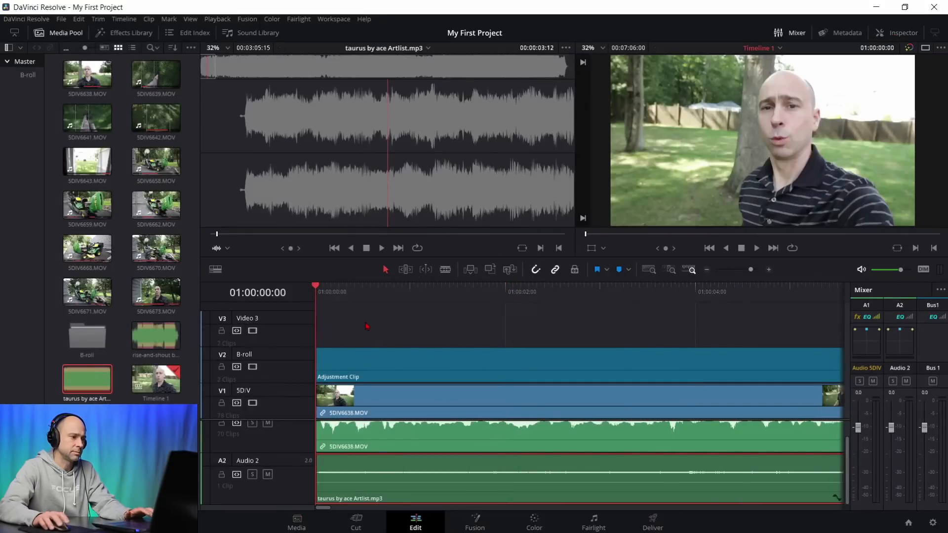
key("space")
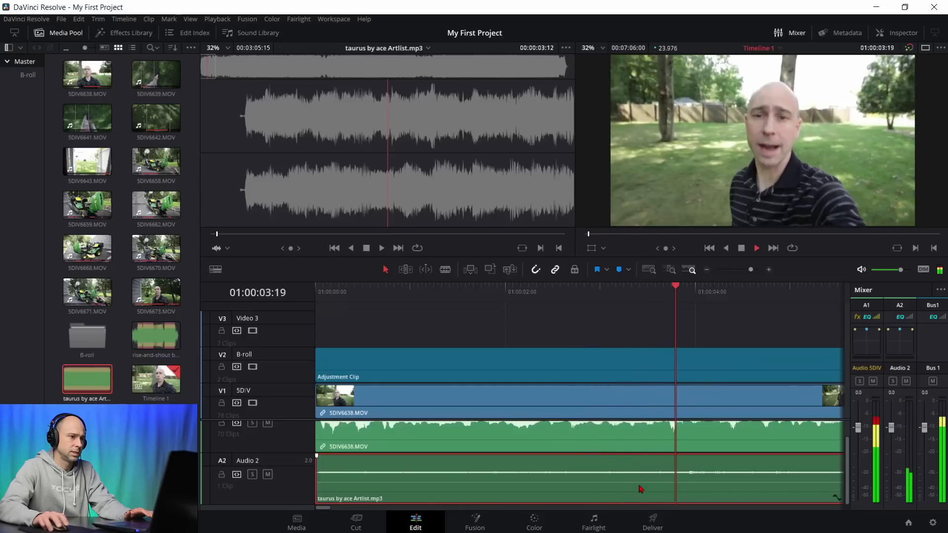
key("space")
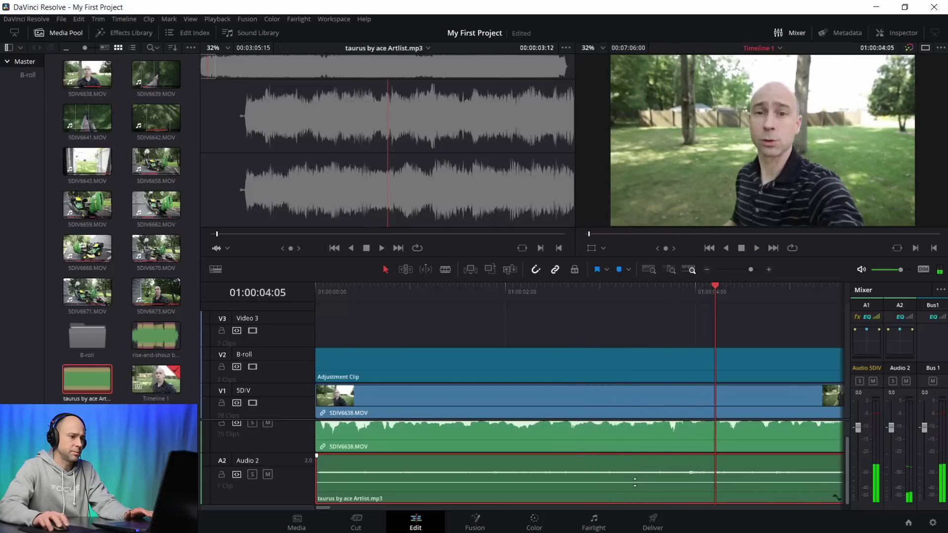
Step: Raise the music clip's volume to -21.14, play on to 01:00:07:09, and save the project
left_click_drag(635, 482, 626, 481)
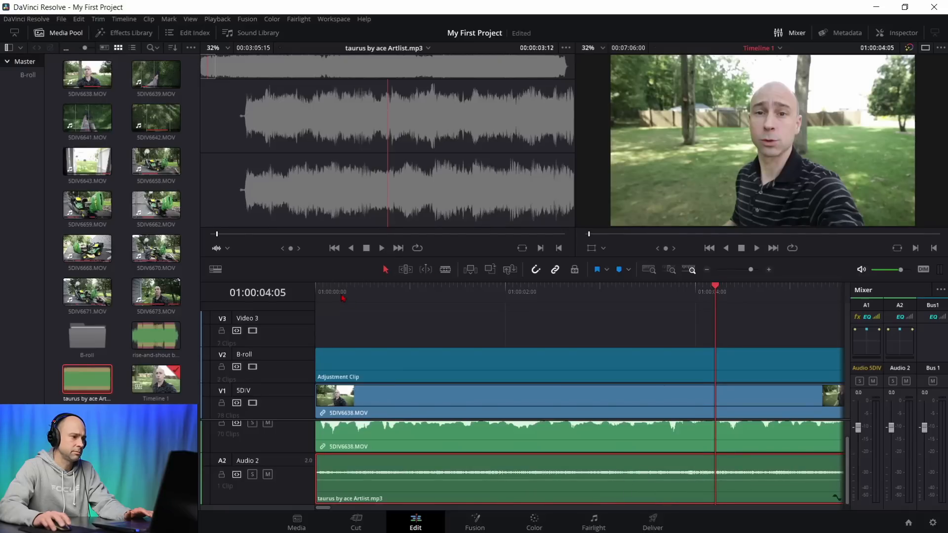
key("space")
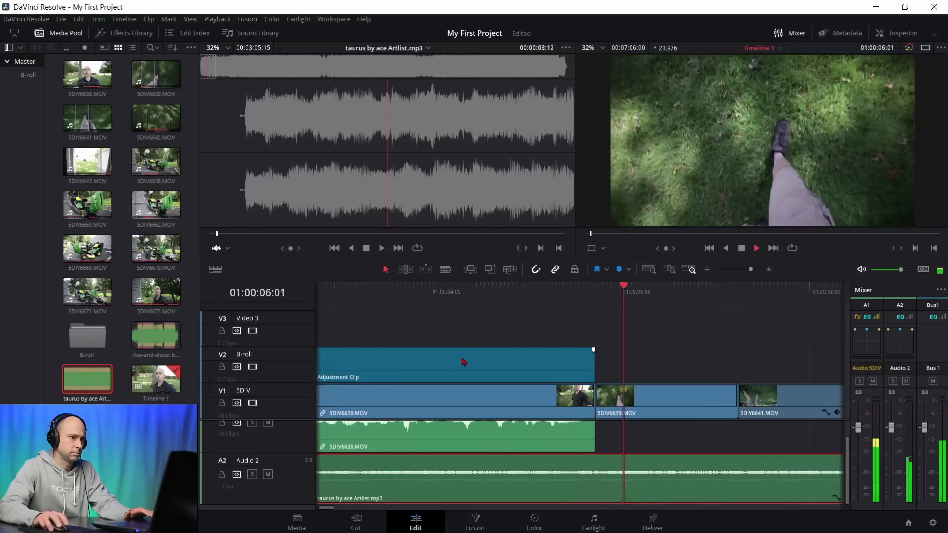
key("space")
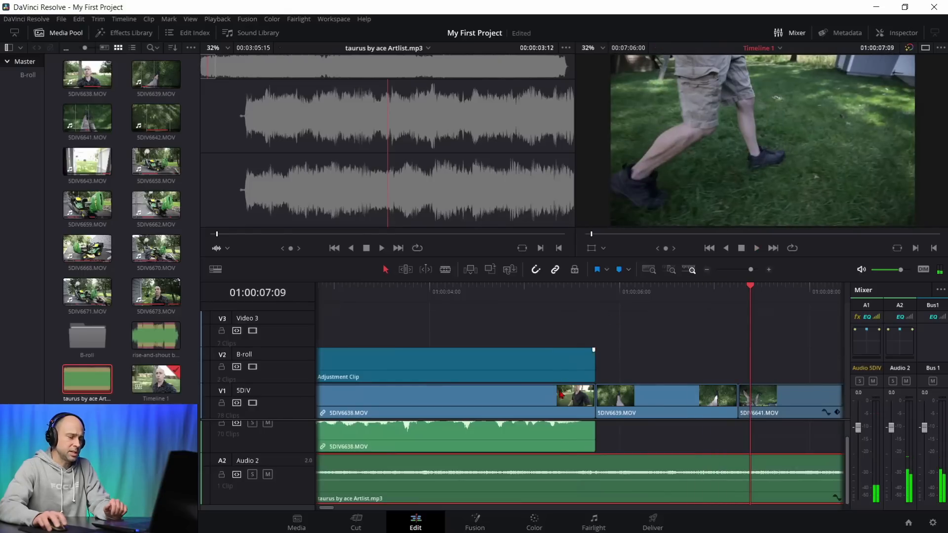
key("ctrl+s")
Step: Add a volume keyframe to the music clip at 01:00:05:18, where the speech of 5DIV6638.MOV ends
left_click_drag(329, 509, 325, 509)
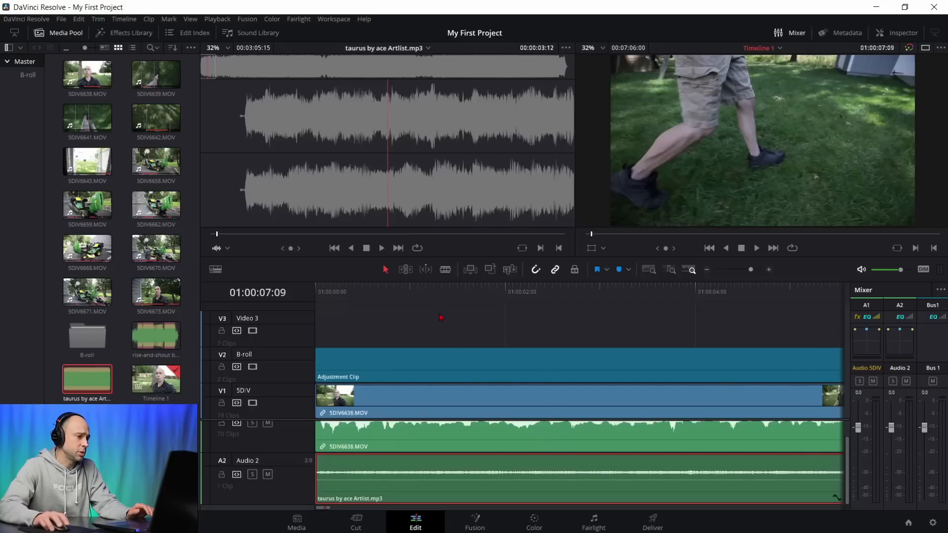
scroll(549, 324, "right", 5)
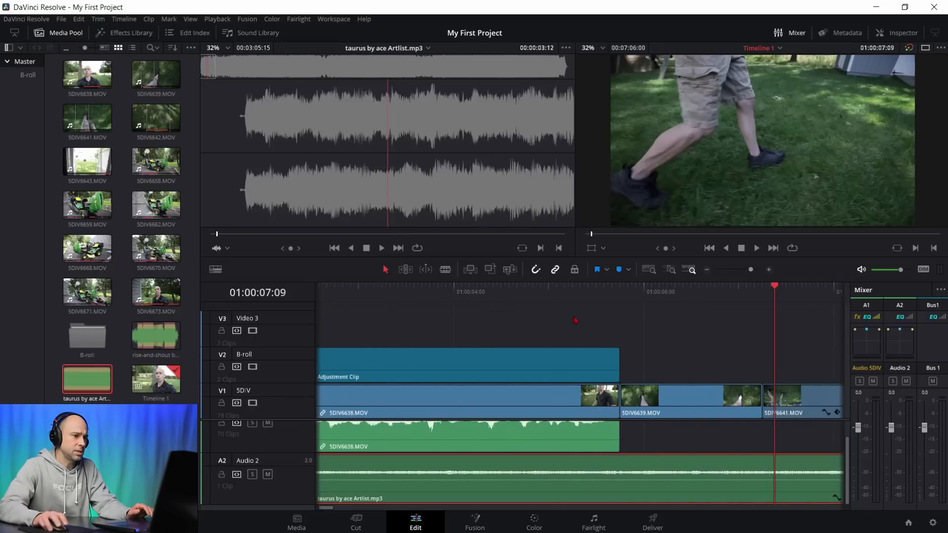
left_click(614, 296)
scroll(787, 331, "right", 10)
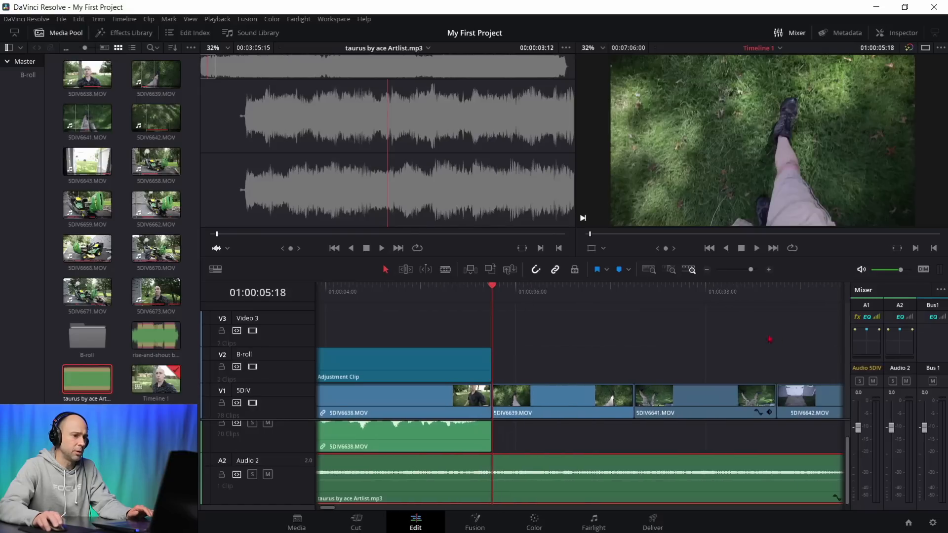
scroll(490, 332, "right", 10)
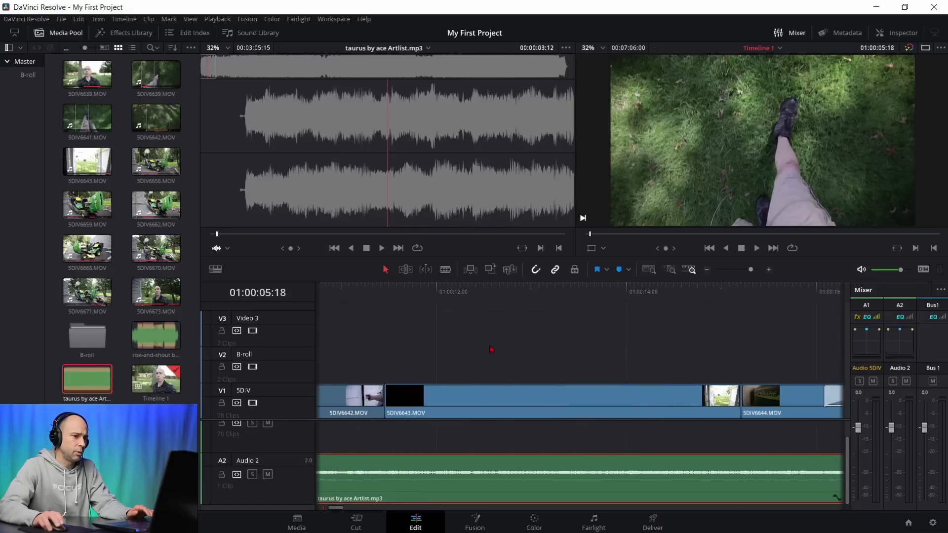
scroll(584, 358, "left", 20)
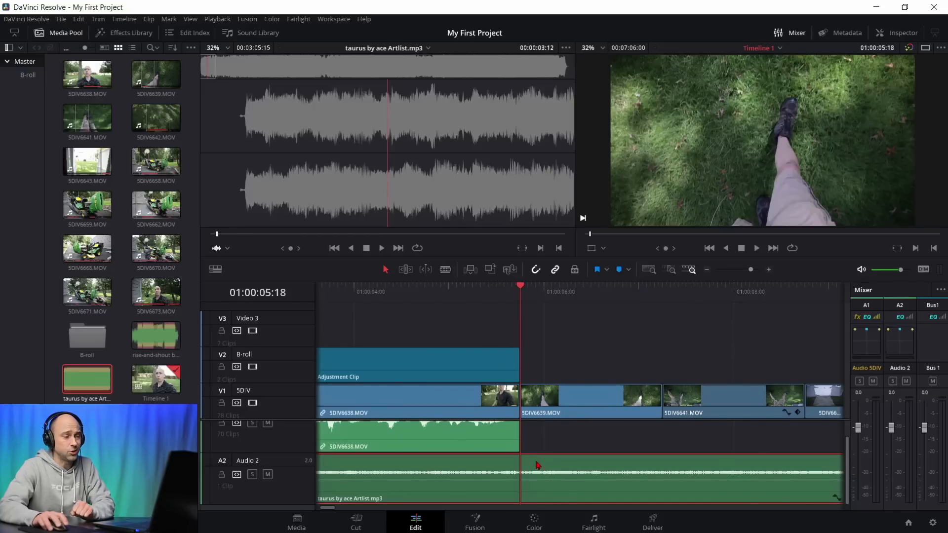
left_click(900, 35)
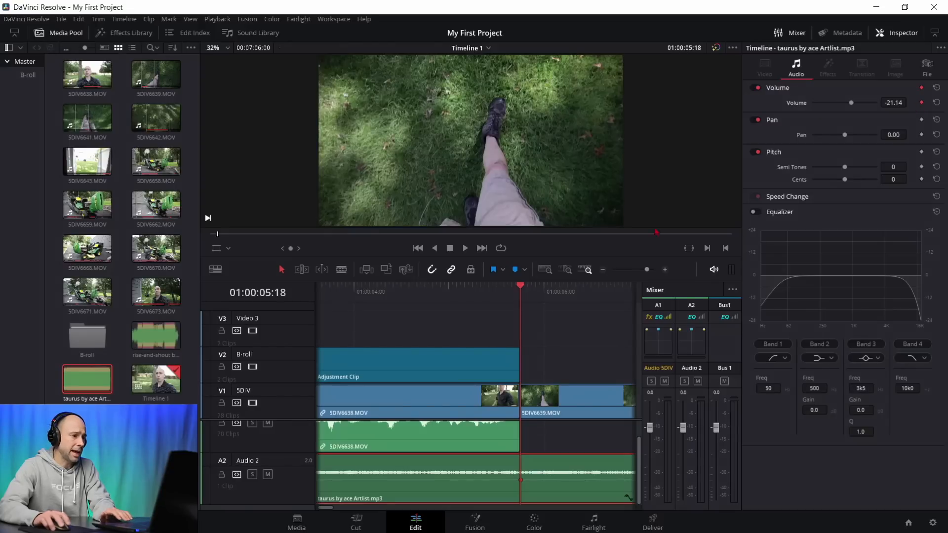
Step: Add a second volume keyframe to the music clip at 01:00:06:02 and set its volume to -13.66
left_click_drag(511, 288, 555, 292)
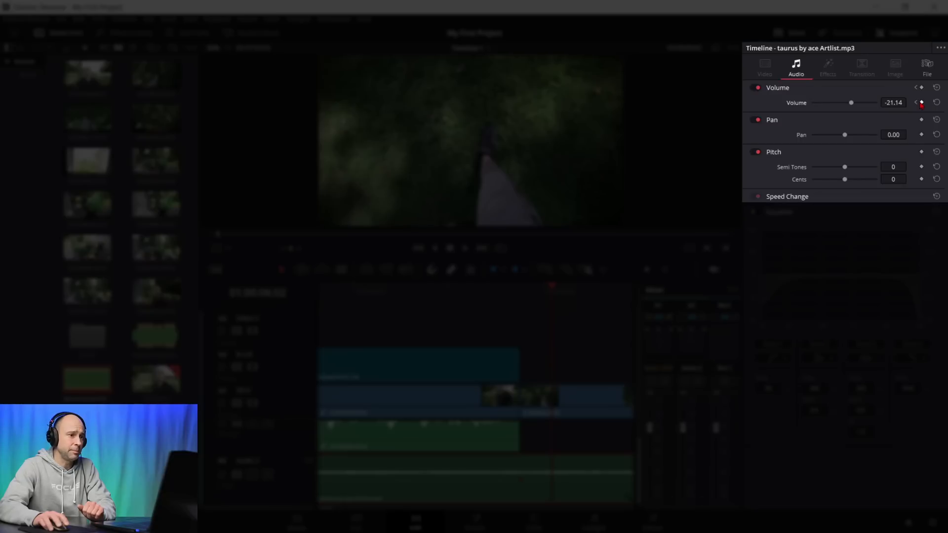
left_click_drag(852, 105, 860, 105)
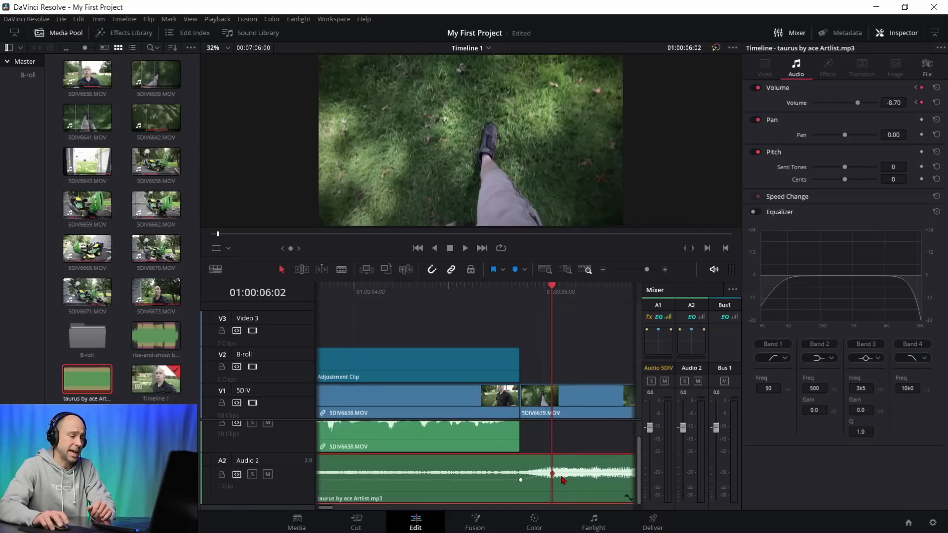
left_click_drag(858, 103, 856, 103)
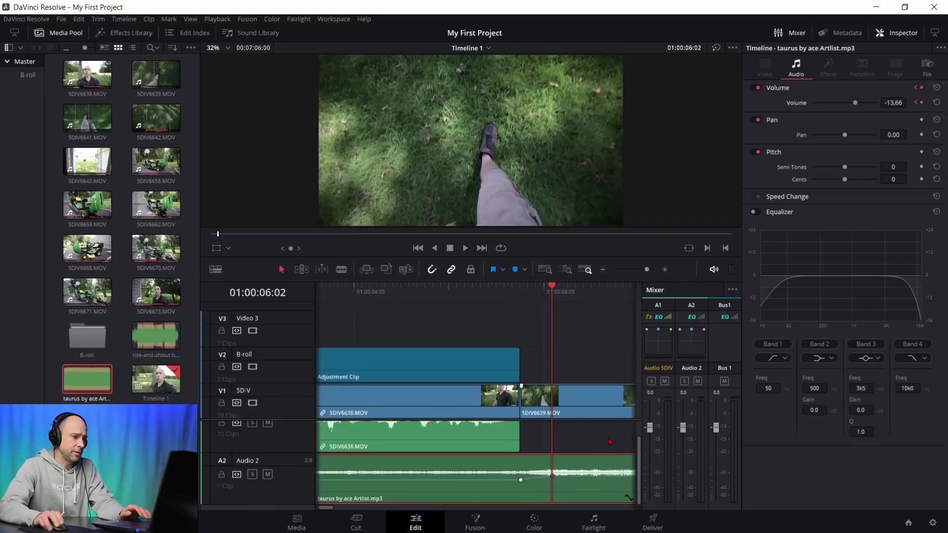
Step: Add volume keyframes to the music clip at 01:00:22:06, where 5DIV6648.MOV begins, and seven frames earlier at 01:00:21:23
scroll(610, 442, "right", 10)
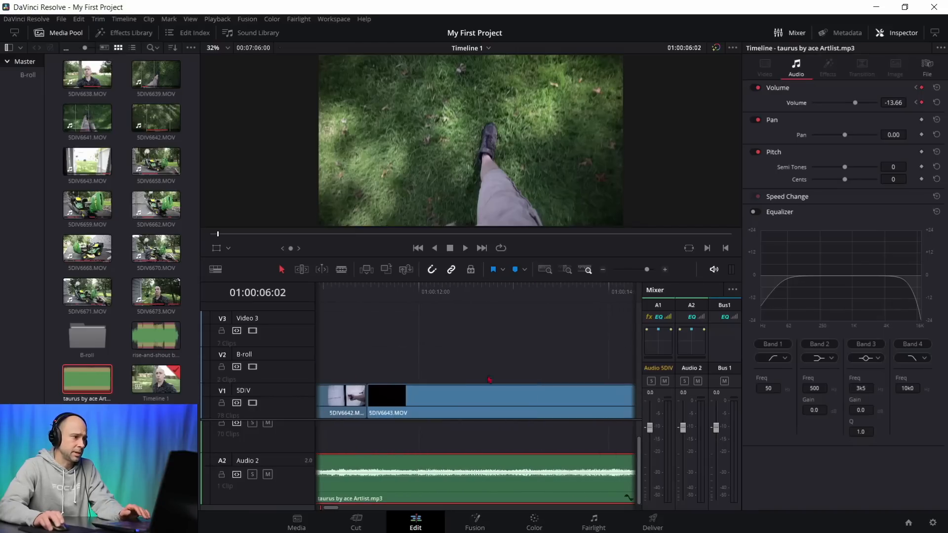
left_click(74, 34)
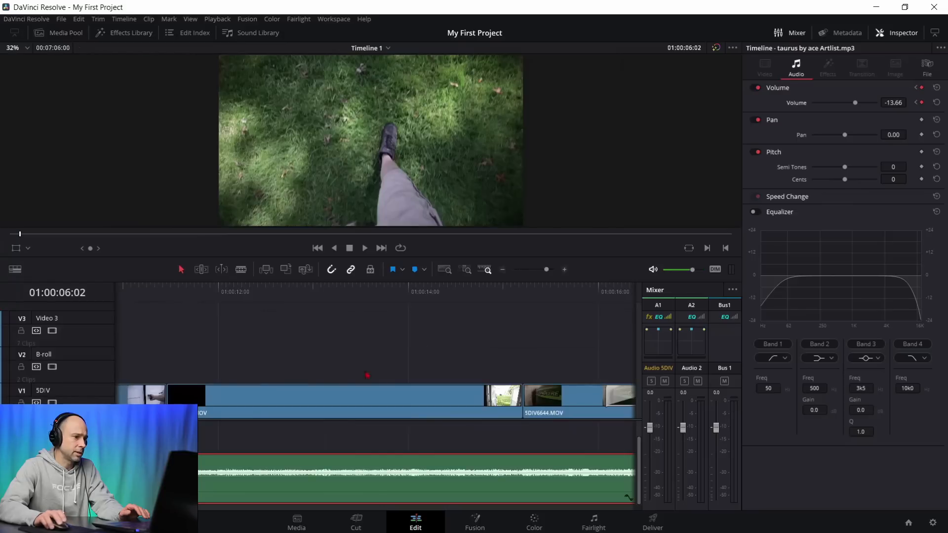
scroll(585, 418, "right", 9)
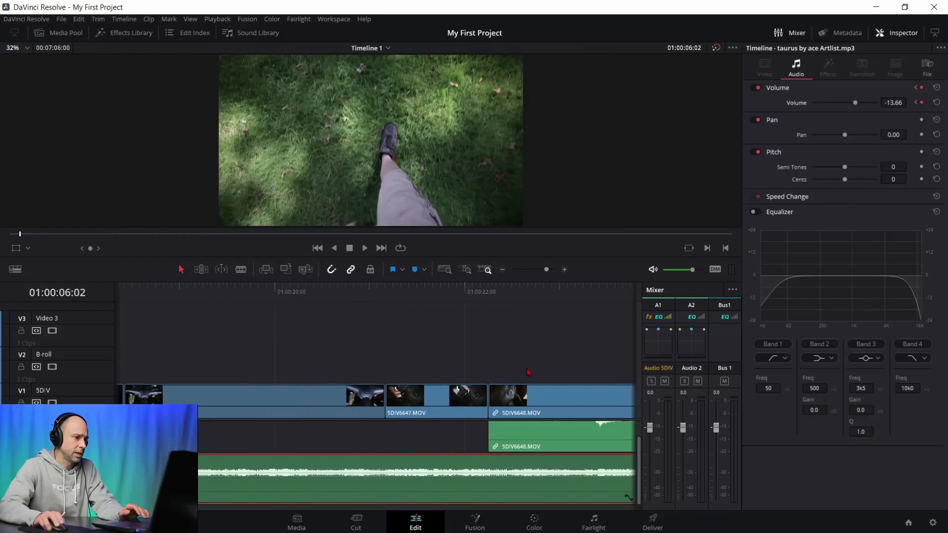
left_click(495, 318)
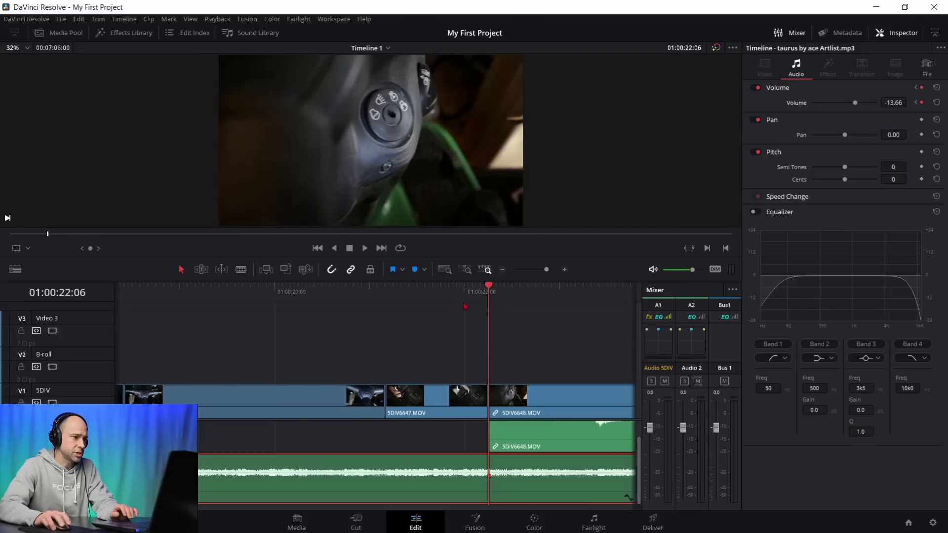
key("Left")
key("Left")
key("Left")
key("Left")
key("Left")
key("Left")
key("Left")
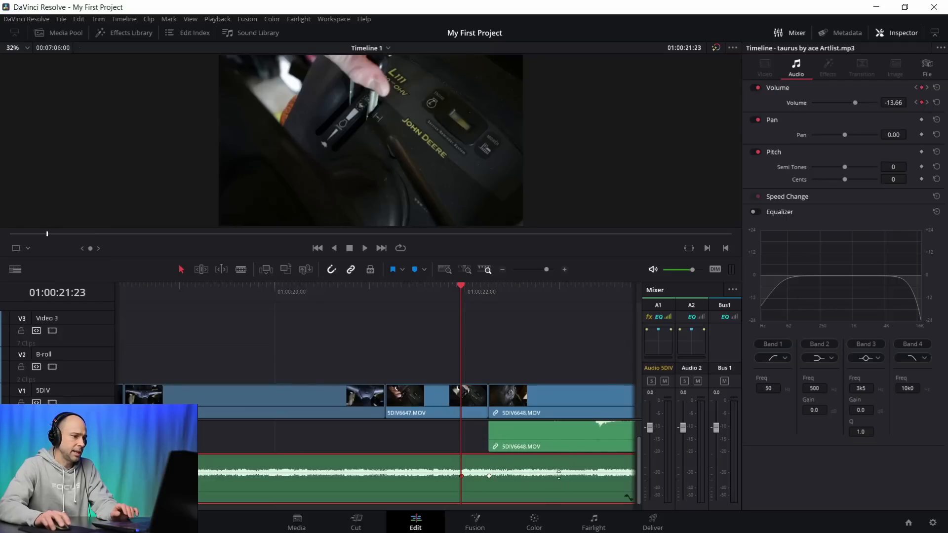
Step: Lower the music clip's volume from the 01:00:22:06 keyframe onward and play the first transition from 01:00:04:06 to 01:00:07:12
left_click_drag(559, 476, 552, 479)
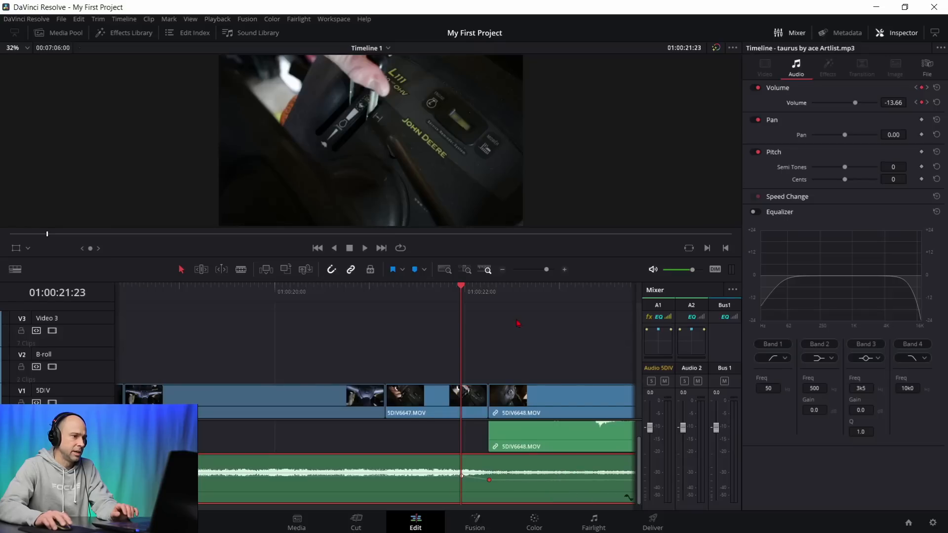
left_click(503, 269)
left_click(503, 269)
left_click(503, 270)
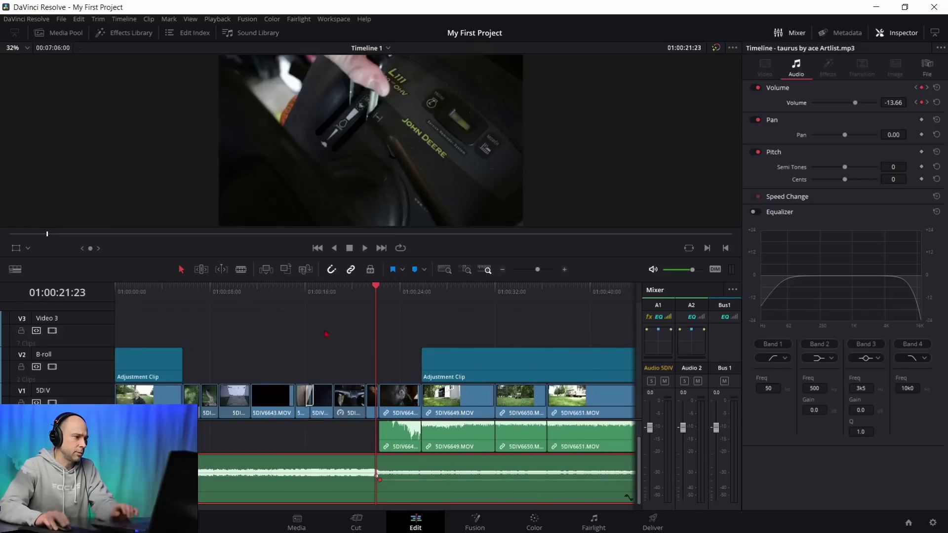
left_click(163, 296)
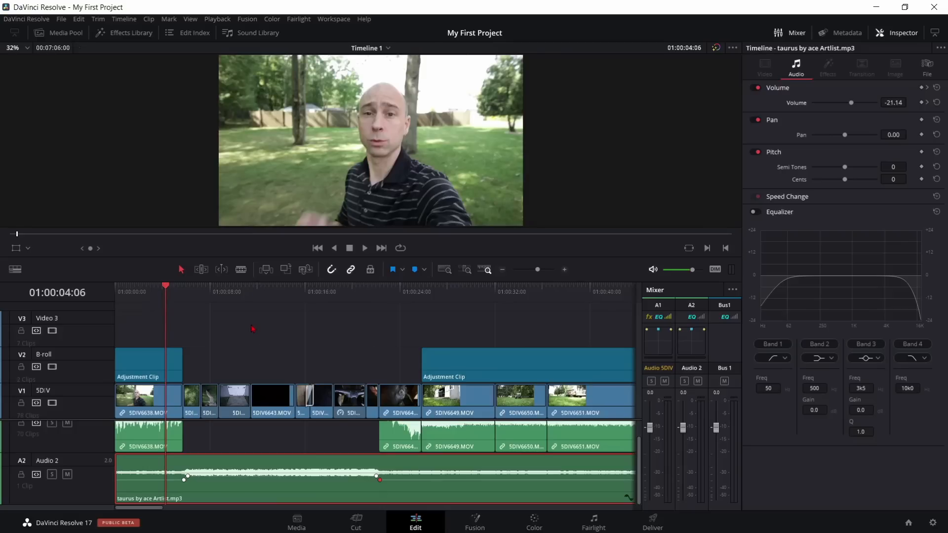
key("space")
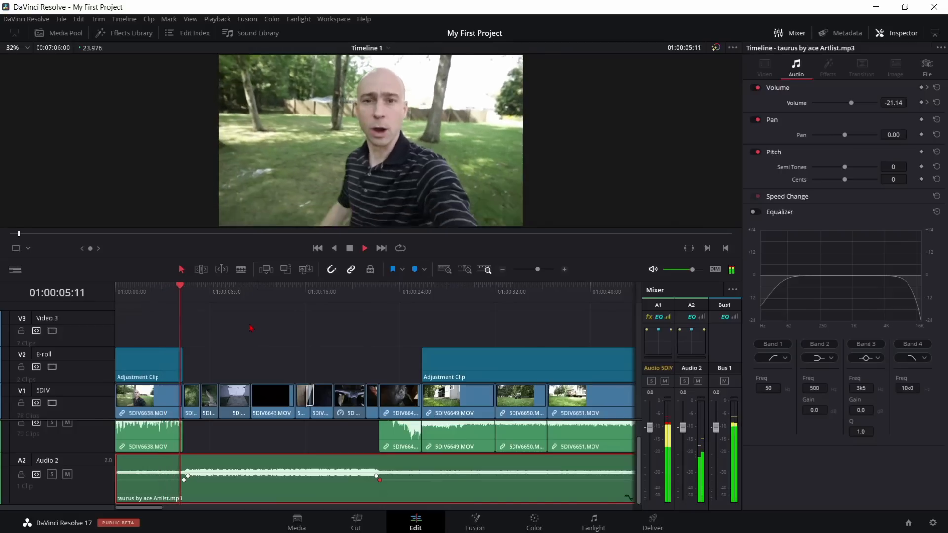
key("space")
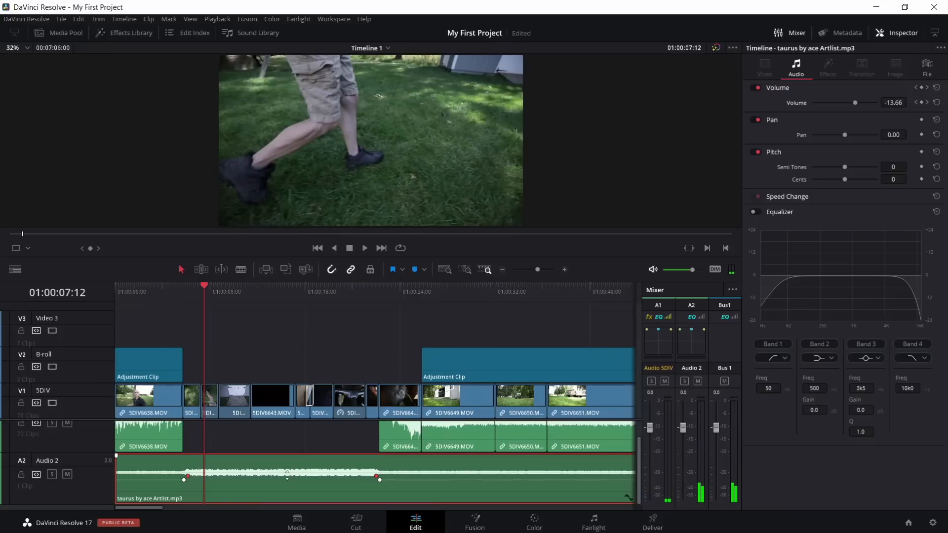
Step: Raise the music clip's volume further between the two inner keyframes and play the result from 01:00:03:06
left_click_drag(287, 475, 287, 467)
left_click_drag(142, 298, 164, 305)
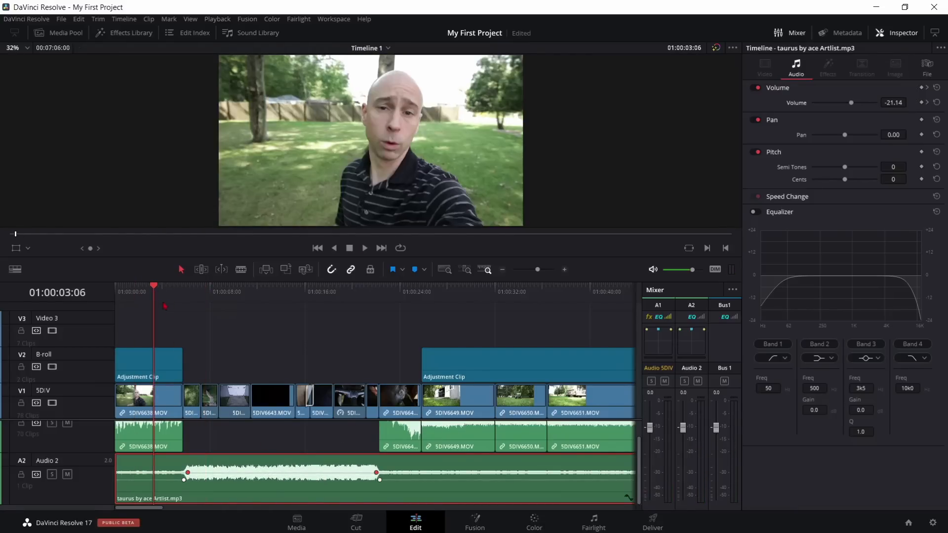
key("space")
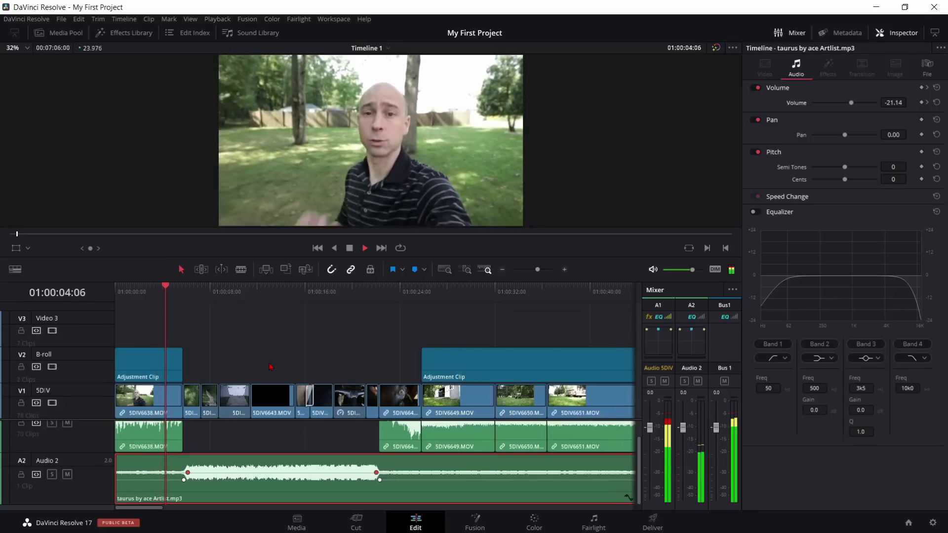